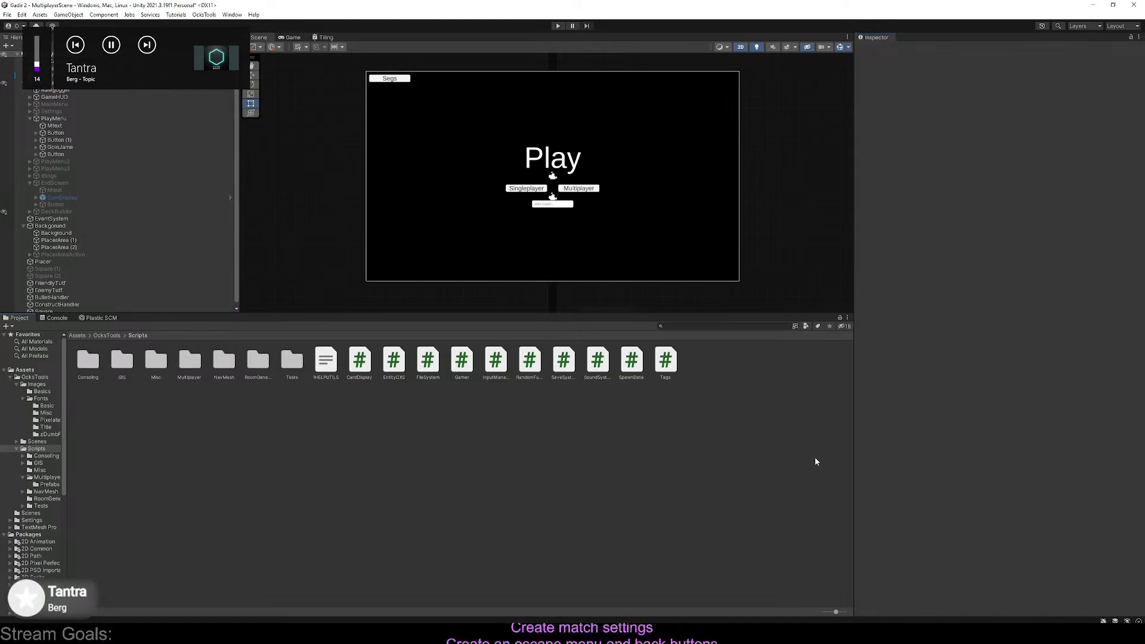
# Open the Gamer script, look through its Update and FixedUpdate methods, and return to Unity
pyautogui.doubleClick(461, 360)
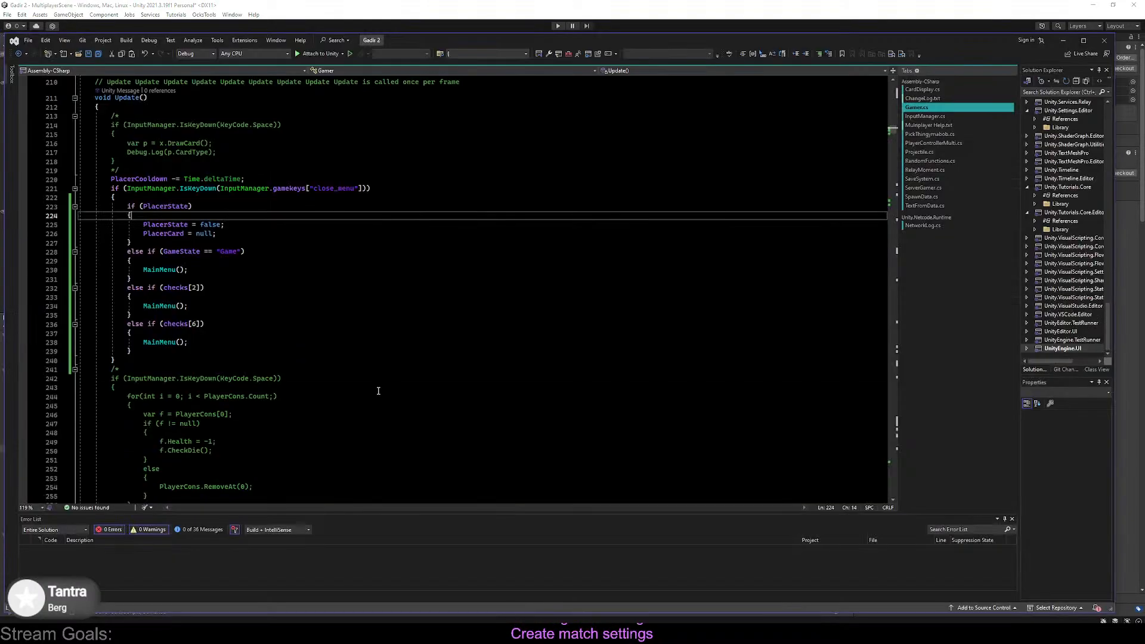
pyautogui.click(378, 391)
pyautogui.scroll(-20, 378, 390)
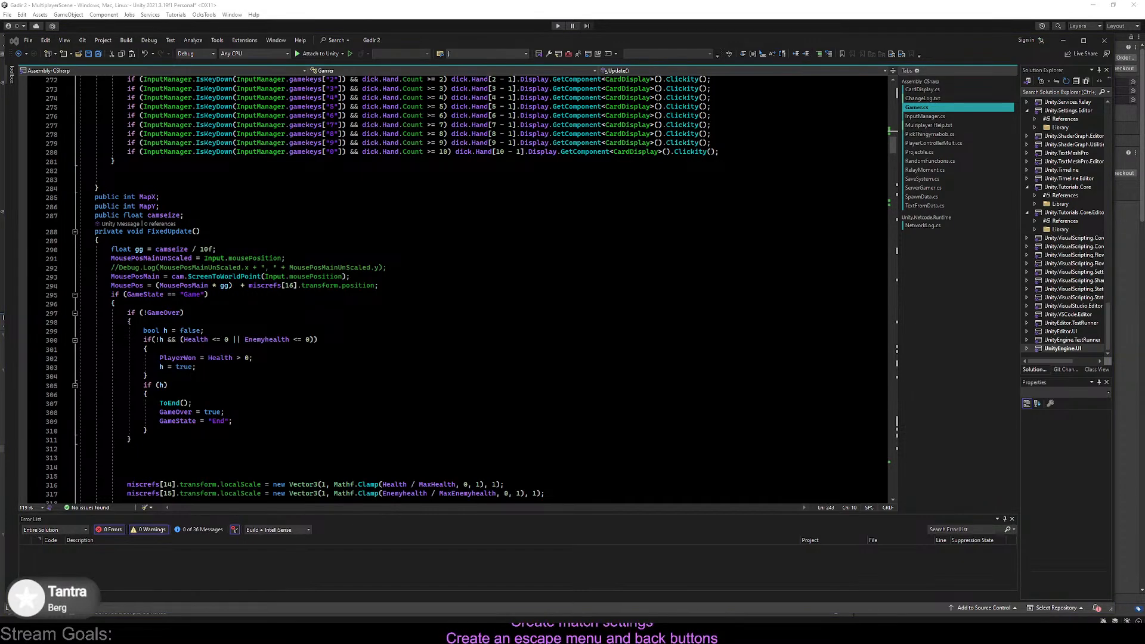
pyautogui.click(635, 20)
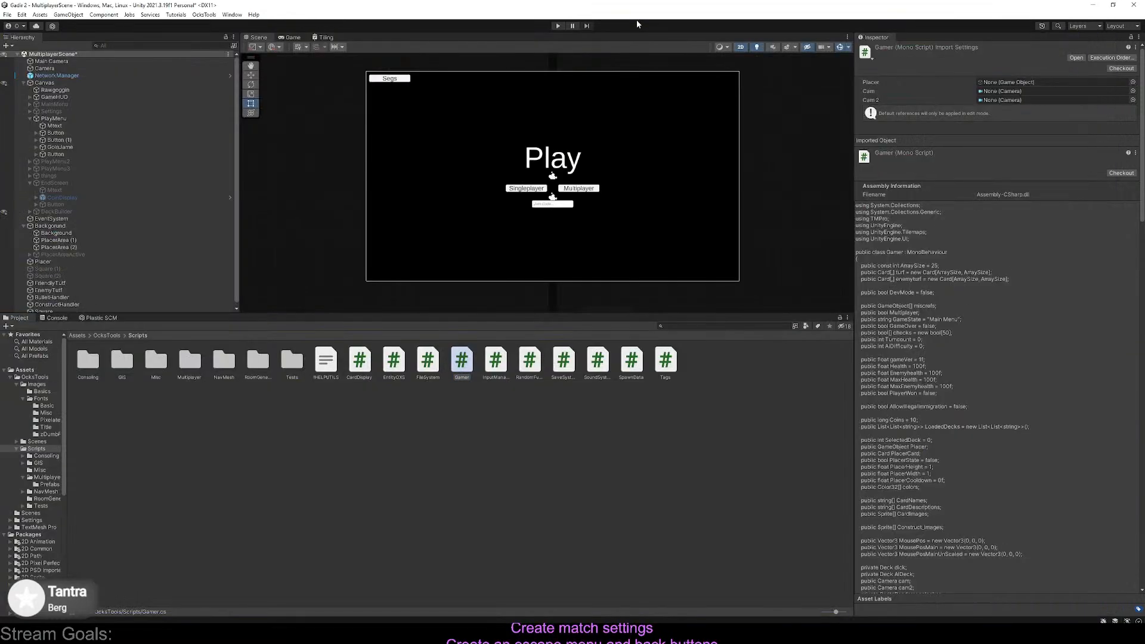
# Deactivate the PlayMenu object to view the game HUD beneath it, and reactivate it
pyautogui.click(443, 421)
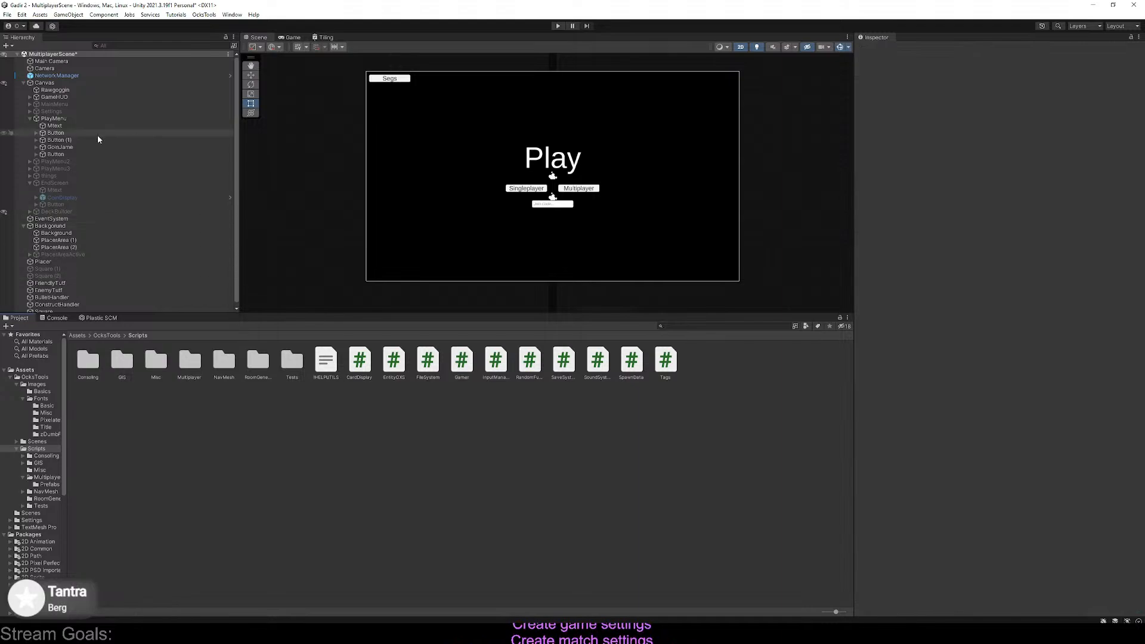
pyautogui.click(84, 118)
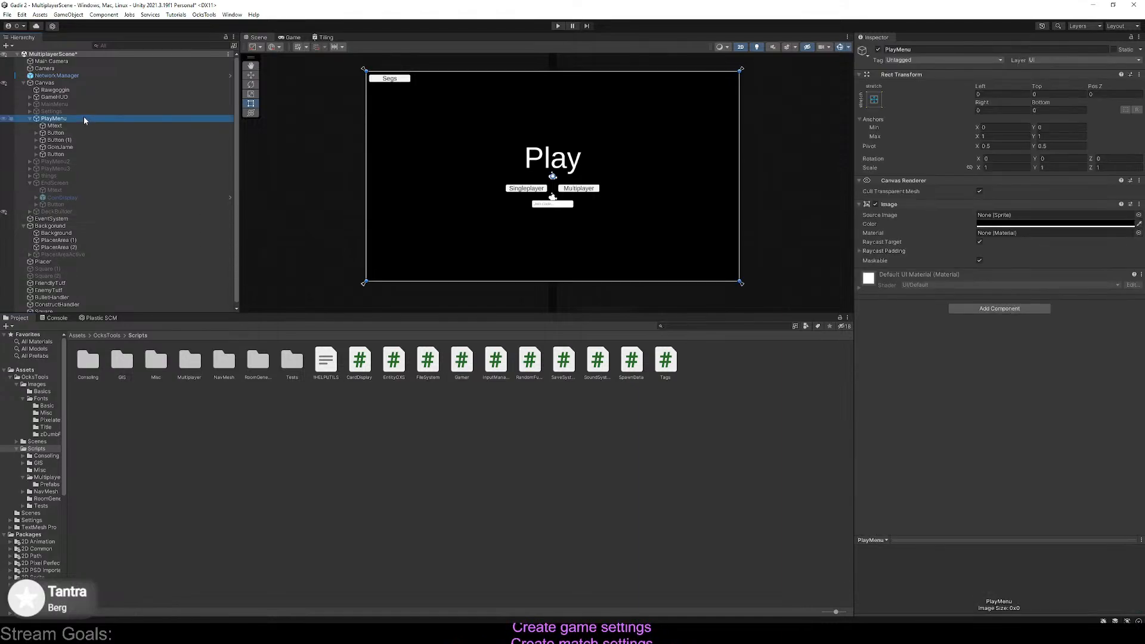
pyautogui.click(878, 50)
pyautogui.click(878, 50)
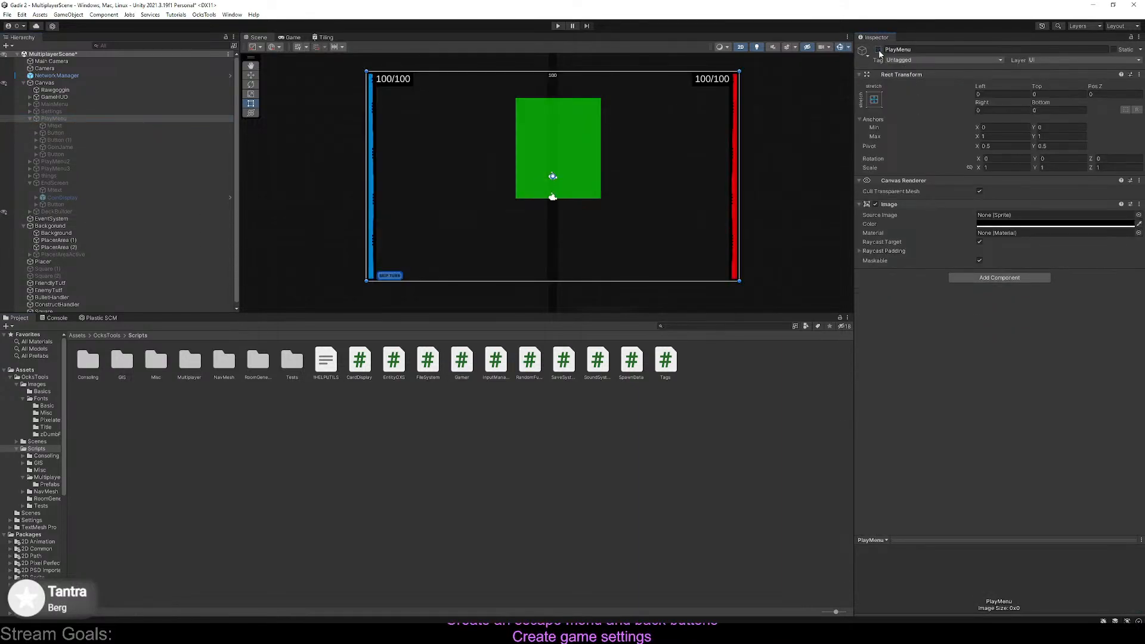
pyautogui.click(879, 51)
pyautogui.click(878, 51)
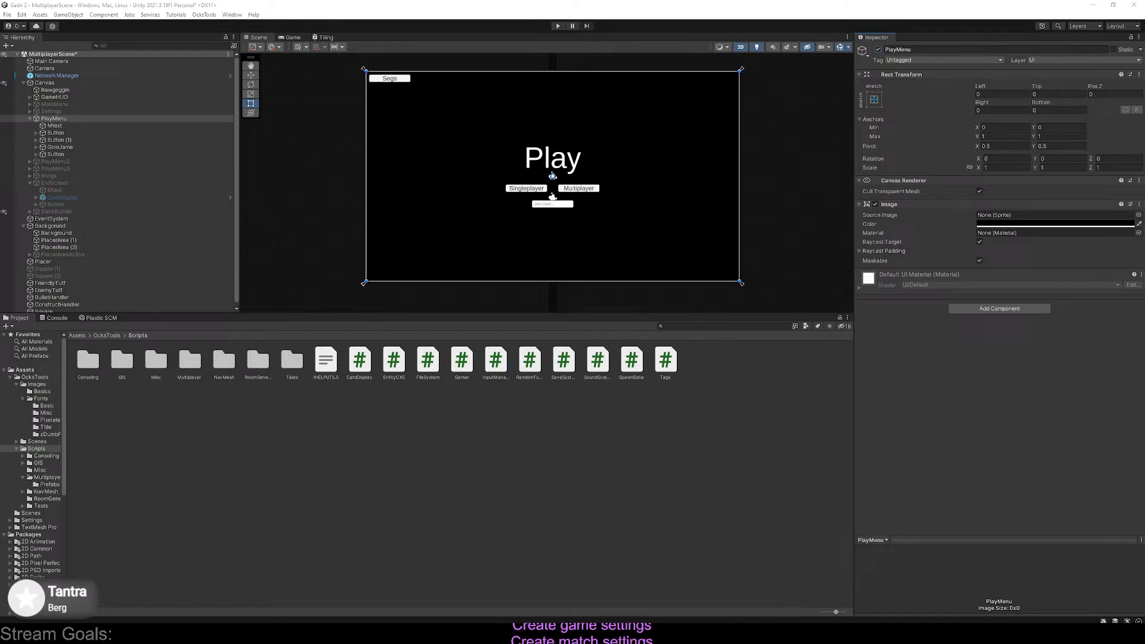
# Switch to Visual Studio and examine the branches of the "close_menu" key check in Gamer's Update method
pyautogui.hotkey('alt', 'Tab')
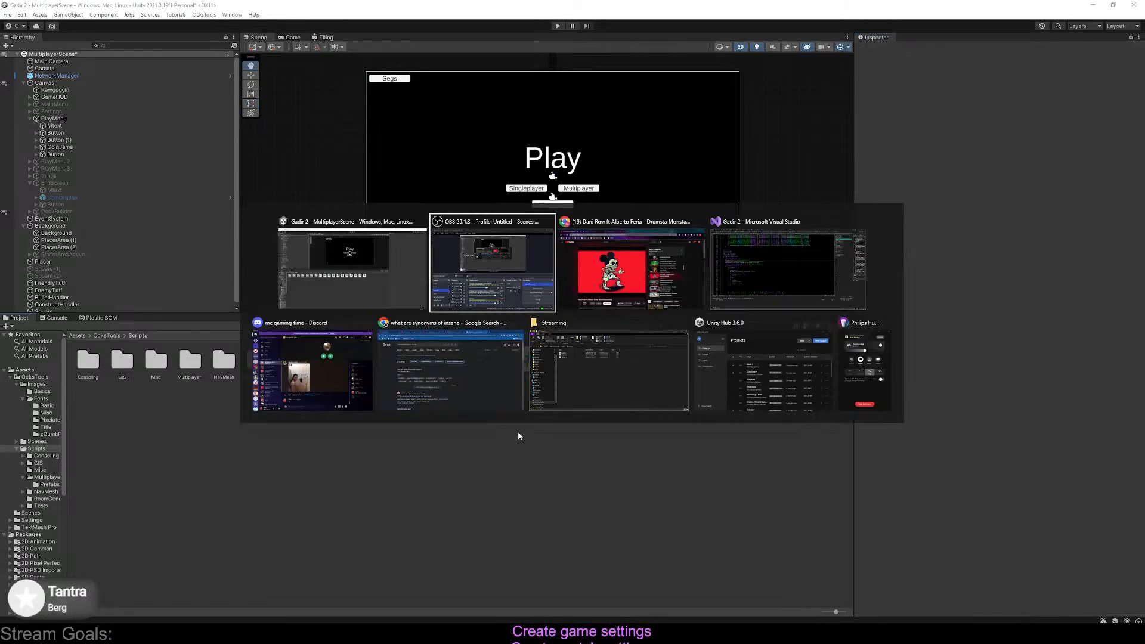
pyautogui.scroll(19, 568, 324)
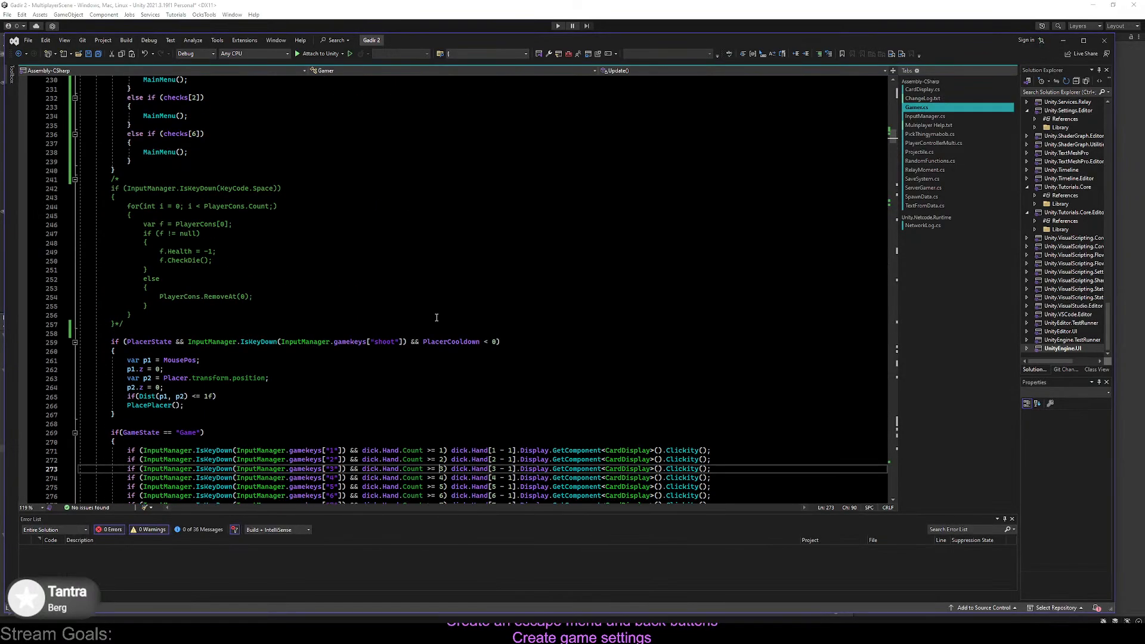
pyautogui.click(419, 314)
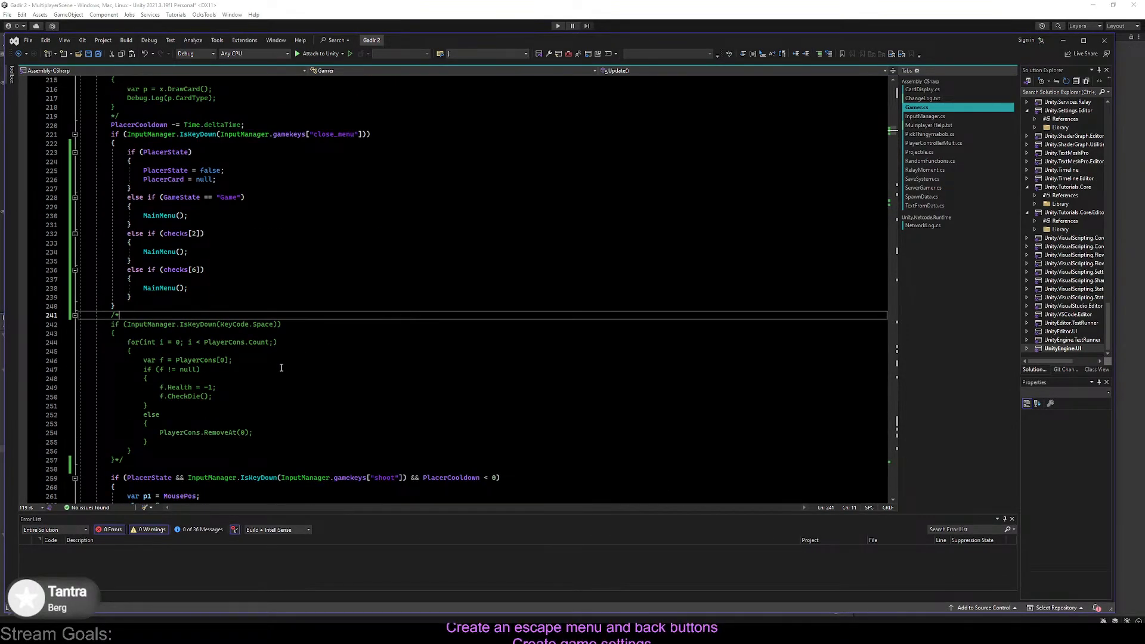
pyautogui.click(256, 253)
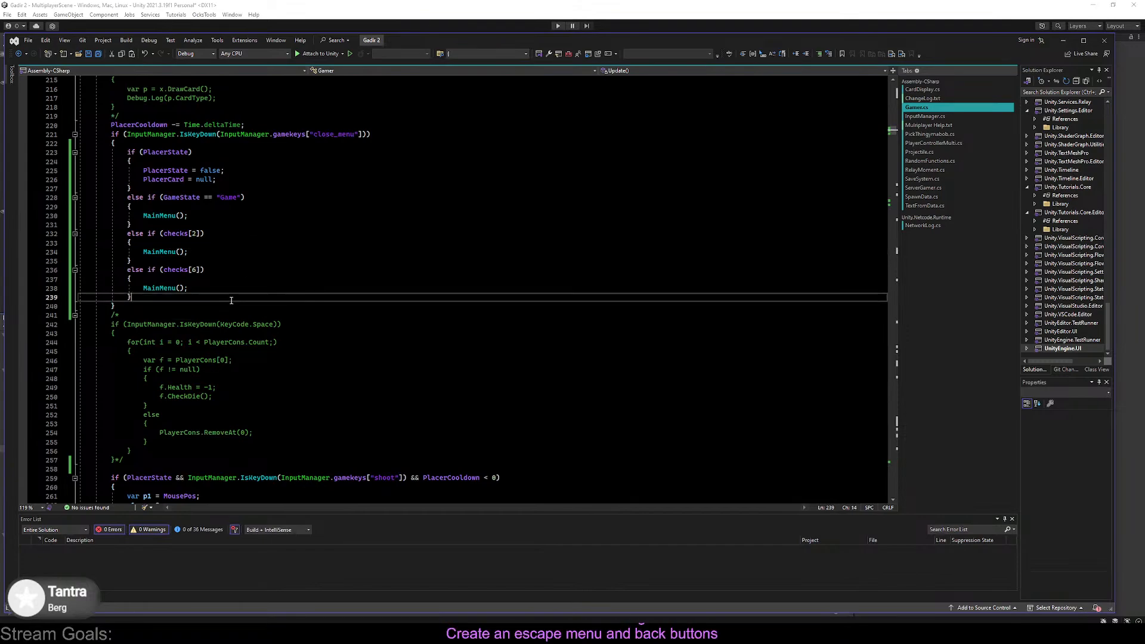
pyautogui.moveTo(139, 297); pyautogui.dragTo(116, 143)
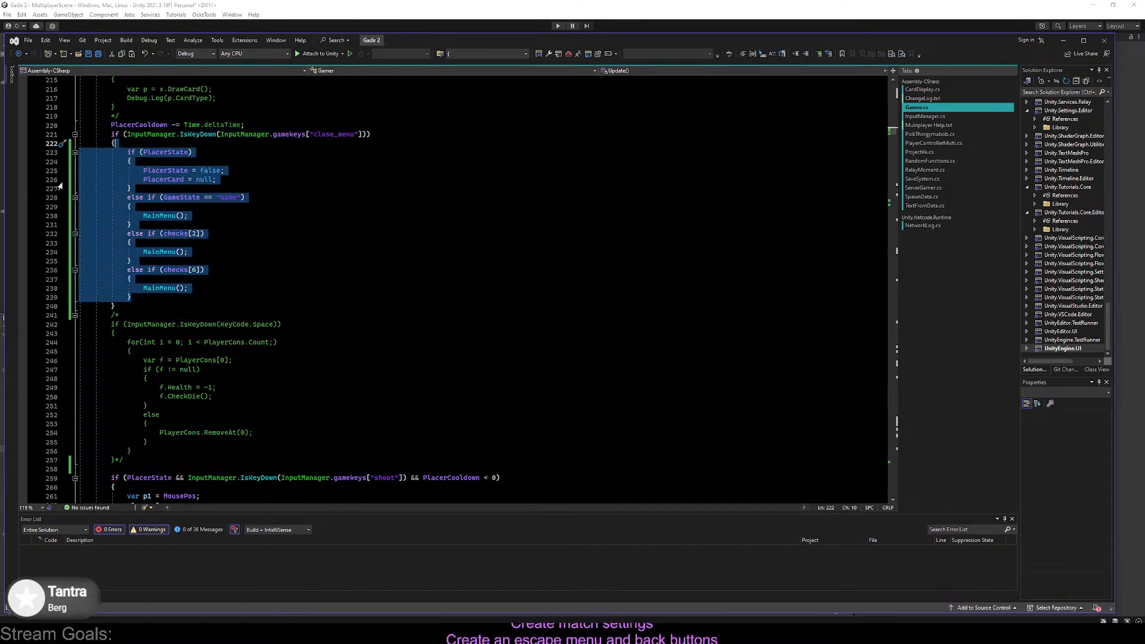
pyautogui.click(281, 226)
pyautogui.click(268, 307)
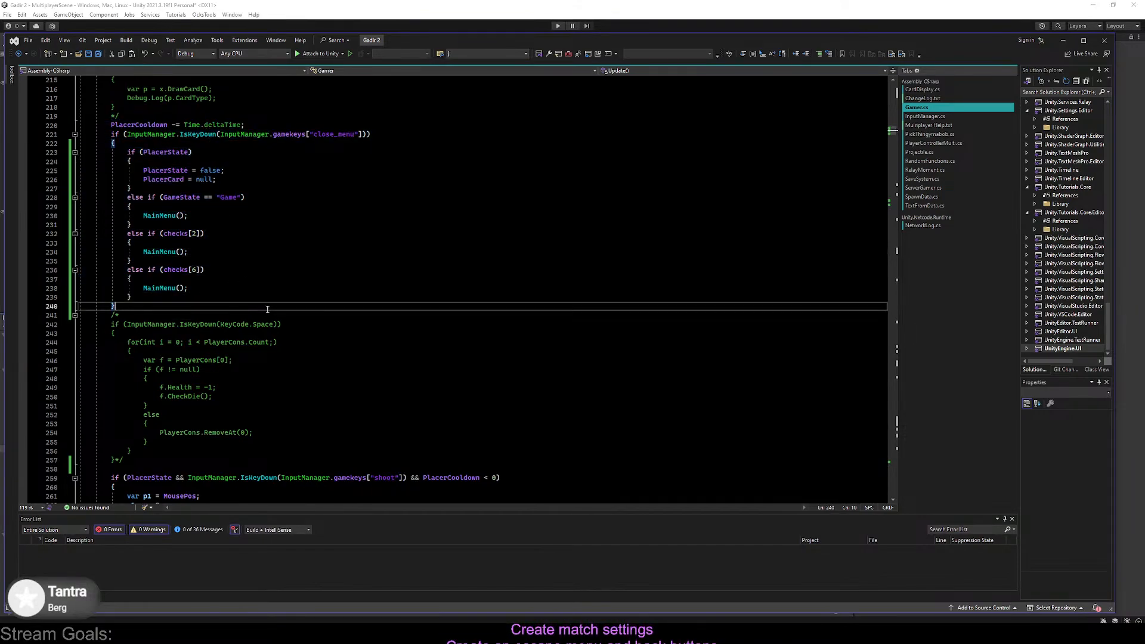
pyautogui.moveTo(272, 297); pyautogui.dragTo(192, 139)
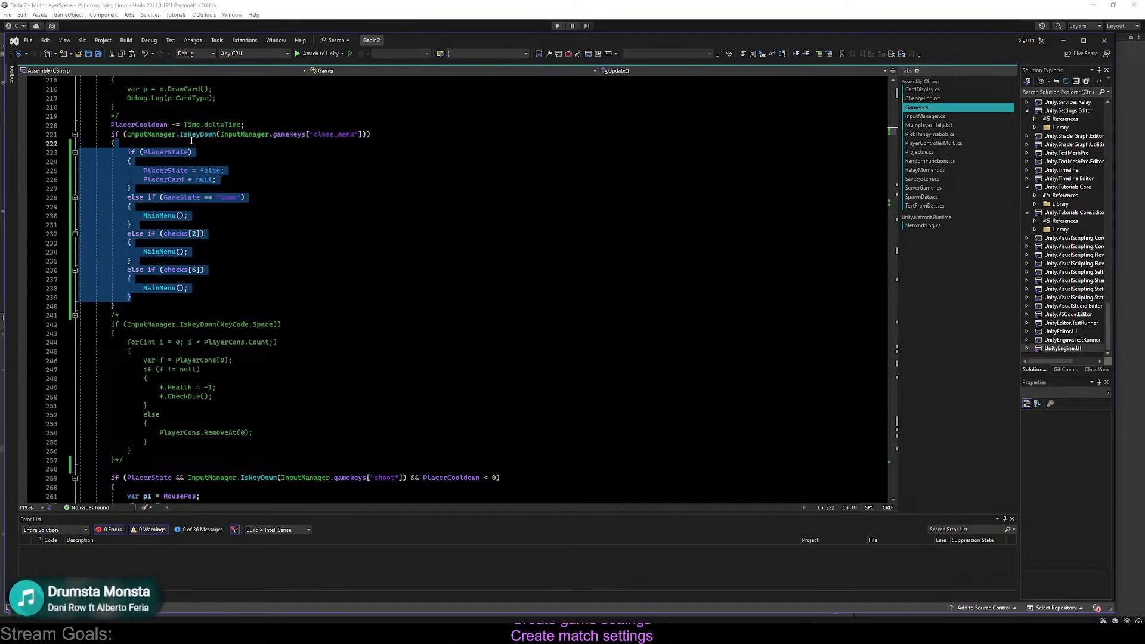
pyautogui.click(190, 137)
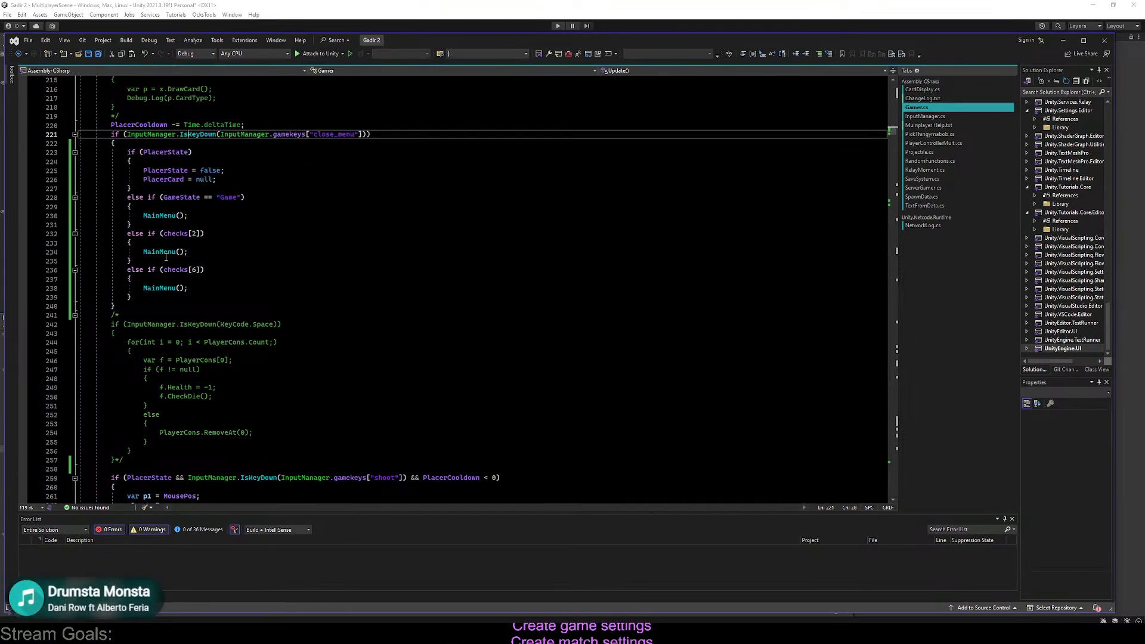
pyautogui.moveTo(251, 306); pyautogui.dragTo(151, 253)
pyautogui.click(156, 304)
pyautogui.moveTo(155, 299); pyautogui.dragTo(125, 153)
pyautogui.click(132, 150)
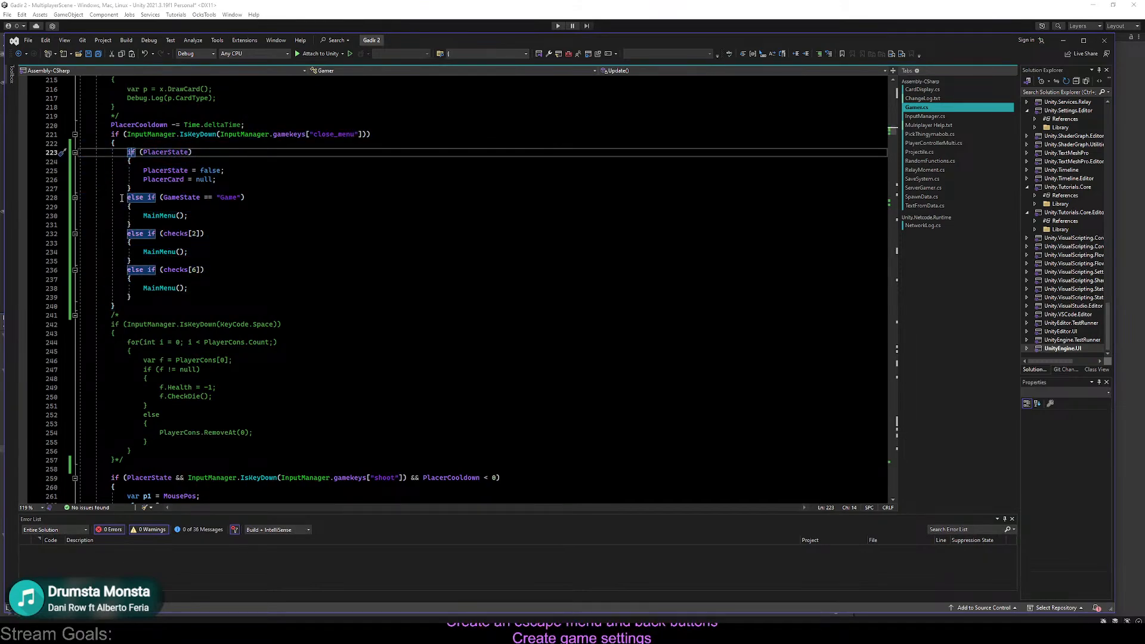
pyautogui.moveTo(125, 152); pyautogui.dragTo(164, 190)
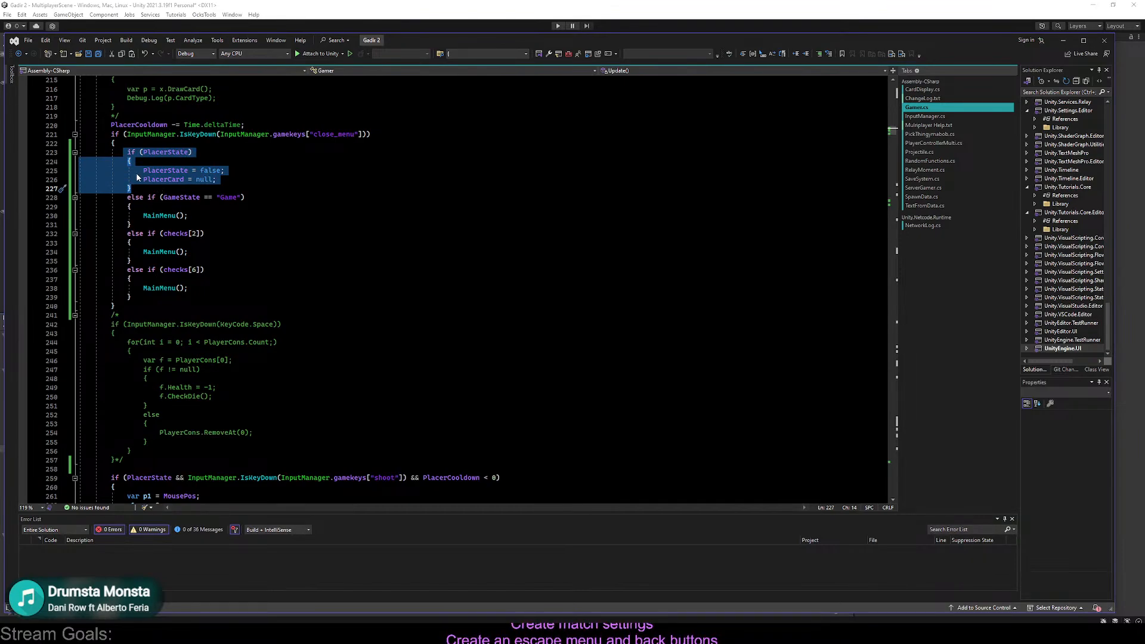
pyautogui.click(132, 197)
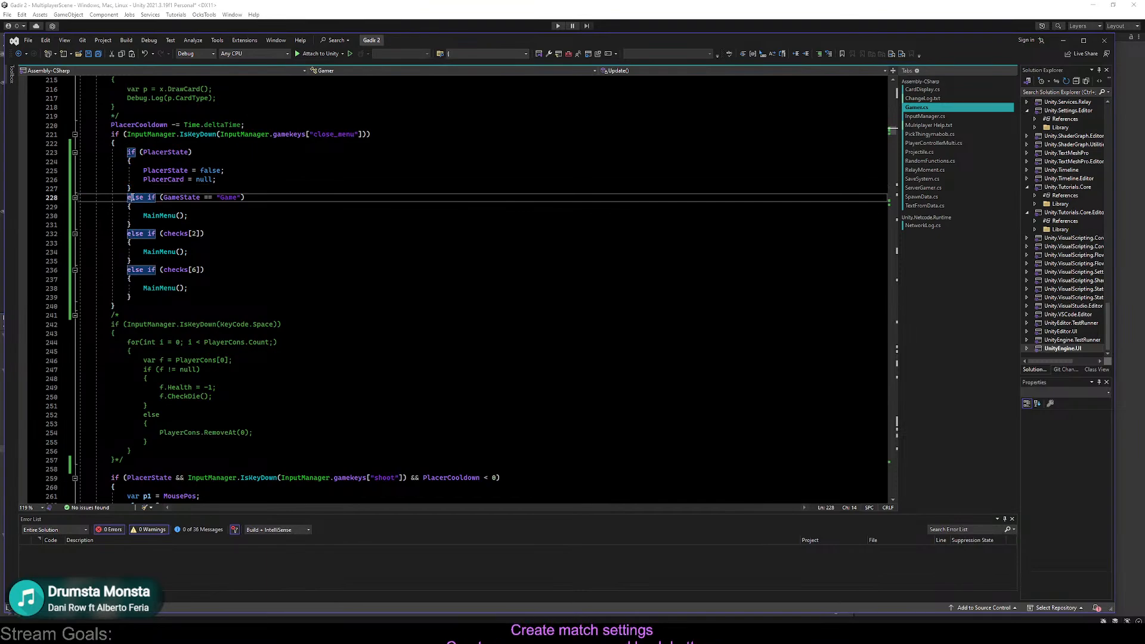
pyautogui.moveTo(128, 198); pyautogui.dragTo(253, 198)
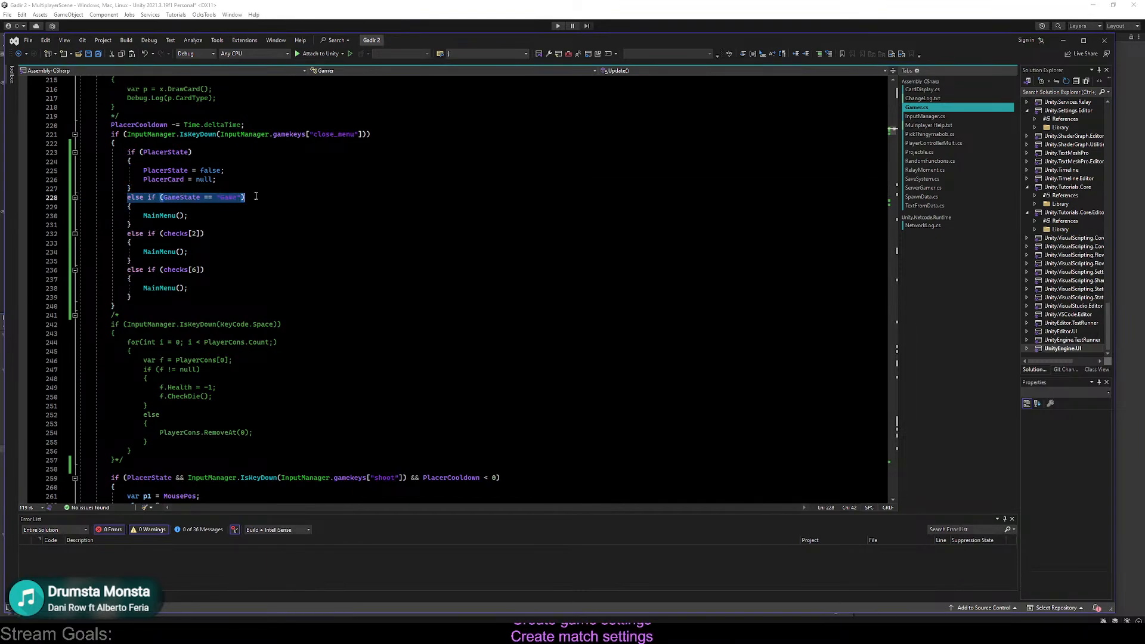
pyautogui.click(252, 195)
pyautogui.press('Up')
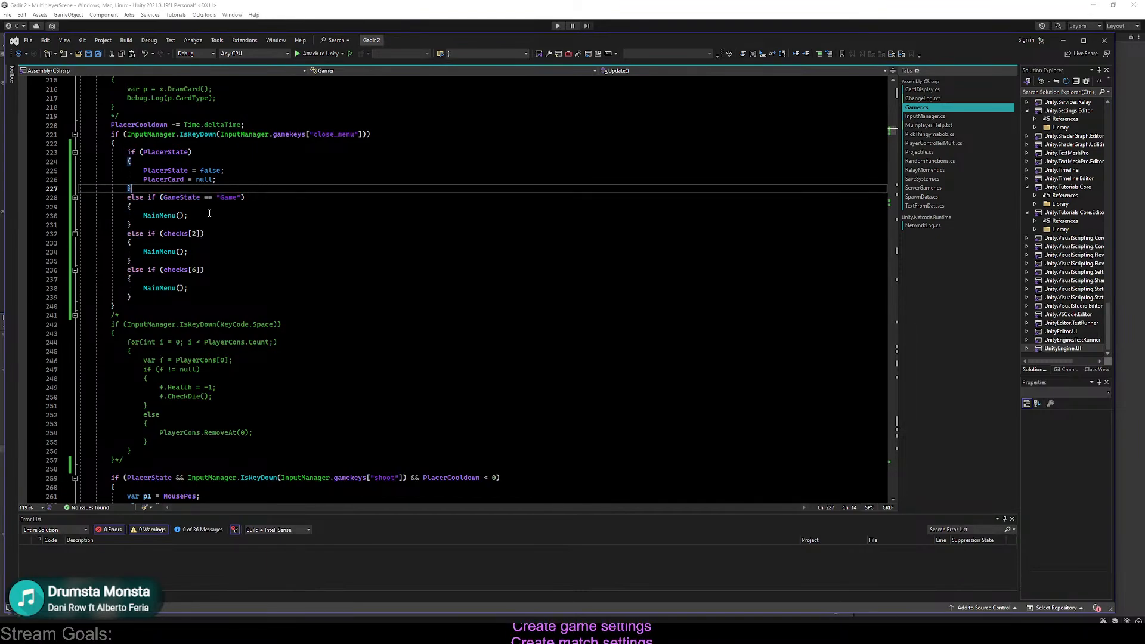
pyautogui.moveTo(185, 300); pyautogui.dragTo(179, 140)
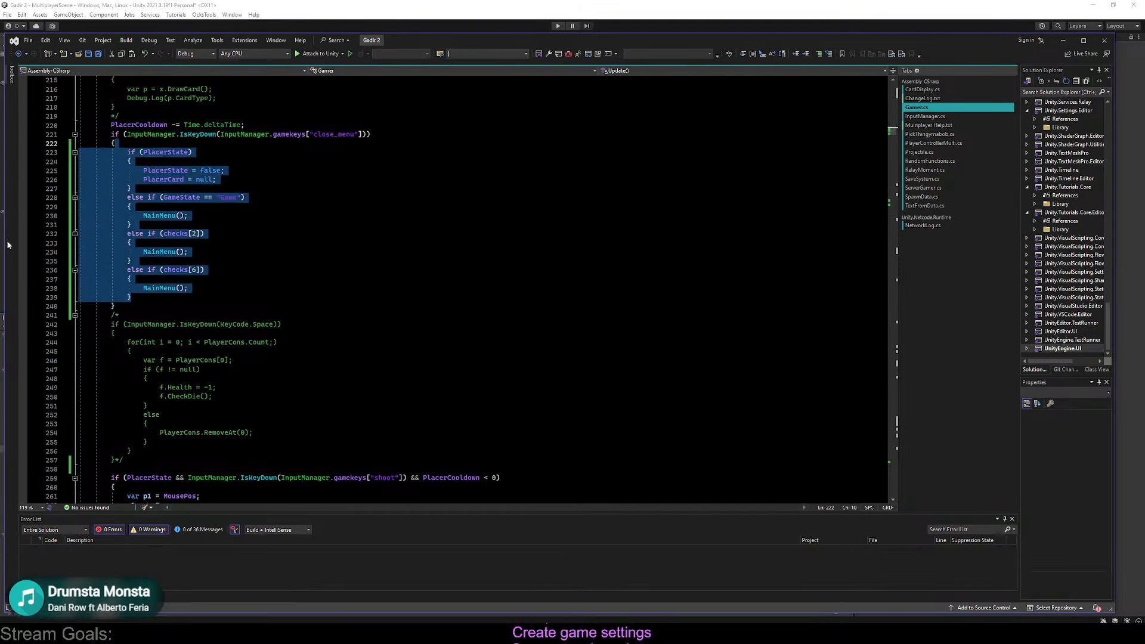
pyautogui.click(216, 223)
pyautogui.moveTo(216, 223); pyautogui.dragTo(189, 206)
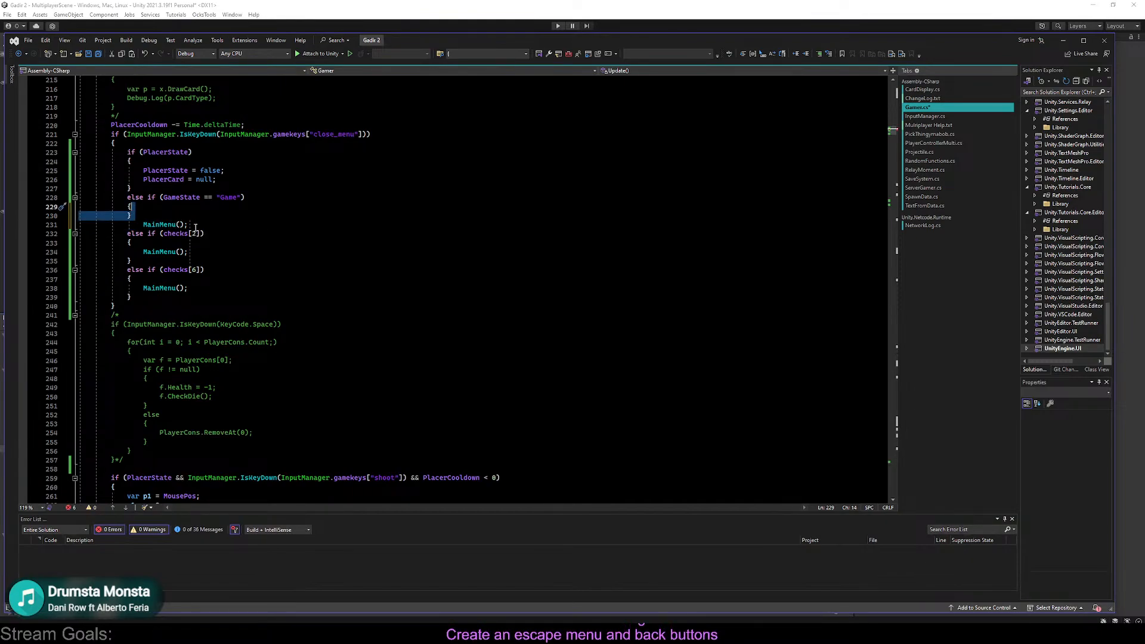
pyautogui.hotkey('ctrl', 'z')
pyautogui.click(219, 230)
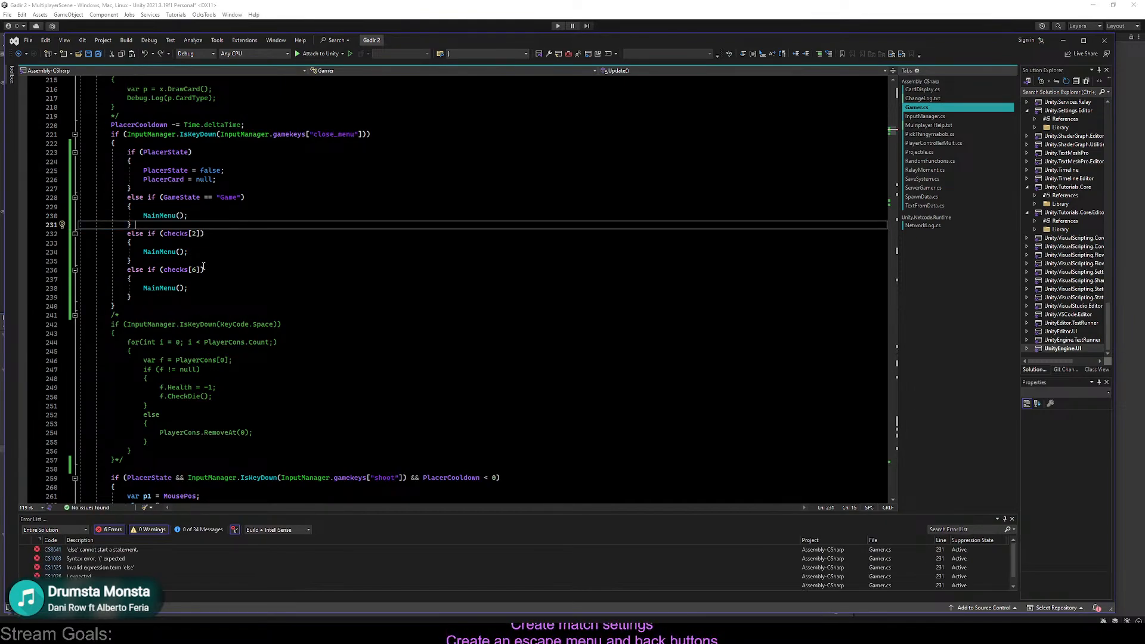
pyautogui.click(213, 295)
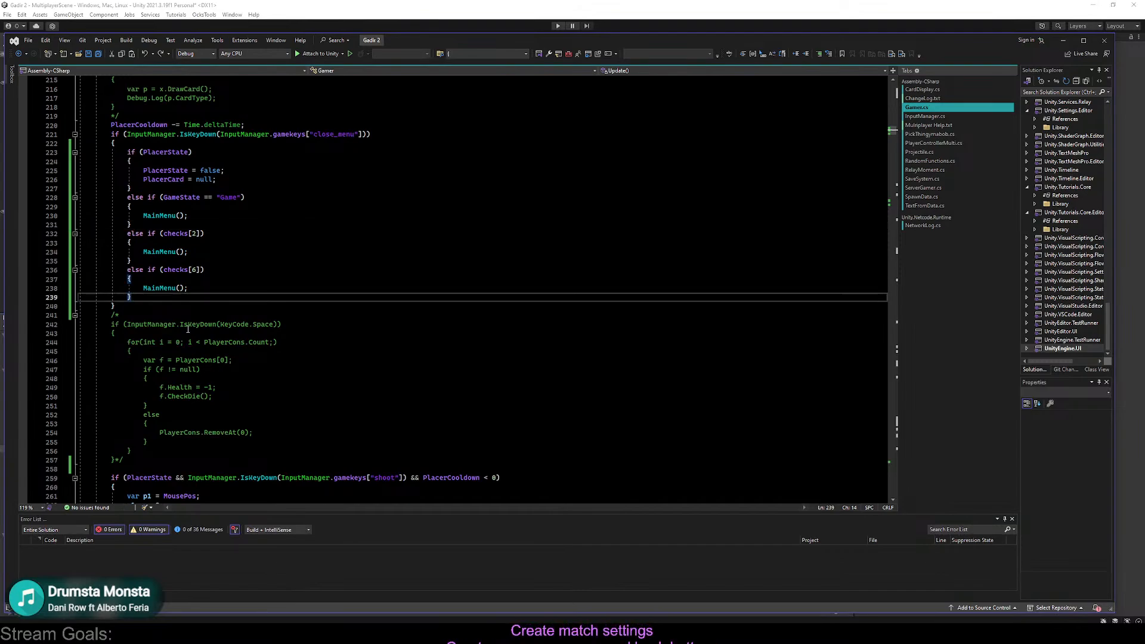
# Switch to Unity and examine the script settings and references of the NetworkManager object
pyautogui.click(337, 31)
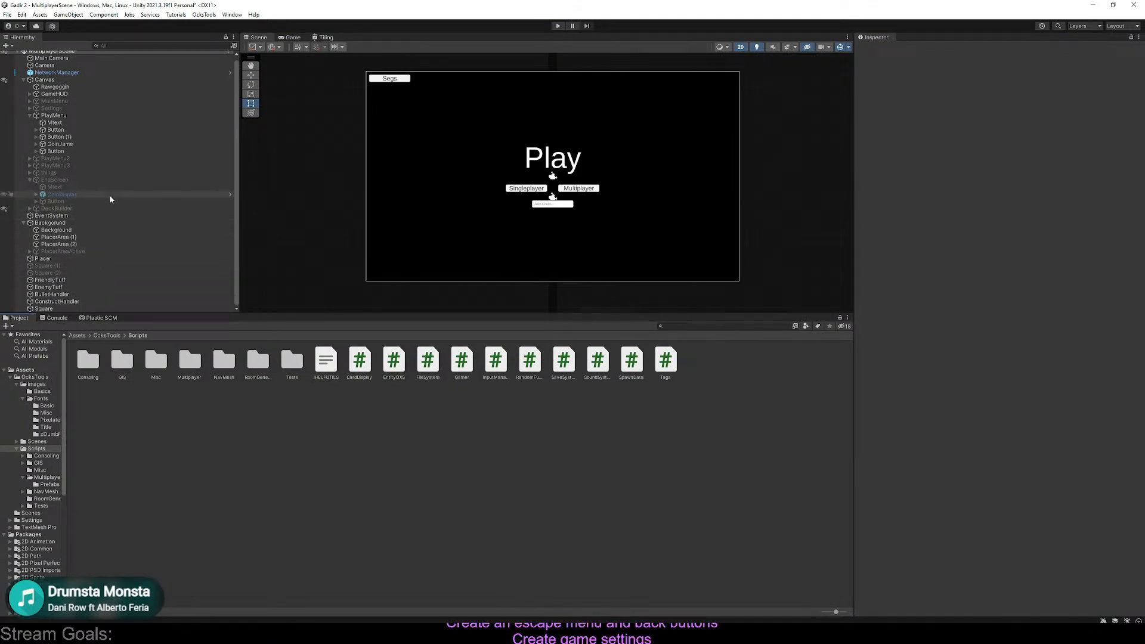
pyautogui.click(83, 73)
pyautogui.scroll(-20, 907, 270)
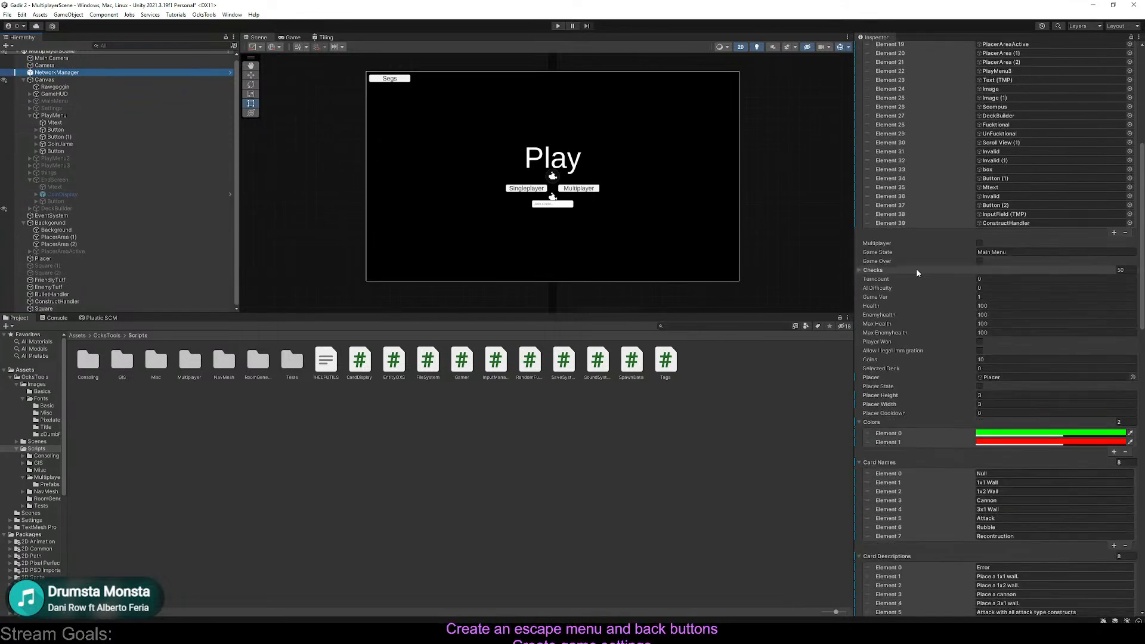
pyautogui.scroll(5, 910, 273)
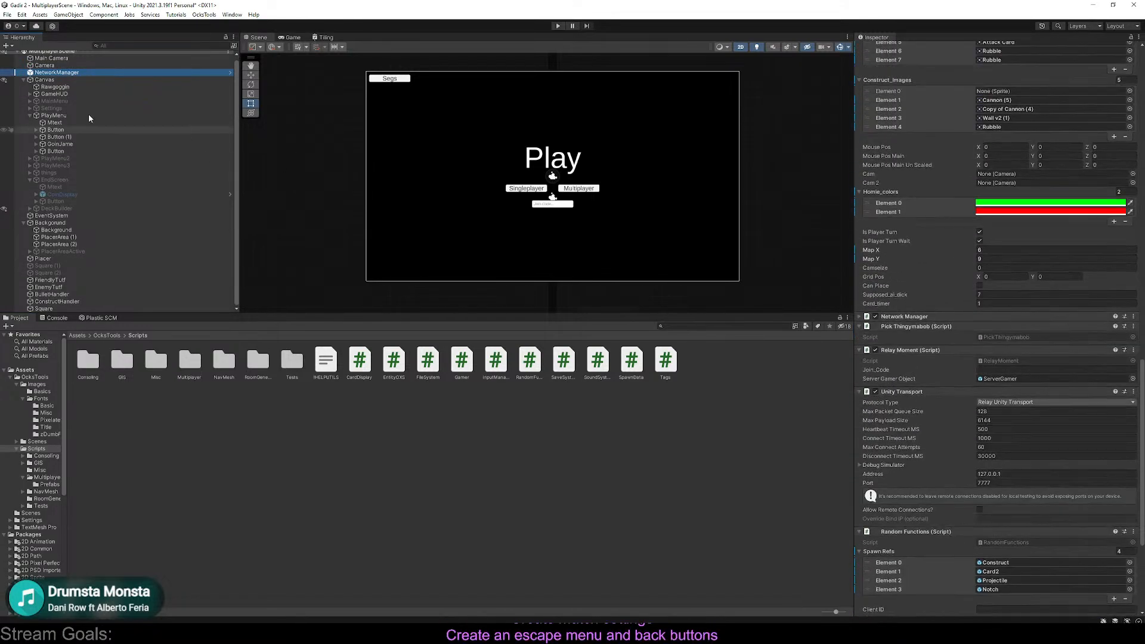
# Select PlayMenu and turn its active state off and back on to compare it with the HUD underneath
pyautogui.click(54, 115)
pyautogui.click(876, 50)
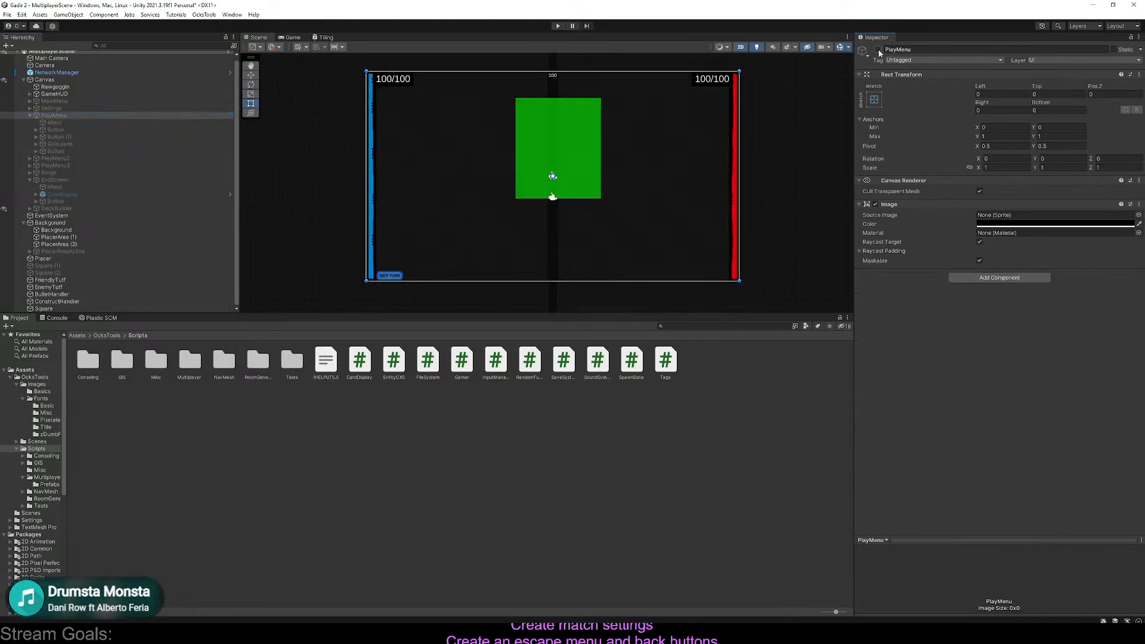
pyautogui.click(878, 51)
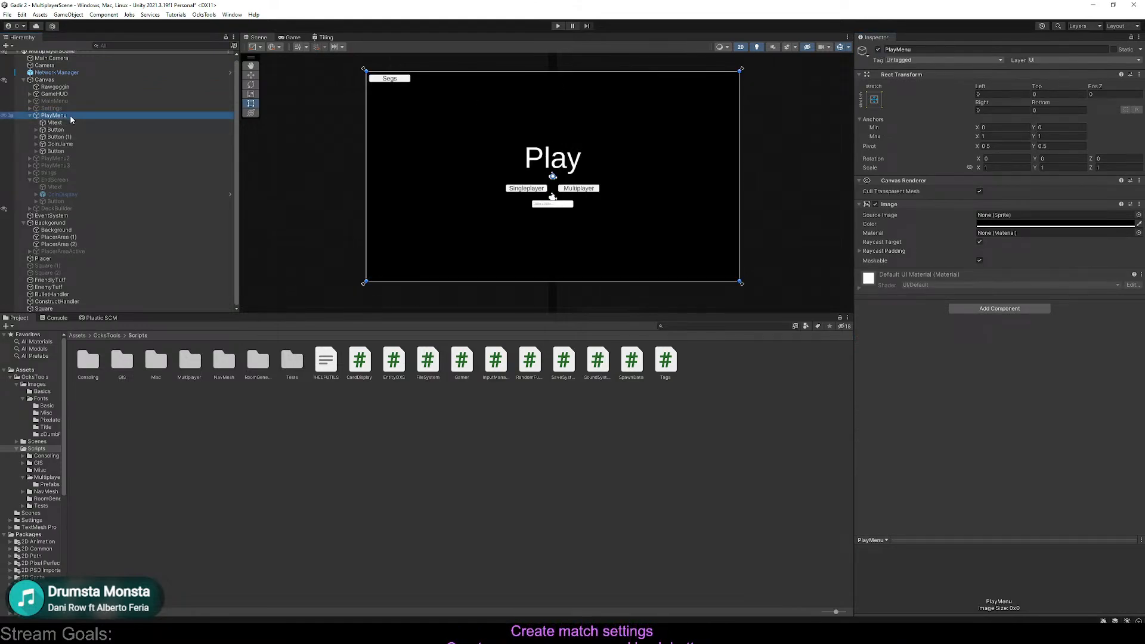
# Duplicate PlayMenu, place the copy directly below GameHUD in the Canvas, and rename it PauseMenu
pyautogui.hotkey('ctrl', 'd')
pyautogui.moveTo(74, 208); pyautogui.dragTo(57, 101)
pyautogui.rightClick(55, 101)
pyautogui.click(93, 150)
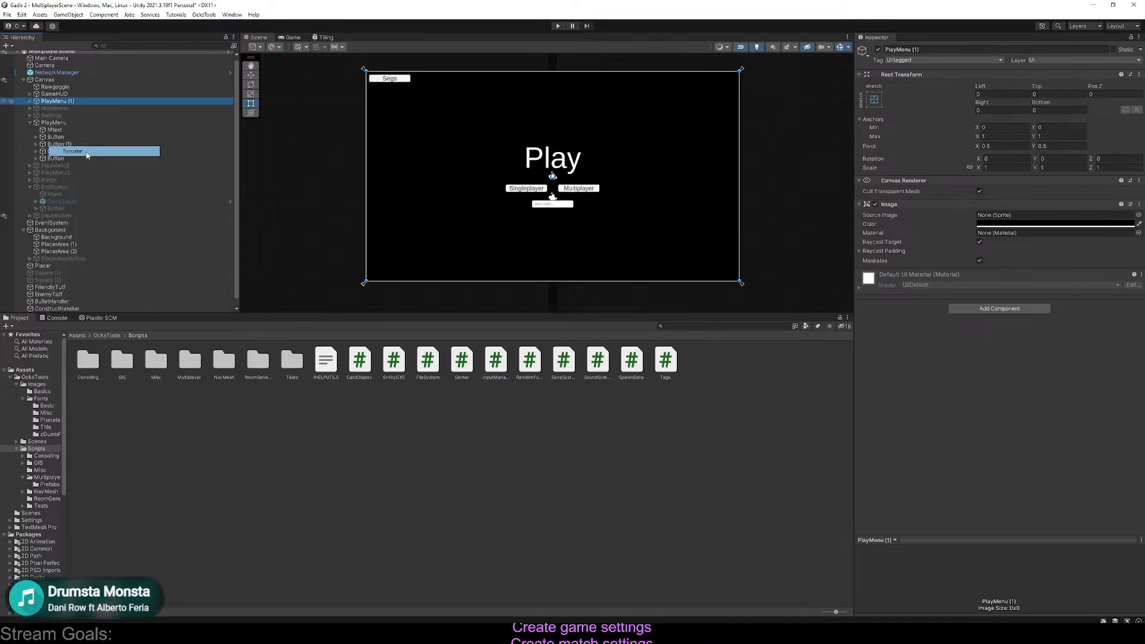
pyautogui.write('PauseMenu')
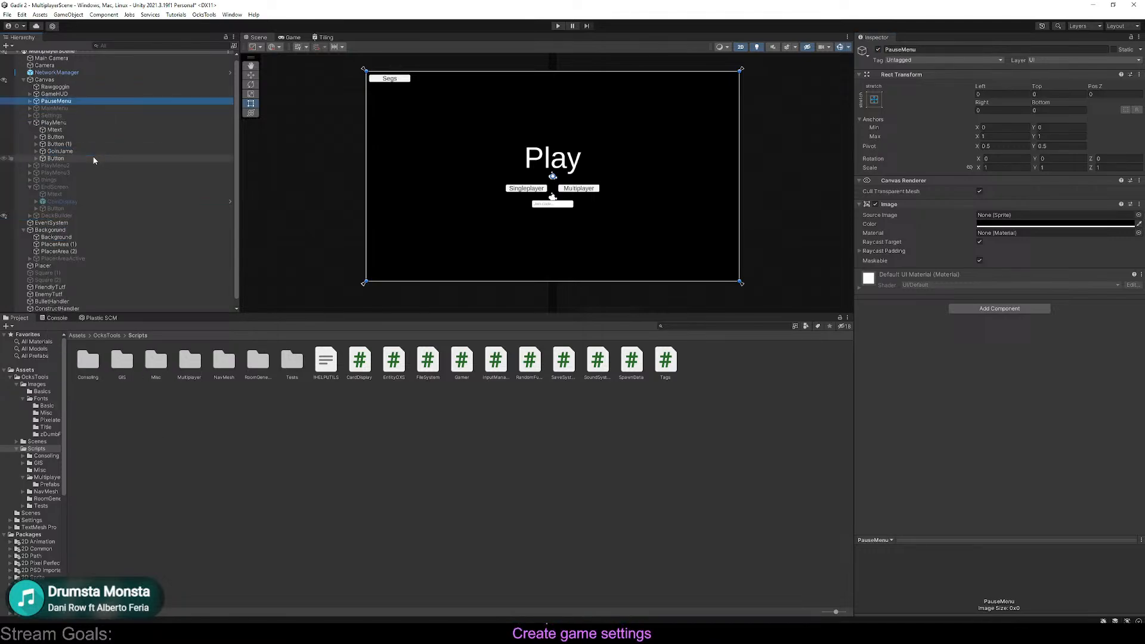
pyautogui.press('Return')
# Switch to Visual Studio and replace the MainMenu() call in the GameState == "Game" branch with TogglePauseMenu();
pyautogui.hotkey('alt', 'Tab')
pyautogui.click(370, 210)
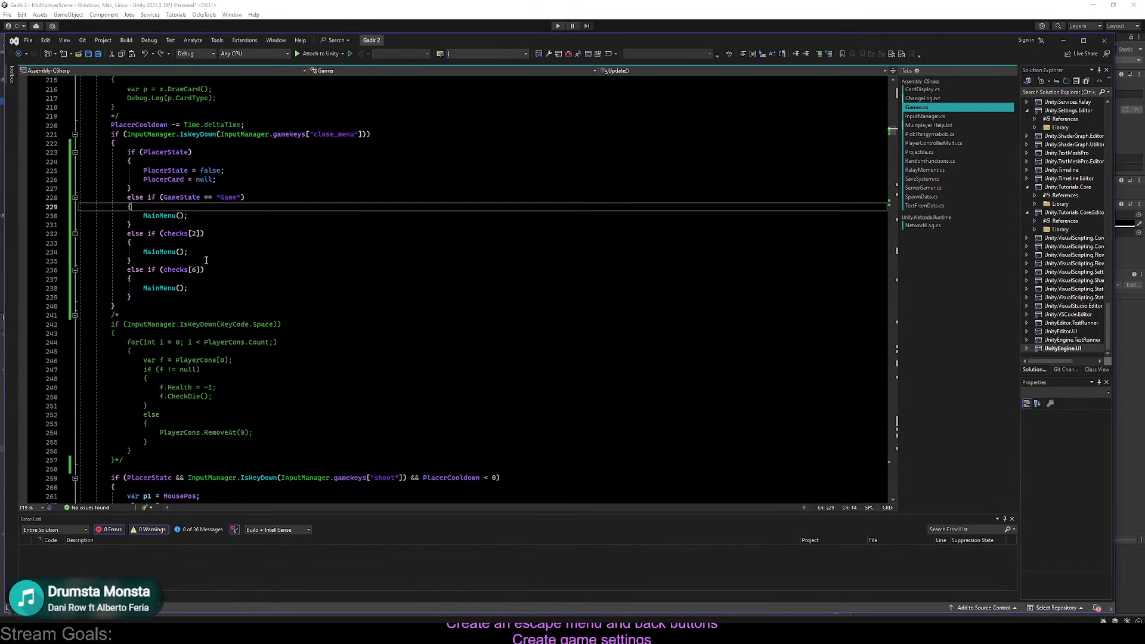
pyautogui.click(199, 219)
pyautogui.hotkey('shift', 'Home')
pyautogui.press('BackSpace')
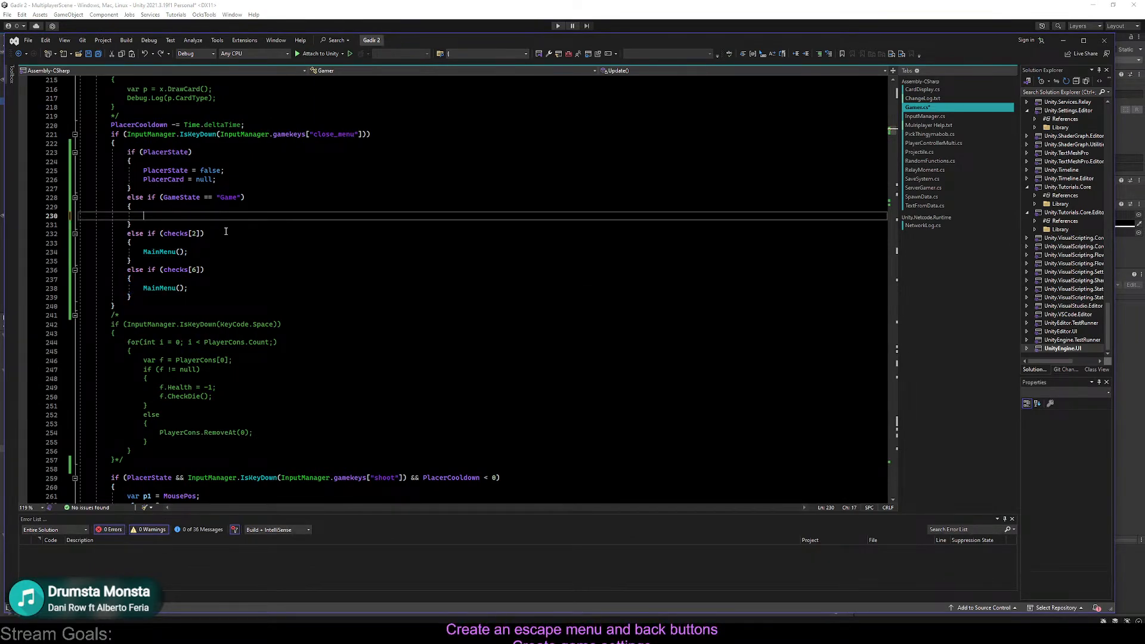
pyautogui.write('Toggle')
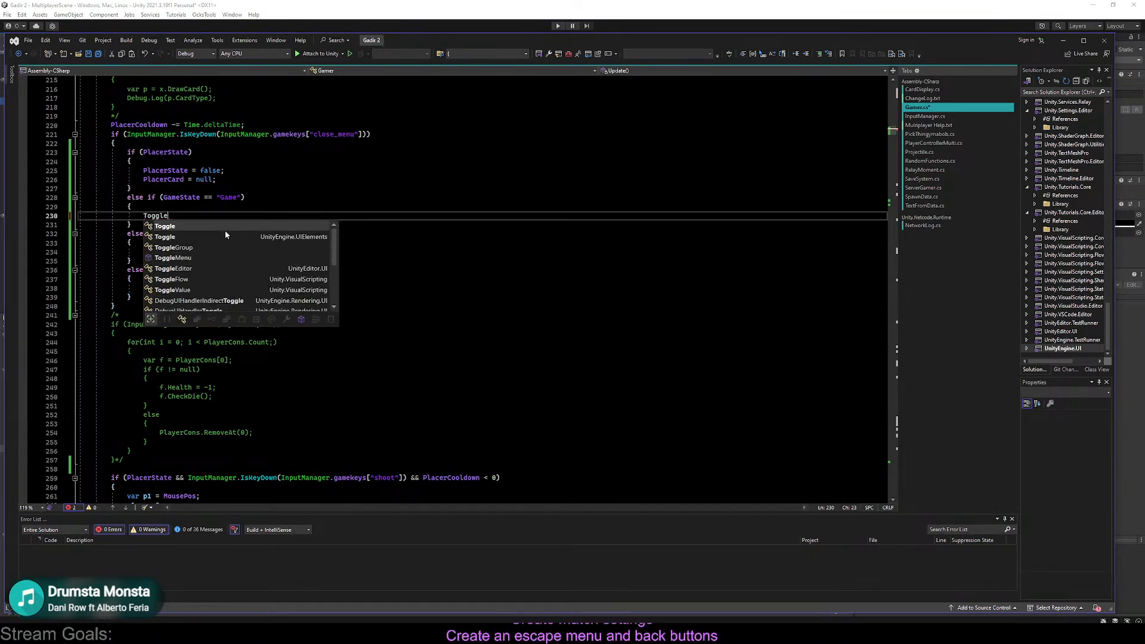
pyautogui.write('Pauseme')
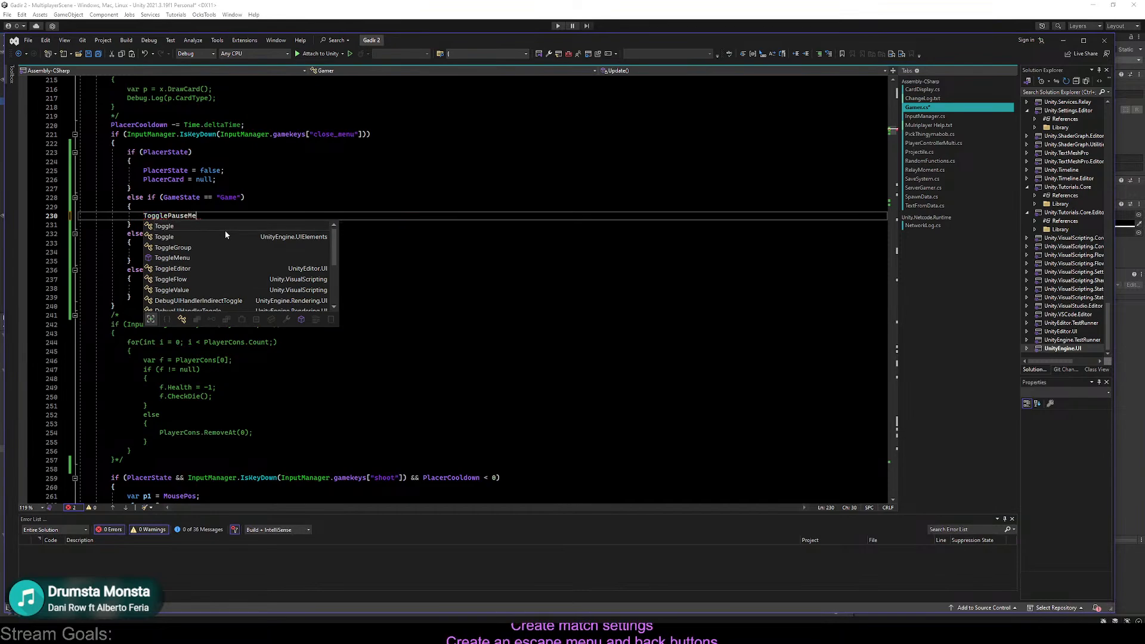
pyautogui.write('nu();')
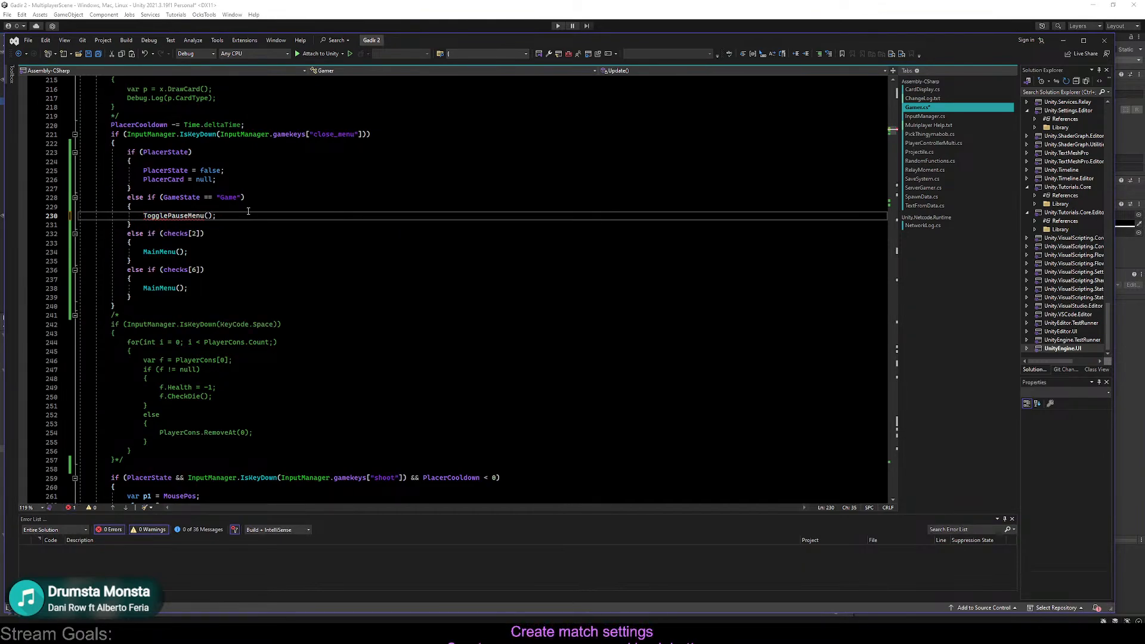
# Copy the TogglePauseMenu(); call, find ToEnd in the current document, and go to its definition
pyautogui.moveTo(248, 212); pyautogui.dragTo(252, 209)
pyautogui.hotkey('ctrl', 'c')
pyautogui.scroll(-16, 255, 213)
pyautogui.hotkey('ctrl', 'f')
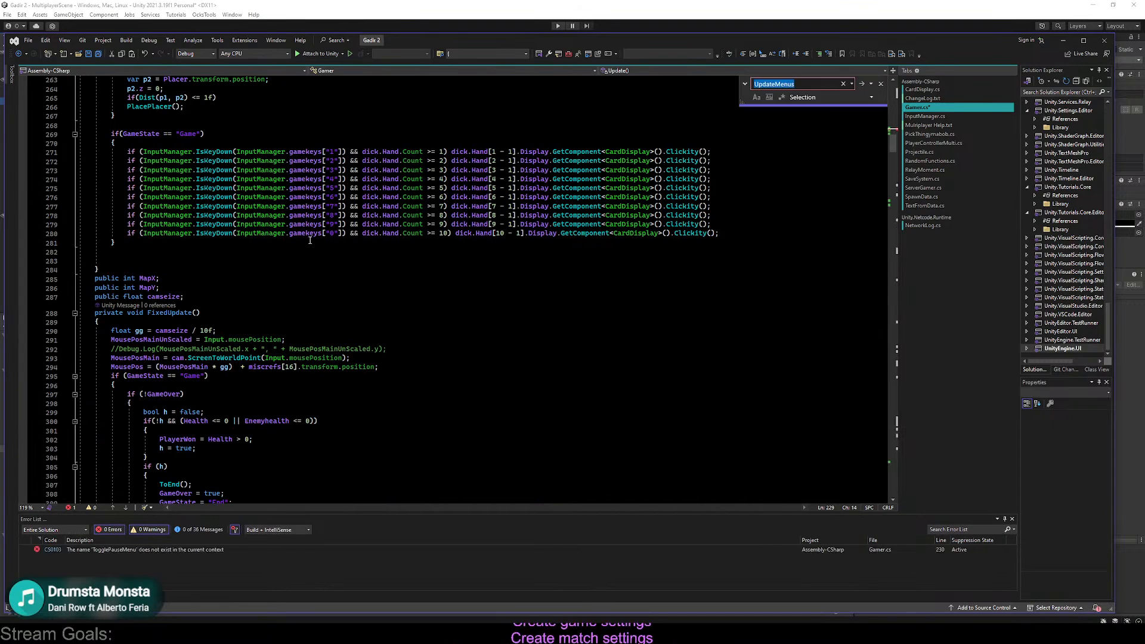
pyautogui.hotkey('ctrl', 'shift', 't')
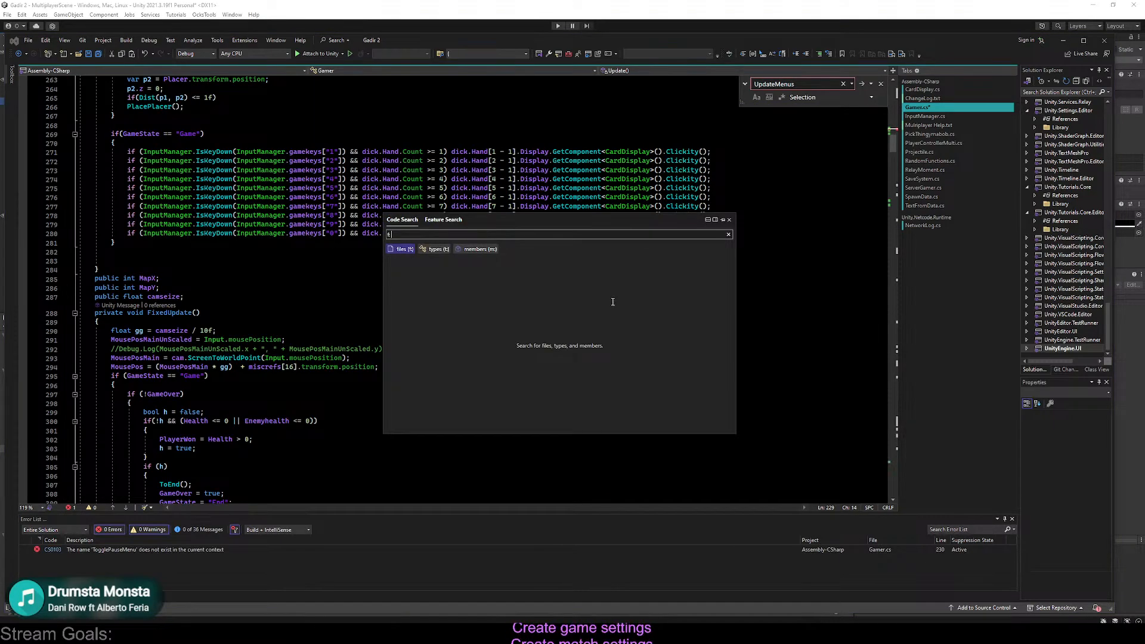
pyautogui.press('Escape')
pyautogui.press('Escape')
pyautogui.hotkey('ctrl', 'f')
pyautogui.write('T')
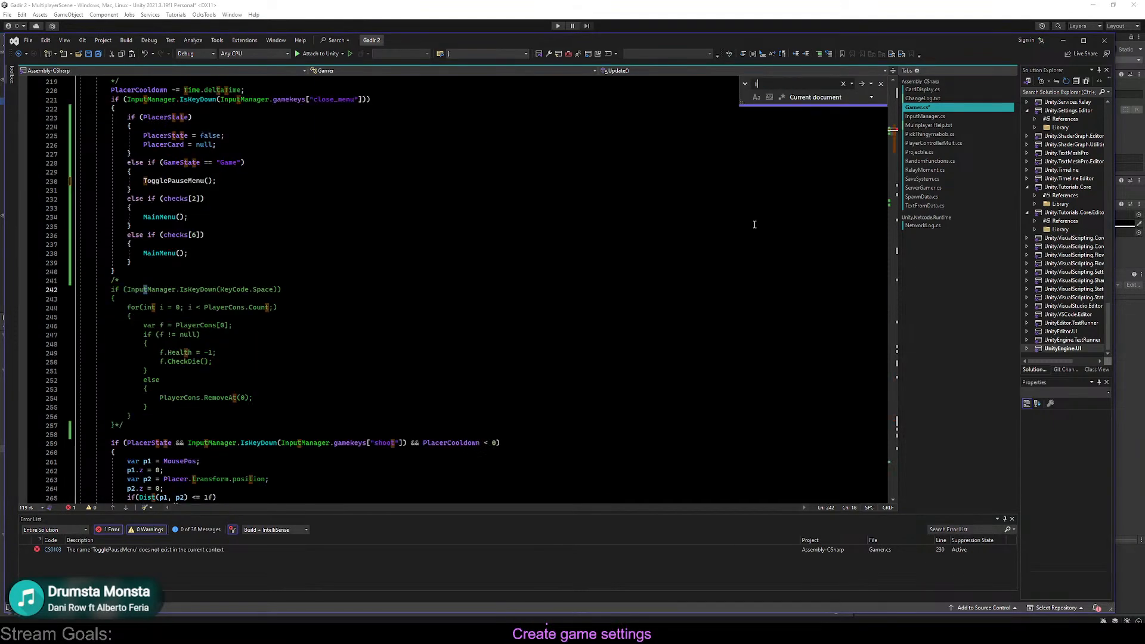
pyautogui.write('o')
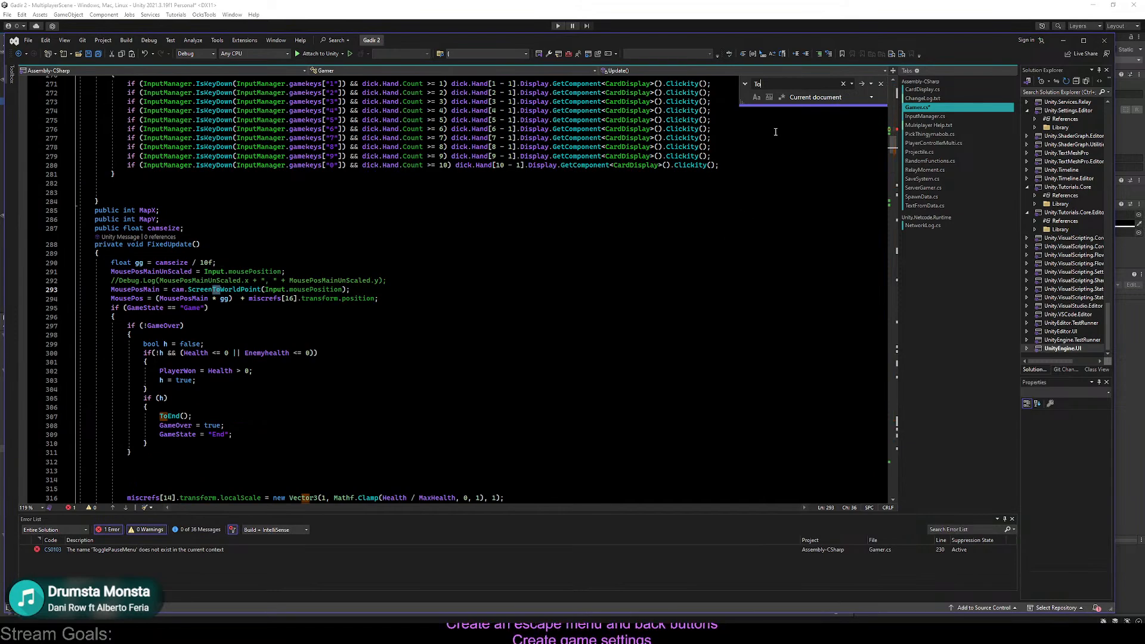
pyautogui.write('End')
pyautogui.press('Escape')
pyautogui.hotkey('ctrl', 'f')
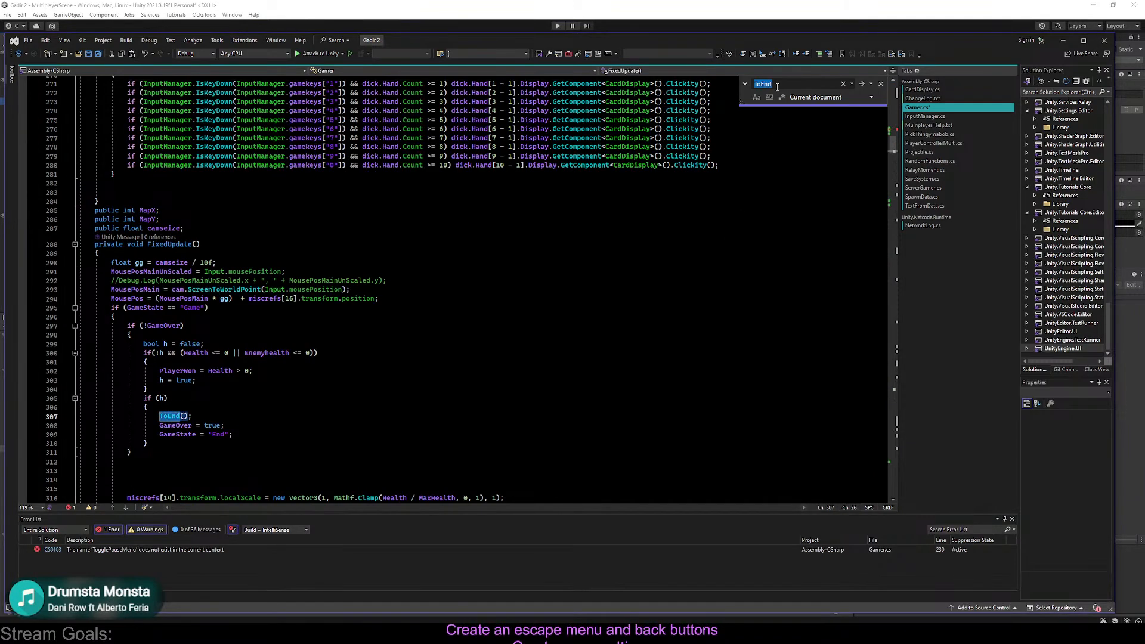
pyautogui.press('Escape')
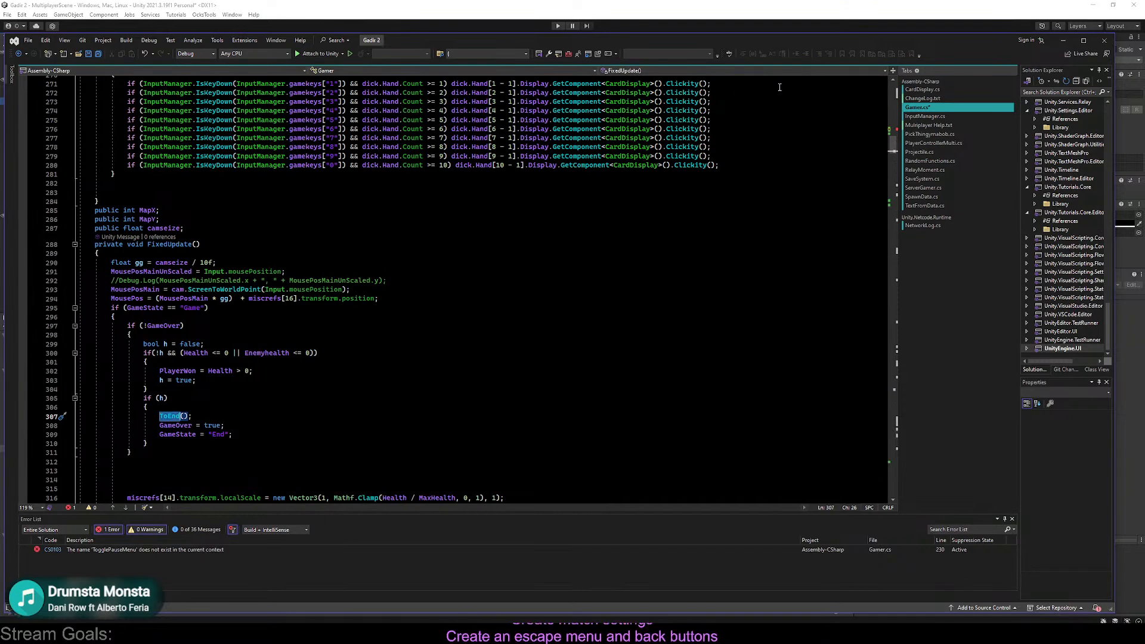
pyautogui.click(197, 326)
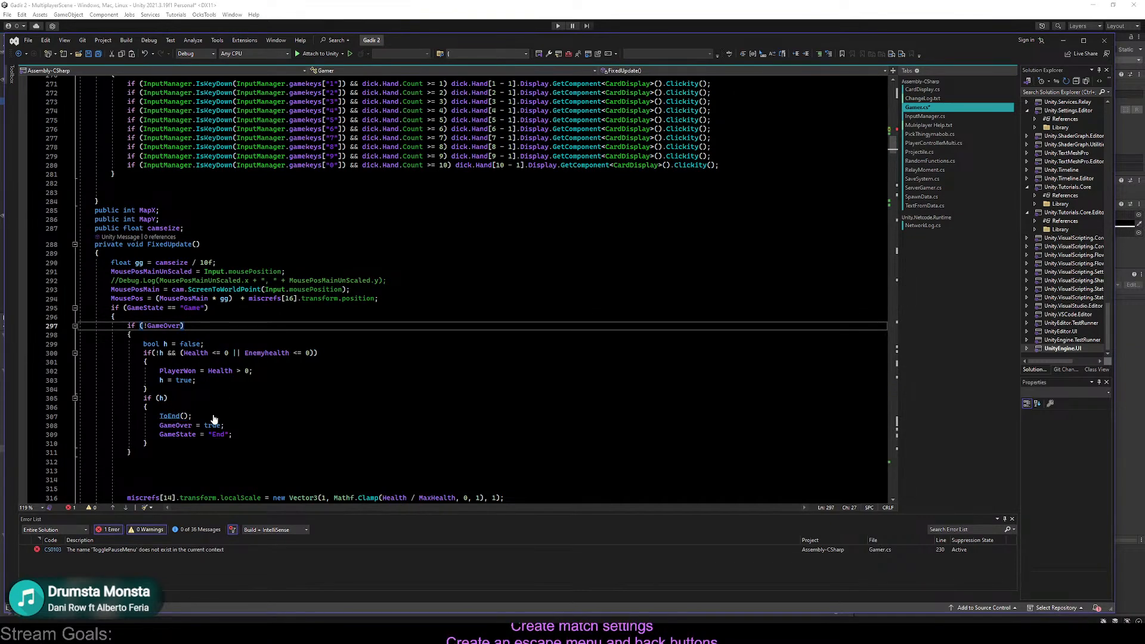
pyautogui.keyDown('ctrl'); pyautogui.click(170, 416); pyautogui.keyUp('ctrl')
pyautogui.click(326, 404)
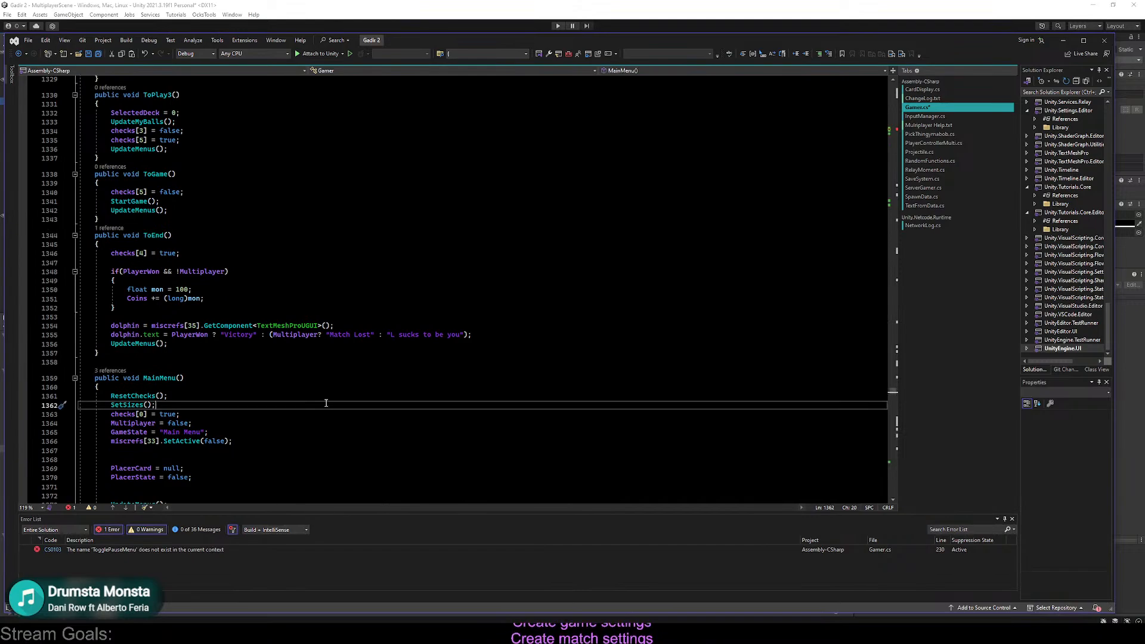
# Declare a public void TogglePauseMenu() method with an empty body between the ToEnd and MainMenu methods
pyautogui.click(176, 362)
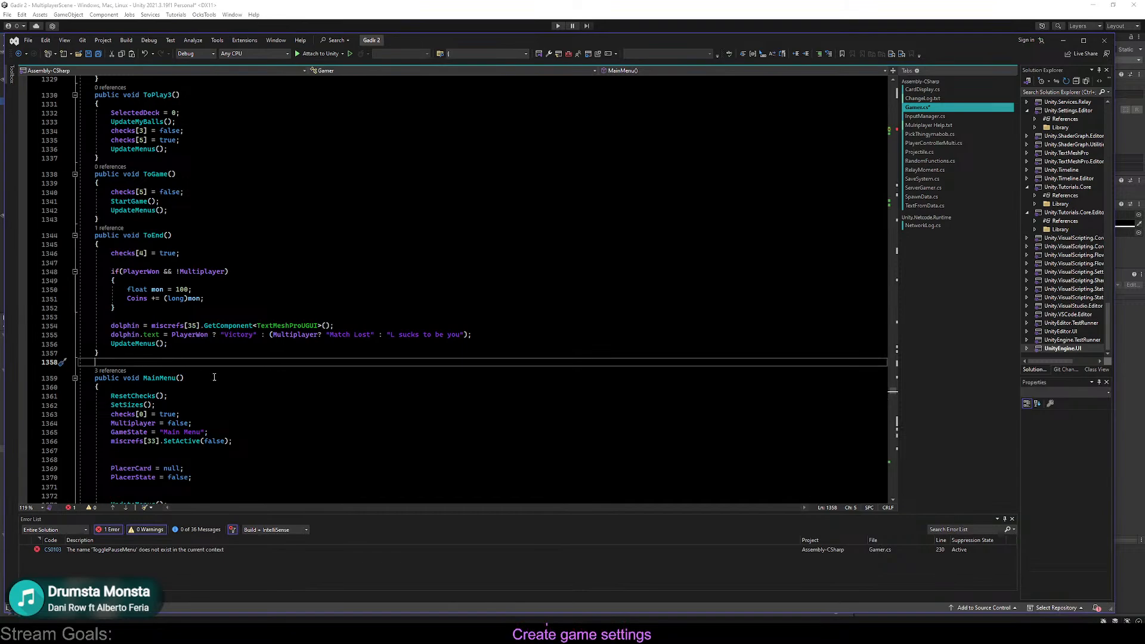
pyautogui.press('Return')
pyautogui.press('Return')
pyautogui.press('Up')
pyautogui.write('publiuc')
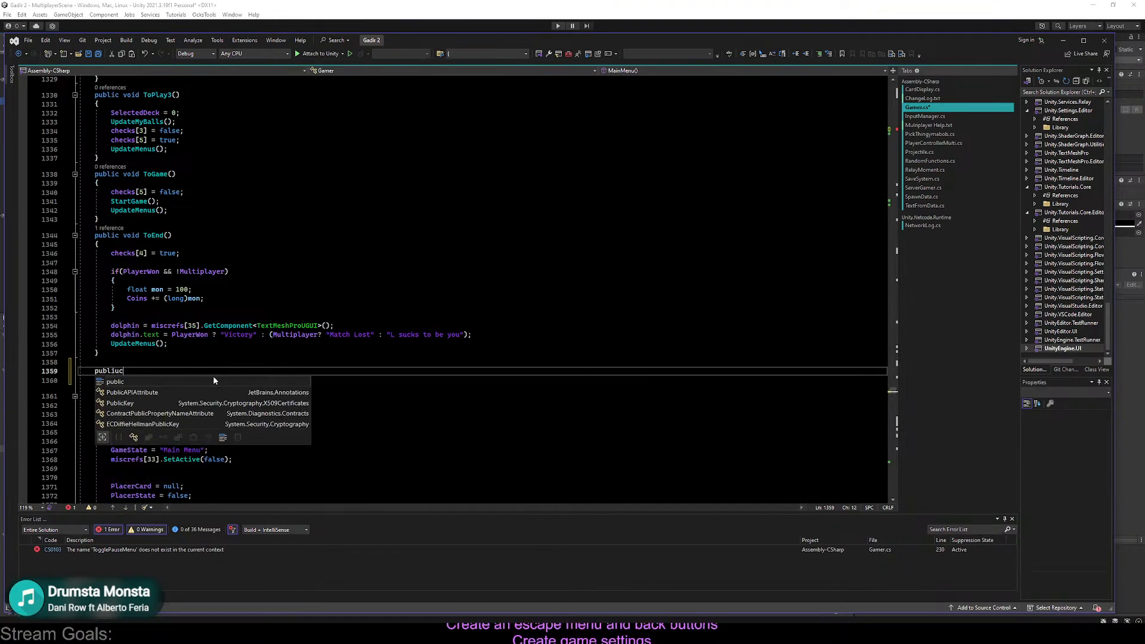
pyautogui.press('BackSpace')
pyautogui.press('BackSpace')
pyautogui.write('c void')
pyautogui.press('Escape')
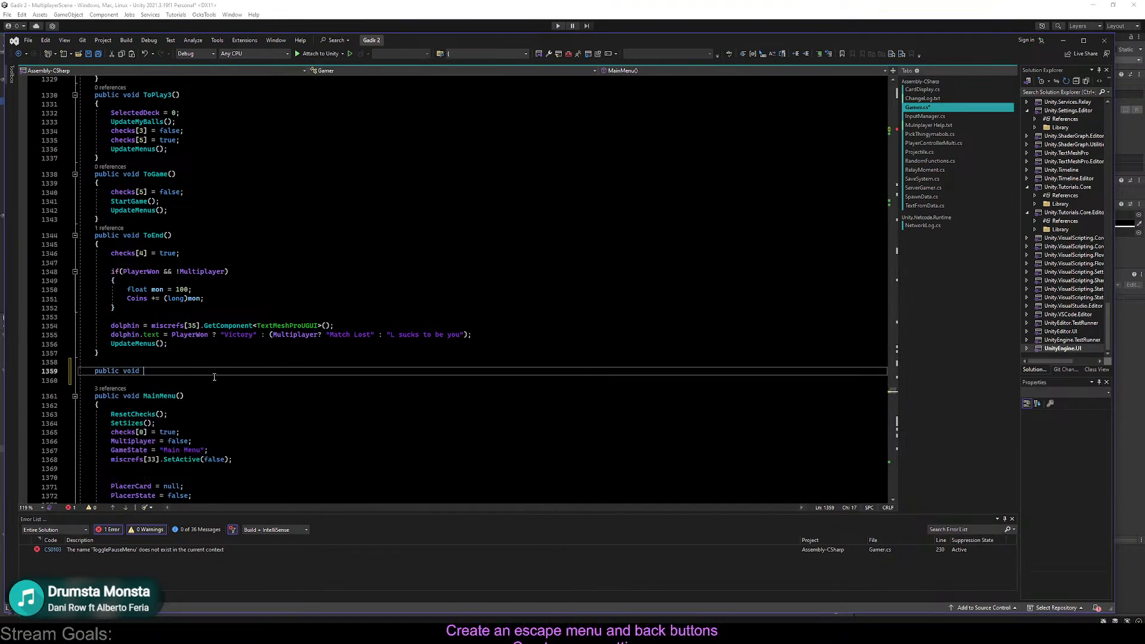
pyautogui.press('Return')
pyautogui.hotkey('ctrl', 'v')
pyautogui.click(143, 385)
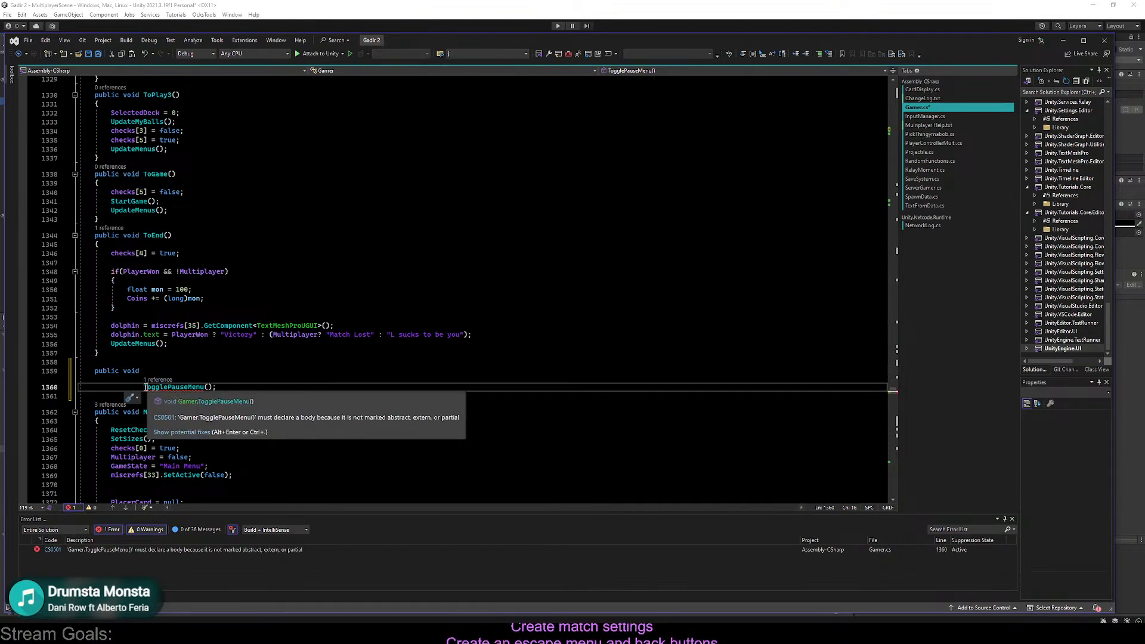
pyautogui.moveTo(143, 386); pyautogui.dragTo(146, 377)
pyautogui.click(222, 376)
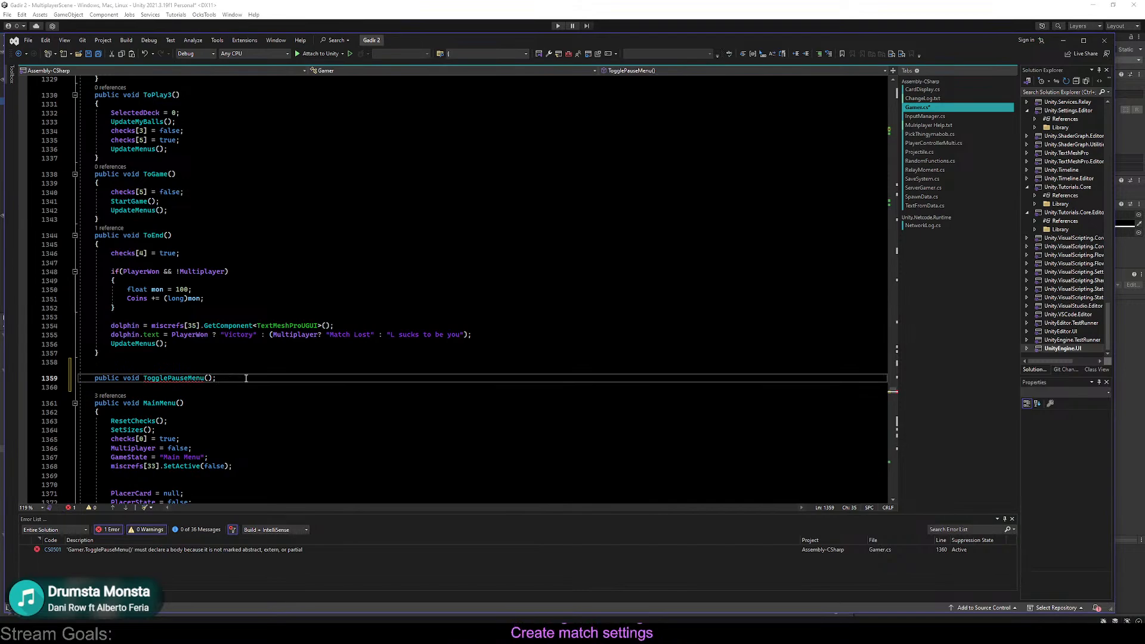
pyautogui.press('Return')
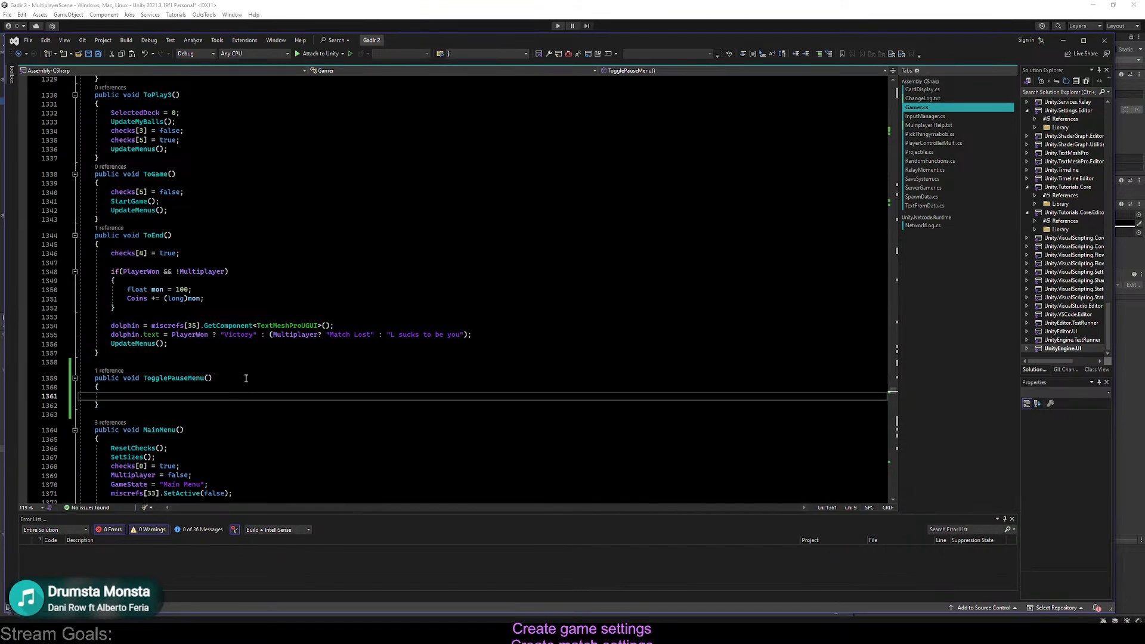
# Add the statement checks[7] = !checks[7]; to the body of TogglePauseMenu
pyautogui.write('checks[]')
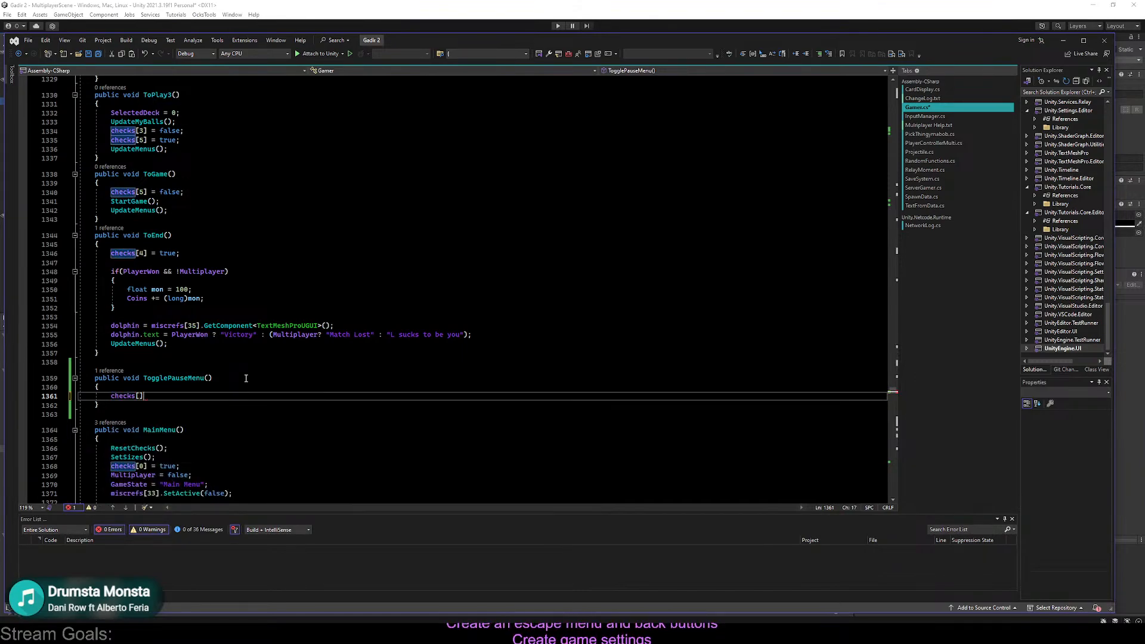
pyautogui.press('Left')
pyautogui.write('7')
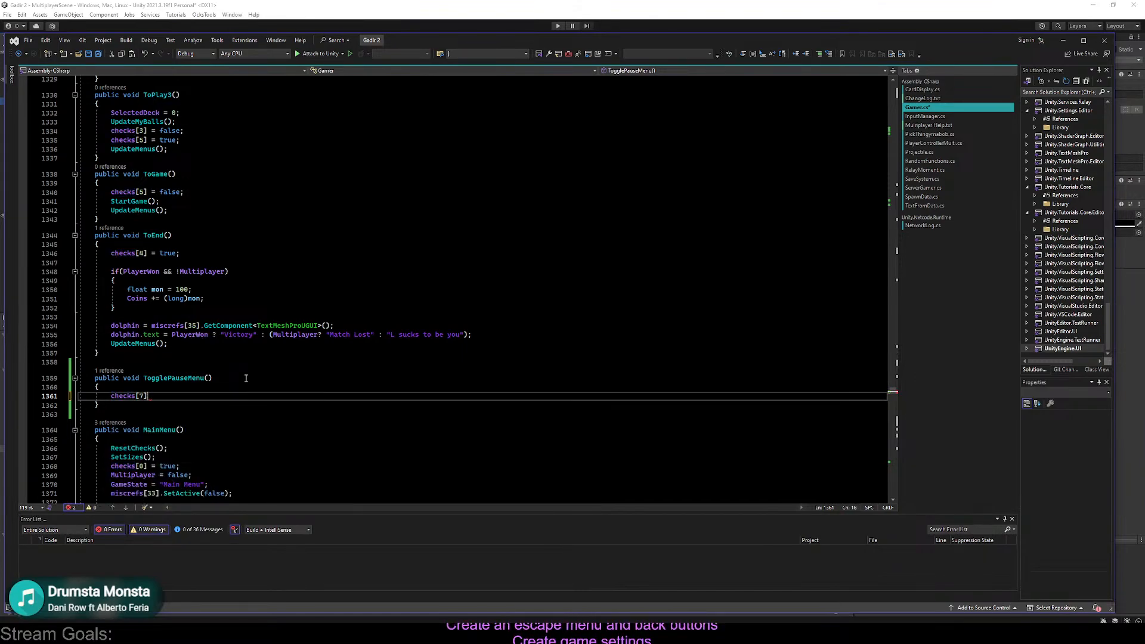
pyautogui.press('Right')
pyautogui.write('= !checks')
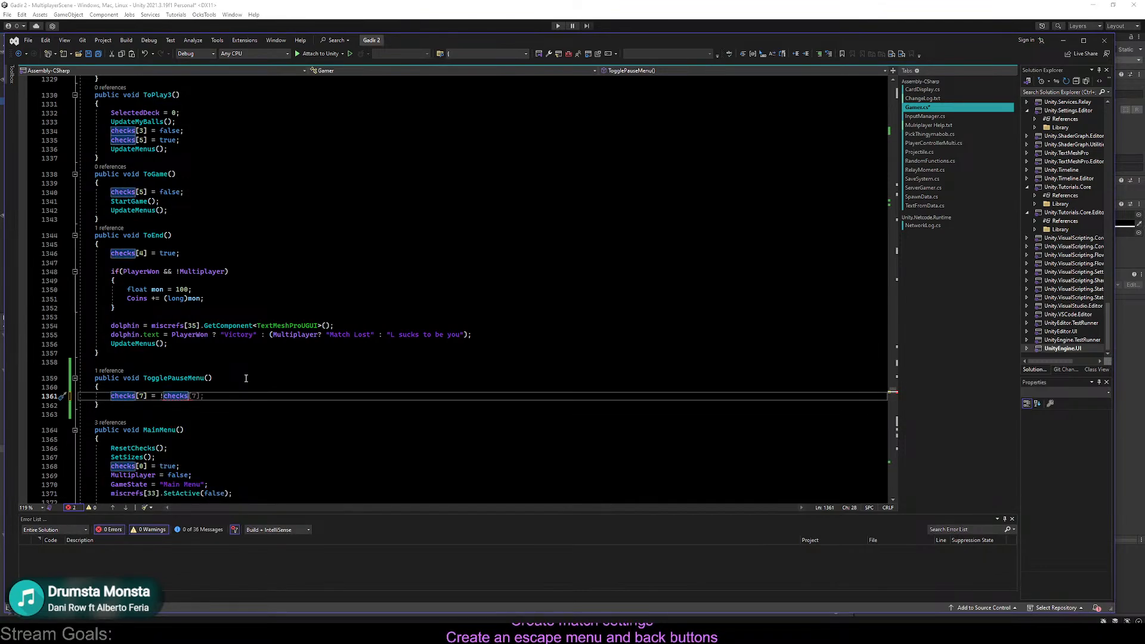
pyautogui.write('[7];')
# Search the current document for checks[7] to see whether that index is used elsewhere
pyautogui.hotkey('ctrl', 'f')
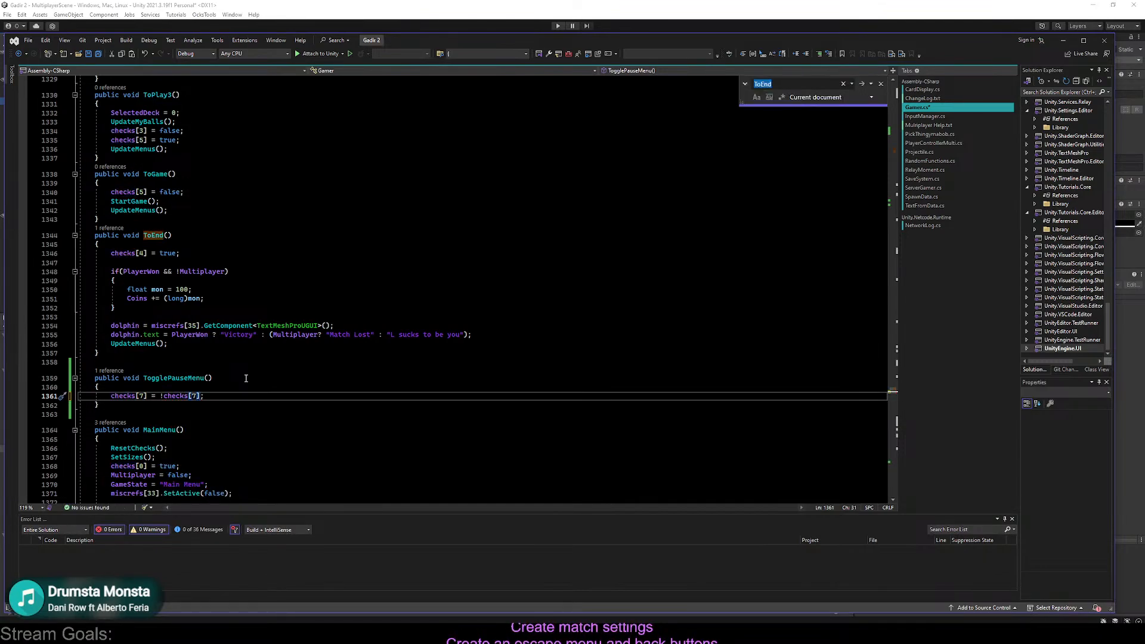
pyautogui.write('checks')
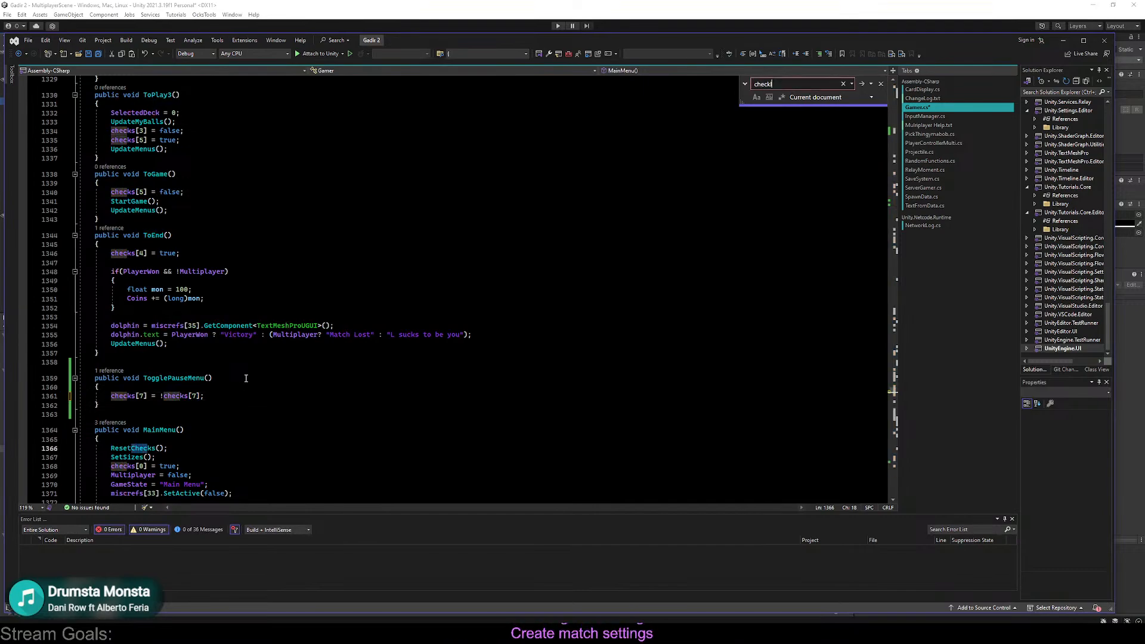
pyautogui.scroll(-6, 246, 378)
pyautogui.press('Return')
pyautogui.press('Return')
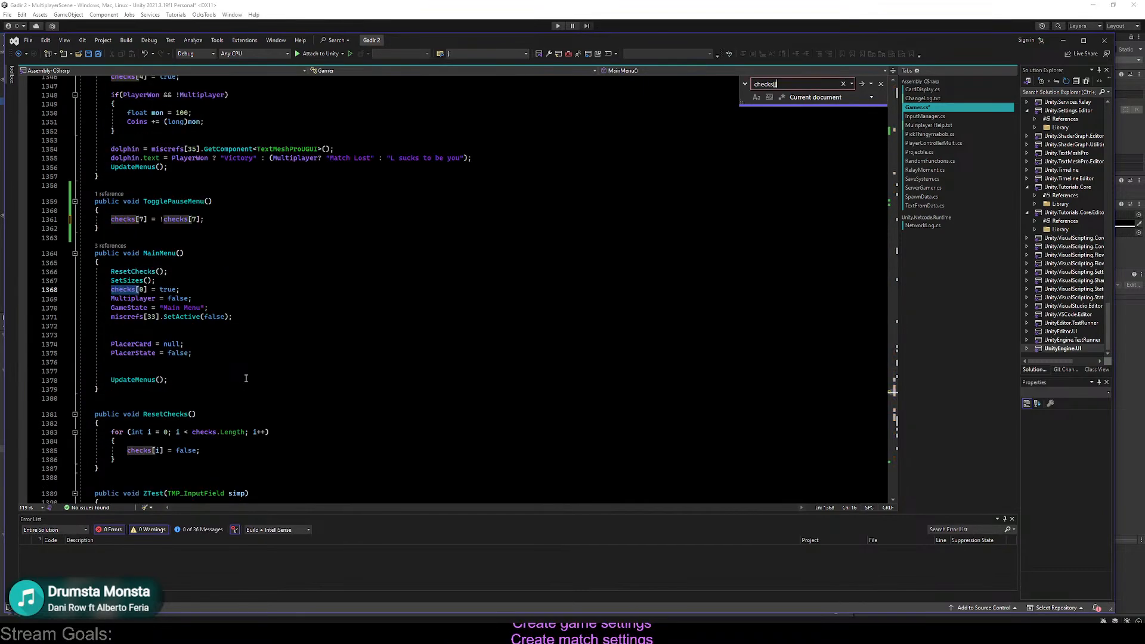
pyautogui.write('[7')
pyautogui.press('Return')
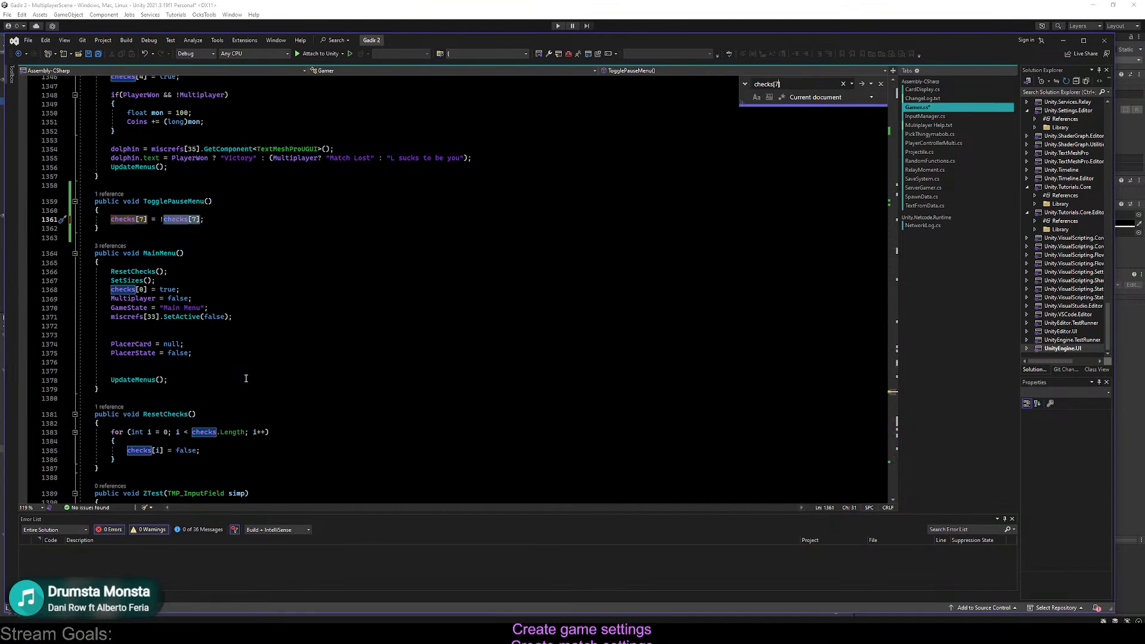
pyautogui.press('Return')
pyautogui.press('Escape')
pyautogui.press('Escape')
pyautogui.click(247, 265)
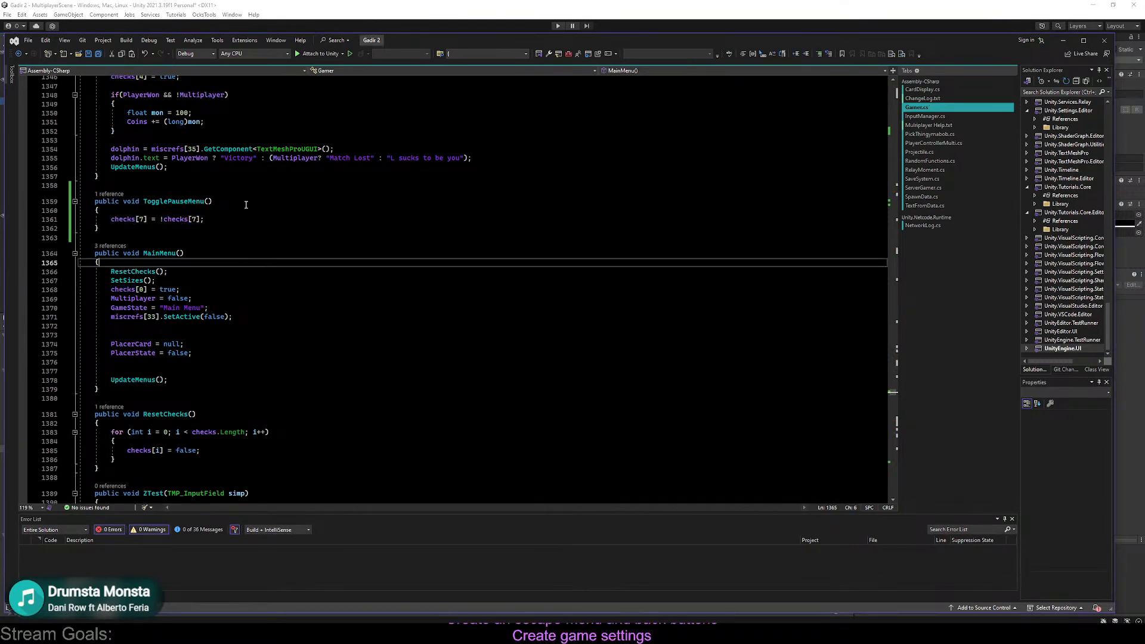
# Add an UpdateMenus(); call below the checks[7] statement in TogglePauseMenu
pyautogui.click(243, 201)
pyautogui.click(241, 217)
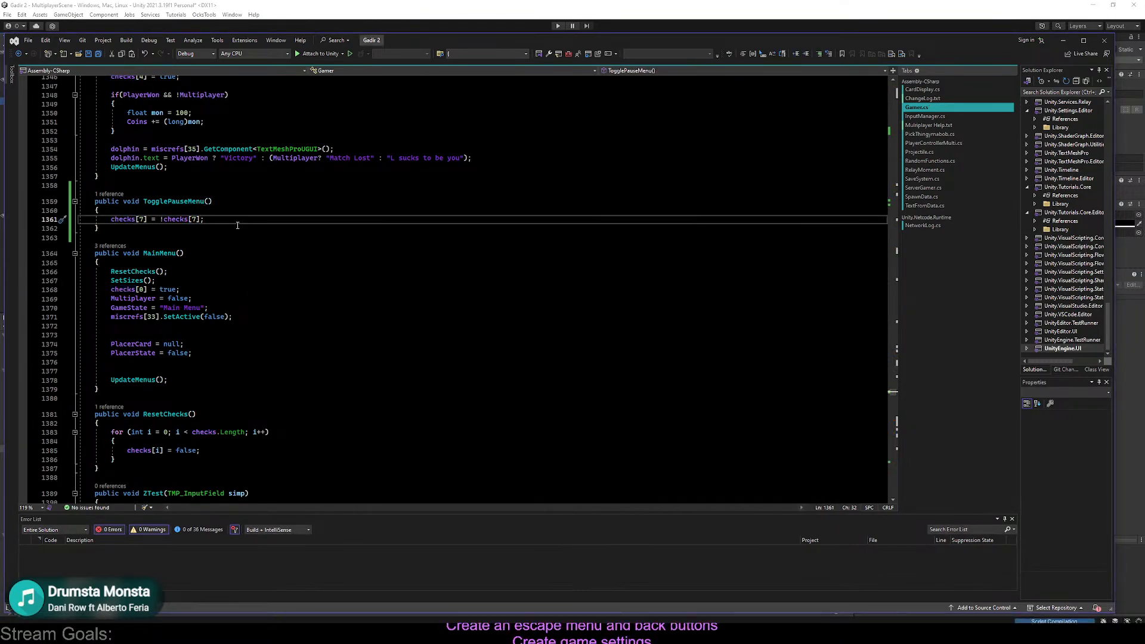
pyautogui.press('Return')
pyautogui.write('Update')
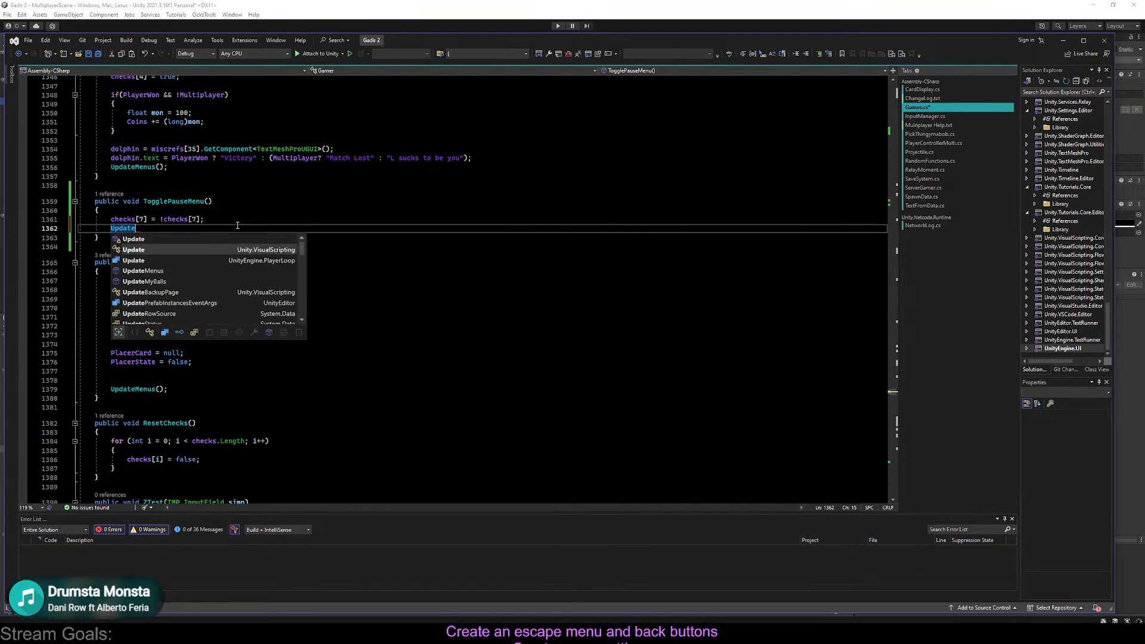
pyautogui.press('Down')
pyautogui.press('Down')
pyautogui.press('Tab')
pyautogui.write('();')
pyautogui.press('Up')
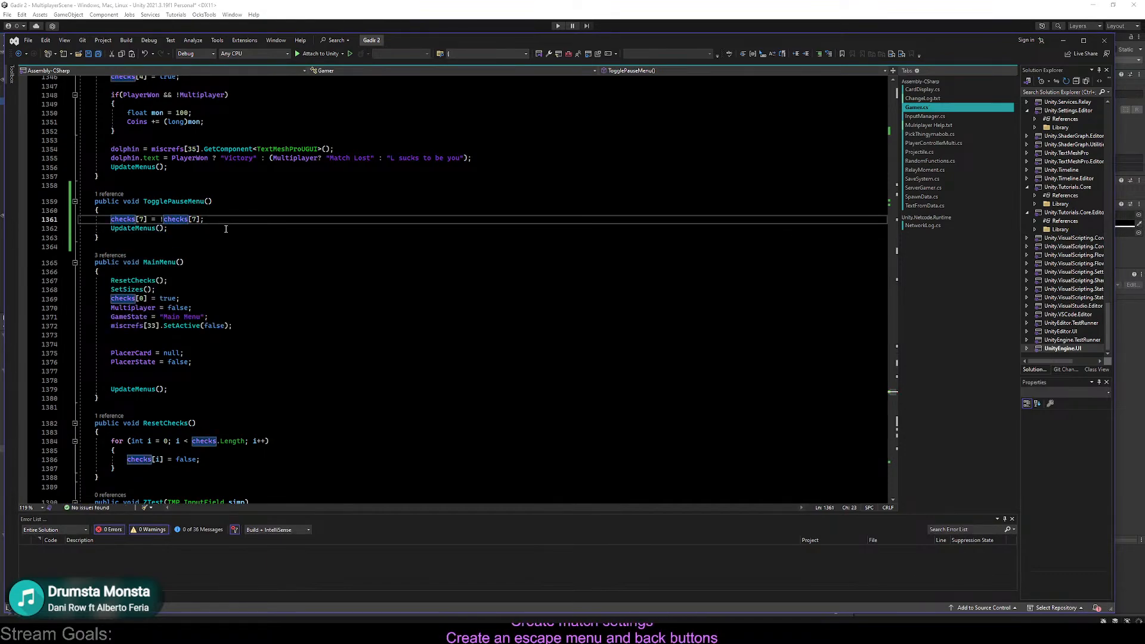
# Go to the UpdateMenus definition and duplicate its miscrefs[27].SetActive(checks[6]); line
pyautogui.click(226, 229)
pyautogui.keyDown('ctrl'); pyautogui.click(146, 229); pyautogui.keyUp('ctrl')
pyautogui.click(268, 256)
pyautogui.scroll(-3, 271, 287)
pyautogui.click(292, 304)
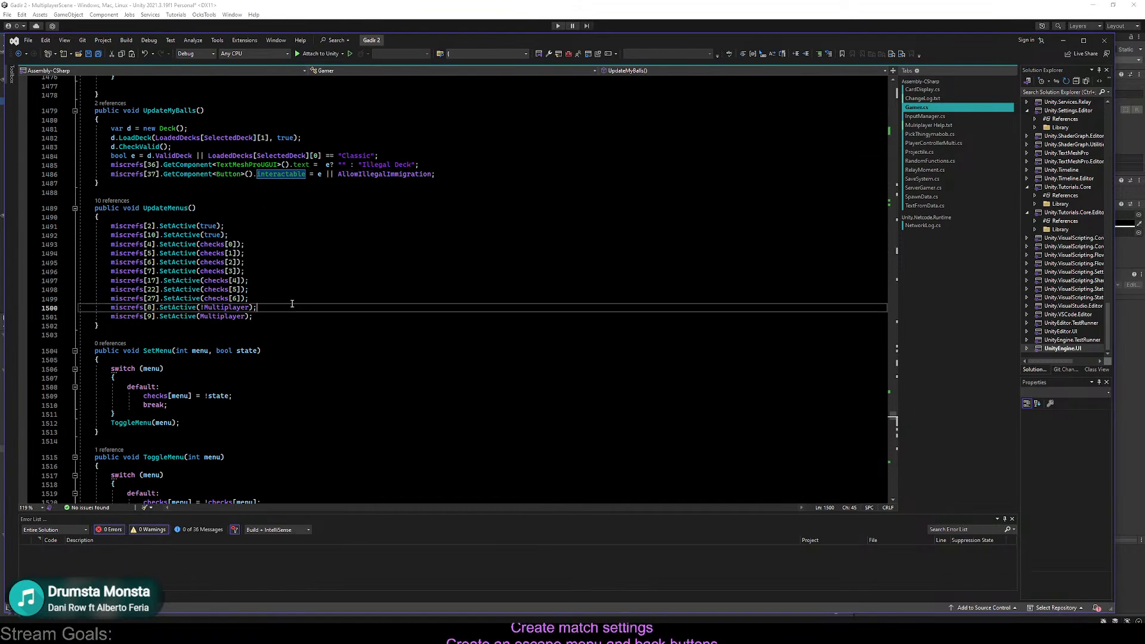
pyautogui.click(277, 299)
pyautogui.hotkey('ctrl', 'd')
# Switch to Unity, add Element 40 to NetworkManager's Miscrefs list with PlayMenu assigned, and return to Visual Studio
pyautogui.click(553, 1)
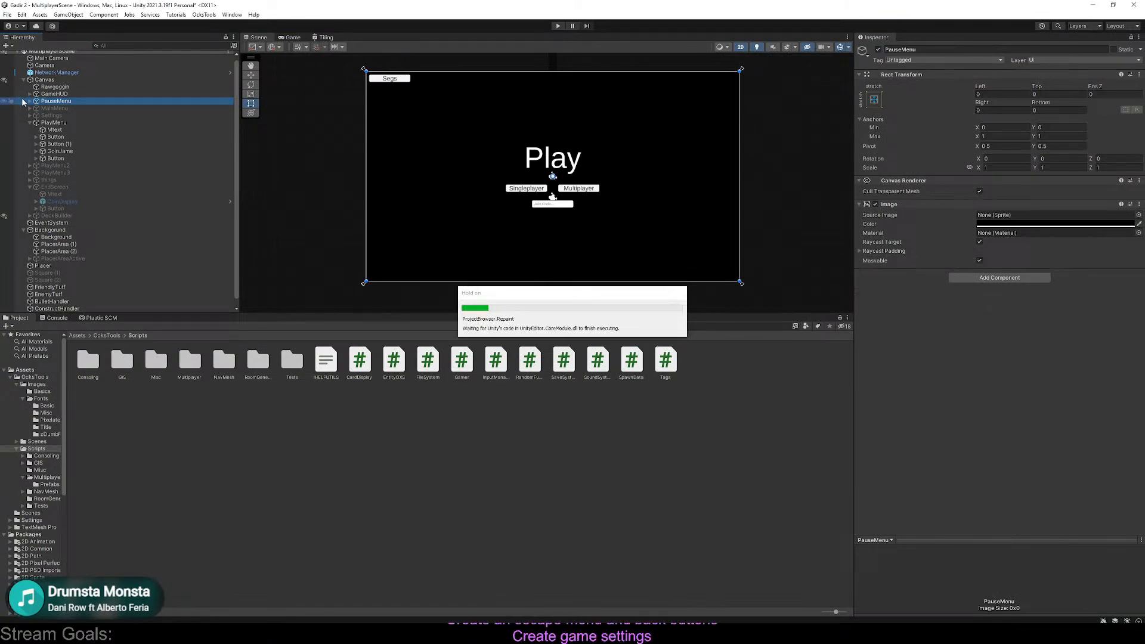
pyautogui.click(54, 74)
pyautogui.scroll(-3, 1049, 358)
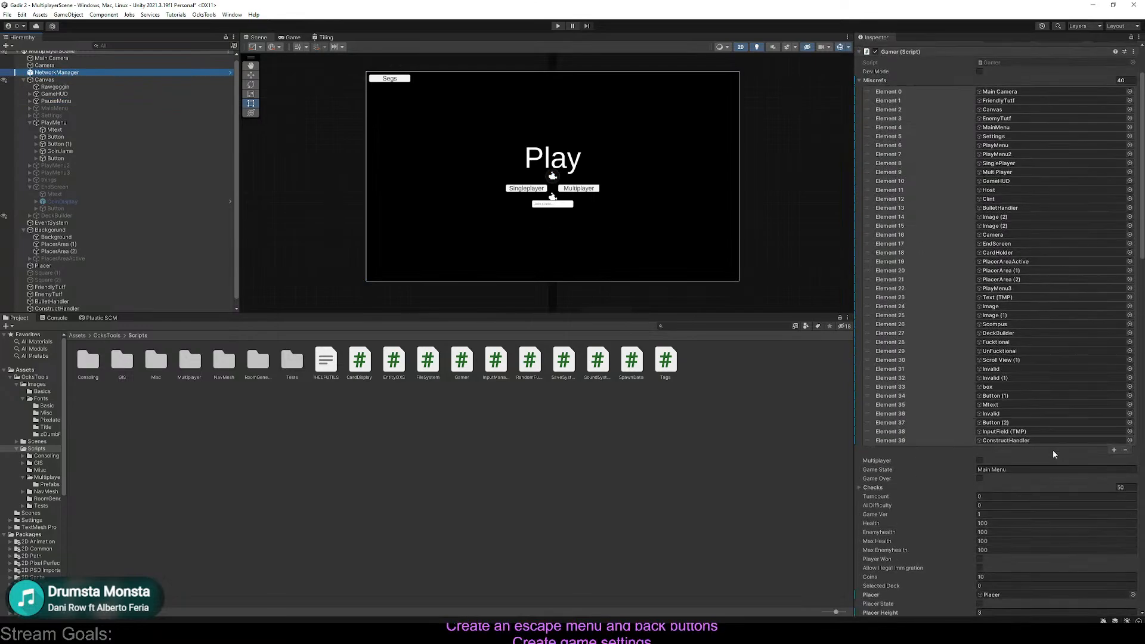
pyautogui.click(1113, 459)
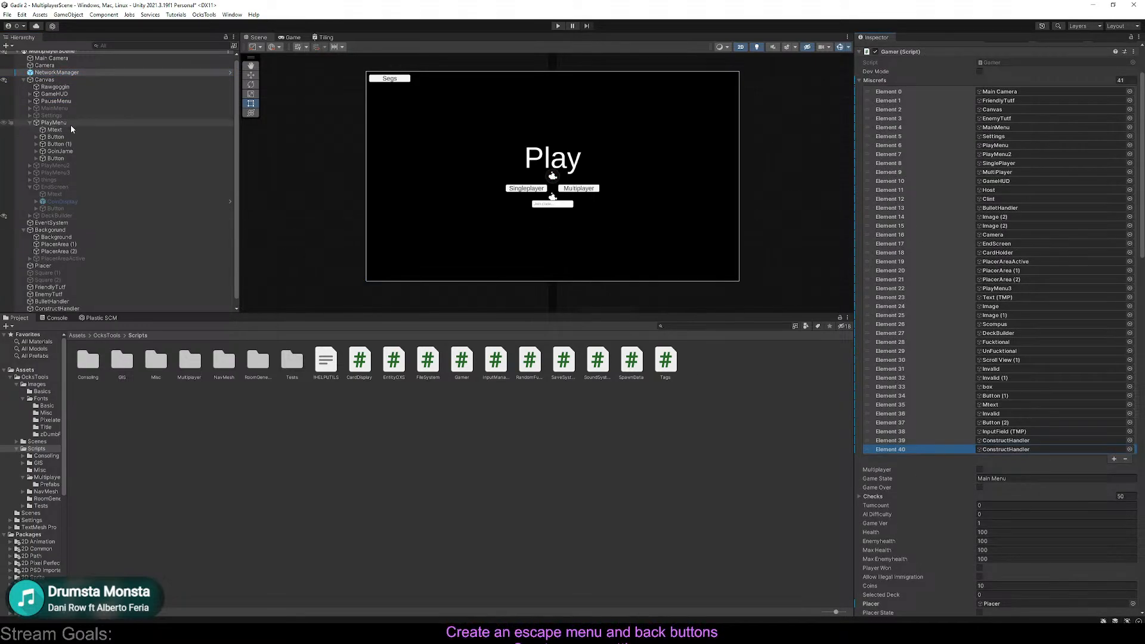
pyautogui.moveTo(70, 124); pyautogui.dragTo(1023, 452)
pyautogui.hotkey('alt', 'Tab')
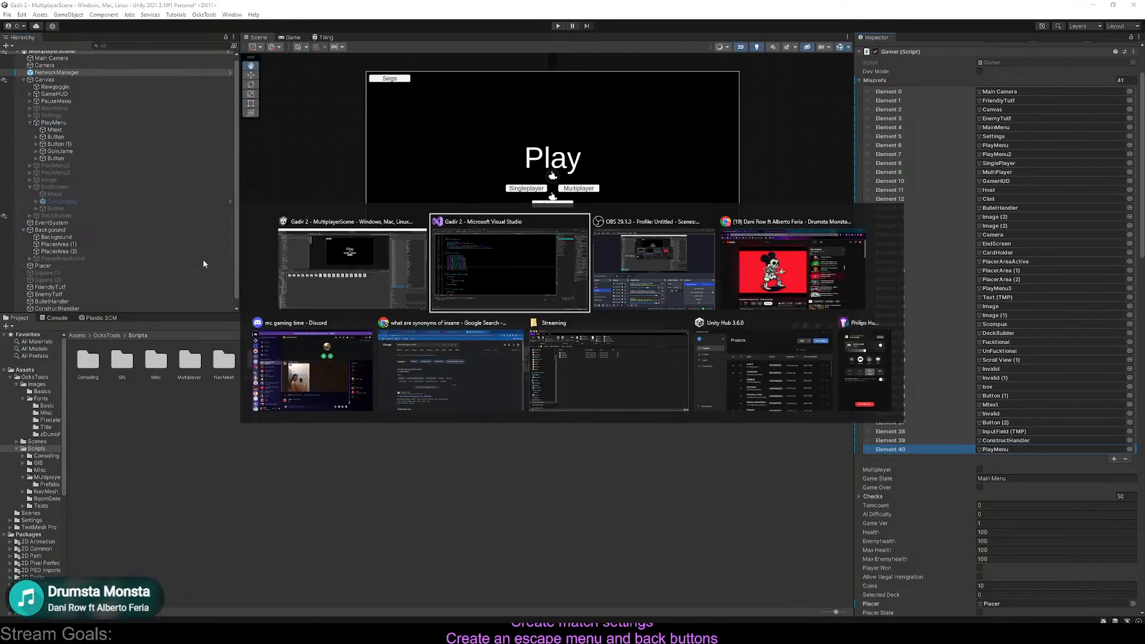
# Change the duplicated line in UpdateMenus to miscrefs[40].SetActive(checks[7]); and save the script
pyautogui.doubleClick(153, 307)
pyautogui.write('40')
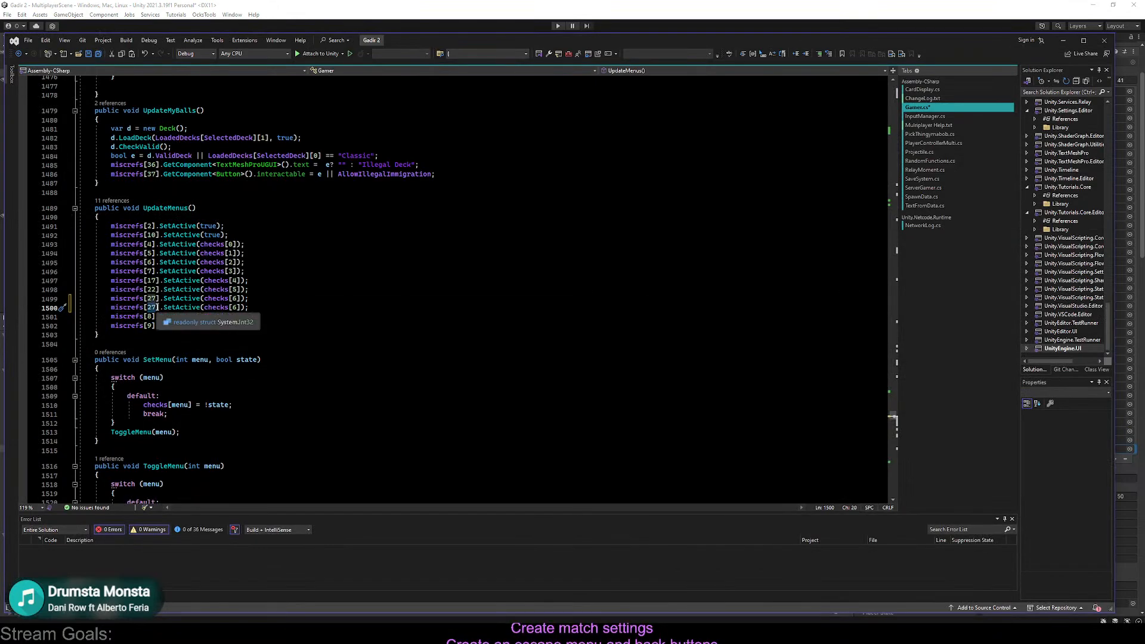
pyautogui.doubleClick(236, 308)
pyautogui.write('7')
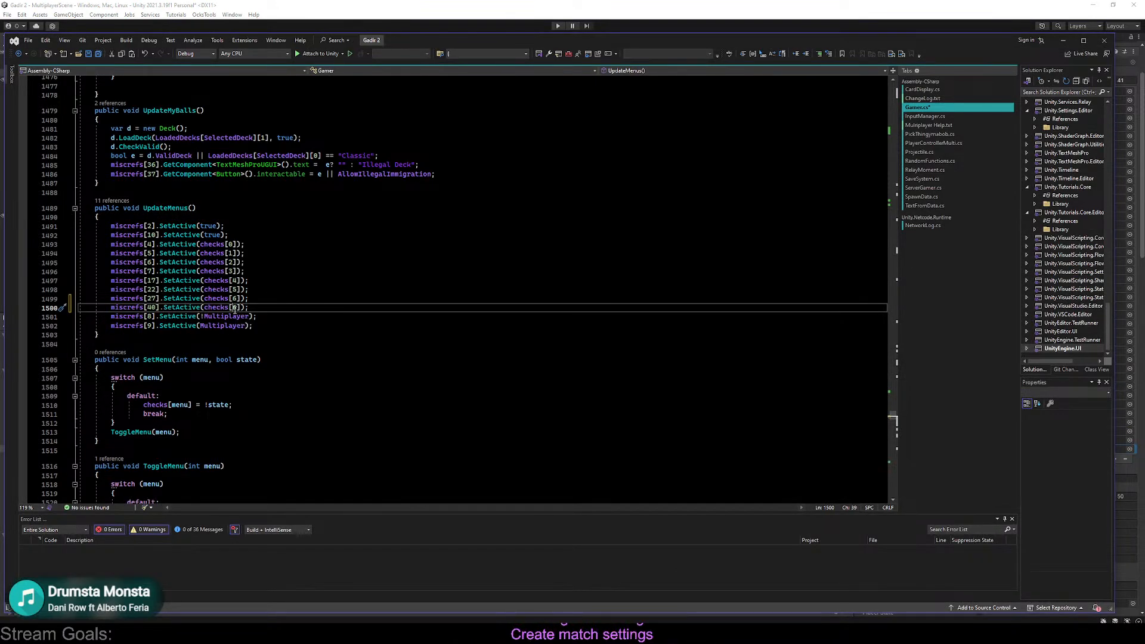
pyautogui.click(303, 302)
pyautogui.click(314, 251)
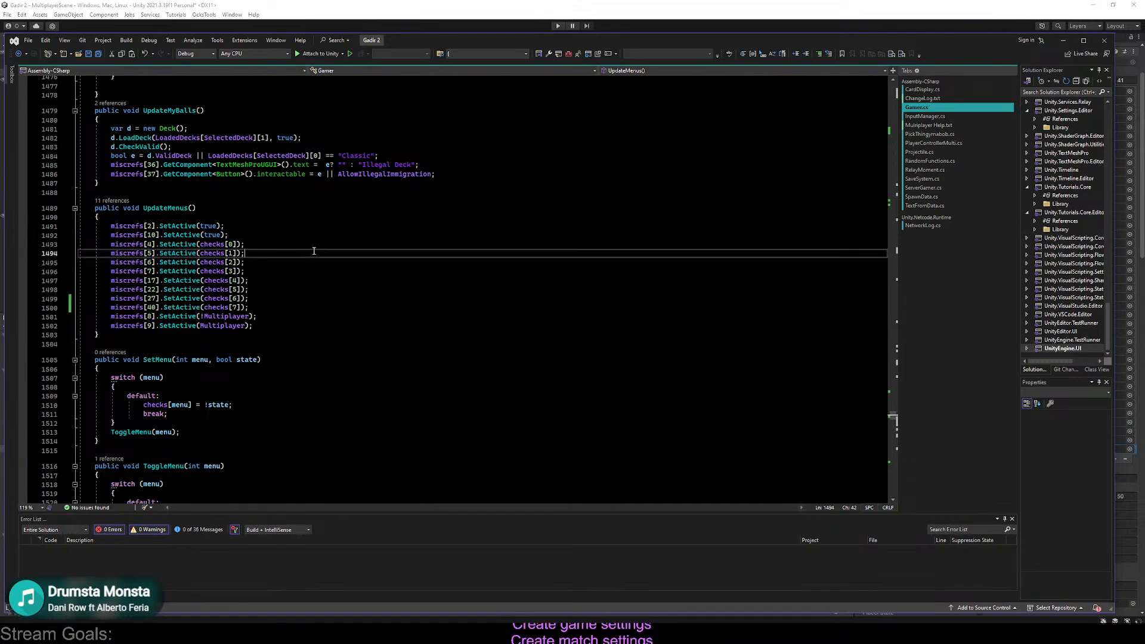
# Switch to Unity, collapse PlayMenu in the scene tree and deactivate it
pyautogui.click(316, 4)
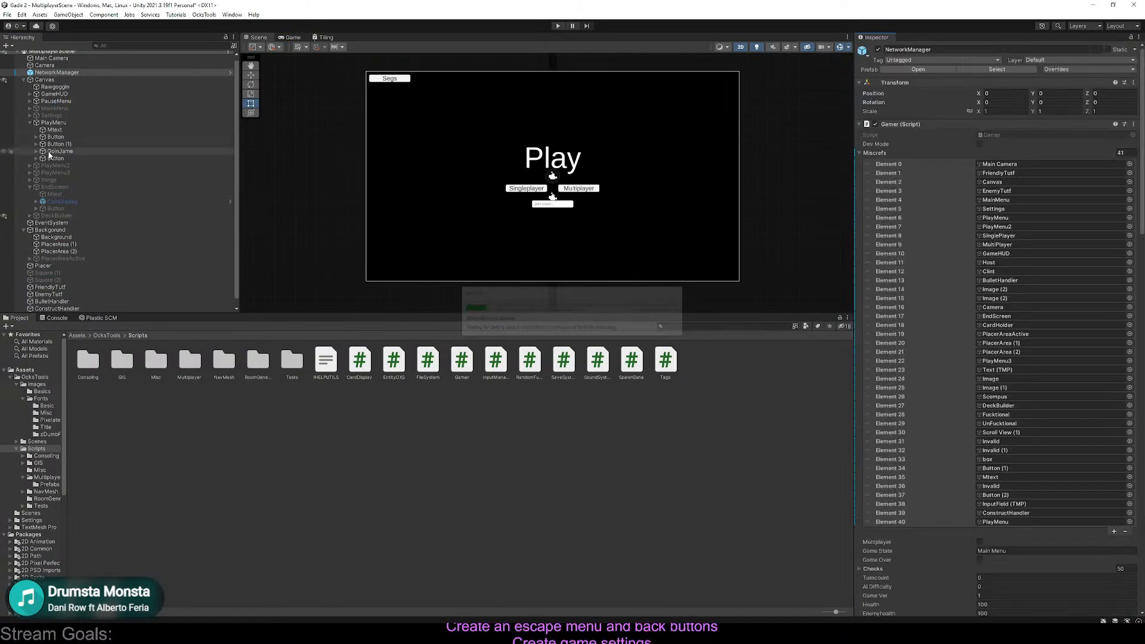
pyautogui.click(51, 159)
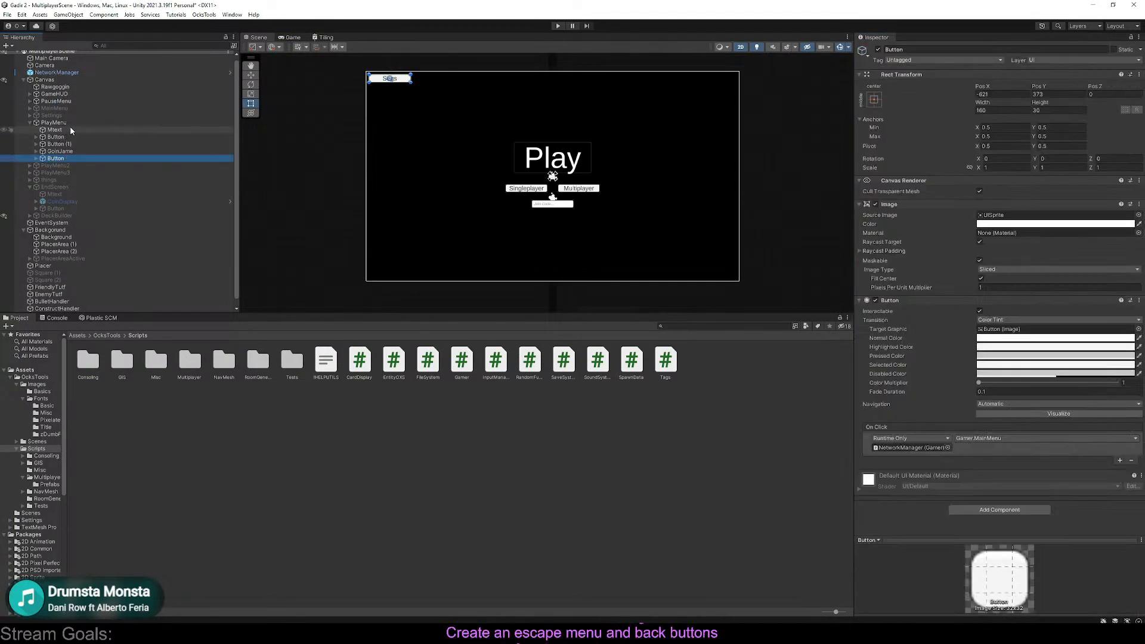
pyautogui.click(72, 124)
pyautogui.click(30, 122)
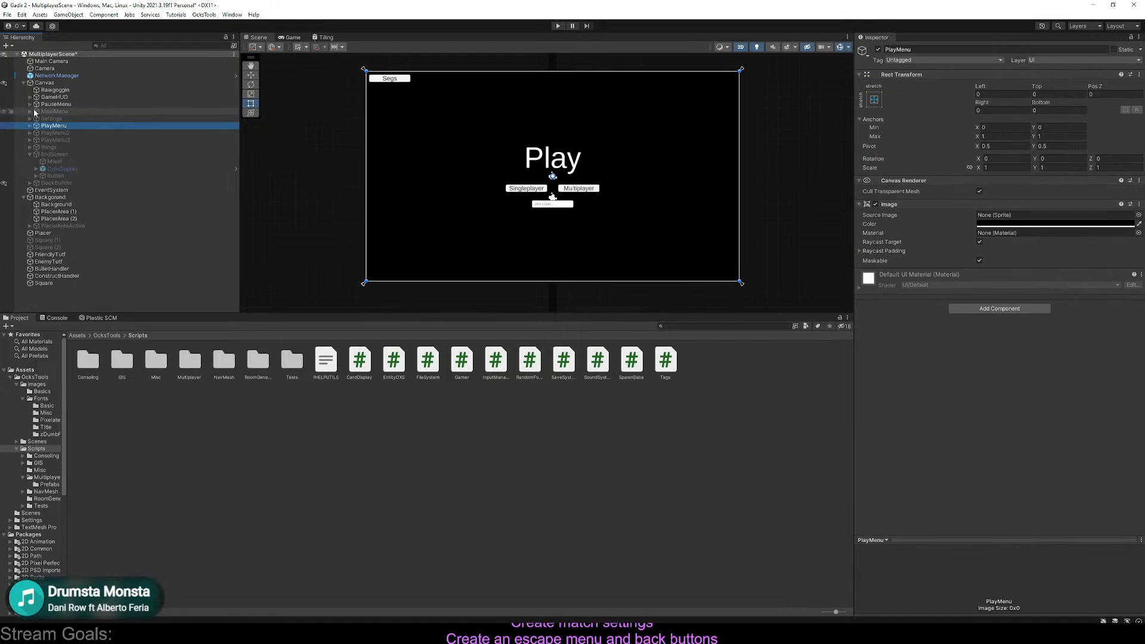
pyautogui.click(876, 50)
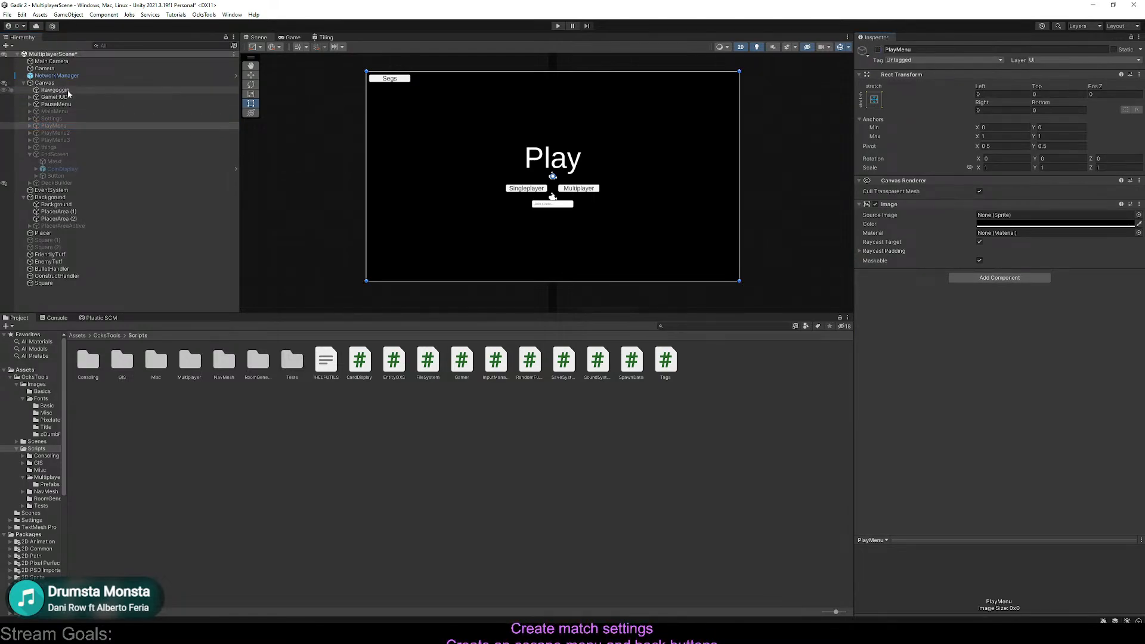
# Change the text of PauseMenu's Mtext title to Menu
pyautogui.click(36, 104)
pyautogui.click(30, 105)
pyautogui.click(54, 118)
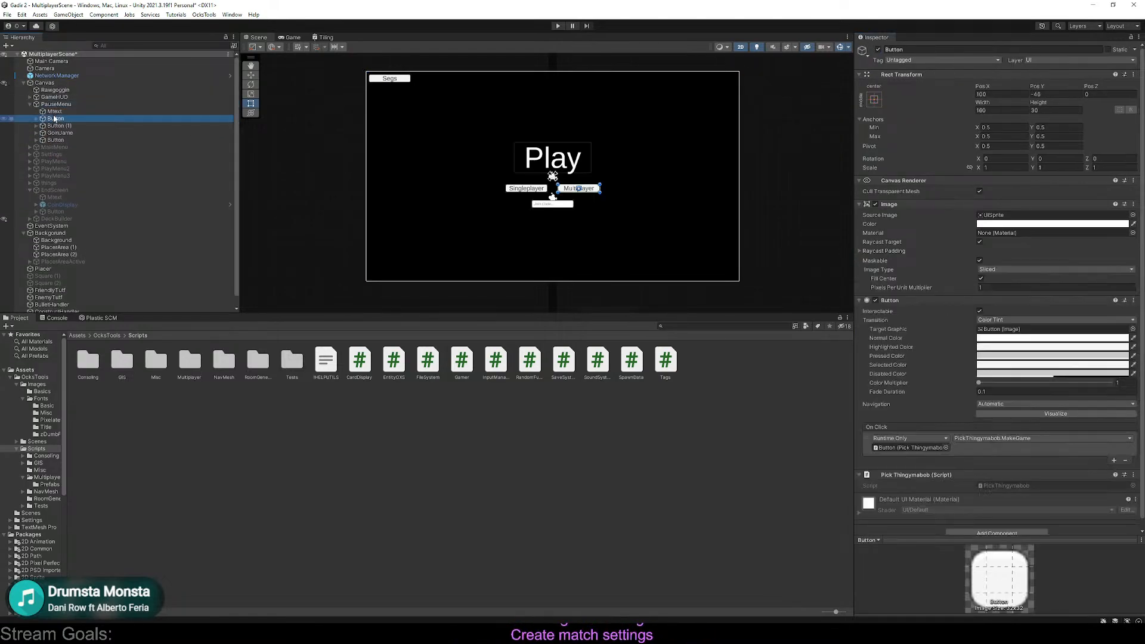
pyautogui.click(95, 112)
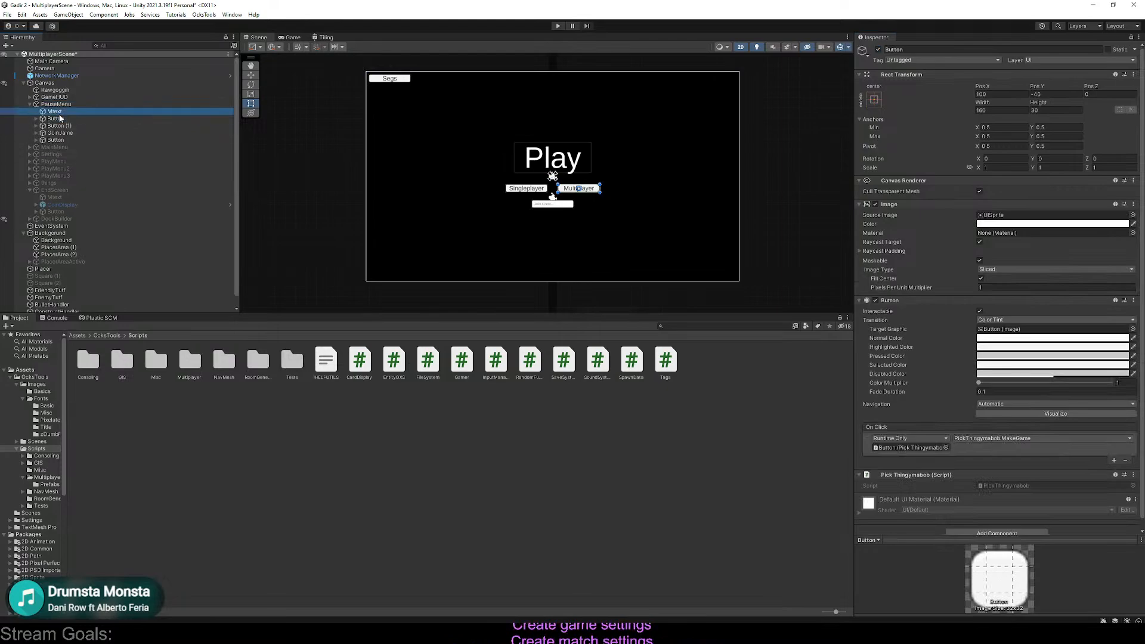
pyautogui.click(877, 238)
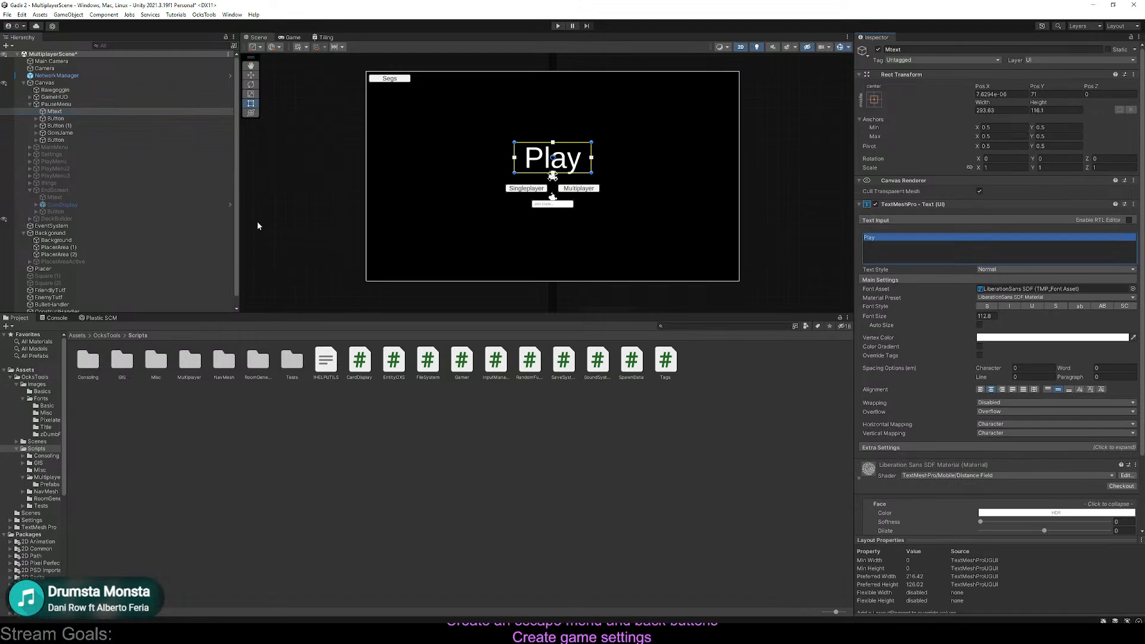
pyautogui.write('Menu')
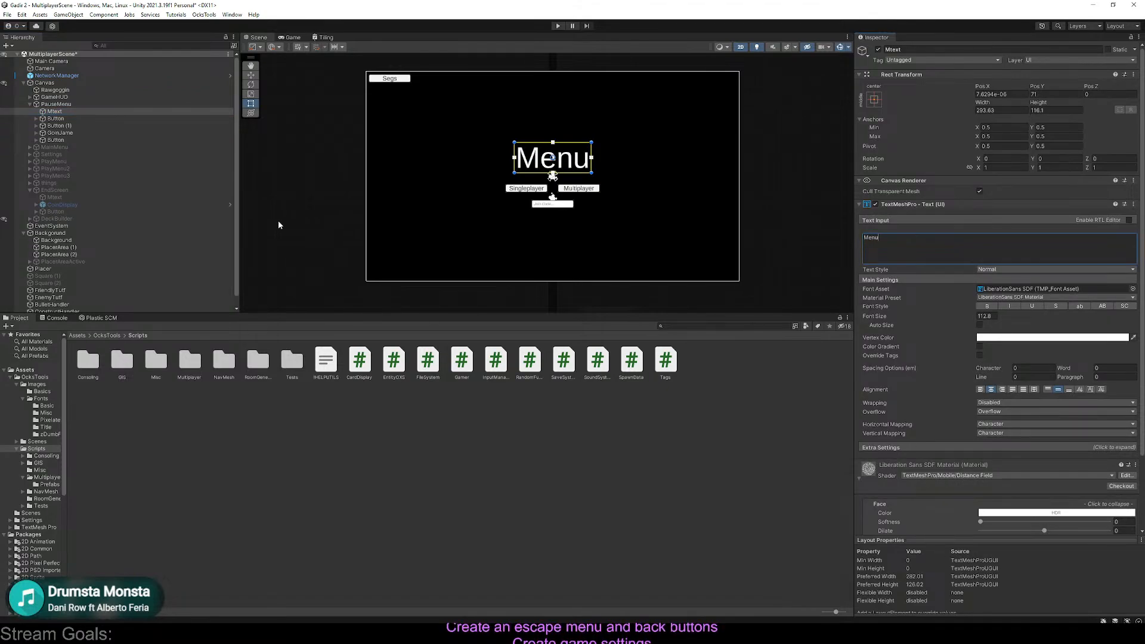
# Reduce the Menu title's font size to about 79 and move it up to the canvas's upper edge
pyautogui.moveTo(987, 312); pyautogui.dragTo(448, 333)
pyautogui.scroll(2, 543, 203)
pyautogui.scroll(3, 544, 203)
pyautogui.scroll(-3, 548, 201)
pyautogui.moveTo(595, 188); pyautogui.dragTo(575, 301, button='middle')
pyautogui.moveTo(572, 251); pyautogui.dragTo(572, 155)
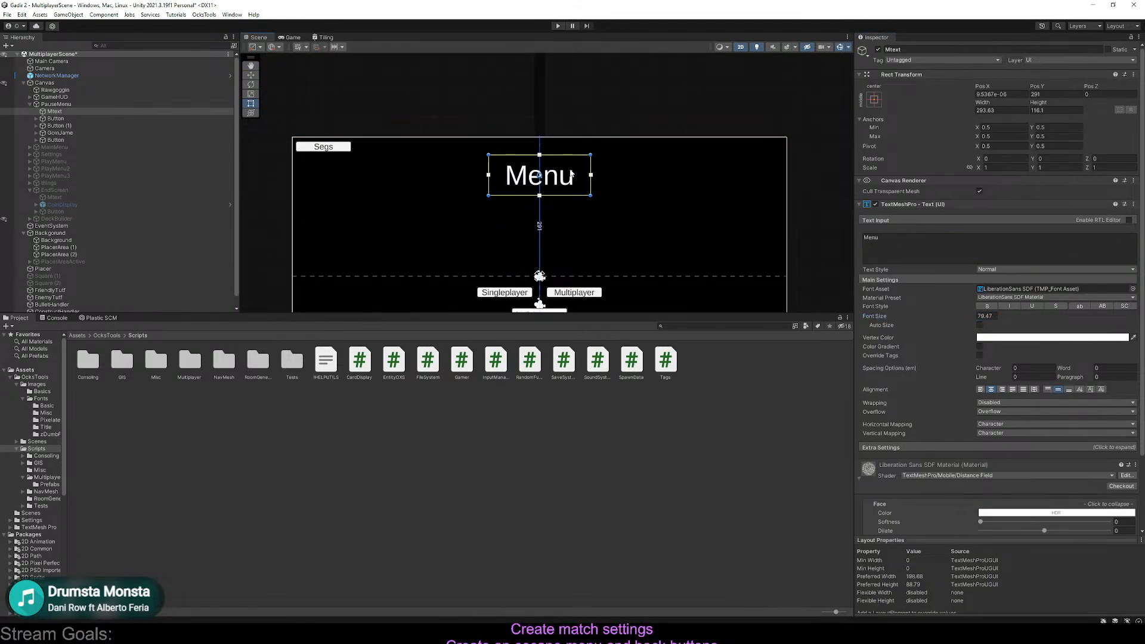
pyautogui.click(588, 214)
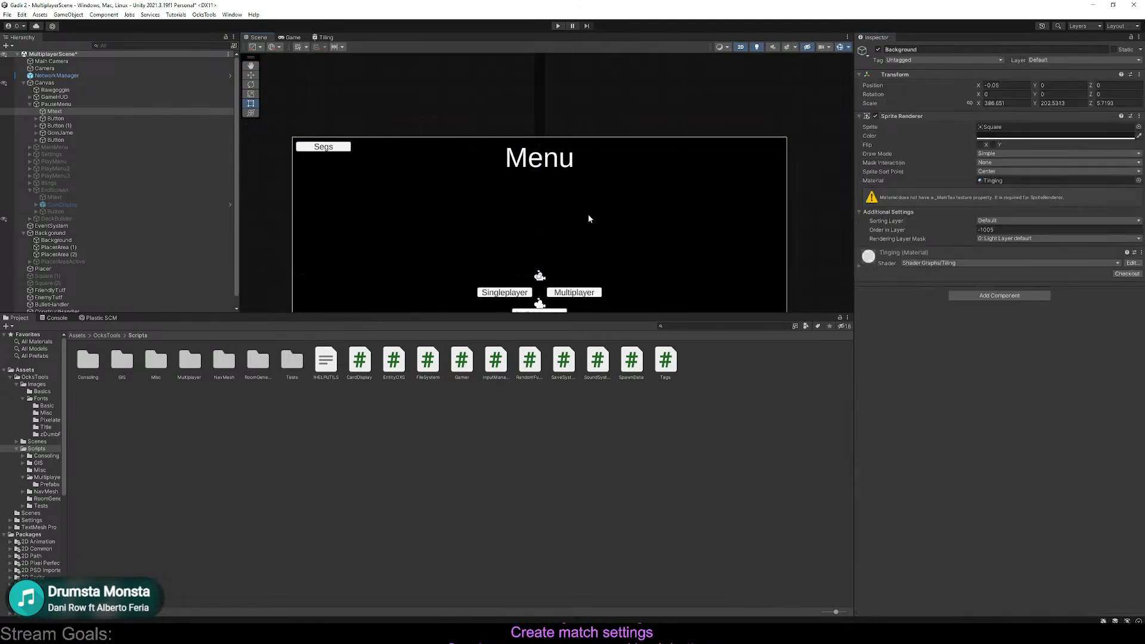
# Lower the alpha of PauseMenu's black background image so that it is semi-transparent
pyautogui.click(77, 103)
pyautogui.click(1015, 225)
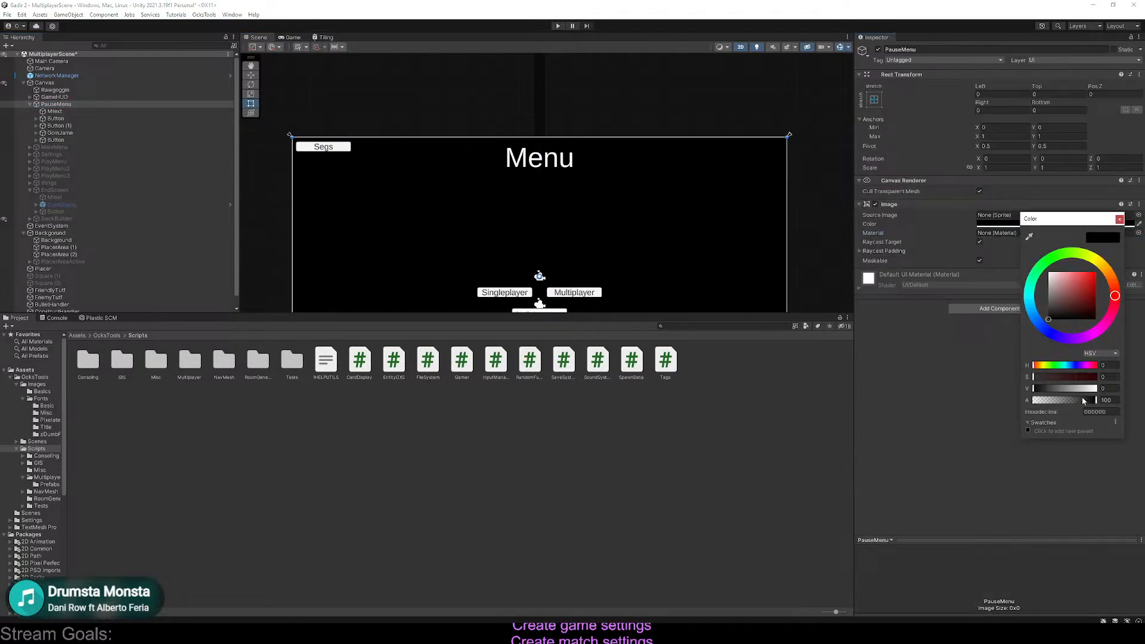
pyautogui.moveTo(1096, 402)
pyautogui.mouseDown()
pyautogui.moveTo(1051, 404)
pyautogui.moveTo(1087, 413)
pyautogui.moveTo(1075, 410)
pyautogui.mouseUp()
pyautogui.moveTo(812, 276); pyautogui.dragTo(797, 198, button='middle')
pyautogui.click(530, 228)
pyautogui.click(392, 208)
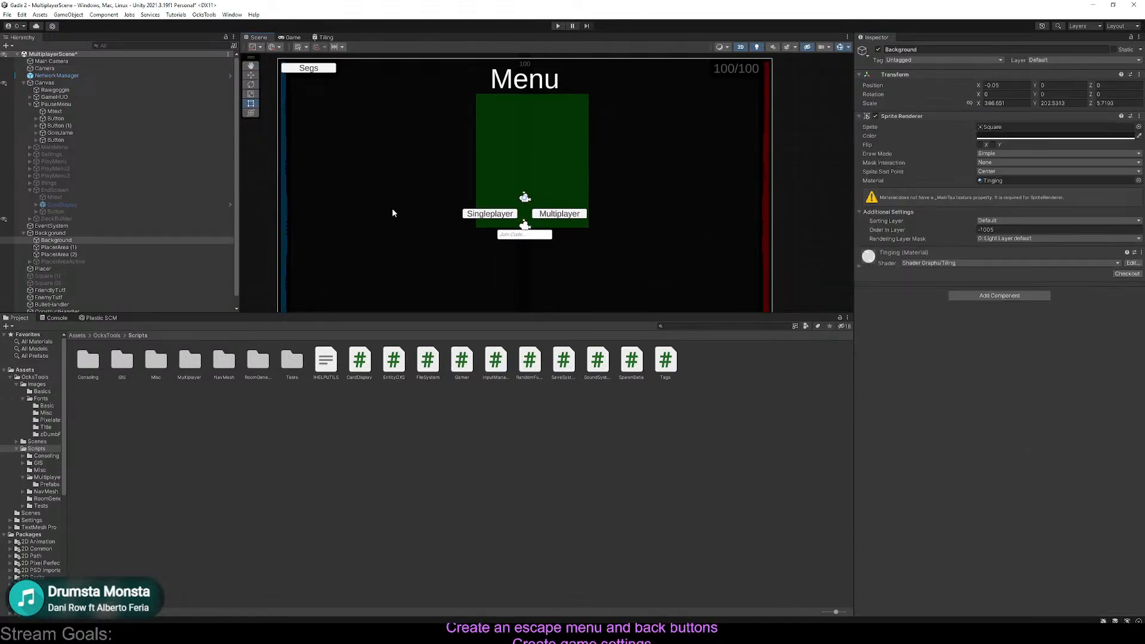
# Delete the Singleplayer and Multiplayer buttons and the join code field from PauseMenu
pyautogui.click(69, 141)
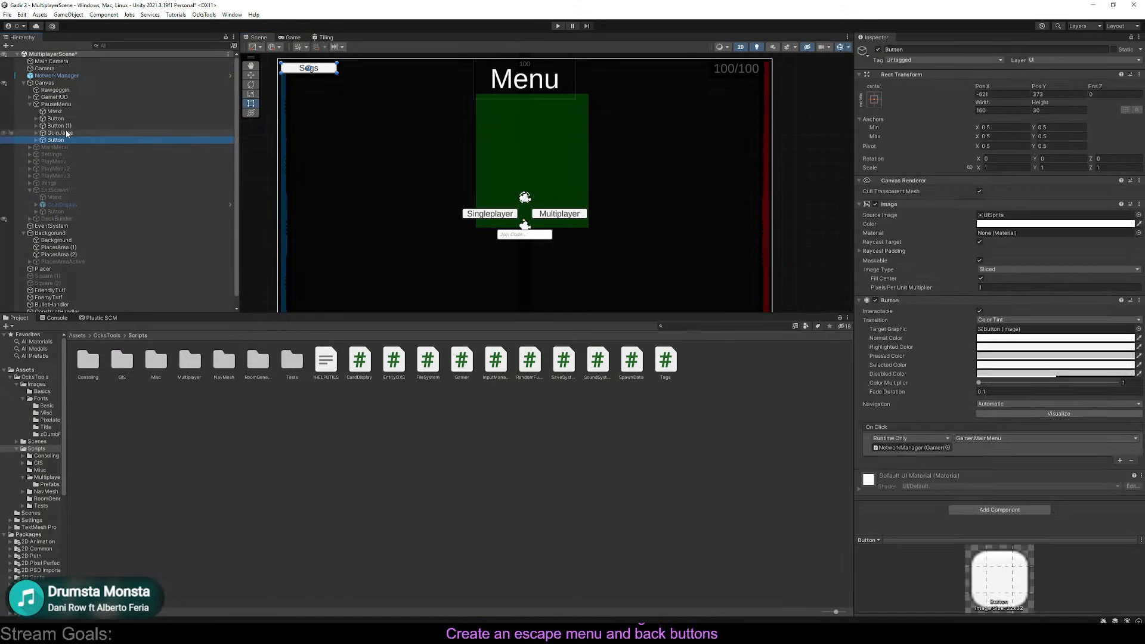
pyautogui.click(67, 134)
pyautogui.keyDown('shift'); pyautogui.click(66, 120); pyautogui.keyUp('shift')
pyautogui.rightClick(66, 120)
pyautogui.click(89, 189)
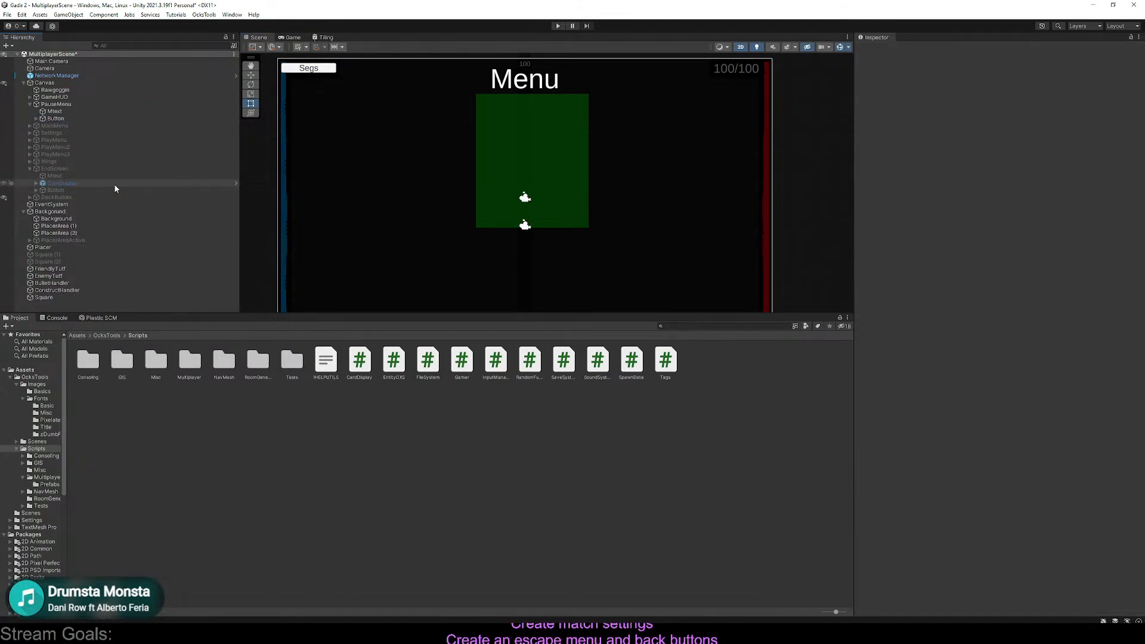
# Move PauseMenu's Segs button to the horizontal centre of the canvas, near its lower edge
pyautogui.click(65, 118)
pyautogui.moveTo(308, 68); pyautogui.dragTo(510, 255)
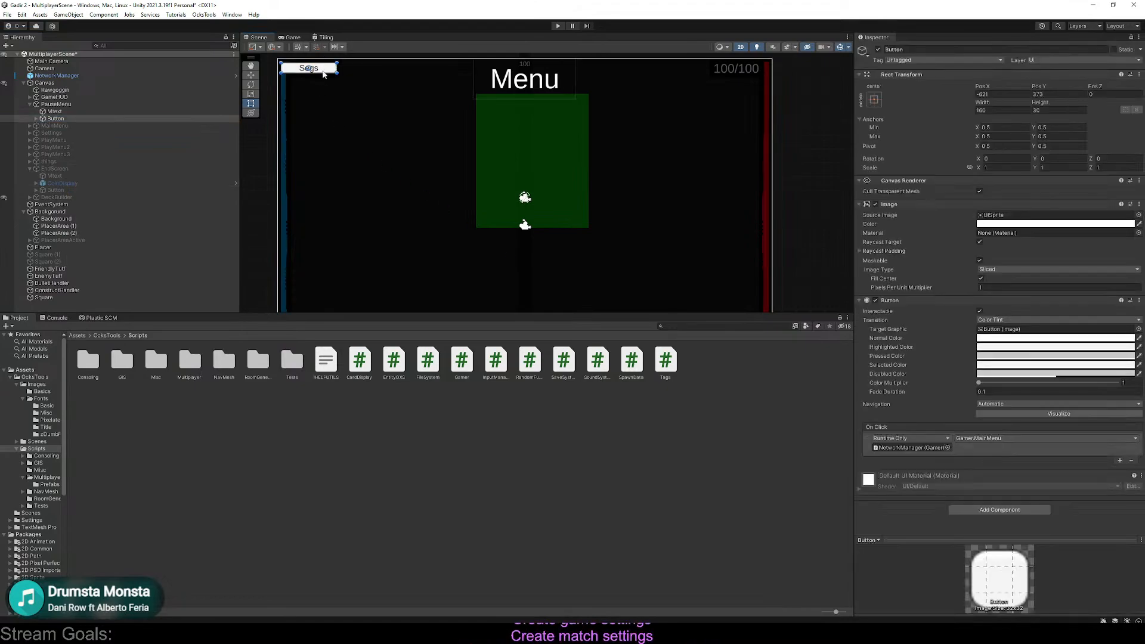
pyautogui.moveTo(324, 73); pyautogui.dragTo(540, 207)
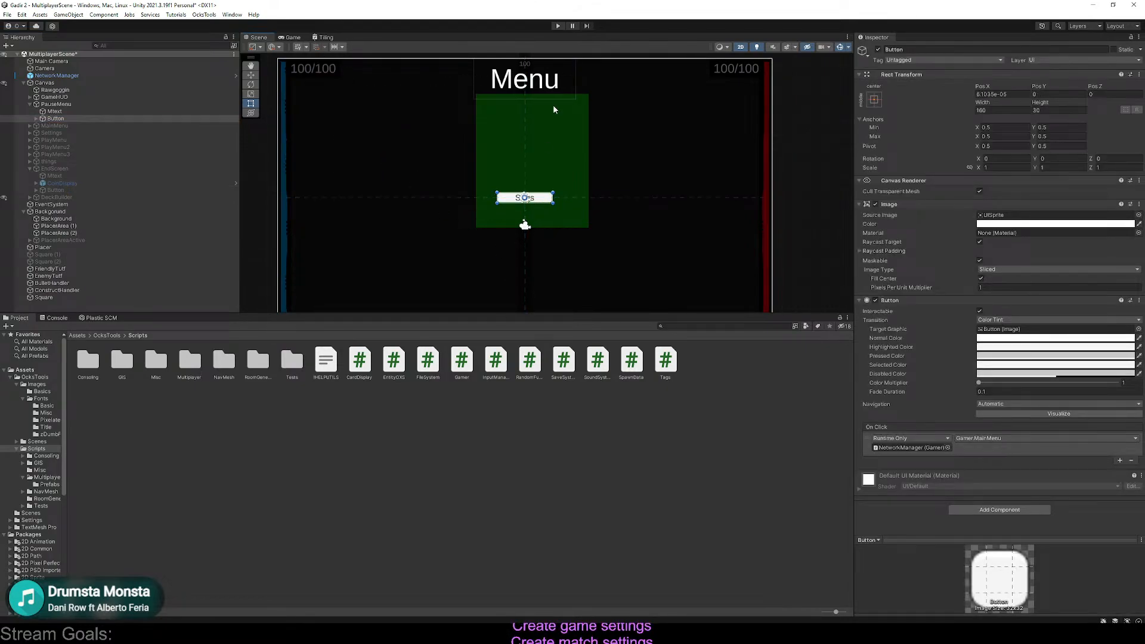
pyautogui.scroll(-2, 612, 214)
pyautogui.scroll(1, 574, 199)
pyautogui.moveTo(574, 200); pyautogui.dragTo(579, 122, button='middle')
pyautogui.moveTo(546, 122); pyautogui.dragTo(549, 230)
pyautogui.click(559, 185)
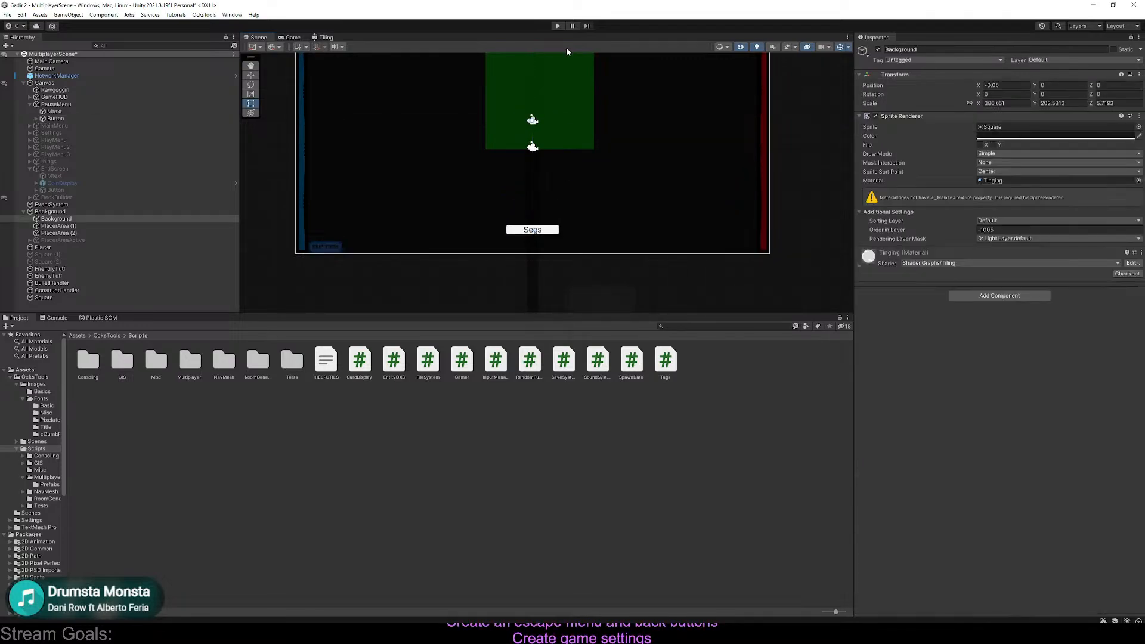
# Test-run the scene, stop it, and review the UpdateMenus and ToggleMenu code in Visual Studio
pyautogui.click(557, 26)
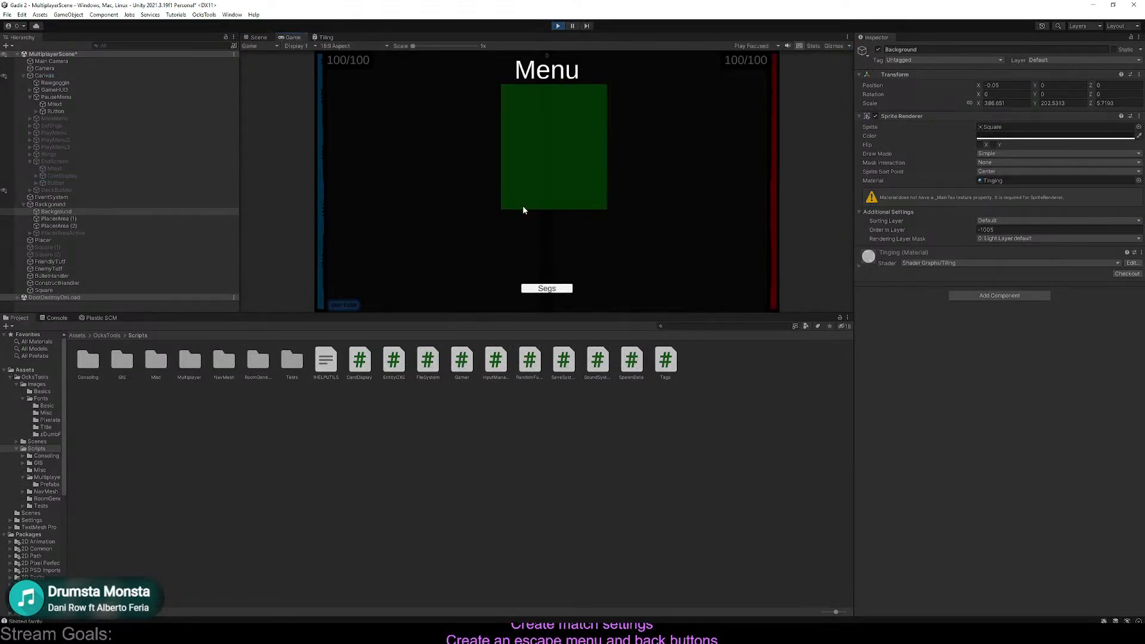
pyautogui.click(563, 26)
pyautogui.hotkey('alt', 'Tab')
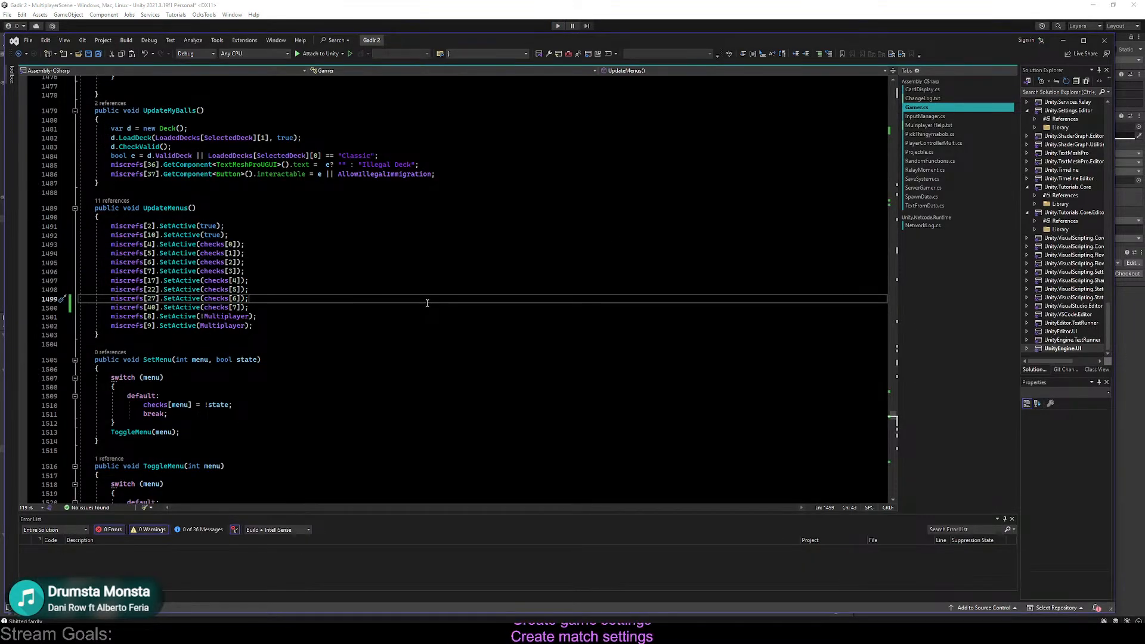
pyautogui.click(405, 309)
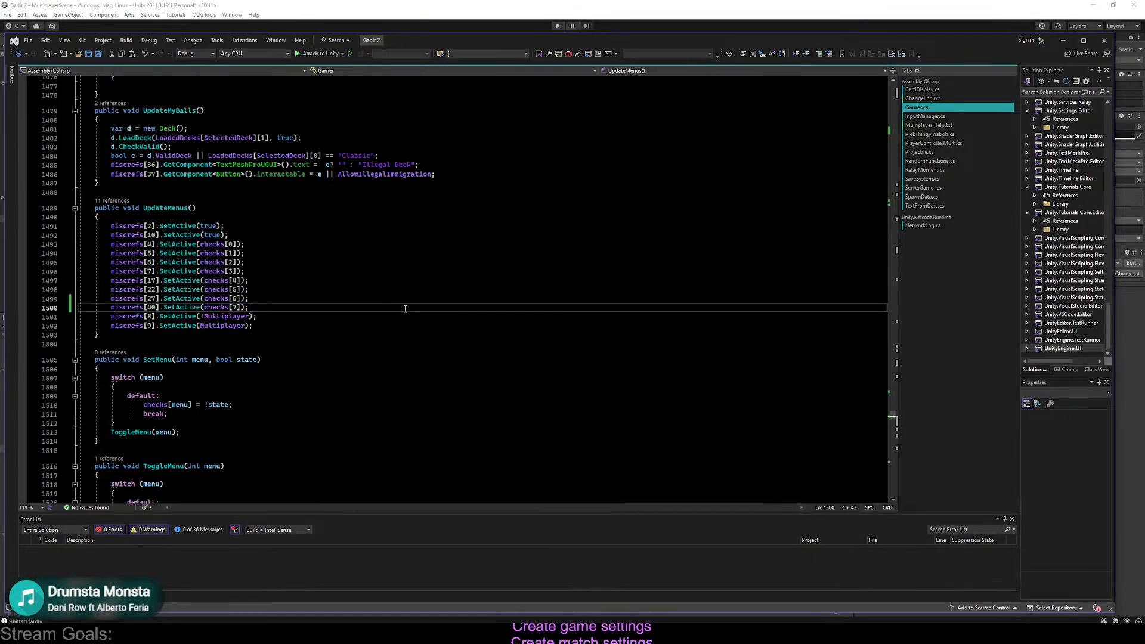
pyautogui.scroll(-8, 405, 309)
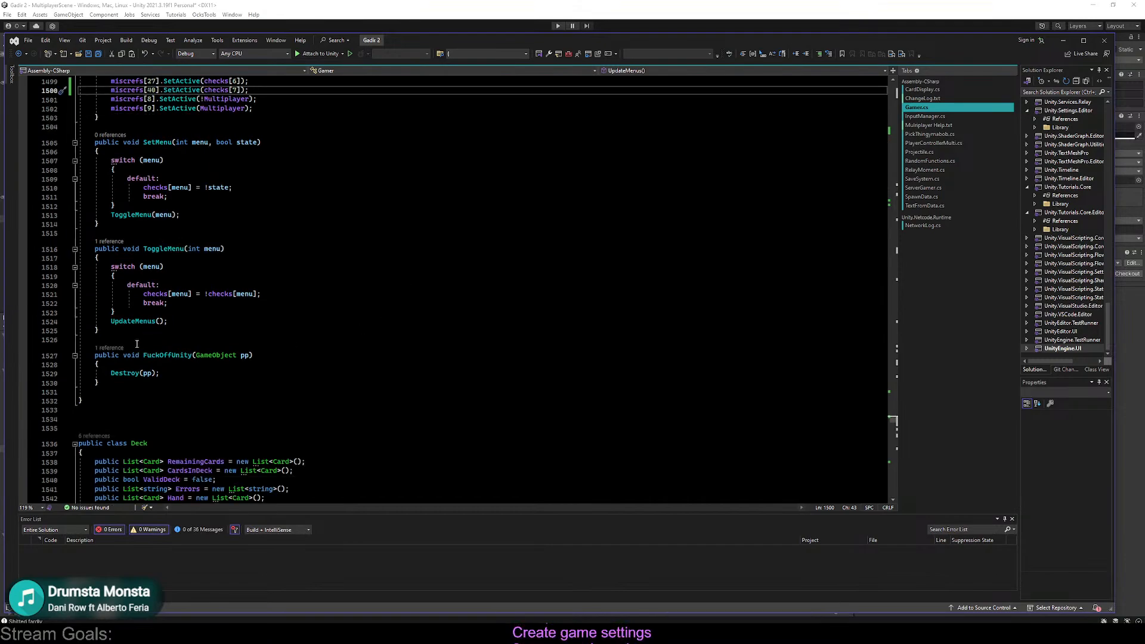
pyautogui.hotkey('ctrl', 'f')
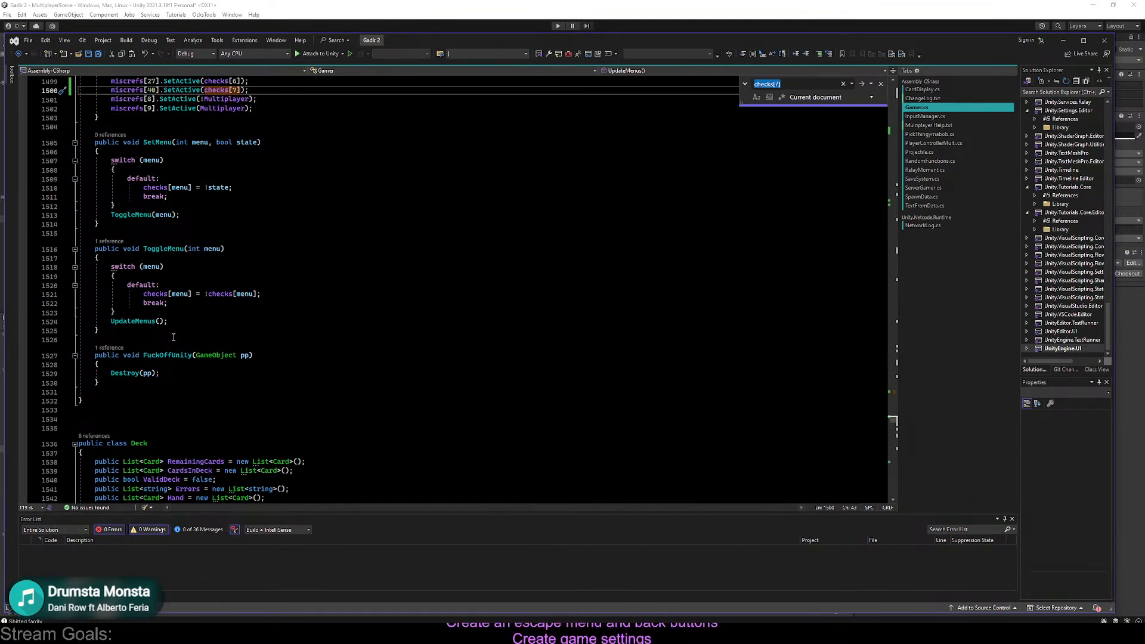
pyautogui.press('Escape')
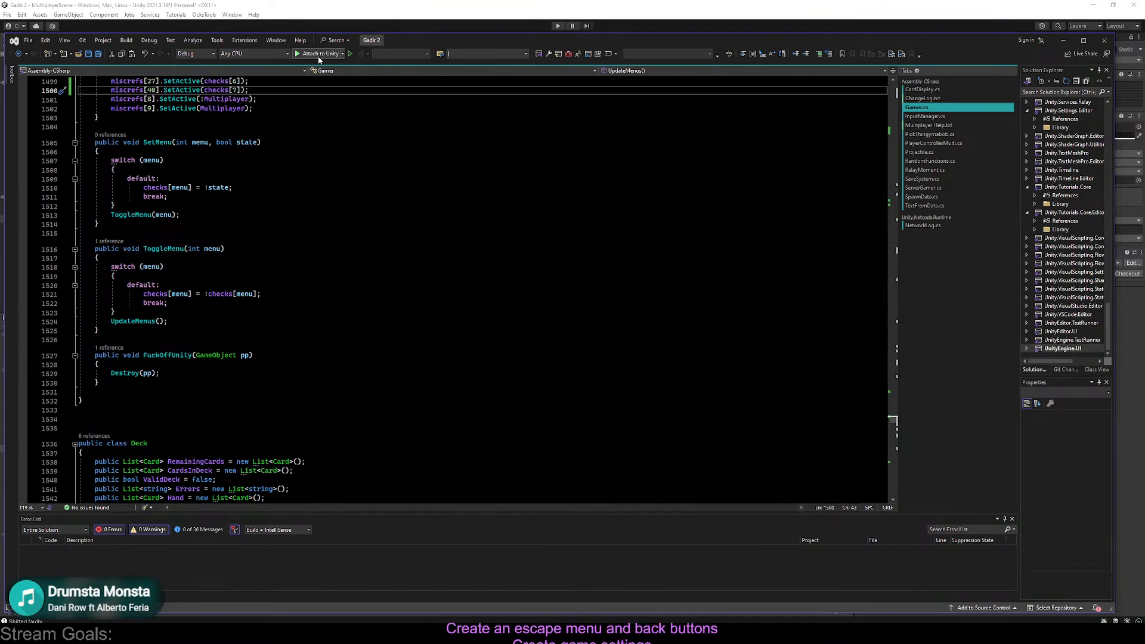
pyautogui.scroll(7, 333, 116)
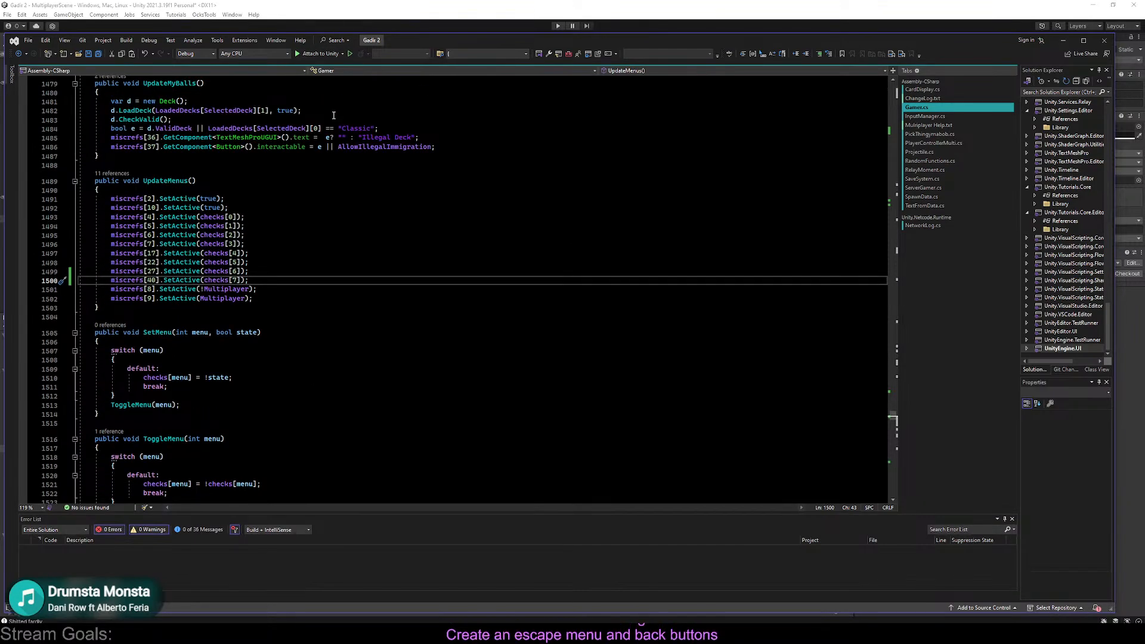
# Switch to Unity and assign PauseMenu to Element 40 of NetworkManager's Miscrefs list
pyautogui.click(338, 21)
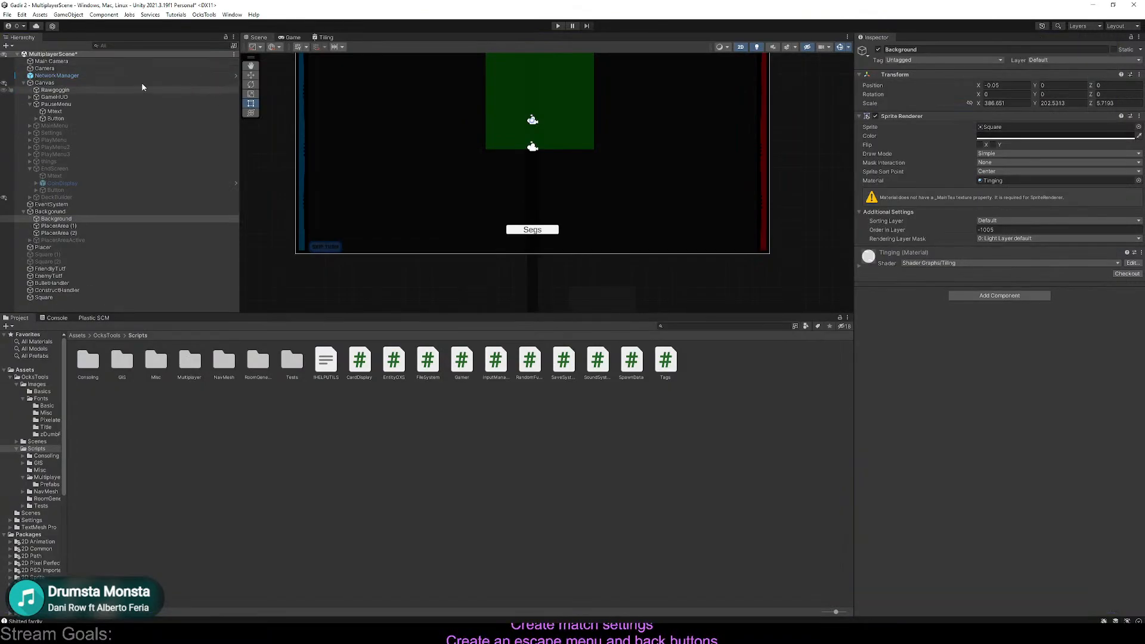
pyautogui.click(120, 76)
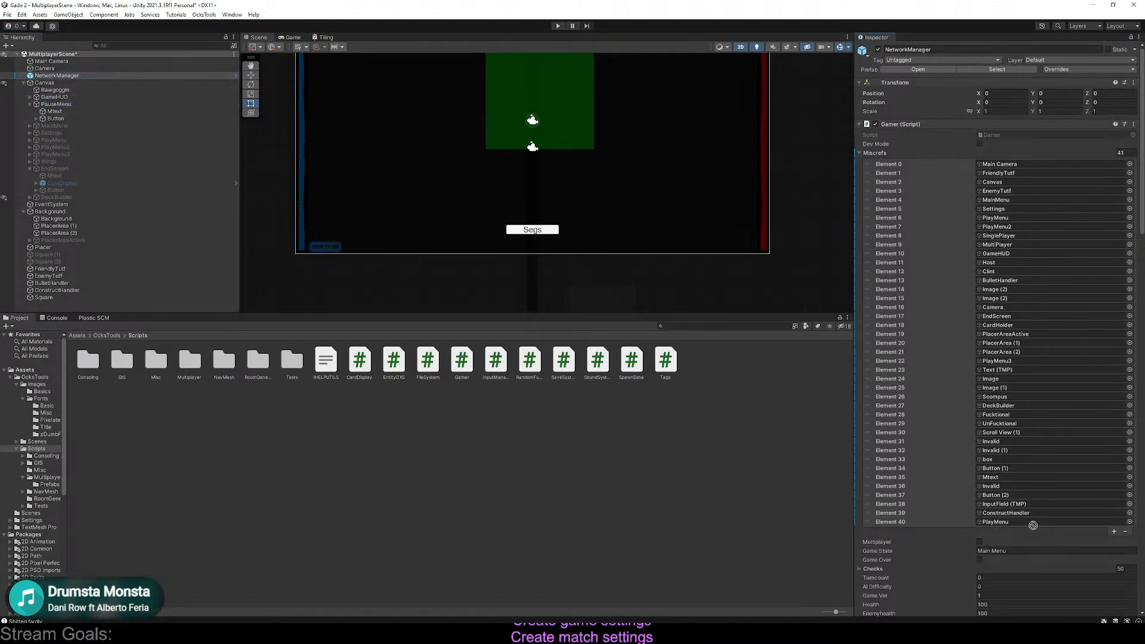
pyautogui.moveTo(1033, 525); pyautogui.dragTo(1032, 523)
# Run the game in a maximized Game view and start a match
pyautogui.click(558, 26)
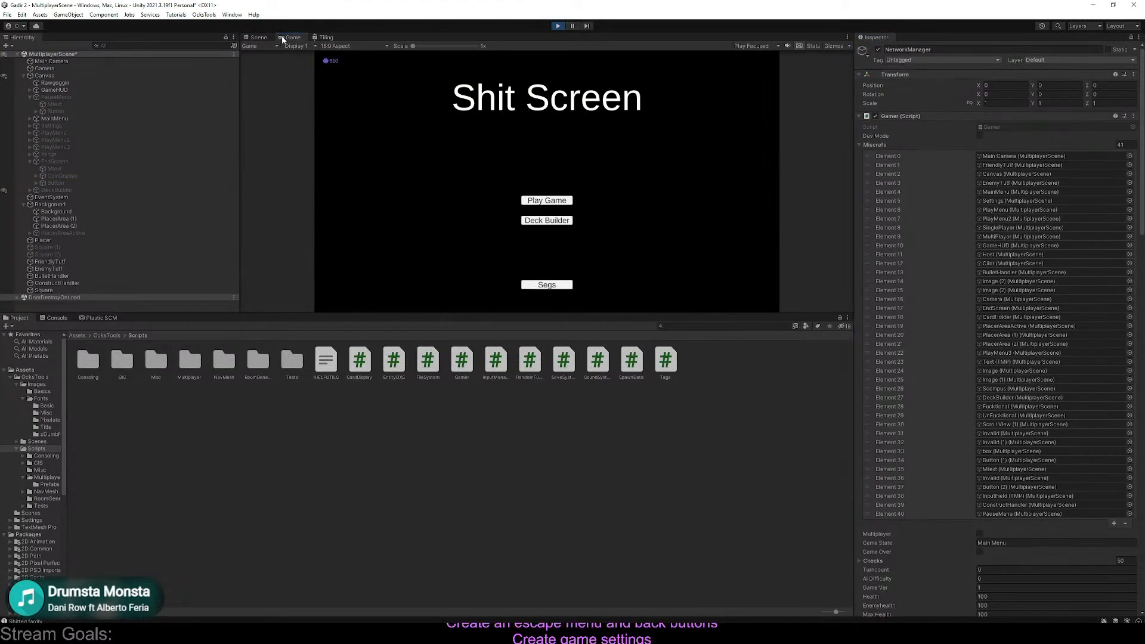
pyautogui.doubleClick(287, 37)
pyautogui.click(572, 373)
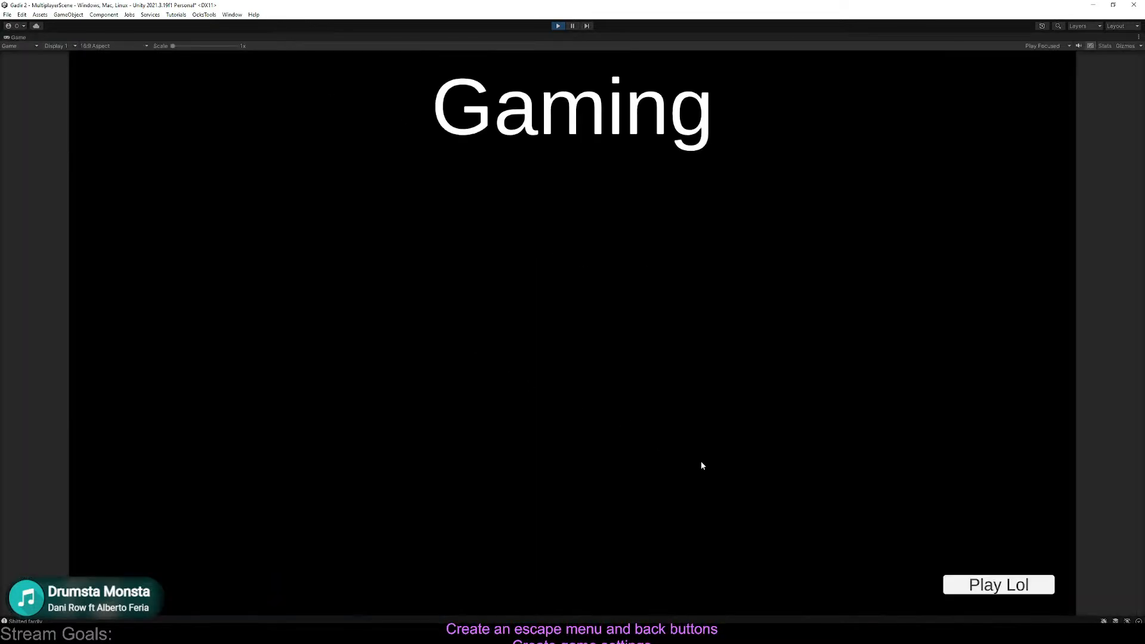
pyautogui.click(983, 590)
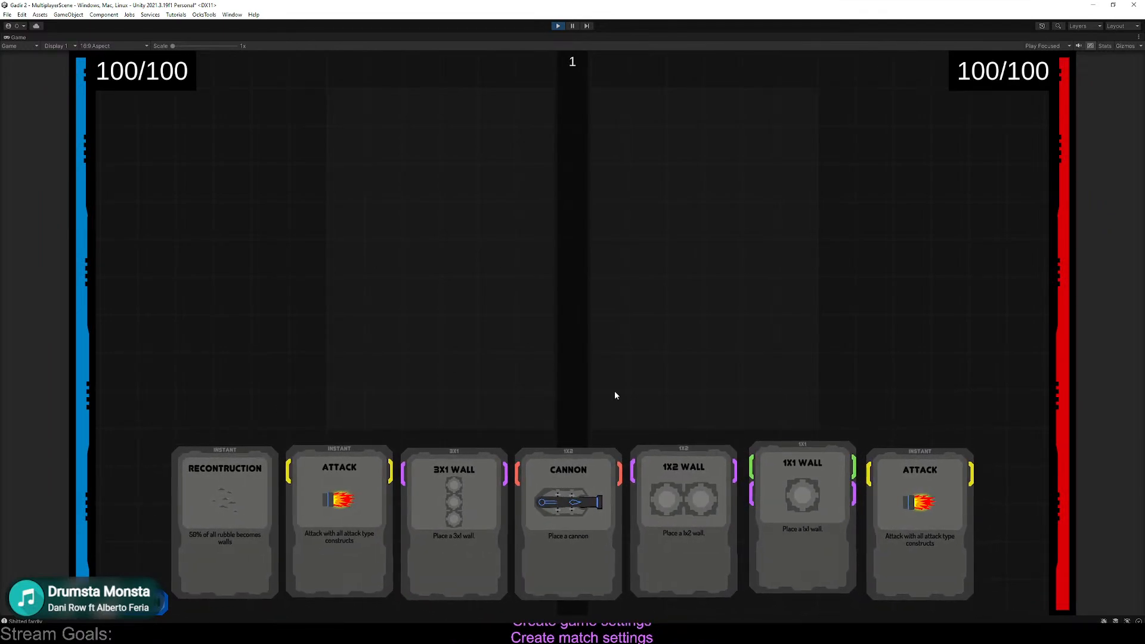
# Test the pause menu during the match by opening it, closing it and opening it again
pyautogui.press('Escape')
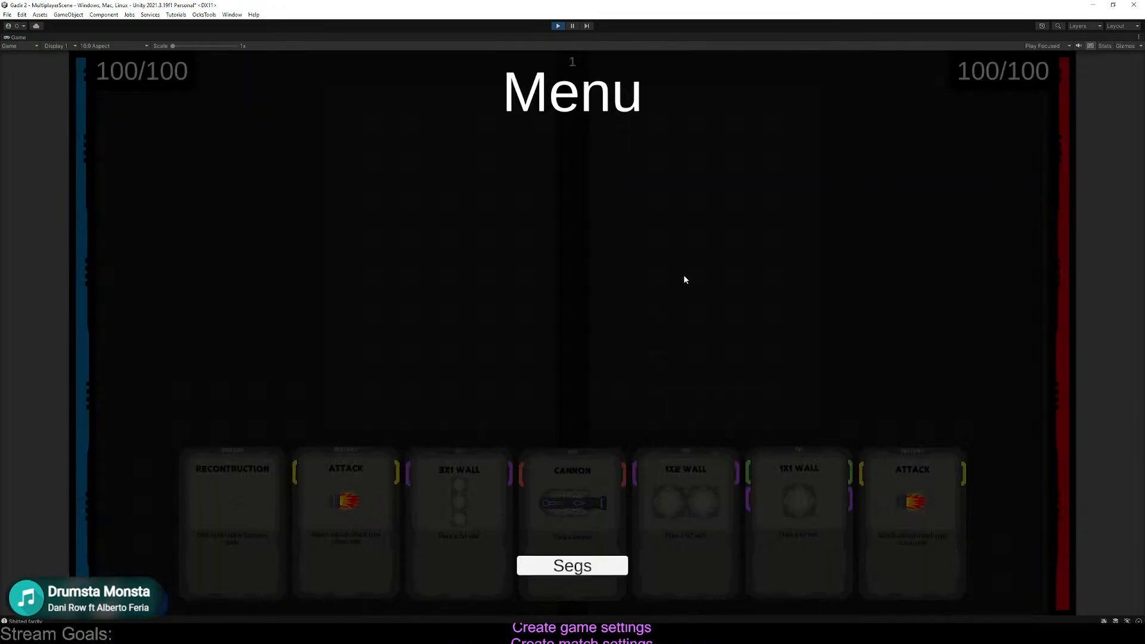
pyautogui.press('Escape')
pyautogui.press('Escape')
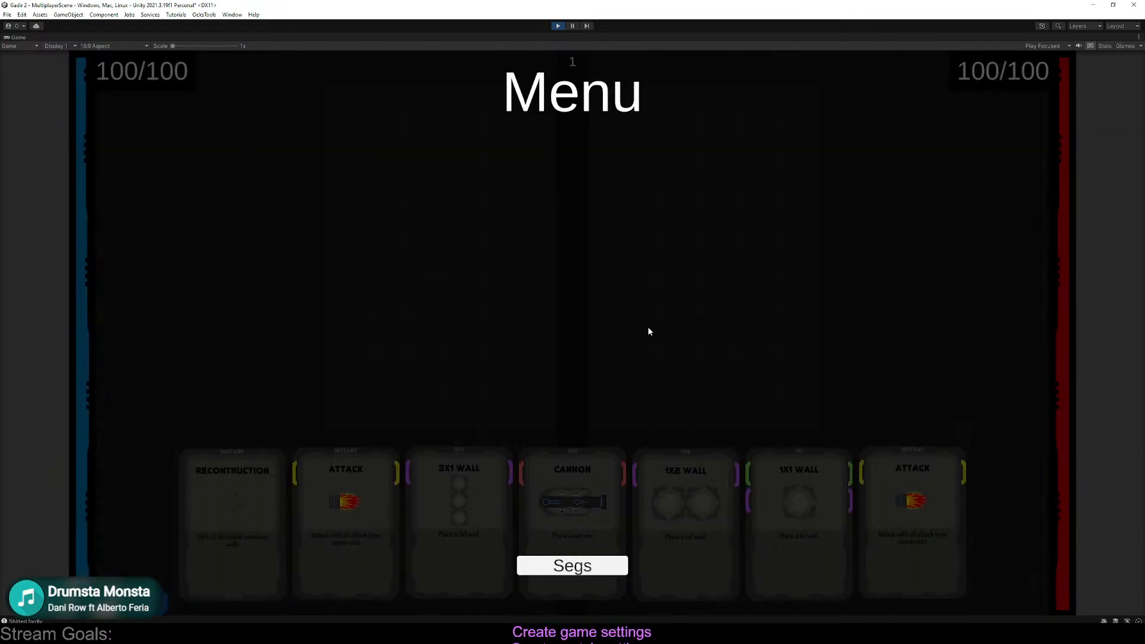
# Leave the match with the pause menu's Segs button and start a new match from the main menu
pyautogui.click(564, 565)
pyautogui.click(540, 380)
pyautogui.click(639, 365)
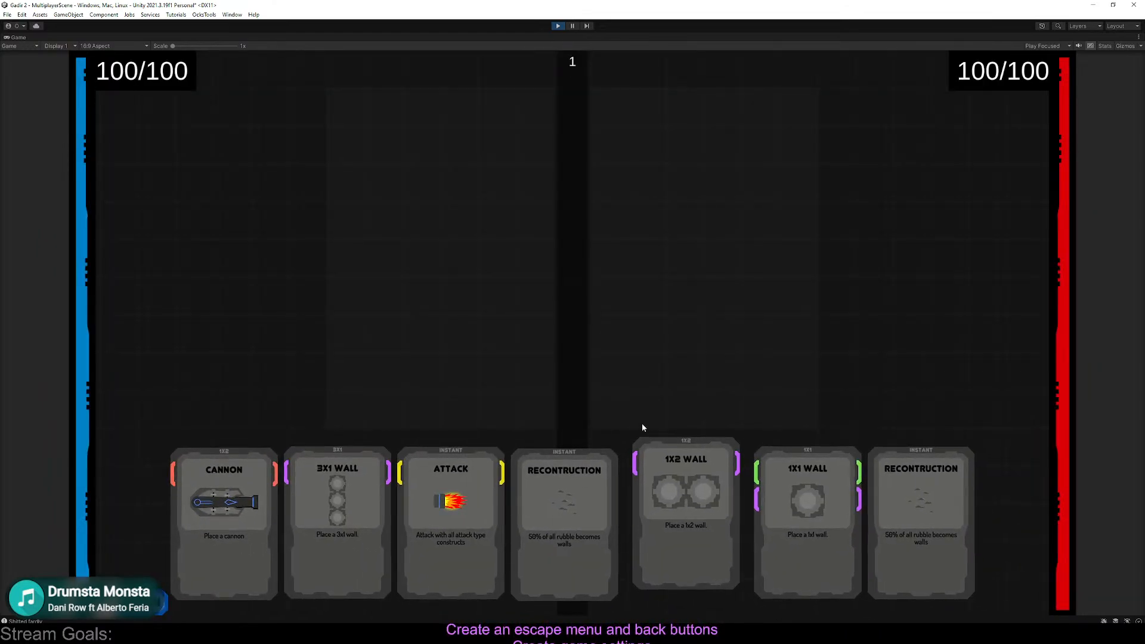
# Place a 1x1 wall beside the centre divider, then leave the match with the pause menu's Segs button
pyautogui.moveTo(798, 513); pyautogui.dragTo(526, 385)
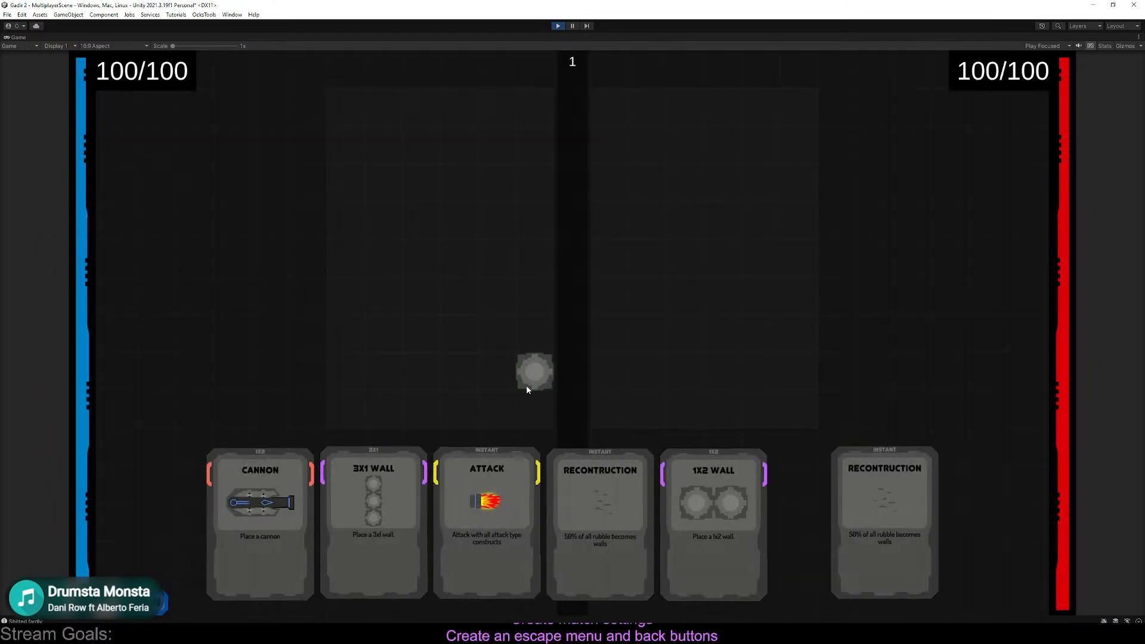
pyautogui.press('Escape')
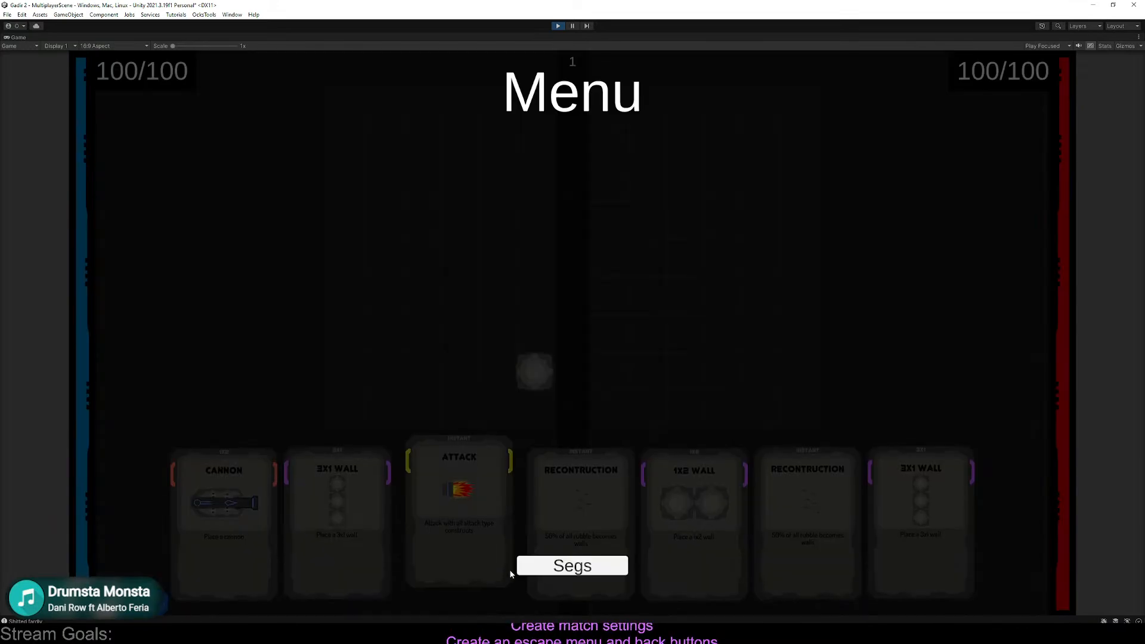
pyautogui.click(533, 559)
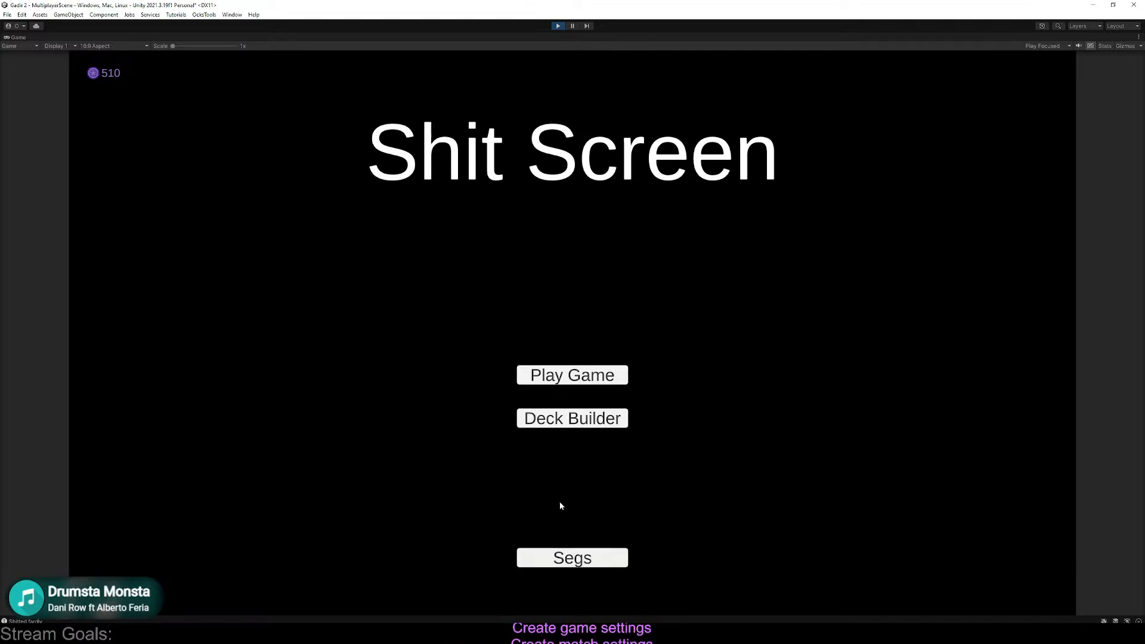
# Start a new match, open the pause menu and exit to the main menu with Segs
pyautogui.click(543, 373)
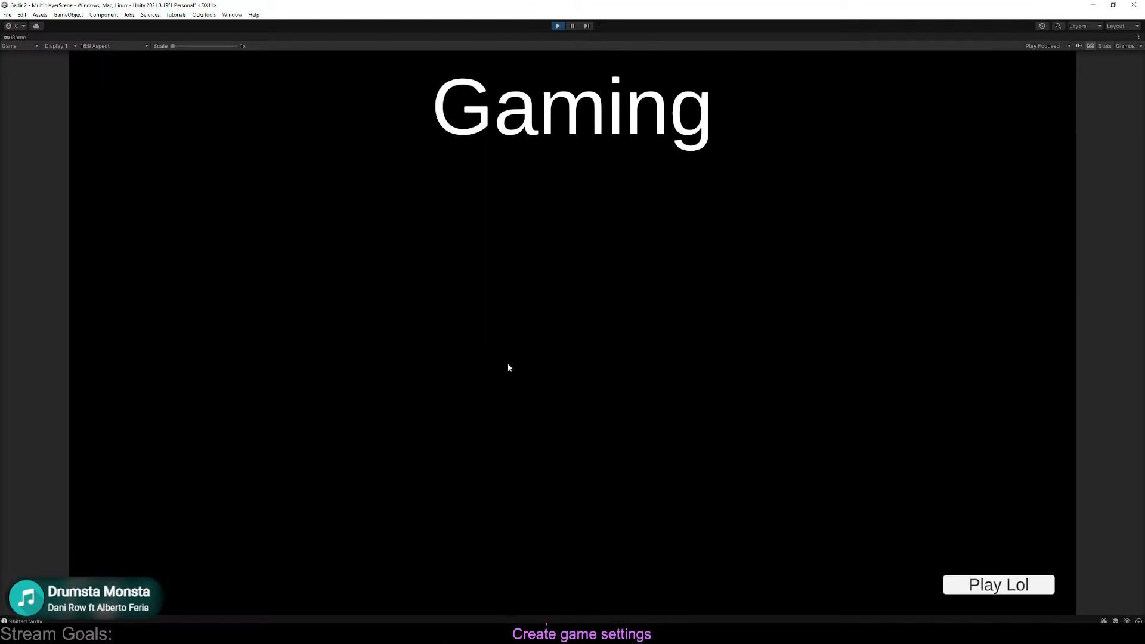
pyautogui.click(983, 588)
pyautogui.press('Escape')
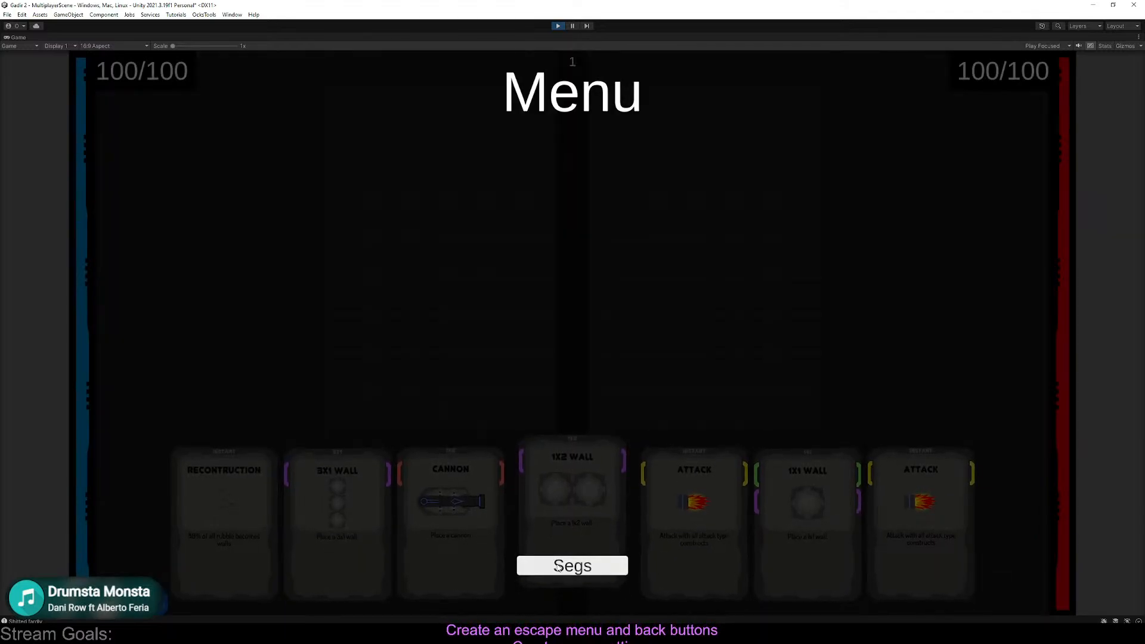
pyautogui.click(558, 566)
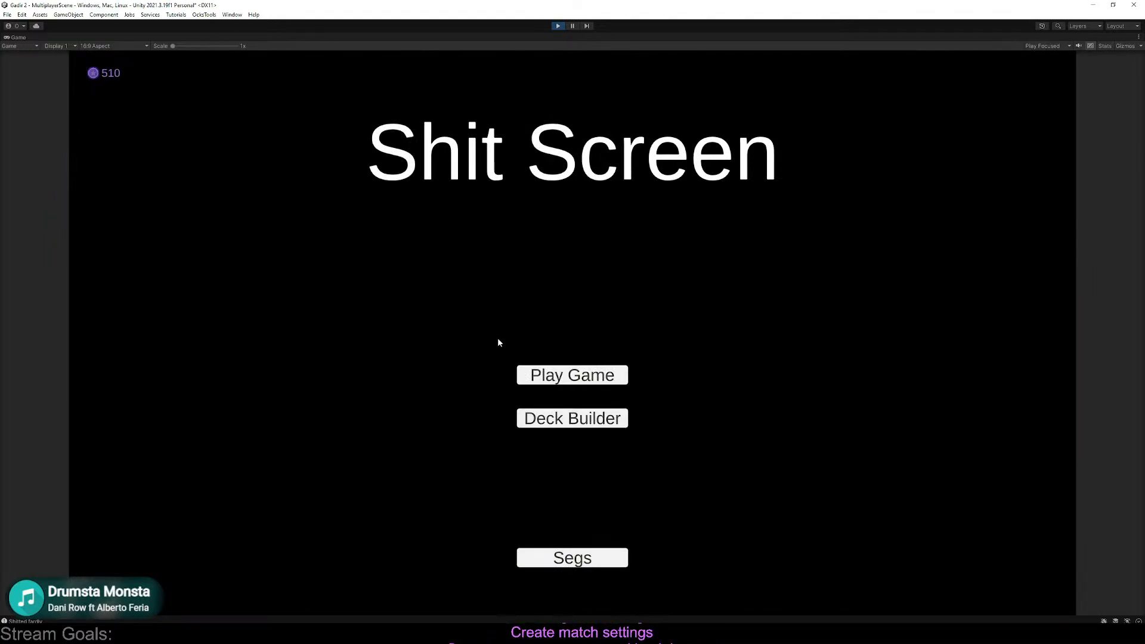
# Enter and back out of the Deck Builder and Play Game screens from the main menu
pyautogui.click(572, 418)
pyautogui.click(149, 70)
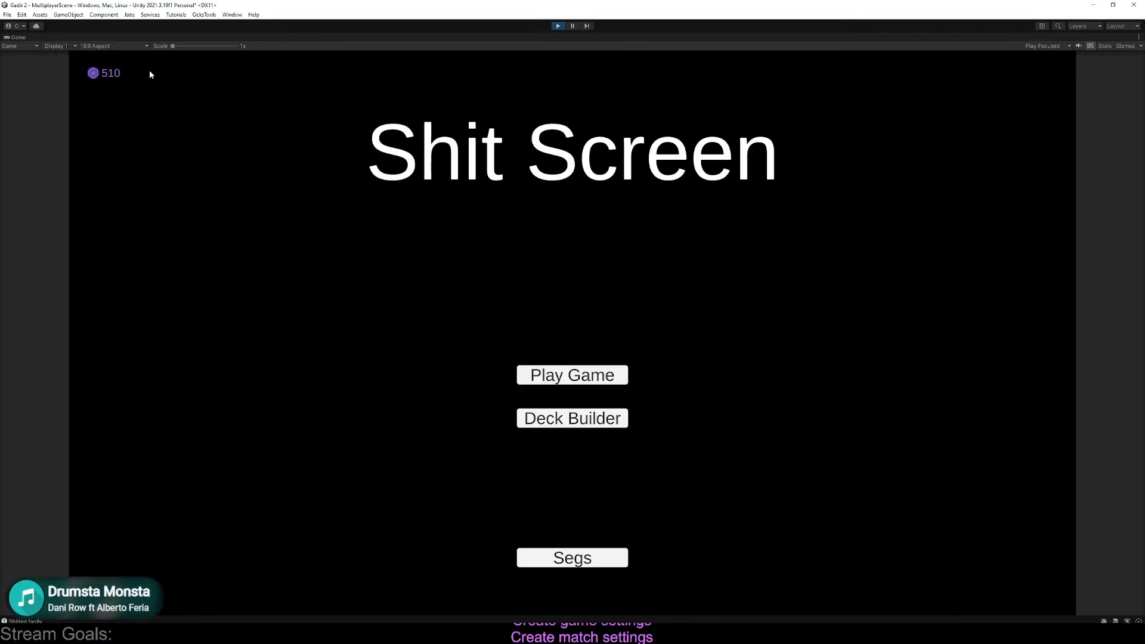
pyautogui.click(562, 375)
pyautogui.click(179, 69)
# Start another match from the main menu through Play Game and Play Lol
pyautogui.click(527, 371)
pyautogui.click(527, 370)
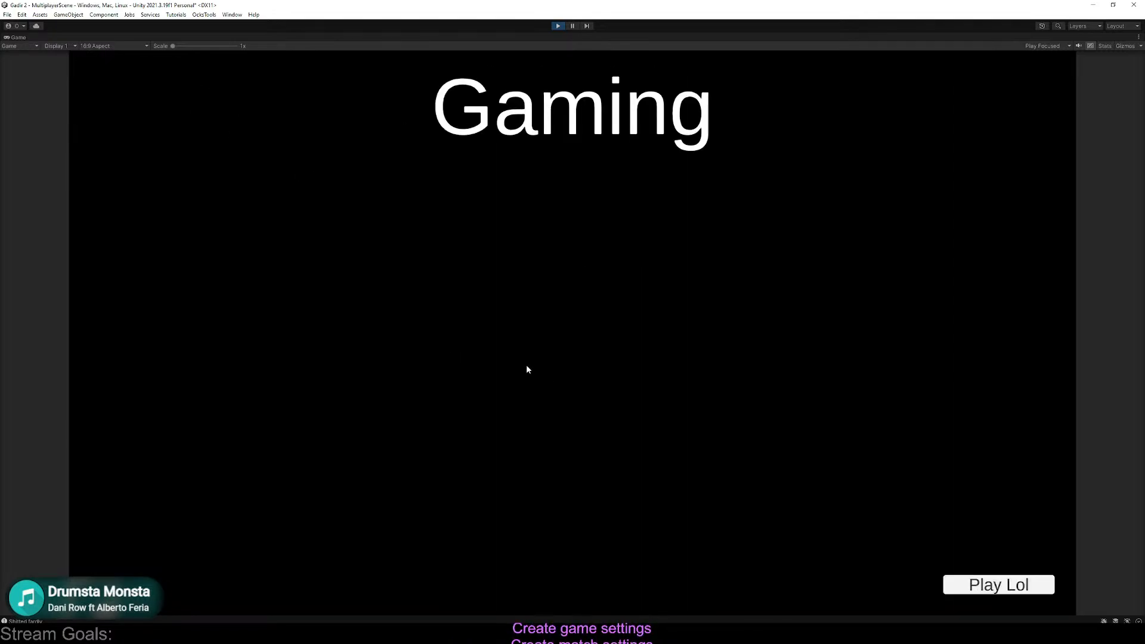
pyautogui.click(966, 585)
pyautogui.click(960, 585)
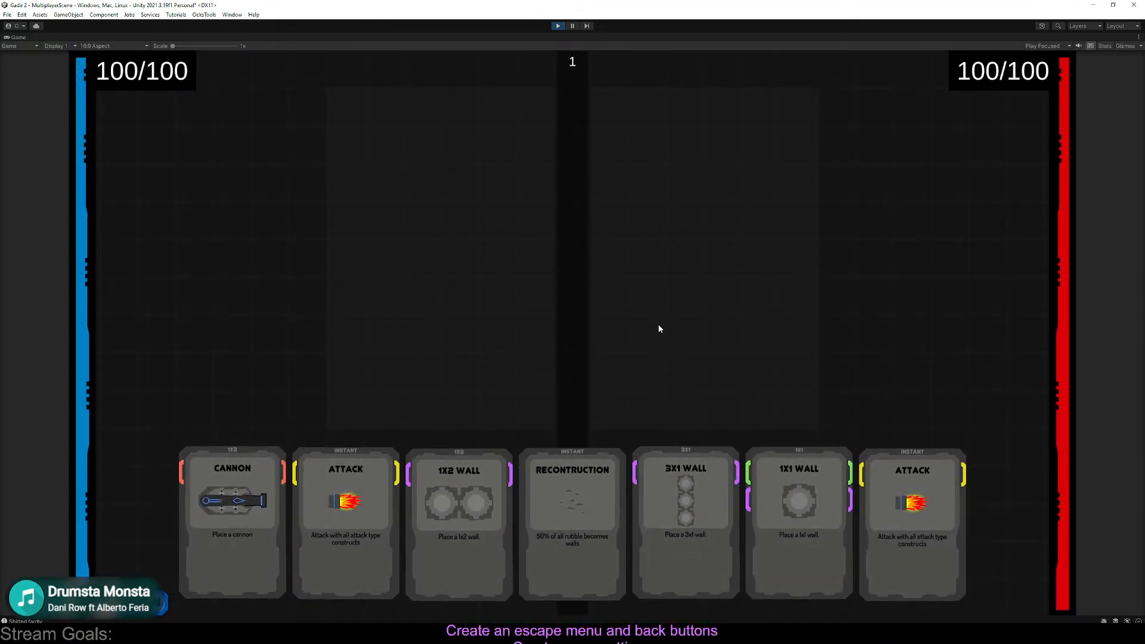
# Stop the running game, check the UpdateMenus code in Visual Studio and return to NetworkManager's settings in Unity
pyautogui.click(561, 27)
pyautogui.hotkey('alt', 'Tab')
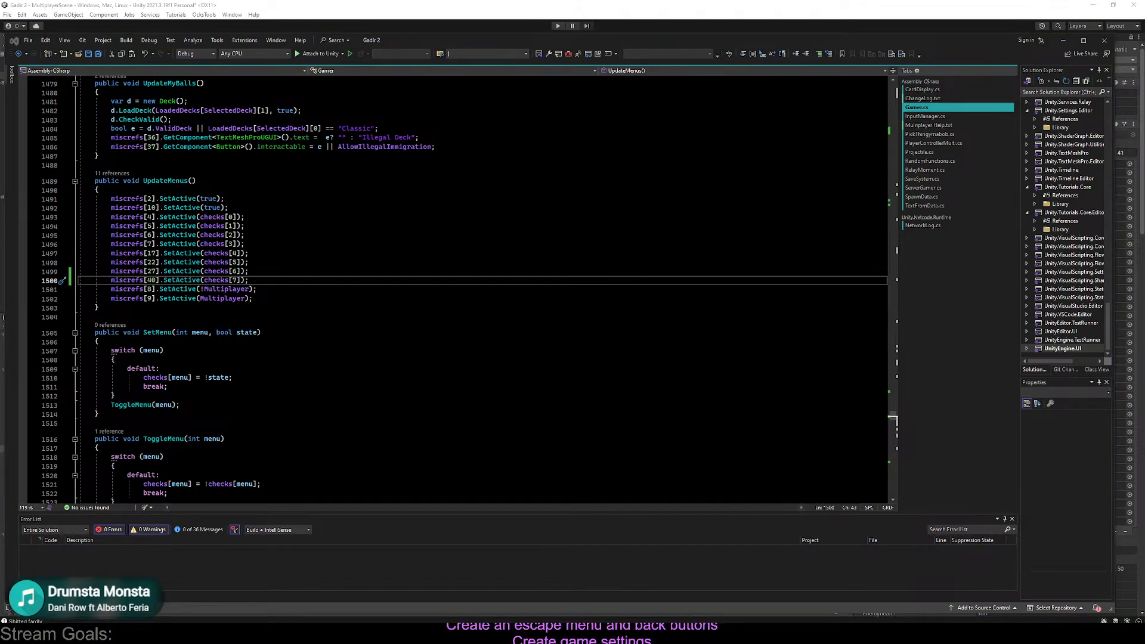
pyautogui.click(677, 14)
pyautogui.scroll(-3, 489, 159)
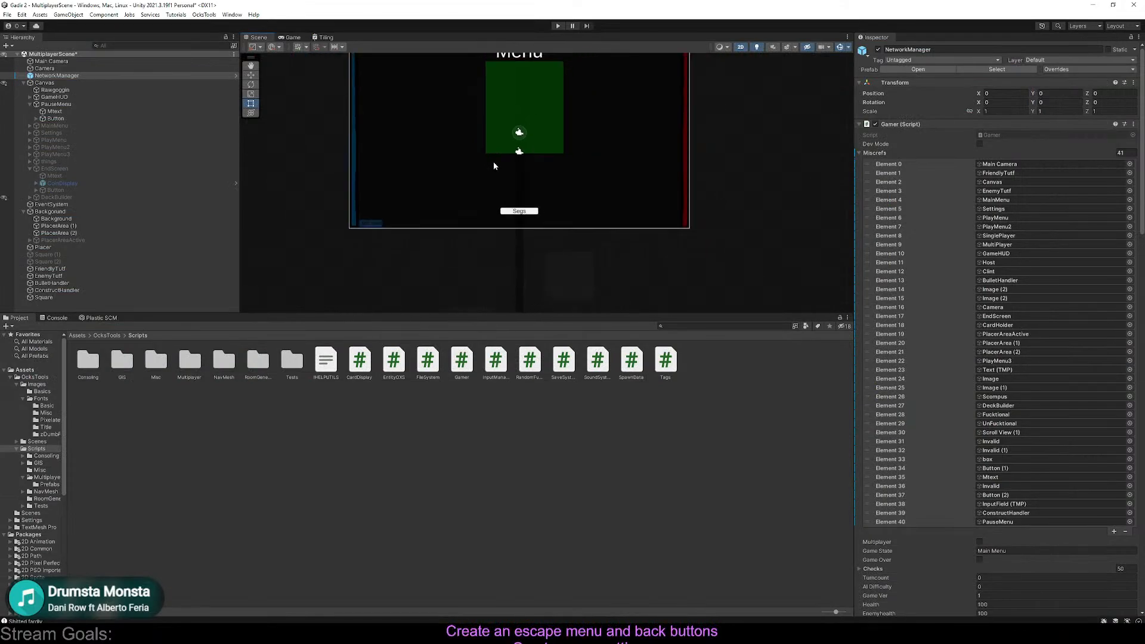
pyautogui.scroll(1, 494, 161)
pyautogui.scroll(-1, 496, 154)
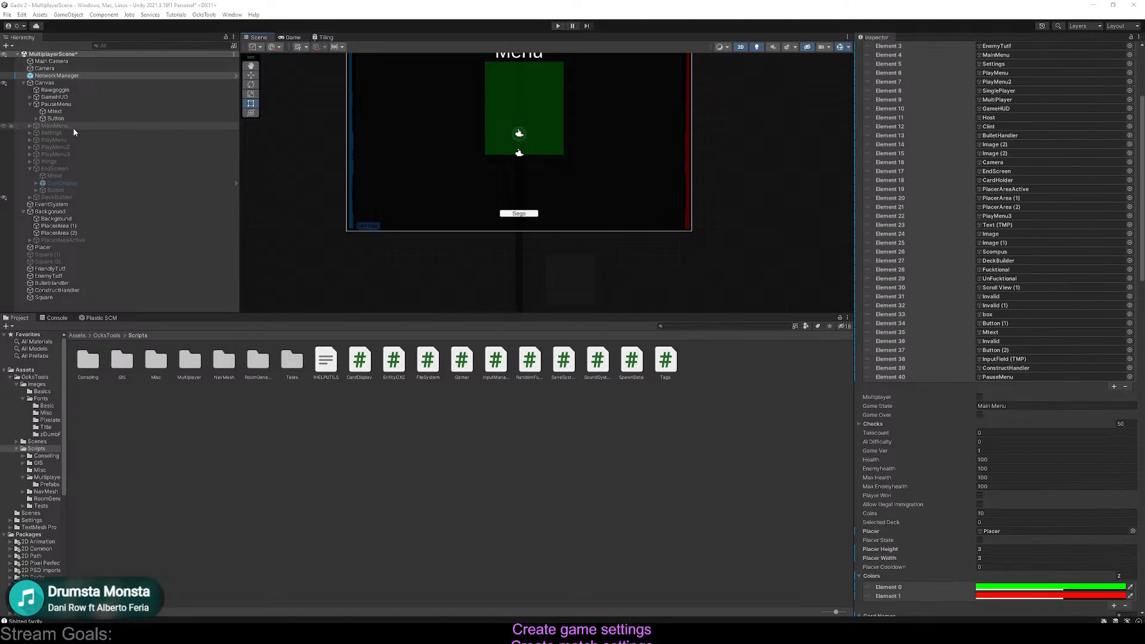
# Set the Navigation of the PauseMenu's Button to None
pyautogui.click(96, 119)
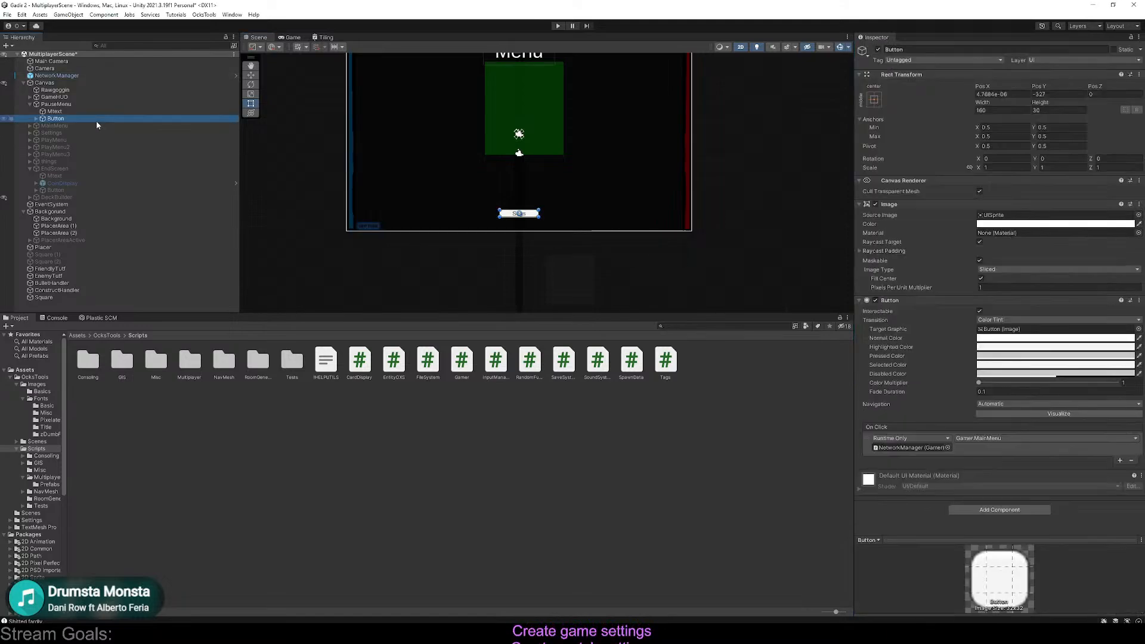
pyautogui.click(1005, 404)
pyautogui.click(1007, 412)
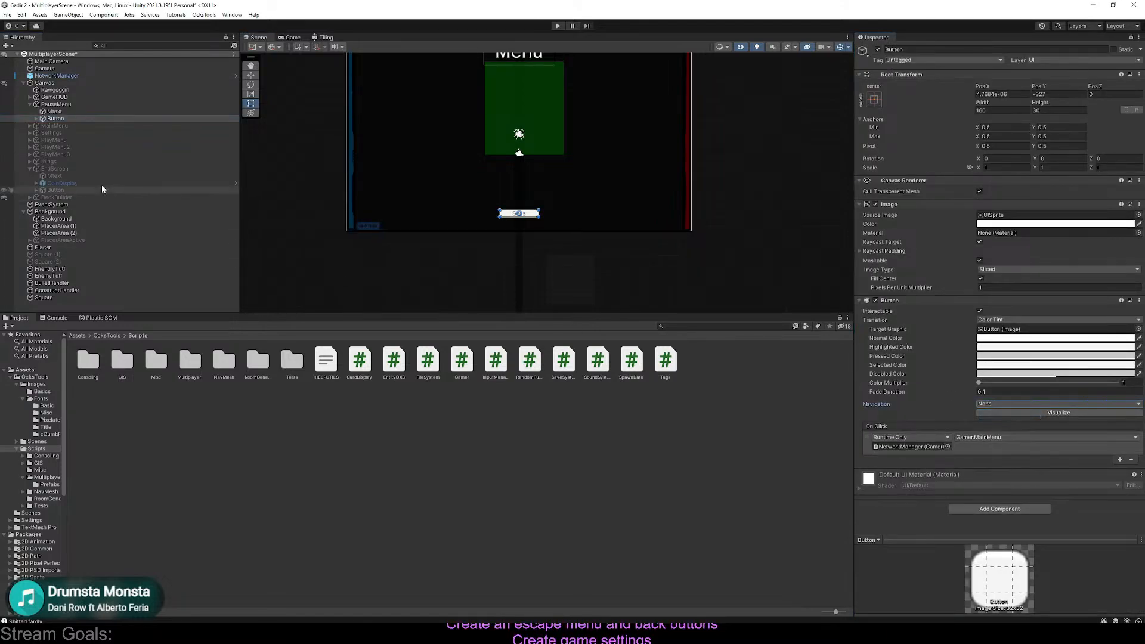
# Set the Navigation of the Scompus button in GameHUD to None
pyautogui.click(30, 96)
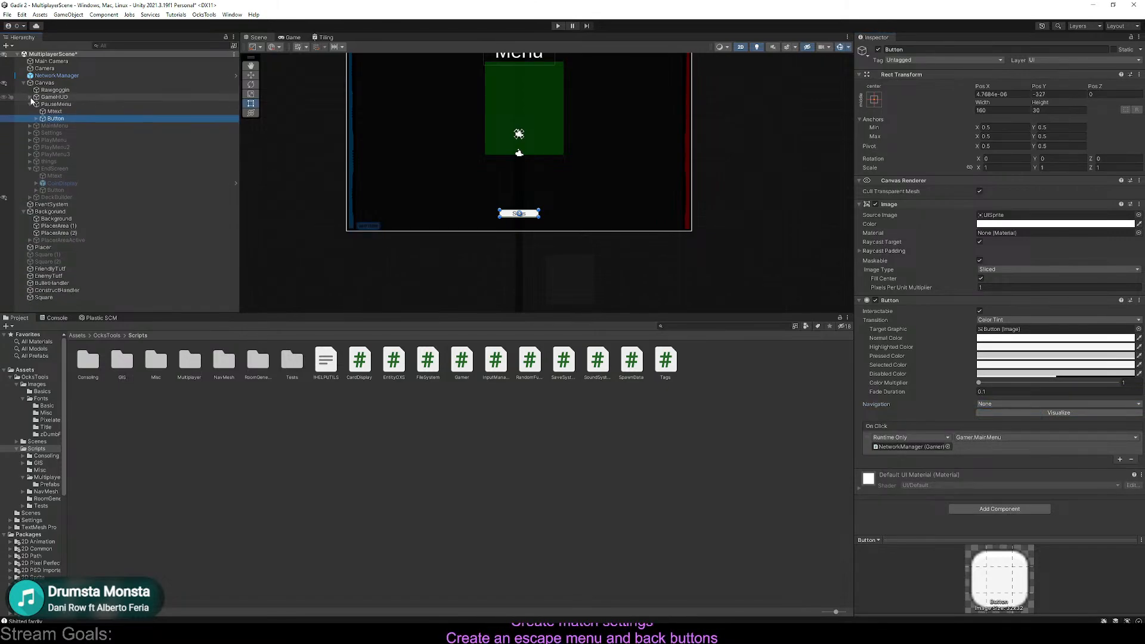
pyautogui.click(59, 132)
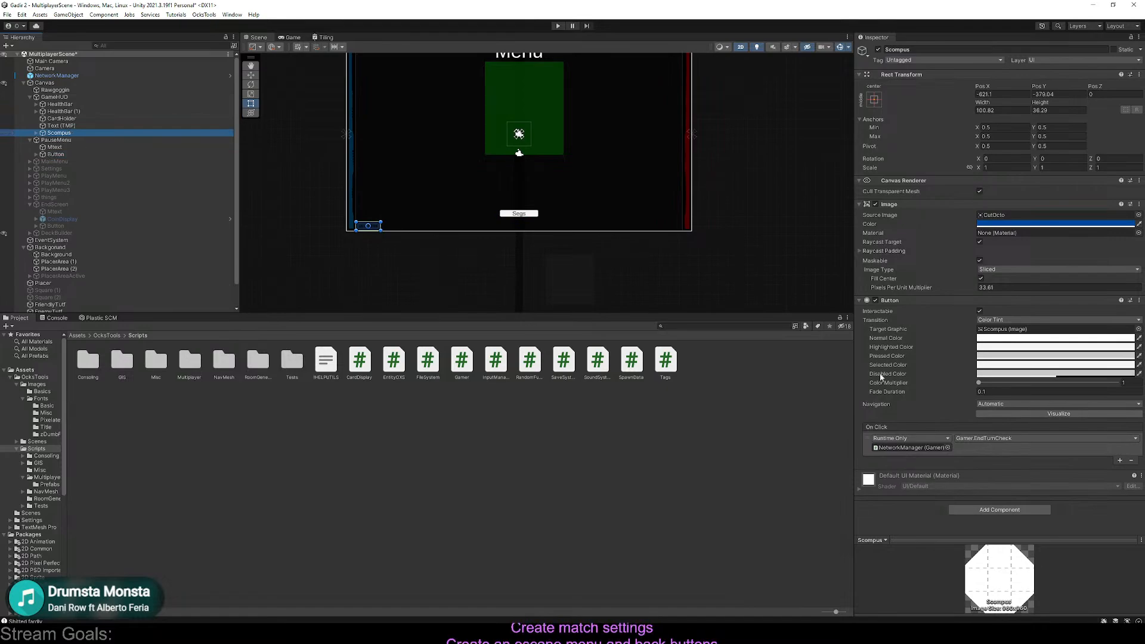
pyautogui.click(983, 405)
pyautogui.click(993, 413)
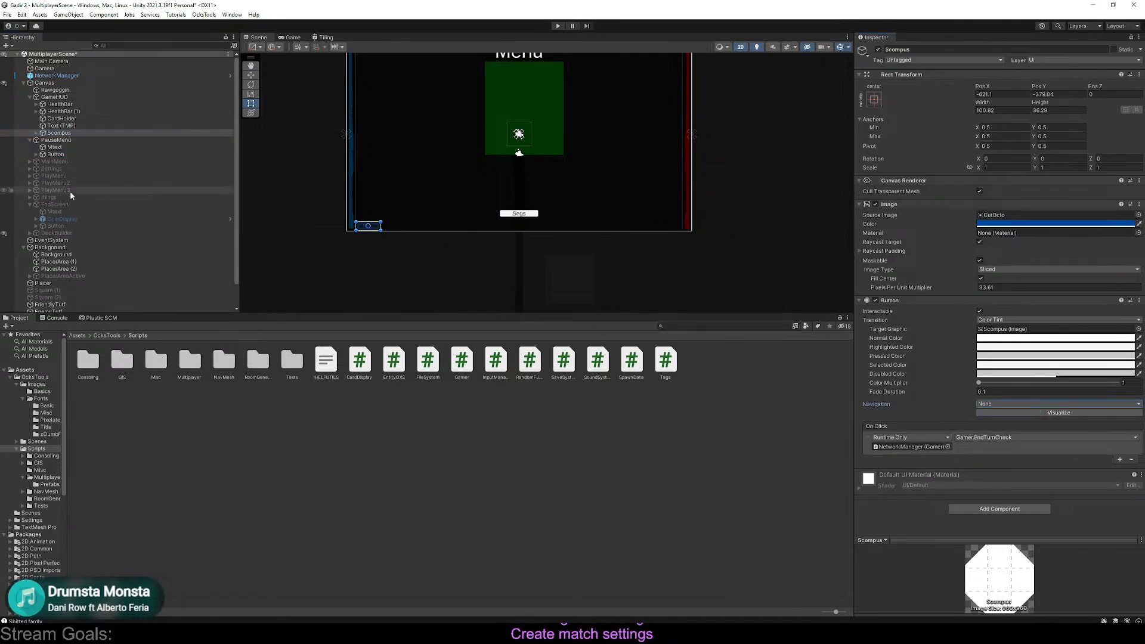
# Set Navigation to None for the MainMenu's Button, Button (1) and Button (2) together
pyautogui.click(30, 161)
pyautogui.click(47, 175)
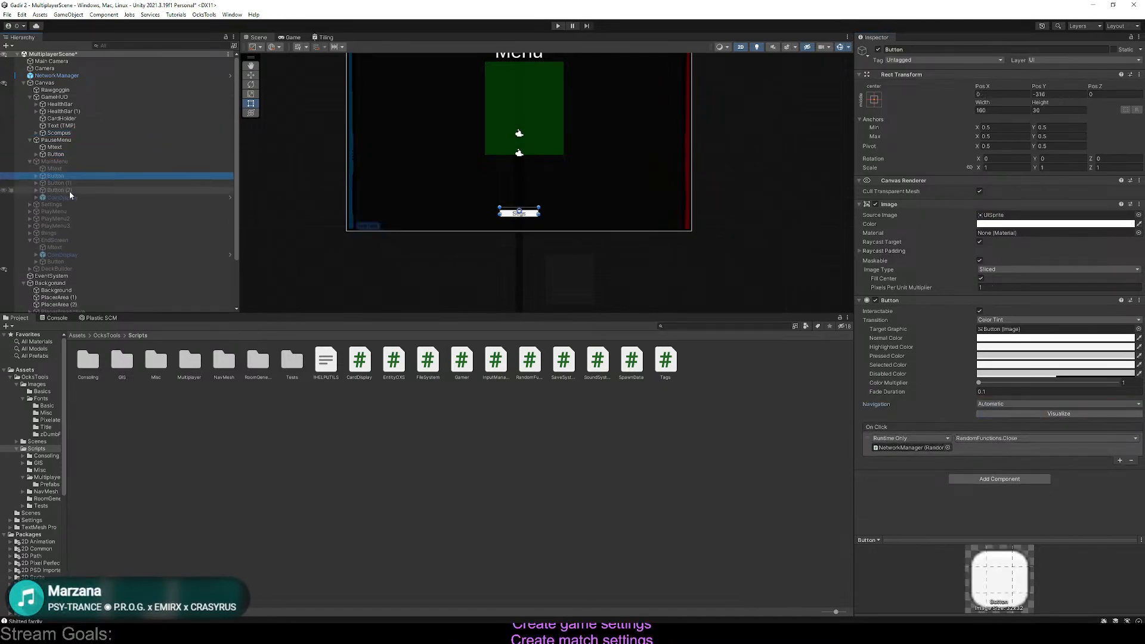
pyautogui.keyDown('shift'); pyautogui.click(72, 190); pyautogui.keyUp('shift')
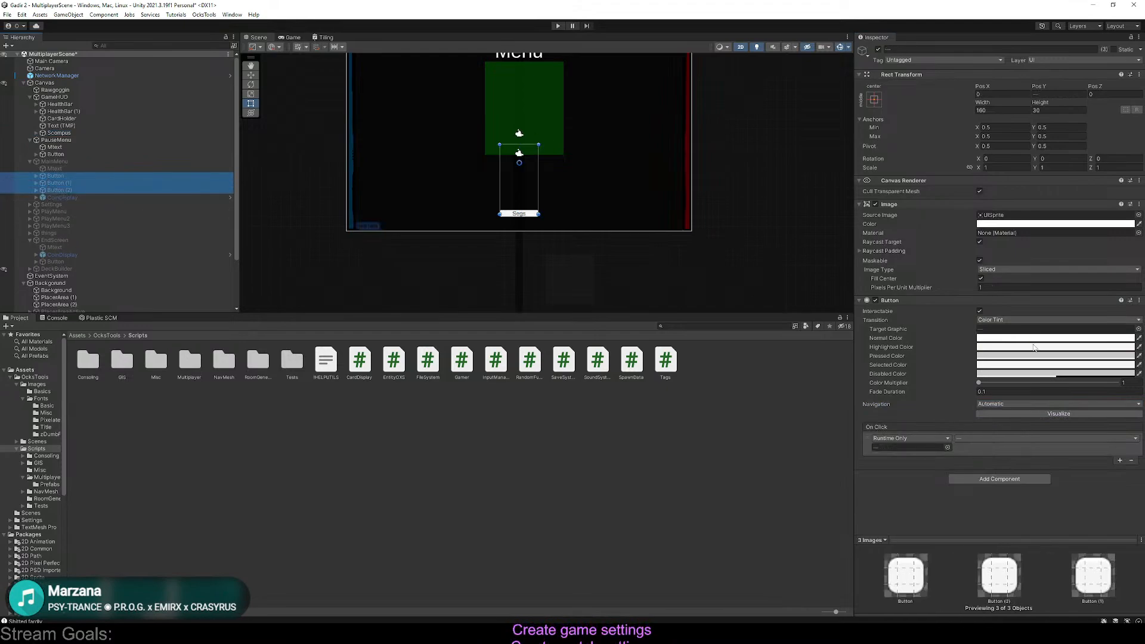
pyautogui.click(1014, 406)
pyautogui.click(993, 413)
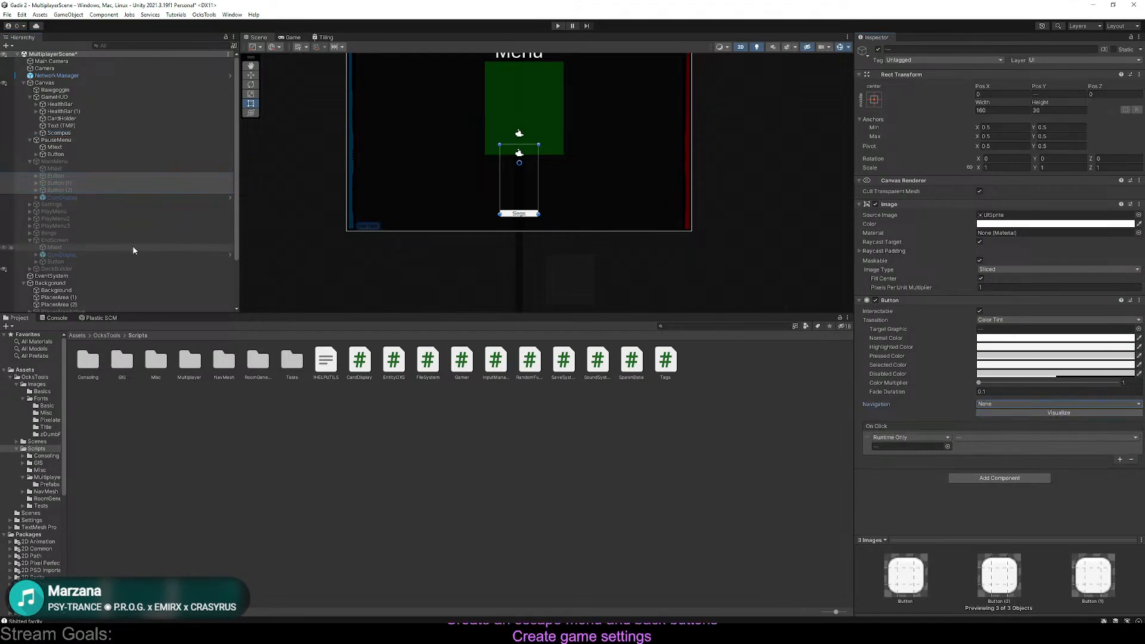
# Expand PlayMenu and Settings, and set Navigation to None for all three buttons of the Settings menu
pyautogui.click(56, 197)
pyautogui.click(71, 184)
pyautogui.click(63, 211)
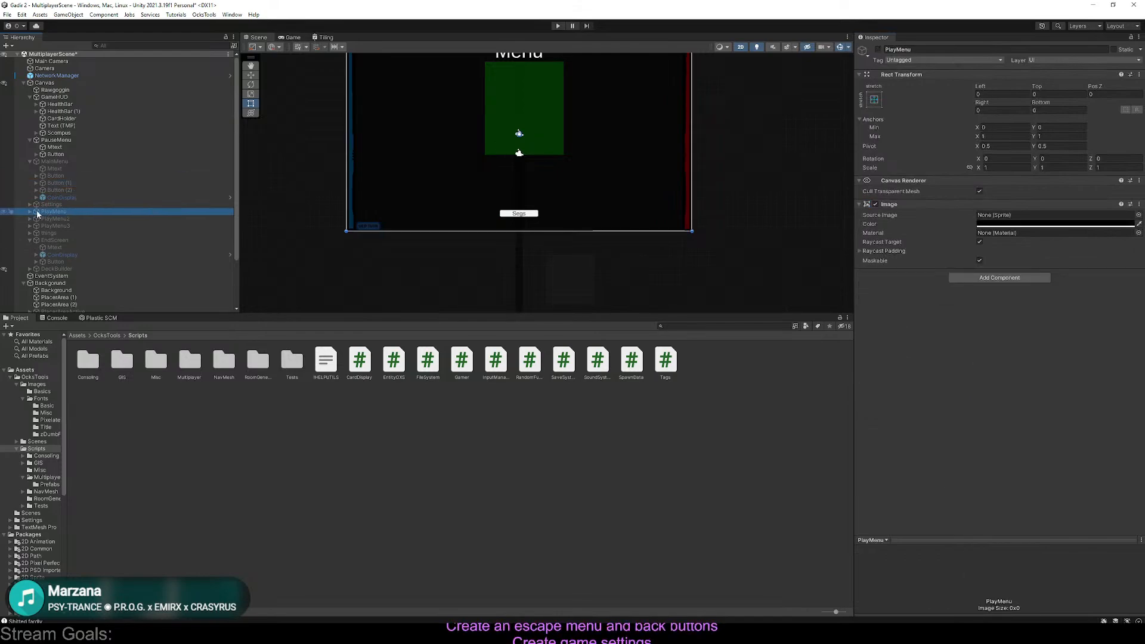
pyautogui.click(28, 212)
pyautogui.click(30, 205)
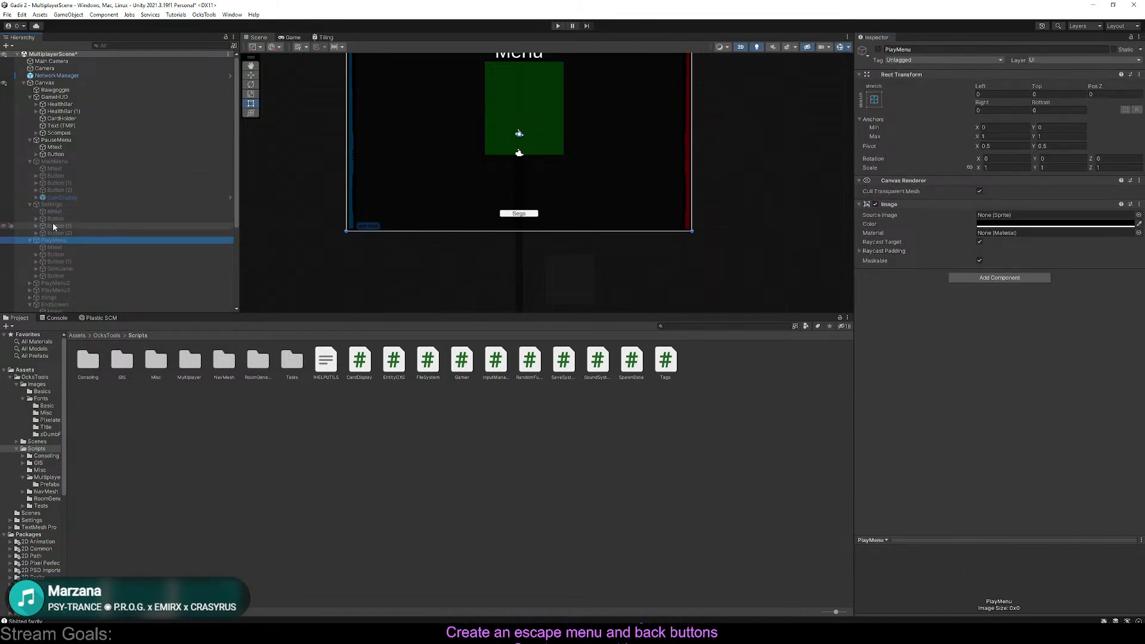
pyautogui.click(57, 219)
pyautogui.keyDown('shift'); pyautogui.click(58, 232); pyautogui.keyUp('shift')
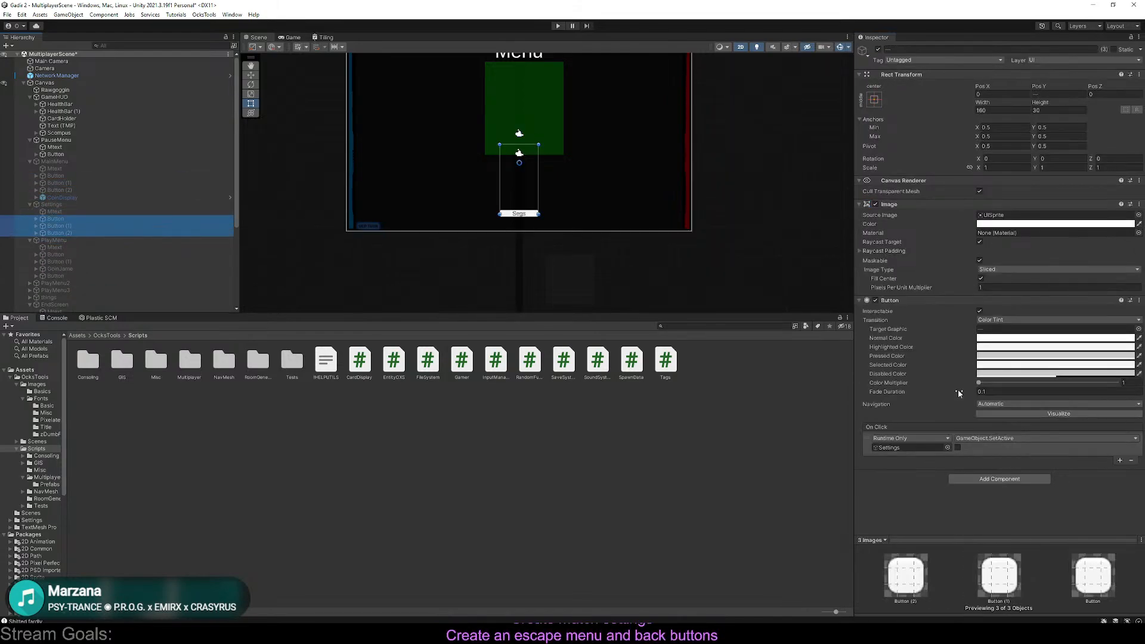
pyautogui.click(999, 408)
pyautogui.click(995, 411)
# Temporarily activate the Settings menu to preview it in the scene, and deactivate it again
pyautogui.click(64, 204)
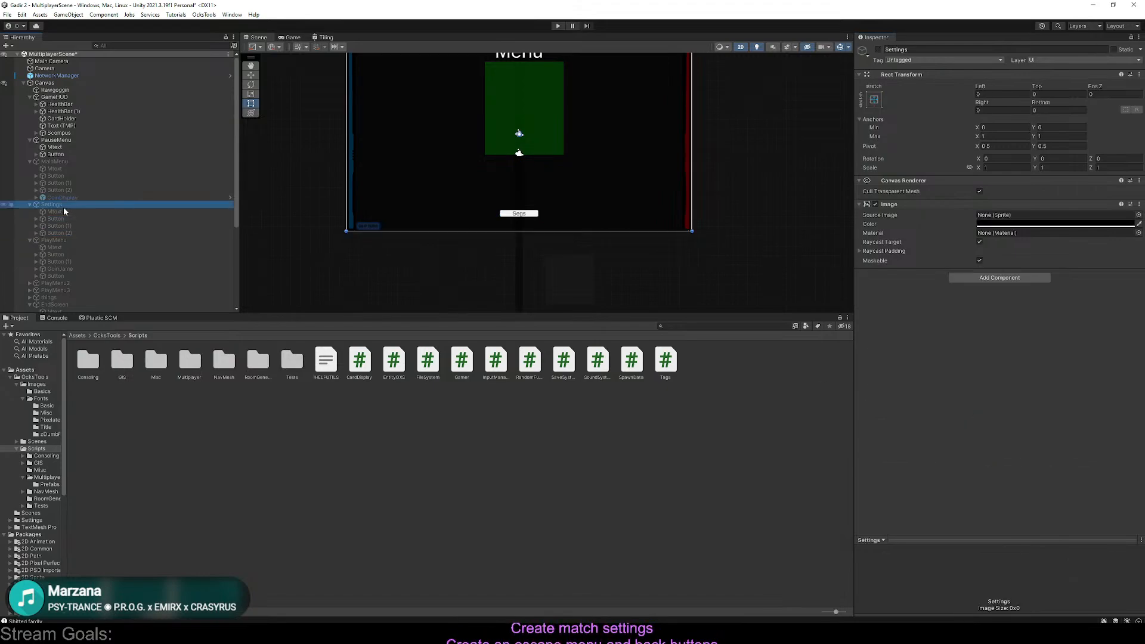
pyautogui.click(877, 50)
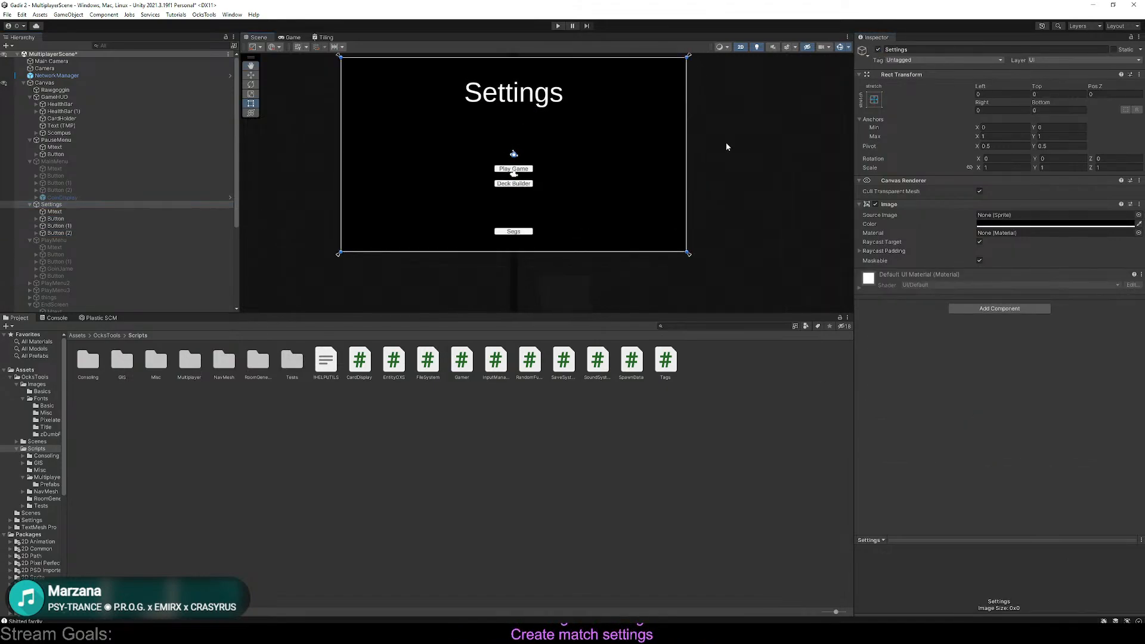
pyautogui.click(879, 50)
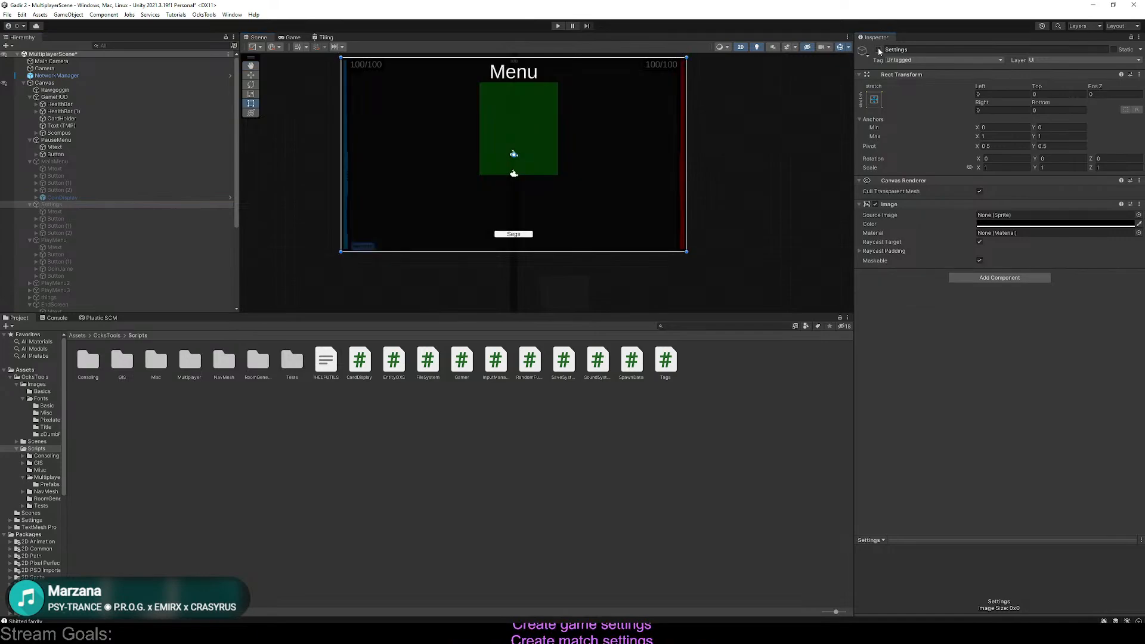
# Set Navigation to None for the first Button and Button (1) in PlayMenu
pyautogui.click(77, 239)
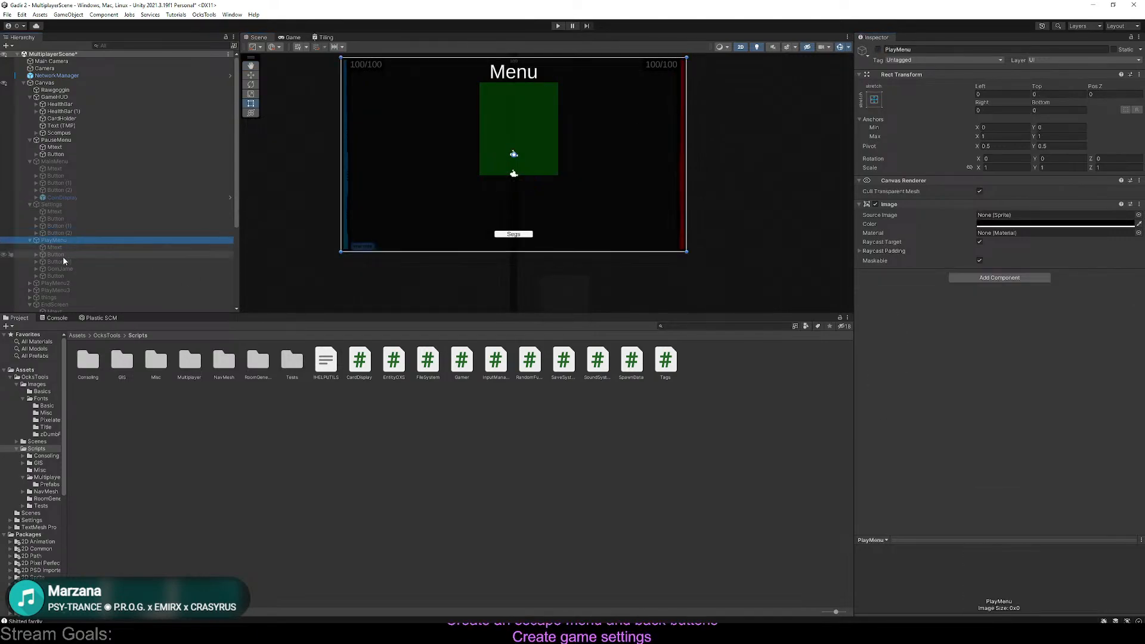
pyautogui.click(63, 254)
pyautogui.keyDown('ctrl'); pyautogui.click(71, 262); pyautogui.keyUp('ctrl')
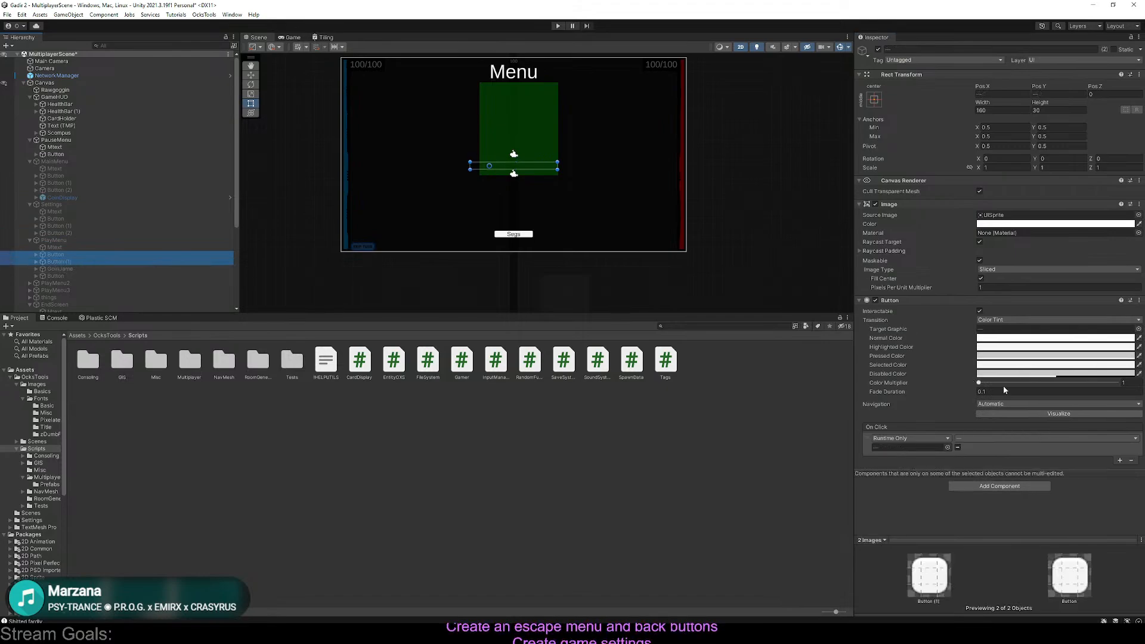
pyautogui.click(1005, 403)
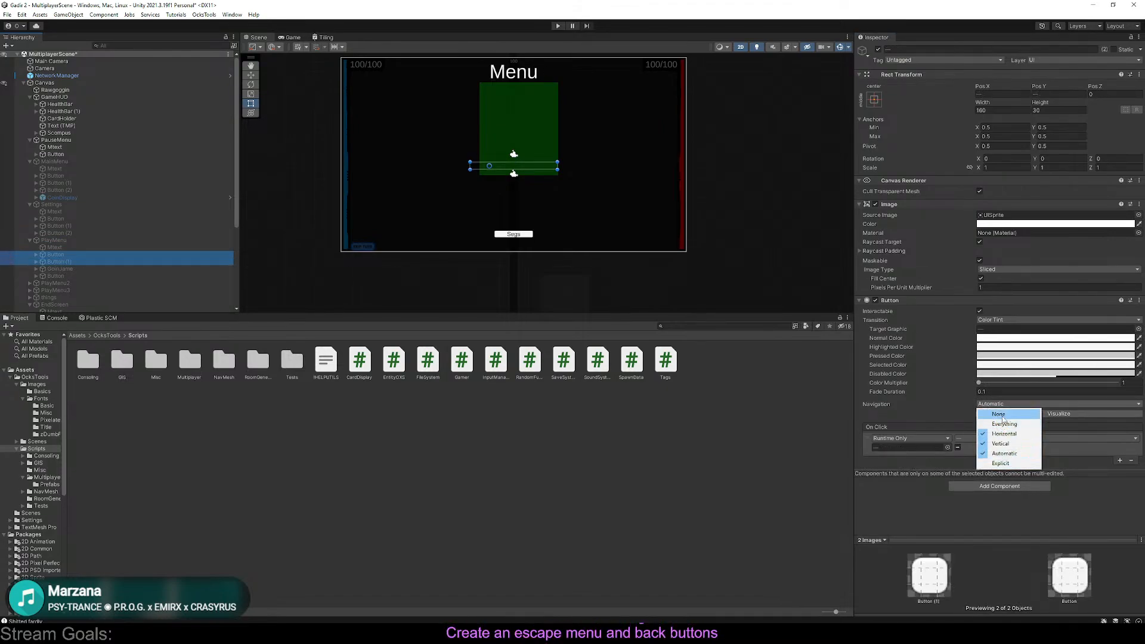
pyautogui.click(1001, 415)
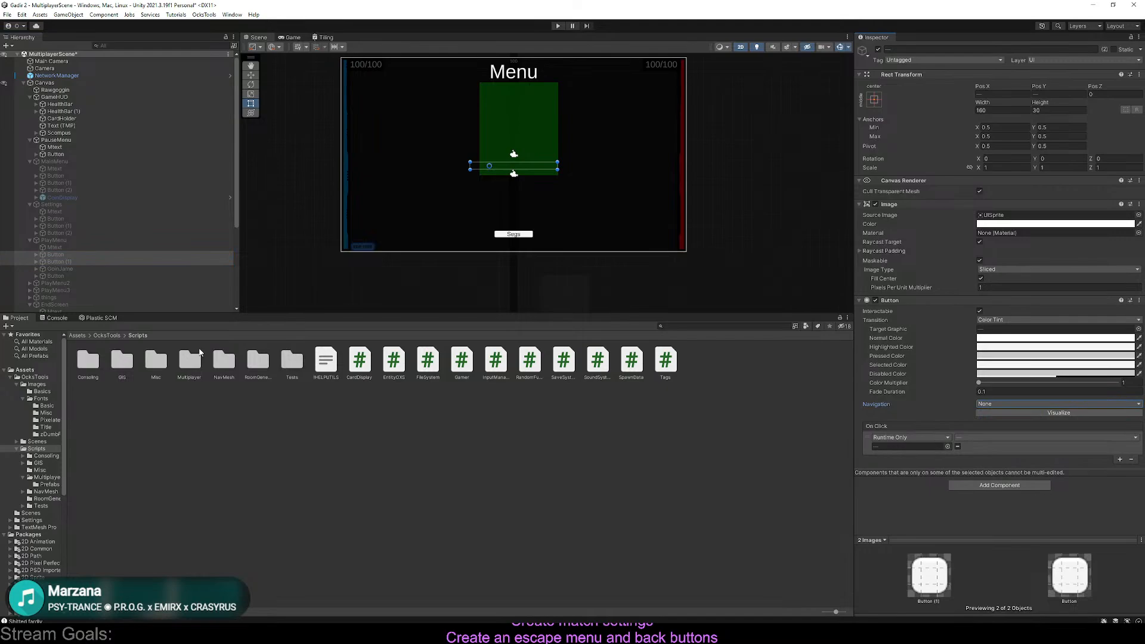
# Set Navigation to None on PlayMenu's GoinJame input field and on its last Button
pyautogui.click(80, 269)
pyautogui.click(1004, 404)
pyautogui.click(1000, 415)
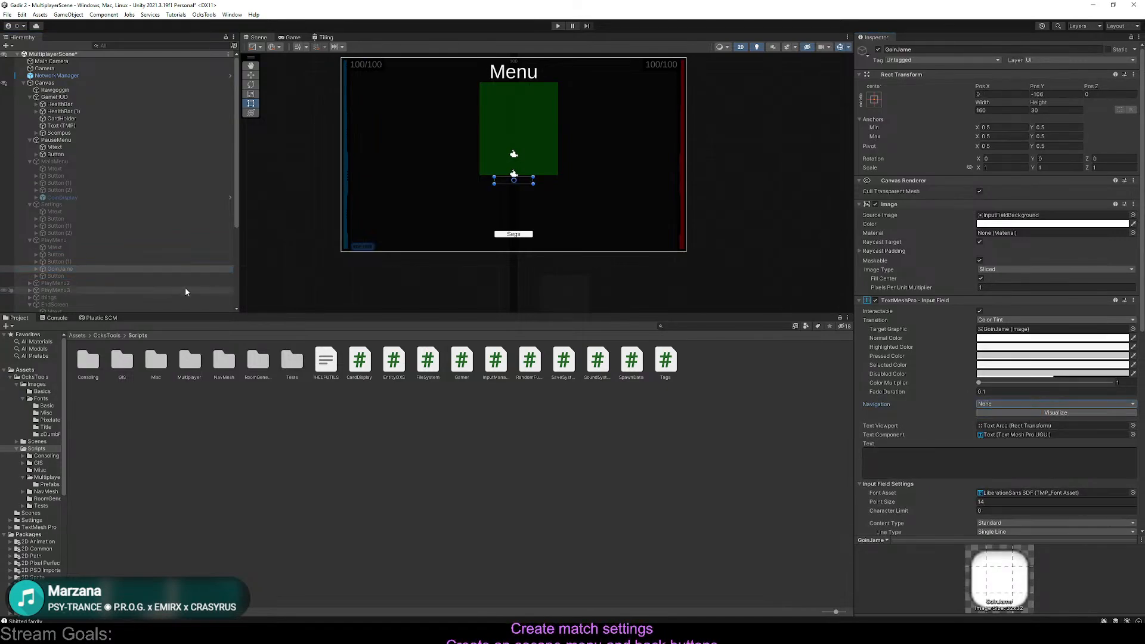
pyautogui.click(114, 277)
pyautogui.click(994, 404)
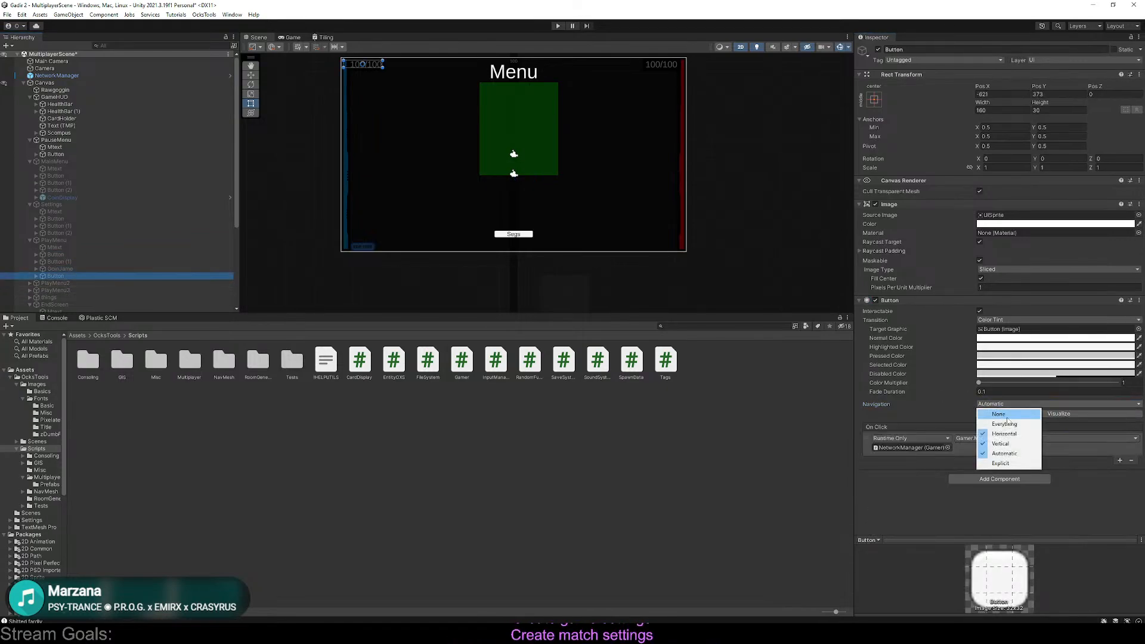
pyautogui.click(998, 415)
# Expand PlayMenu2 and set the Navigation of its Button (2) to None
pyautogui.scroll(-3, 118, 287)
pyautogui.click(73, 231)
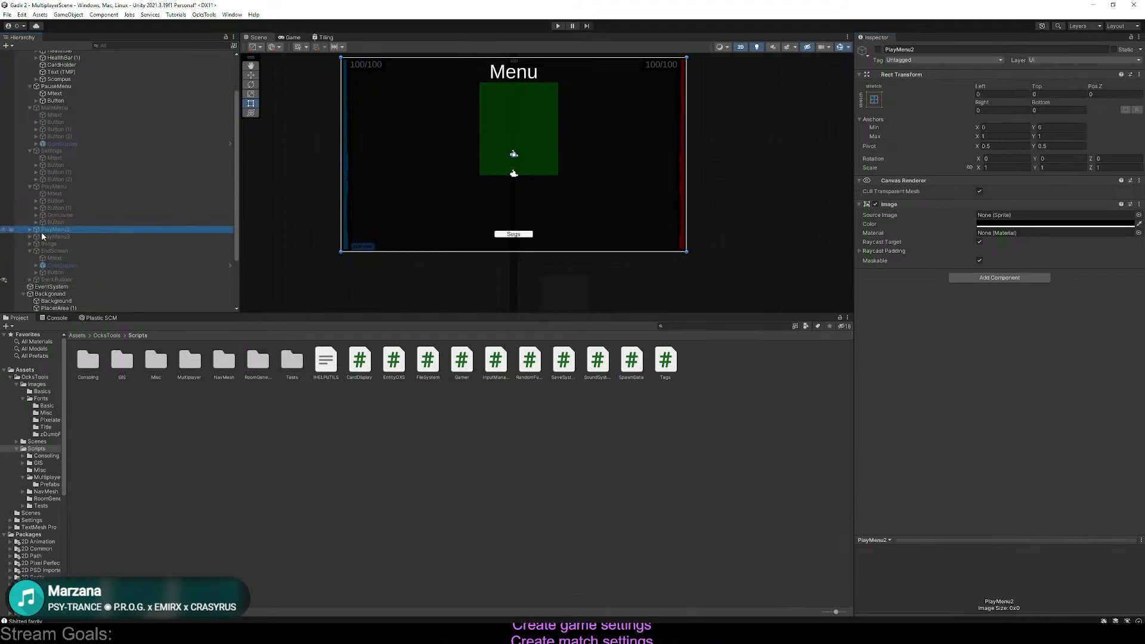
pyautogui.click(29, 230)
pyautogui.click(66, 244)
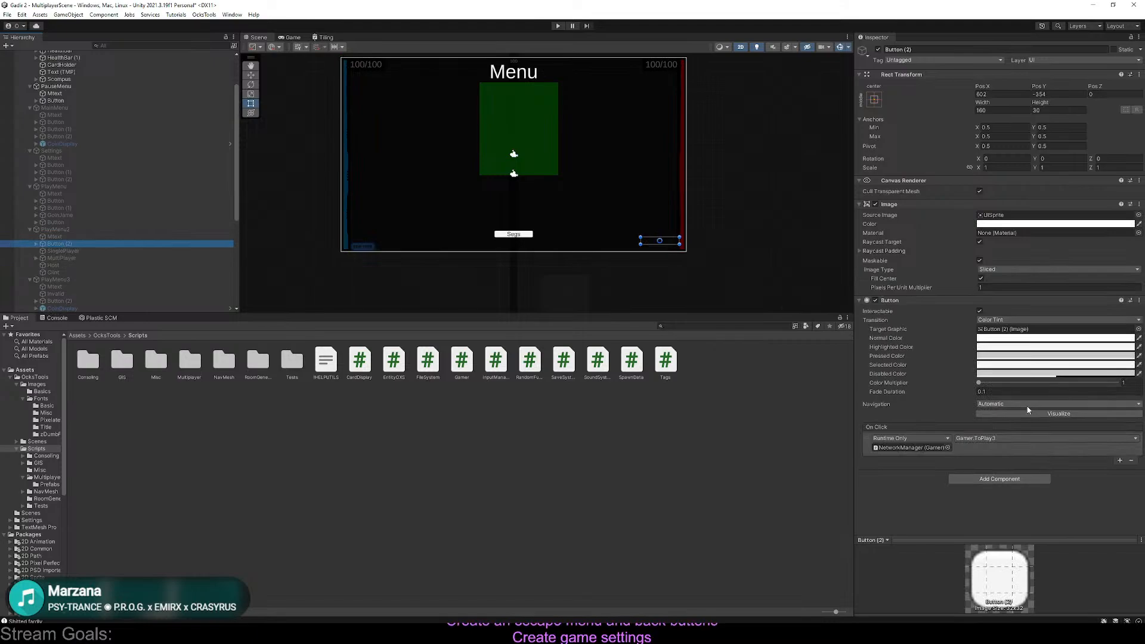
pyautogui.click(1027, 409)
pyautogui.click(1002, 414)
# Check PlayMenu2's SinglePlayer, MultiPlayer and Button (2) objects for a remaining Navigation setting
pyautogui.click(90, 258)
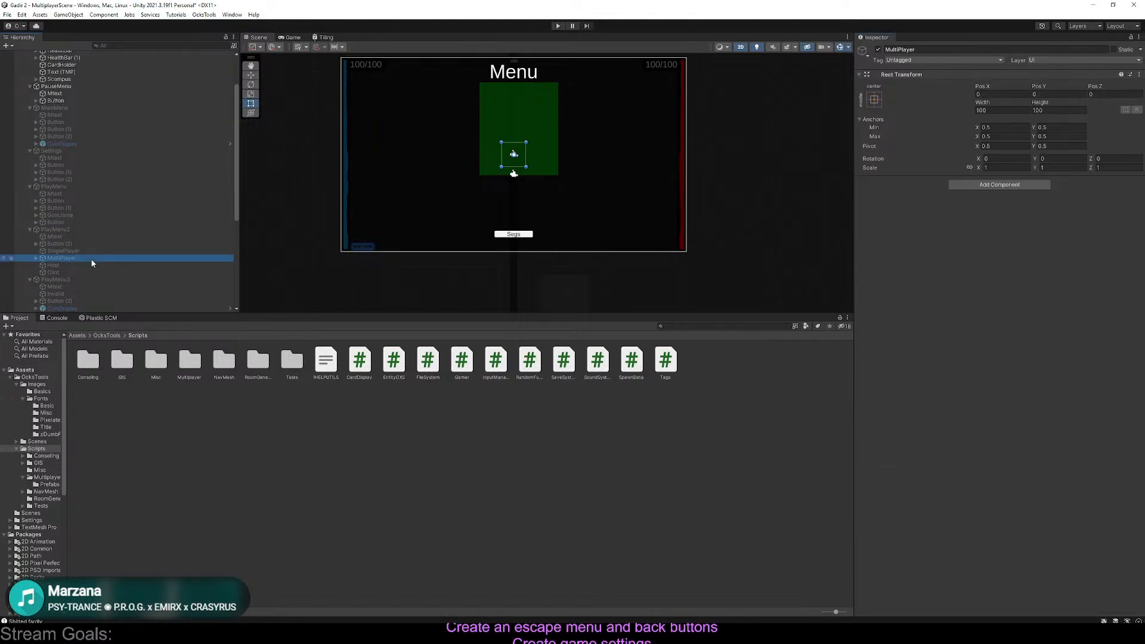
pyautogui.click(91, 251)
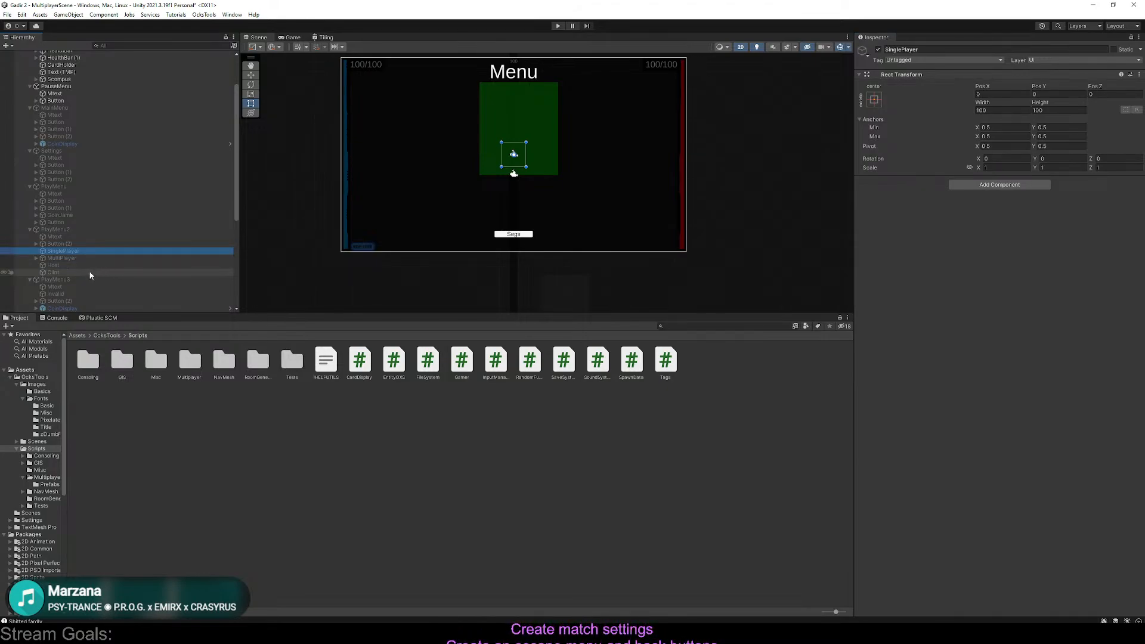
pyautogui.click(83, 258)
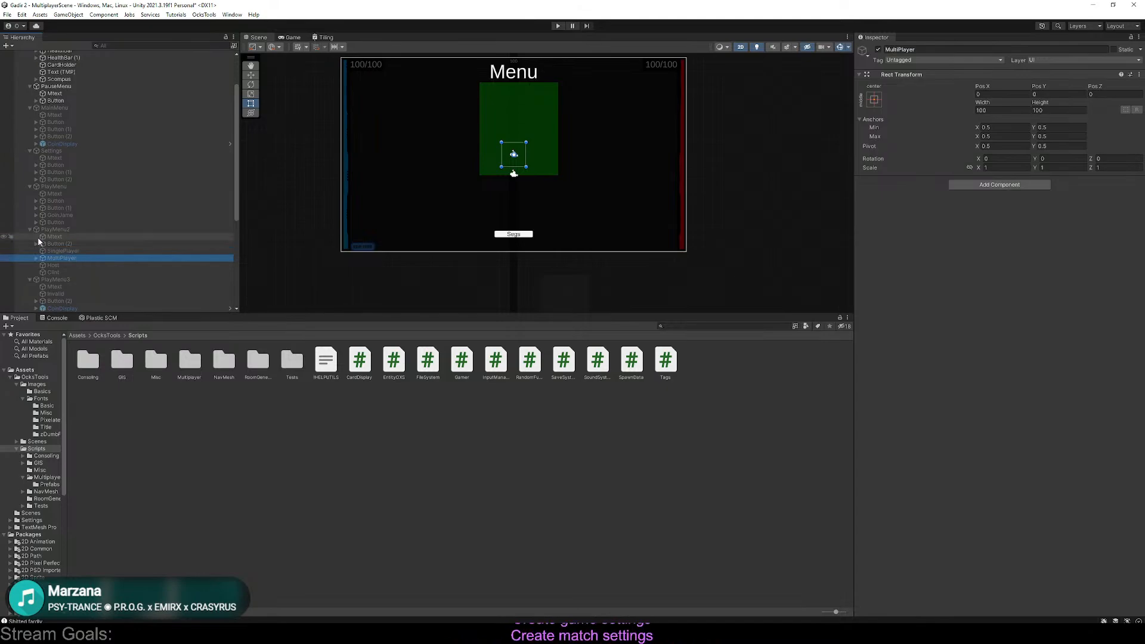
pyautogui.click(56, 243)
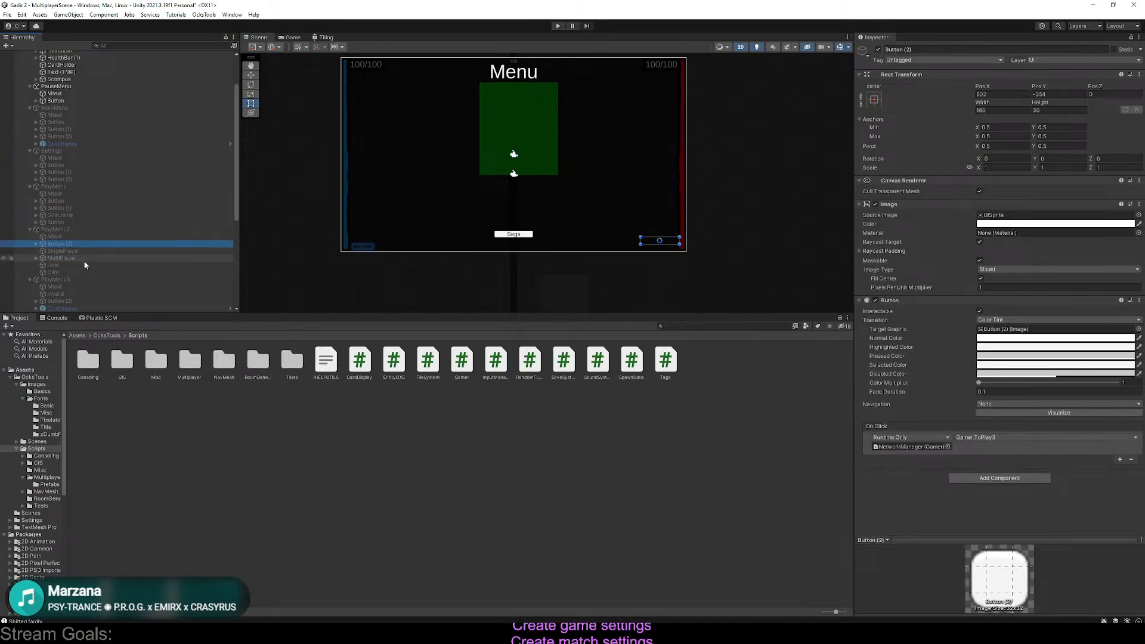
pyautogui.click(83, 259)
pyautogui.click(78, 244)
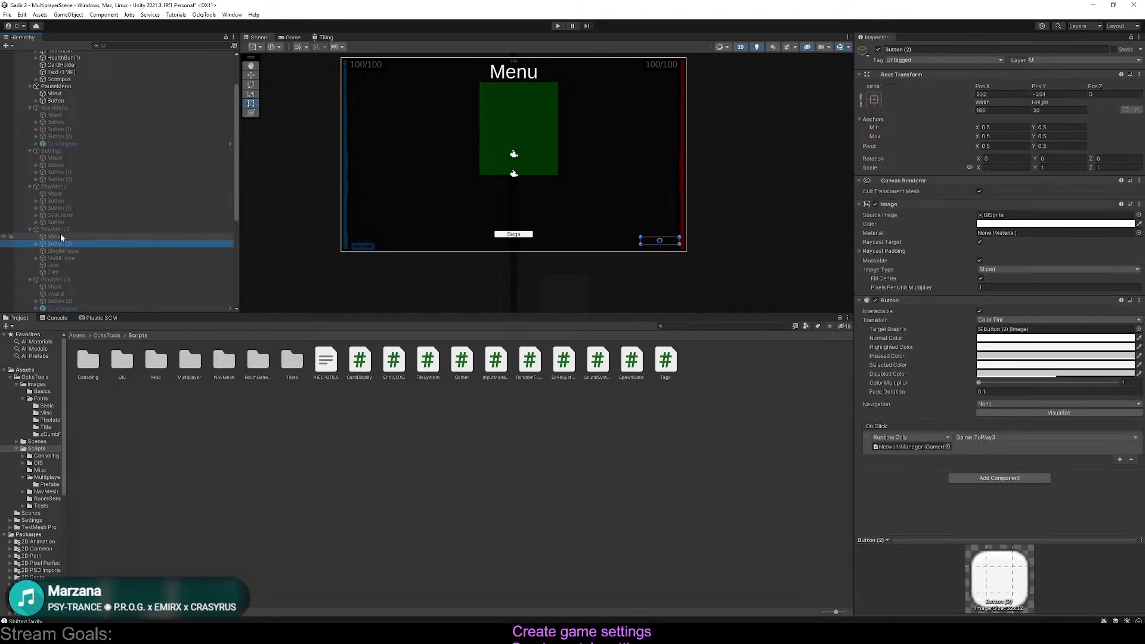
# Set the Navigation of PlayMenu3's Button (2) to None
pyautogui.scroll(-3, 61, 234)
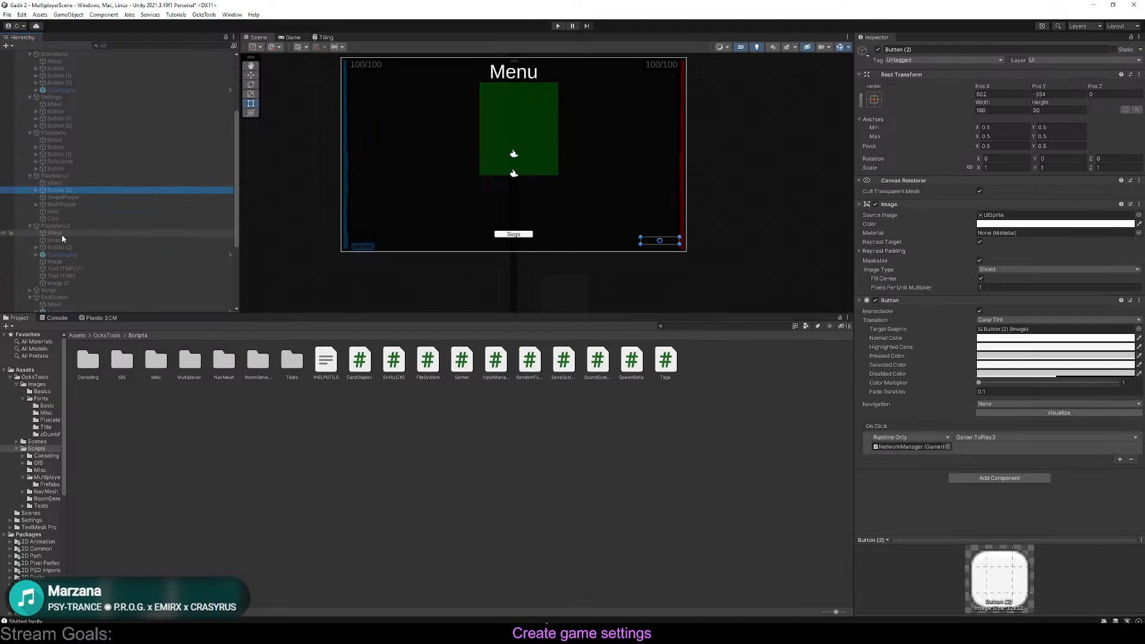
pyautogui.click(106, 247)
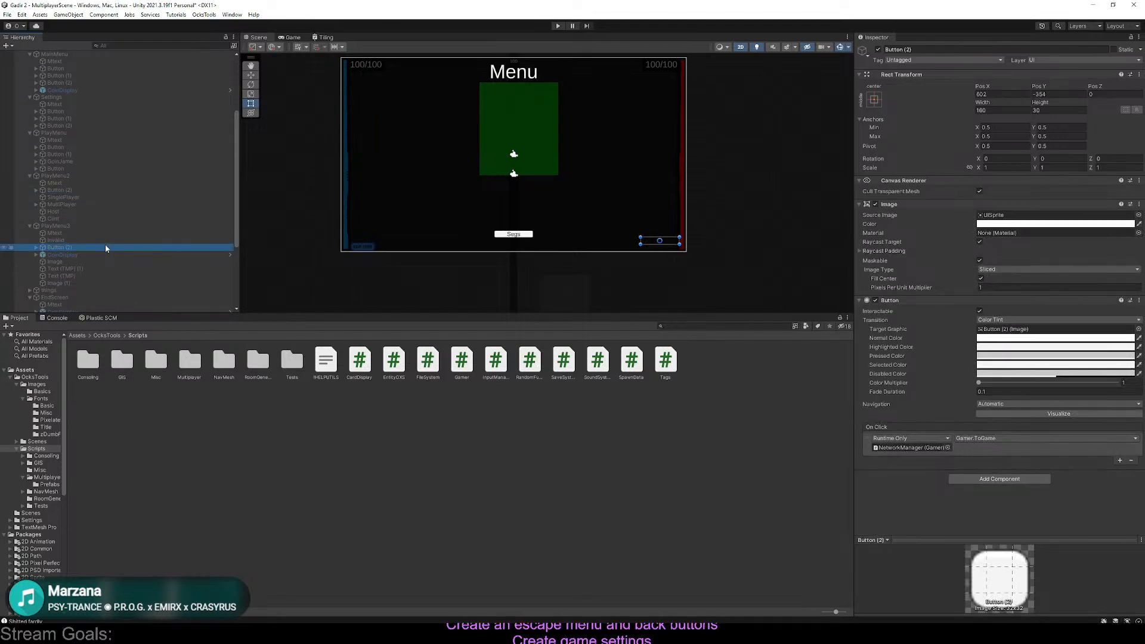
pyautogui.click(1052, 440)
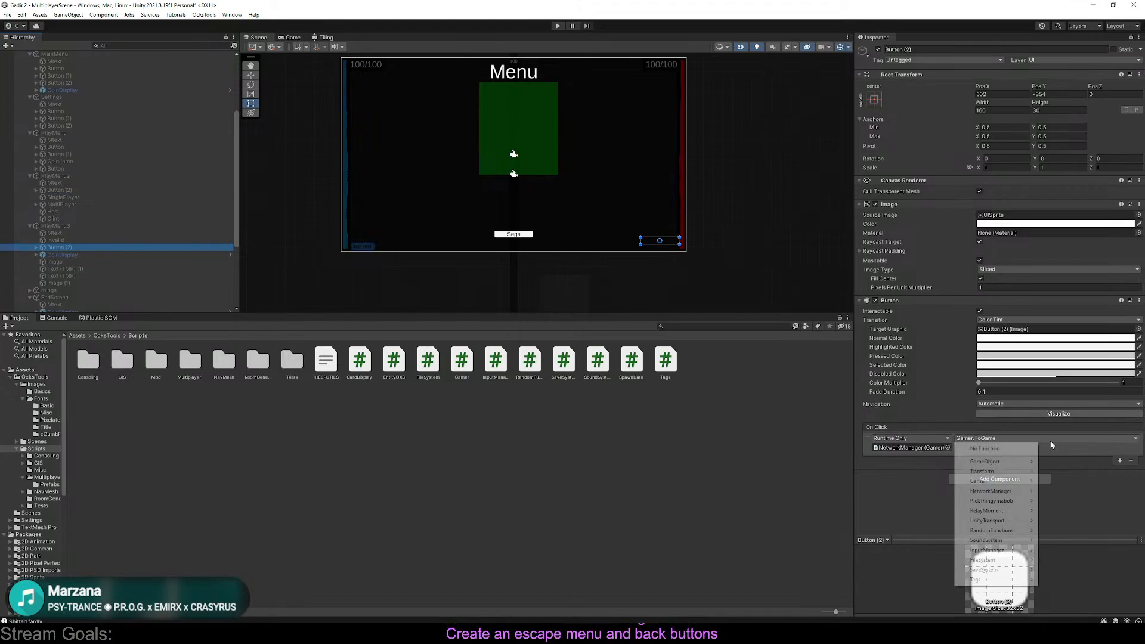
pyautogui.click(1060, 447)
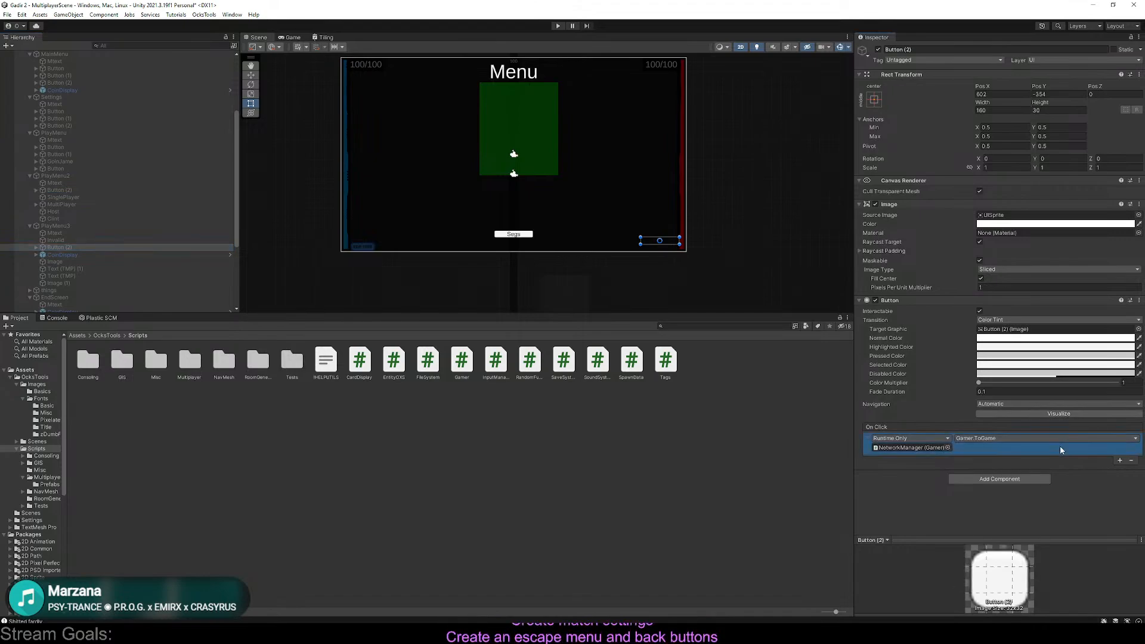
pyautogui.click(1014, 404)
pyautogui.click(991, 410)
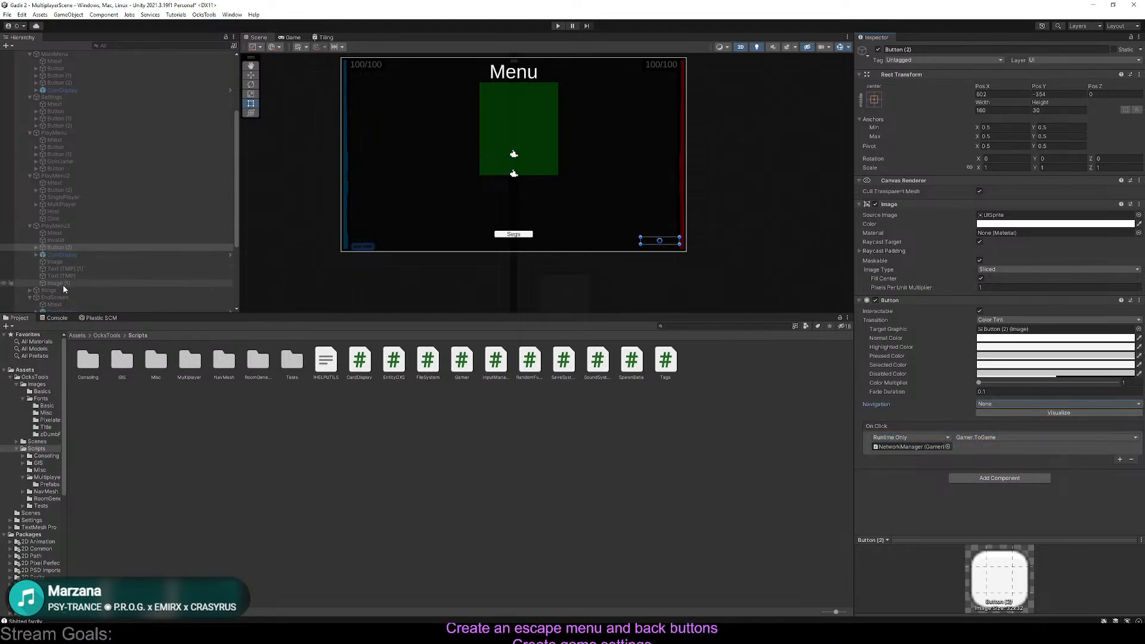
# Set the Navigation of the EndScreen's Button to None and clear the button selection
pyautogui.scroll(-3, 58, 288)
pyautogui.click(69, 267)
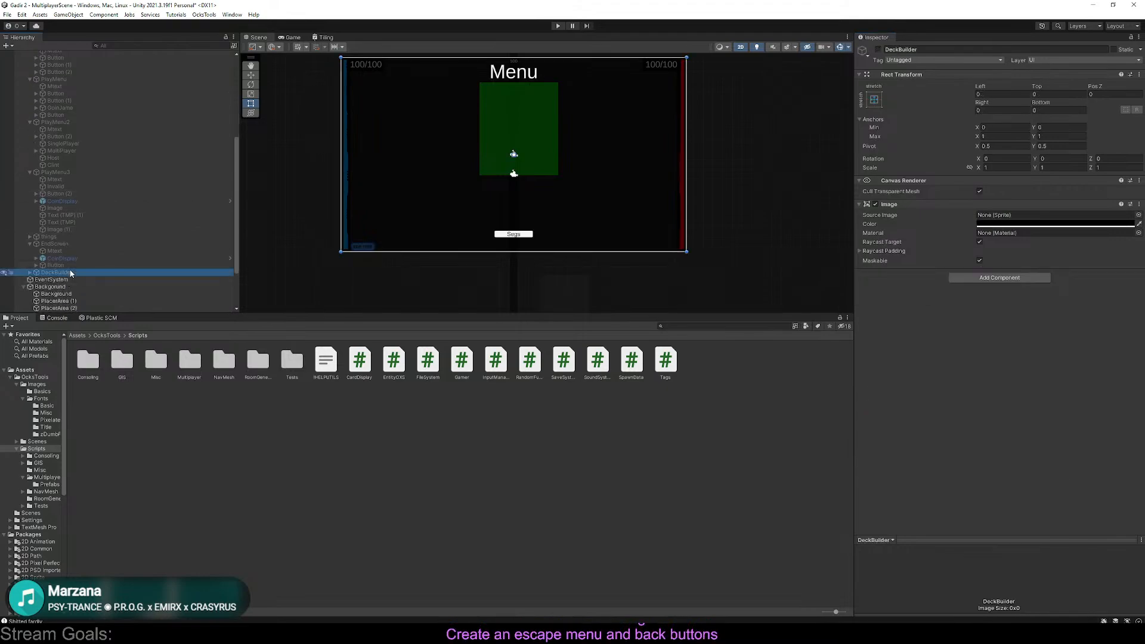
pyautogui.click(1030, 405)
pyautogui.click(990, 408)
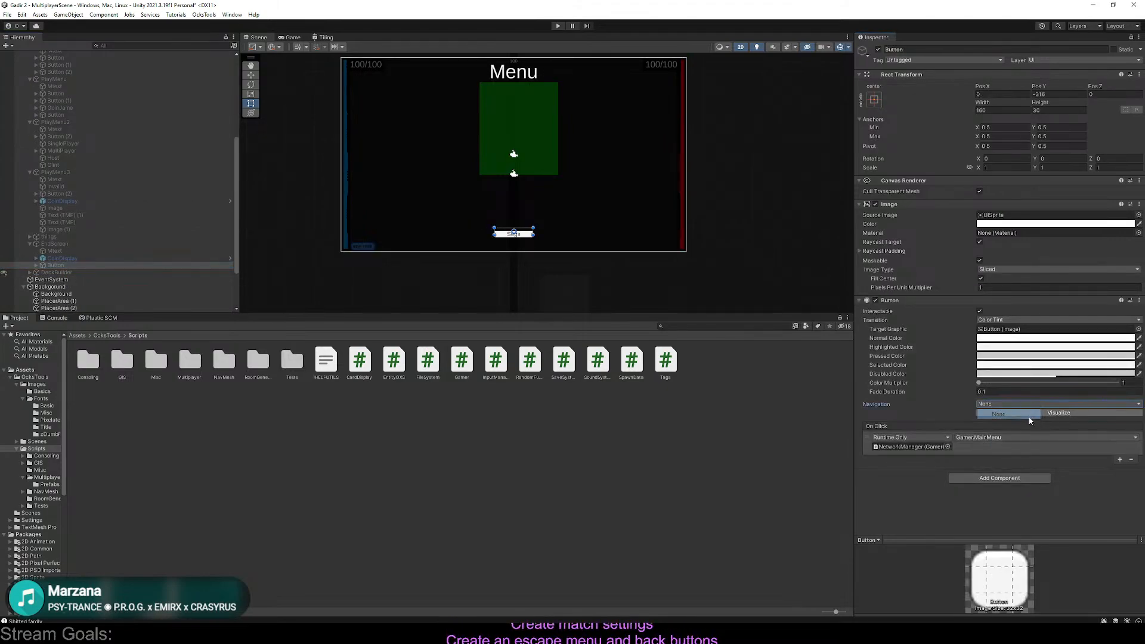
pyautogui.click(987, 392)
pyautogui.click(985, 403)
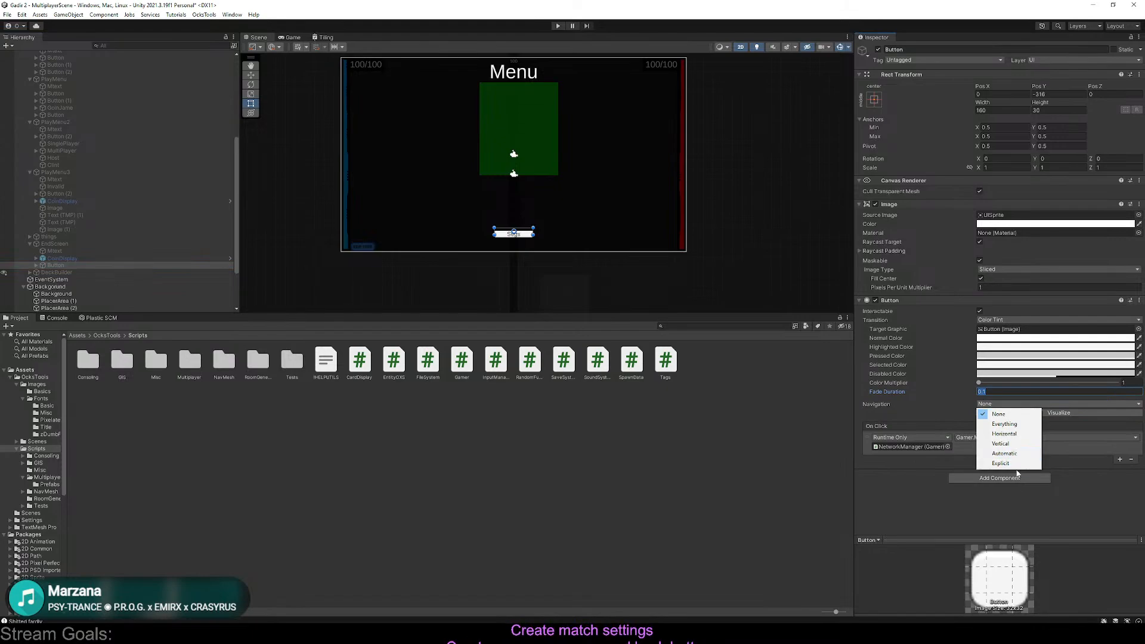
pyautogui.click(991, 410)
pyautogui.click(991, 407)
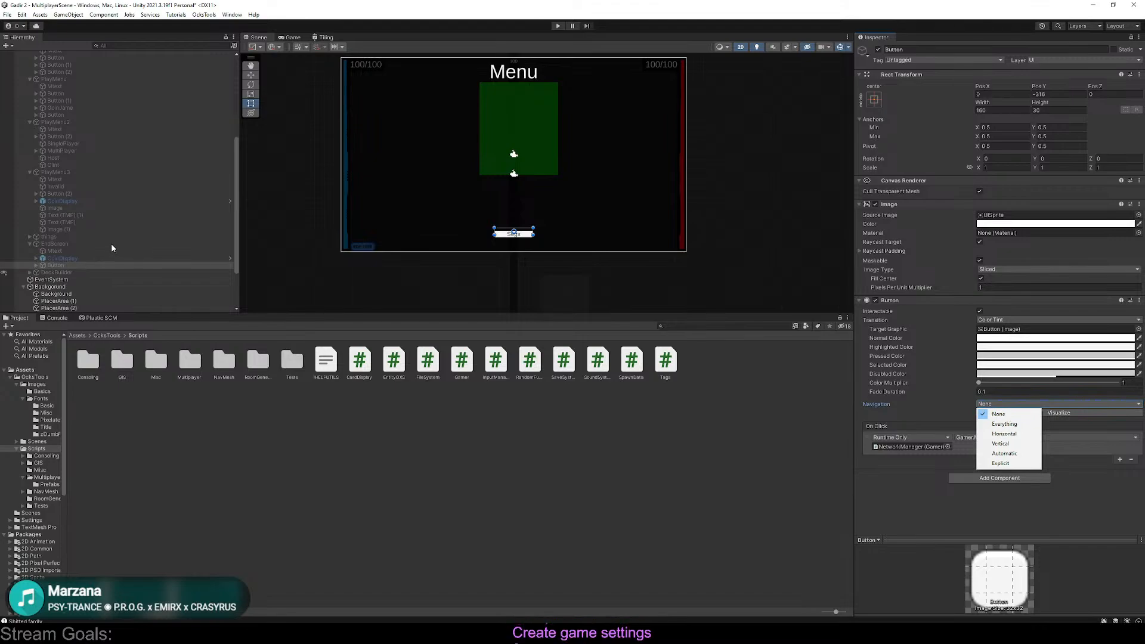
pyautogui.click(543, 111)
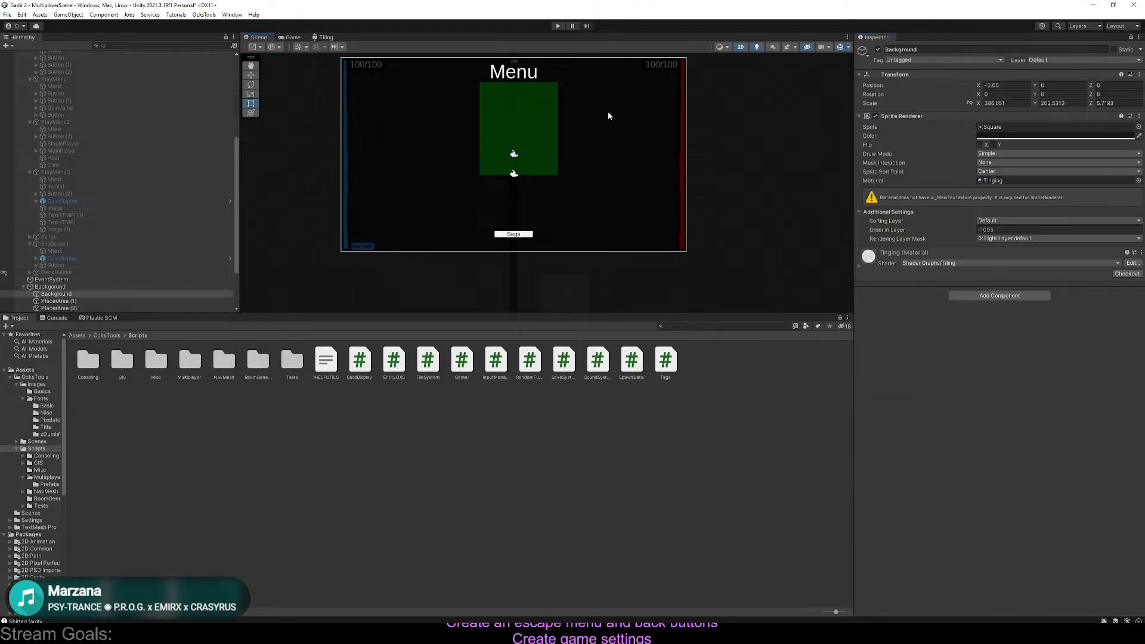
# Run the game, start a match through Play Game and Play Lol with the preselected deck, and stop play mode
pyautogui.click(558, 26)
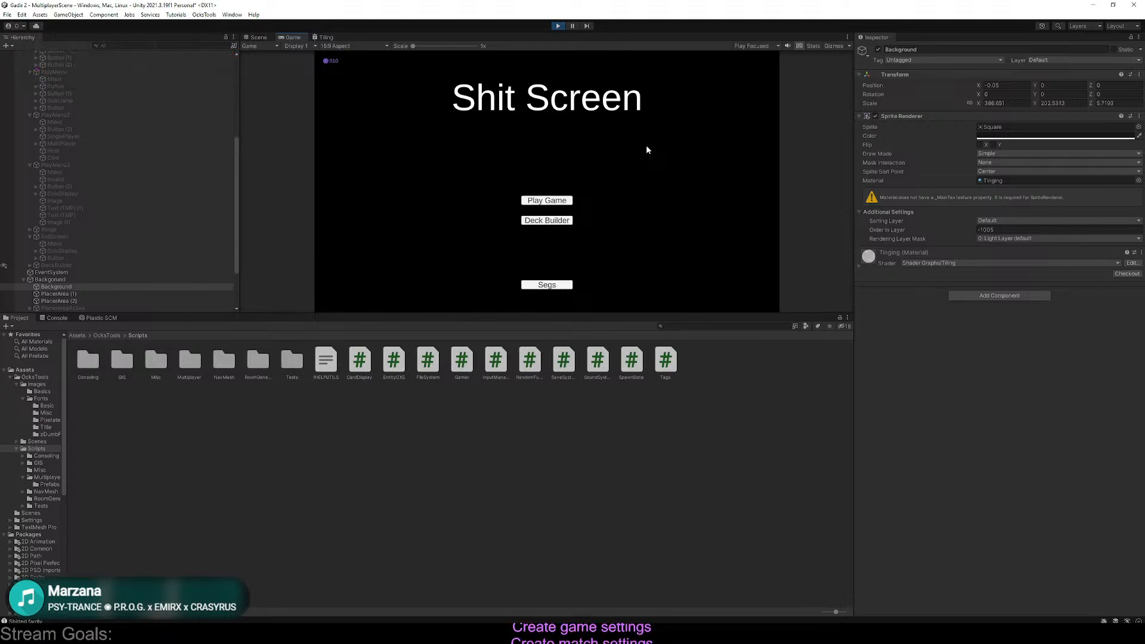
pyautogui.click(536, 201)
pyautogui.click(520, 198)
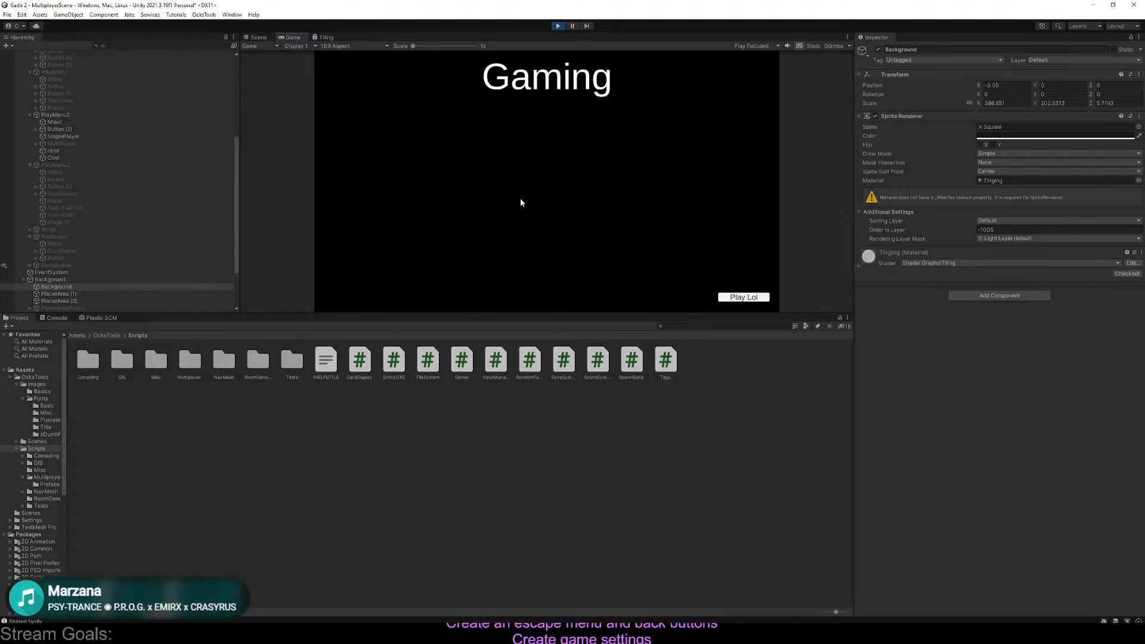
pyautogui.click(744, 298)
pyautogui.click(743, 297)
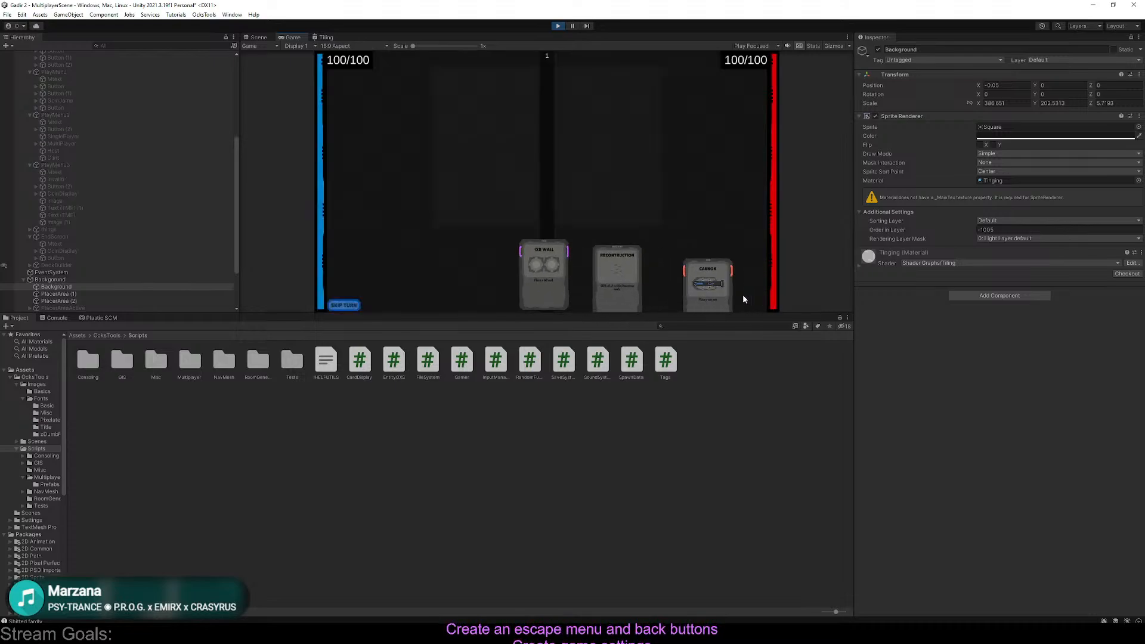
pyautogui.click(556, 26)
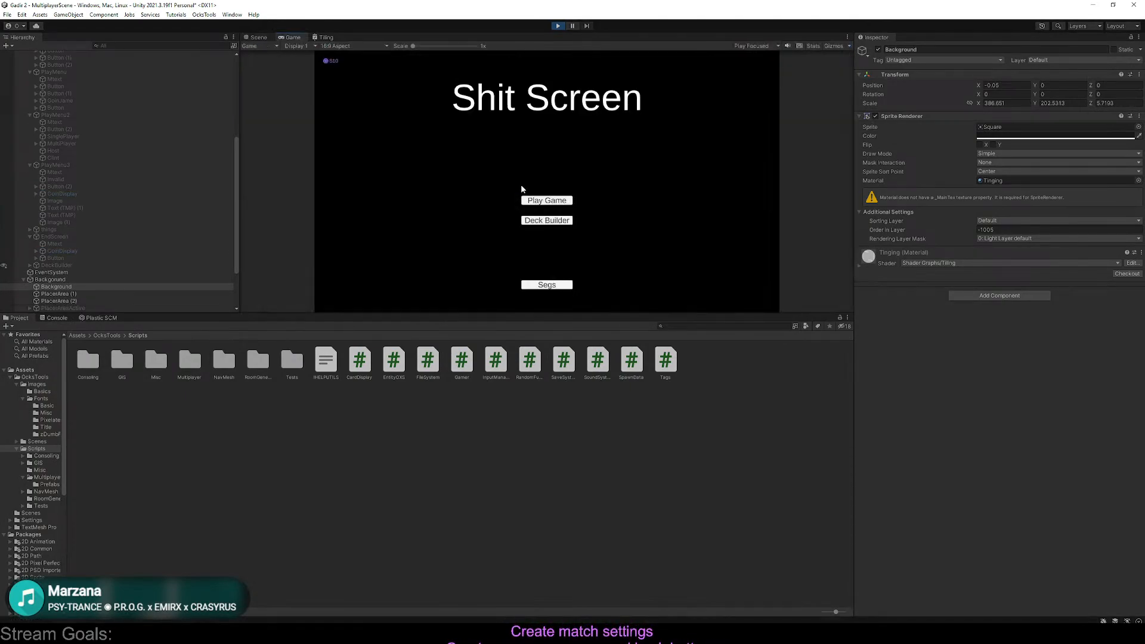
# In a new test run, go to the deck selection screen, cycle forward through the decks in a maximized game view, and stop play mode
pyautogui.click(546, 201)
pyautogui.click(512, 198)
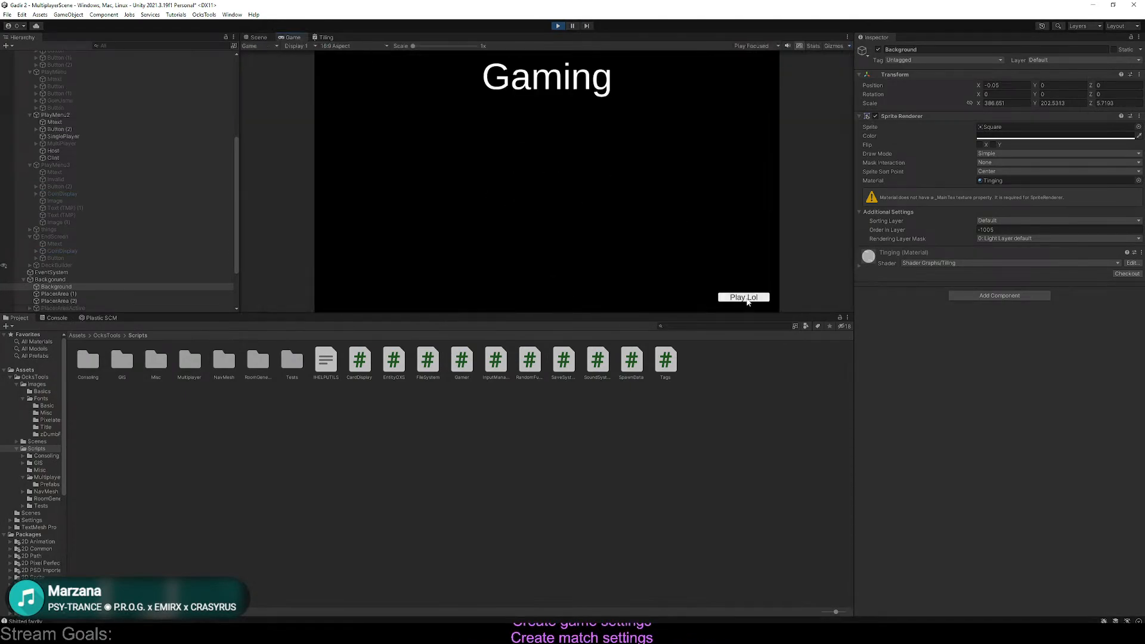
pyautogui.click(746, 298)
pyautogui.click(608, 180)
pyautogui.click(608, 181)
pyautogui.click(609, 180)
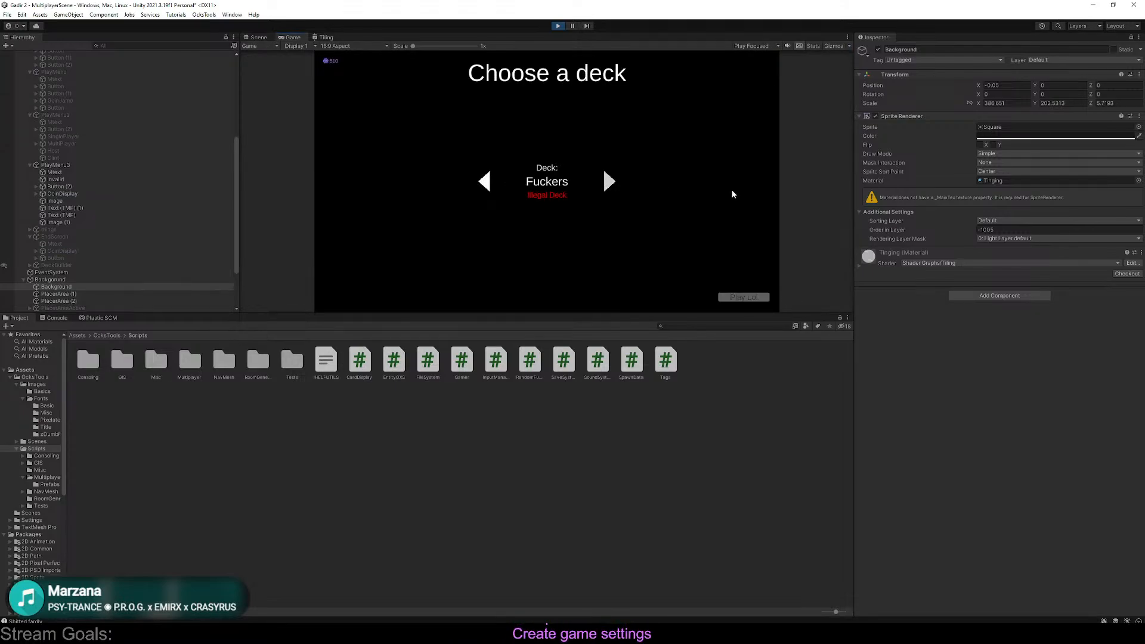
pyautogui.doubleClick(286, 36)
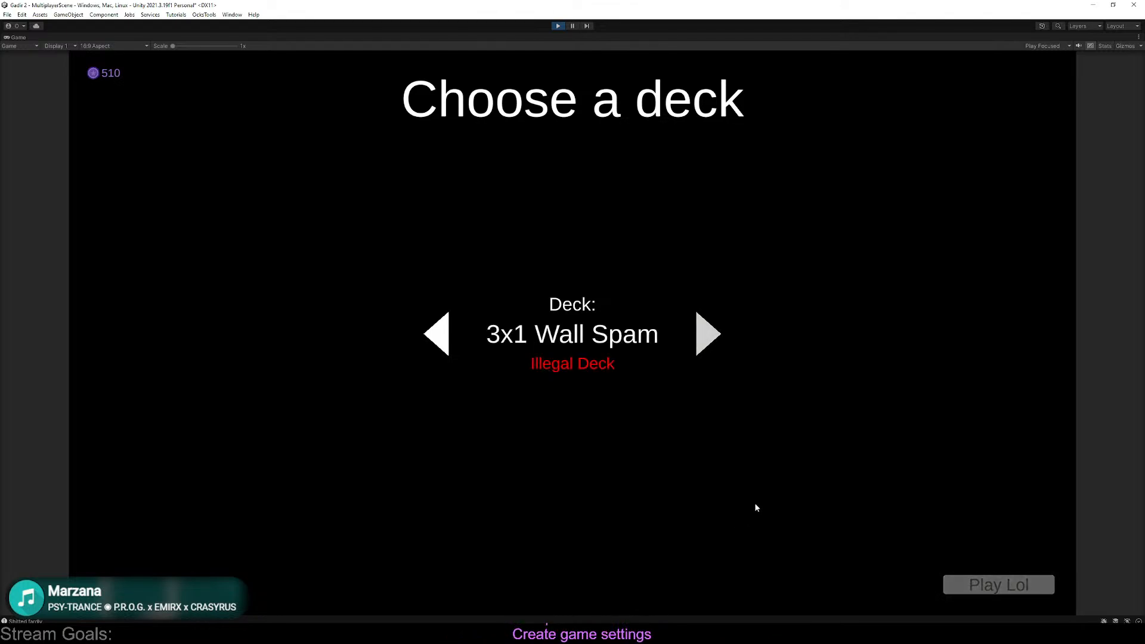
pyautogui.click(559, 25)
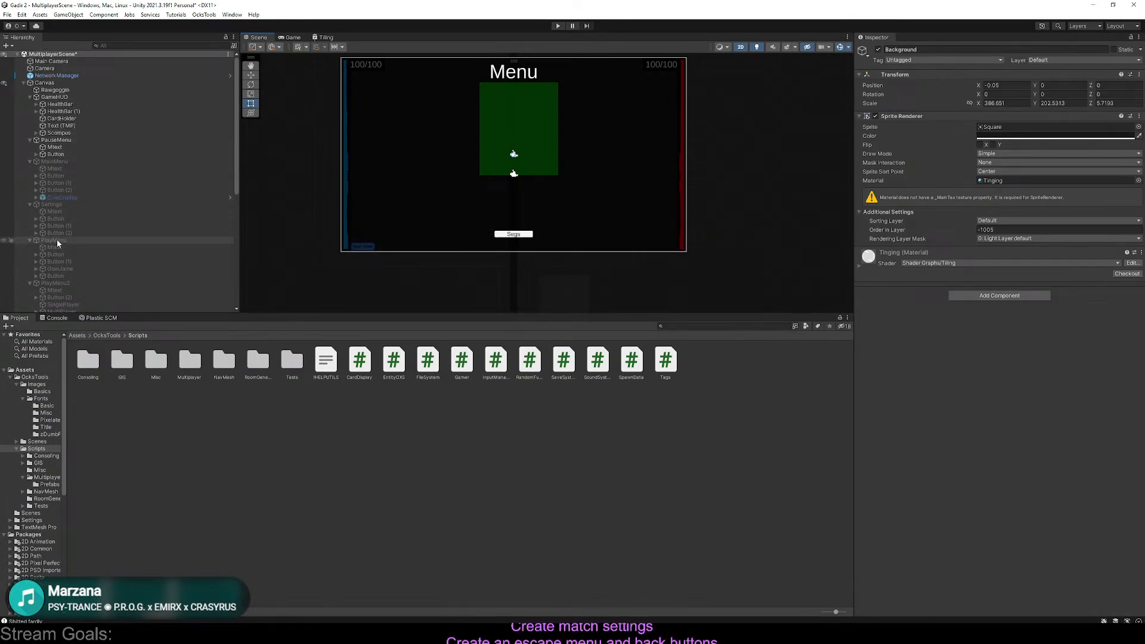
# Temporarily activate PlayMenu2 to preview it in the scene, and deactivate it again
pyautogui.click(61, 284)
pyautogui.click(878, 50)
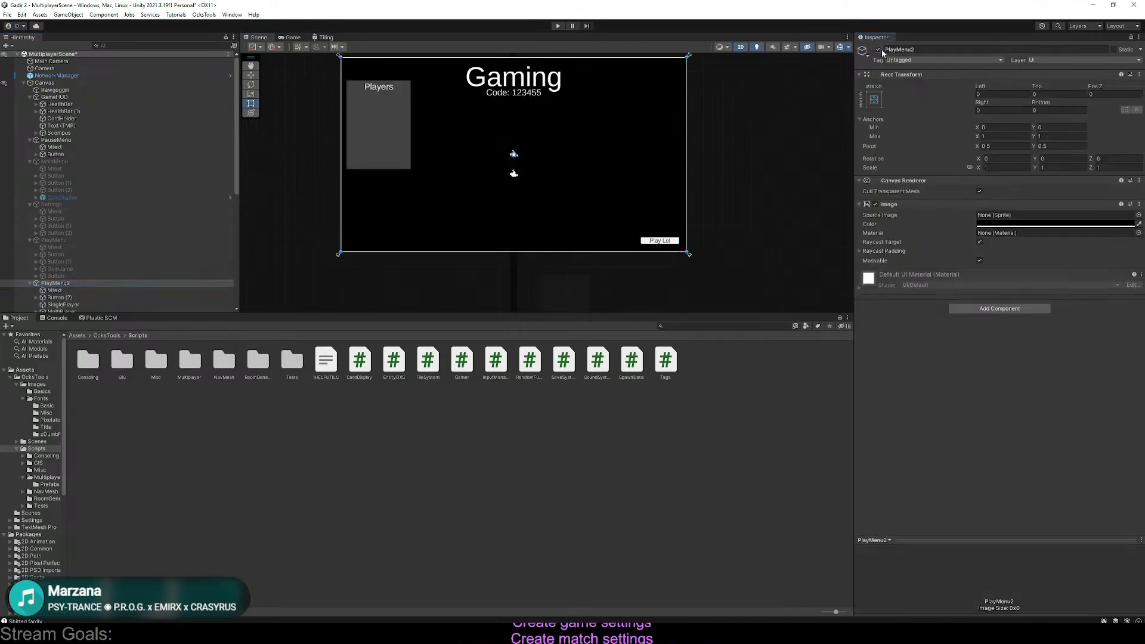
pyautogui.click(877, 50)
# Inspect PlayMenu3 and its Button (2) and Text (TMP) (1) to find the objects acting as deck arrows
pyautogui.scroll(-2, 120, 274)
pyautogui.click(124, 278)
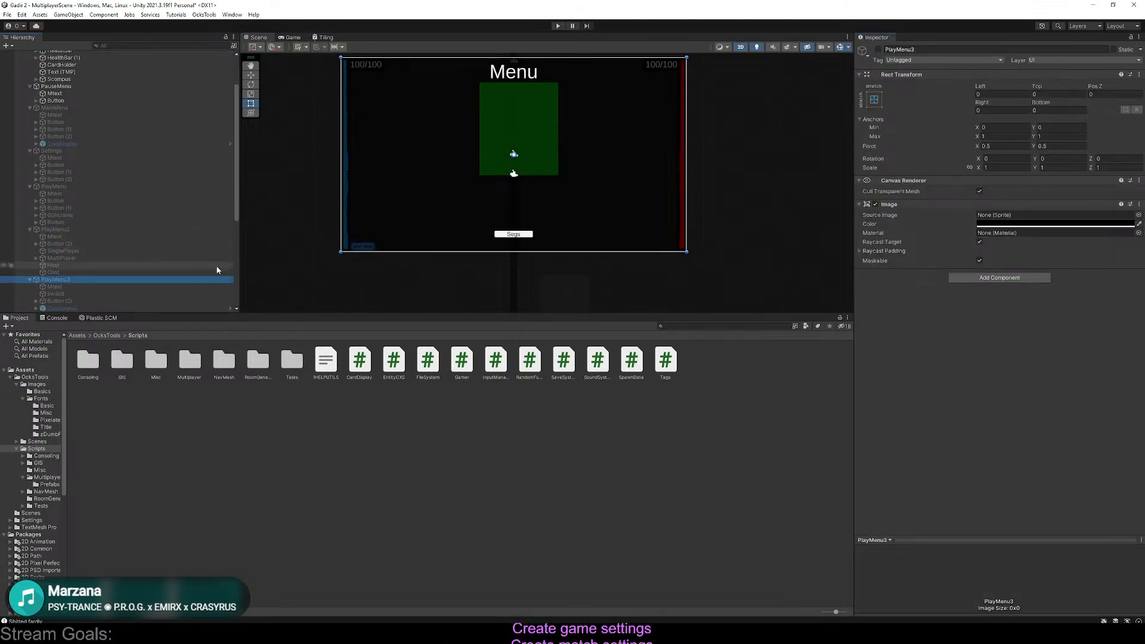
pyautogui.scroll(-1, 209, 270)
pyautogui.scroll(-1, 102, 296)
pyautogui.click(98, 248)
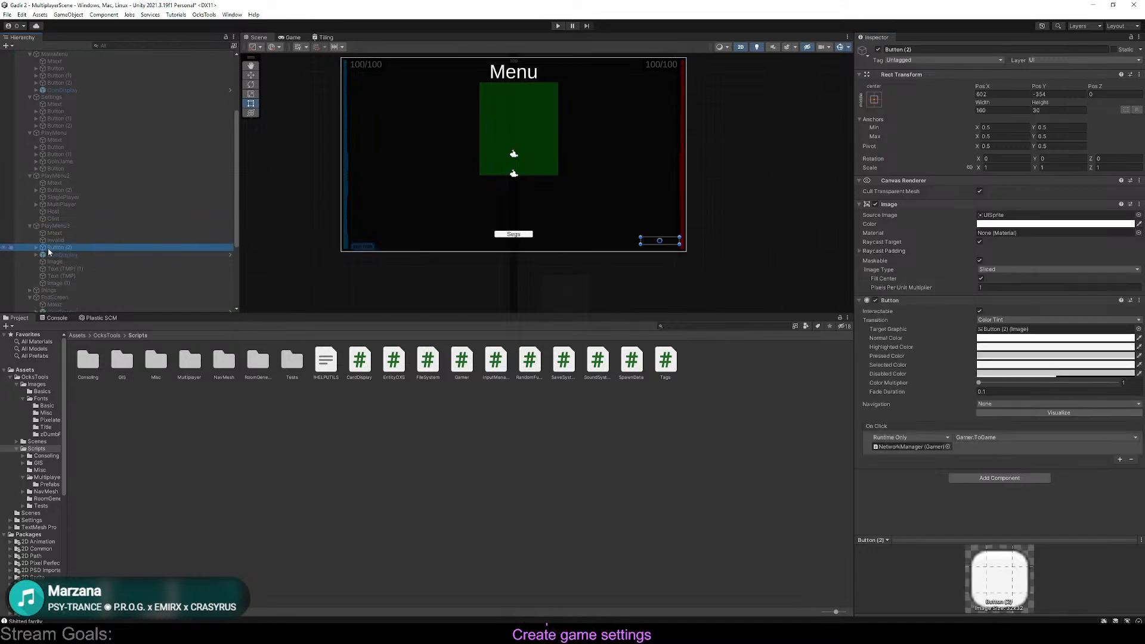
pyautogui.click(37, 247)
pyautogui.click(36, 248)
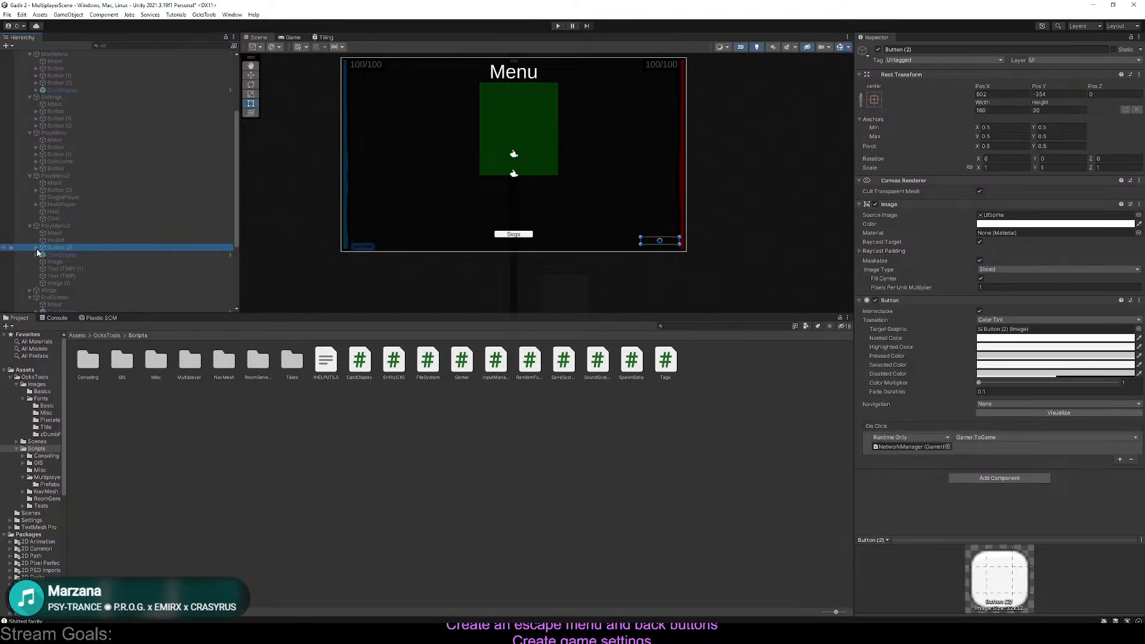
pyautogui.click(56, 269)
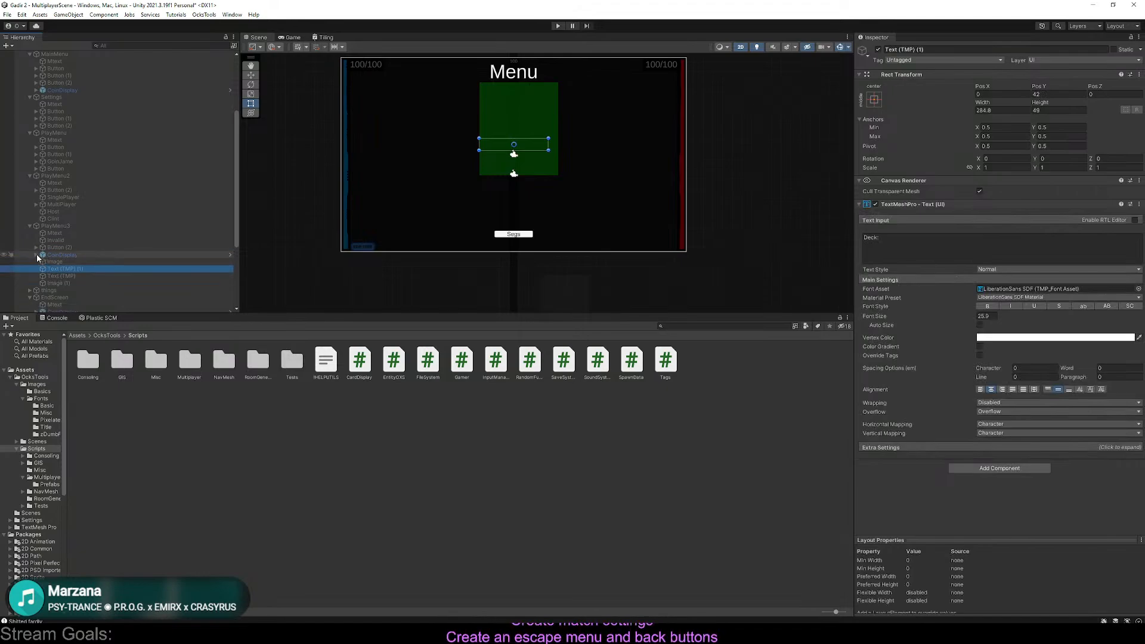
# Activate PlayMenu3 and set Navigation to None on both deck arrow buttons, Image and Image (1)
pyautogui.click(66, 227)
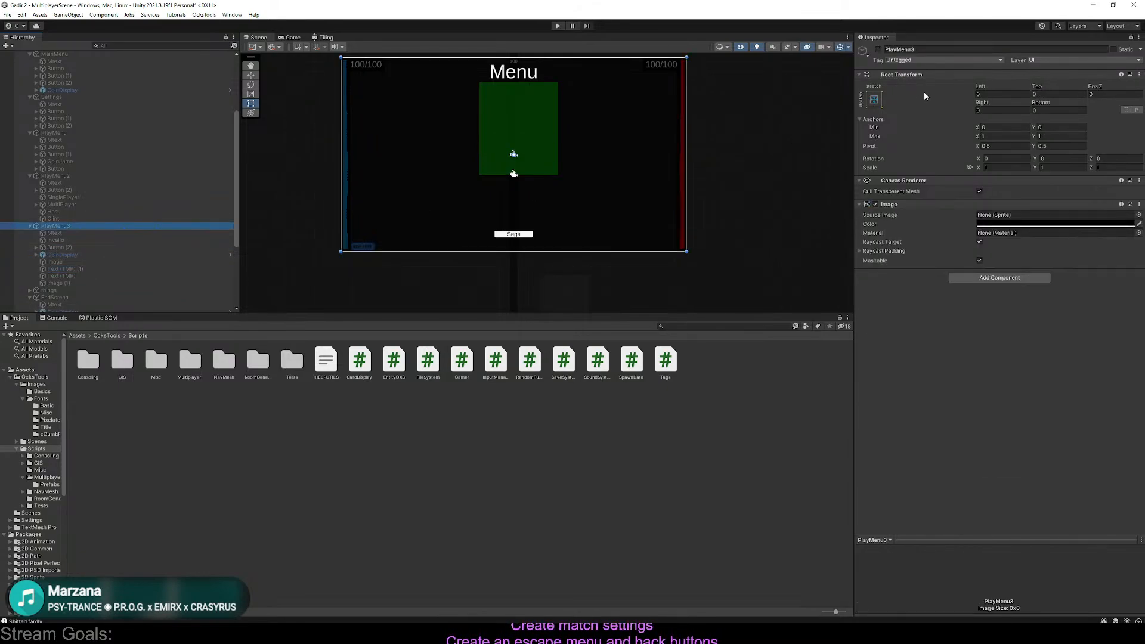
pyautogui.click(878, 50)
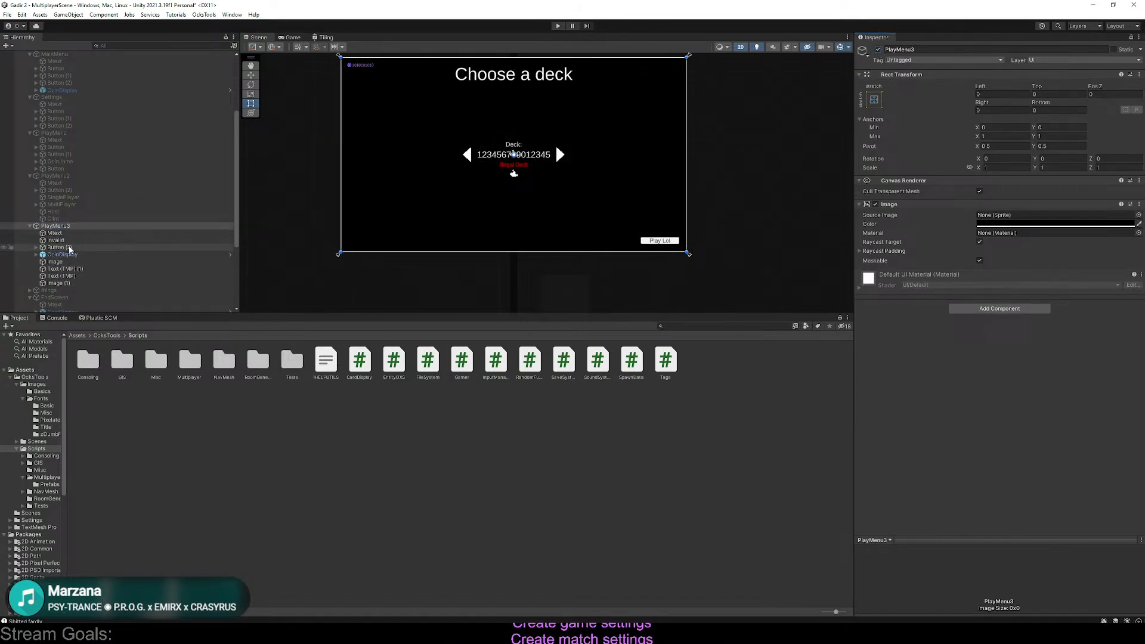
pyautogui.click(37, 248)
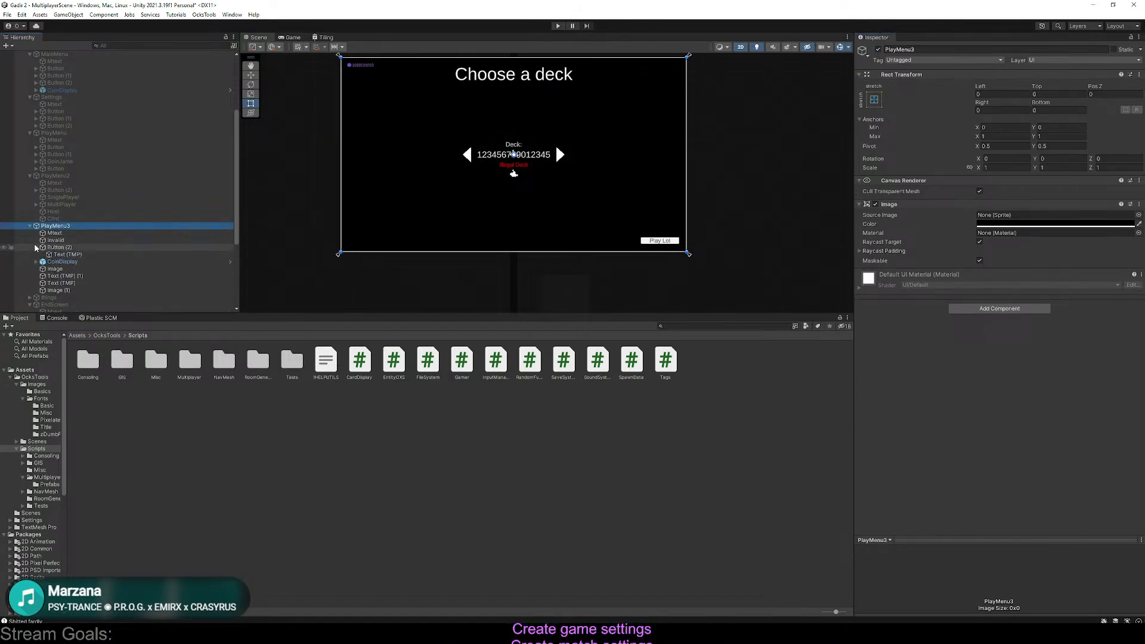
pyautogui.click(466, 154)
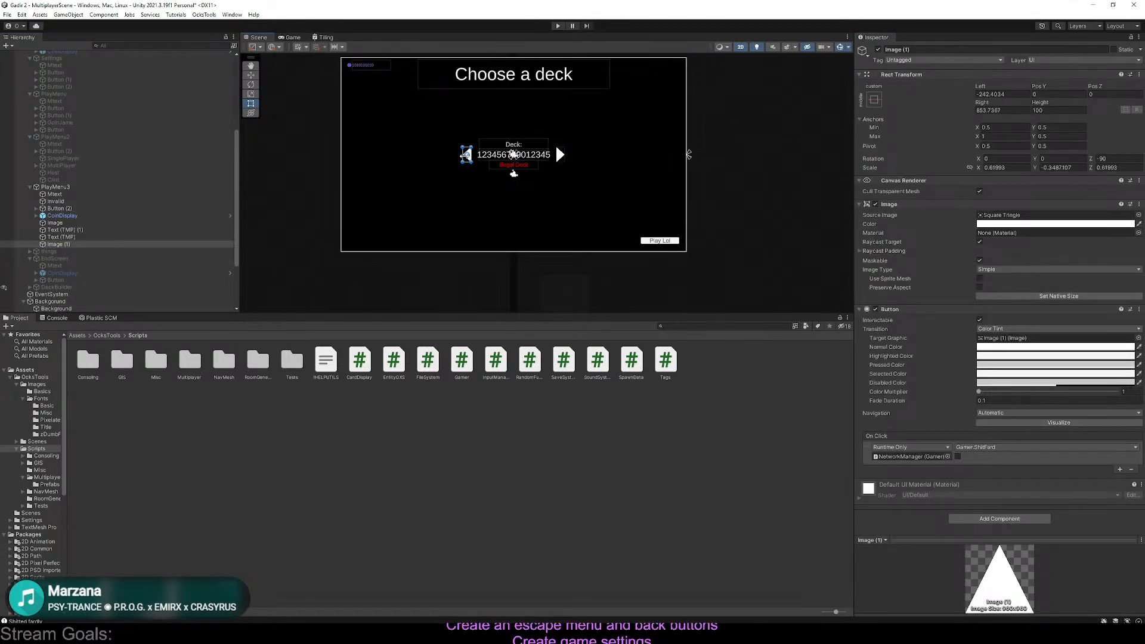
pyautogui.keyDown('ctrl'); pyautogui.click(55, 223); pyautogui.keyUp('ctrl')
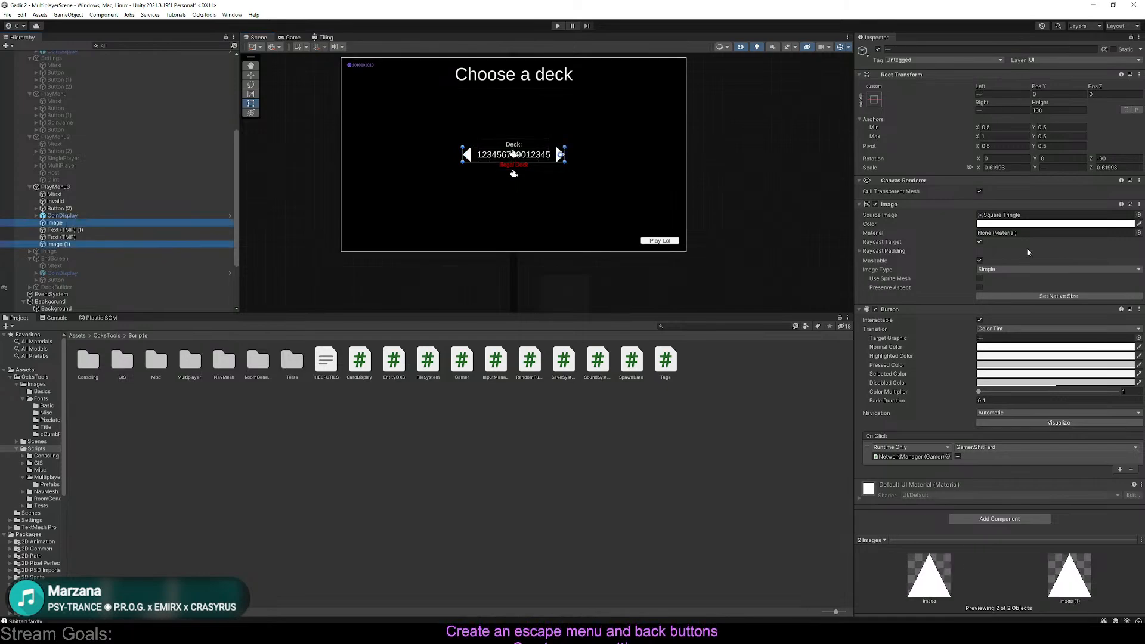
pyautogui.click(1014, 412)
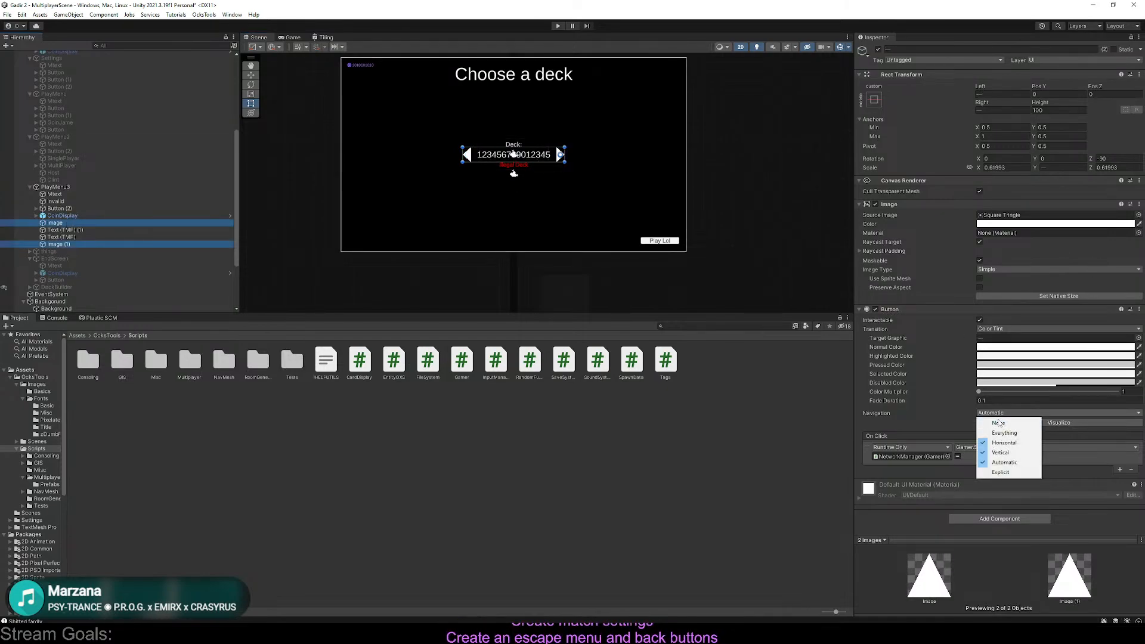
pyautogui.click(425, 458)
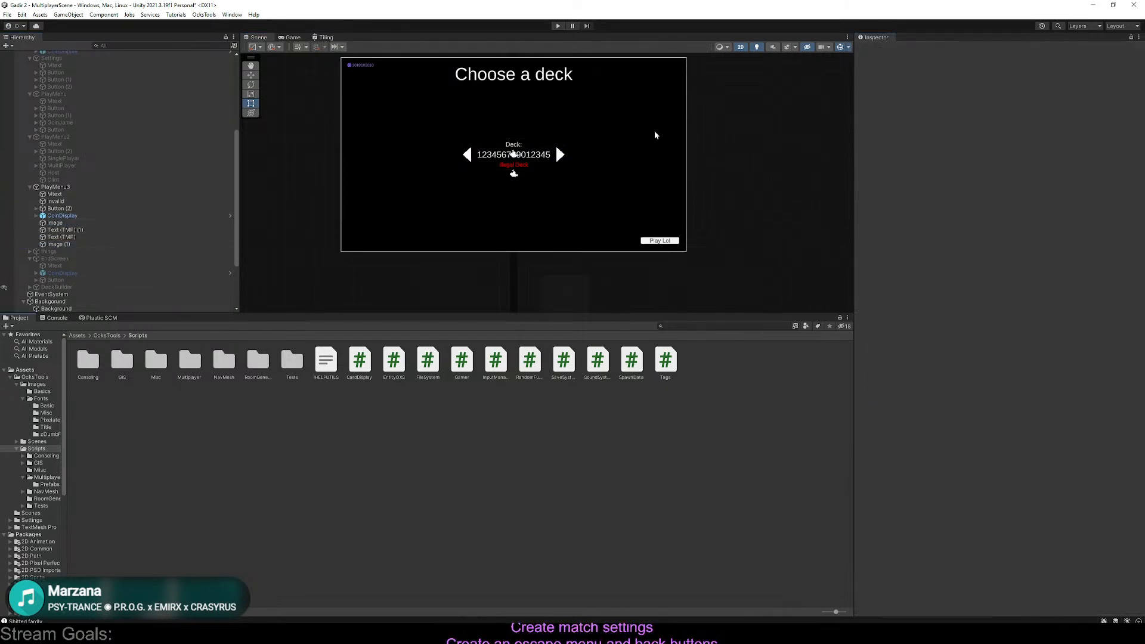
# Select NetworkManager, open the Card2 prefab from the Multiplayer Prefabs folder to check its Button navigation setting, and return to the scene
pyautogui.scroll(5, 143, 167)
pyautogui.click(83, 75)
pyautogui.scroll(-5, 79, 120)
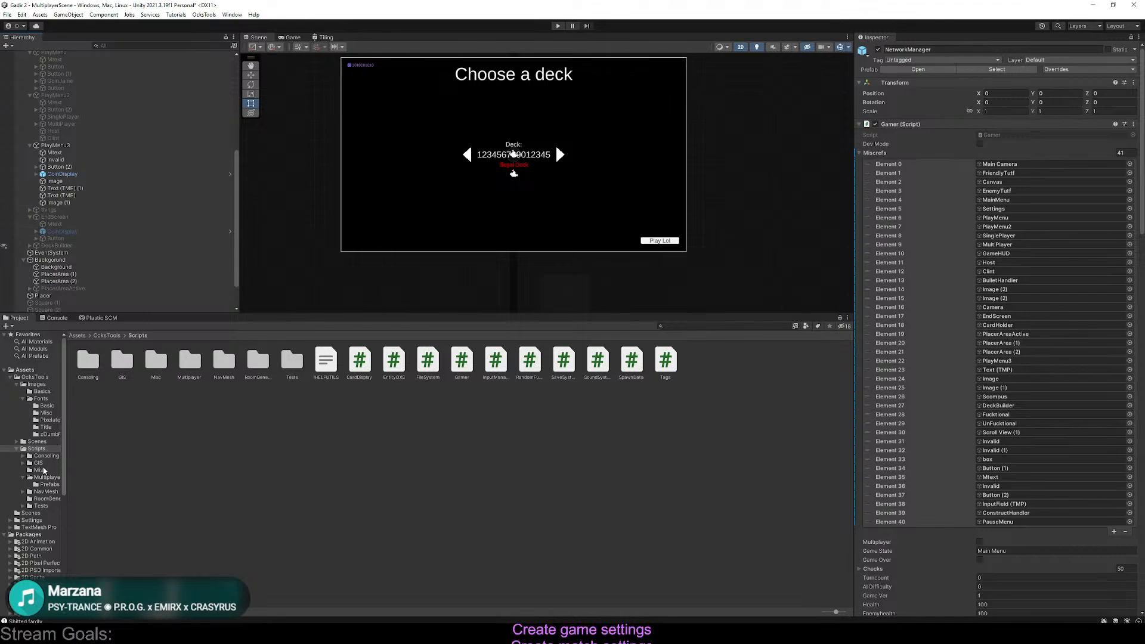
pyautogui.click(39, 470)
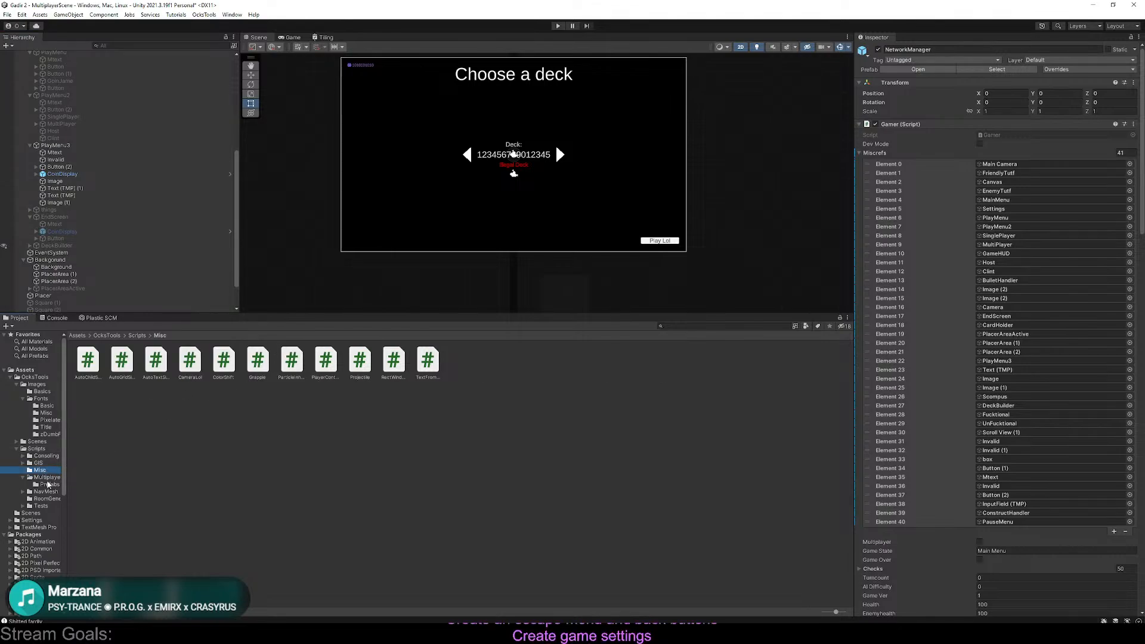
pyautogui.click(48, 484)
pyautogui.doubleClick(121, 360)
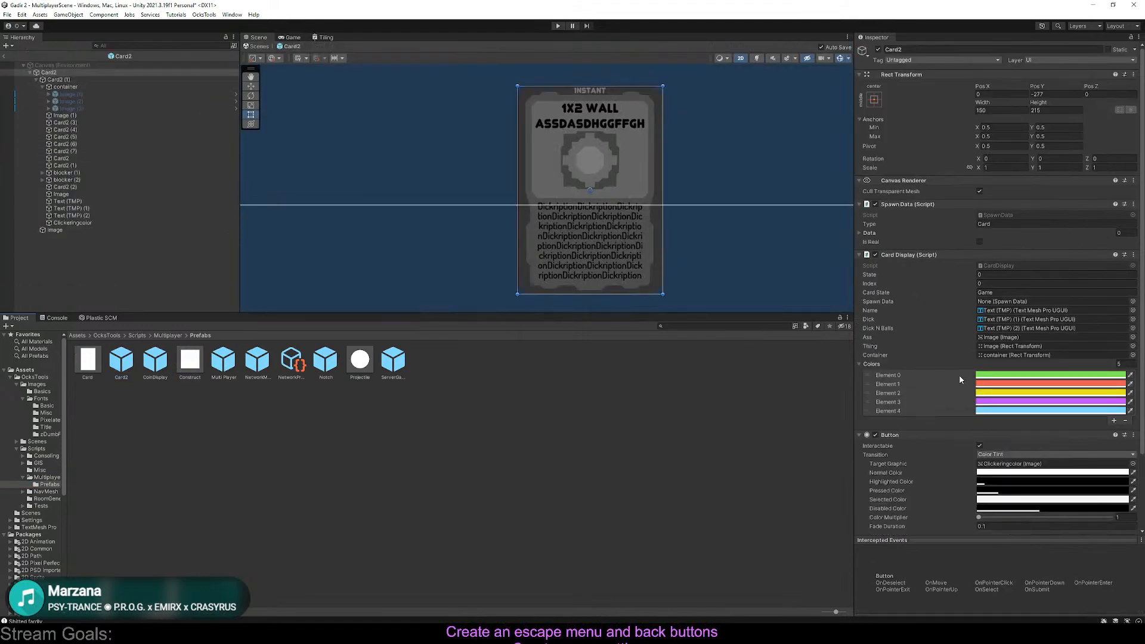
pyautogui.scroll(-3, 1000, 418)
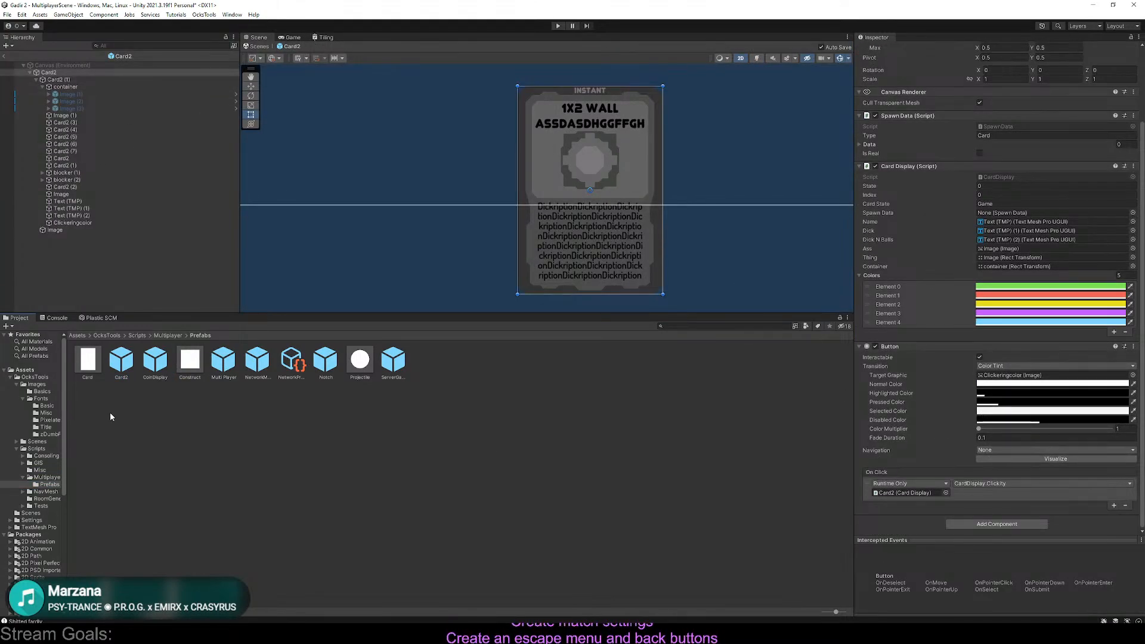
pyautogui.click(3, 56)
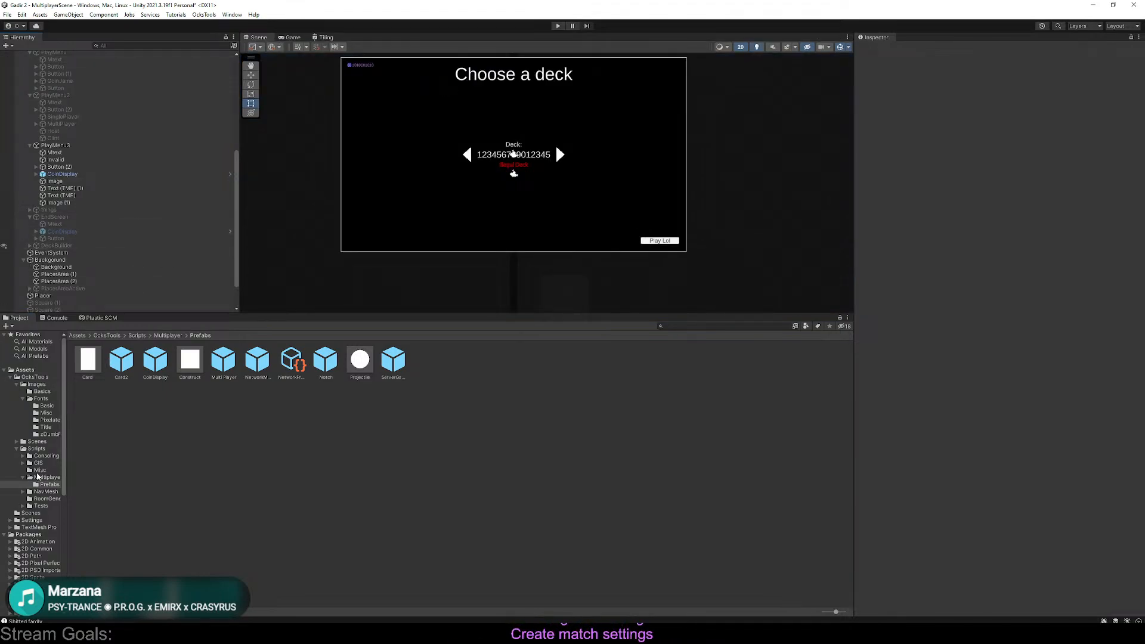
# Deactivate PlayMenu3 in the scene
pyautogui.click(38, 477)
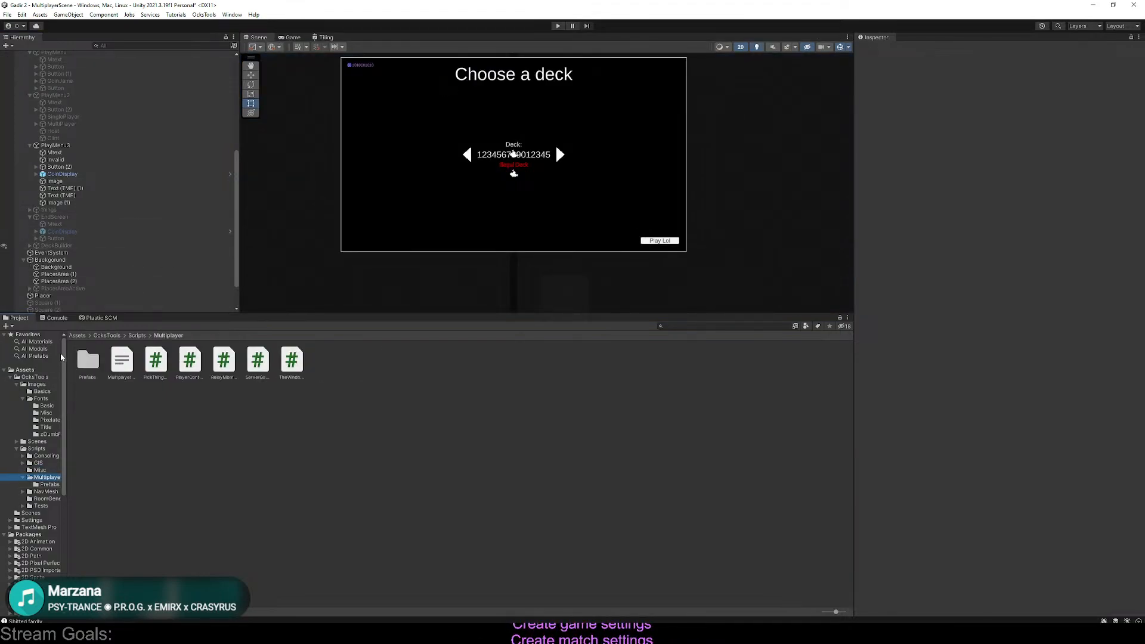
pyautogui.scroll(4, 69, 229)
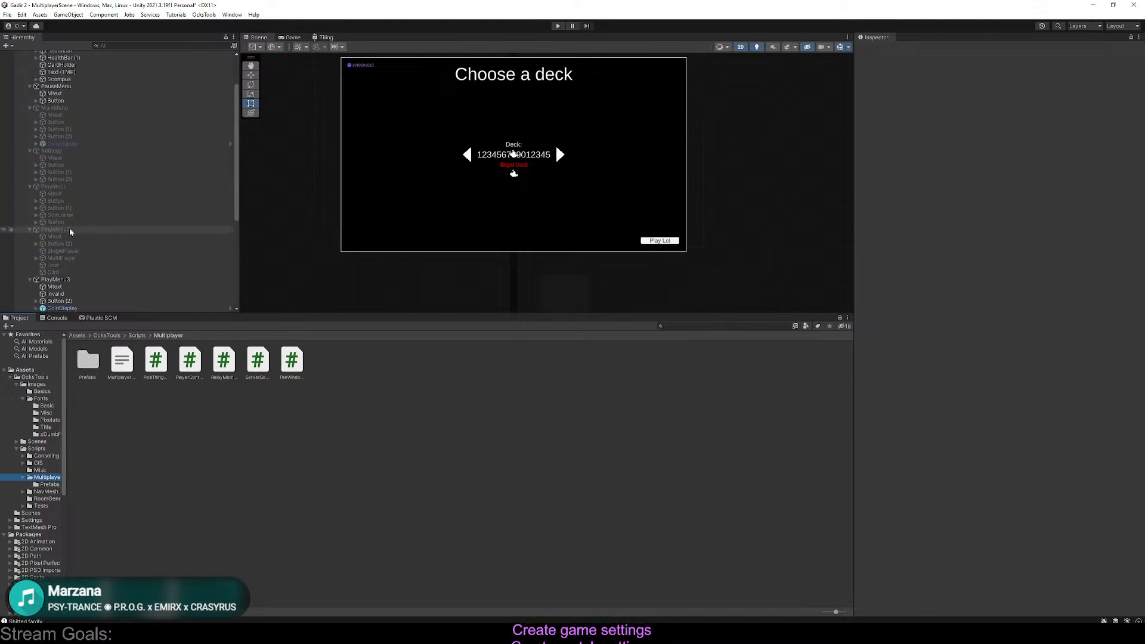
pyautogui.click(89, 226)
pyautogui.click(878, 48)
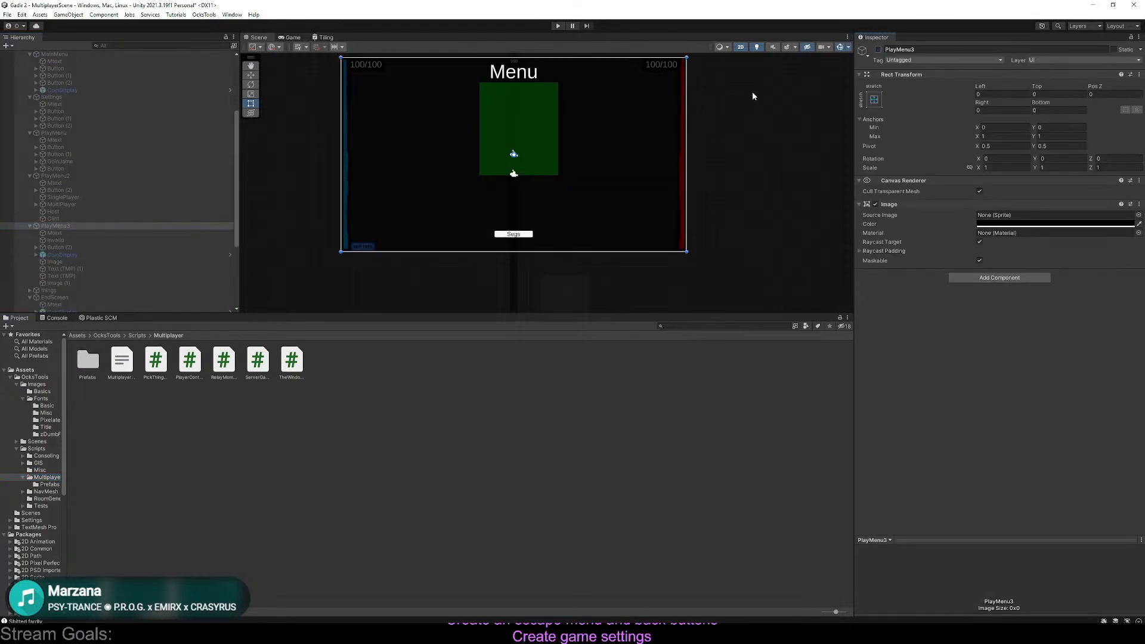
# Activate DeckBuilder and probe the area beside the Illegal Deck text for the deck selector controls
pyautogui.scroll(-2, 23, 255)
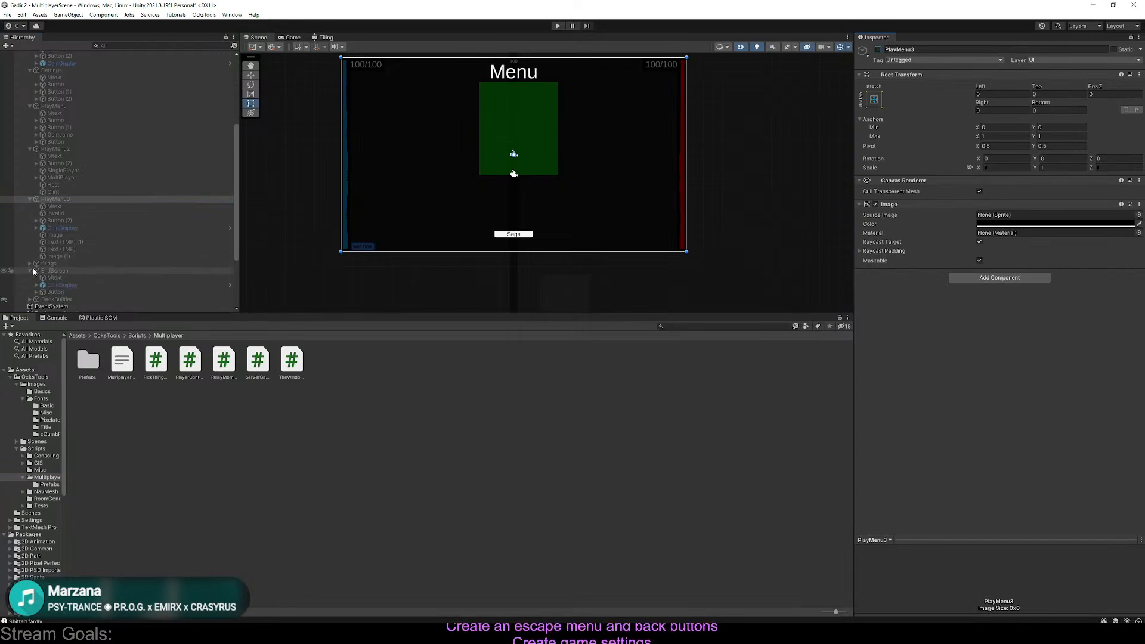
pyautogui.scroll(-2, 32, 268)
pyautogui.click(54, 272)
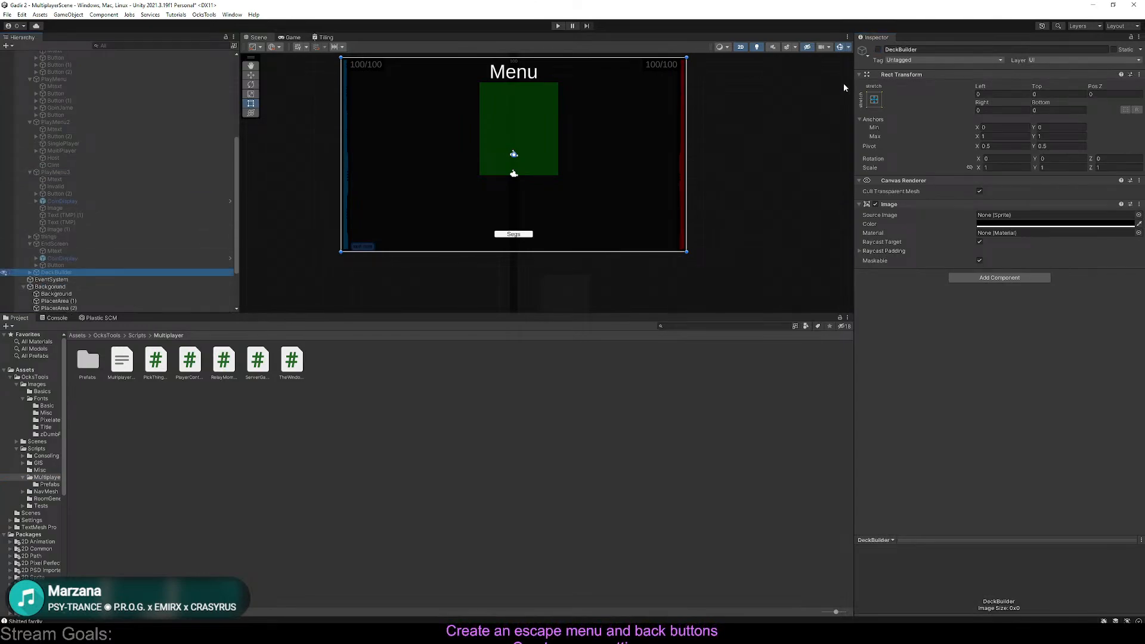
pyautogui.click(878, 49)
pyautogui.scroll(2, 566, 115)
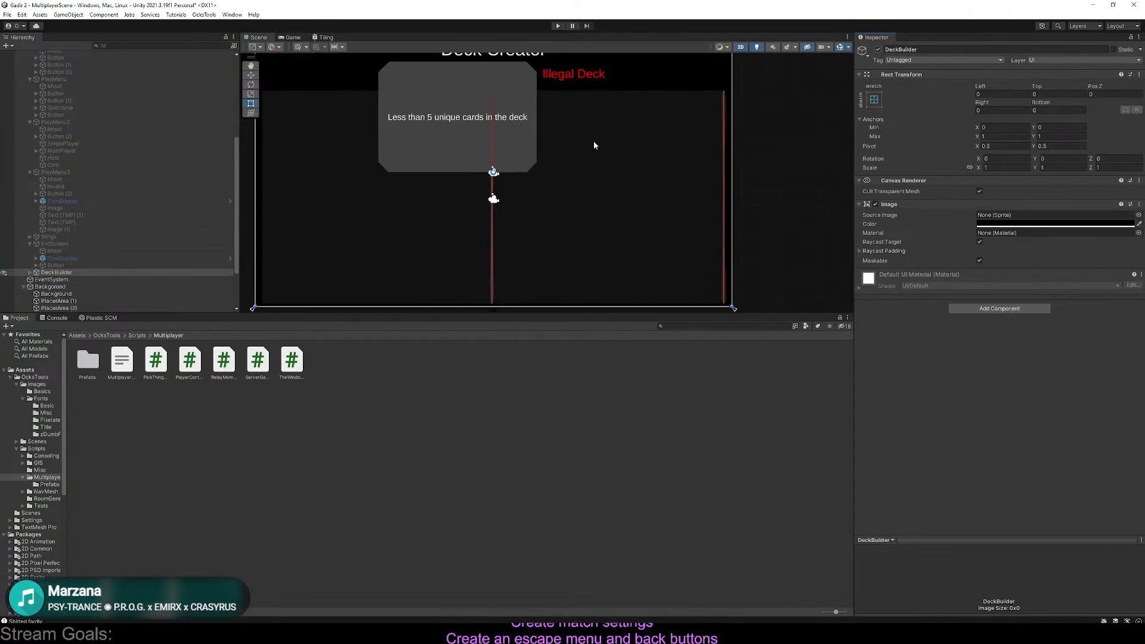
pyautogui.moveTo(593, 143); pyautogui.dragTo(436, 316, button='middle')
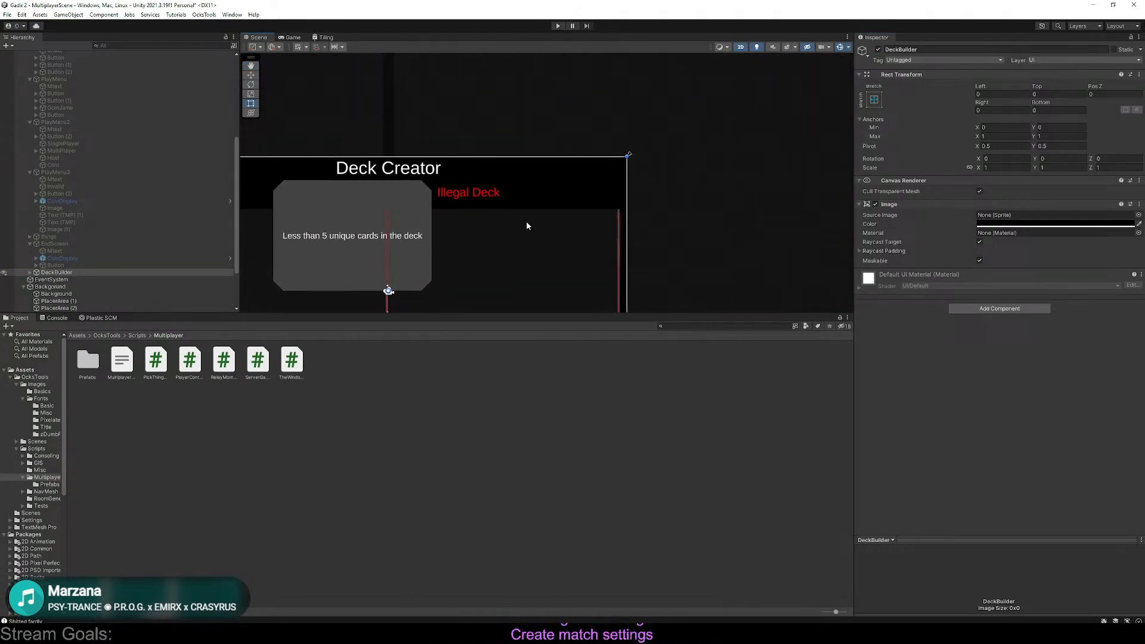
pyautogui.click(522, 199)
pyautogui.click(561, 198)
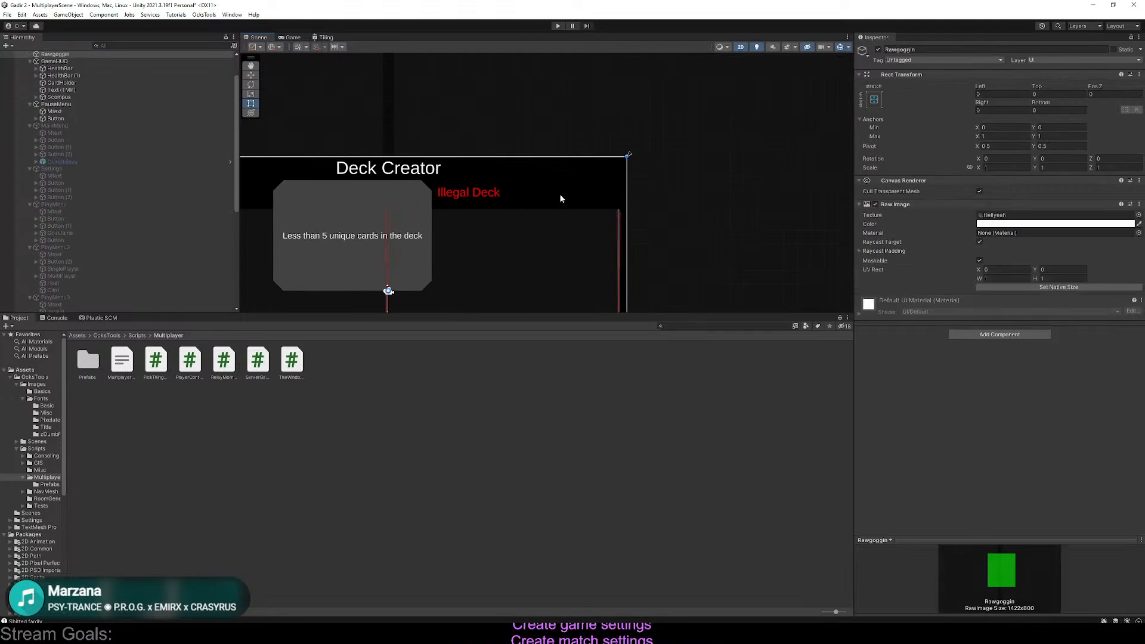
pyautogui.click(561, 198)
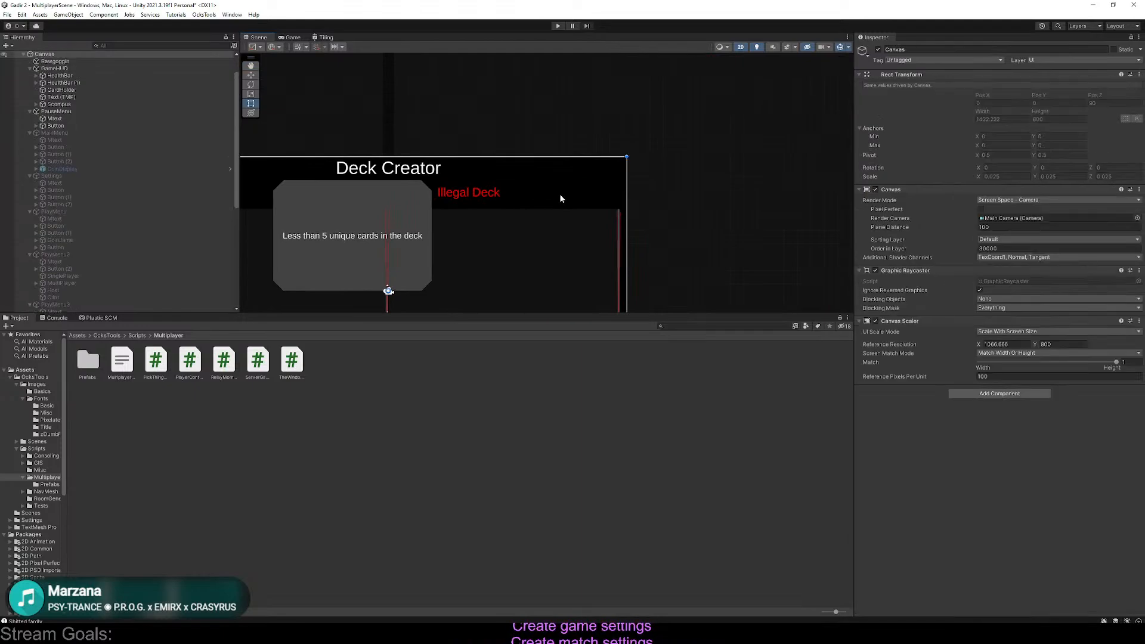
# Run the game to view the Deck Creator screen's deck selector controls, and stop play mode
pyautogui.click(558, 26)
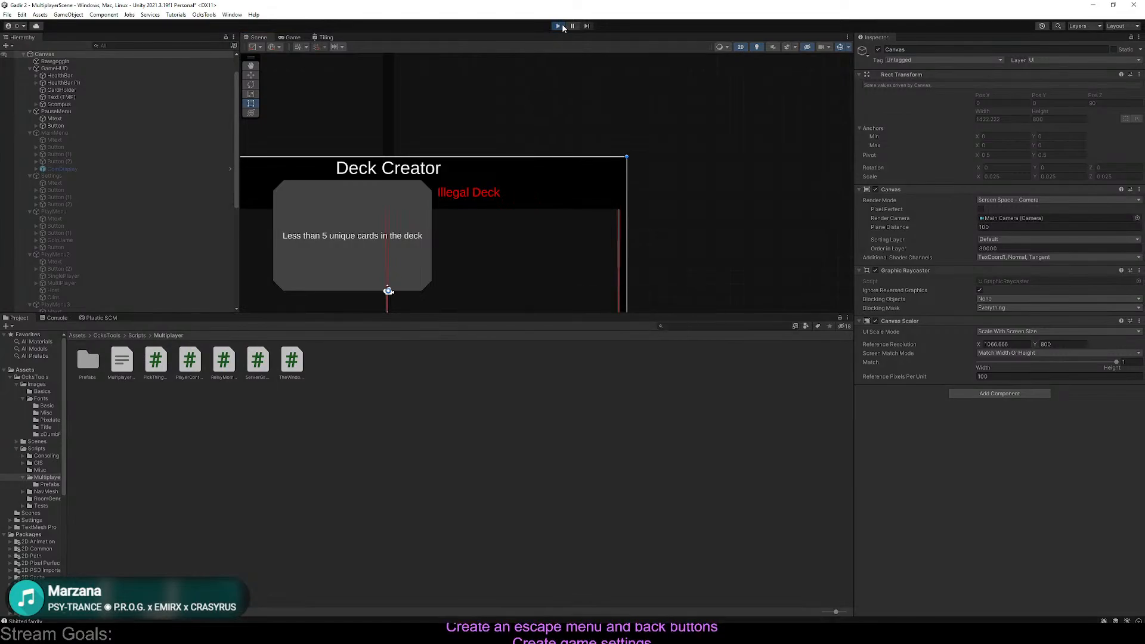
pyautogui.click(546, 219)
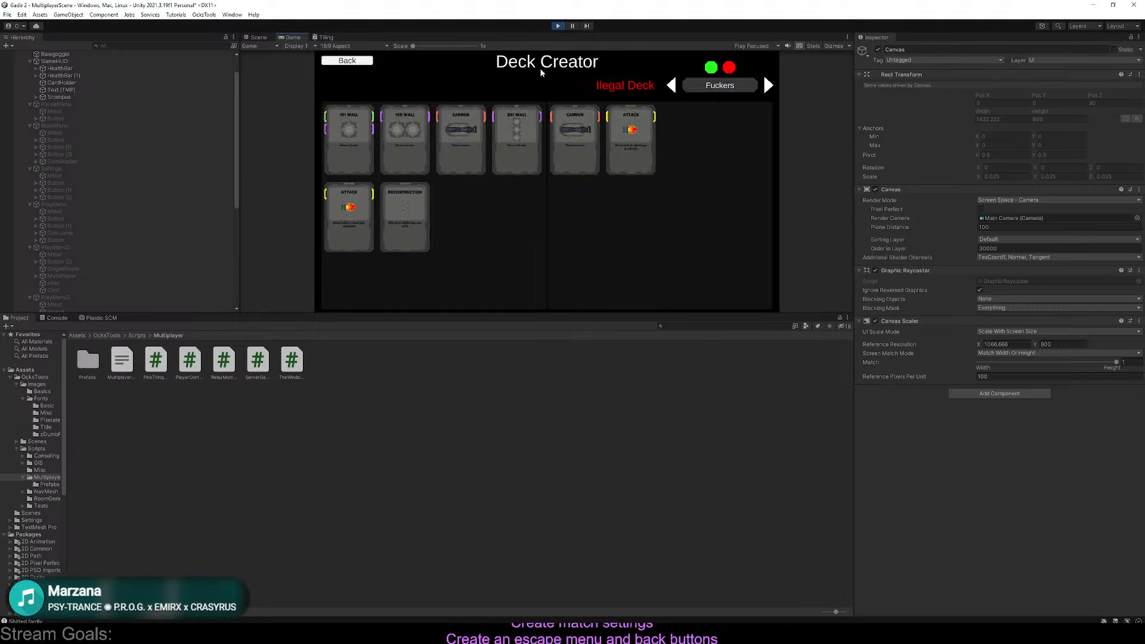
pyautogui.click(557, 26)
# Under DeckBuilder's Text (TMP) (2), set Navigation to None on Image, Image (1), Button and Button (1)
pyautogui.scroll(-10, 137, 242)
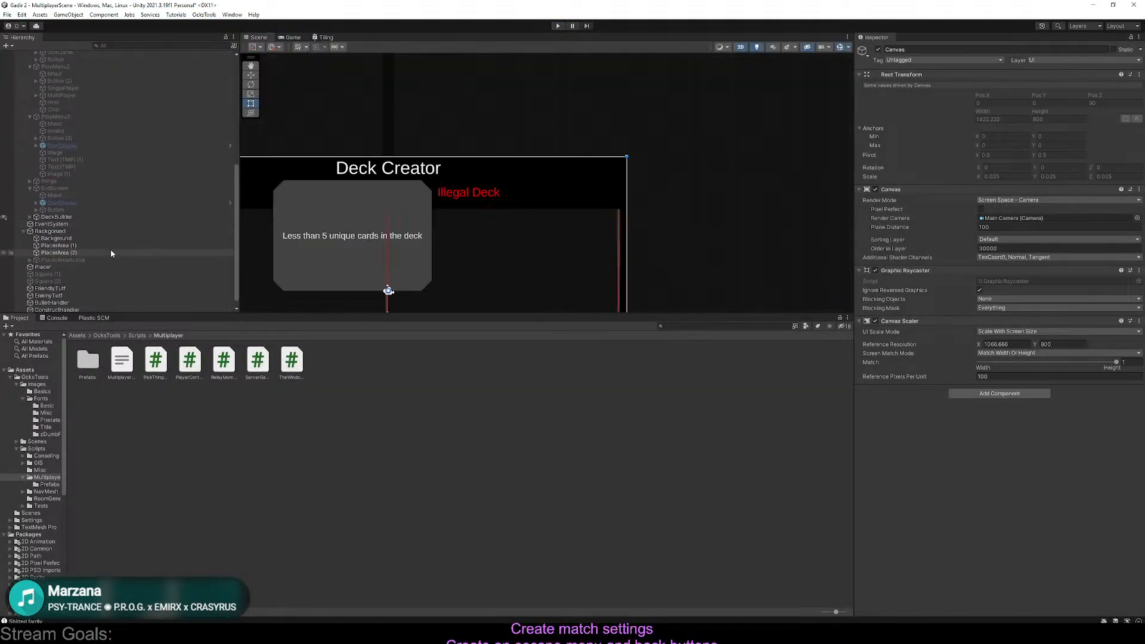
pyautogui.click(30, 217)
pyautogui.click(57, 225)
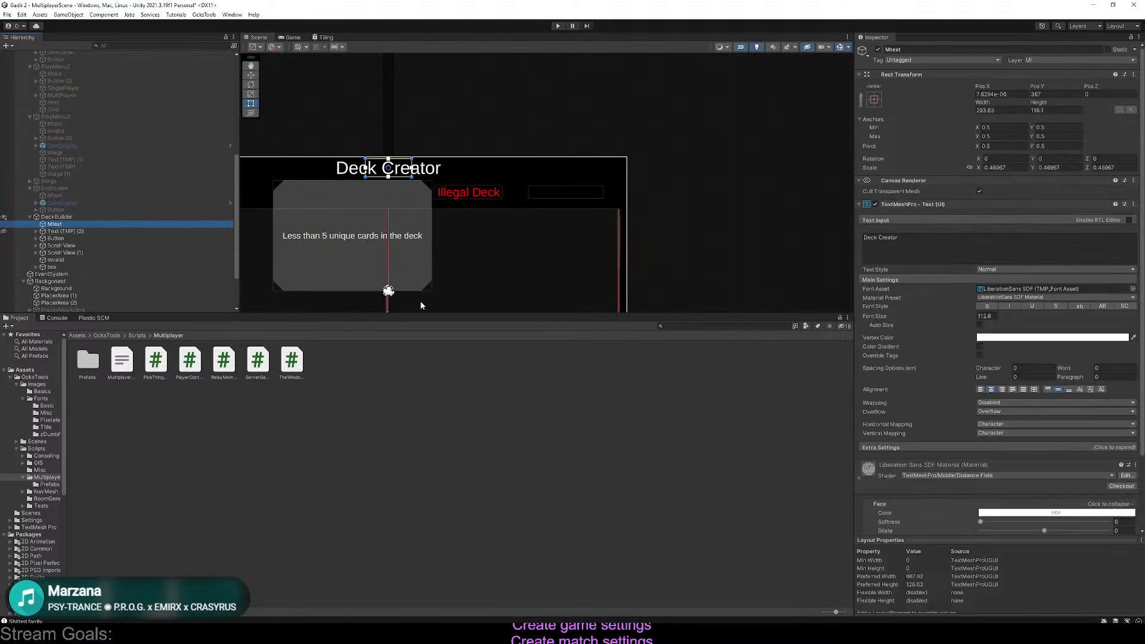
pyautogui.press('Down')
pyautogui.press('Down')
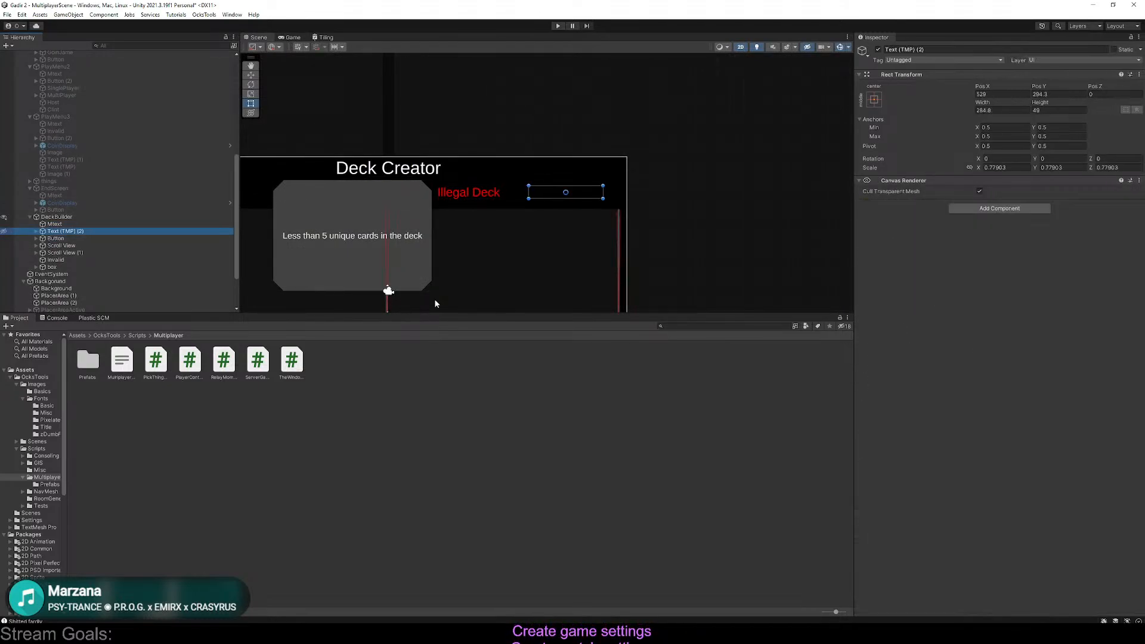
pyautogui.press('Up')
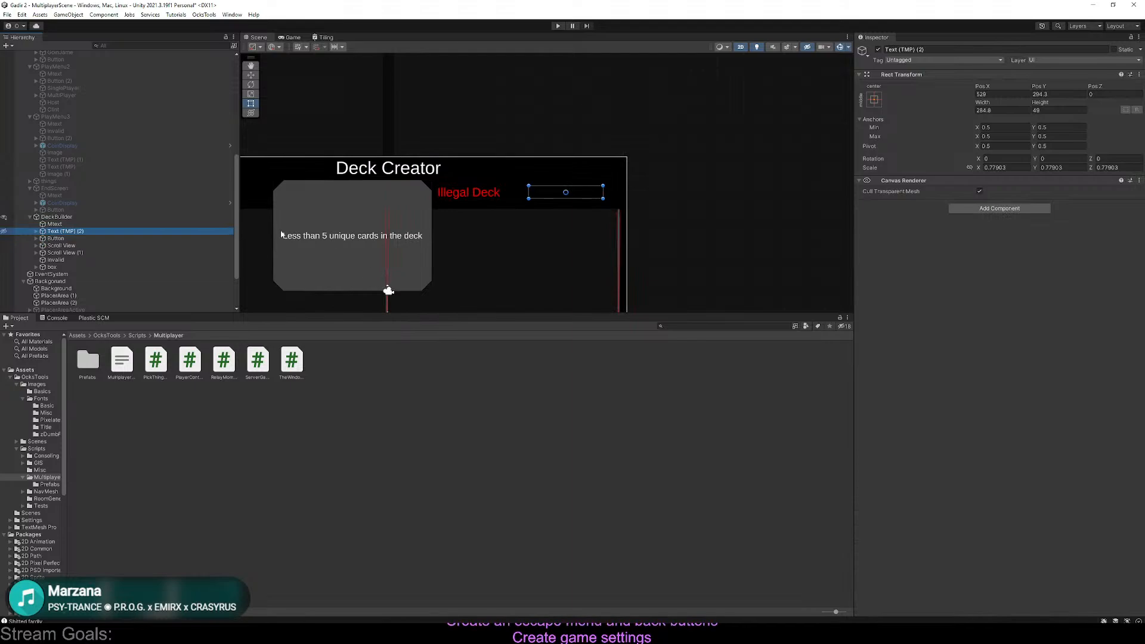
pyautogui.click(37, 231)
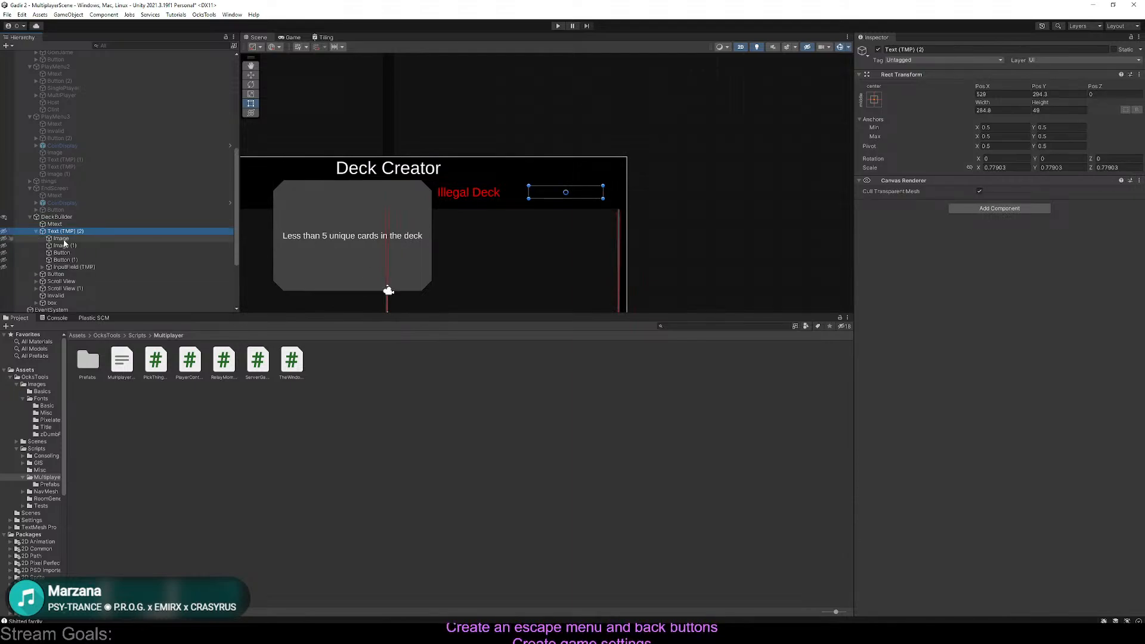
pyautogui.click(62, 238)
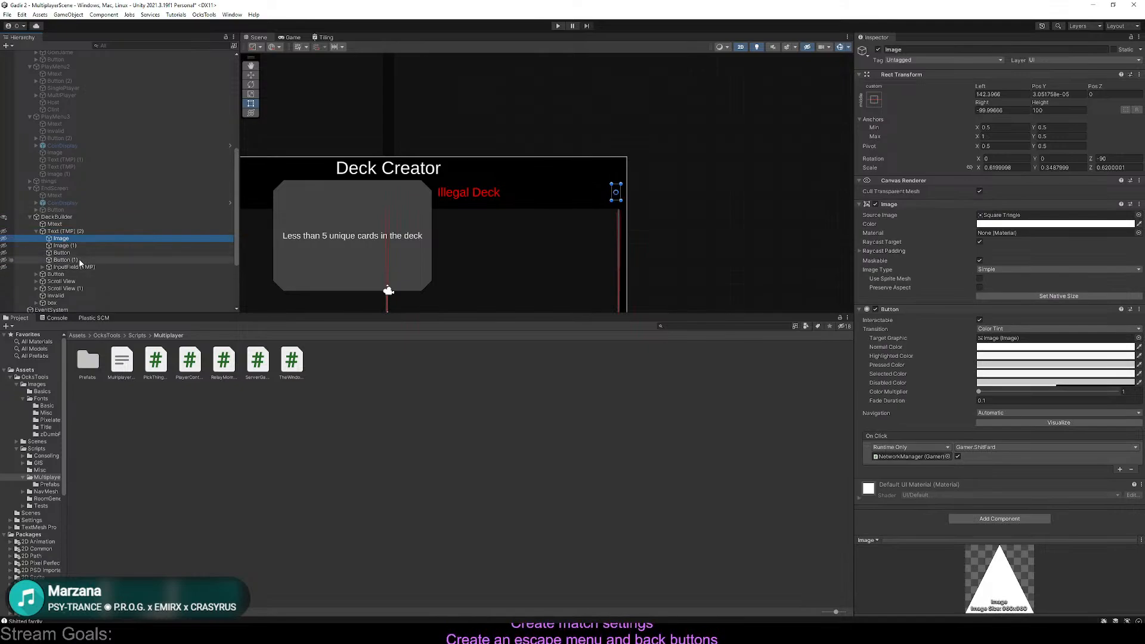
pyautogui.keyDown('ctrl'); pyautogui.click(85, 245); pyautogui.keyUp('ctrl')
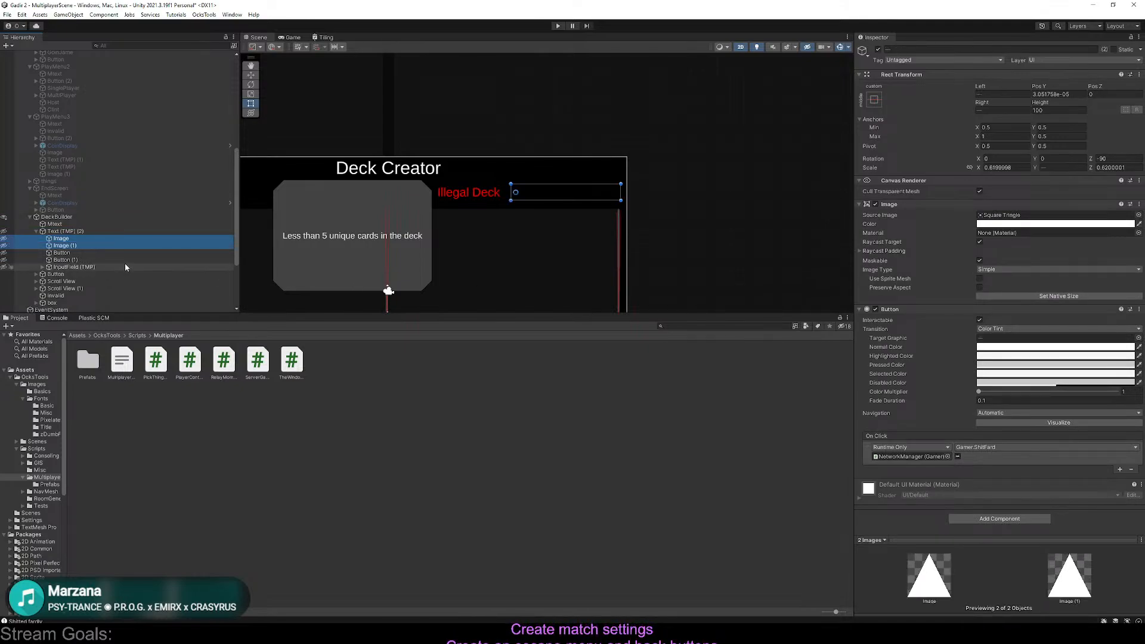
pyautogui.keyDown('shift'); pyautogui.click(67, 260); pyautogui.keyUp('shift')
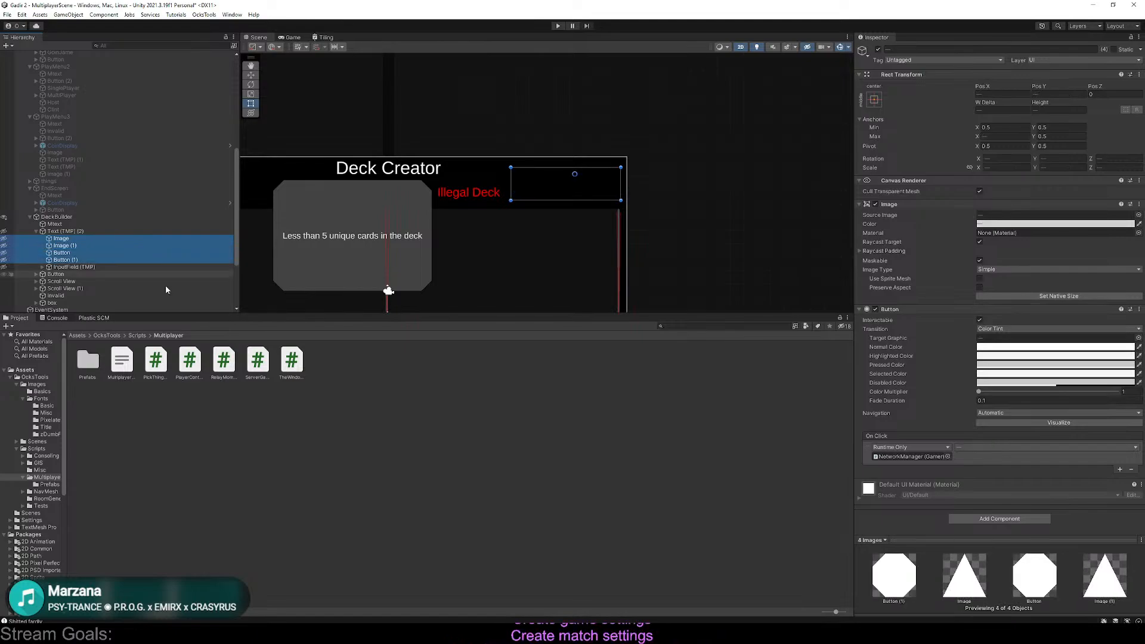
pyautogui.click(1056, 412)
pyautogui.click(990, 422)
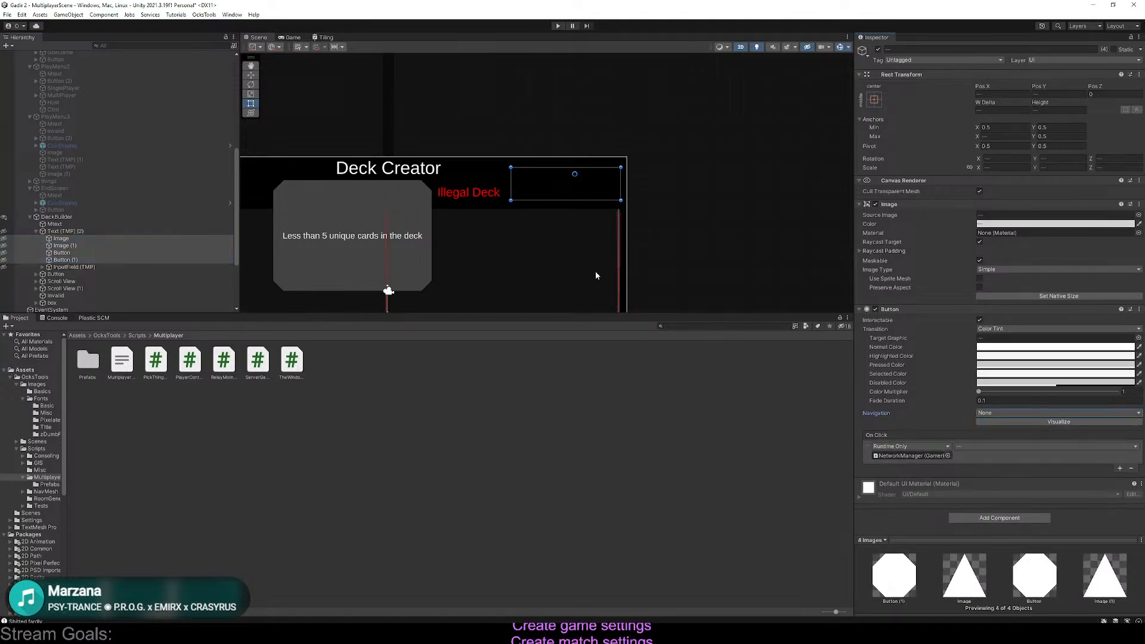
# Try moving the two images, two buttons and InputField (TMP) from Text (TMP) (2) directly under DeckBuilder, and undo the move
pyautogui.moveTo(658, 200); pyautogui.dragTo(692, 179, button='middle')
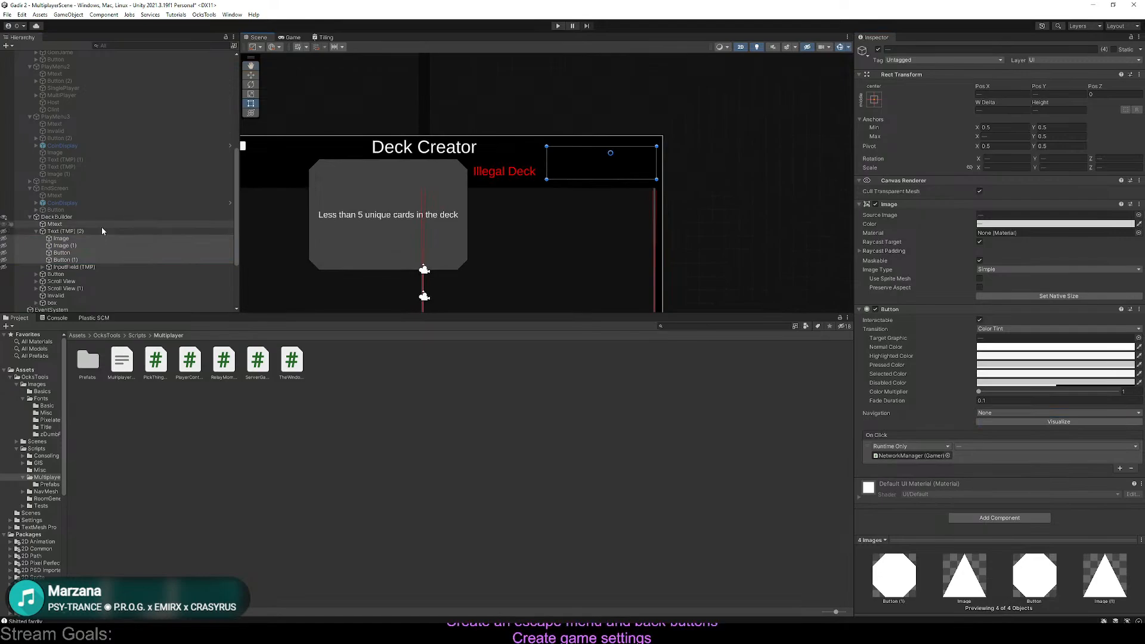
pyautogui.click(65, 238)
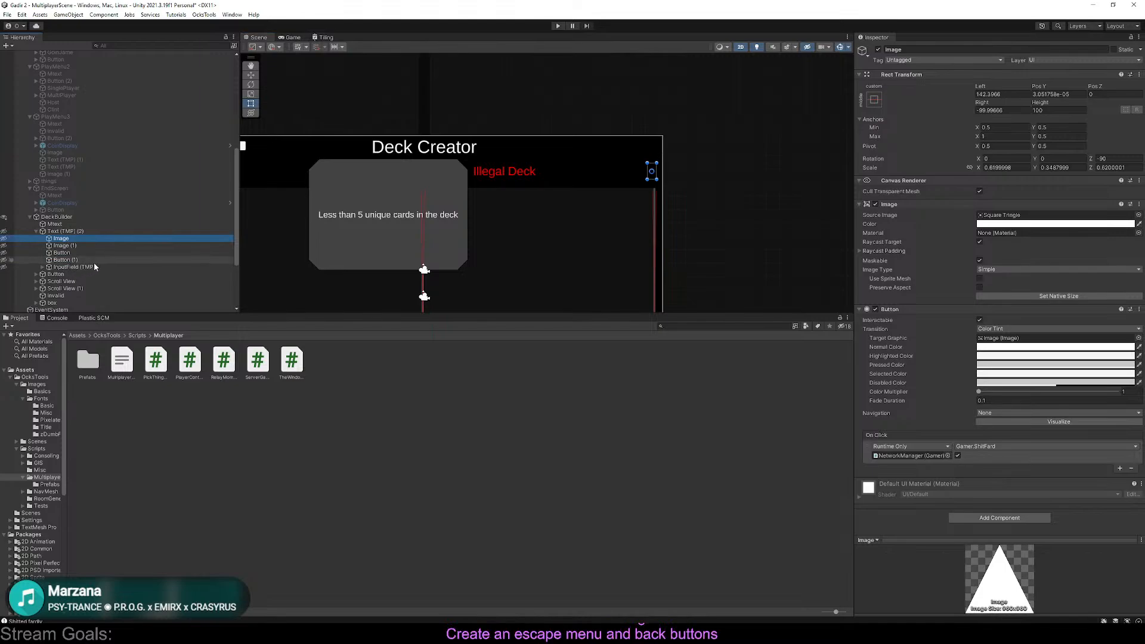
pyautogui.keyDown('shift'); pyautogui.click(89, 267); pyautogui.keyUp('shift')
pyautogui.moveTo(88, 267); pyautogui.dragTo(65, 231)
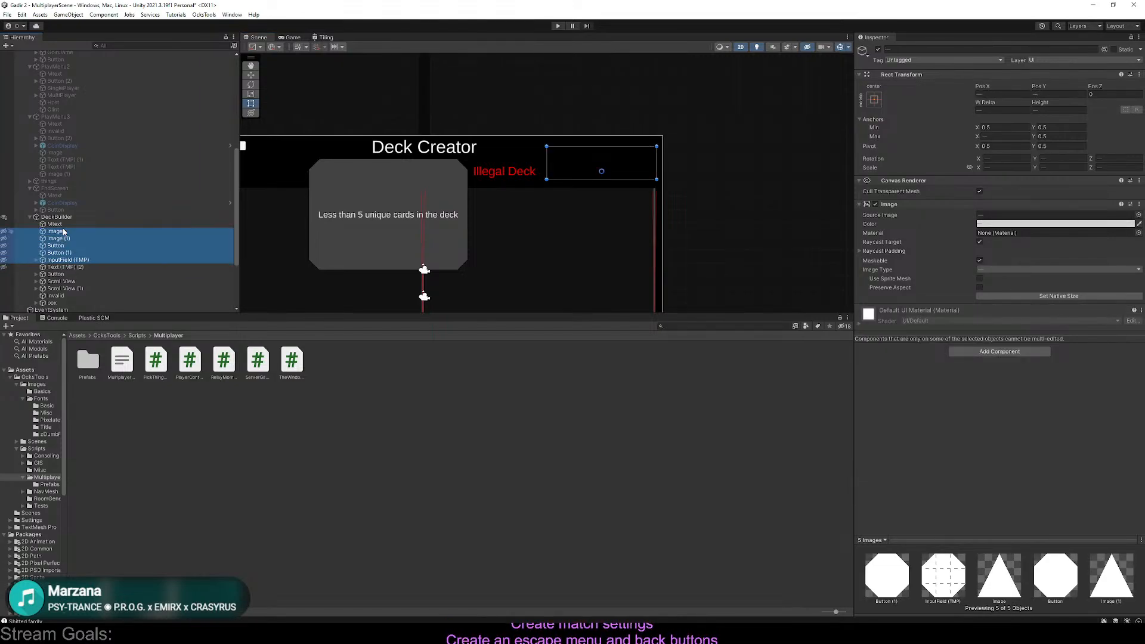
pyautogui.hotkey('ctrl', 'z')
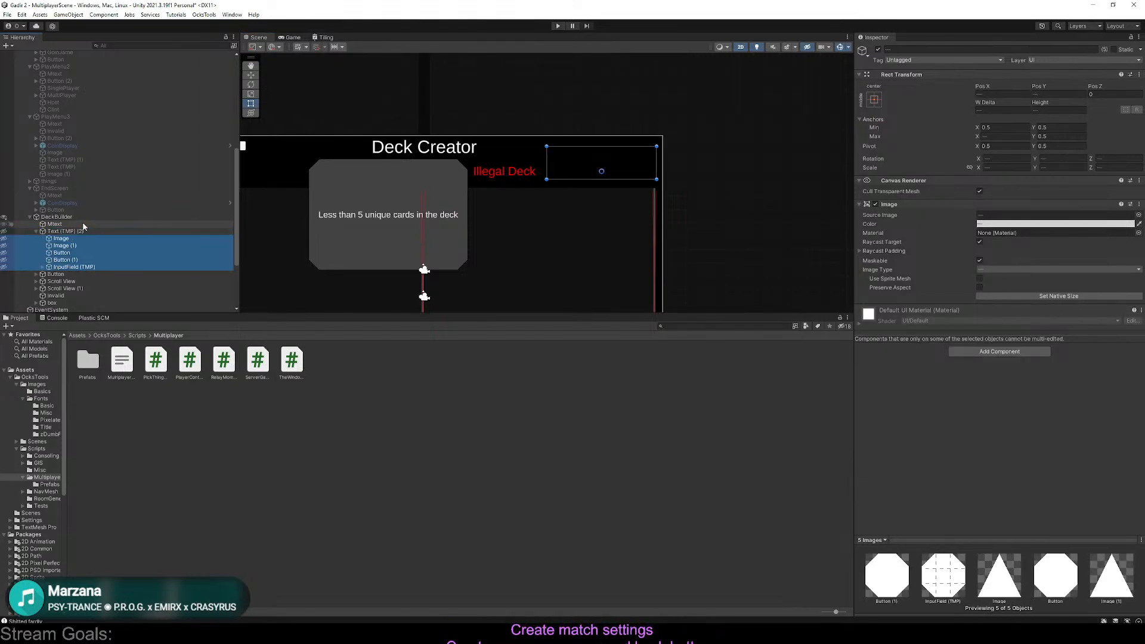
# Probe the deck selector area in the scene, and turn the Image component of Image (1) off and on again
pyautogui.scroll(-2, 86, 225)
pyautogui.click(692, 204)
pyautogui.click(593, 167)
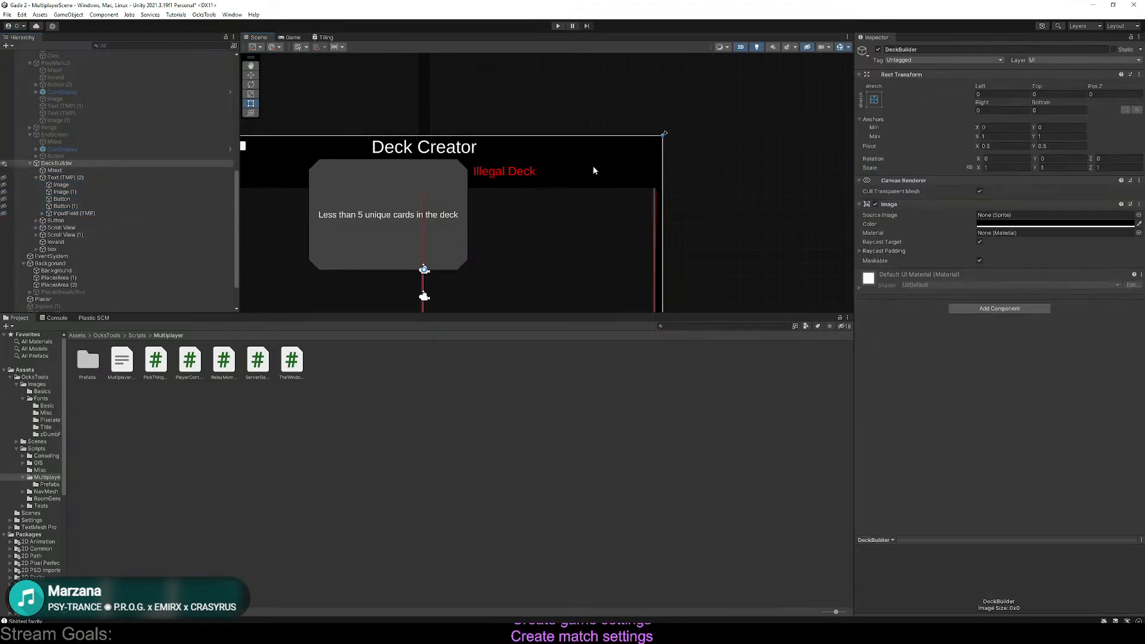
pyautogui.scroll(-2, 100, 204)
pyautogui.scroll(-5, 99, 204)
pyautogui.click(76, 151)
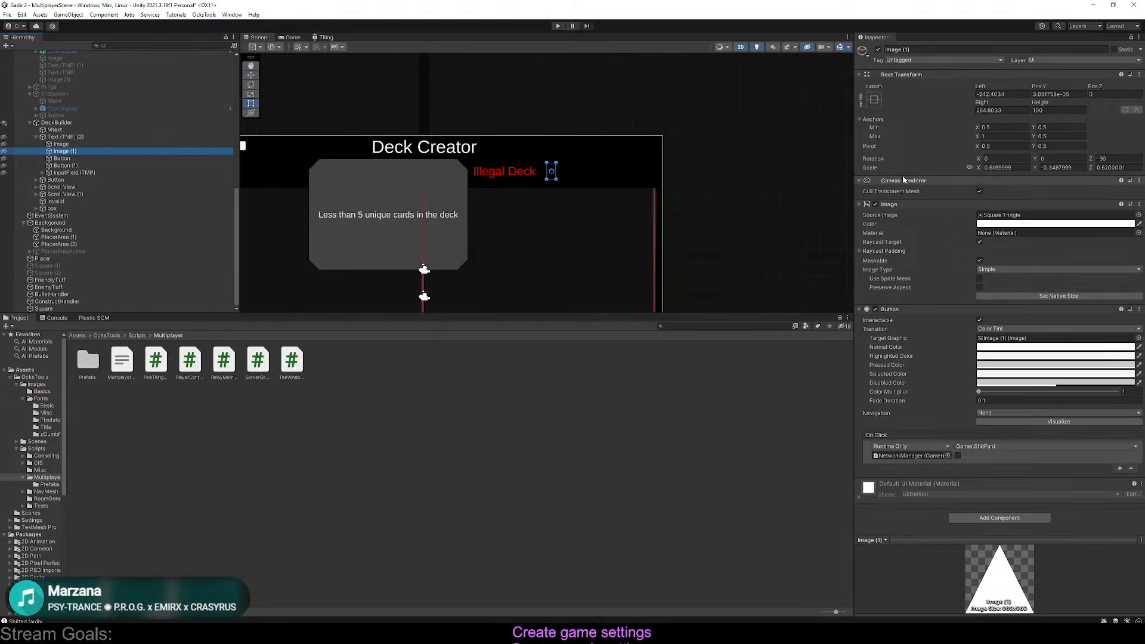
pyautogui.click(875, 203)
pyautogui.click(876, 203)
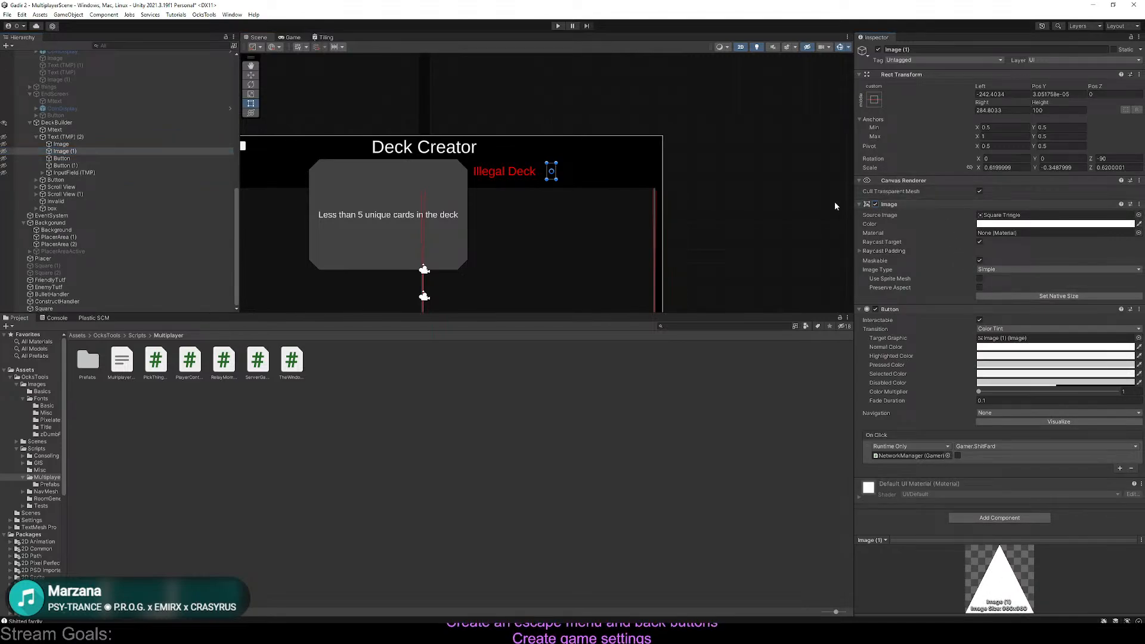
# Select Text (TMP) (2) and test its Cull Transparent Mesh option while viewing the deck selector area
pyautogui.click(105, 136)
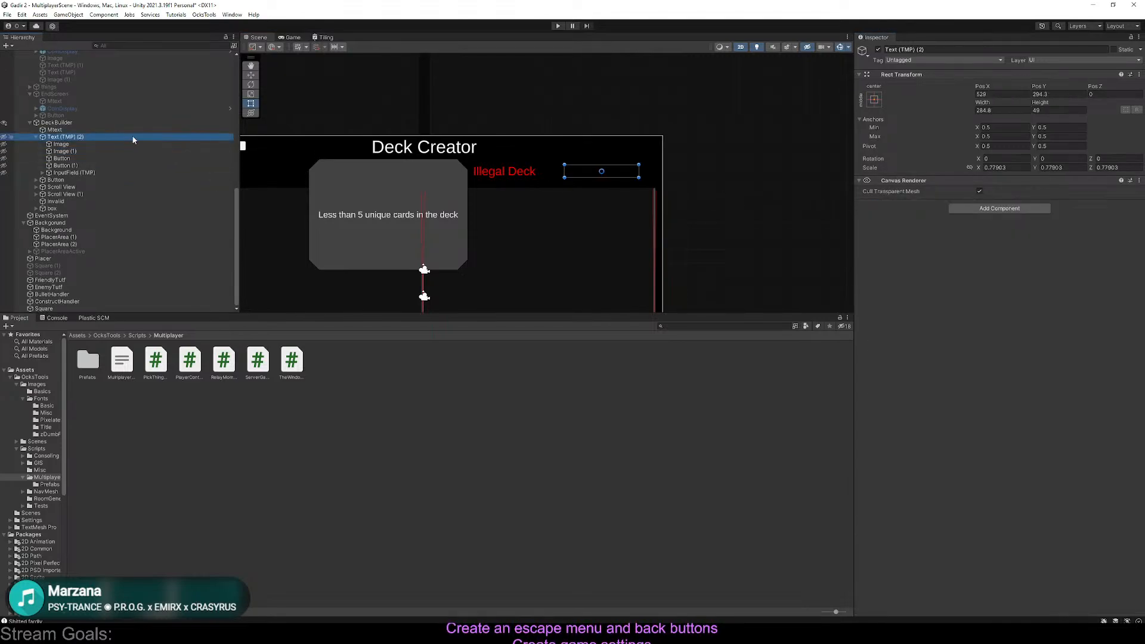
pyautogui.click(977, 195)
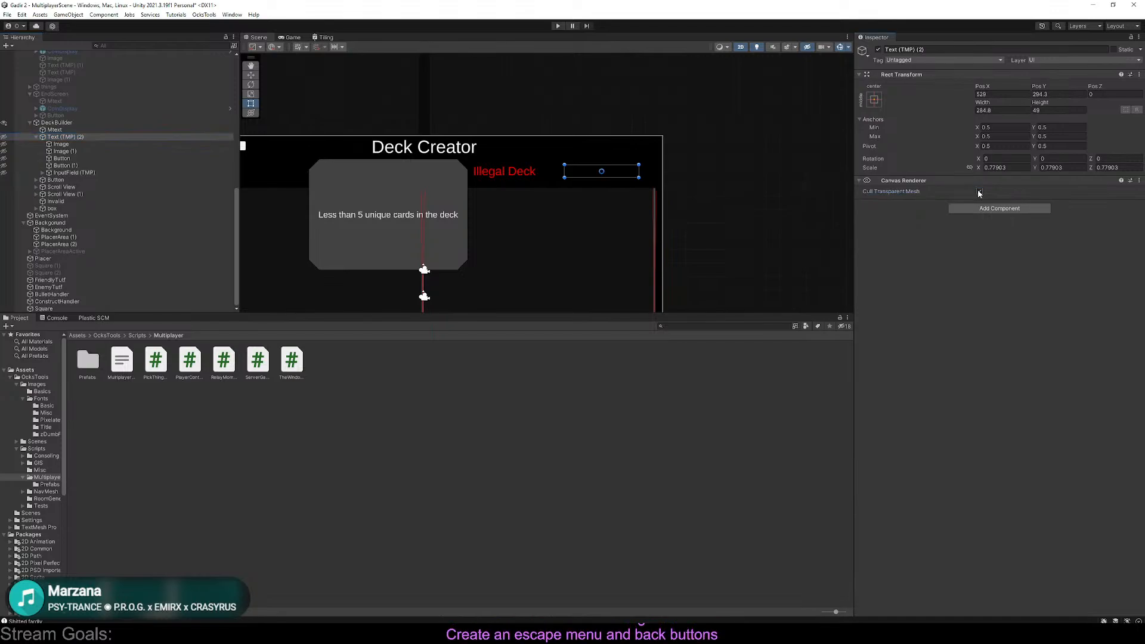
pyautogui.scroll(3, 638, 191)
pyautogui.scroll(-6, 638, 191)
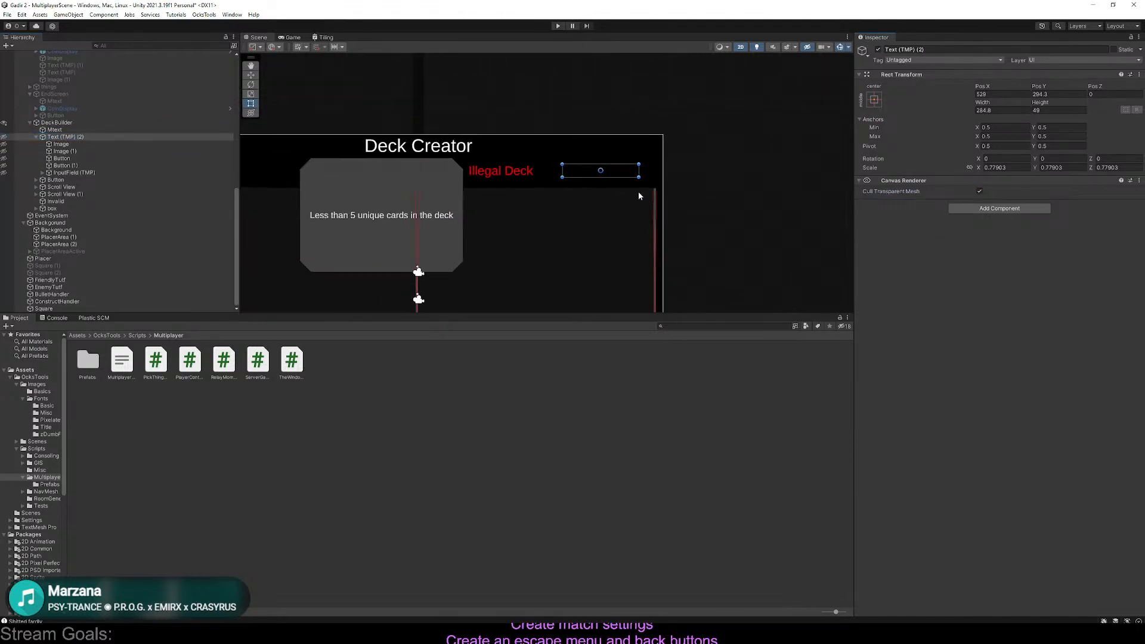
# Inspect Image (1) and InputField (TMP) under Text (TMP) (2) and check their place in the deck selector area
pyautogui.scroll(3, 643, 188)
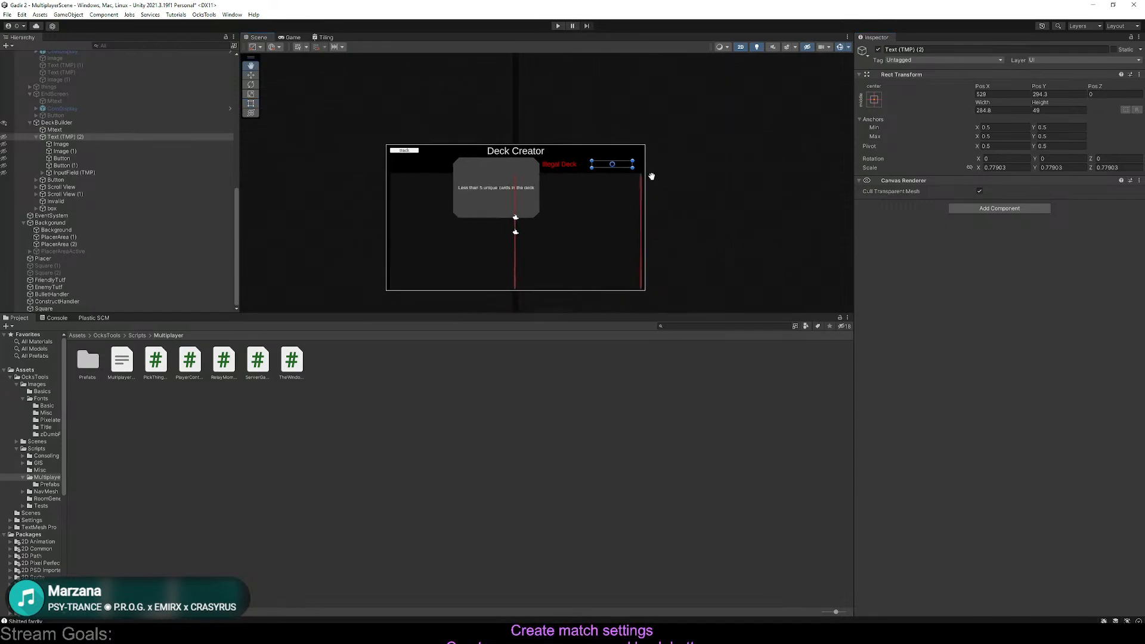
pyautogui.click(165, 152)
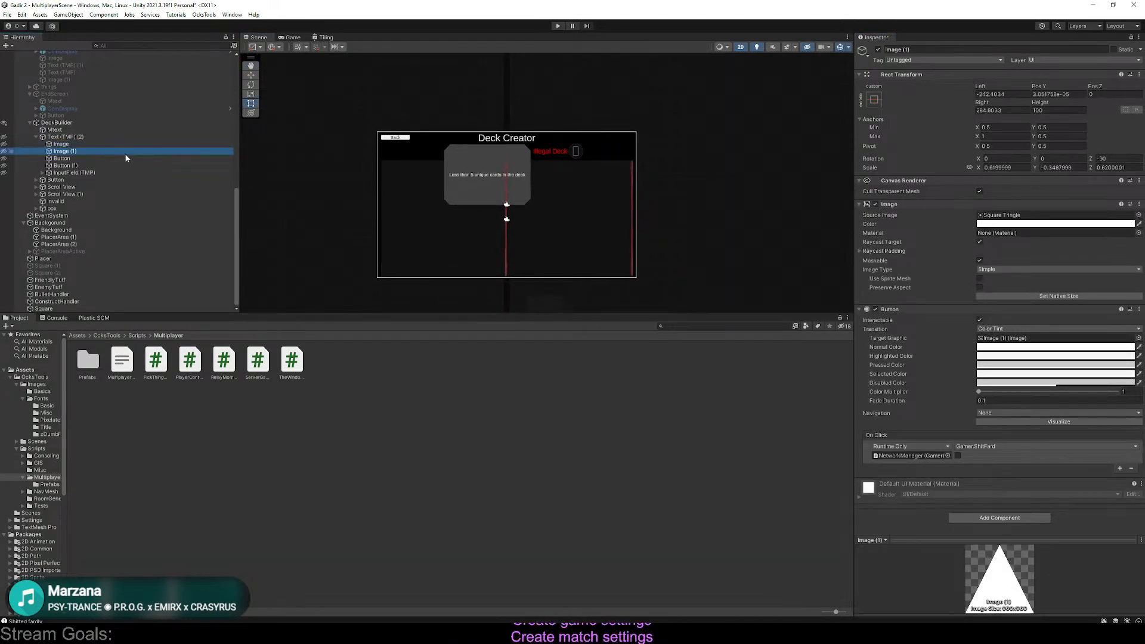
pyautogui.scroll(4, 644, 177)
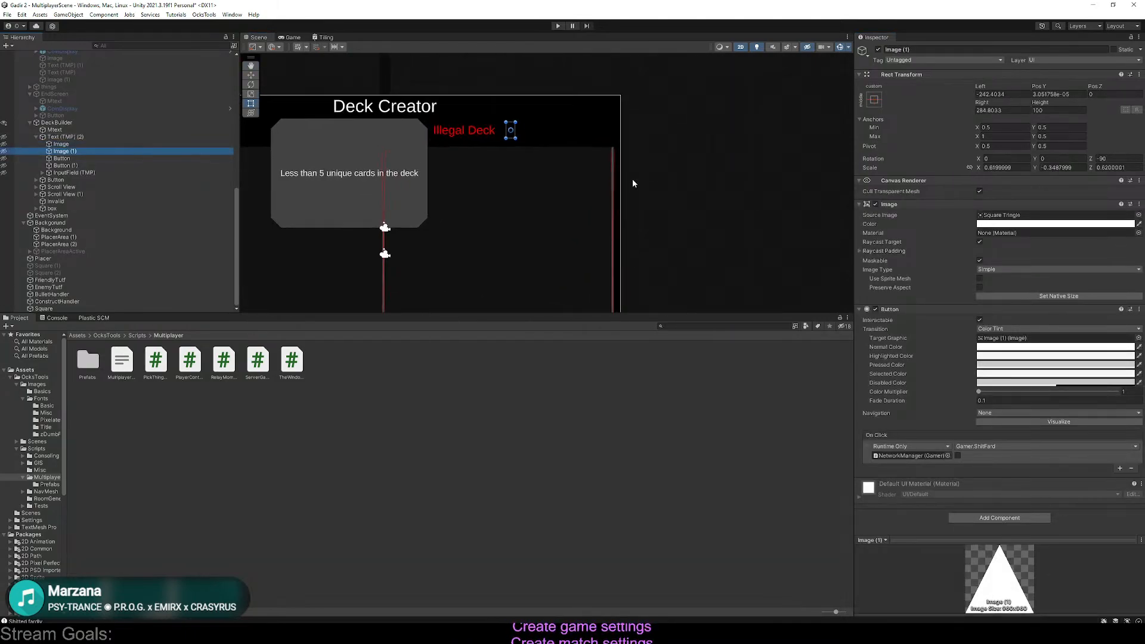
pyautogui.click(98, 172)
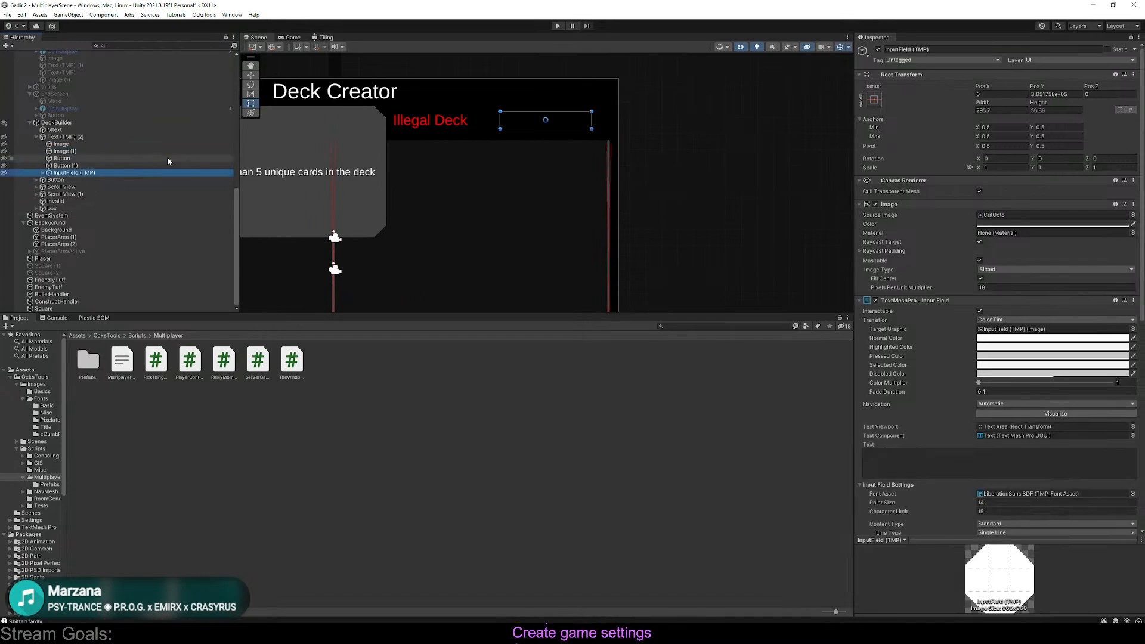
# Run the game, open the Deck Builder, advance to the deck named Hell and maximize the game view
pyautogui.click(557, 26)
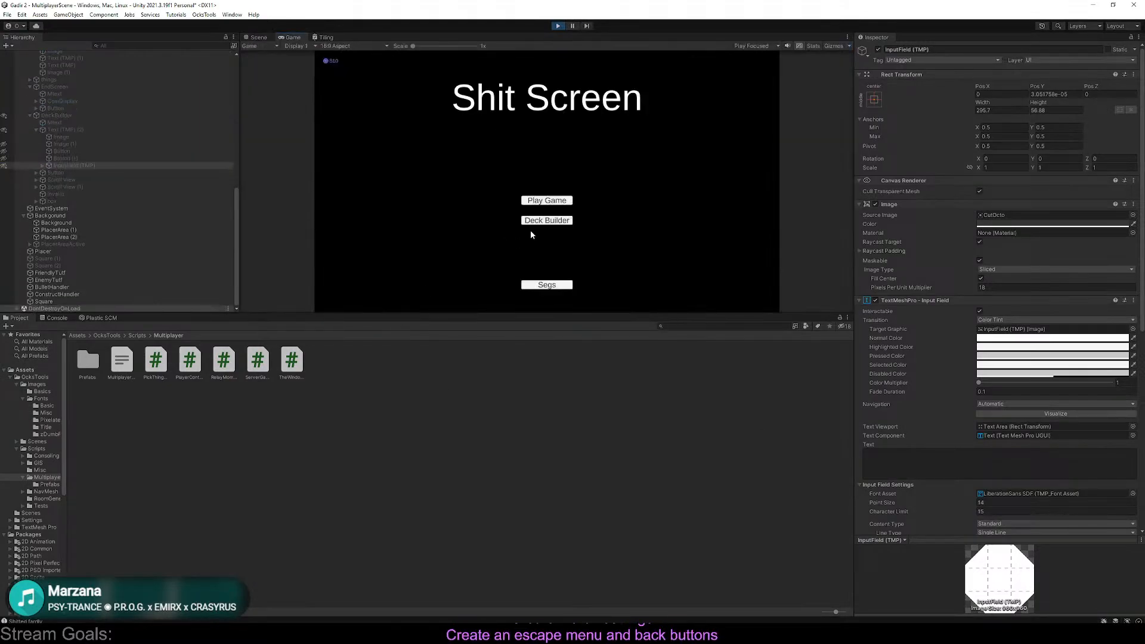
pyautogui.click(563, 220)
pyautogui.click(767, 91)
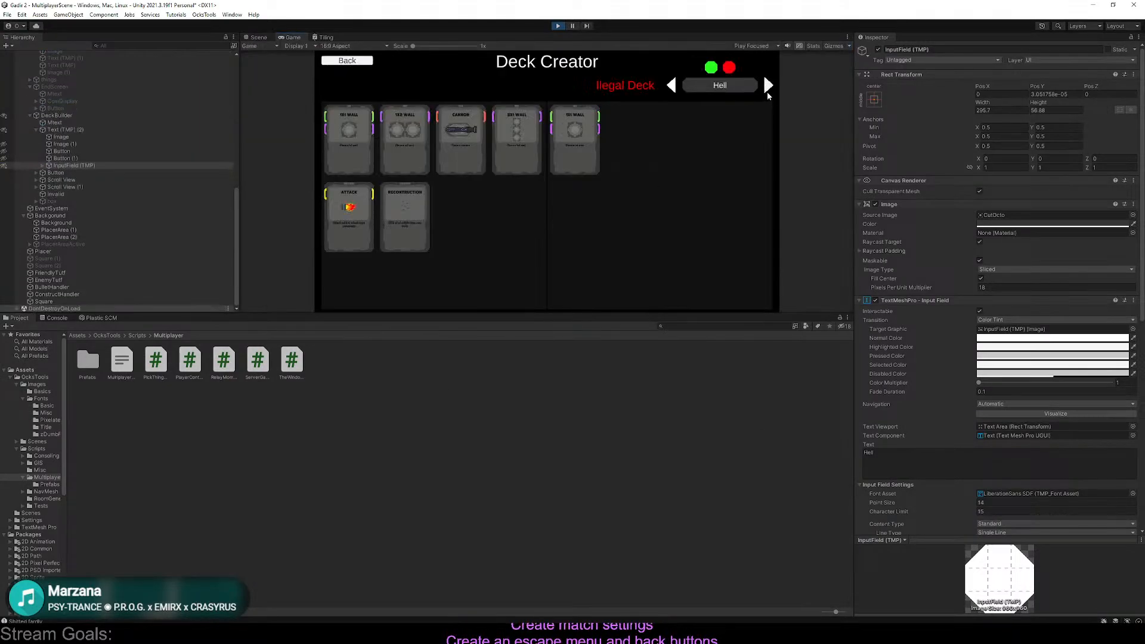
pyautogui.hotkey('shift', 'space')
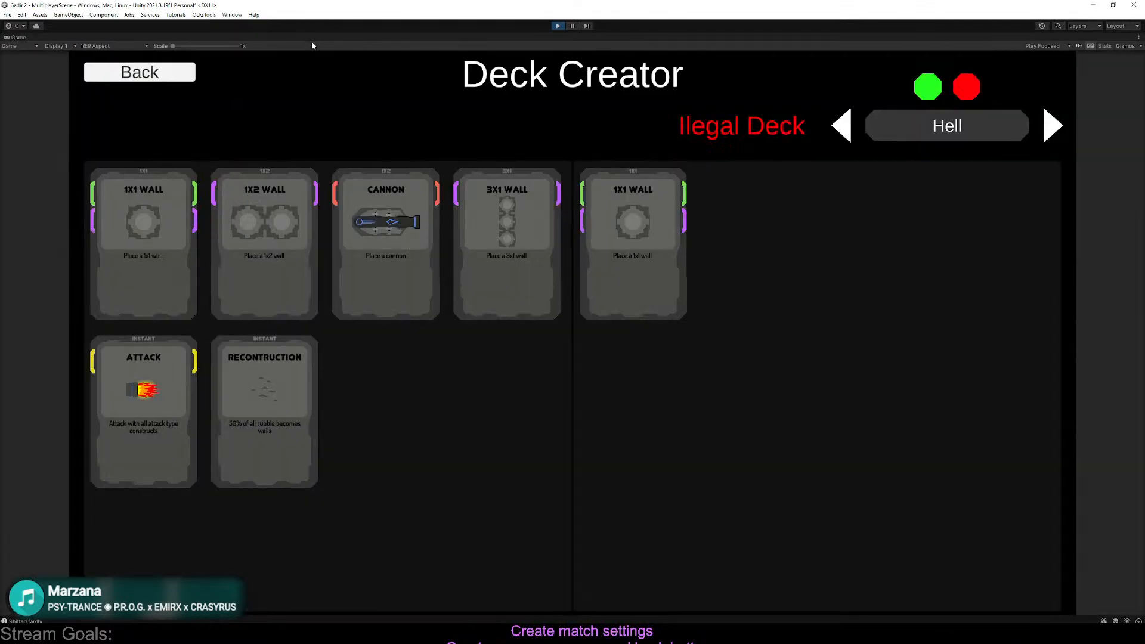
# Test the deck selector's arrows and red button on the Unnamed and 3x1 Wall Spam decks, return to the main menu and stop the game
pyautogui.click(846, 135)
pyautogui.click(949, 87)
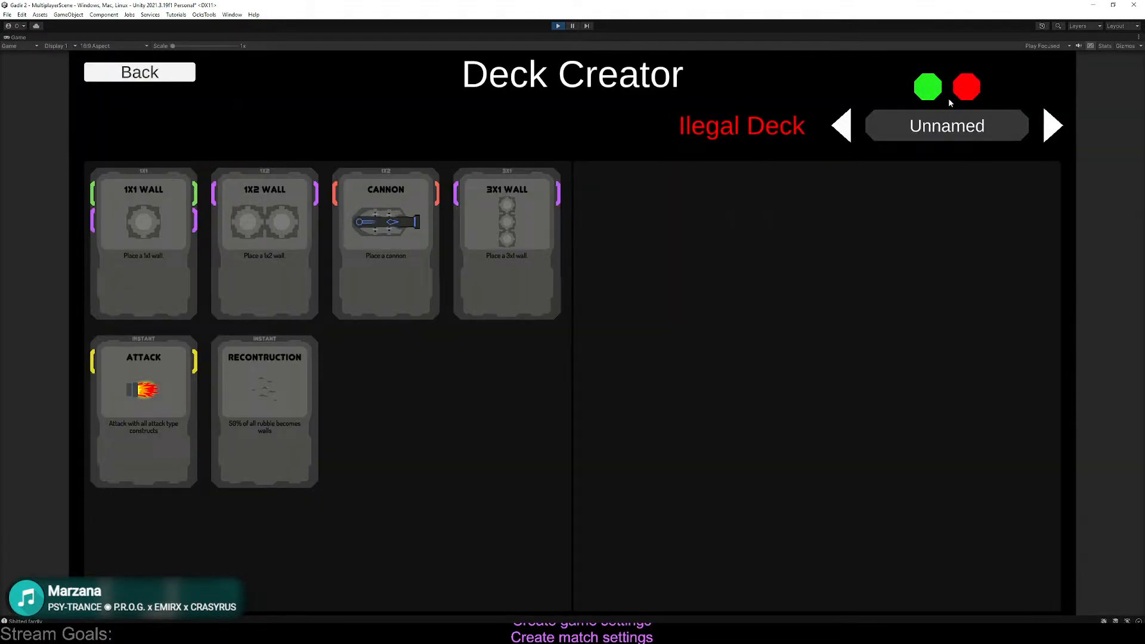
pyautogui.click(845, 126)
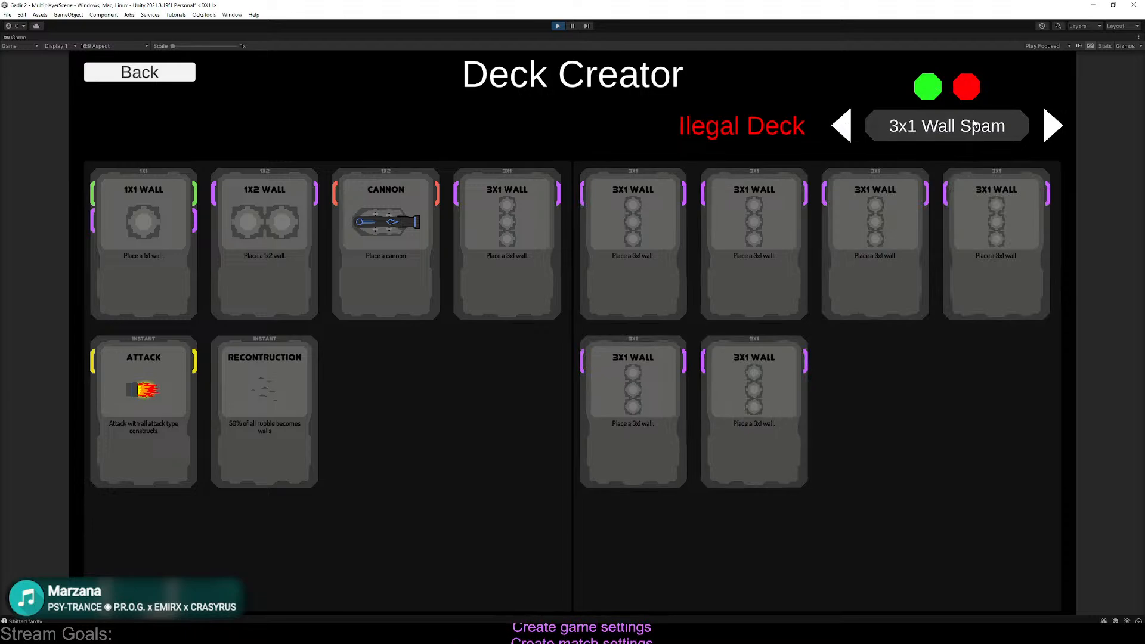
pyautogui.click(1052, 130)
pyautogui.click(971, 91)
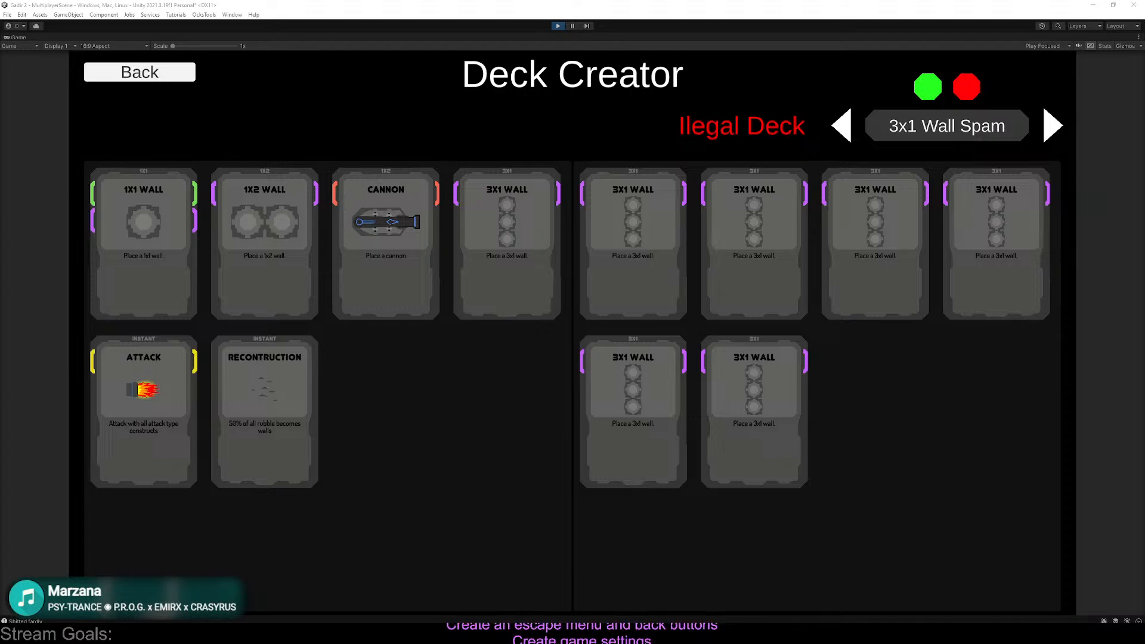
pyautogui.click(139, 72)
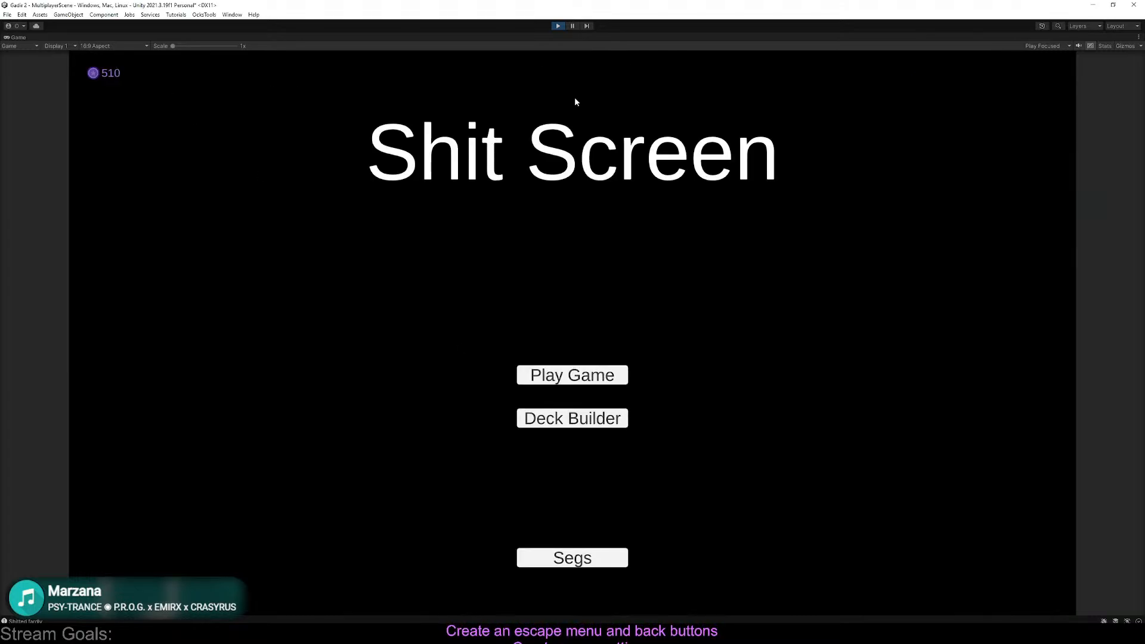
pyautogui.click(558, 27)
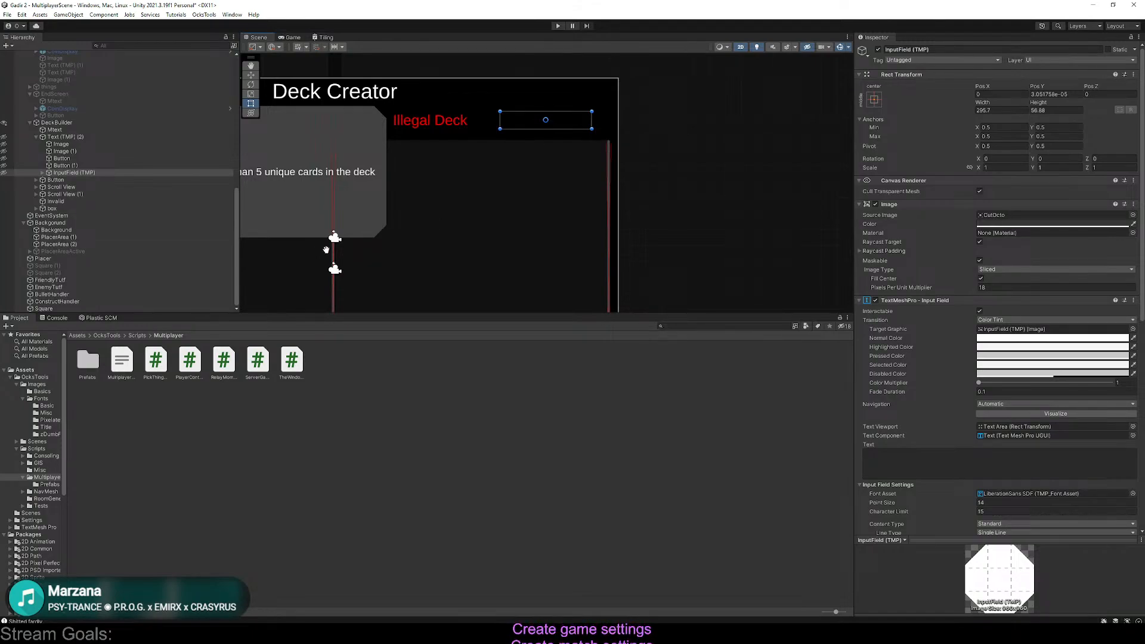
# Switch to Visual Studio, open SaveSystem.cs and locate the preference-saving code in the SaveGame method
pyautogui.hotkey('alt', 'Tab')
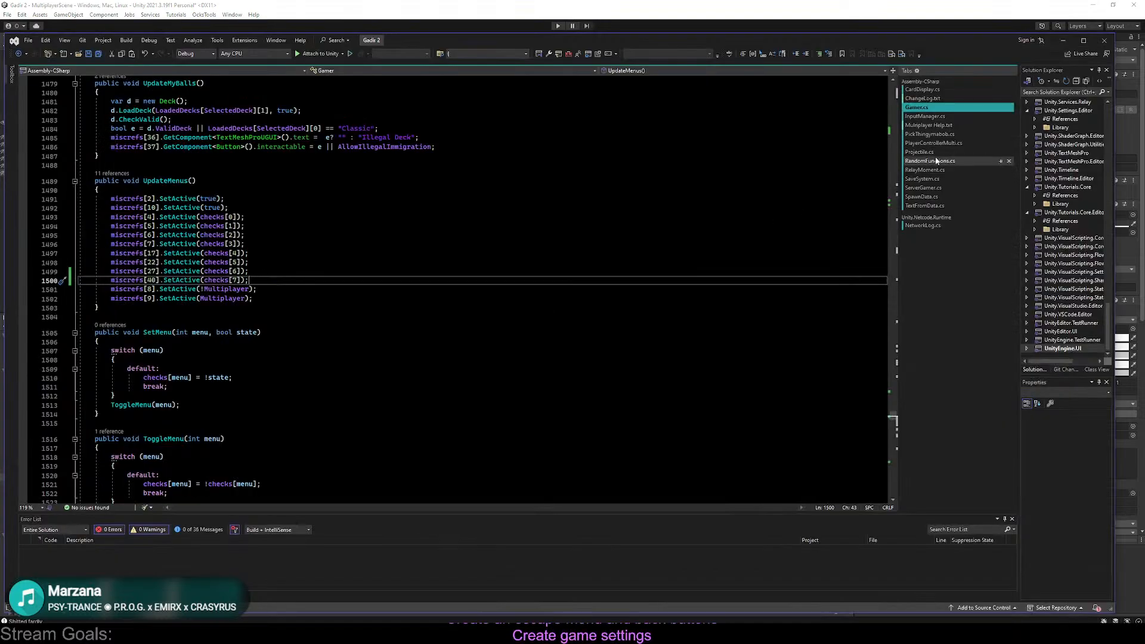
pyautogui.click(942, 178)
pyautogui.scroll(-5, 702, 250)
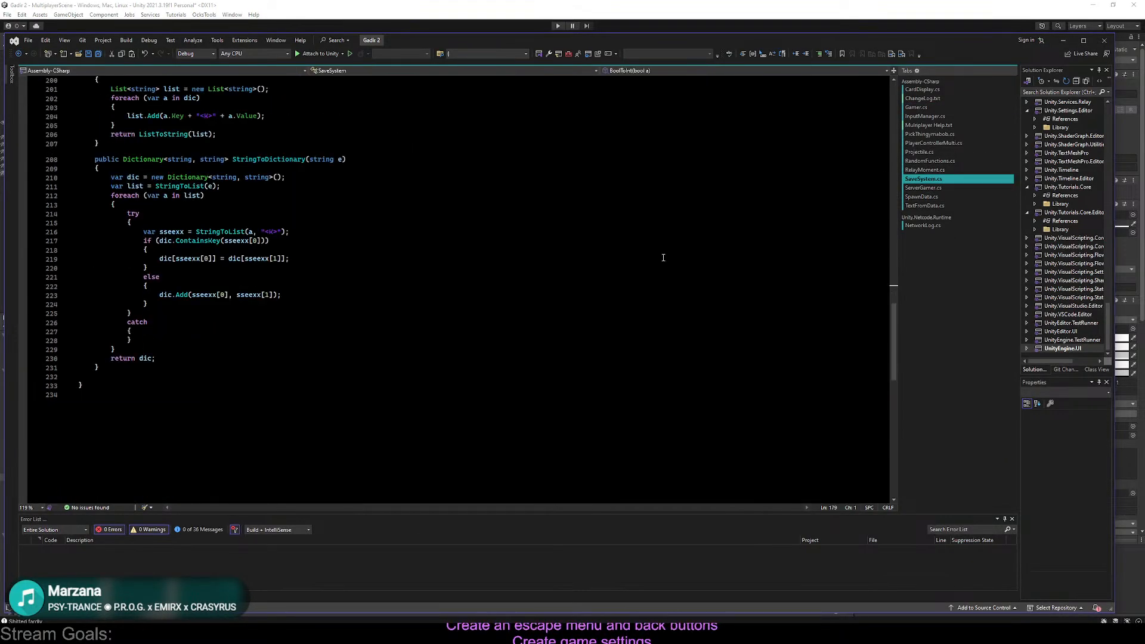
pyautogui.scroll(5, 519, 273)
pyautogui.click(435, 266)
pyautogui.scroll(13, 435, 269)
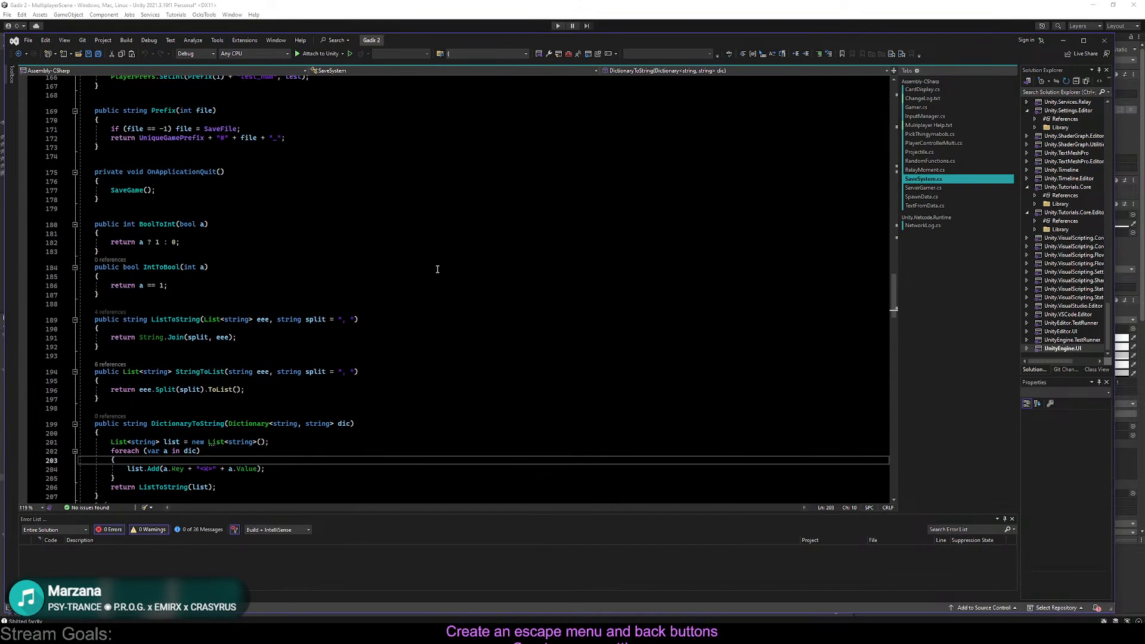
pyautogui.scroll(4, 435, 269)
pyautogui.moveTo(113, 349); pyautogui.dragTo(363, 312)
pyautogui.click(363, 312)
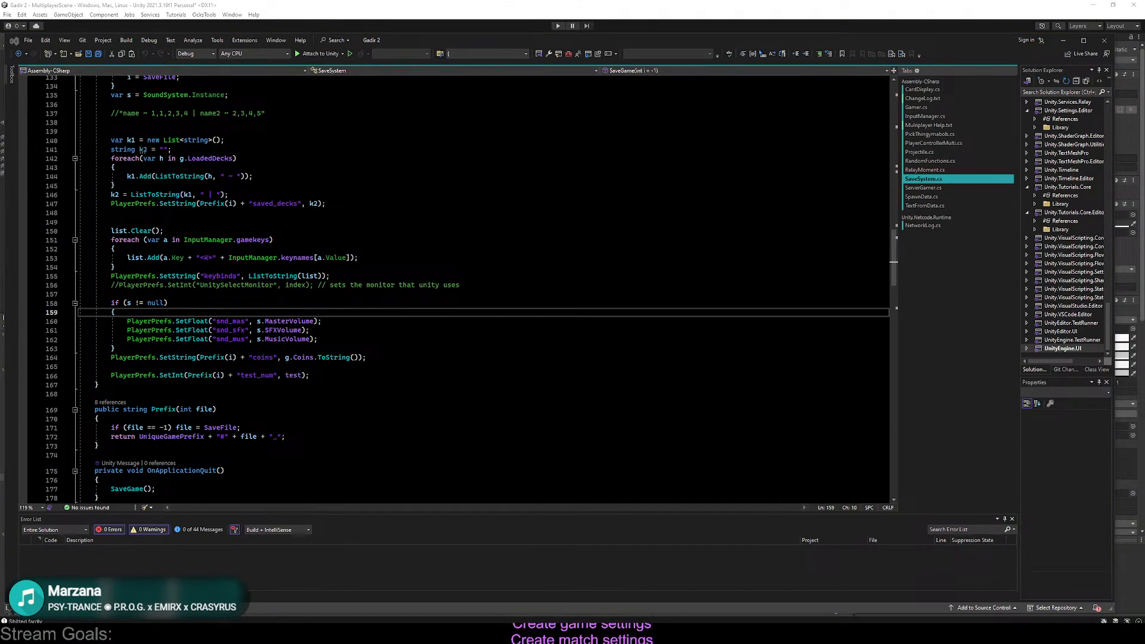
# Examine the SaveGame lines that store the master, SFX and music volumes
pyautogui.moveTo(230, 322); pyautogui.dragTo(251, 339)
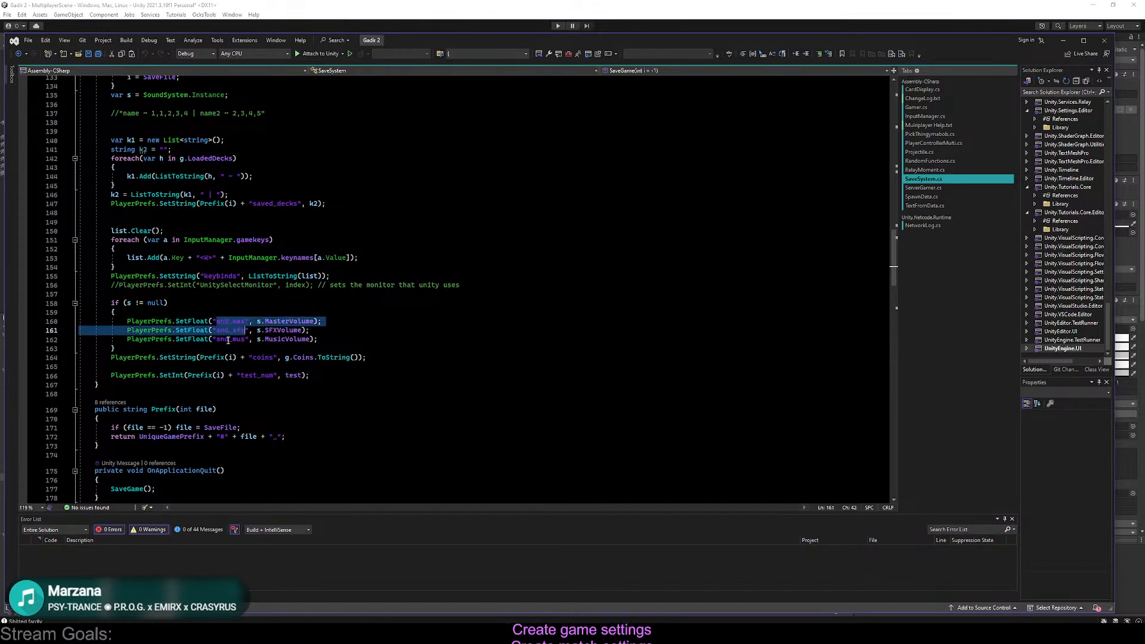
pyautogui.click(323, 338)
pyautogui.scroll(2, 323, 339)
pyautogui.click(327, 339)
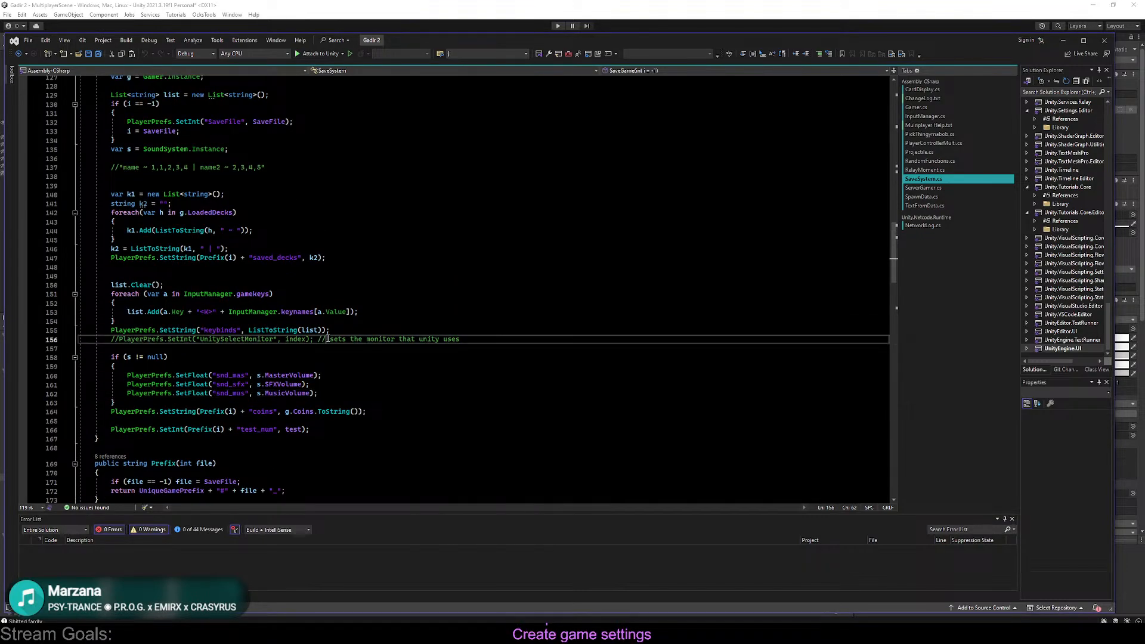
pyautogui.click(247, 375)
pyautogui.press('Down')
pyautogui.press('Down')
pyautogui.press('Down')
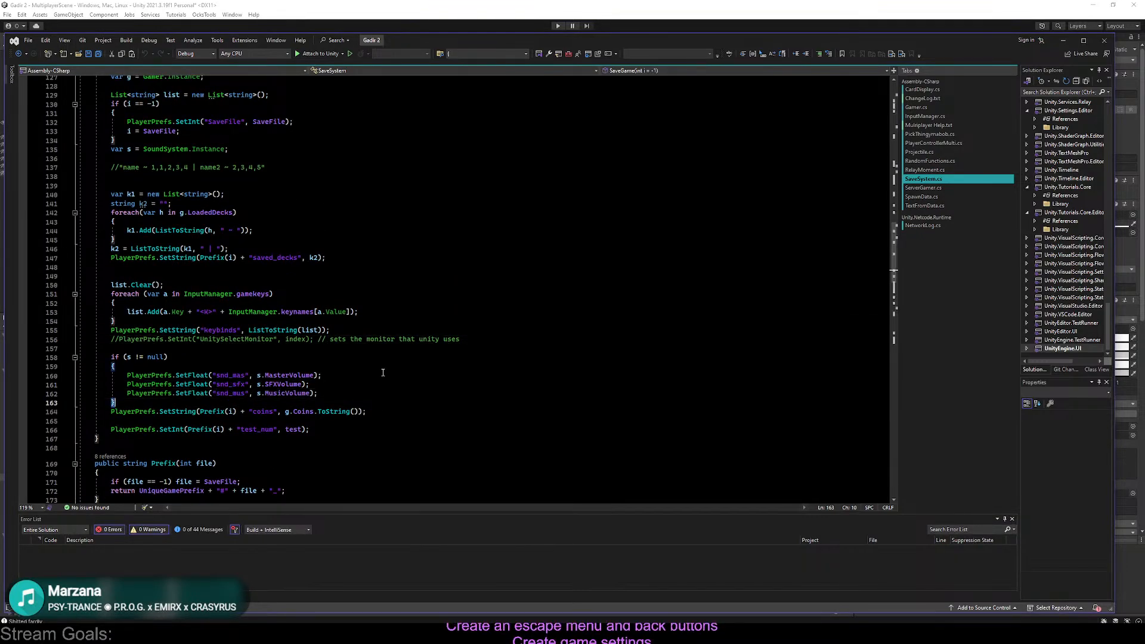
pyautogui.scroll(2, 383, 373)
pyautogui.click(381, 376)
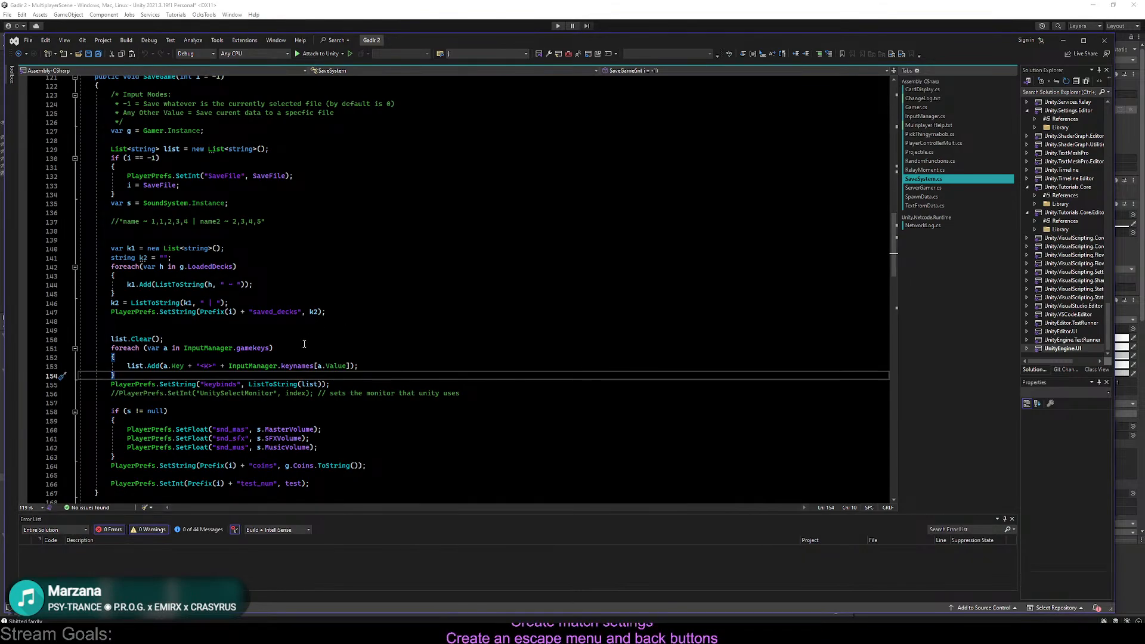
# Examine how SaveGame stores the save file number, decks, keybinds, coins and test_num value
pyautogui.scroll(1, 304, 344)
pyautogui.moveTo(276, 286); pyautogui.dragTo(358, 333)
pyautogui.click(364, 325)
pyautogui.click(357, 332)
pyautogui.scroll(2, 338, 330)
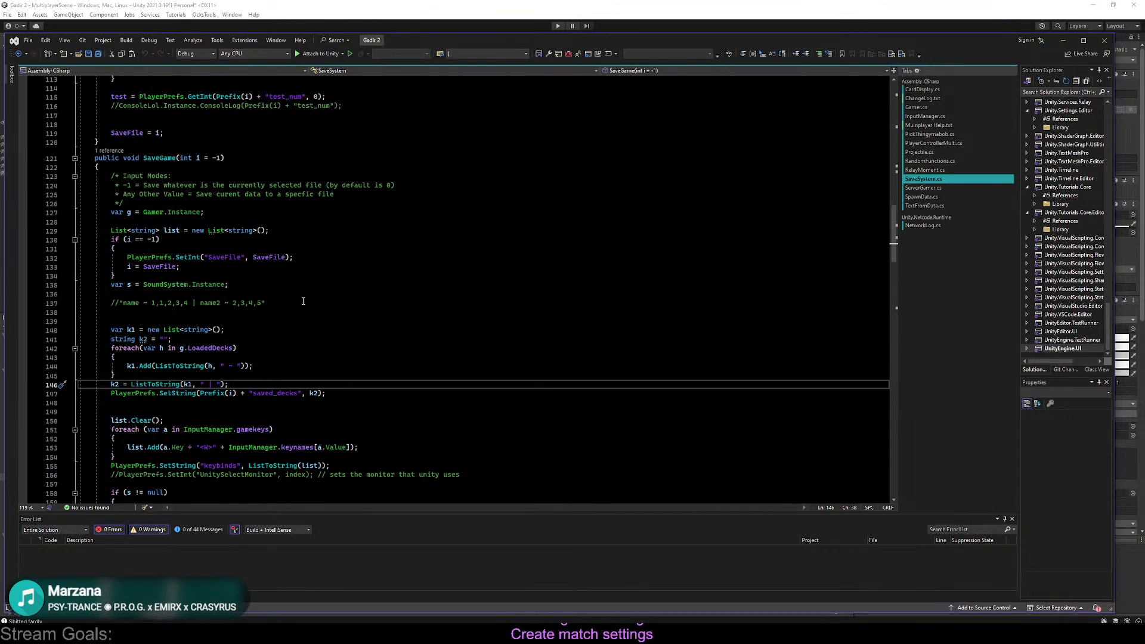
pyautogui.click(238, 277)
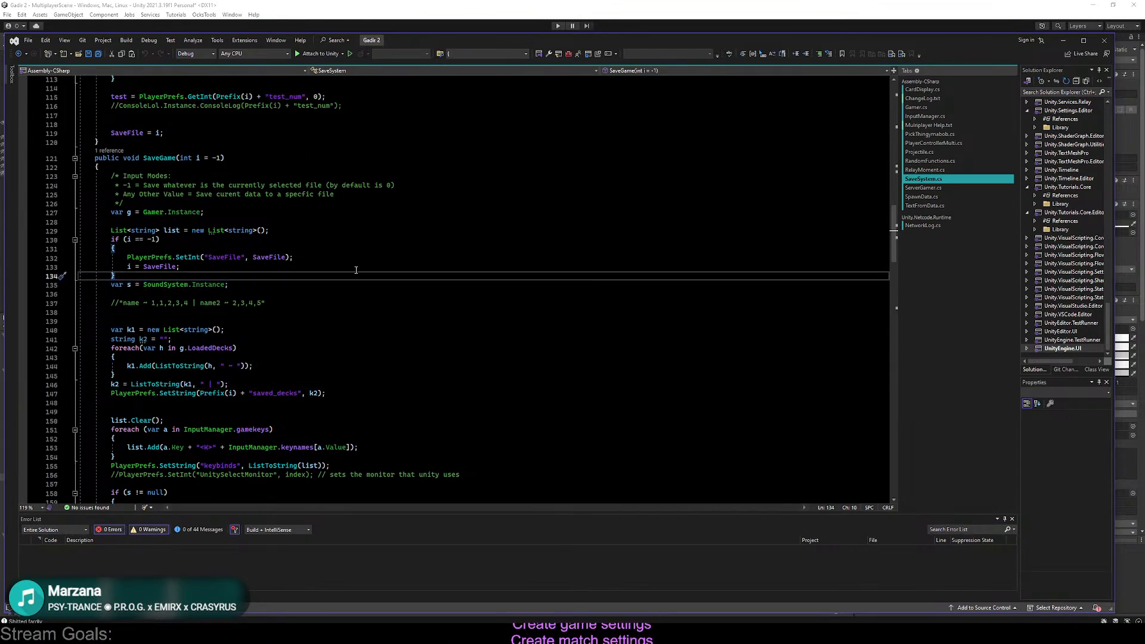
pyautogui.scroll(-6, 356, 270)
pyautogui.moveTo(310, 403); pyautogui.dragTo(227, 373)
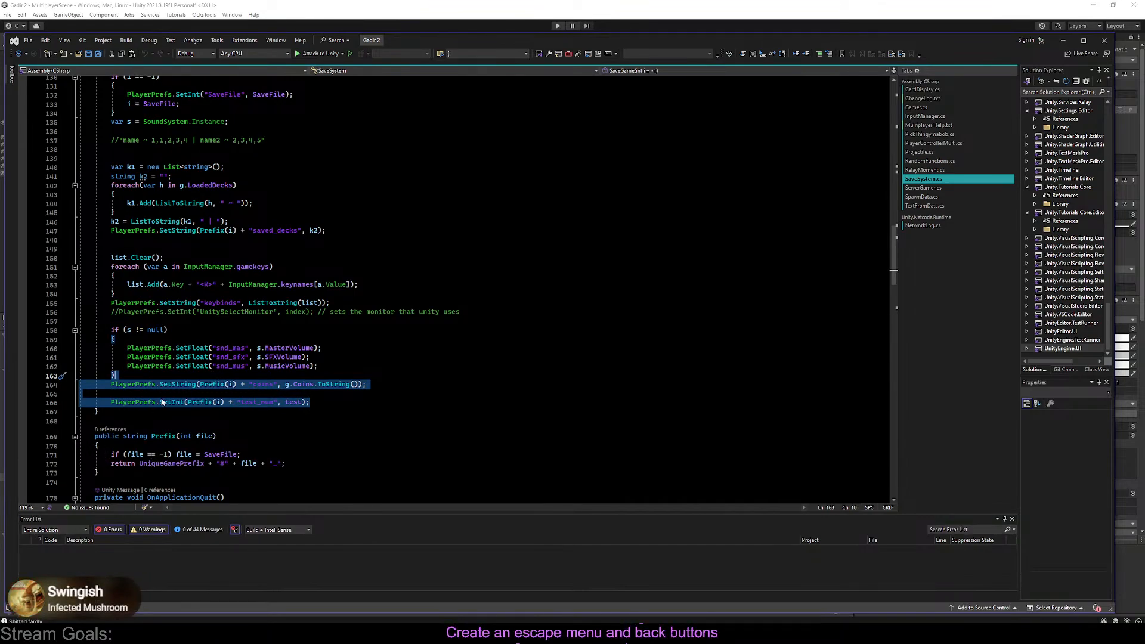
pyautogui.click(196, 379)
pyautogui.moveTo(196, 378); pyautogui.dragTo(120, 325)
pyautogui.scroll(-5, 312, 365)
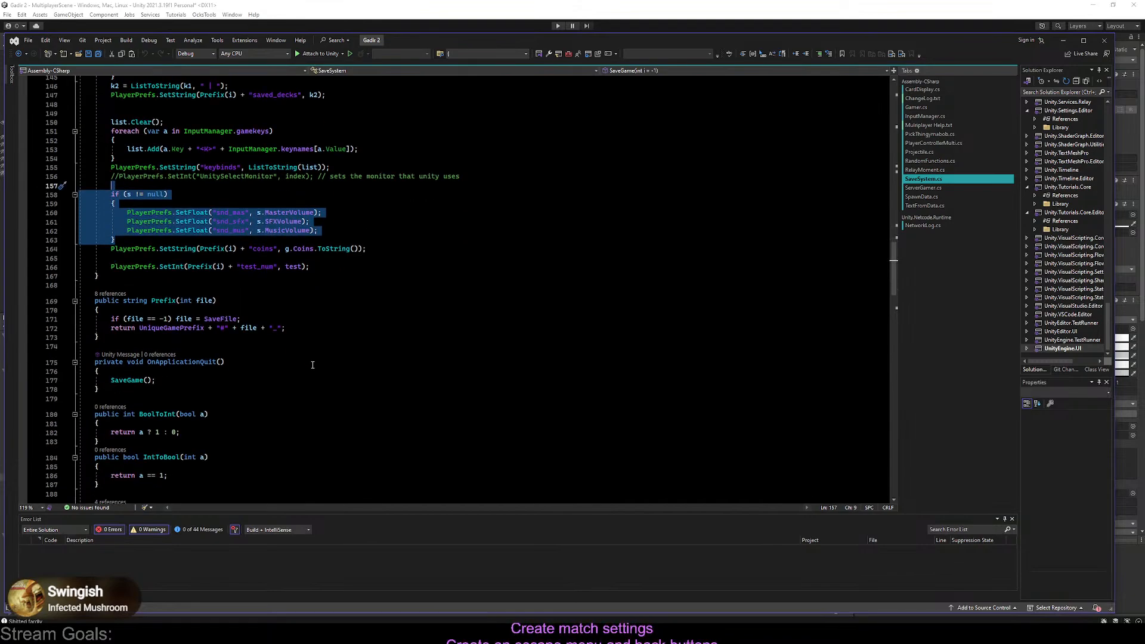
# Review the dictionary helpers, the startup code and the LoadGame method in SaveSystem.cs
pyautogui.scroll(-18, 326, 357)
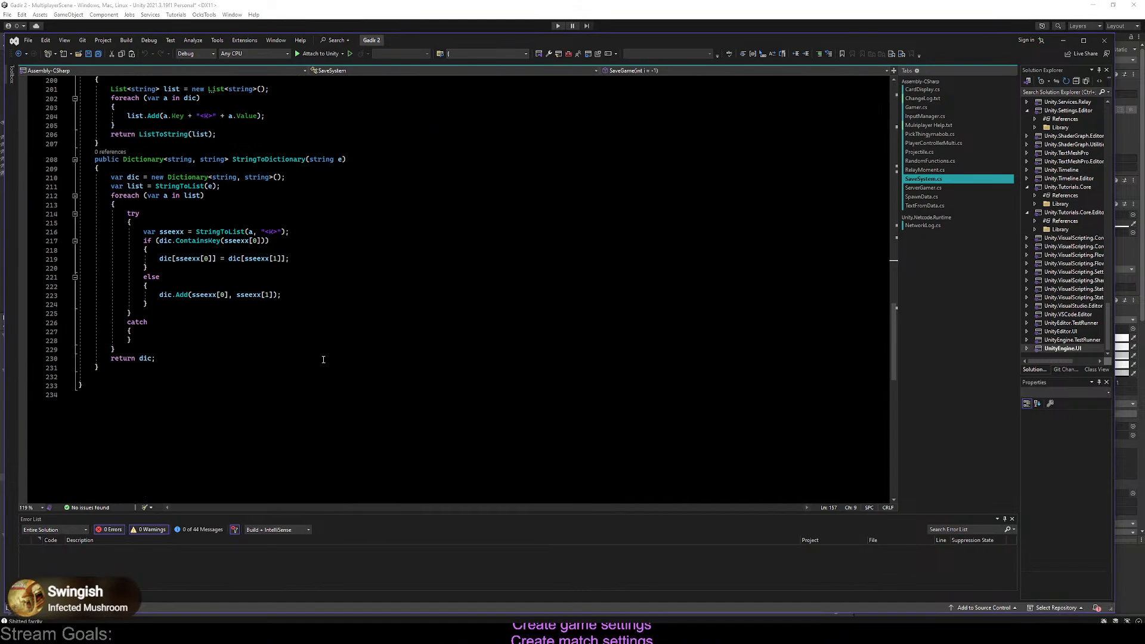
pyautogui.scroll(20, 323, 360)
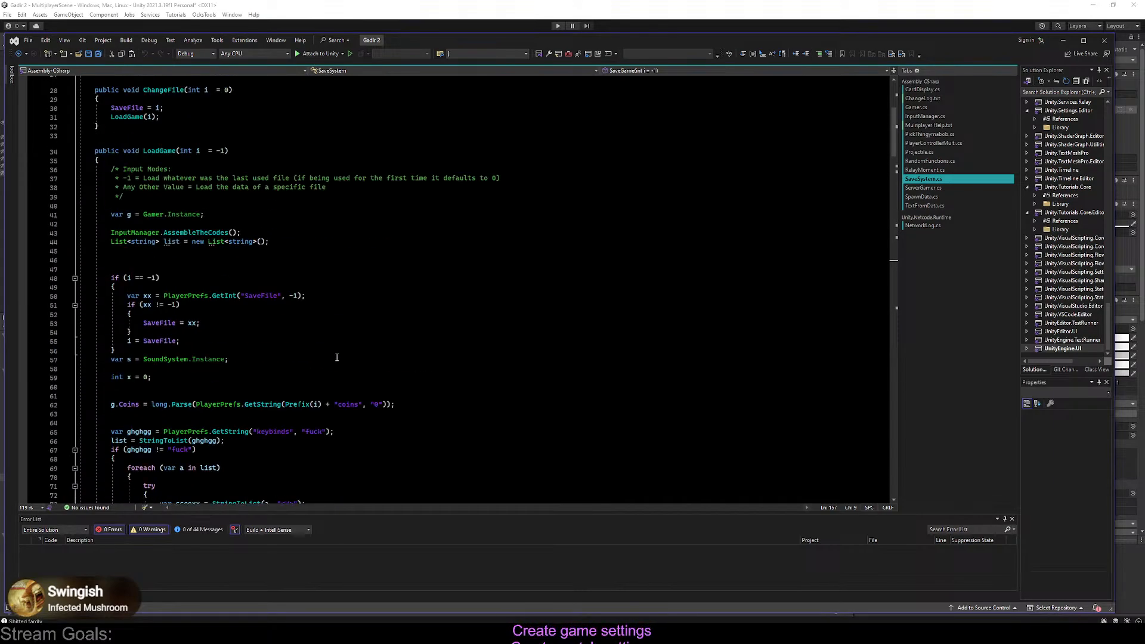
pyautogui.scroll(9, 336, 358)
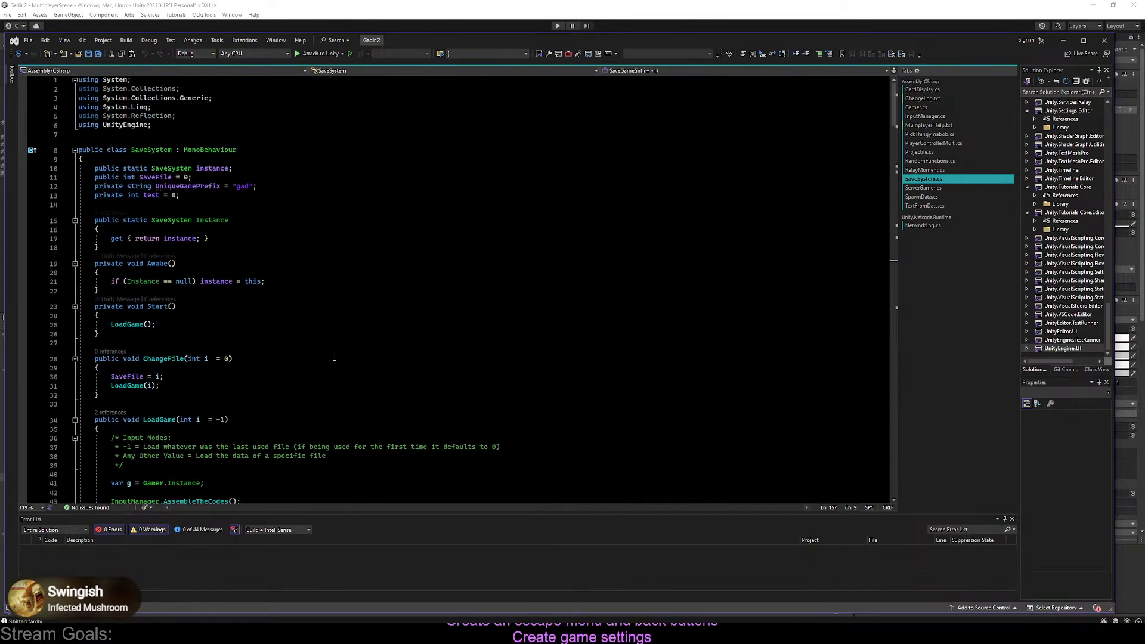
pyautogui.scroll(-5, 331, 356)
pyautogui.scroll(-6, 329, 355)
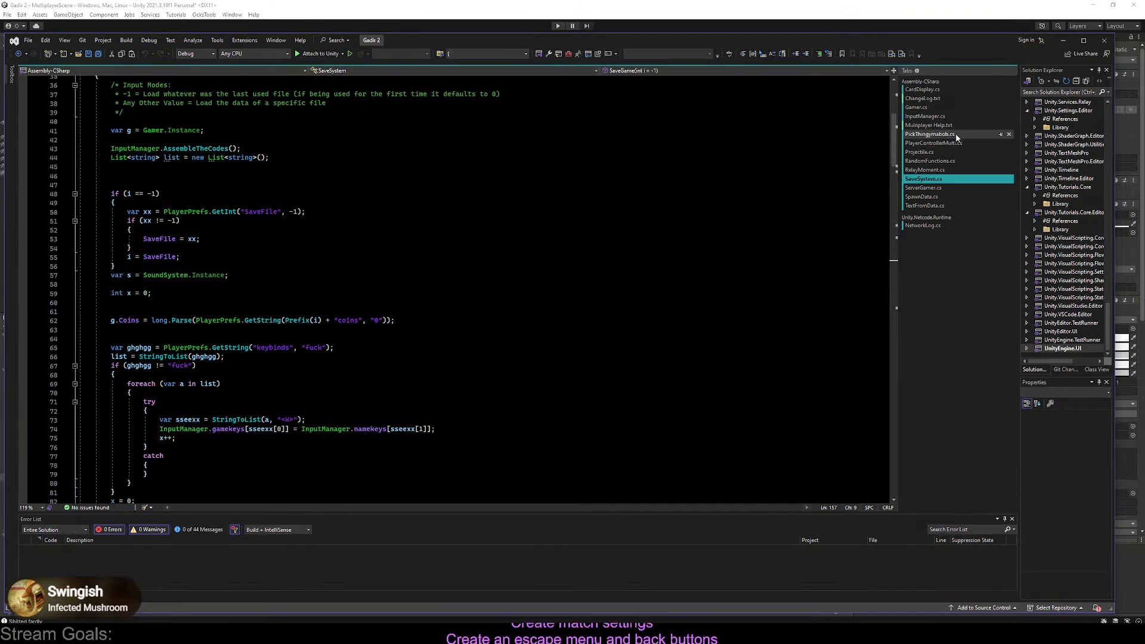
# Open RandomFunctions.cs and examine the comment notes on screen refresh rate and Application.targetFrameRate
pyautogui.click(950, 162)
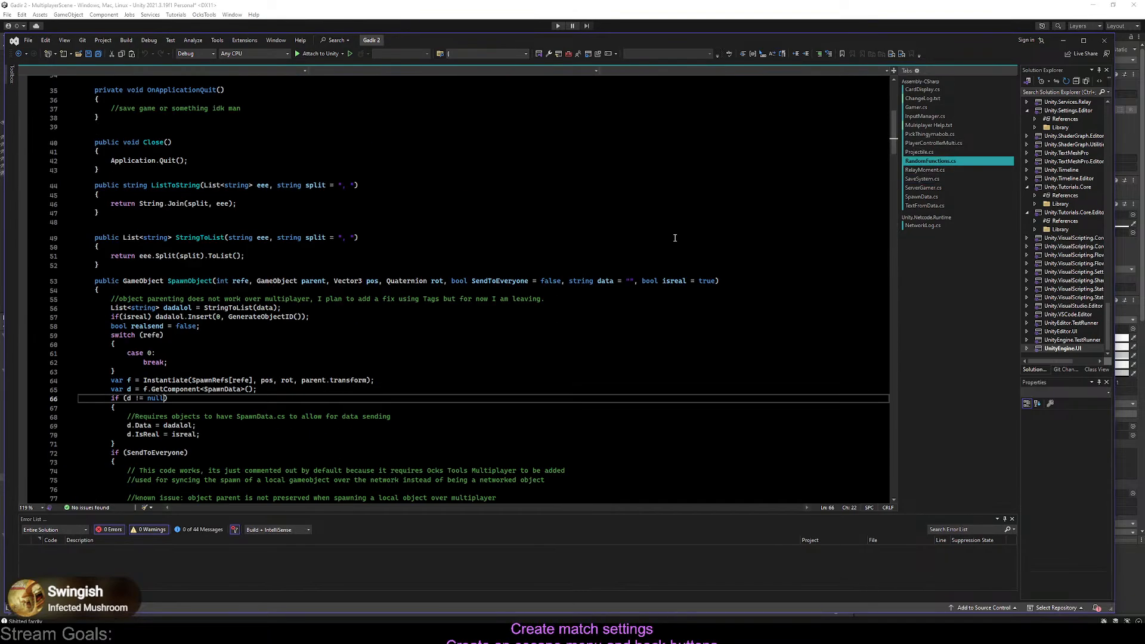
pyautogui.scroll(15, 381, 238)
pyautogui.scroll(-12, 385, 260)
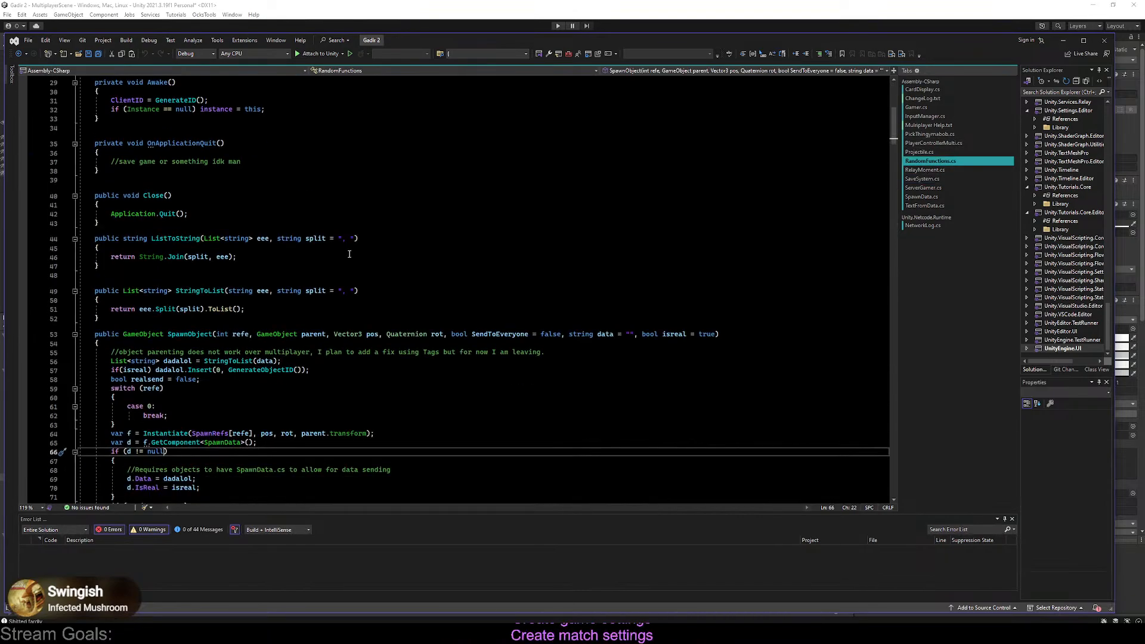
pyautogui.scroll(-13, 423, 250)
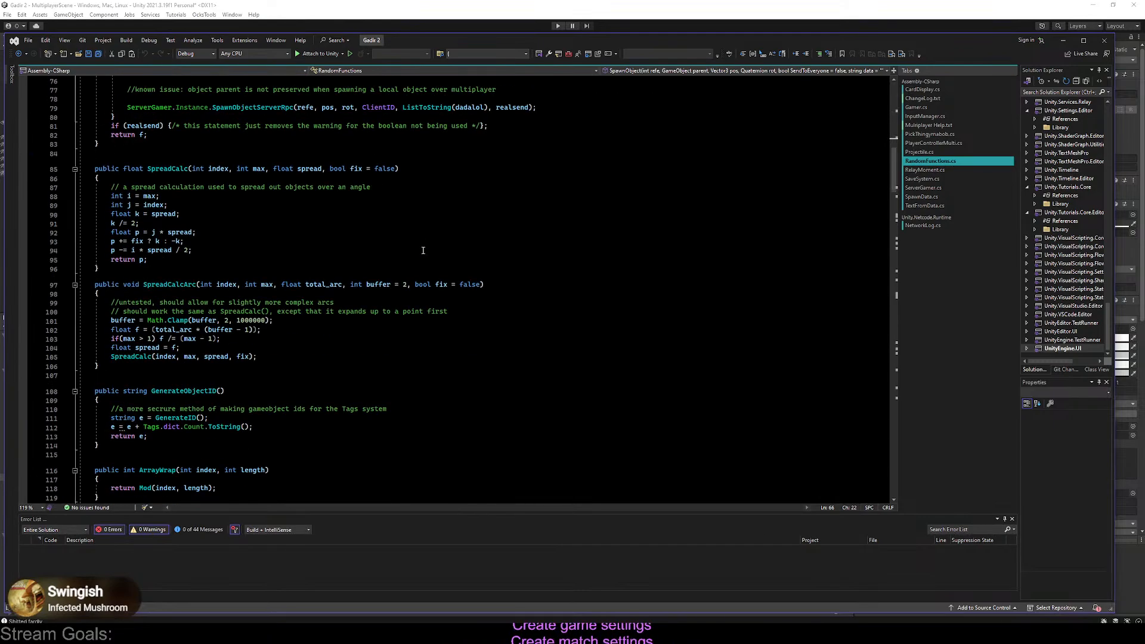
pyautogui.scroll(-7, 423, 250)
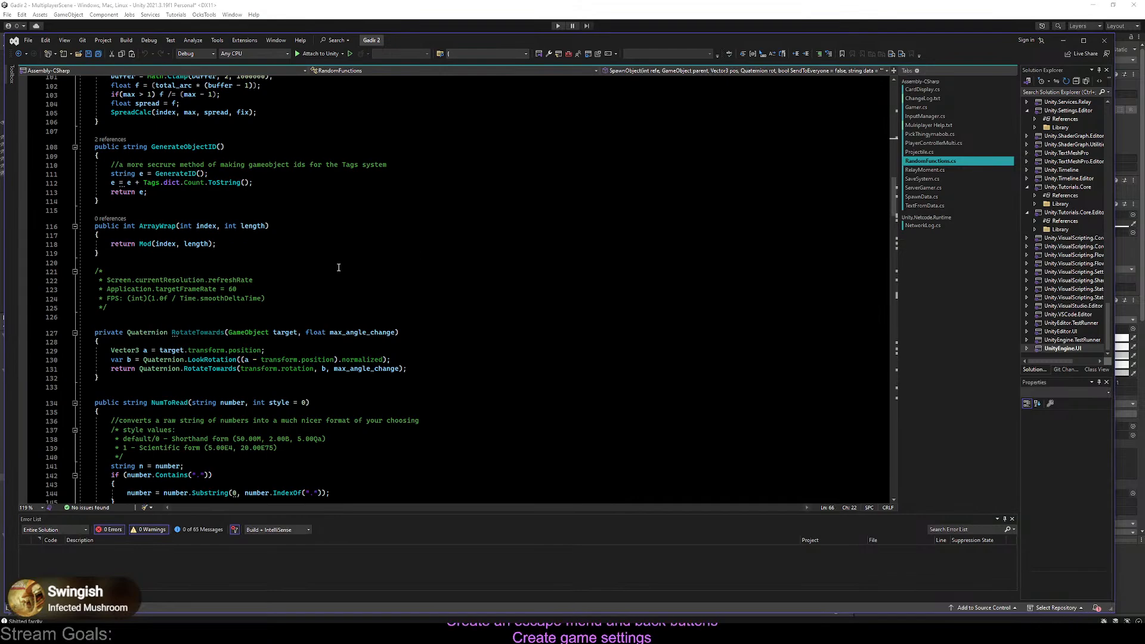
pyautogui.moveTo(292, 297); pyautogui.dragTo(107, 292)
pyautogui.click(274, 271)
pyautogui.moveTo(238, 289); pyautogui.dragTo(99, 292)
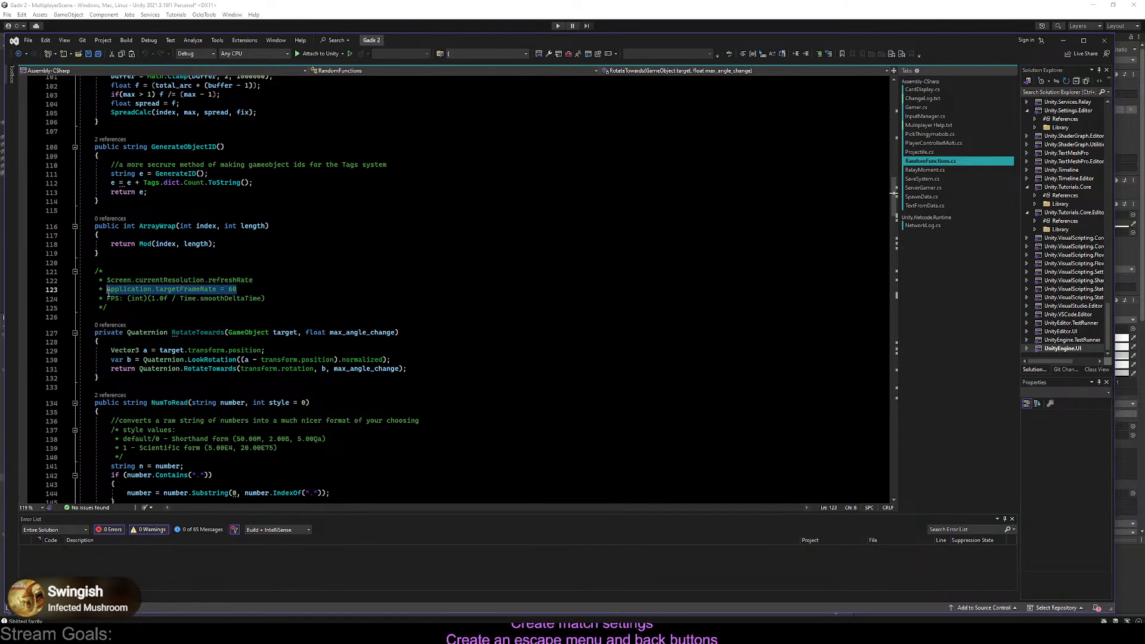
# Copy the comment line "FPS: (int)(1.0f / Time.smoothDeltaTime)" in RandomFunctions.cs
pyautogui.click(294, 290)
pyautogui.moveTo(291, 296); pyautogui.dragTo(104, 299)
pyautogui.hotkey('ctrl', 'c')
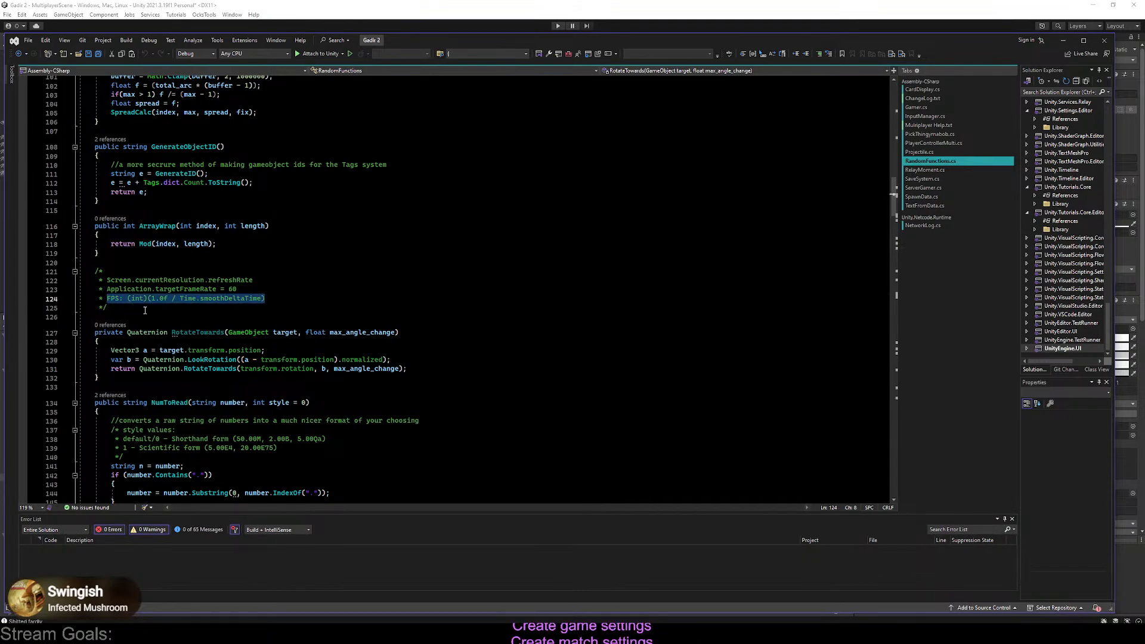
pyautogui.click(181, 310)
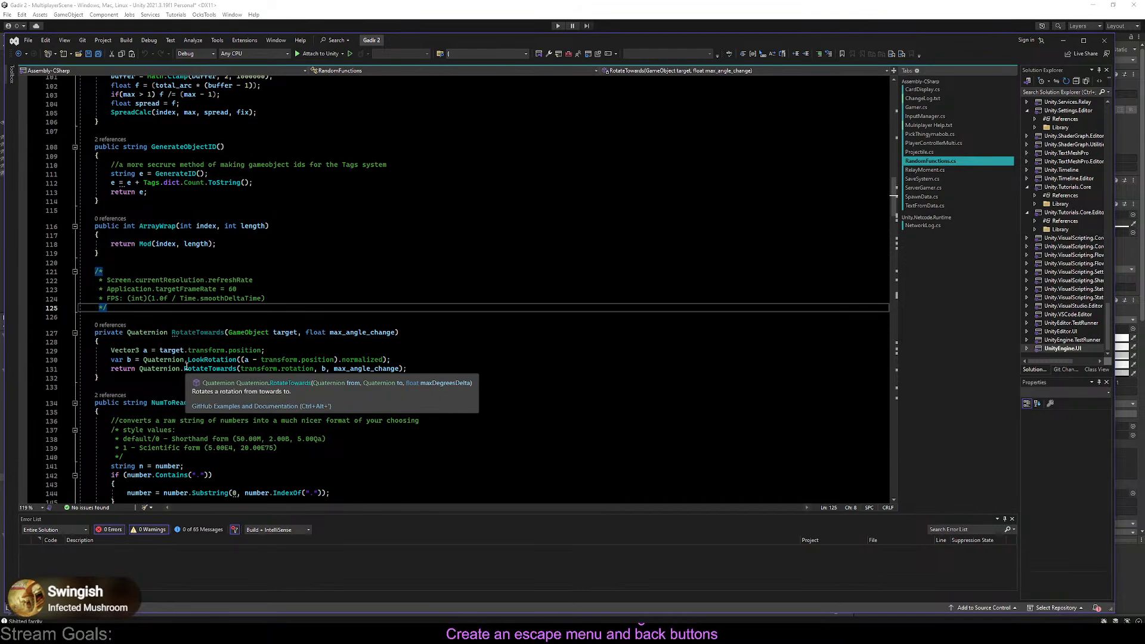
# Duplicate the "Round" case in the TextFromData.cs switch statement and rename the copy's label to "FPS"
pyautogui.click(925, 205)
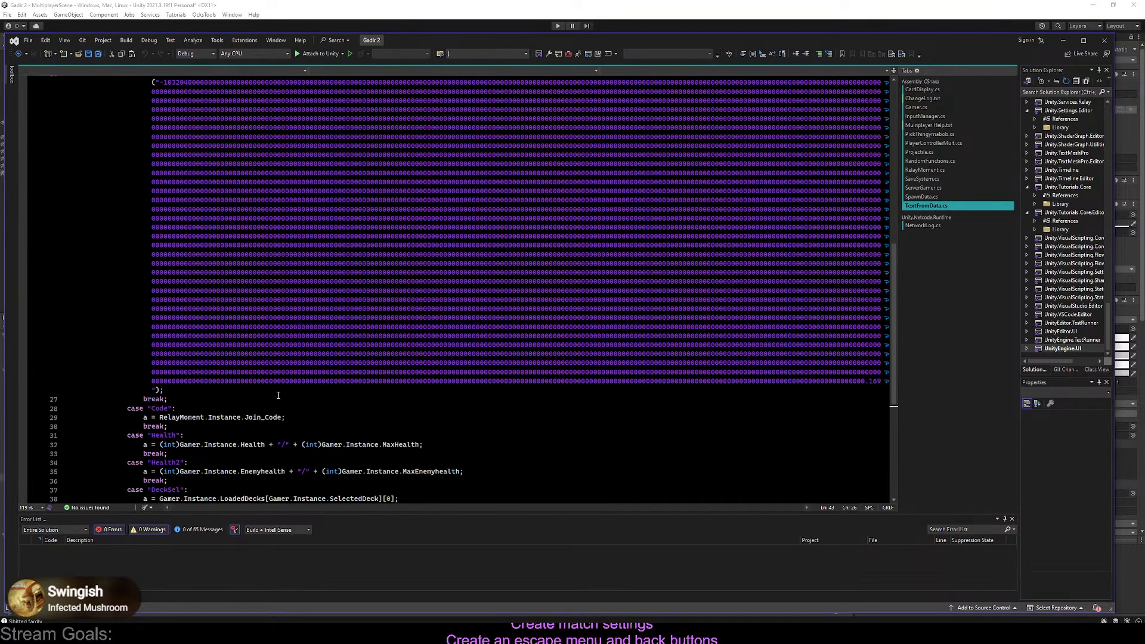
pyautogui.scroll(20, 329, 396)
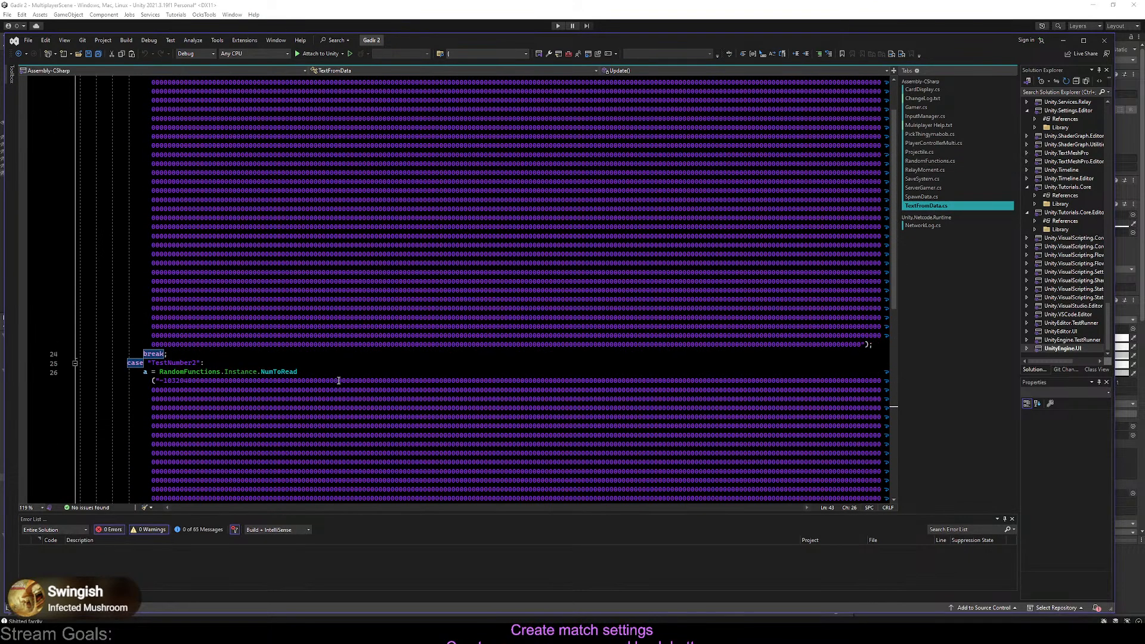
pyautogui.scroll(-20, 342, 366)
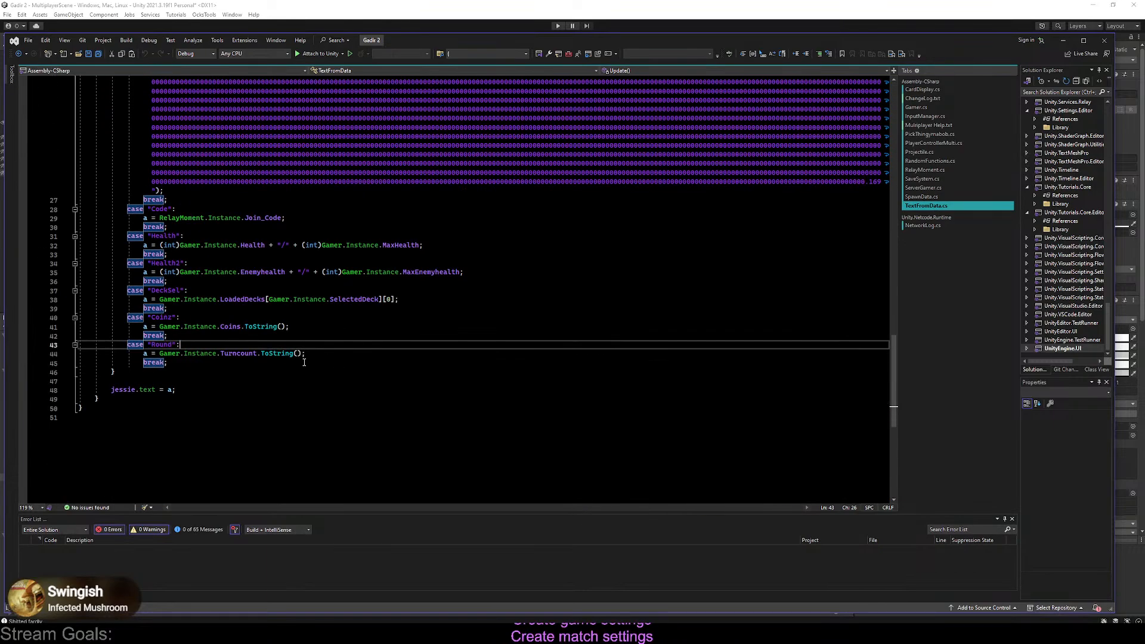
pyautogui.moveTo(284, 362); pyautogui.dragTo(280, 332)
pyautogui.hotkey('ctrl', 'v')
pyautogui.hotkey('ctrl', 'v')
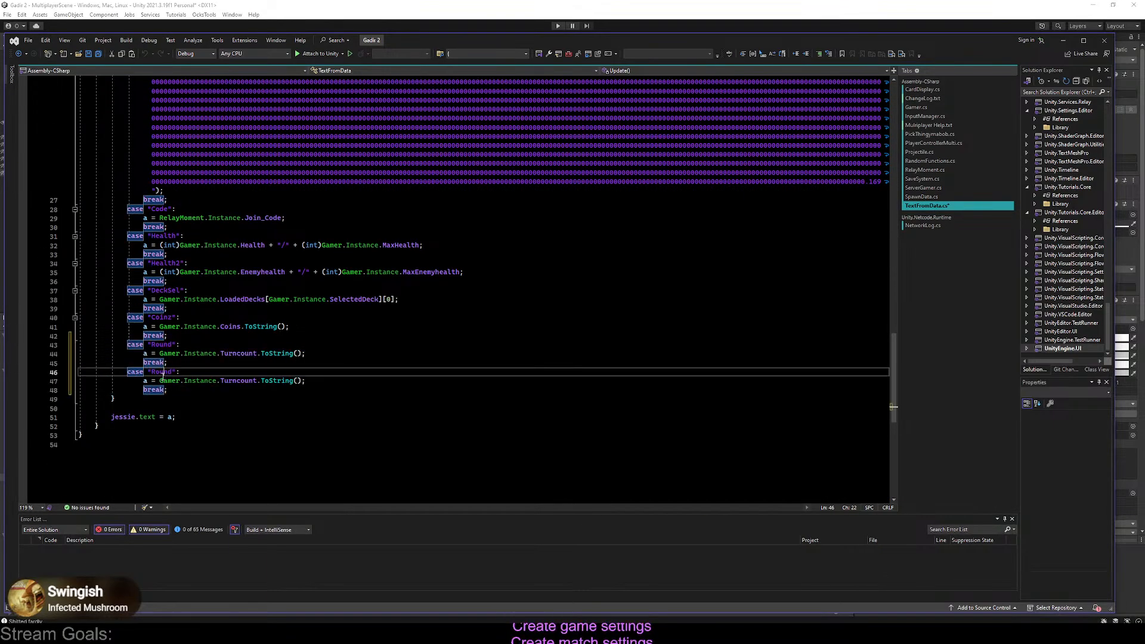
pyautogui.doubleClick(161, 373)
pyautogui.write('FPS')
pyautogui.click(201, 363)
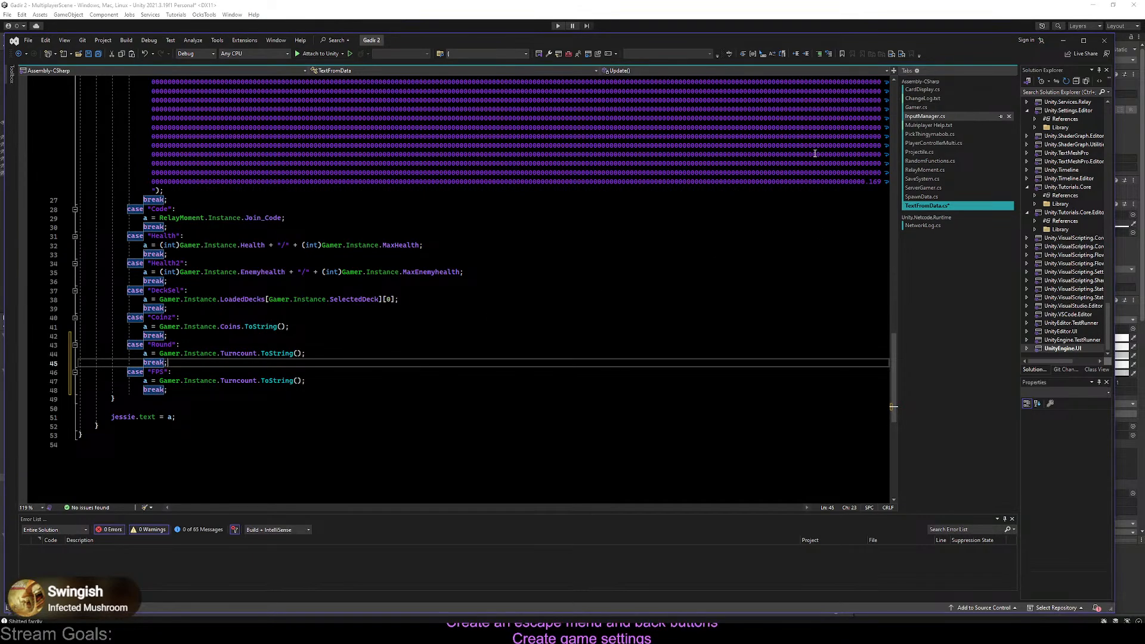
# Copy the note "FPS: (int)(1.0f / Time.smoothDeltaTime)" from the comment block in RandomFunctions.cs
pyautogui.click(939, 108)
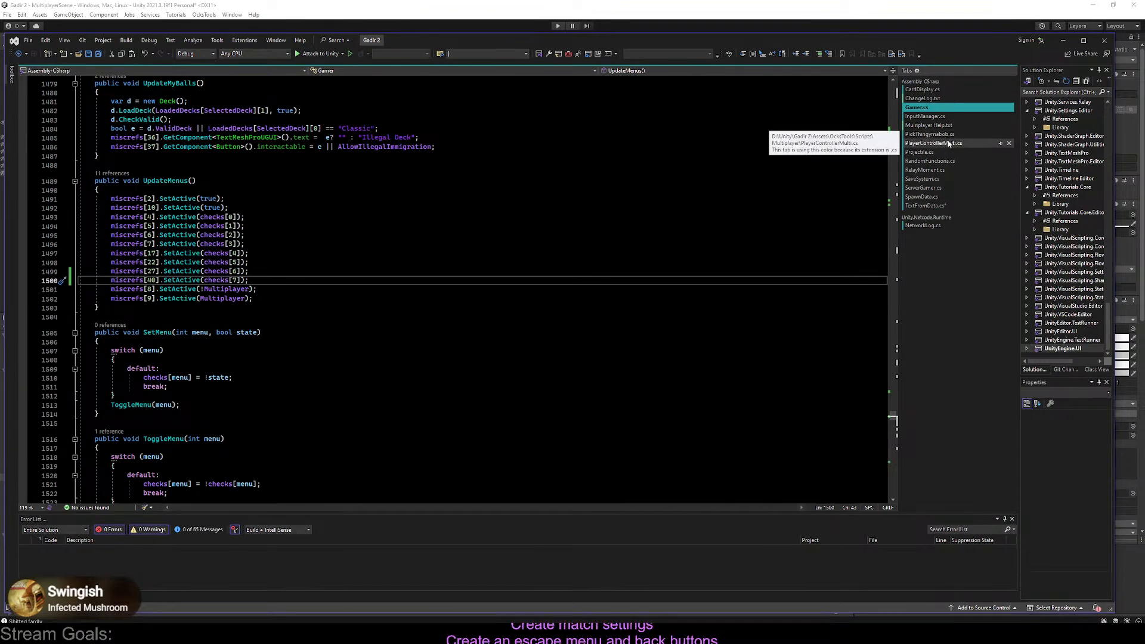
pyautogui.click(944, 161)
pyautogui.scroll(-1, 286, 363)
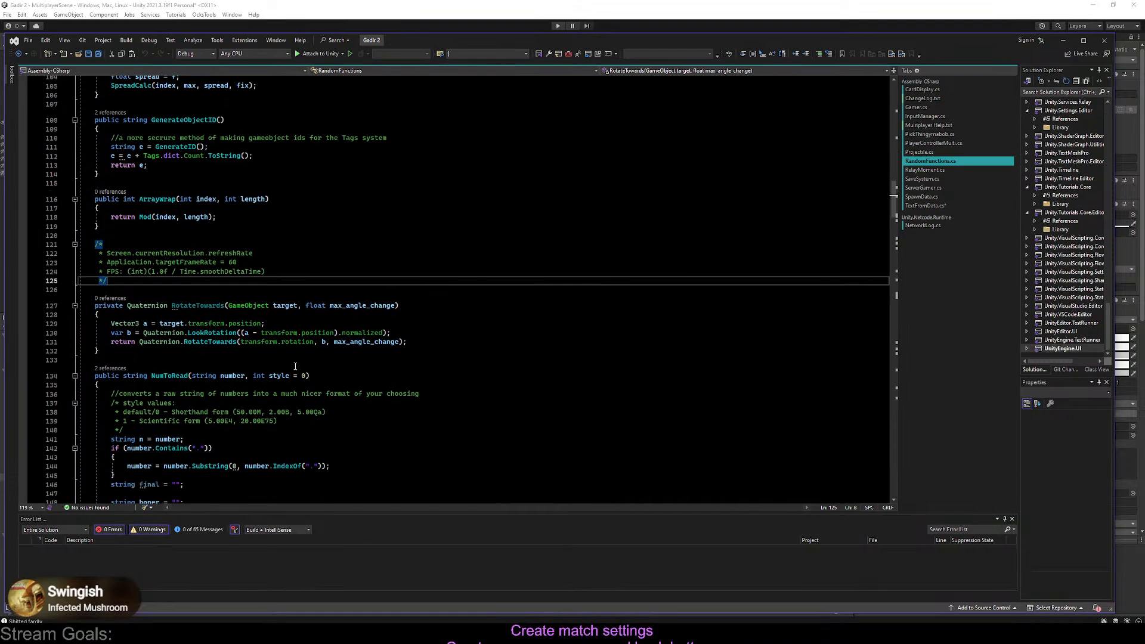
pyautogui.moveTo(266, 272); pyautogui.dragTo(111, 274)
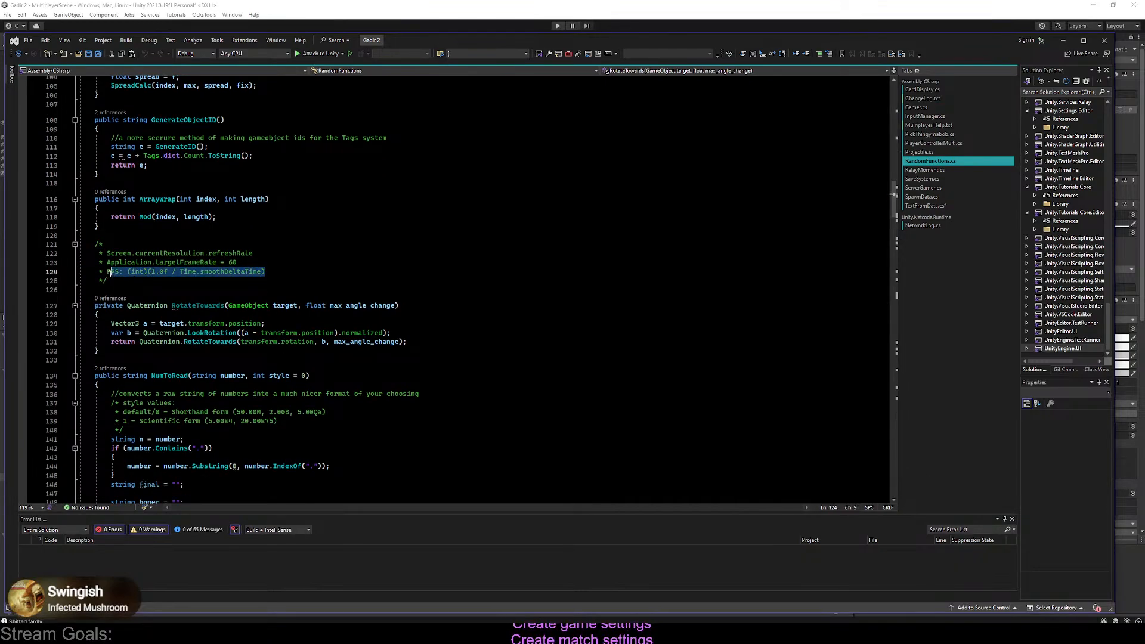
pyautogui.click(388, 282)
pyautogui.click(917, 107)
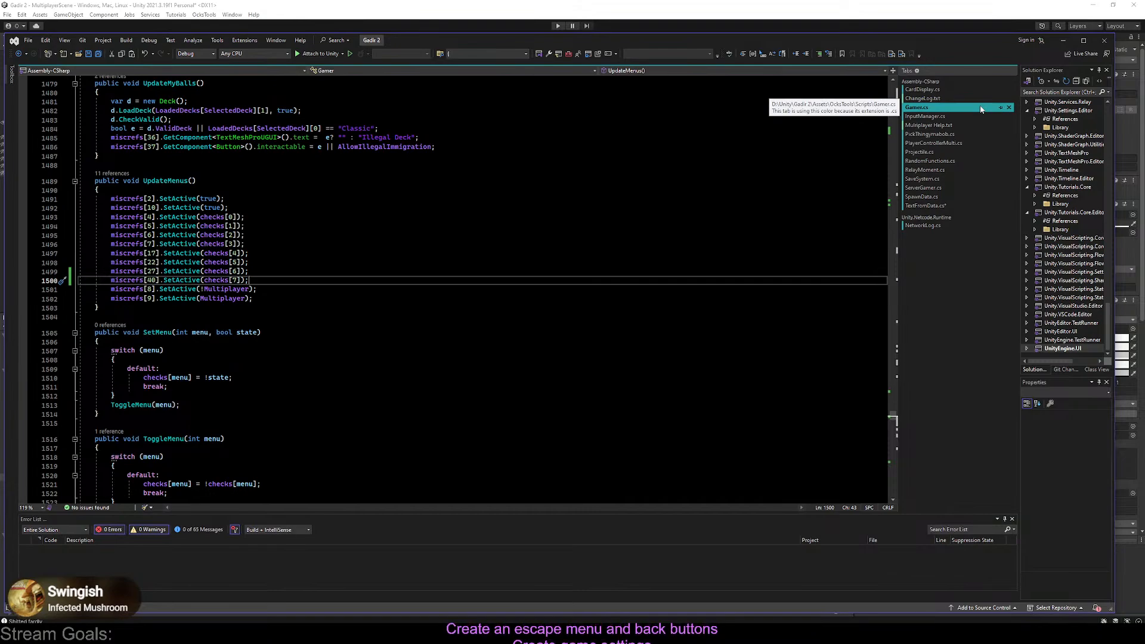
# In TextFromData.cs, make the "FPS" case assign $"FPS: {(int)(1.0f / Time.smoothDeltaTime)}" to a, and save the script
pyautogui.click(954, 206)
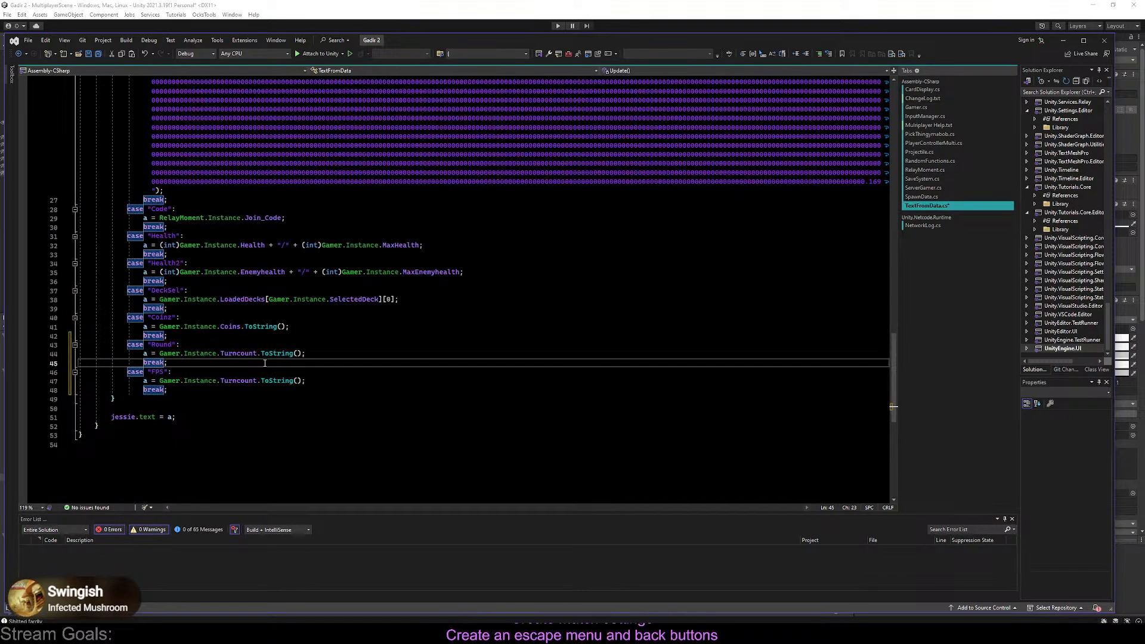
pyautogui.moveTo(301, 381); pyautogui.dragTo(162, 383)
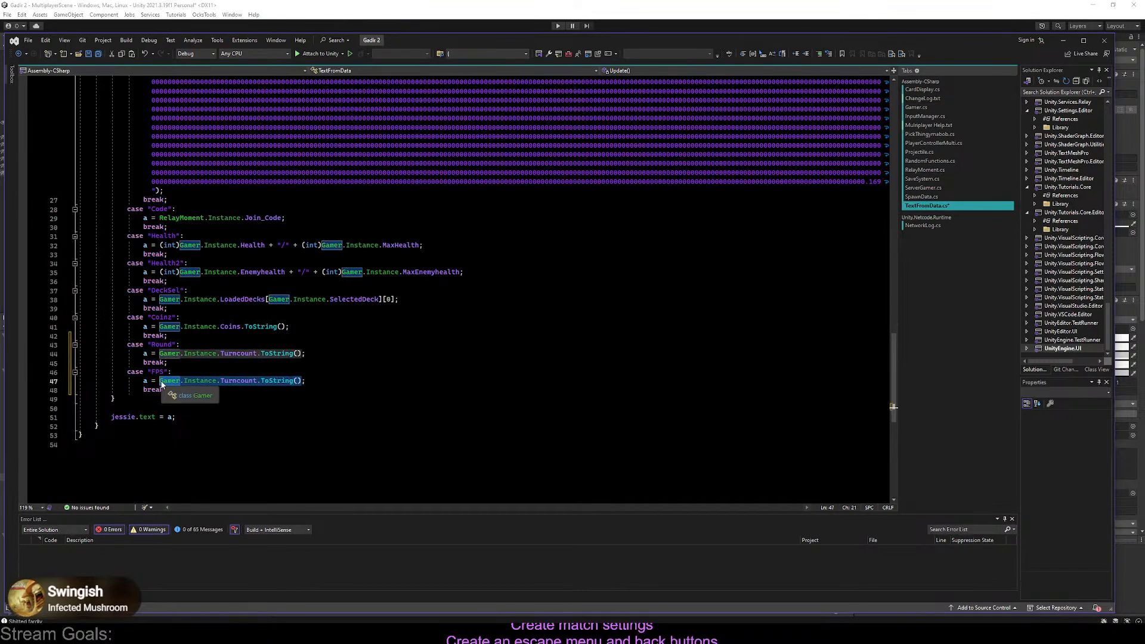
pyautogui.write('$"";')
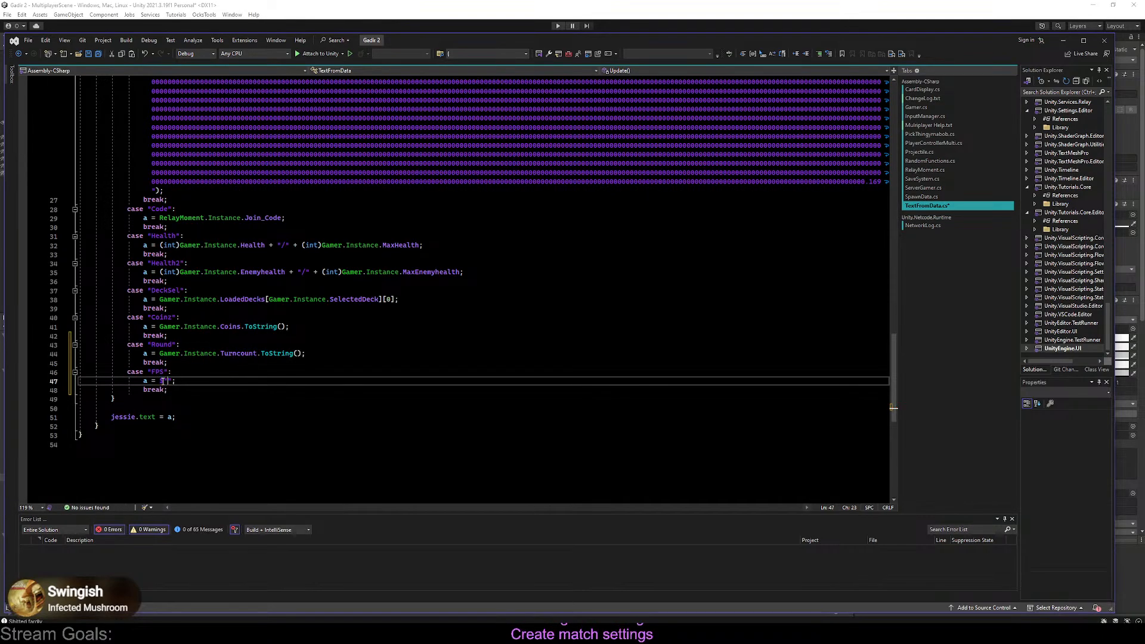
pyautogui.hotkey('ctrl', 'v')
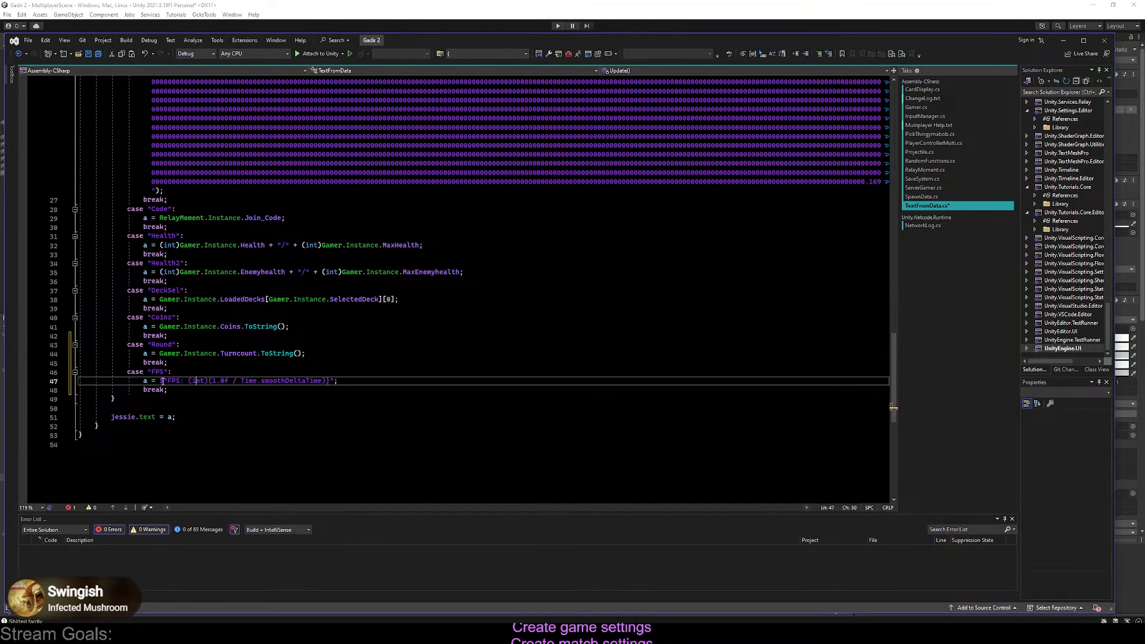
pyautogui.write('{')
pyautogui.press('Up')
pyautogui.press('Up')
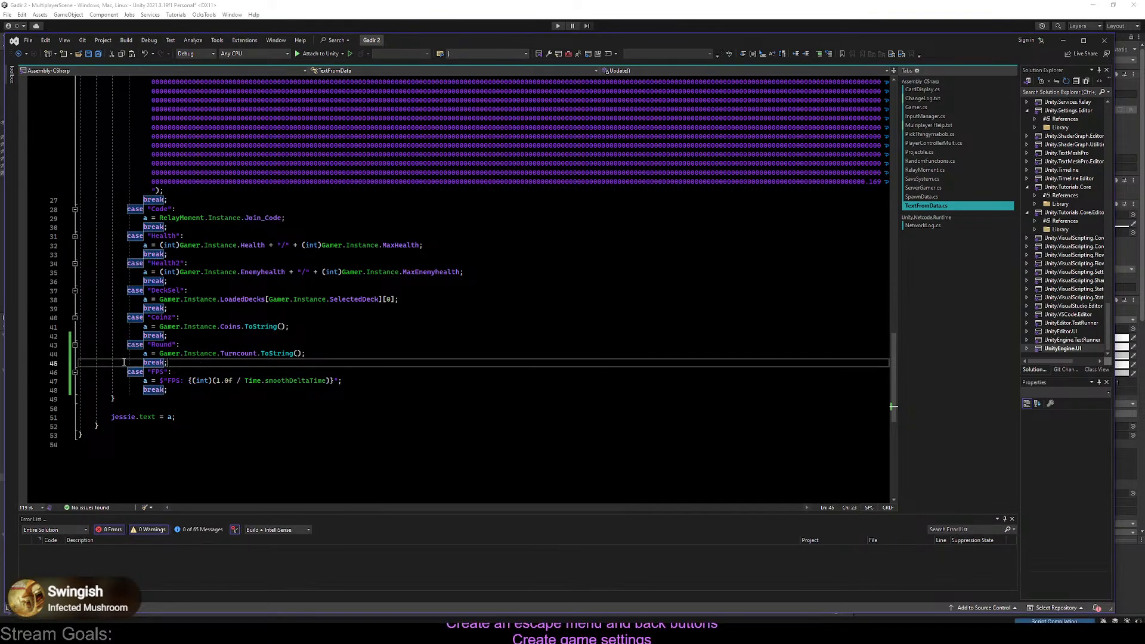
pyautogui.moveTo(361, 380); pyautogui.dragTo(348, 374)
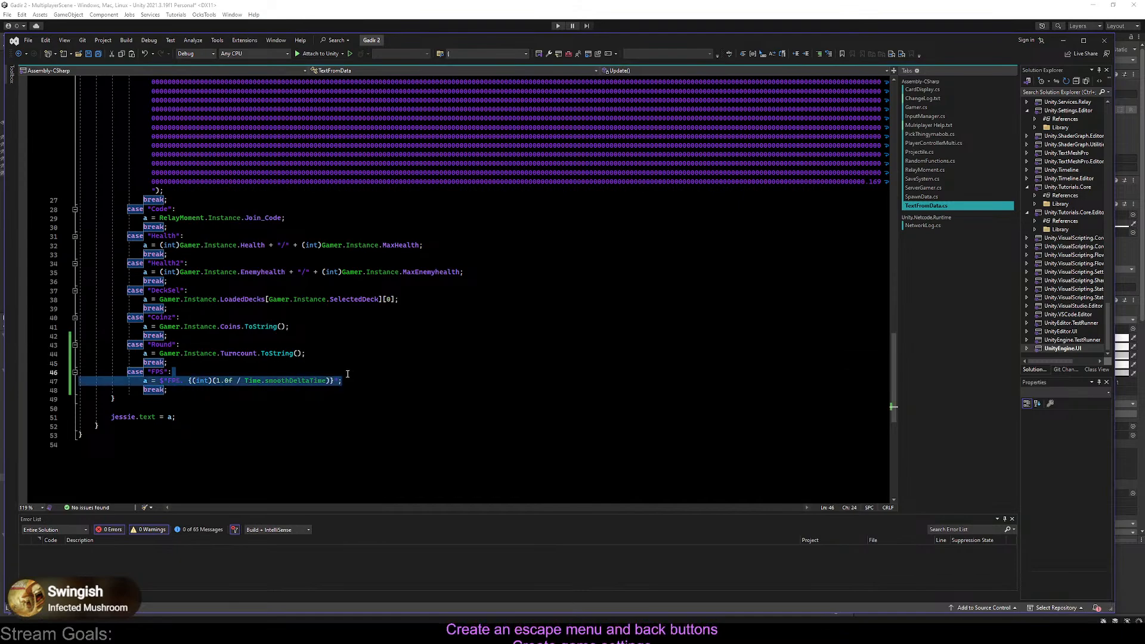
pyautogui.click(348, 373)
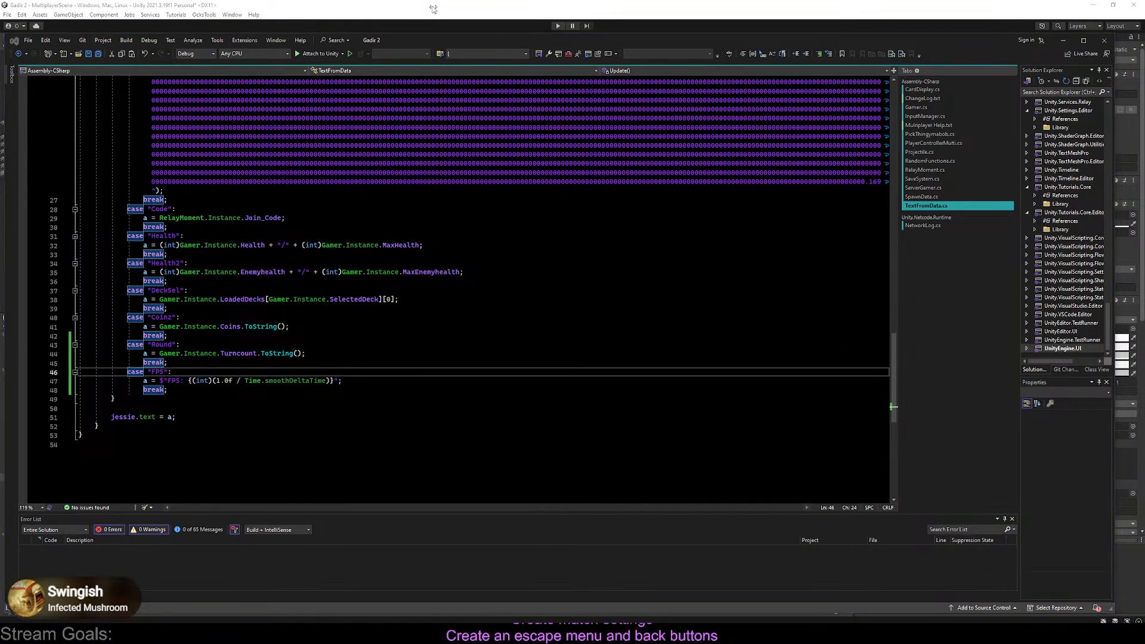
# Switch to the Unity editor and deactivate the DeckBuilder and PauseMenu objects under the Canvas
pyautogui.click(410, 21)
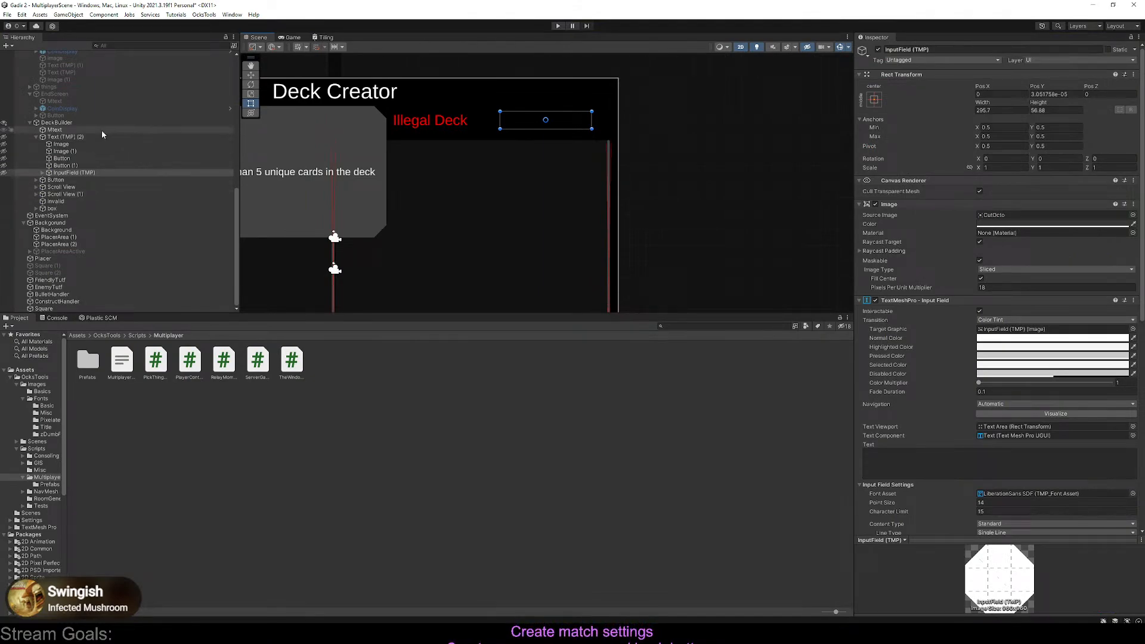
pyautogui.scroll(10, 91, 127)
pyautogui.scroll(2, 87, 134)
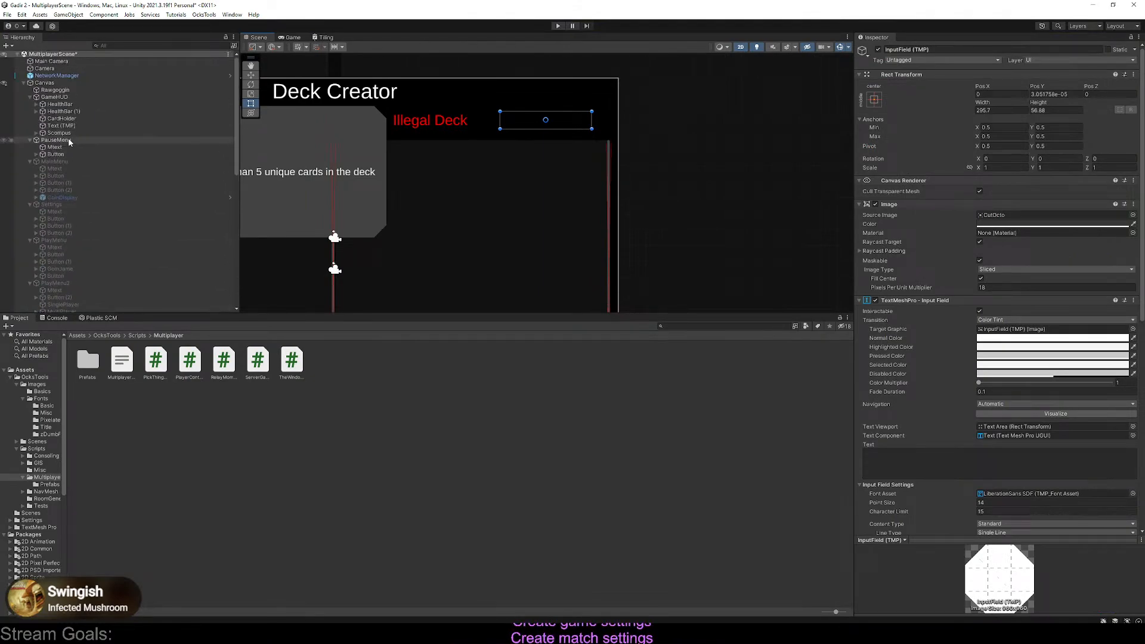
pyautogui.click(69, 97)
pyautogui.scroll(-8, 74, 152)
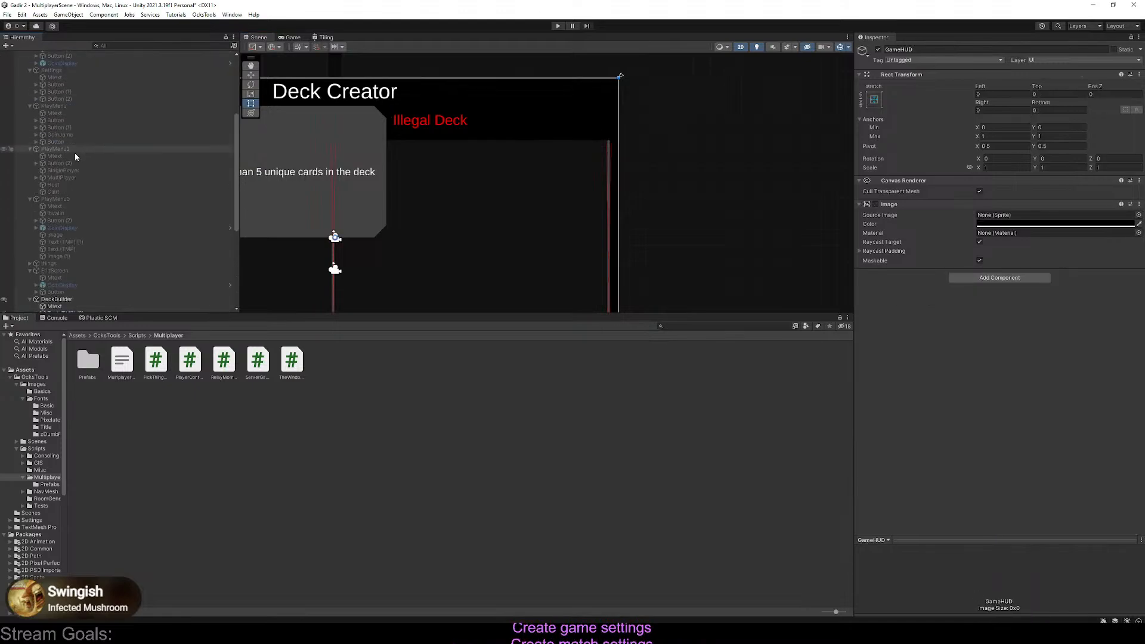
pyautogui.click(57, 271)
pyautogui.click(880, 57)
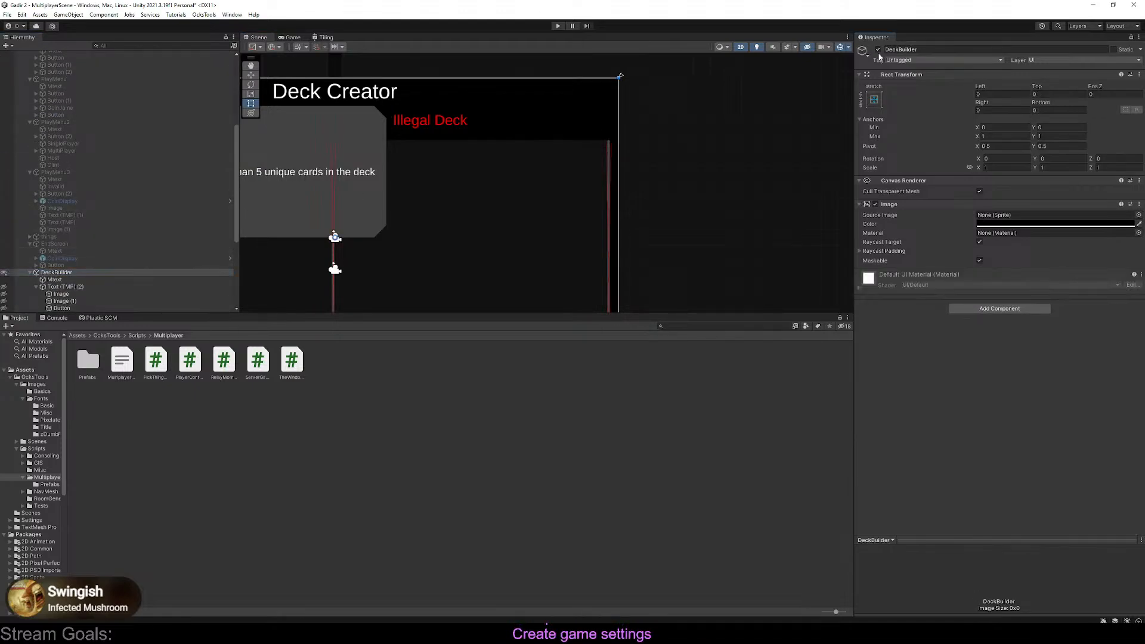
pyautogui.click(878, 49)
pyautogui.scroll(8, 18, 180)
pyautogui.click(134, 139)
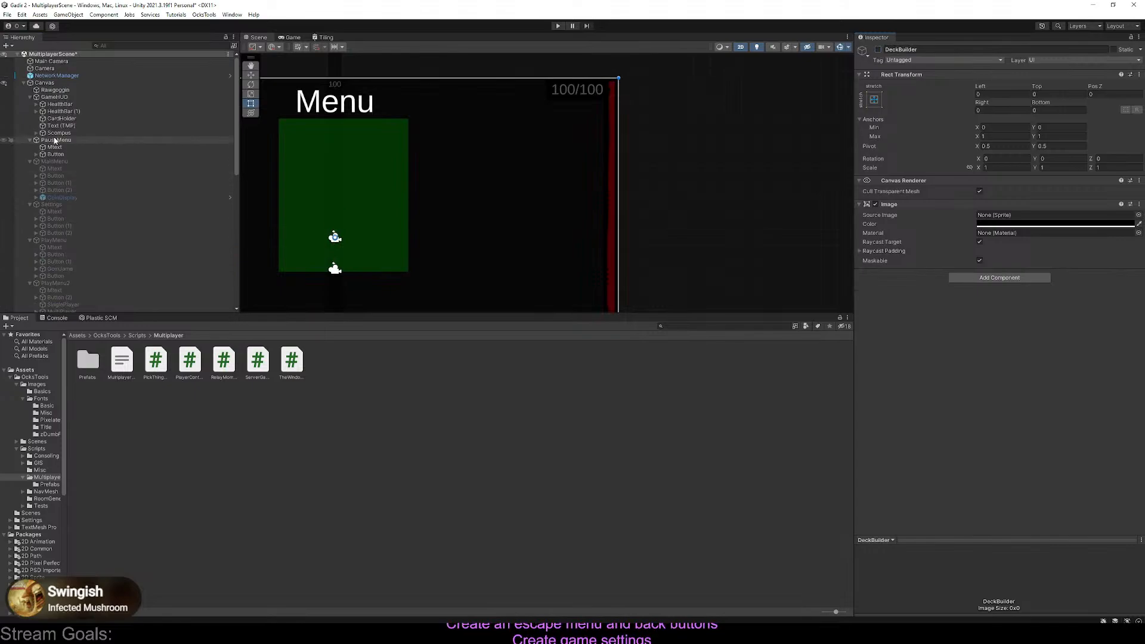
pyautogui.click(878, 50)
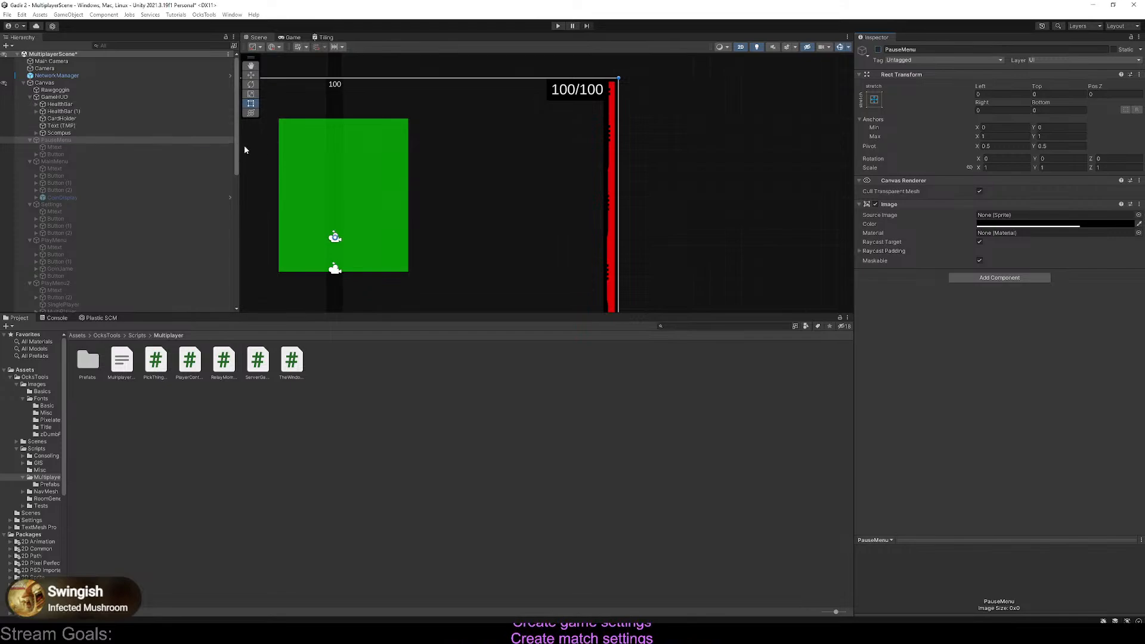
# Add a TextMeshPro text to GameHUD and place it just below the blue health bar's 100/100 label, at about X -573, Y 319
pyautogui.moveTo(532, 131); pyautogui.dragTo(782, 138, button='middle')
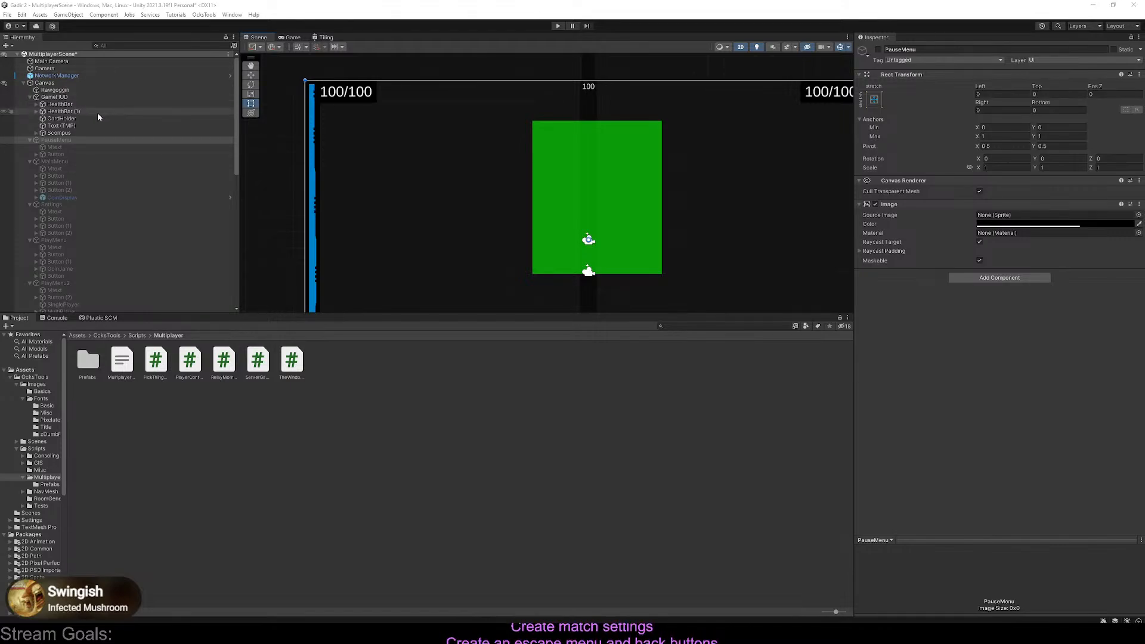
pyautogui.click(76, 97)
pyautogui.rightClick(83, 96)
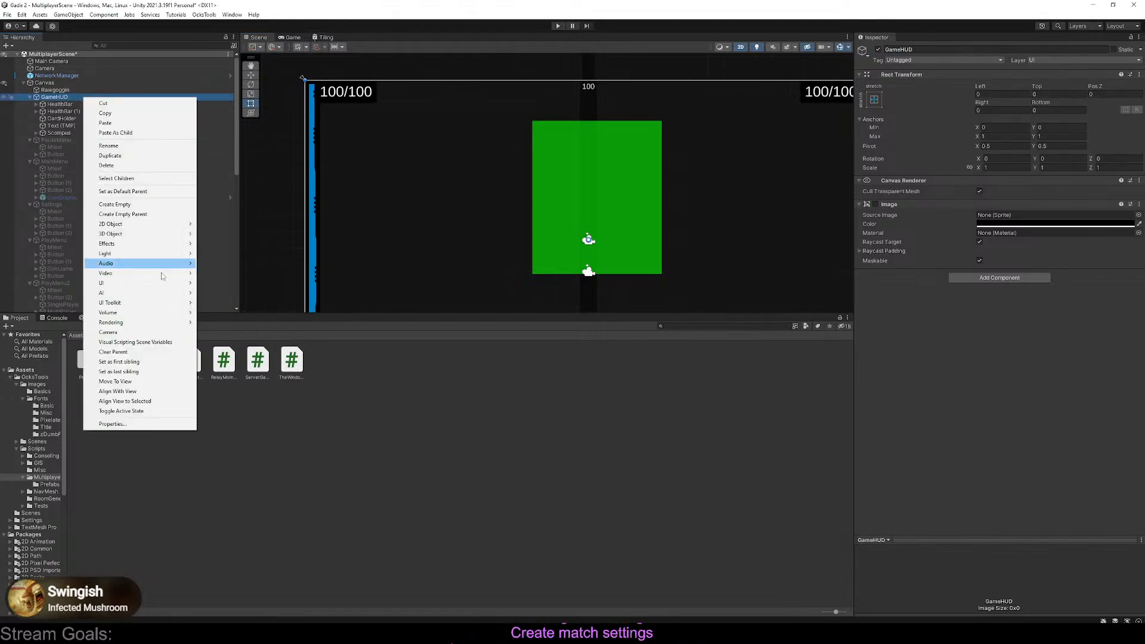
pyautogui.moveTo(149, 283)
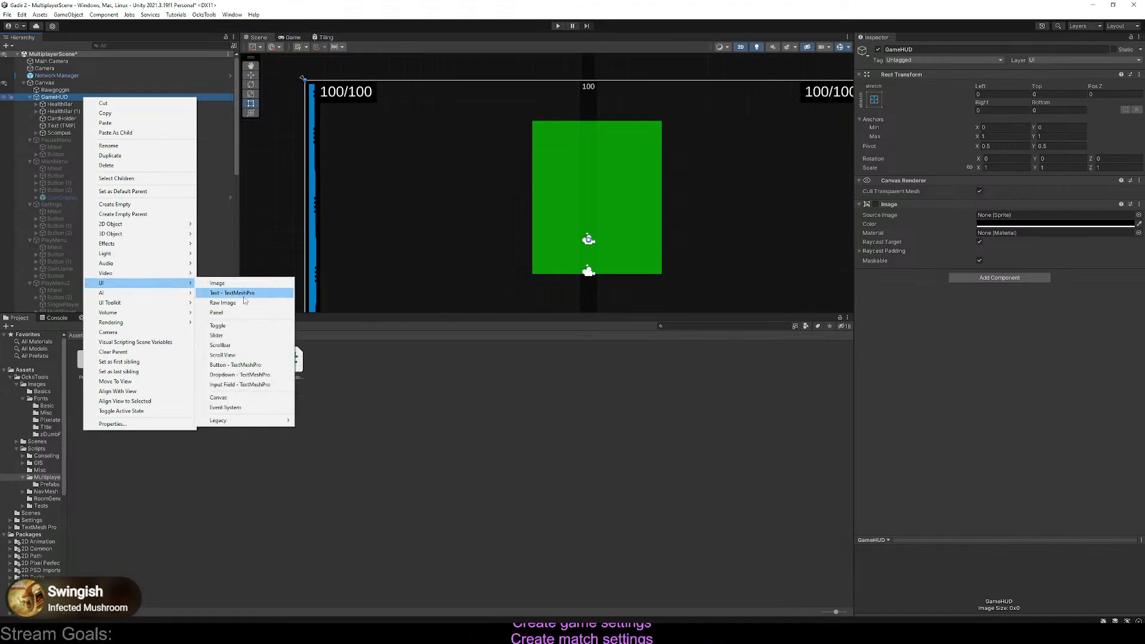
pyautogui.click(232, 293)
pyautogui.scroll(2, 506, 192)
pyautogui.moveTo(576, 248); pyautogui.dragTo(305, 105)
pyautogui.scroll(20, 305, 106)
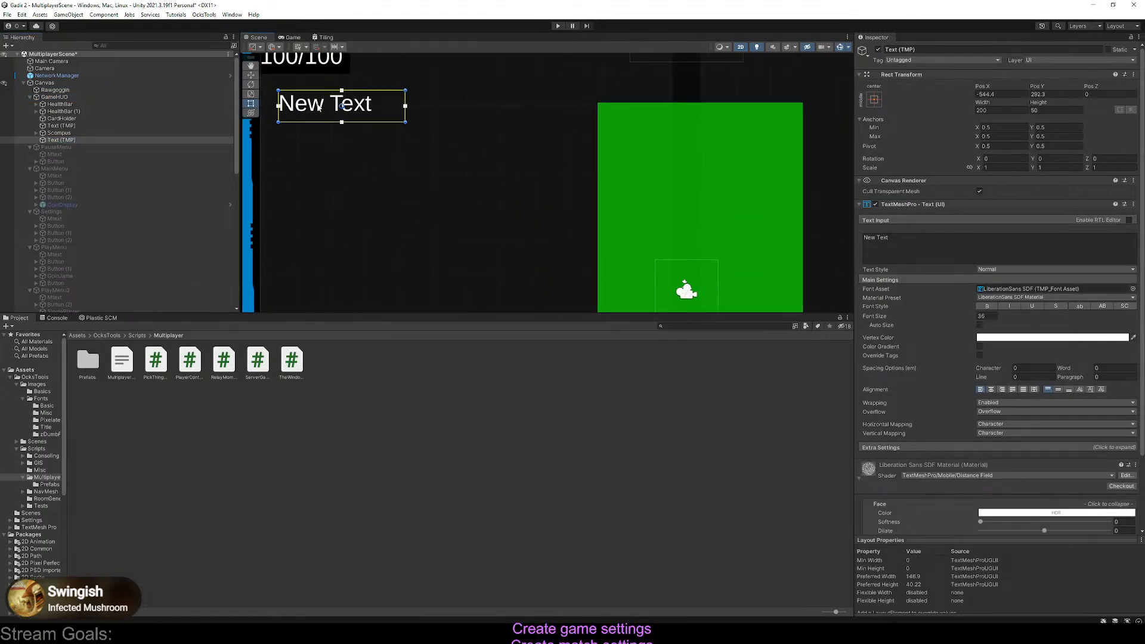
pyautogui.moveTo(305, 106); pyautogui.dragTo(504, 232, button='middle')
pyautogui.moveTo(505, 231); pyautogui.dragTo(442, 172)
# Reduce the new HUD text's font size to 16.84 and select its entire placeholder text for editing
pyautogui.scroll(2, 509, 193)
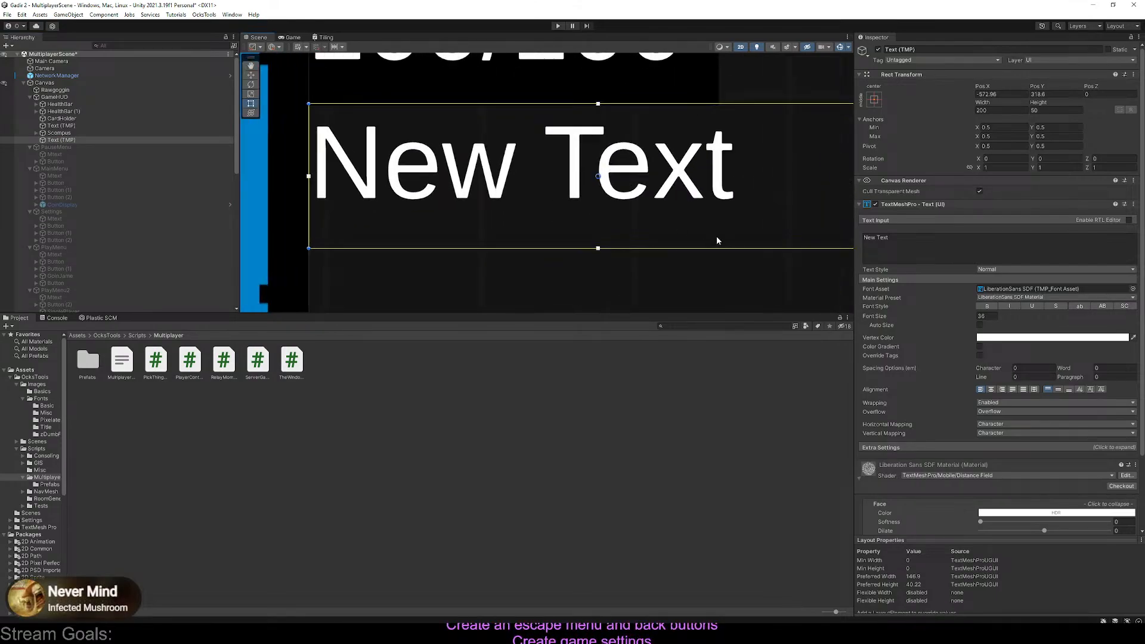
pyautogui.moveTo(874, 316); pyautogui.dragTo(645, 299)
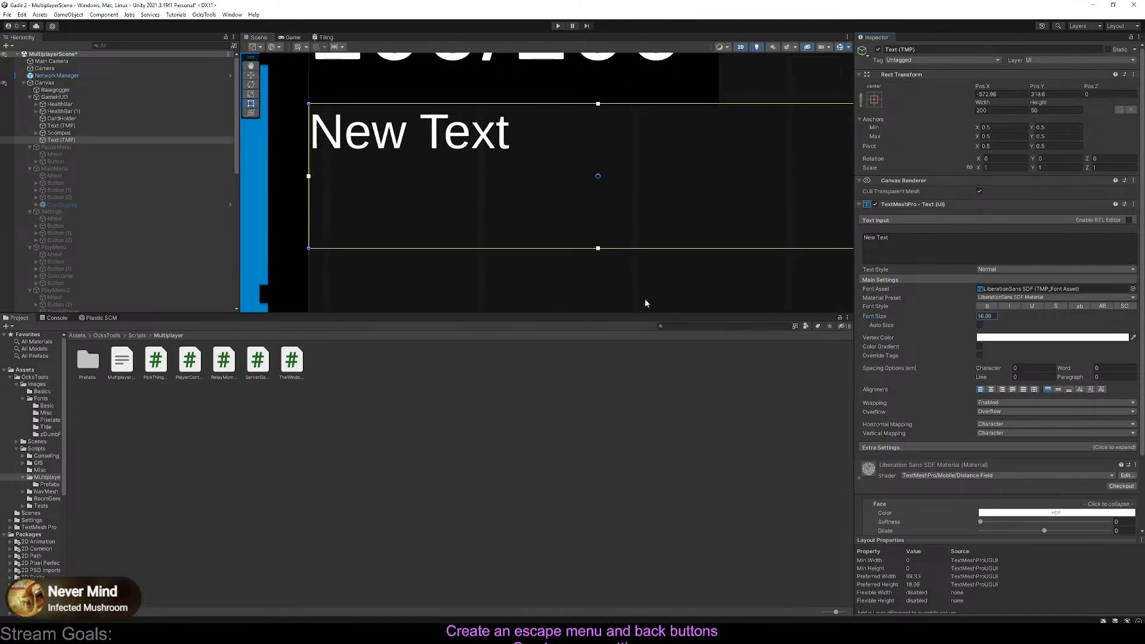
pyautogui.press('f')
pyautogui.click(894, 247)
pyautogui.hotkey('ctrl', 'a')
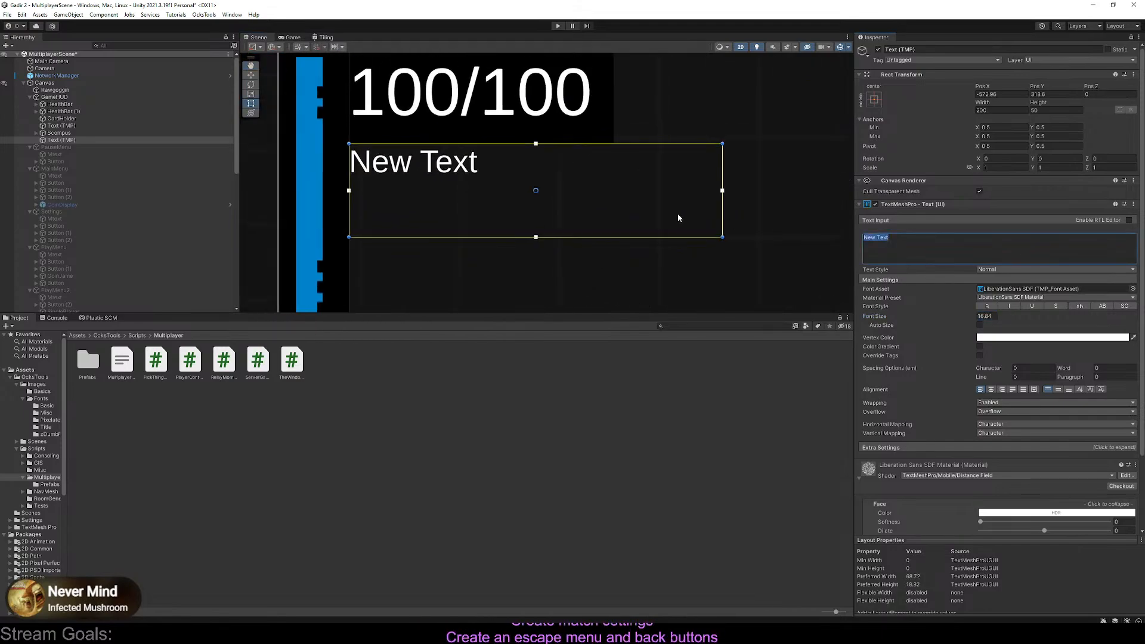
# Set the new text object's content under the HUD's 100/100 label to "FPS: 6969"
pyautogui.write('FPS: ')
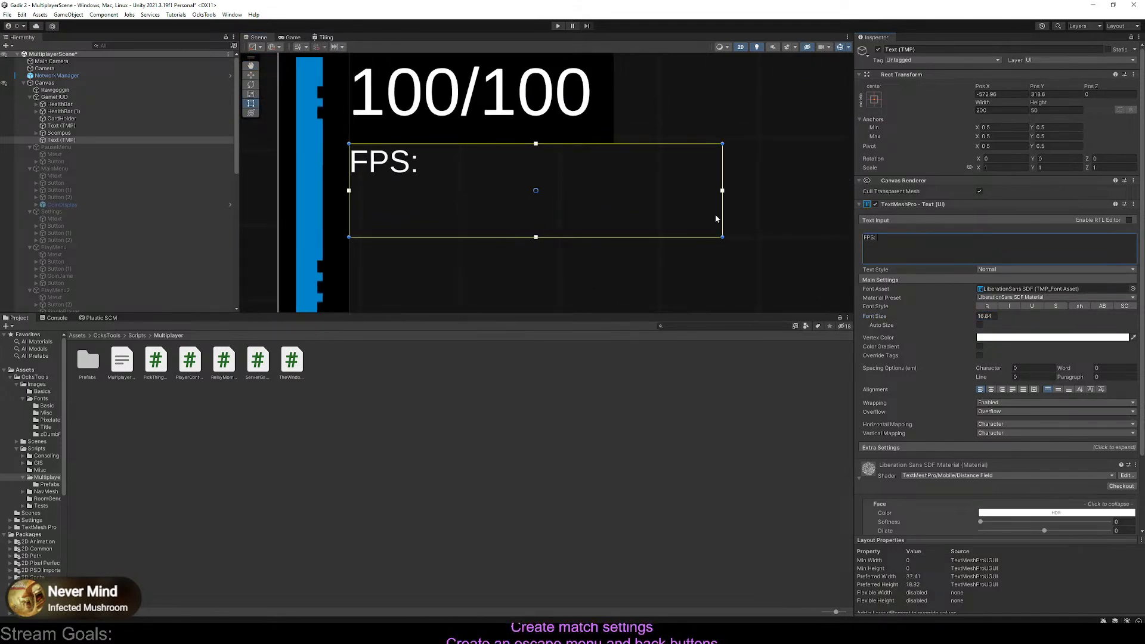
pyautogui.write('6969')
pyautogui.scroll(-1, 715, 215)
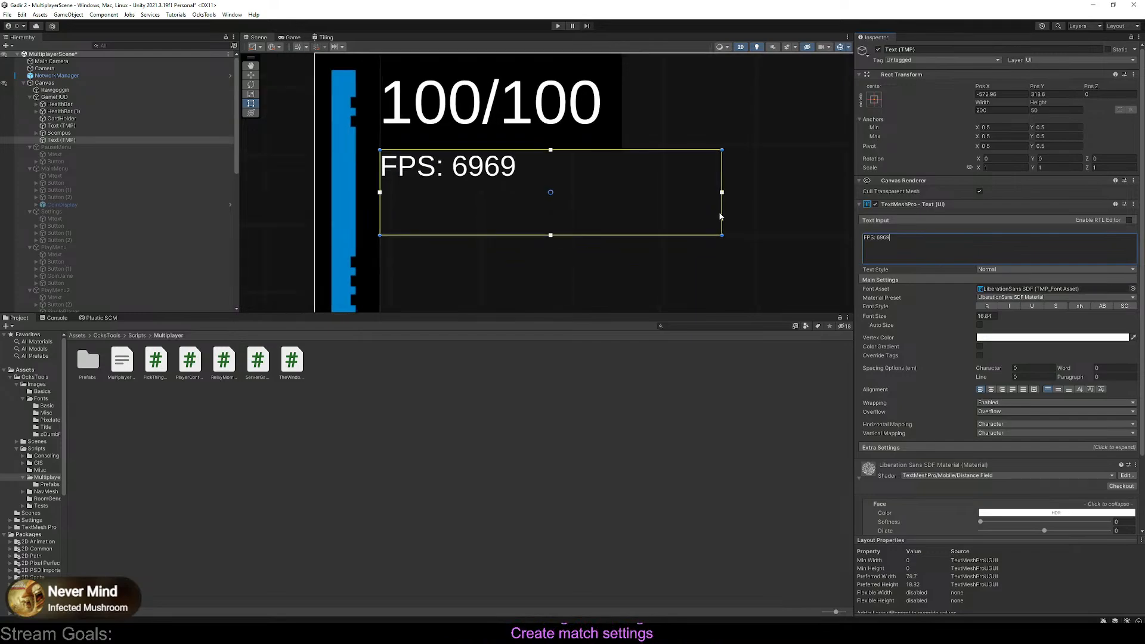
# Attach the TextFromData script from the Scripts/Misc folder to the FPS text and set its Type to FPS
pyautogui.scroll(-2, 983, 476)
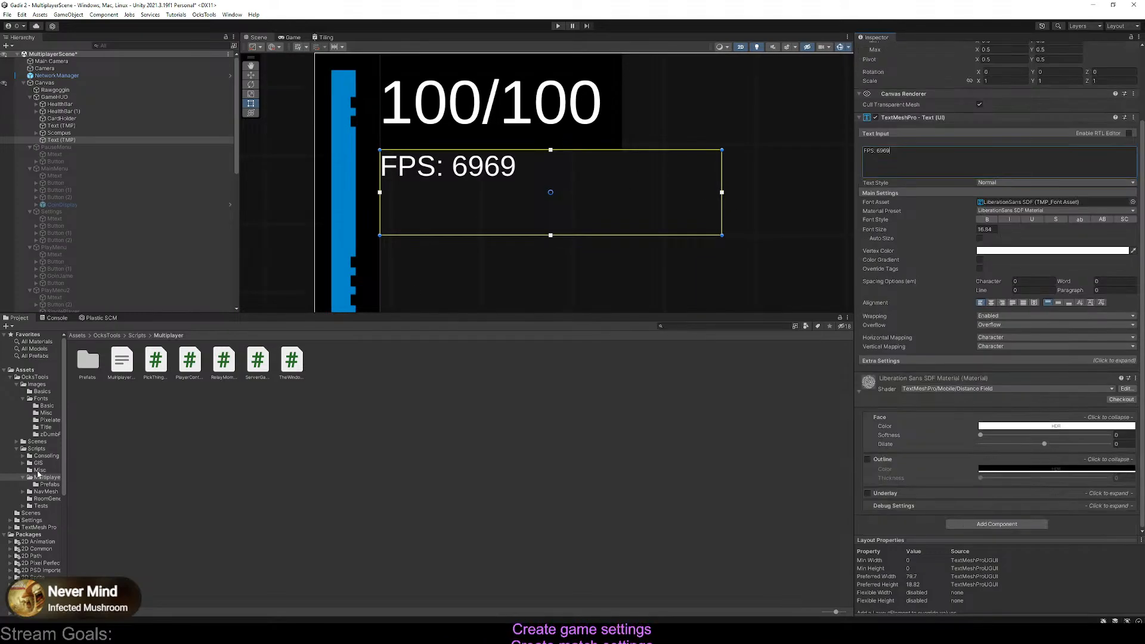
pyautogui.click(38, 450)
pyautogui.click(38, 470)
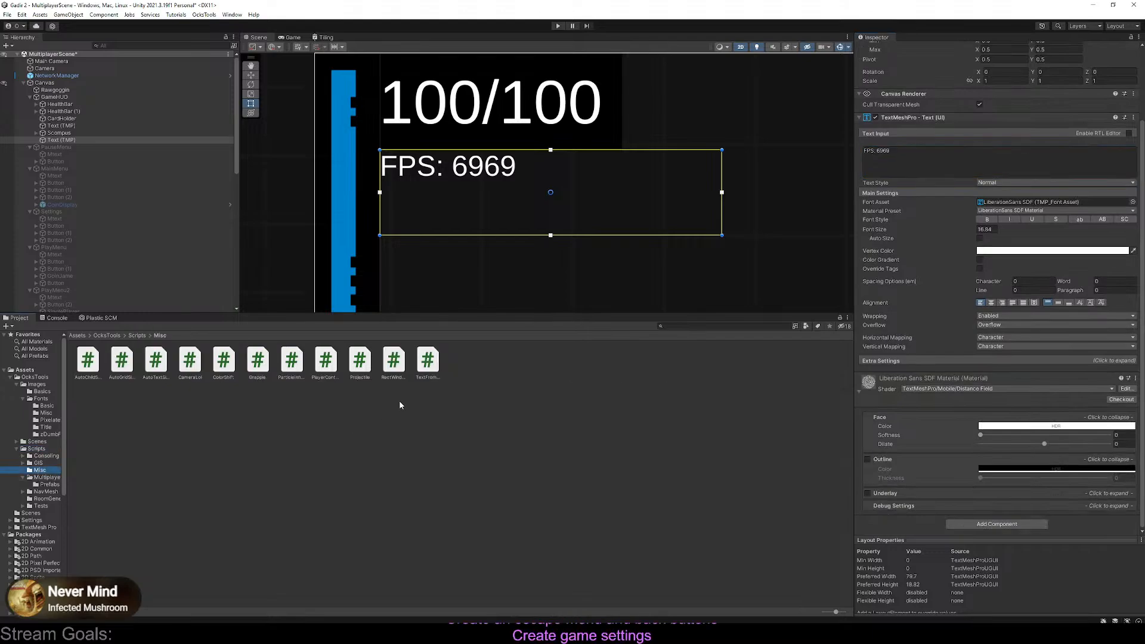
pyautogui.moveTo(905, 372); pyautogui.dragTo(906, 377)
pyautogui.click(980, 398)
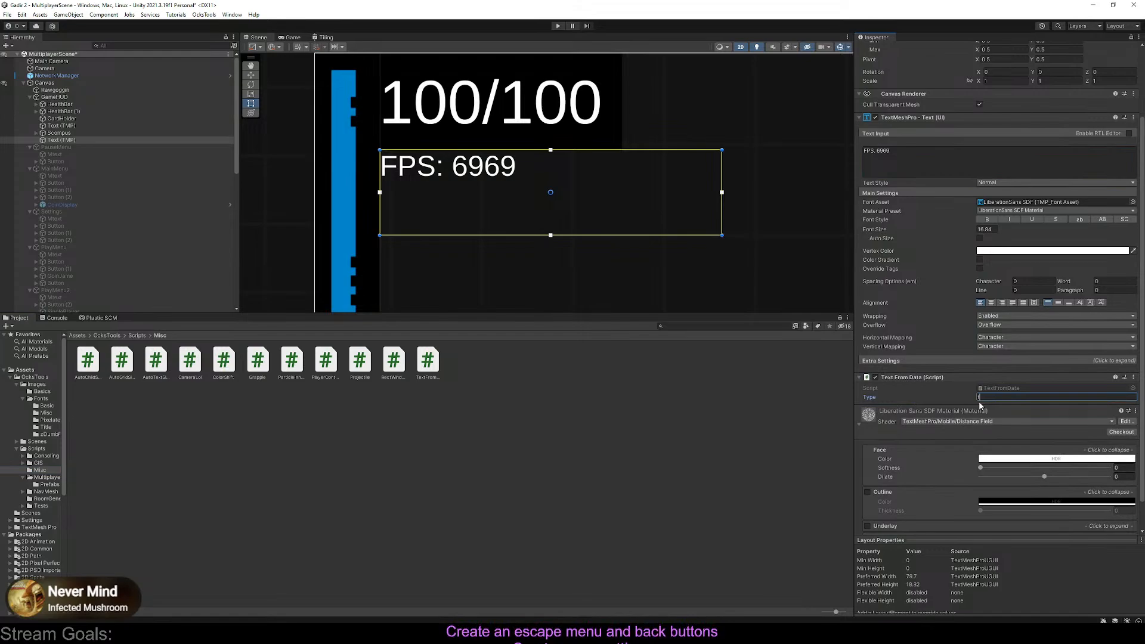
pyautogui.write('fps')
pyautogui.press('BackSpace')
pyautogui.press('BackSpace')
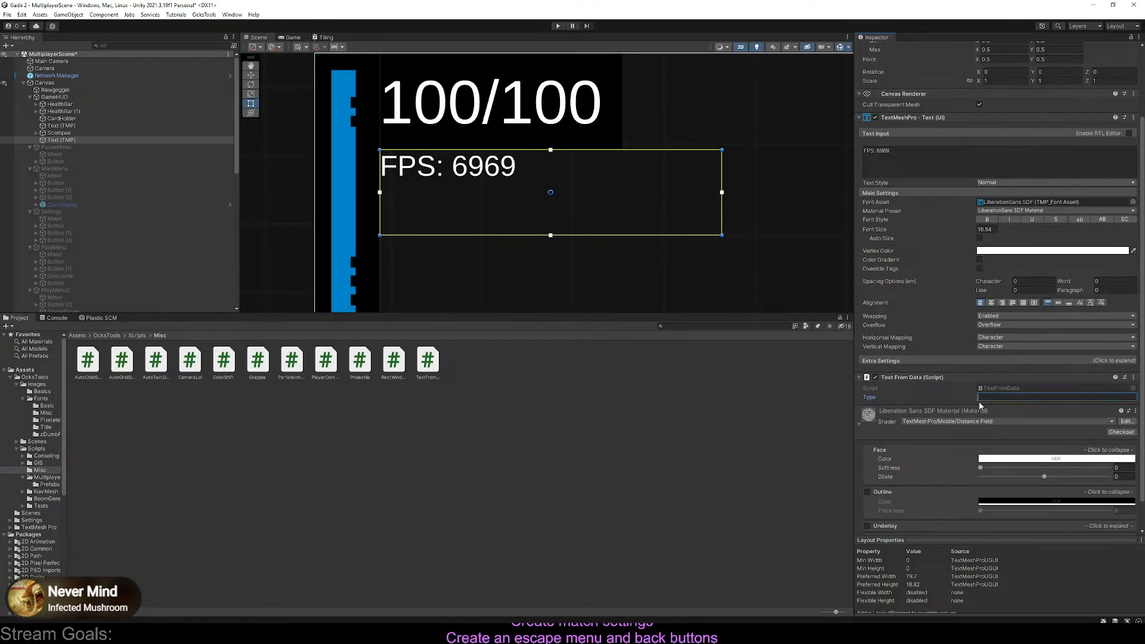
pyautogui.write('FPS')
pyautogui.click(493, 435)
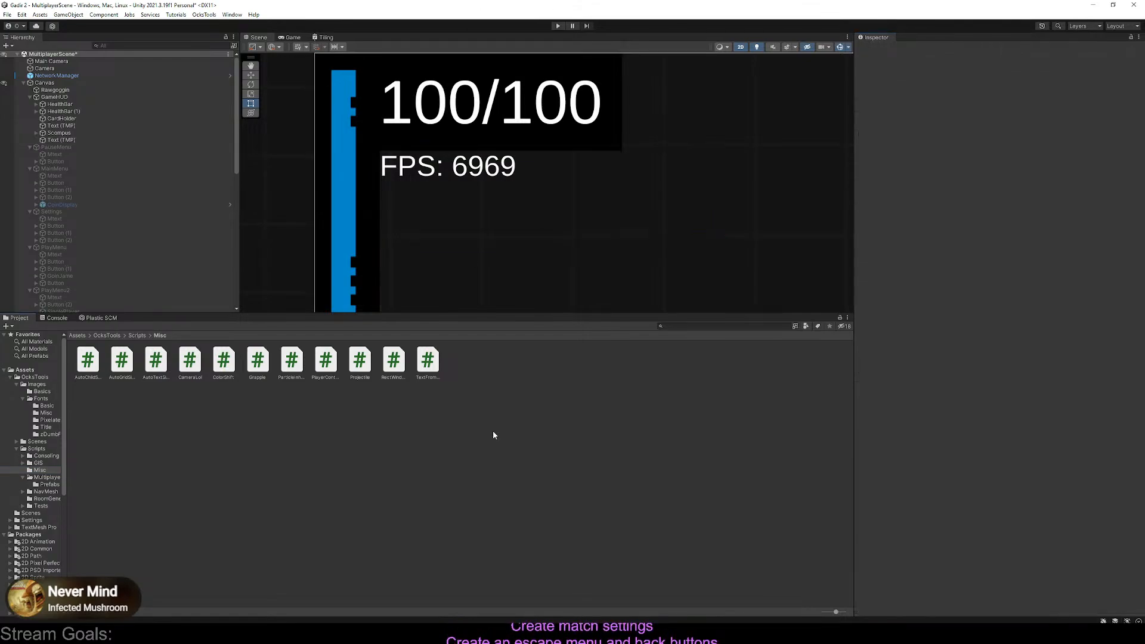
# Run the game in play mode and start a singleplayer match to check the FPS counter
pyautogui.click(558, 26)
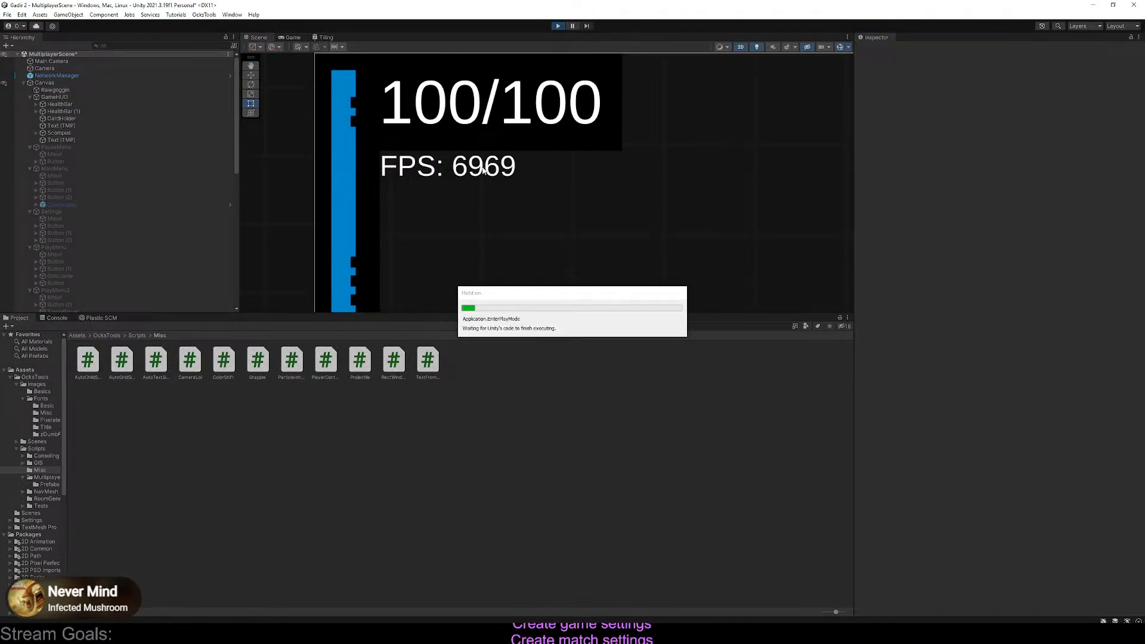
pyautogui.click(538, 200)
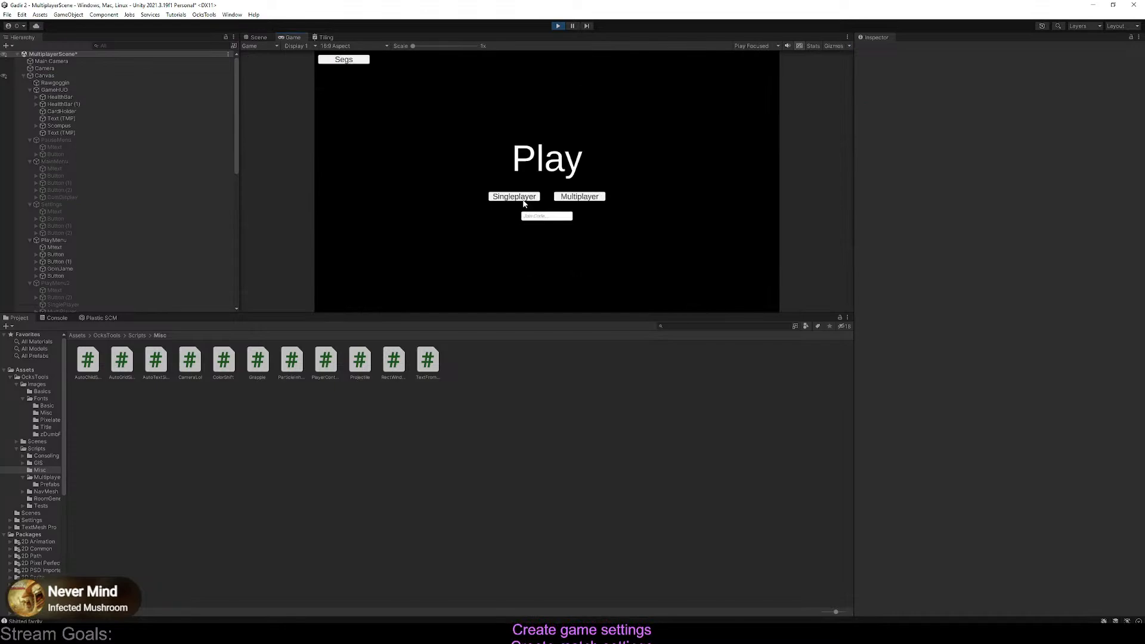
pyautogui.click(523, 198)
pyautogui.click(750, 300)
pyautogui.click(748, 300)
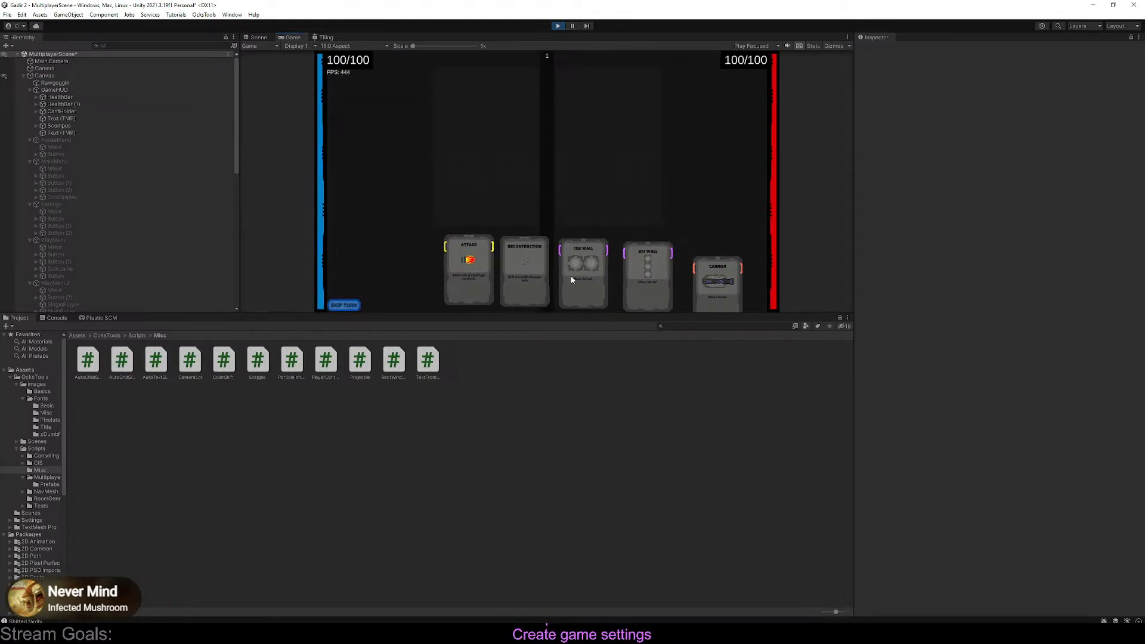
# Test the FPS counter in the maximized Game view by placing a 3X1 wall and a 1X2 wall, and stop the game
pyautogui.doubleClick(292, 37)
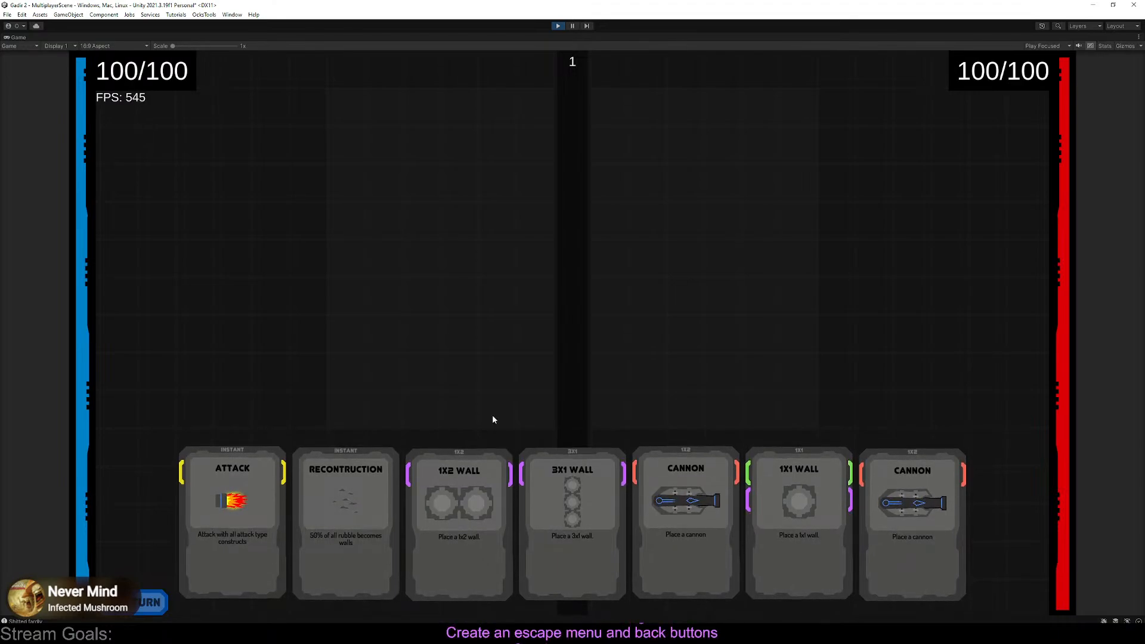
pyautogui.click(557, 462)
pyautogui.click(532, 375)
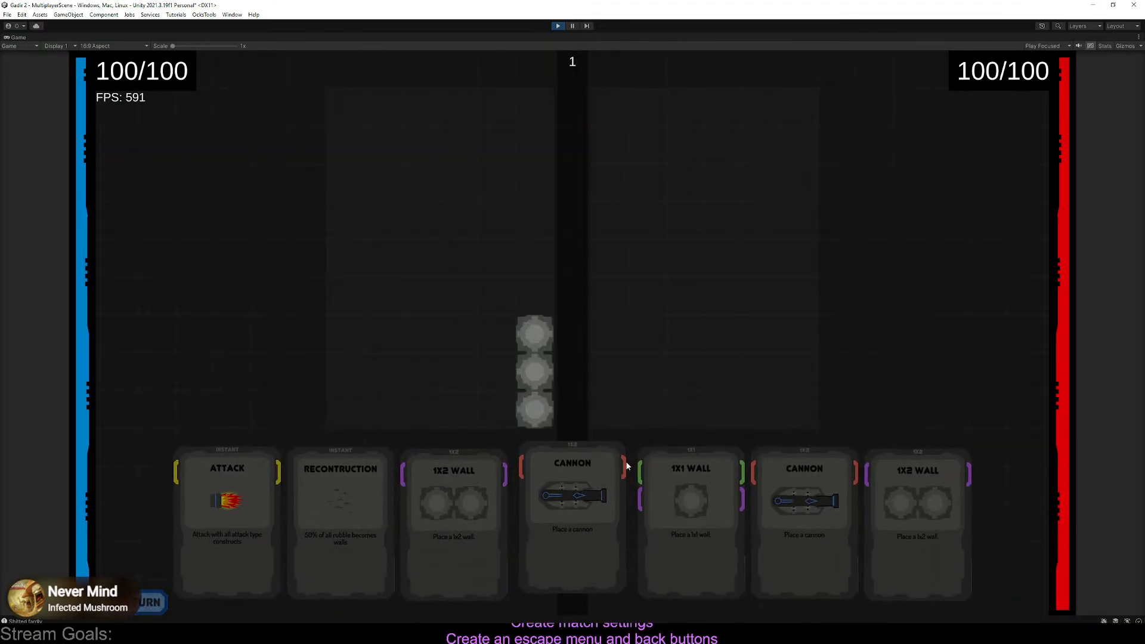
pyautogui.click(482, 464)
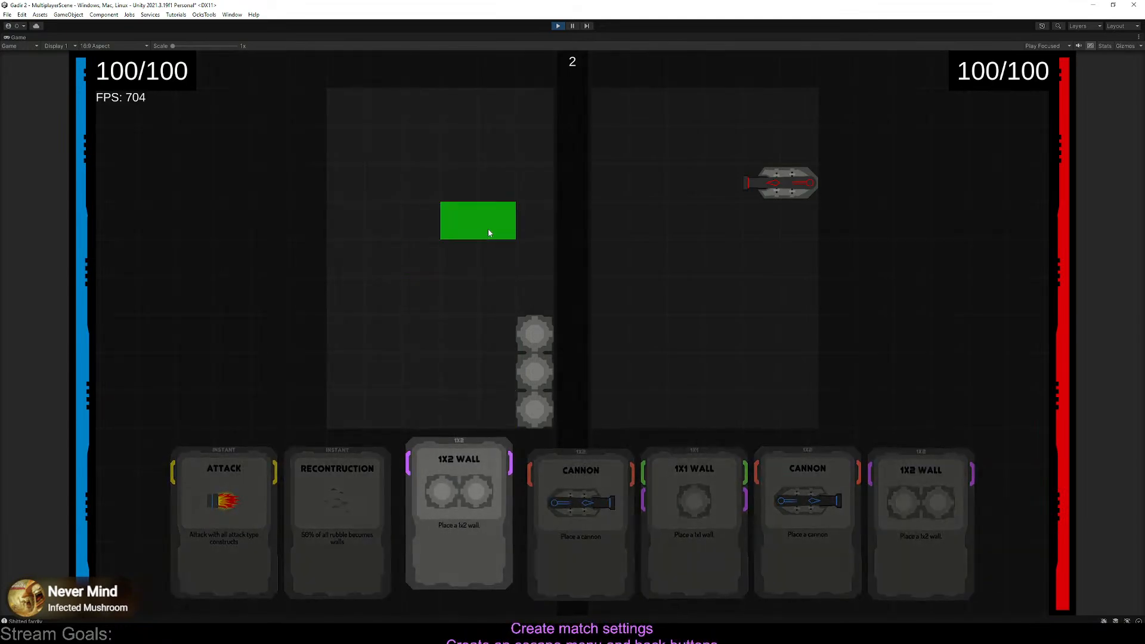
pyautogui.click(486, 230)
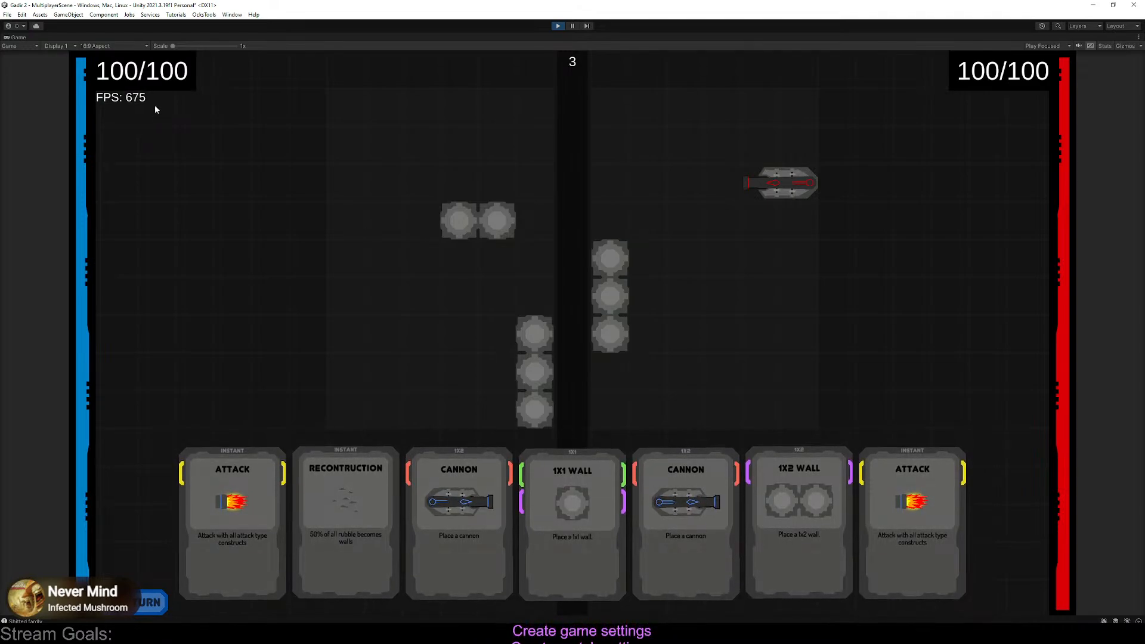
pyautogui.click(559, 26)
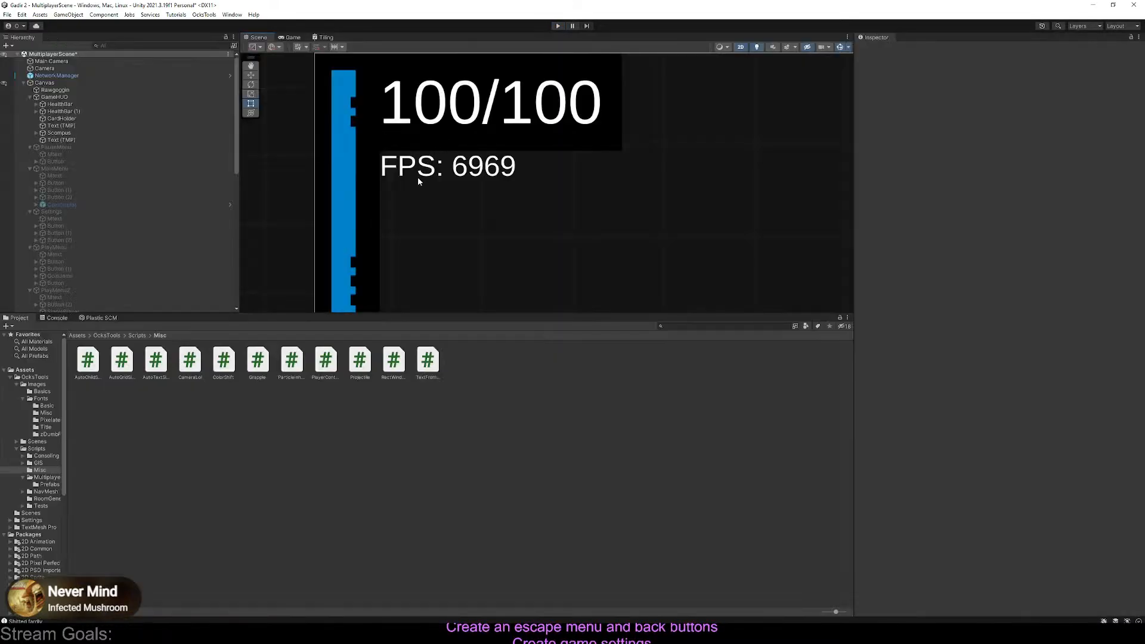
# Switch to Visual Studio to review the FPS case in the TextFromData script, and return to Unity
pyautogui.hotkey('alt', 'Tab')
pyautogui.hotkey('alt', 'Tab')
pyautogui.hotkey('alt', 'Tab')
pyautogui.hotkey('alt', 'Tab')
pyautogui.hotkey('alt', 'Tab')
pyautogui.hotkey('alt', 'Tab')
pyautogui.hotkey('alt', 'Tab')
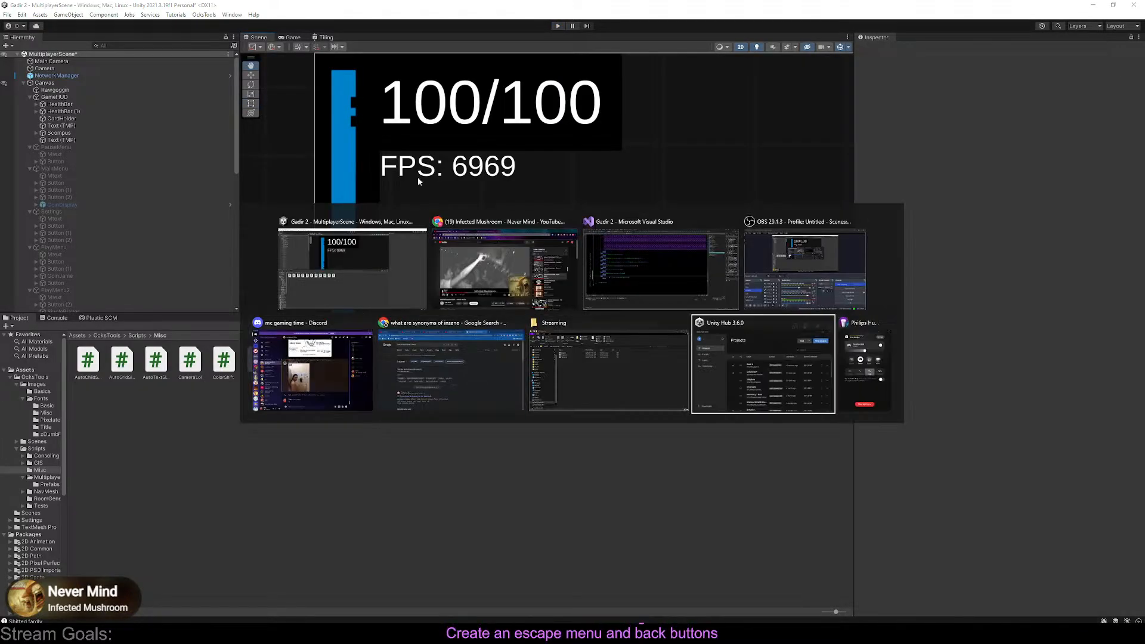
pyautogui.hotkey('alt', 'Tab')
pyautogui.hotkey('alt', 'Tab')
pyautogui.hotkey('alt', 'Tab')
pyautogui.hotkey('alt', 'Tab')
pyautogui.hotkey('alt', 'Tab')
pyautogui.hotkey('alt', 'Tab')
pyautogui.hotkey('alt', 'Tab')
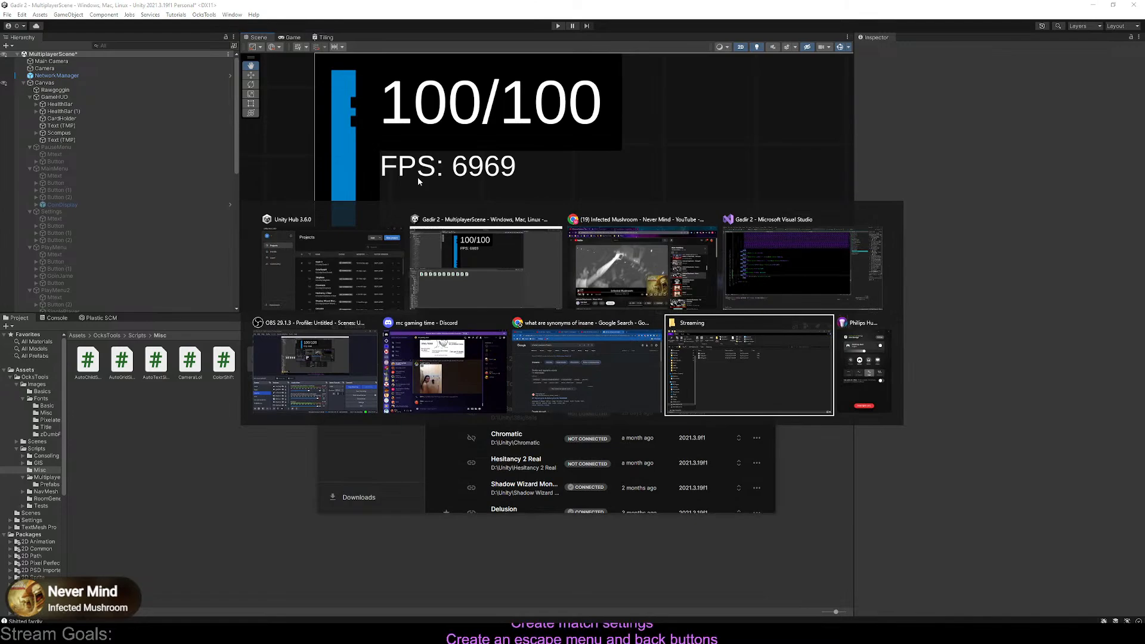
pyautogui.hotkey('alt', 'Tab')
pyautogui.hotkey('alt', 'Tab')
pyautogui.hotkey('alt', 'Tab')
pyautogui.hotkey('alt', 'Tab')
pyautogui.hotkey('alt', 'Tab')
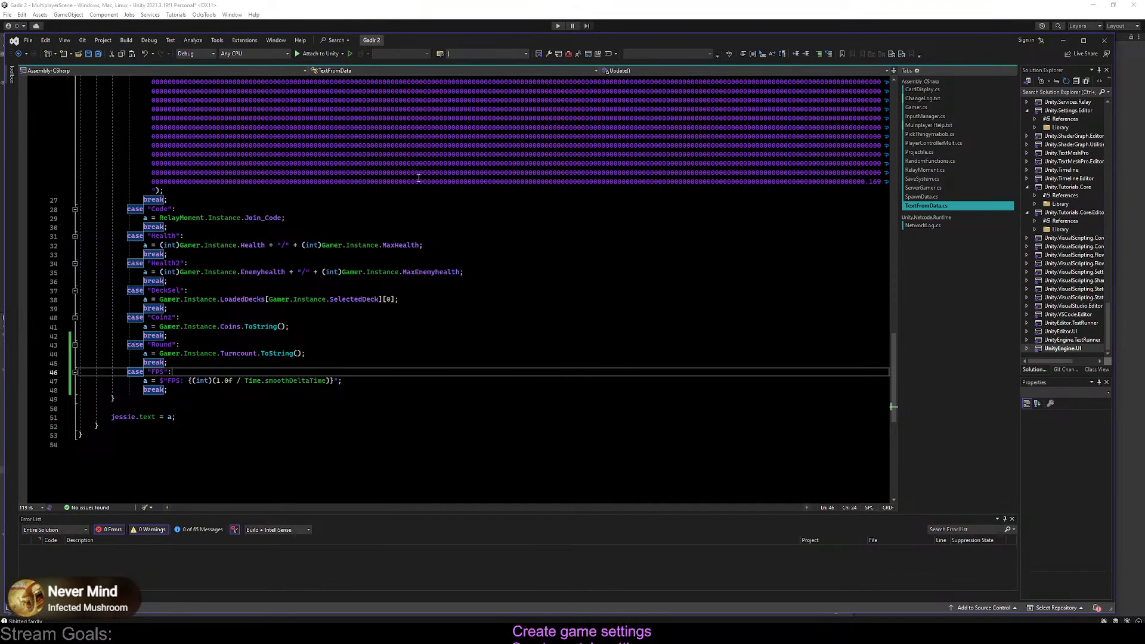
pyautogui.hotkey('alt', 'Tab')
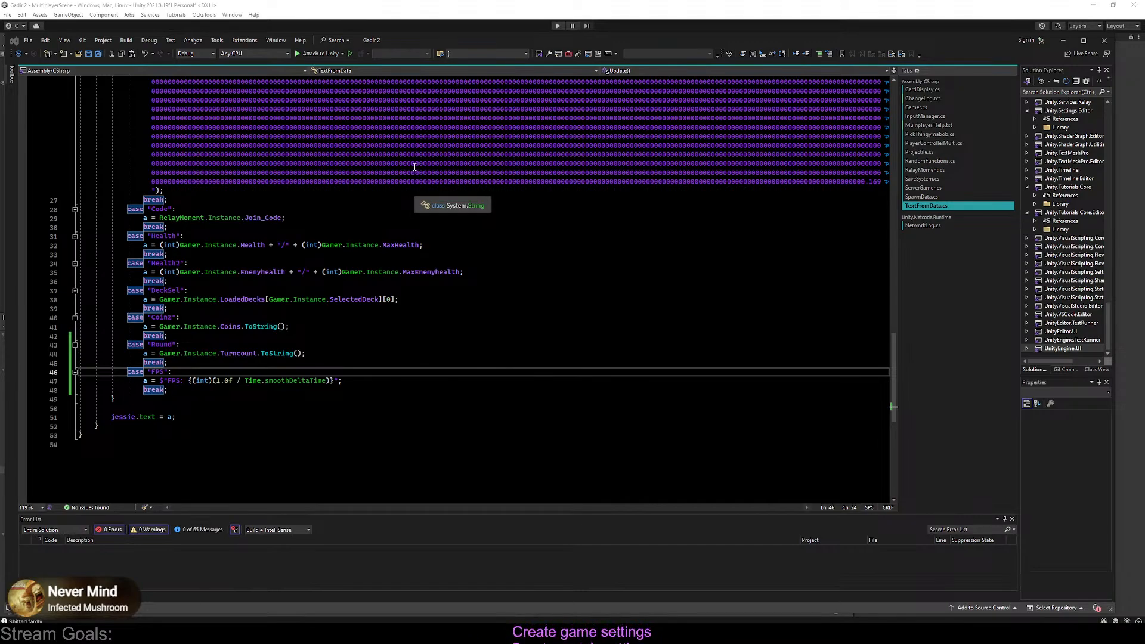
pyautogui.click(328, 14)
# Activate the Settings menu object under Canvas so that it shows in the scene
pyautogui.scroll(-8, 585, 159)
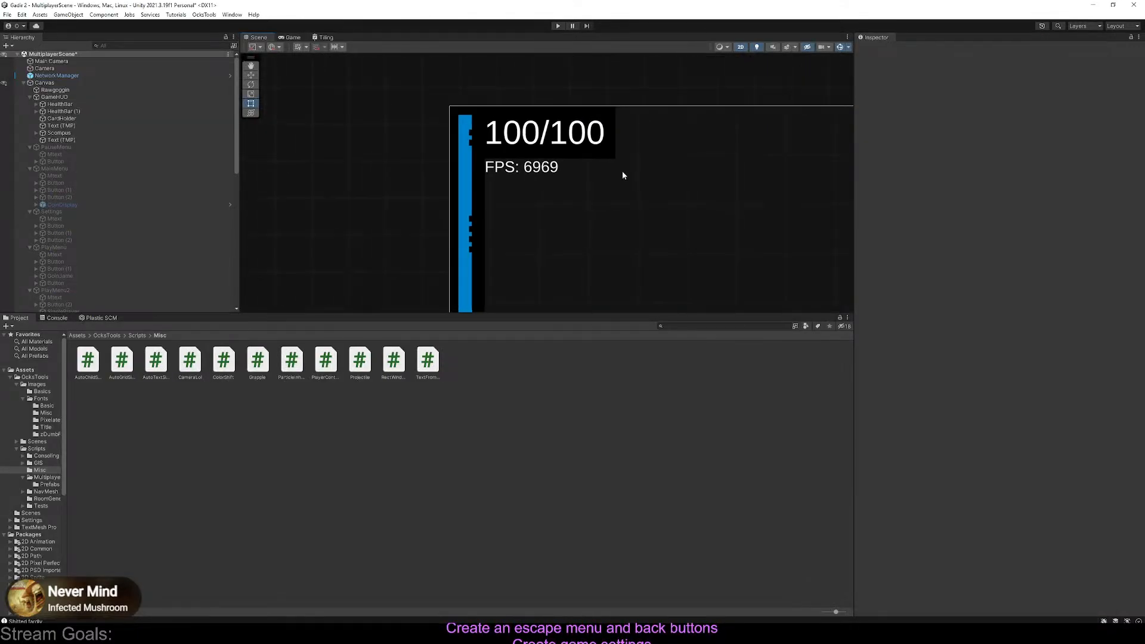
pyautogui.scroll(-8, 561, 167)
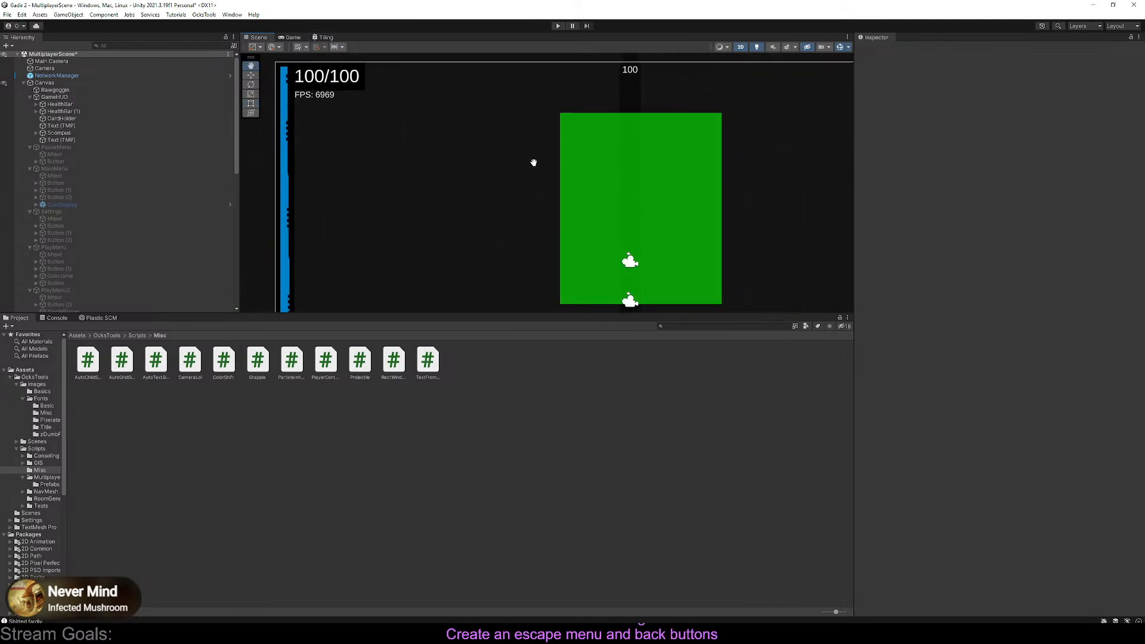
pyautogui.moveTo(518, 173); pyautogui.dragTo(499, 140, button='middle')
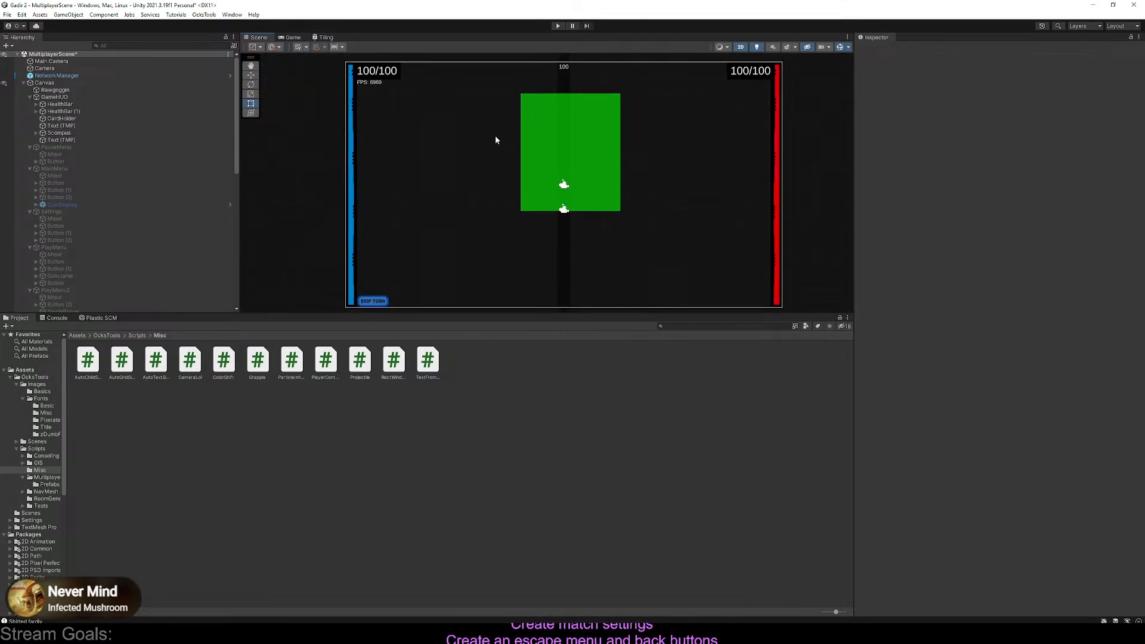
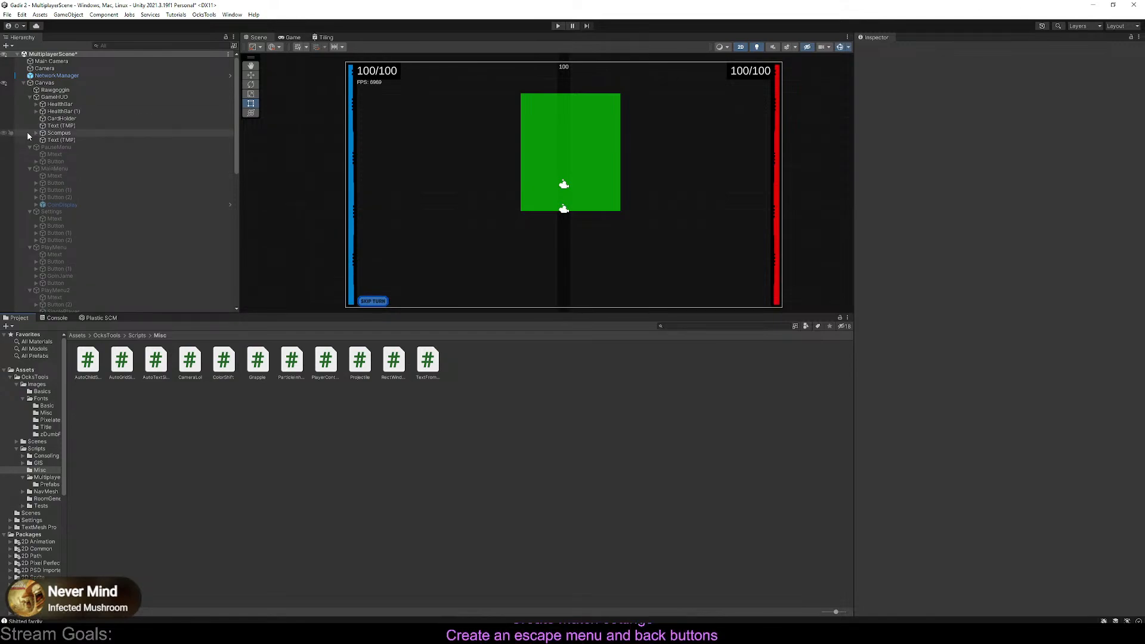
pyautogui.click(59, 147)
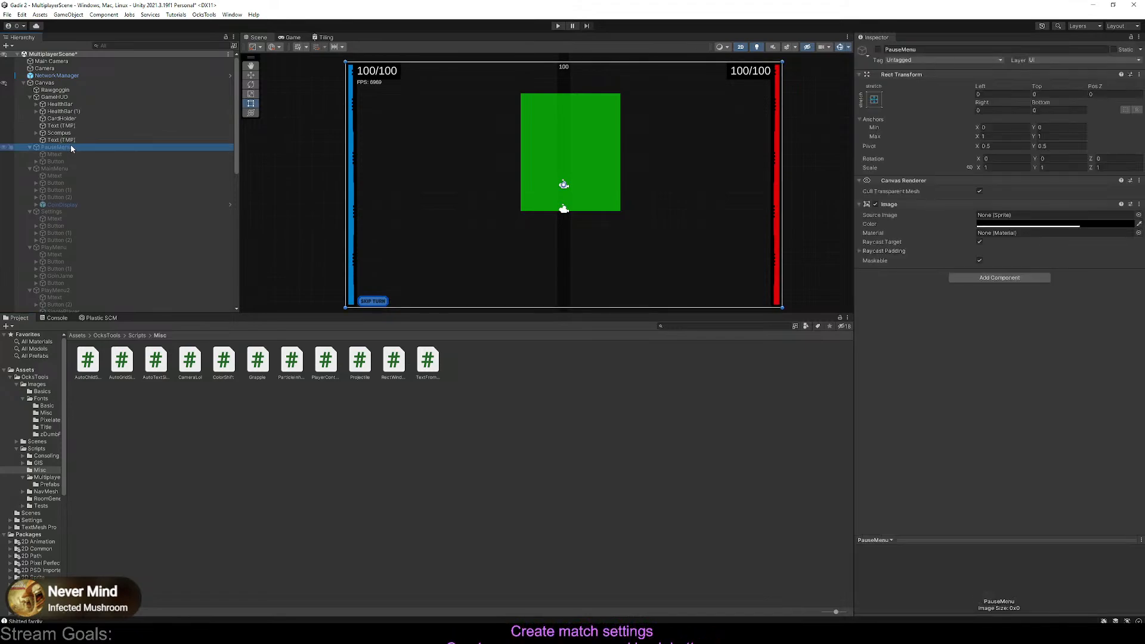
pyautogui.click(67, 147)
pyautogui.click(65, 183)
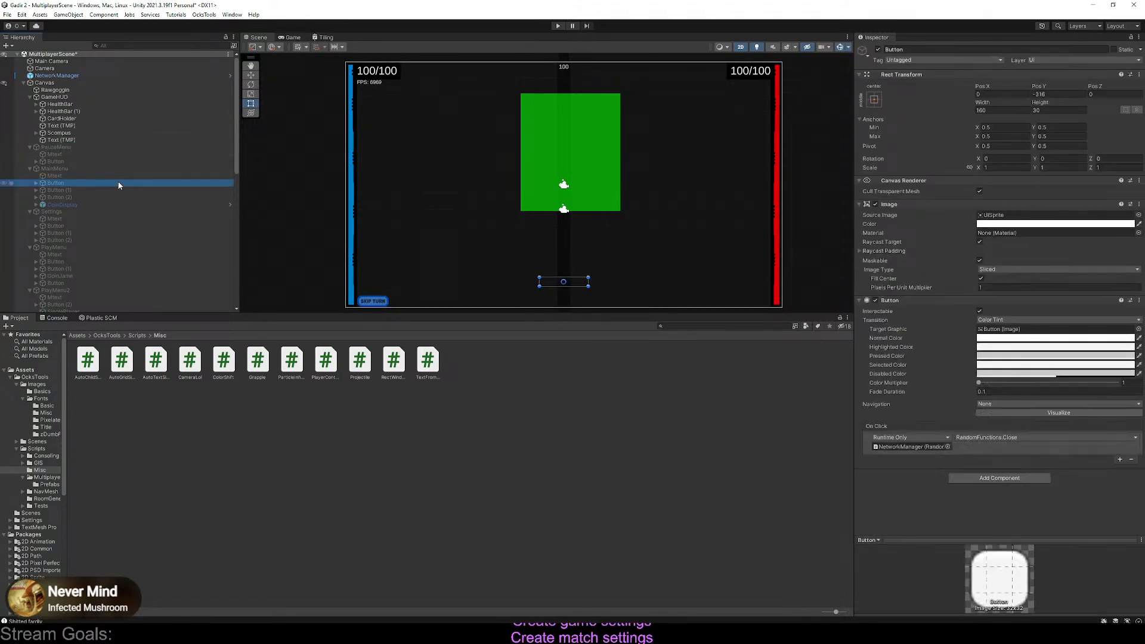
pyautogui.scroll(-5, 101, 211)
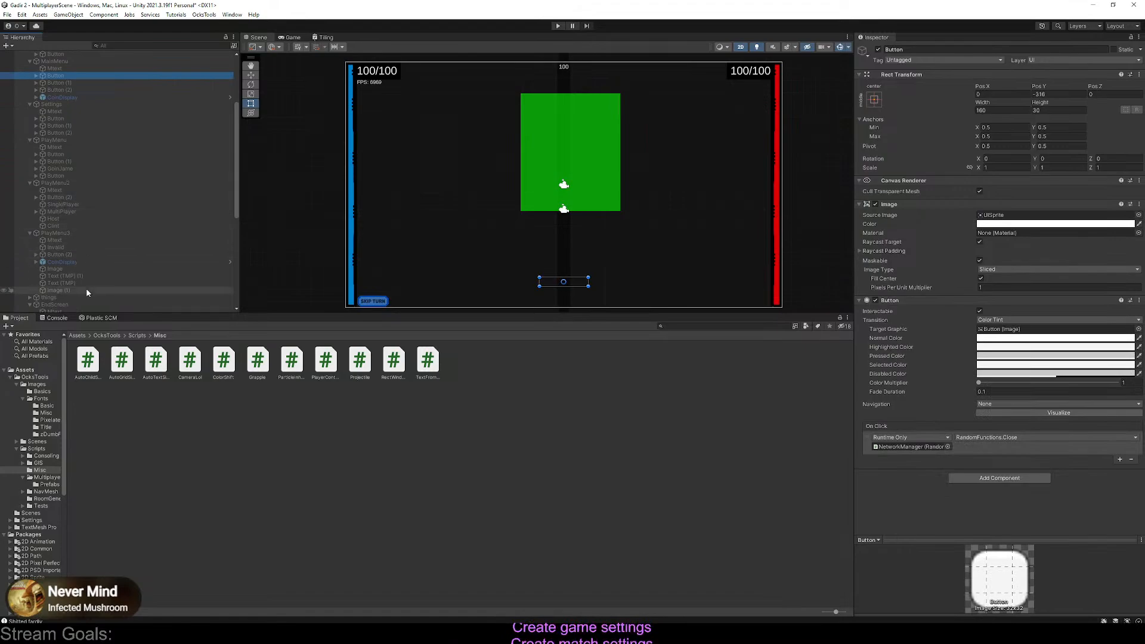
pyautogui.scroll(3, 69, 270)
pyautogui.click(85, 157)
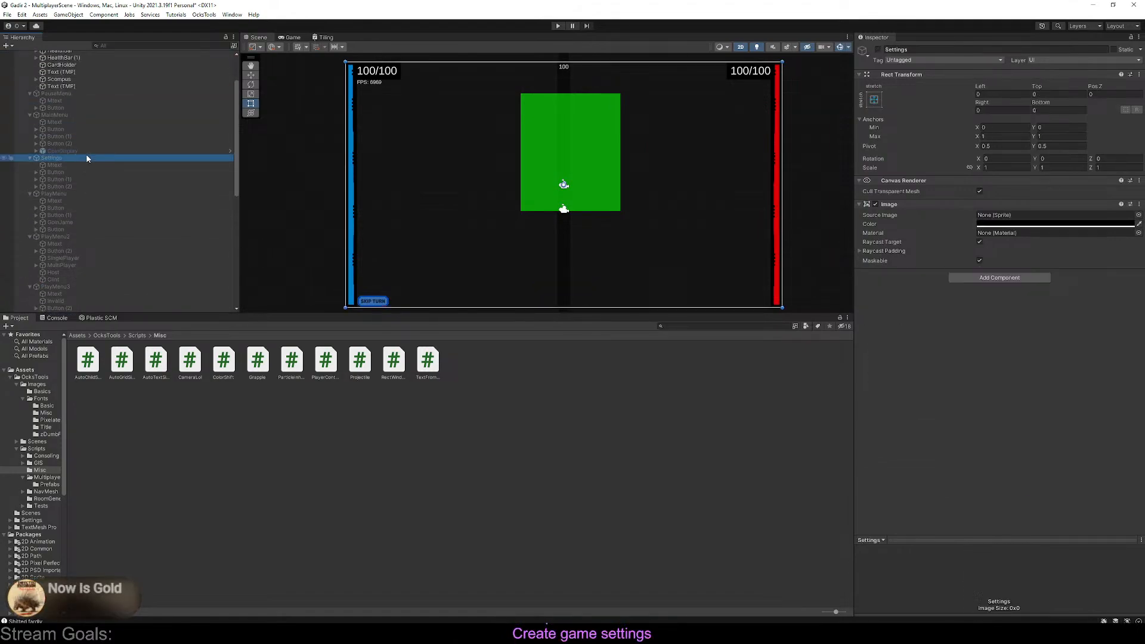
pyautogui.click(878, 49)
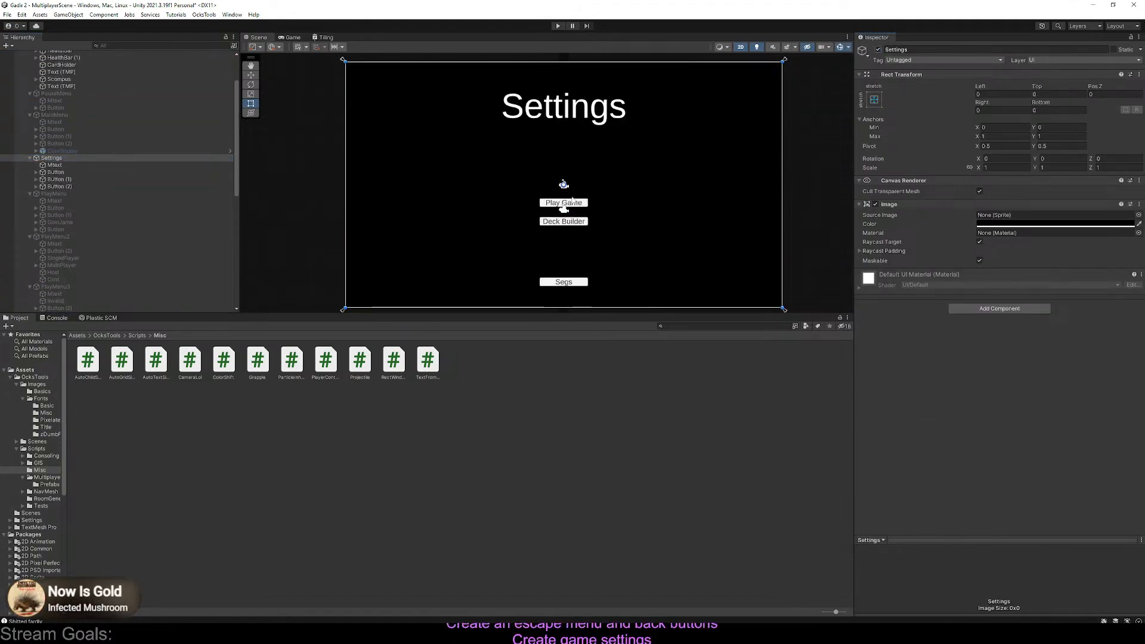
# Delete the Play Game, Deck Builder and Segs buttons from the Settings menu
pyautogui.click(571, 201)
pyautogui.click(365, 232)
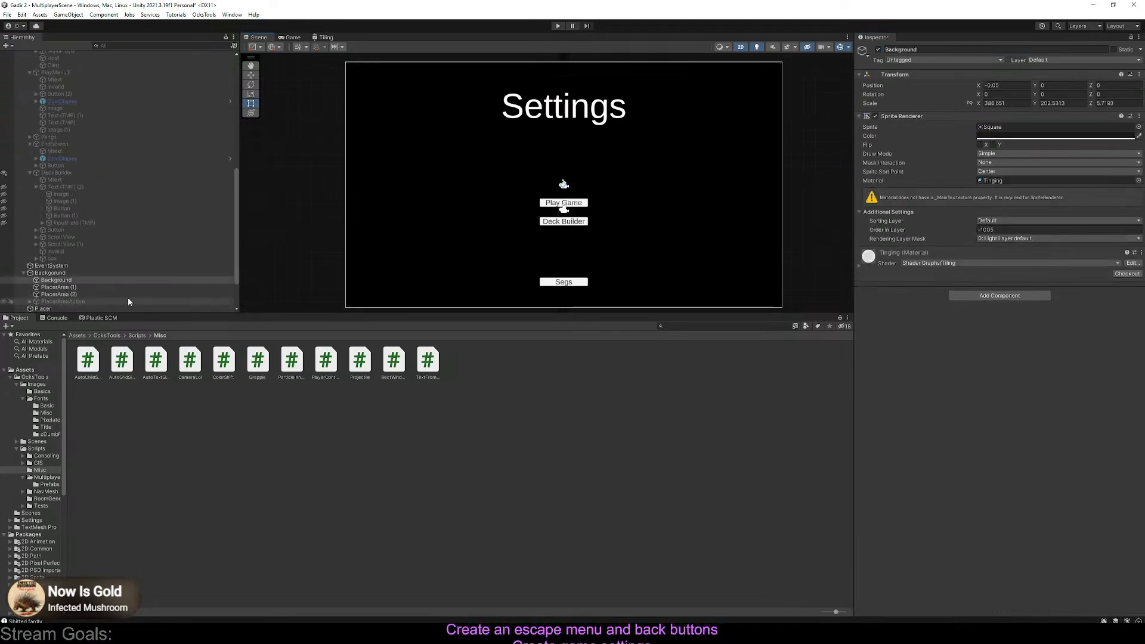
pyautogui.scroll(8, 51, 238)
pyautogui.click(59, 133)
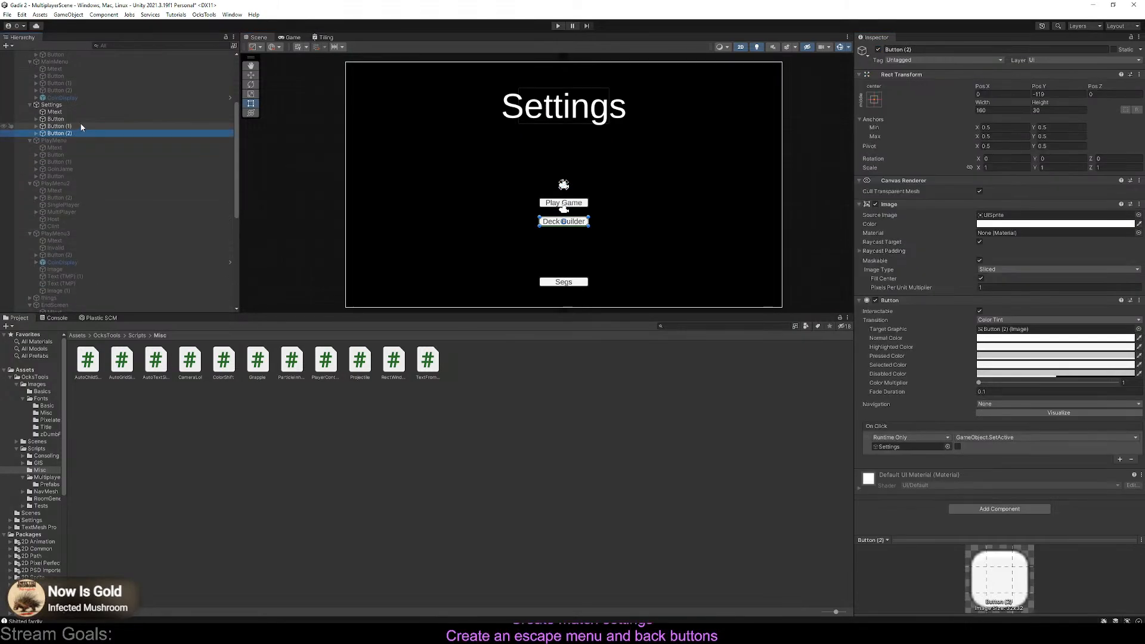
pyautogui.keyDown('ctrl'); pyautogui.click(60, 125); pyautogui.keyUp('ctrl')
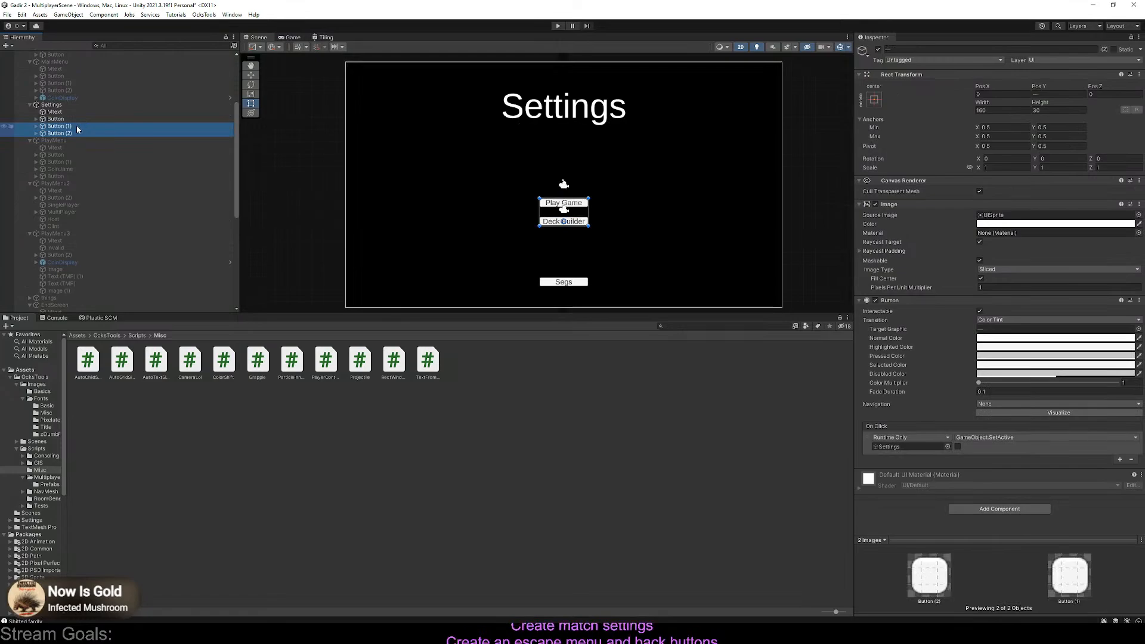
pyautogui.keyDown('ctrl'); pyautogui.click(80, 120); pyautogui.keyUp('ctrl')
pyautogui.rightClick(83, 120)
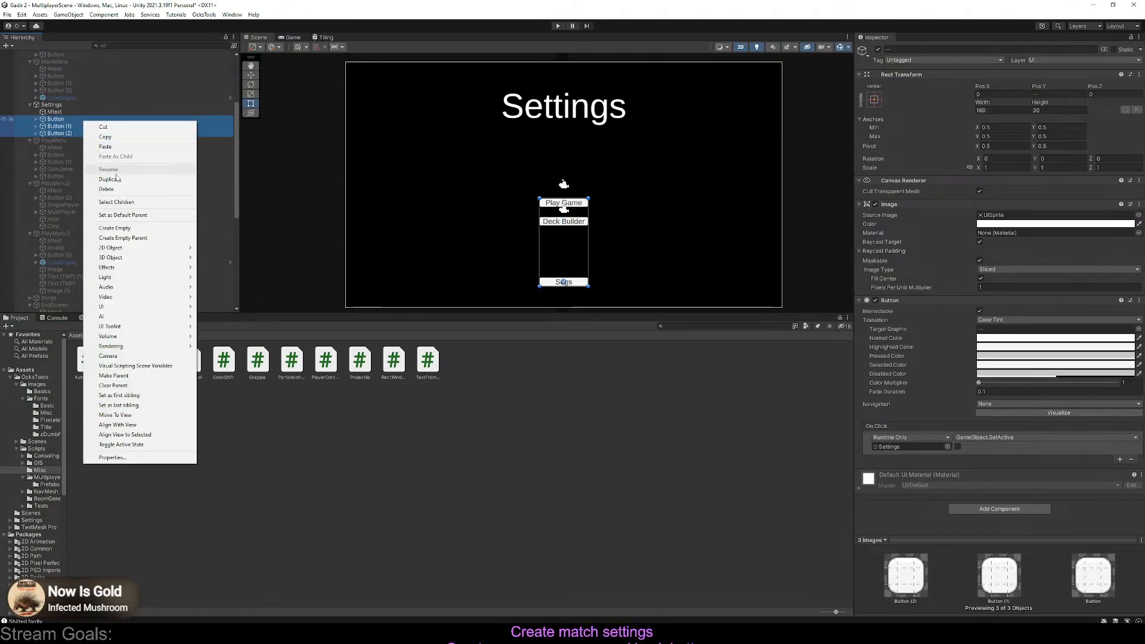
pyautogui.click(107, 190)
# Duplicate the PauseMenu's button and make the copy a child of the Settings menu
pyautogui.scroll(3, 98, 148)
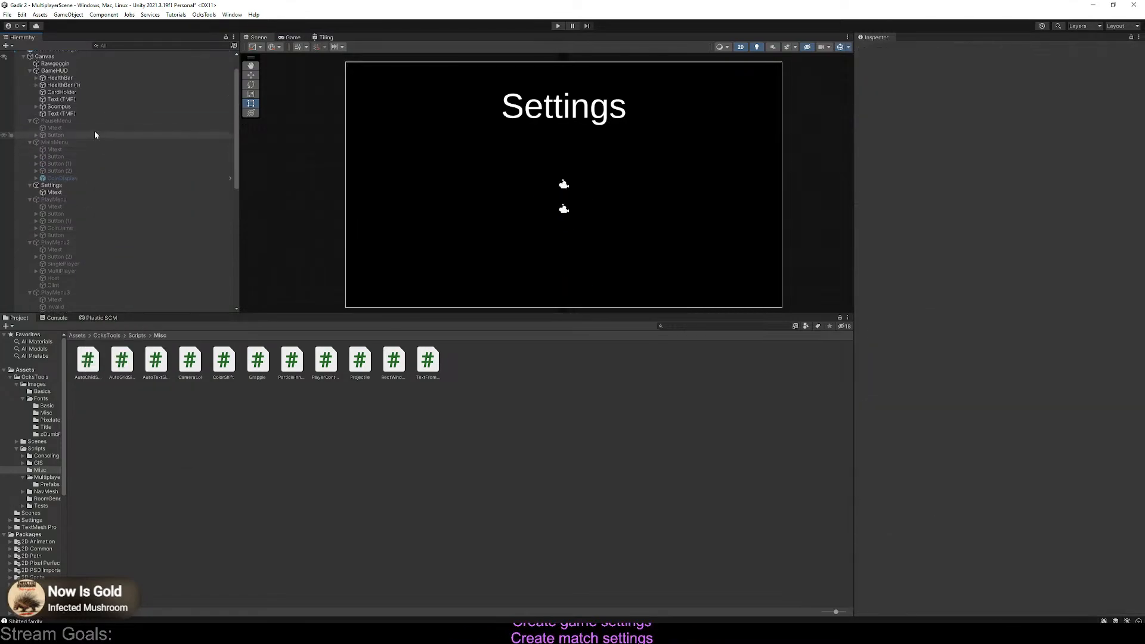
pyautogui.click(94, 134)
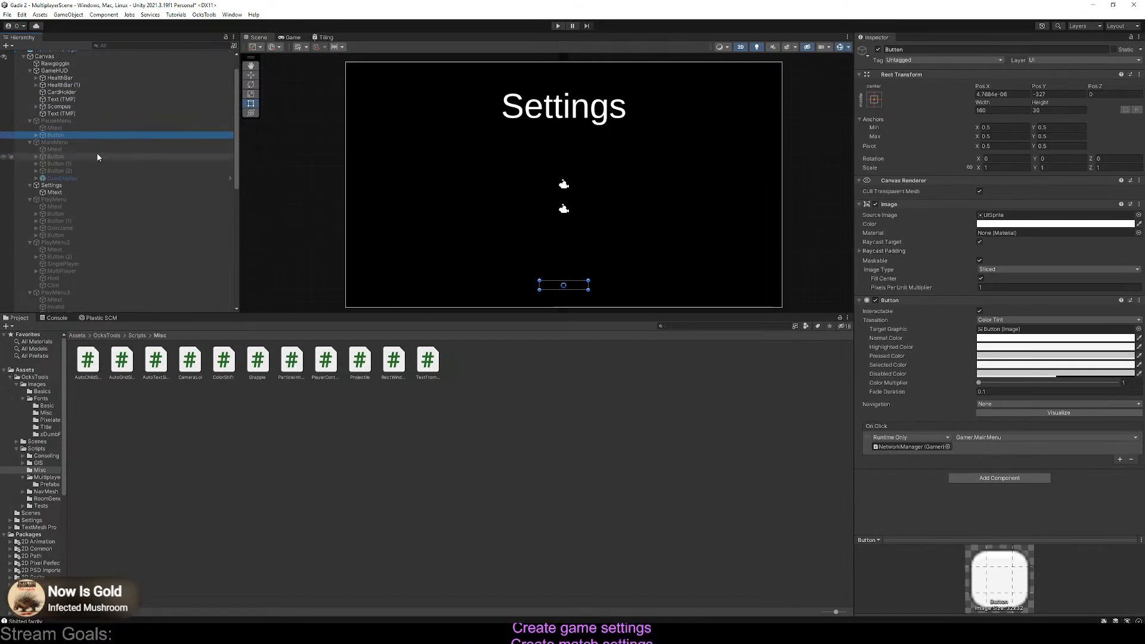
pyautogui.hotkey('ctrl', 'd')
pyautogui.moveTo(59, 142); pyautogui.dragTo(64, 198)
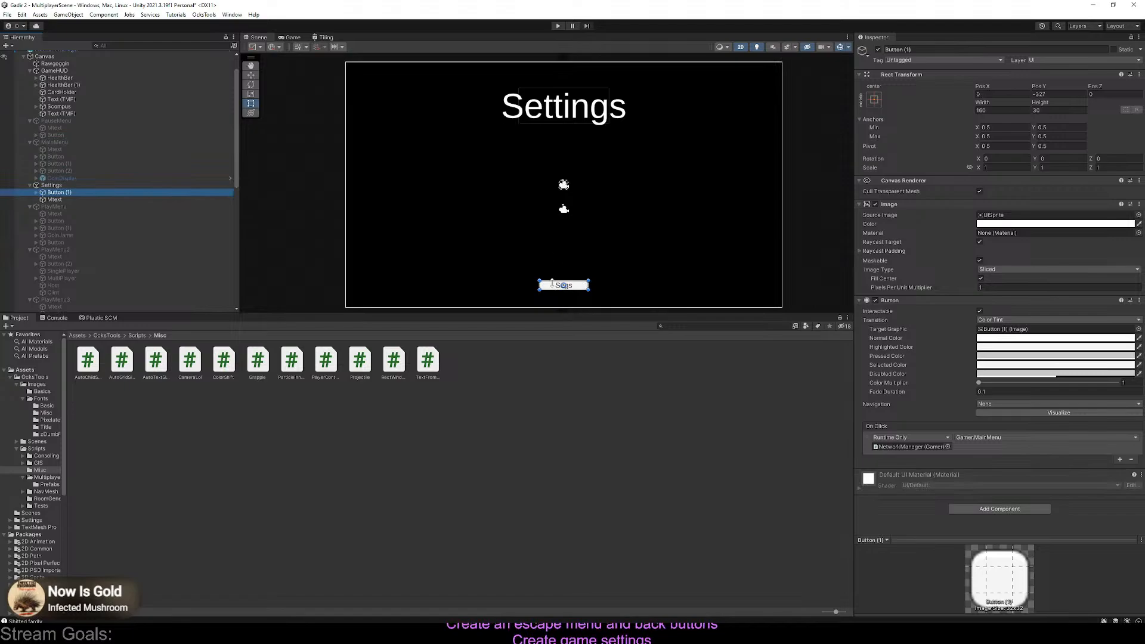
# Delete the copied Button (1) from the Settings menu
pyautogui.moveTo(552, 283); pyautogui.dragTo(364, 73)
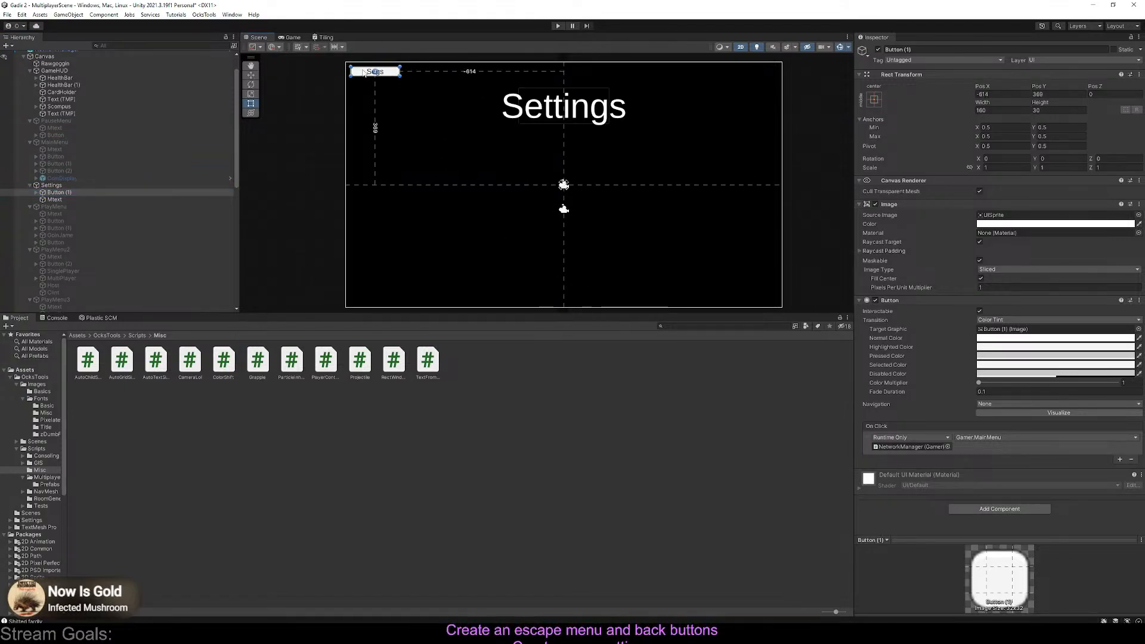
pyautogui.rightClick(63, 195)
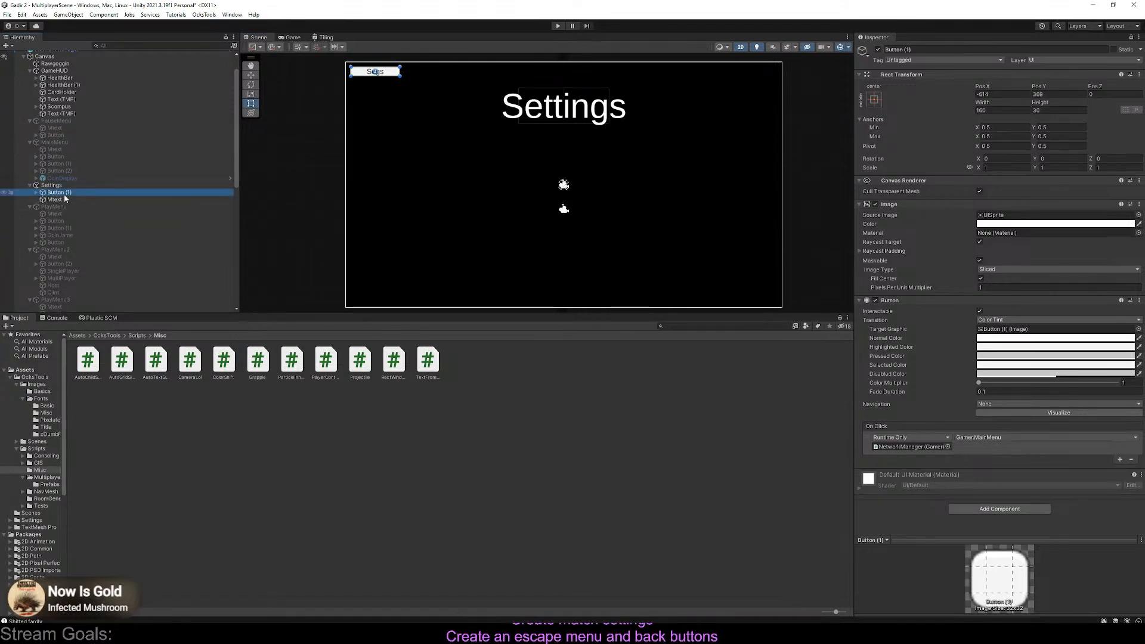
pyautogui.click(96, 263)
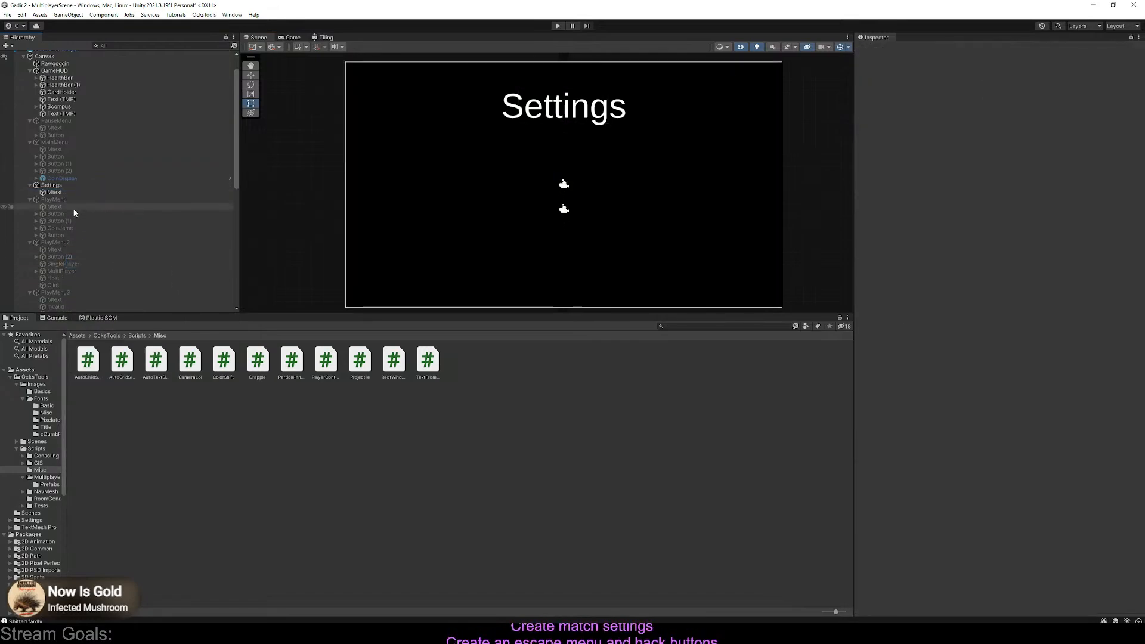
# Duplicate the PlayMenu's corner Button and make the copy the first child of the Settings menu
pyautogui.scroll(-2, 73, 273)
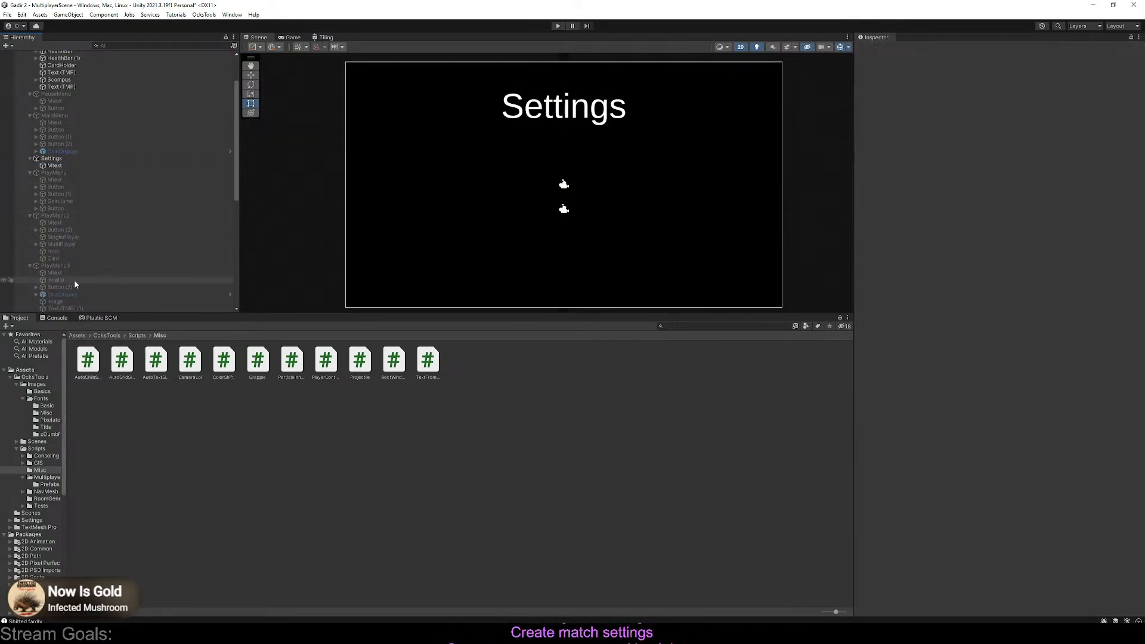
pyautogui.click(72, 208)
pyautogui.scroll(-2, 74, 204)
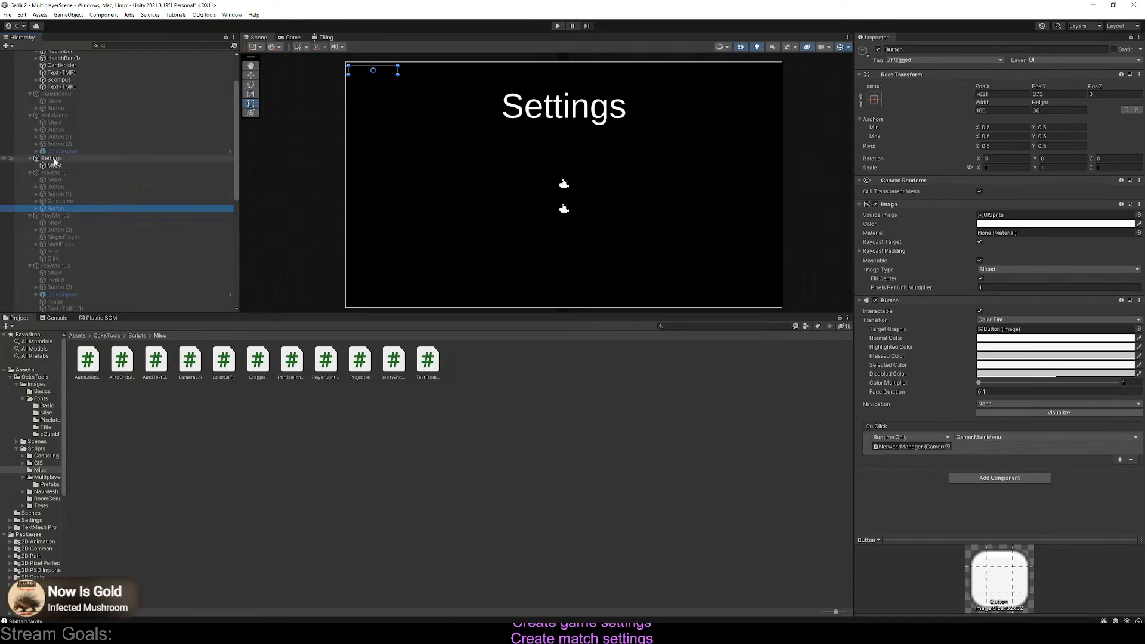
pyautogui.moveTo(69, 307); pyautogui.dragTo(84, 136)
pyautogui.scroll(5, 85, 138)
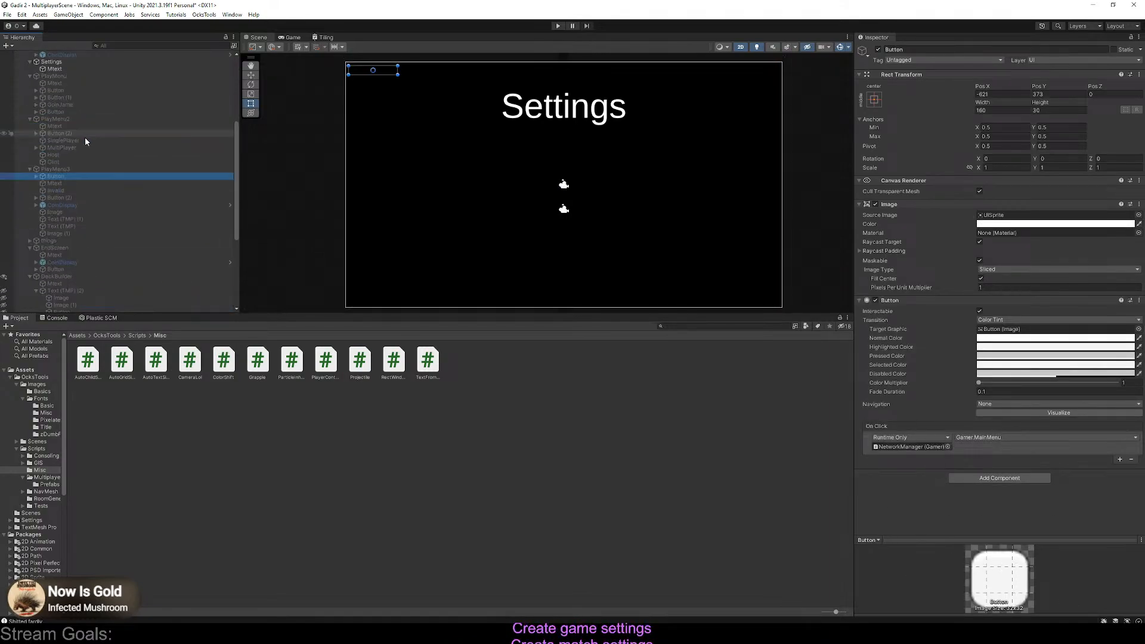
pyautogui.moveTo(79, 284); pyautogui.dragTo(77, 174)
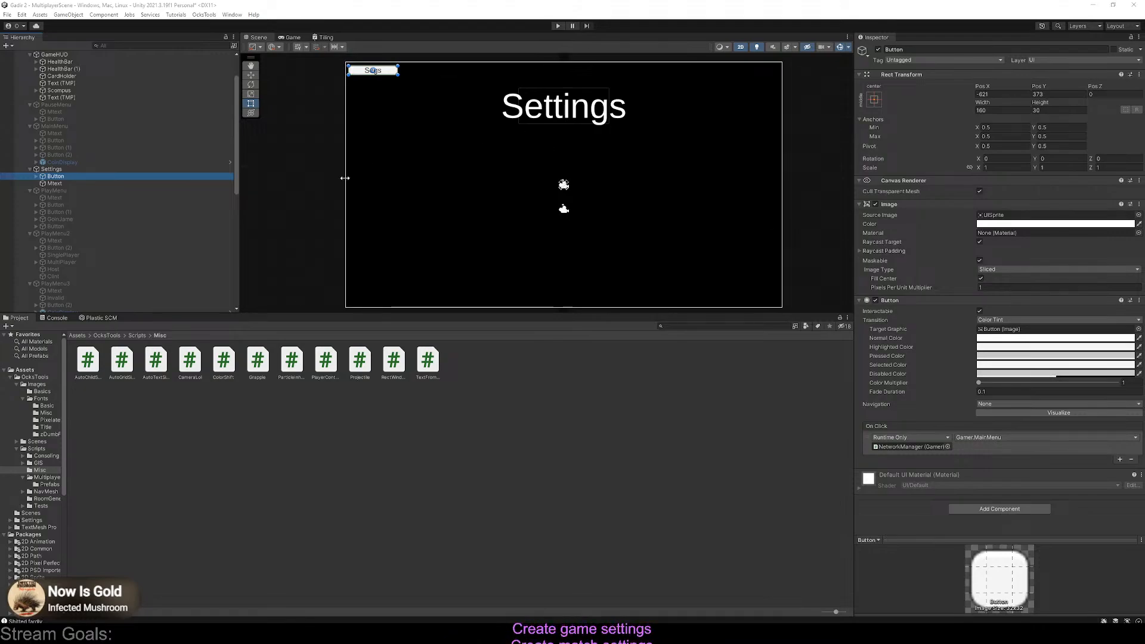
# Add a UI Slider to the Settings menu and set its value to about 0.68
pyautogui.click(82, 170)
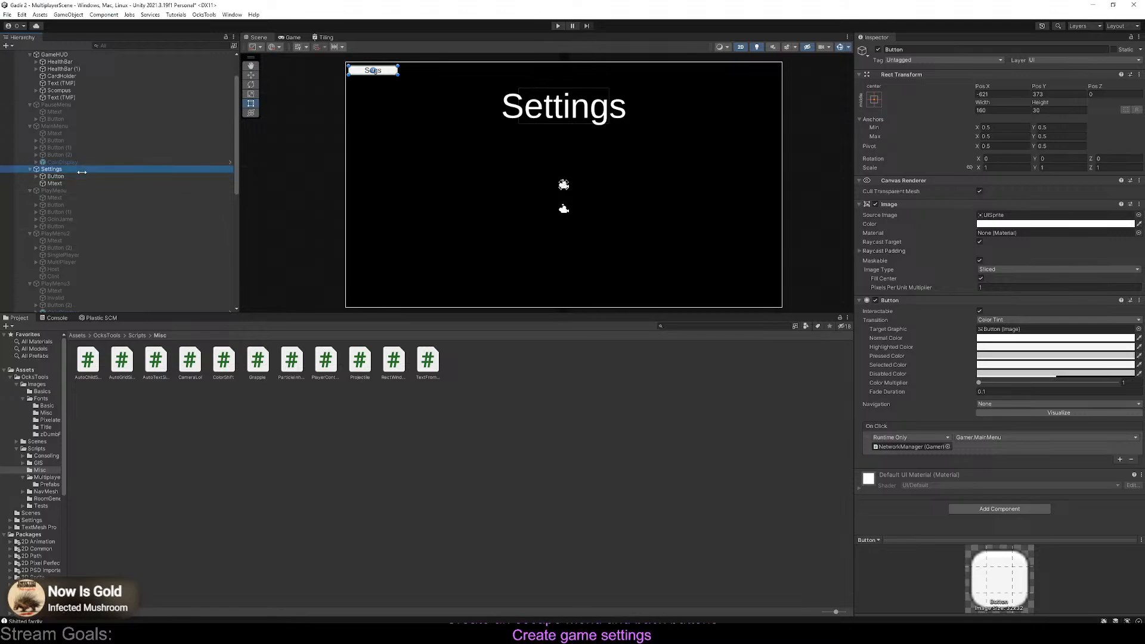
pyautogui.rightClick(82, 172)
pyautogui.moveTo(143, 358)
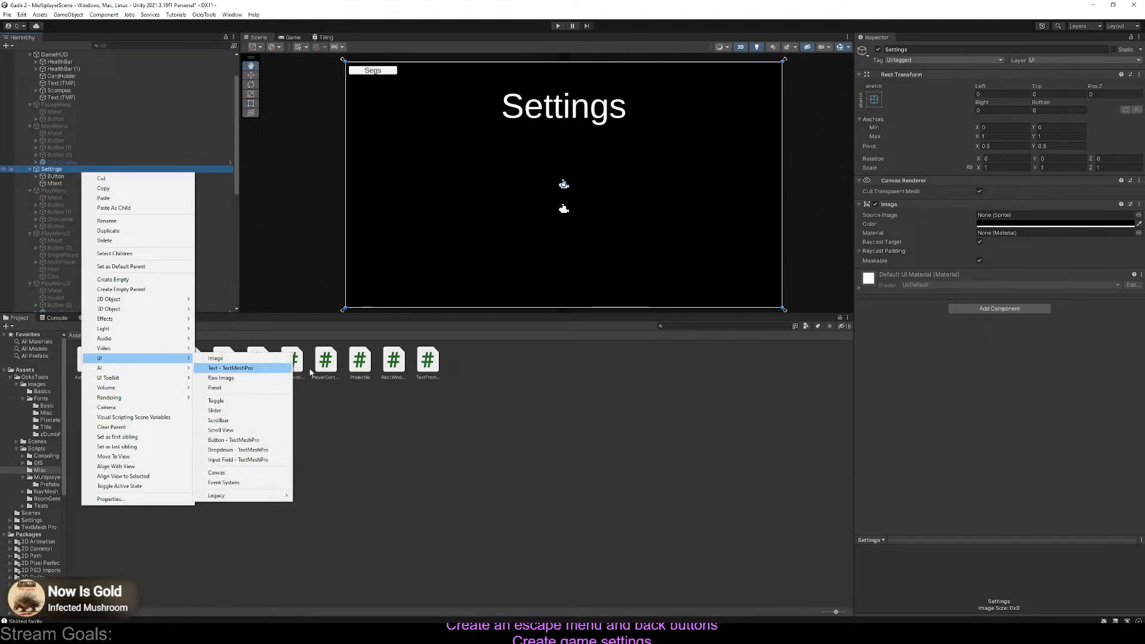
pyautogui.click(287, 411)
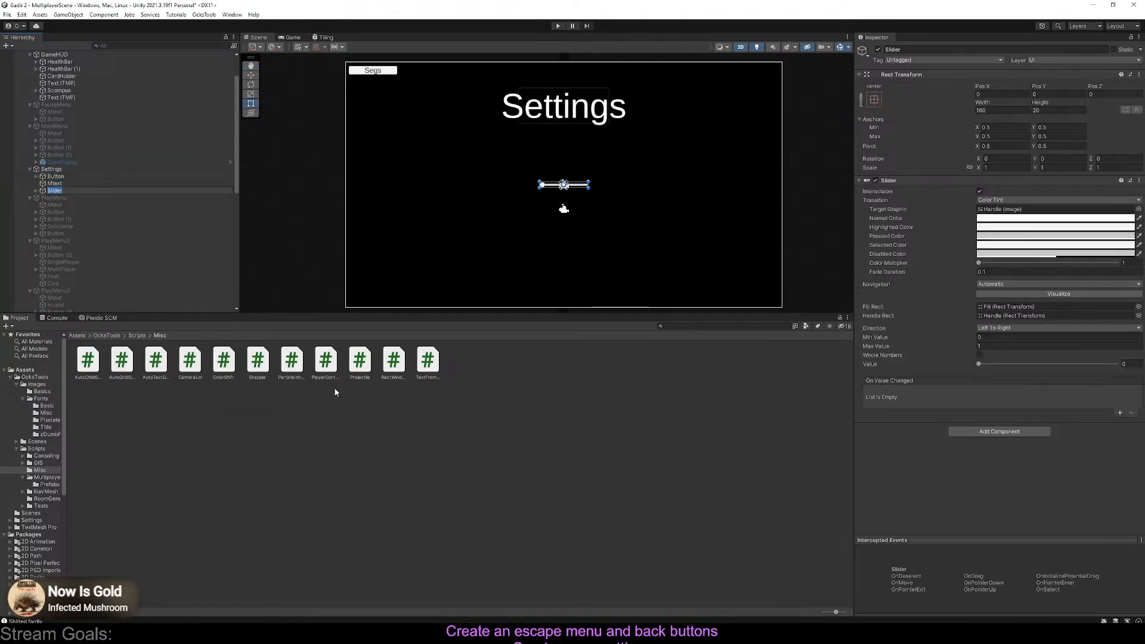
pyautogui.scroll(3, 531, 281)
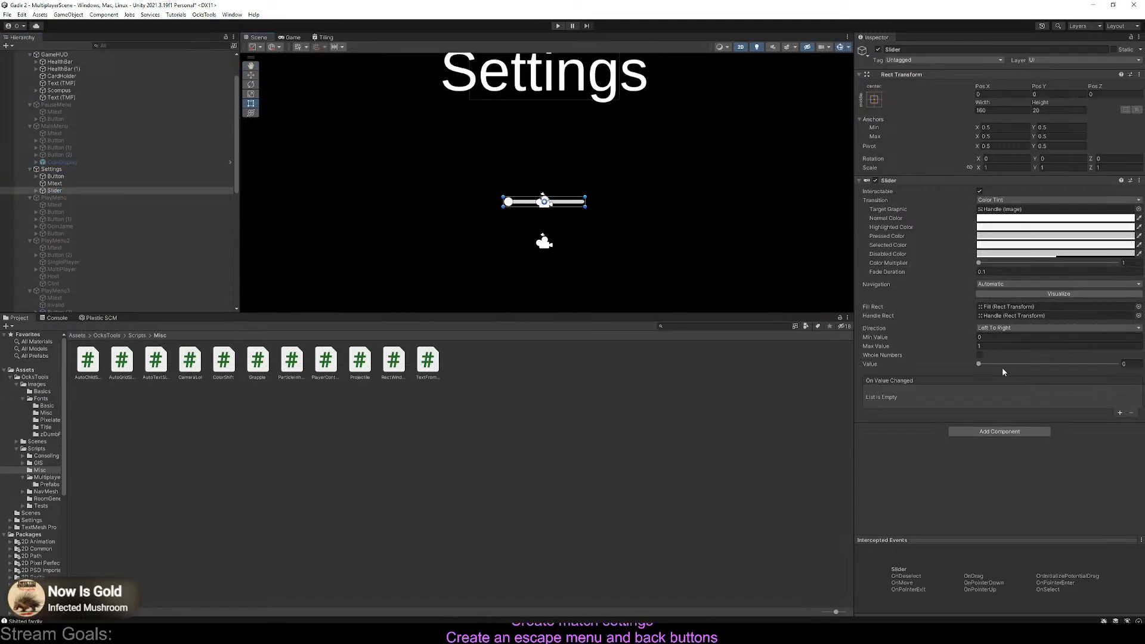
pyautogui.moveTo(979, 364); pyautogui.dragTo(1071, 366)
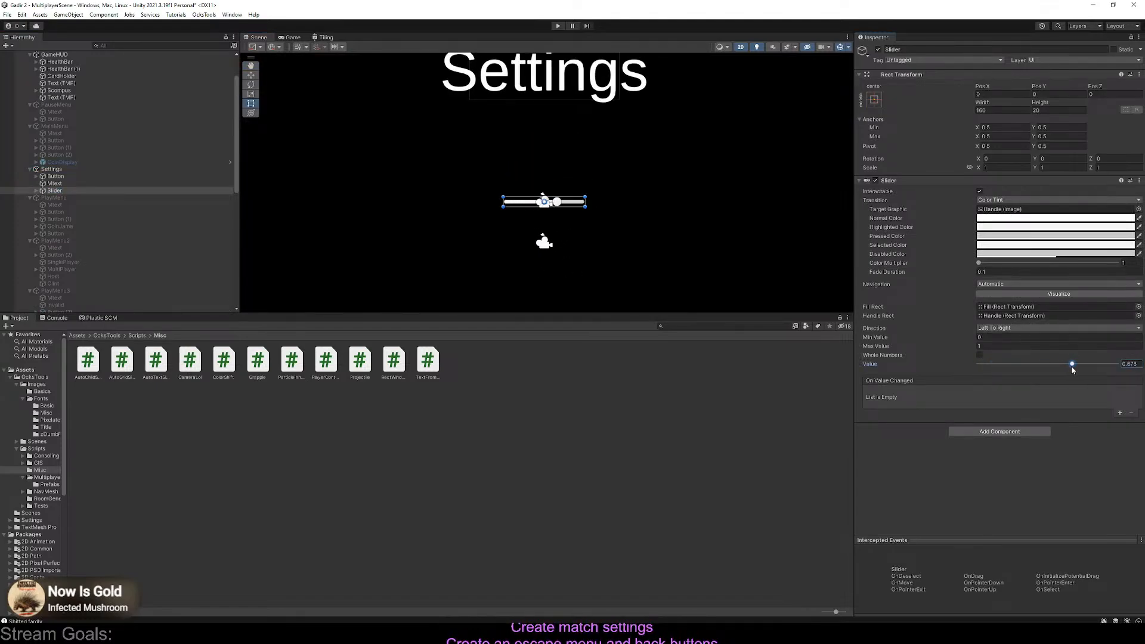
# Try a taller Slider, undo the resize, and move the Slider to about X -2, Y -63
pyautogui.scroll(3, 555, 196)
pyautogui.moveTo(593, 195); pyautogui.dragTo(594, 242)
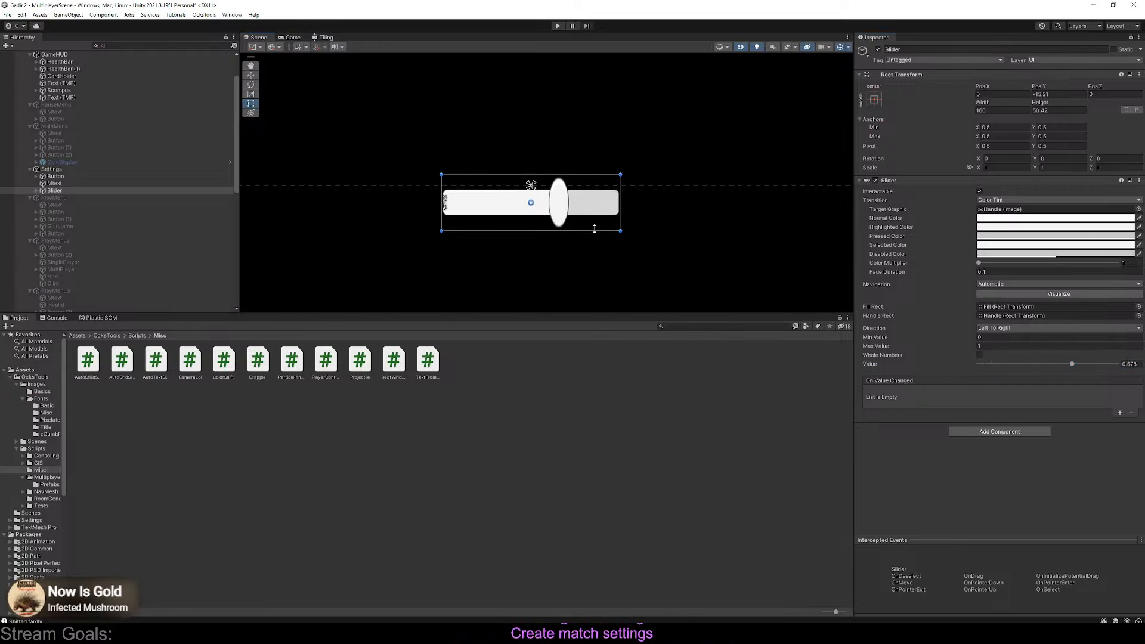
pyautogui.hotkey('ctrl', 'z')
pyautogui.moveTo(592, 192); pyautogui.dragTo(568, 327)
pyautogui.moveTo(669, 272); pyautogui.dragTo(627, 180, button='middle')
# Try resizing the Slider from its corner to about 120 by 90, and undo the resizing
pyautogui.moveTo(526, 236)
pyautogui.mouseDown()
pyautogui.moveTo(711, 234)
pyautogui.moveTo(532, 235)
pyautogui.moveTo(622, 176)
pyautogui.moveTo(542, 251)
pyautogui.moveTo(557, 175)
pyautogui.moveTo(537, 174)
pyautogui.moveTo(782, 179)
pyautogui.moveTo(506, 178)
pyautogui.moveTo(544, 159)
pyautogui.moveTo(526, 234)
pyautogui.mouseUp()
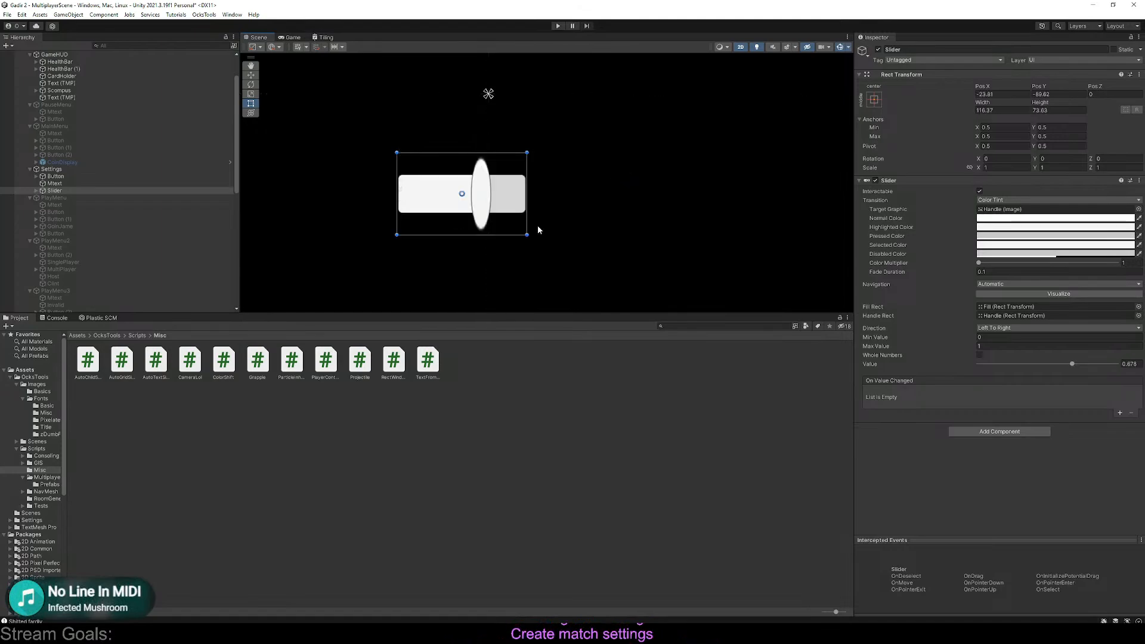
pyautogui.hotkey('ctrl', 'z')
pyautogui.moveTo(573, 175); pyautogui.dragTo(531, 256)
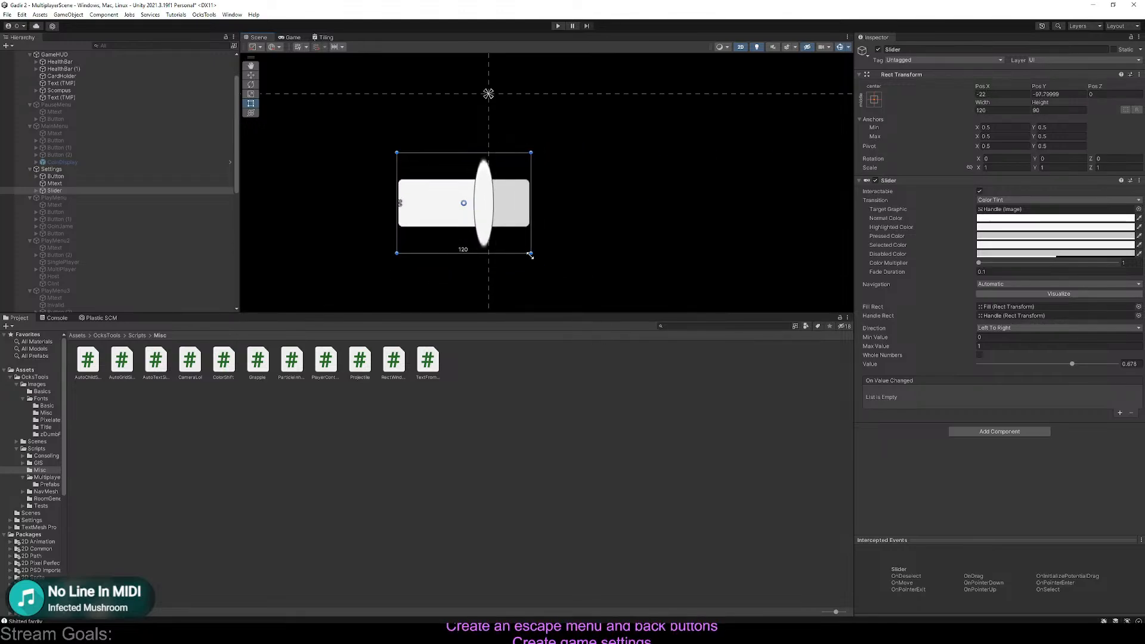
pyautogui.hotkey('ctrl', 'z')
# Set the Slider's Normal Color to light purple BC64FF and its Navigation to None
pyautogui.click(51, 191)
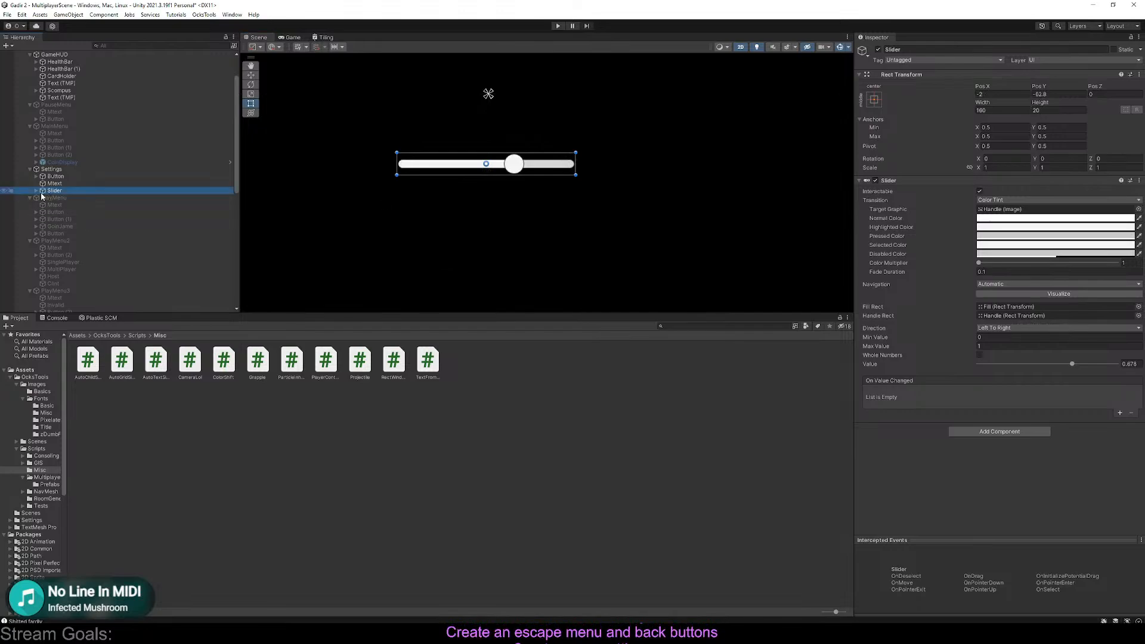
pyautogui.click(37, 191)
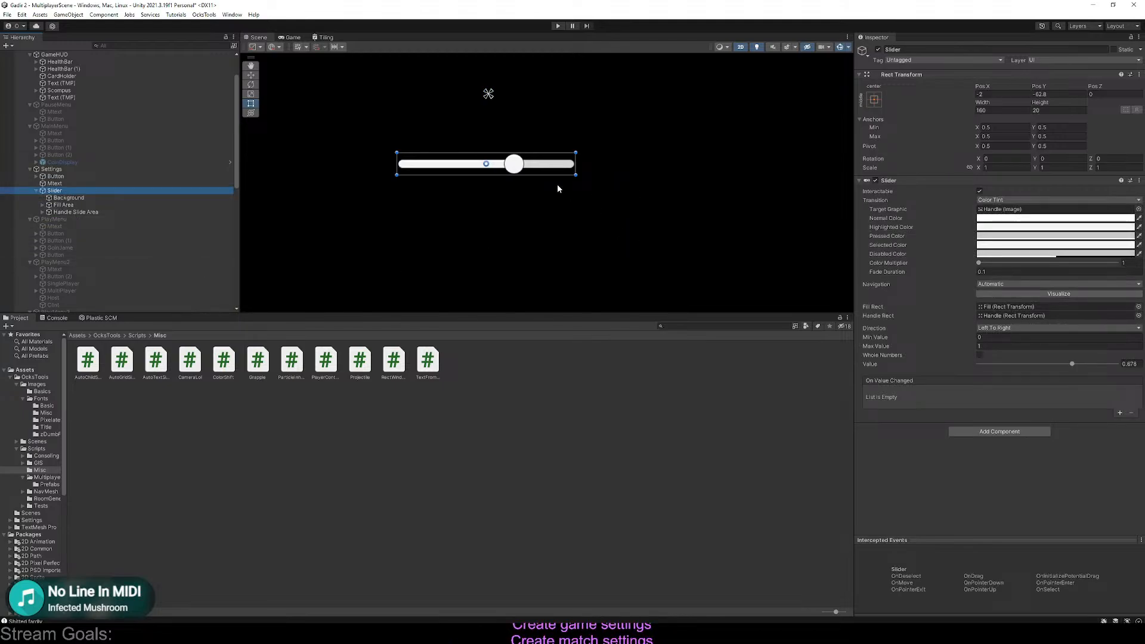
pyautogui.click(1011, 220)
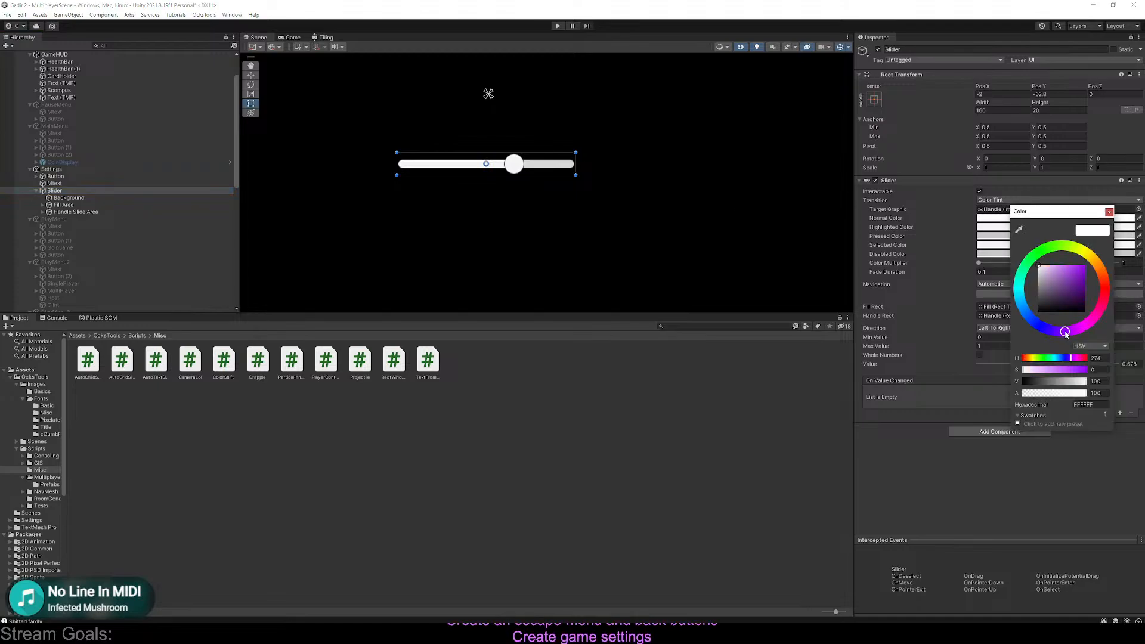
pyautogui.moveTo(1065, 301)
pyautogui.mouseDown()
pyautogui.moveTo(1082, 292)
pyautogui.moveTo(1068, 221)
pyautogui.mouseUp()
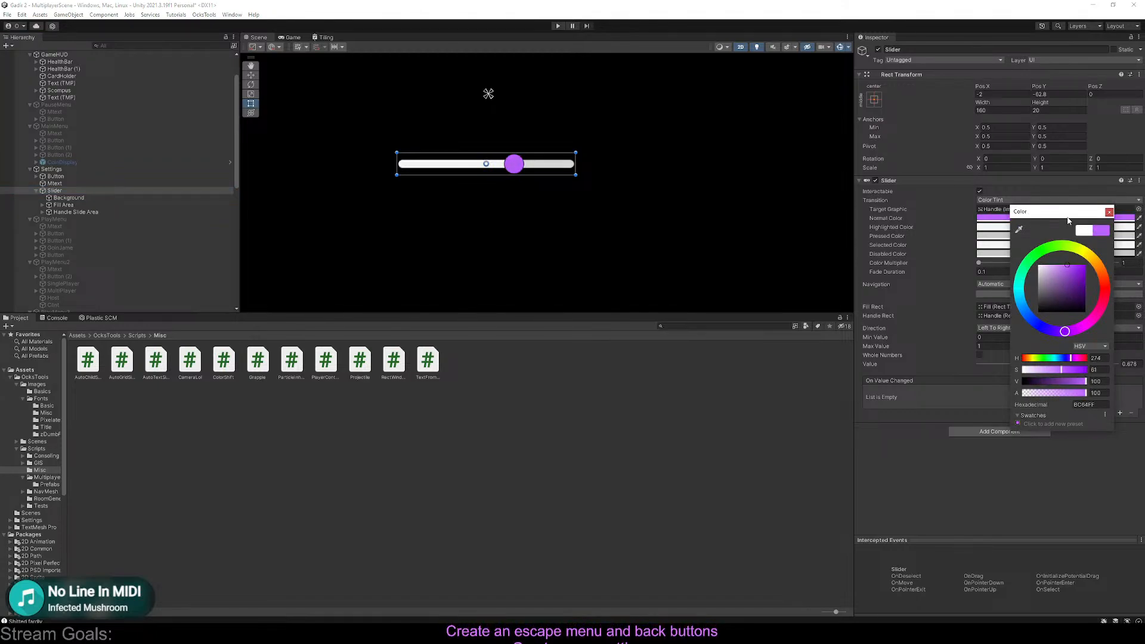
pyautogui.click(1109, 212)
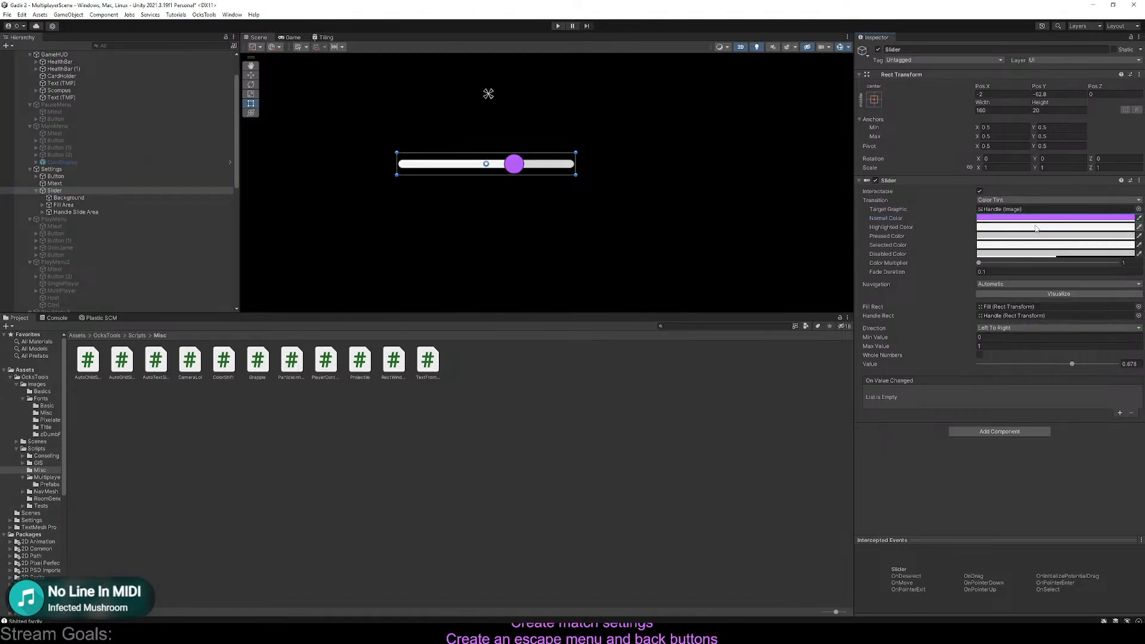
pyautogui.click(1030, 285)
pyautogui.click(1008, 294)
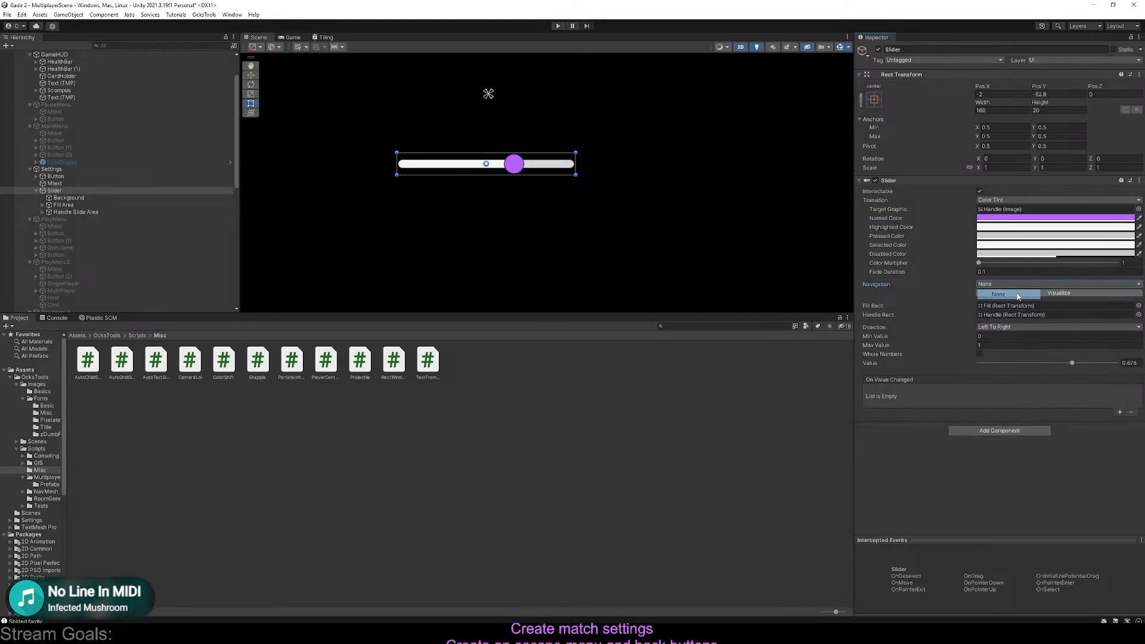
# Copy the Slider's Normal Color to its Highlighted Color and Pressed Color
pyautogui.rightClick(1014, 228)
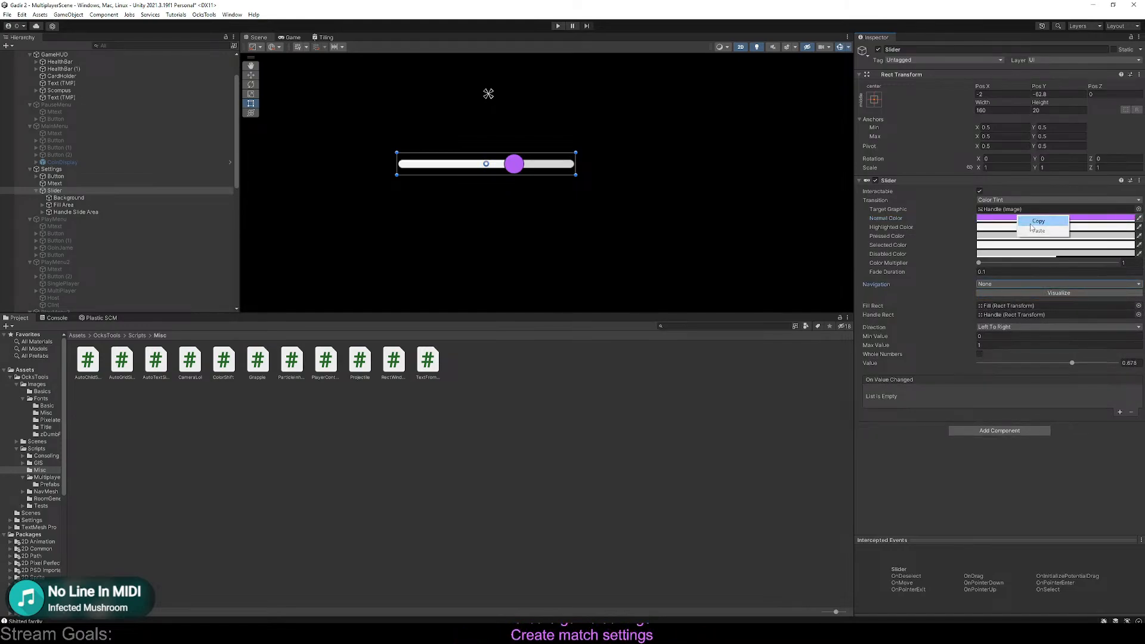
pyautogui.click(1030, 245)
pyautogui.rightClick(1009, 237)
pyautogui.click(1019, 252)
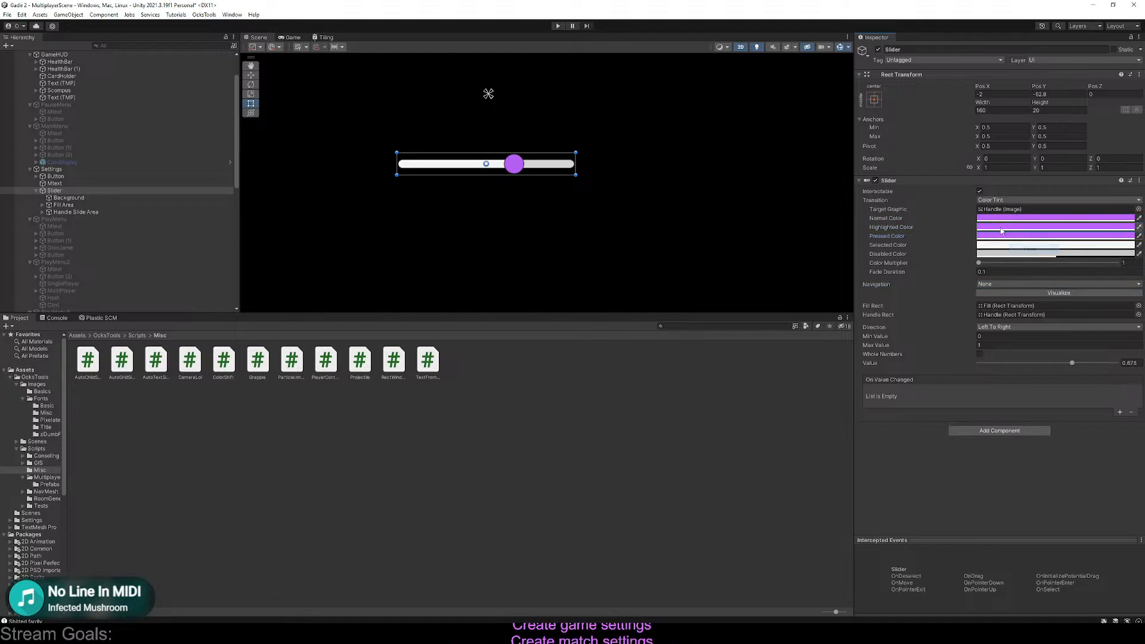
# Lighten the Slider's Highlighted Color to CC86FF and darken its Pressed Color to about HSV 274, 81, 90
pyautogui.click(1000, 229)
pyautogui.moveTo(1057, 277); pyautogui.dragTo(1051, 274)
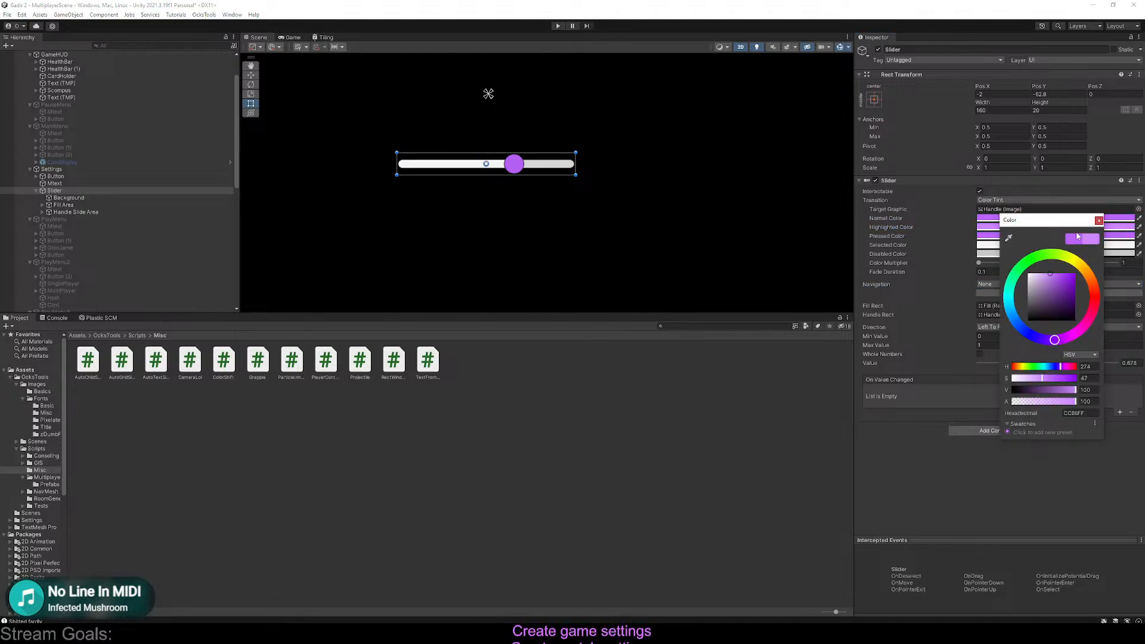
pyautogui.click(1098, 220)
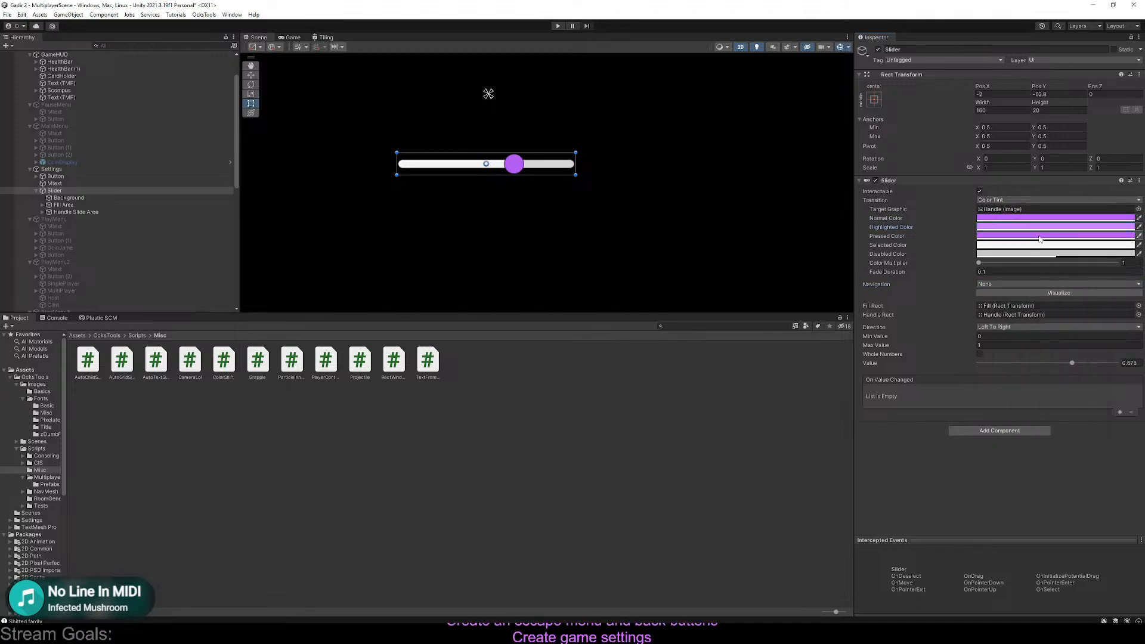
pyautogui.click(1039, 237)
pyautogui.moveTo(1095, 284); pyautogui.dragTo(1104, 288)
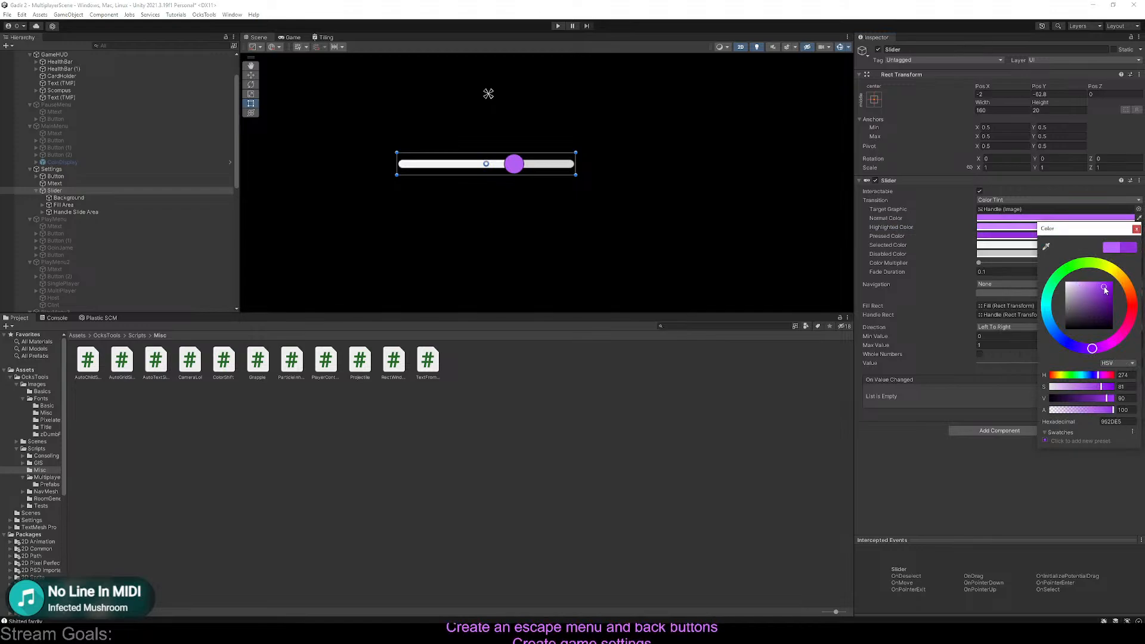
pyautogui.click(1136, 230)
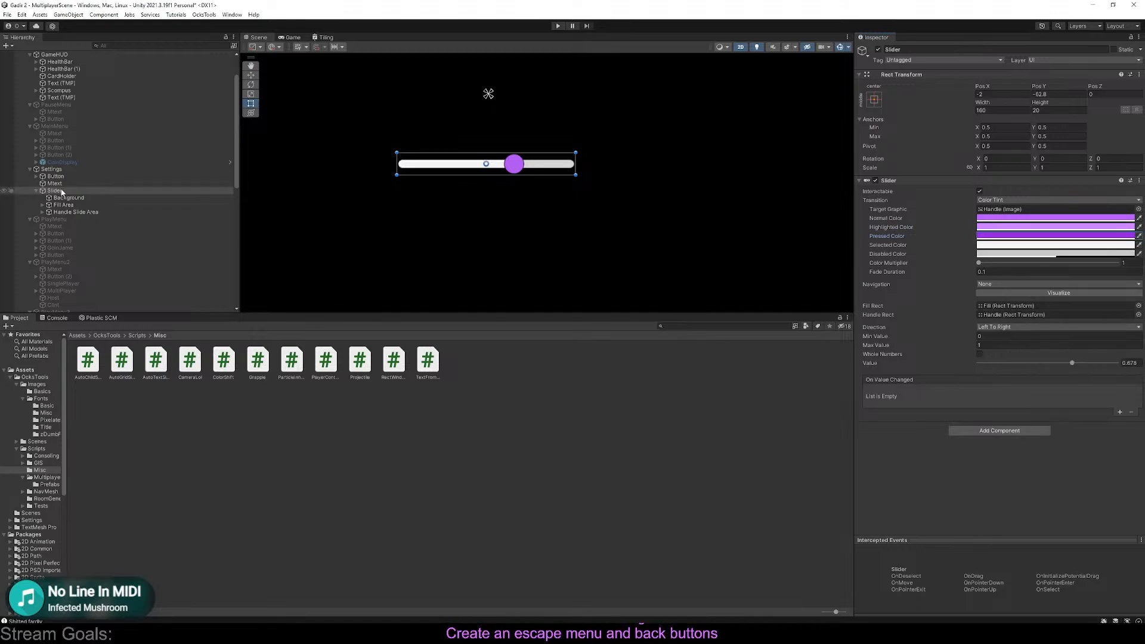
# Set the image color of the Slider's Background to dark purple 6100B3
pyautogui.click(64, 198)
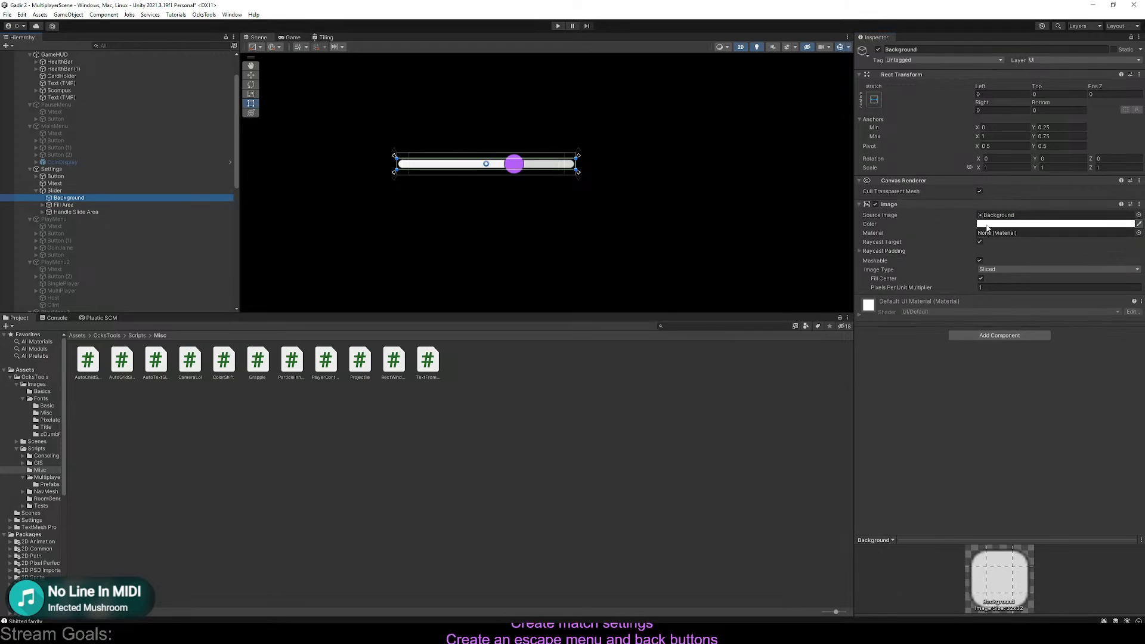
pyautogui.click(987, 224)
pyautogui.moveTo(1052, 313)
pyautogui.mouseDown()
pyautogui.moveTo(1092, 298)
pyautogui.moveTo(1089, 284)
pyautogui.mouseUp()
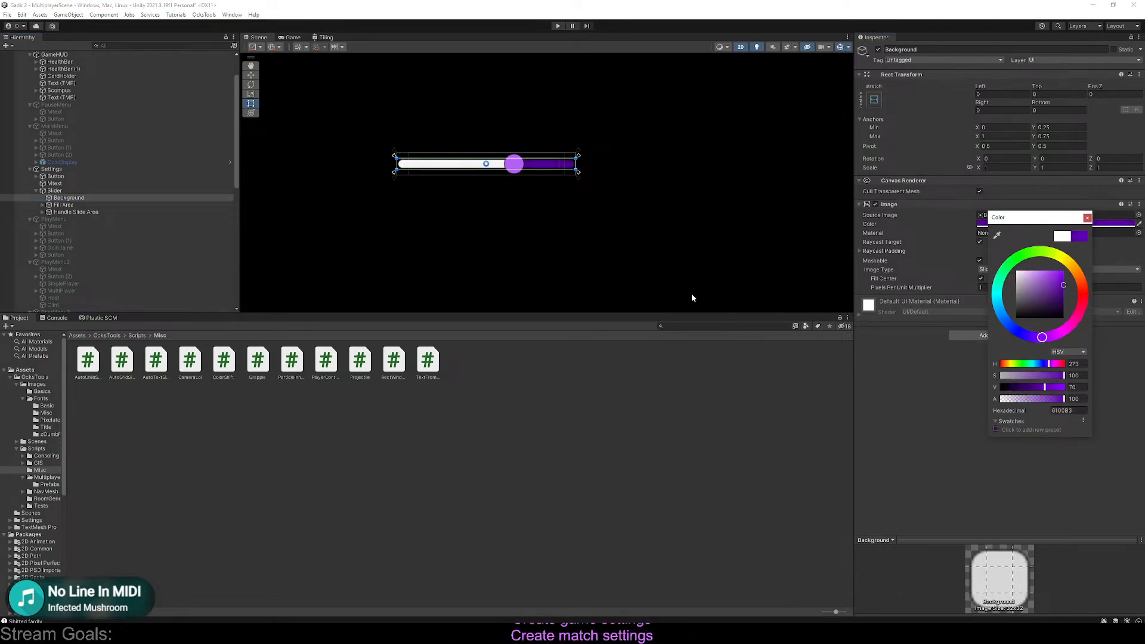
# Set the image color of the Fill object inside the Slider's Fill Area to bright purple
pyautogui.click(49, 205)
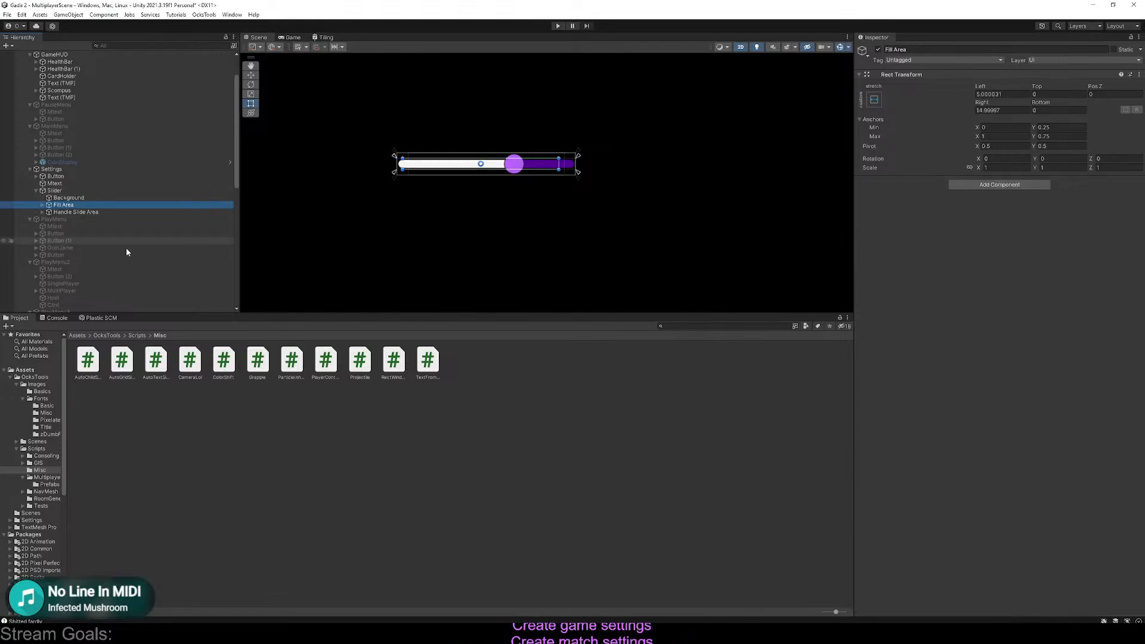
pyautogui.click(42, 204)
pyautogui.click(63, 212)
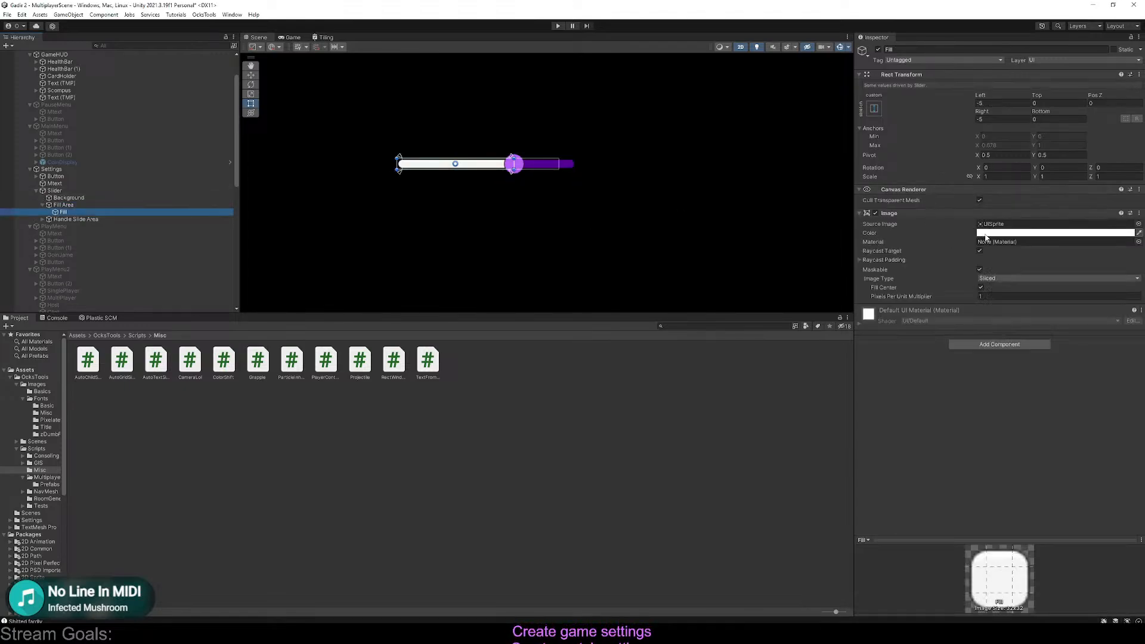
pyautogui.click(1050, 233)
pyautogui.moveTo(1047, 307)
pyautogui.mouseDown()
pyautogui.moveTo(1043, 267)
pyautogui.moveTo(1062, 273)
pyautogui.mouseUp()
pyautogui.click(607, 232)
# Examine the Image settings of the Slider's Handle, and select the Settings menu's Button
pyautogui.click(490, 167)
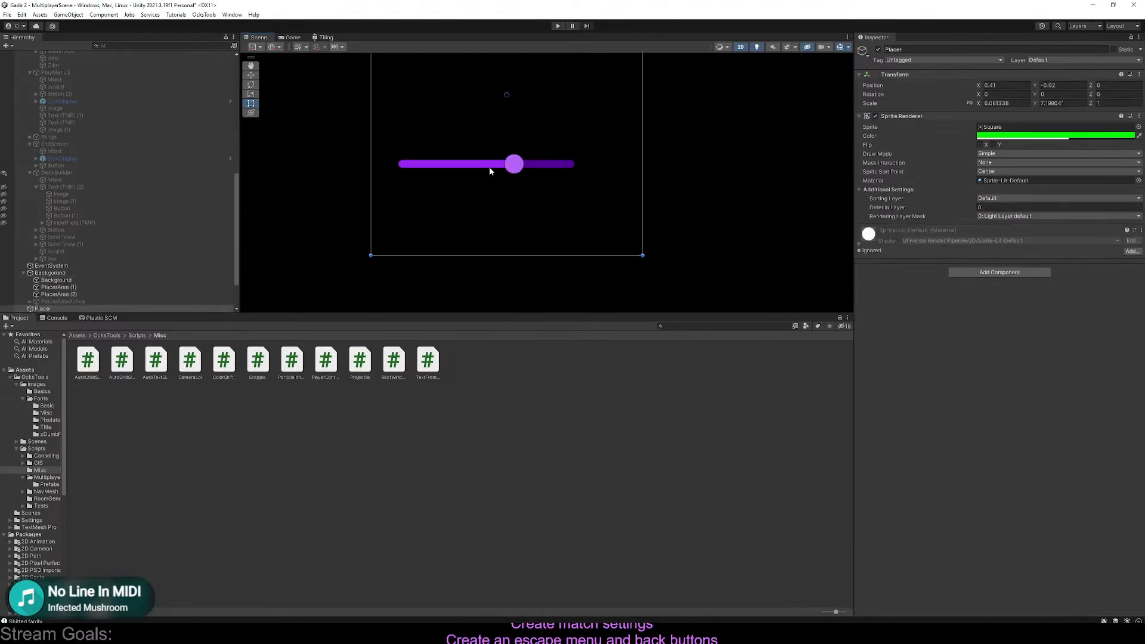
pyautogui.click(504, 165)
pyautogui.click(508, 166)
pyautogui.click(510, 167)
pyautogui.click(511, 167)
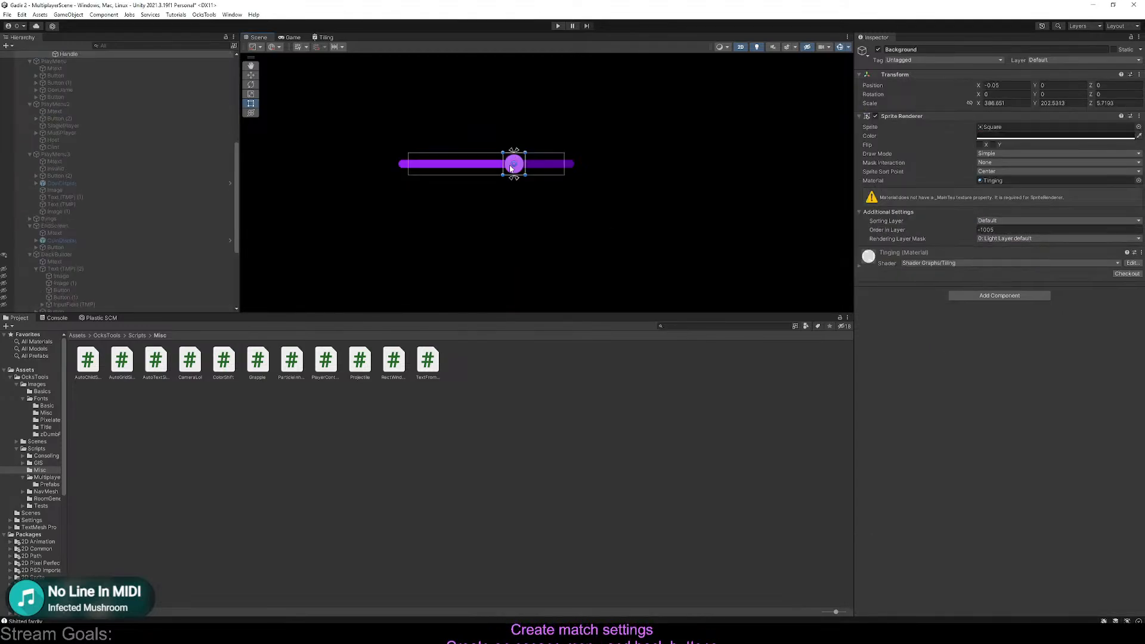
pyautogui.click(512, 167)
pyautogui.scroll(5, 172, 200)
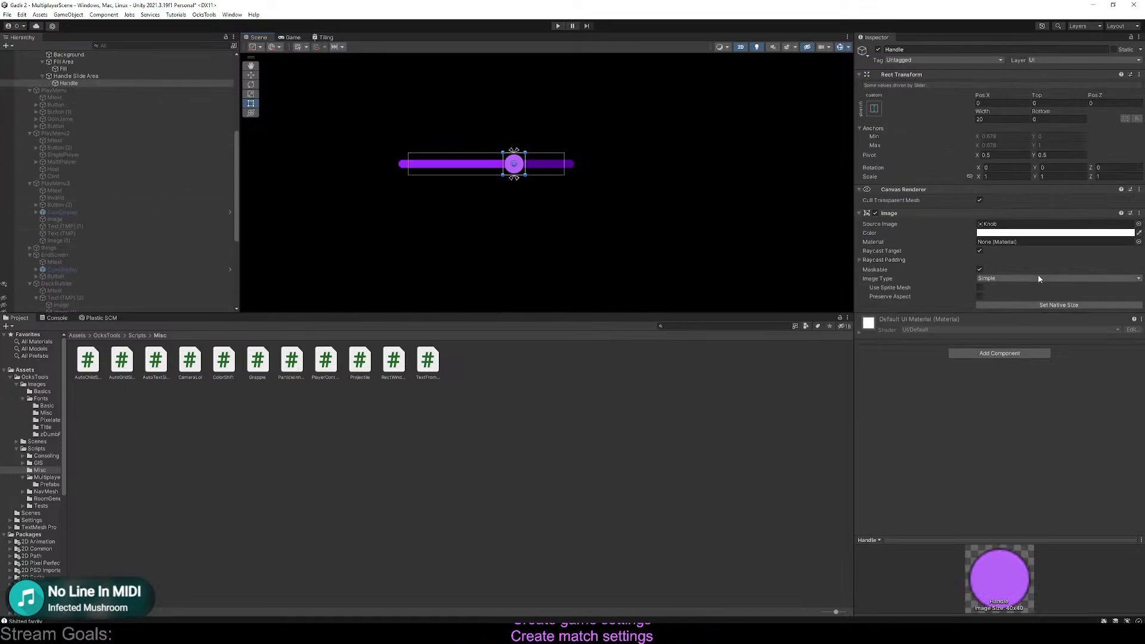
pyautogui.click(84, 111)
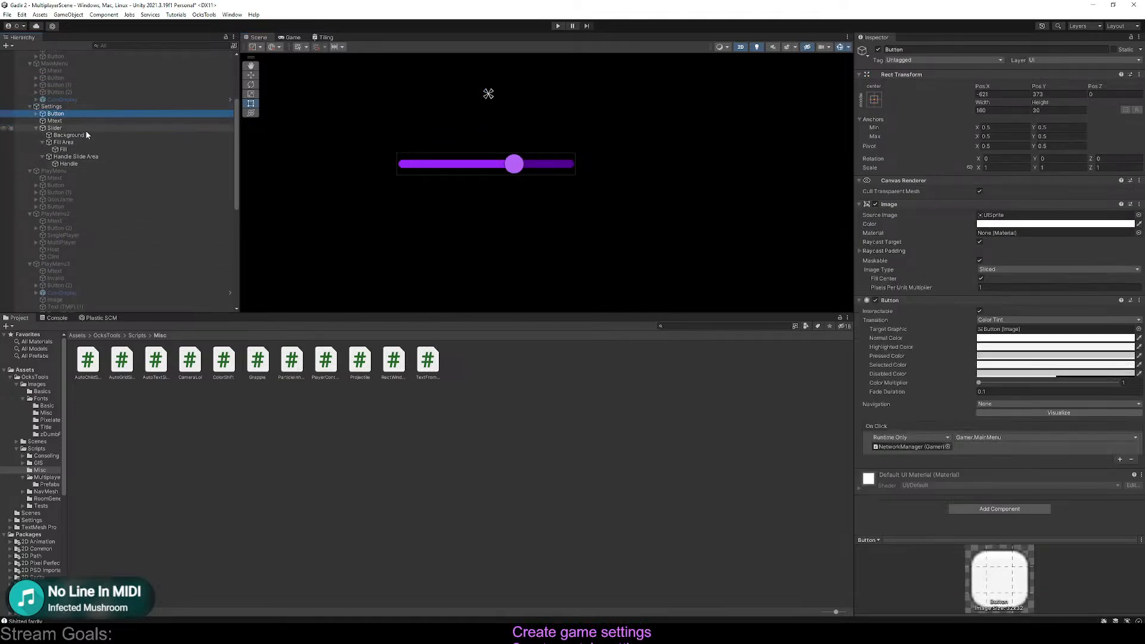
# Try the Settings menu's Slider at its maximum Value of 1
pyautogui.click(84, 129)
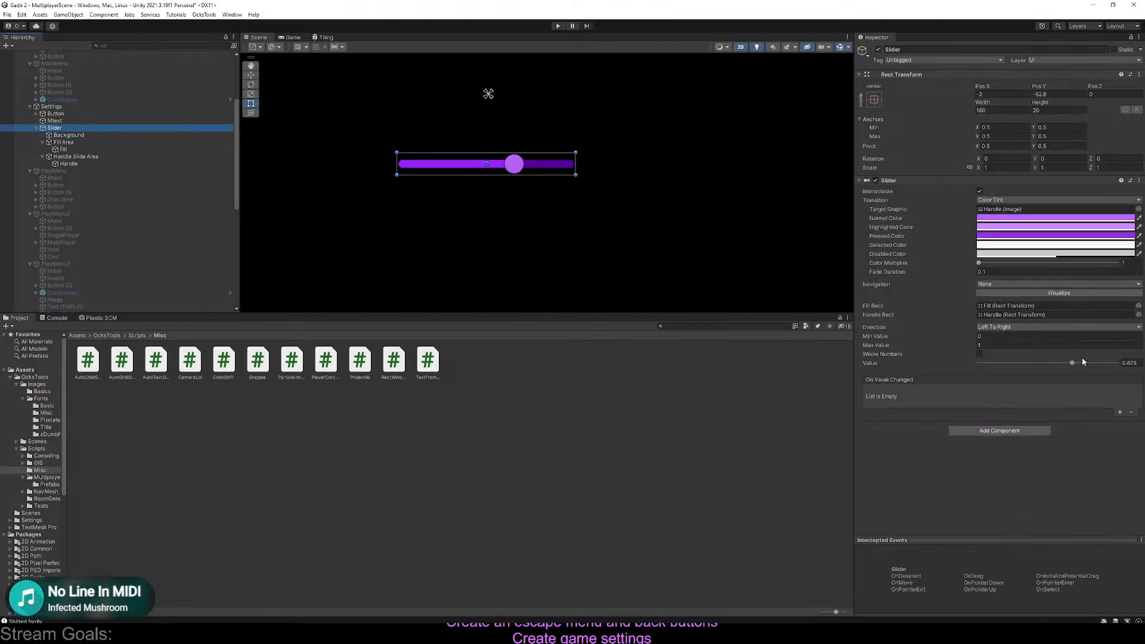
pyautogui.moveTo(1074, 364); pyautogui.dragTo(1131, 364)
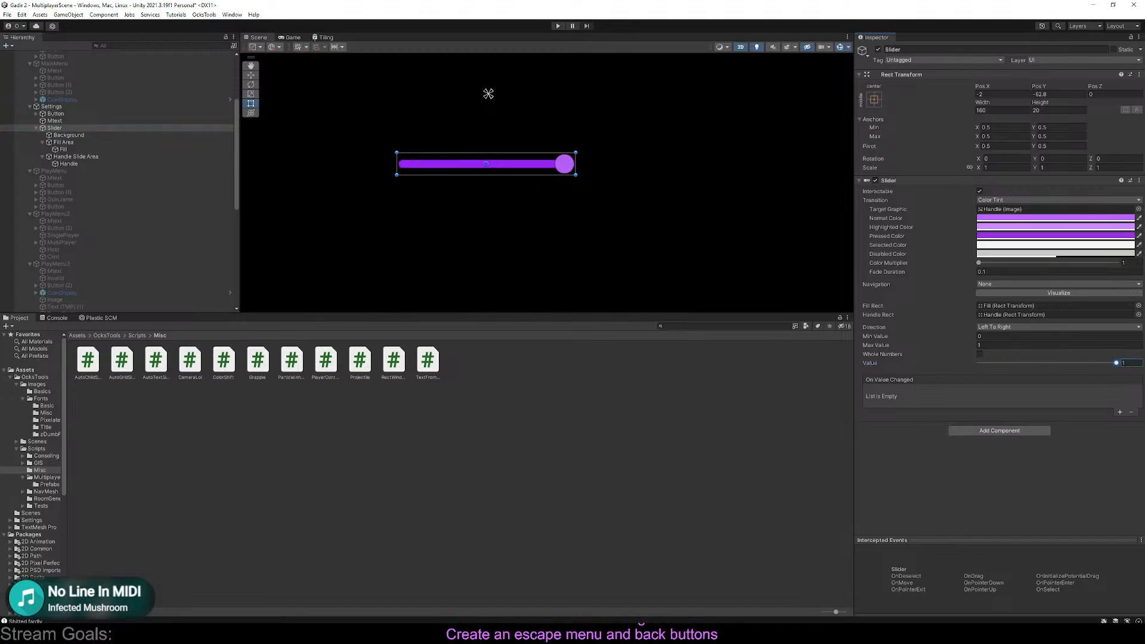
pyautogui.scroll(6, 596, 209)
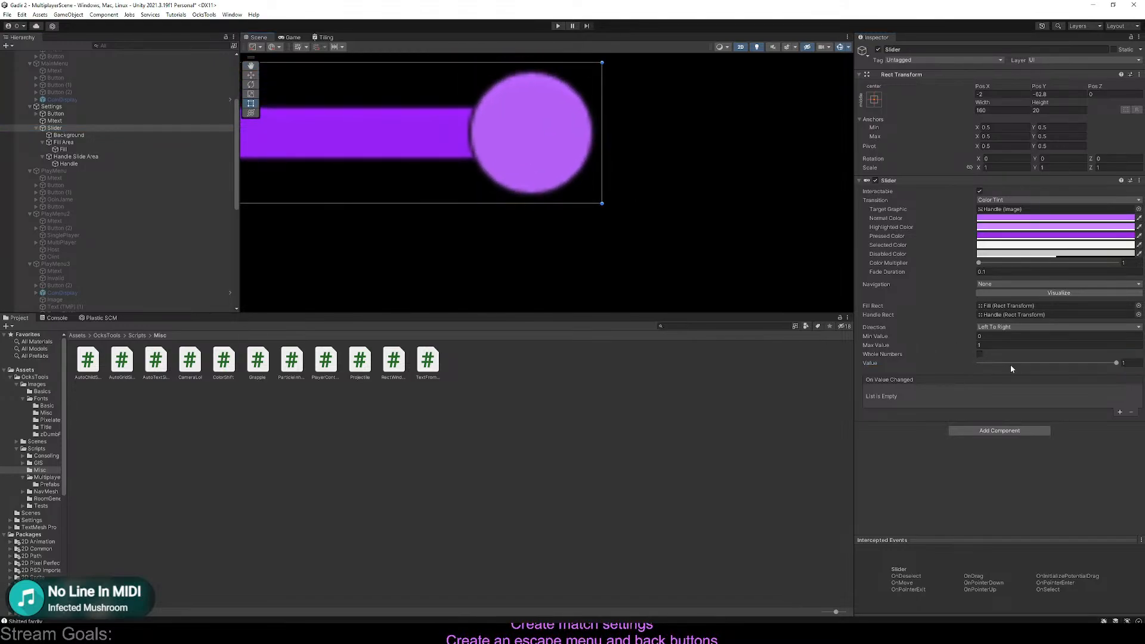
pyautogui.moveTo(1114, 369)
pyautogui.mouseDown()
pyautogui.moveTo(1096, 364)
pyautogui.moveTo(1131, 363)
pyautogui.mouseUp()
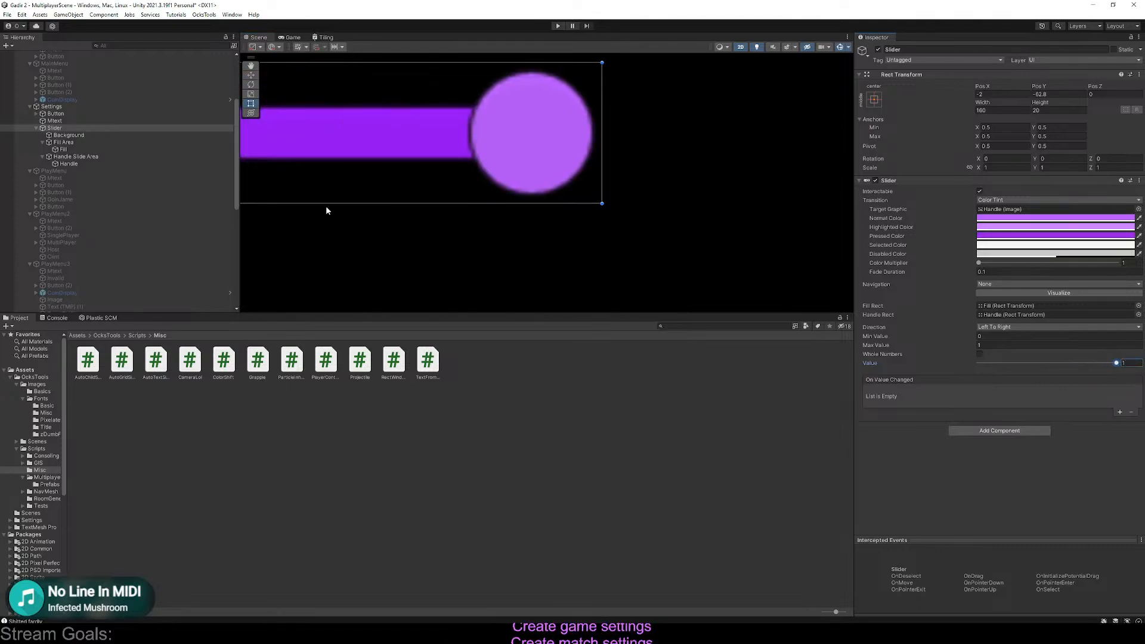
# Try narrowing the Slider's Handle to a width of about 14.4, with the Slider kept at its maximum Value
pyautogui.click(134, 157)
pyautogui.click(118, 163)
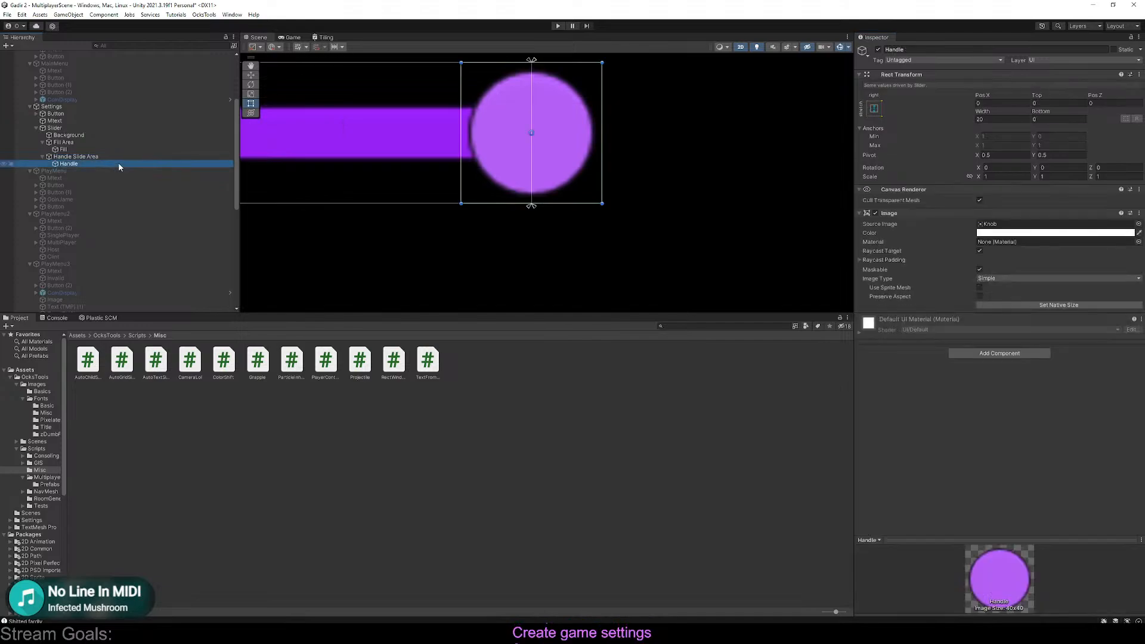
pyautogui.moveTo(602, 203); pyautogui.dragTo(561, 203)
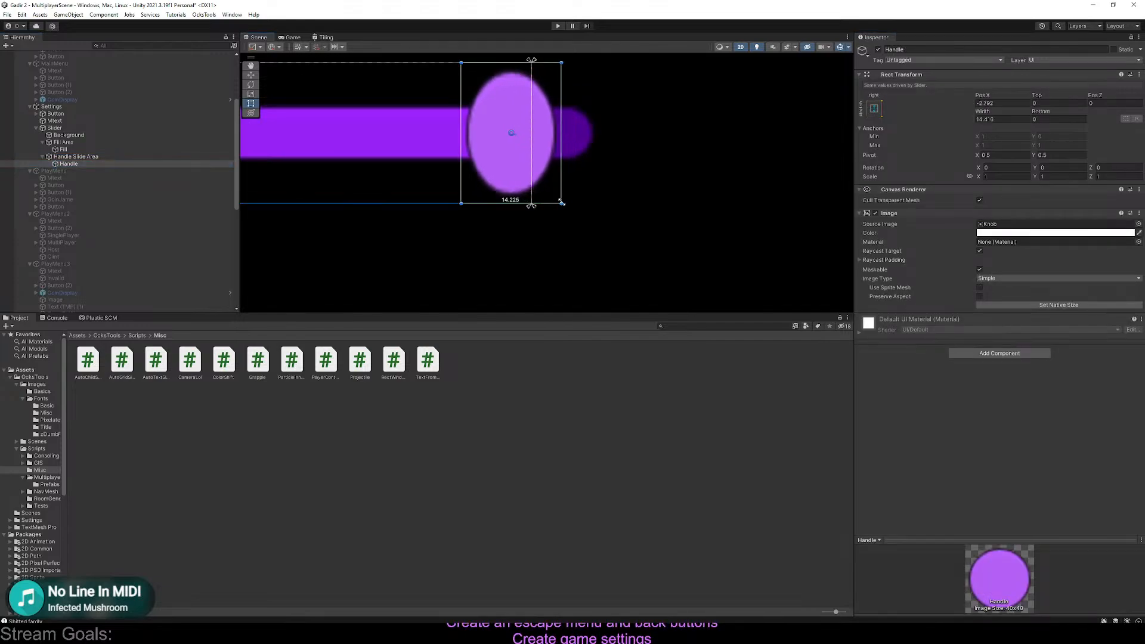
pyautogui.click(115, 114)
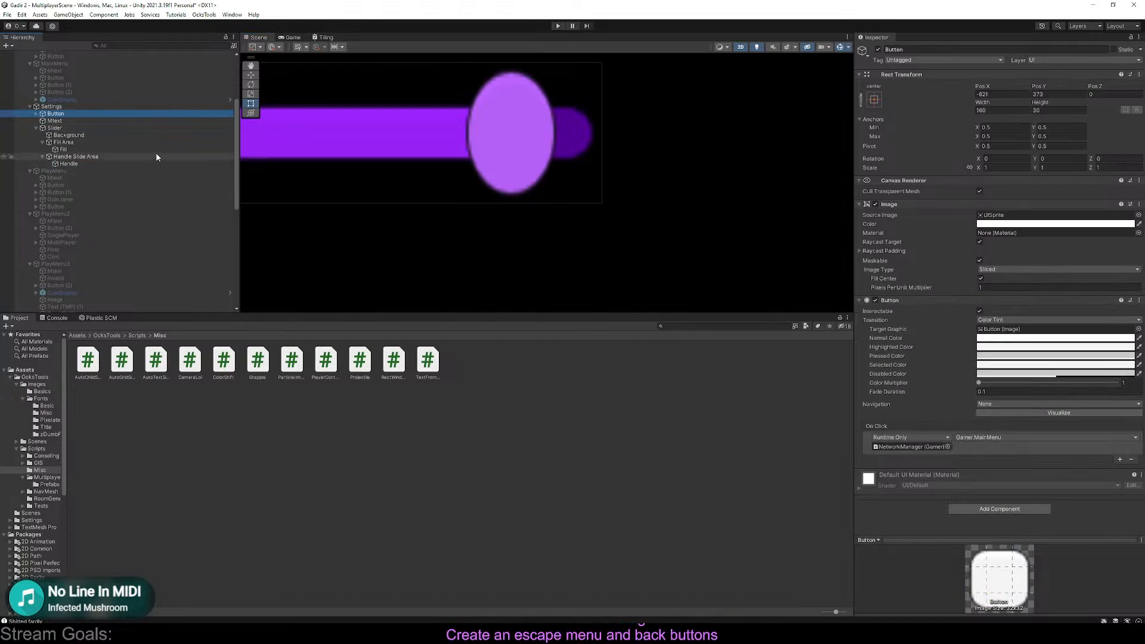
pyautogui.click(122, 128)
pyautogui.moveTo(1116, 363); pyautogui.dragTo(1143, 358)
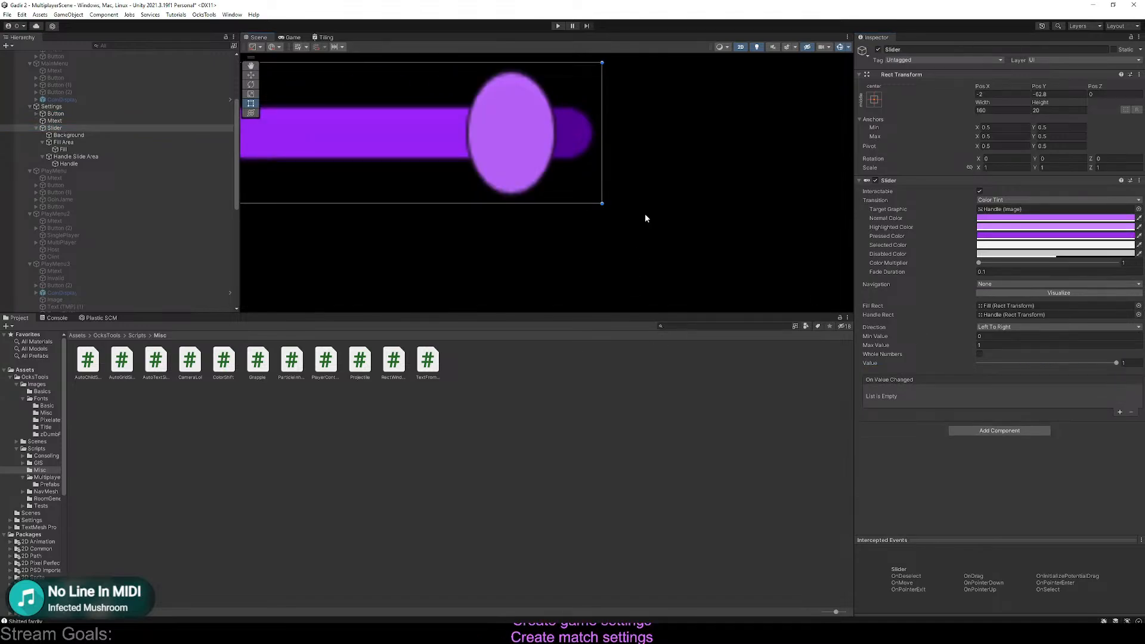
# Undo the Handle narrowing and the changes to the Slider's Value
pyautogui.hotkey('ctrl', 'z')
pyautogui.hotkey('ctrl', 'z')
pyautogui.hotkey('ctrl', 'z')
pyautogui.hotkey('ctrl', 'z')
pyautogui.hotkey('ctrl', 'z')
pyautogui.hotkey('ctrl', 'z')
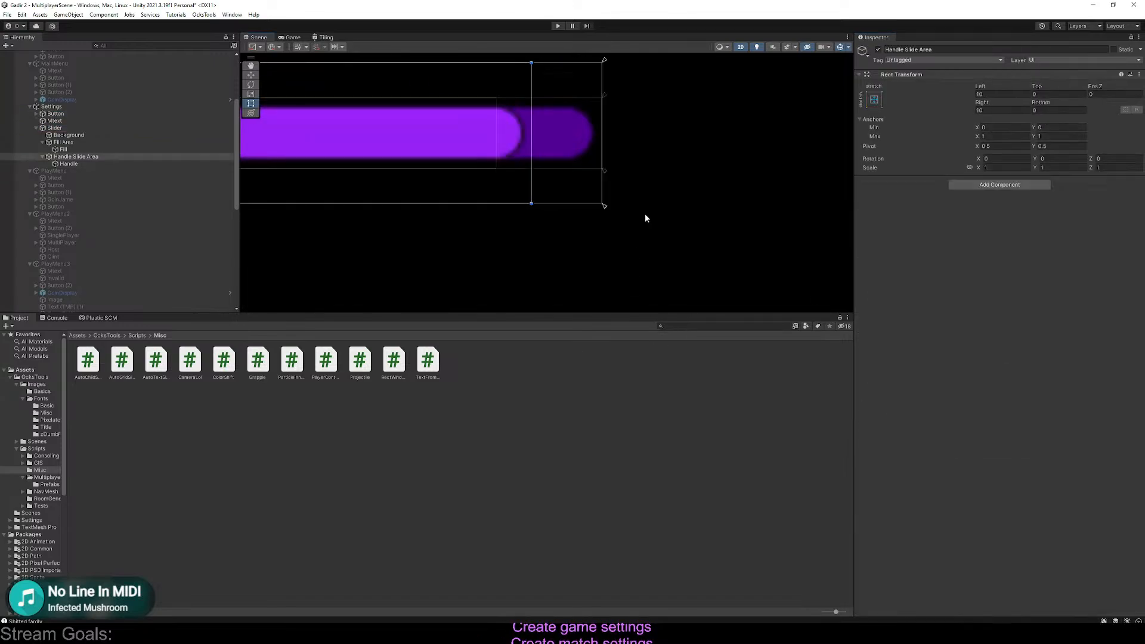
pyautogui.hotkey('ctrl', 'z')
pyautogui.hotkey('ctrl', 'z')
pyautogui.hotkey('ctrl', 'z')
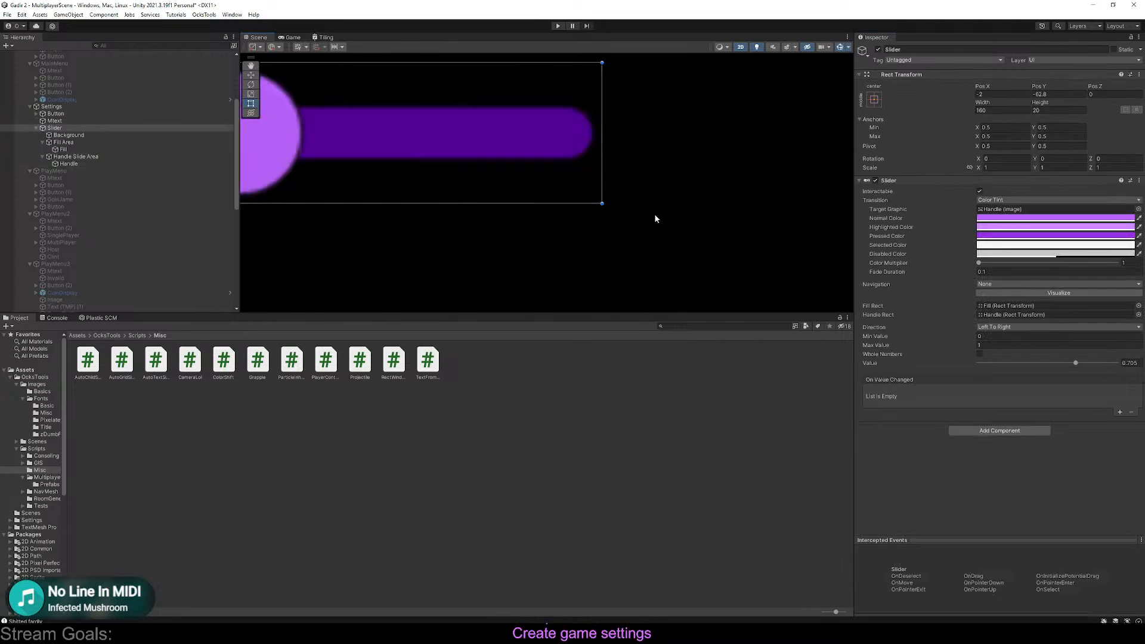
pyautogui.scroll(-11, 657, 214)
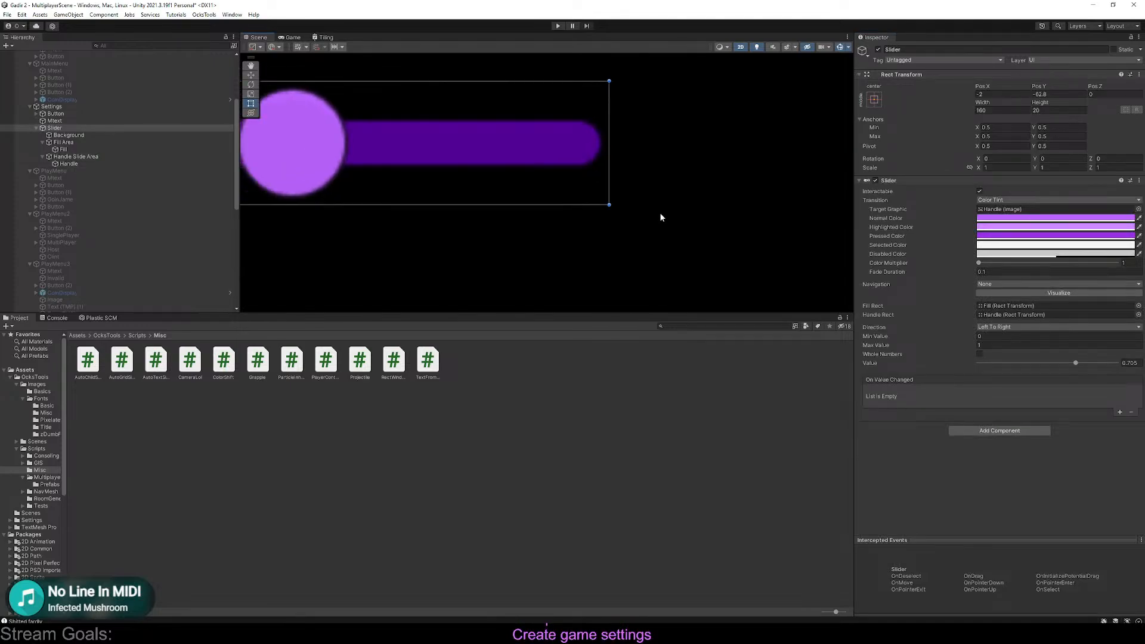
# Set the Source Image of the Slider's Handle to the Octo sprite from Images/Basics
pyautogui.click(100, 160)
pyautogui.click(101, 164)
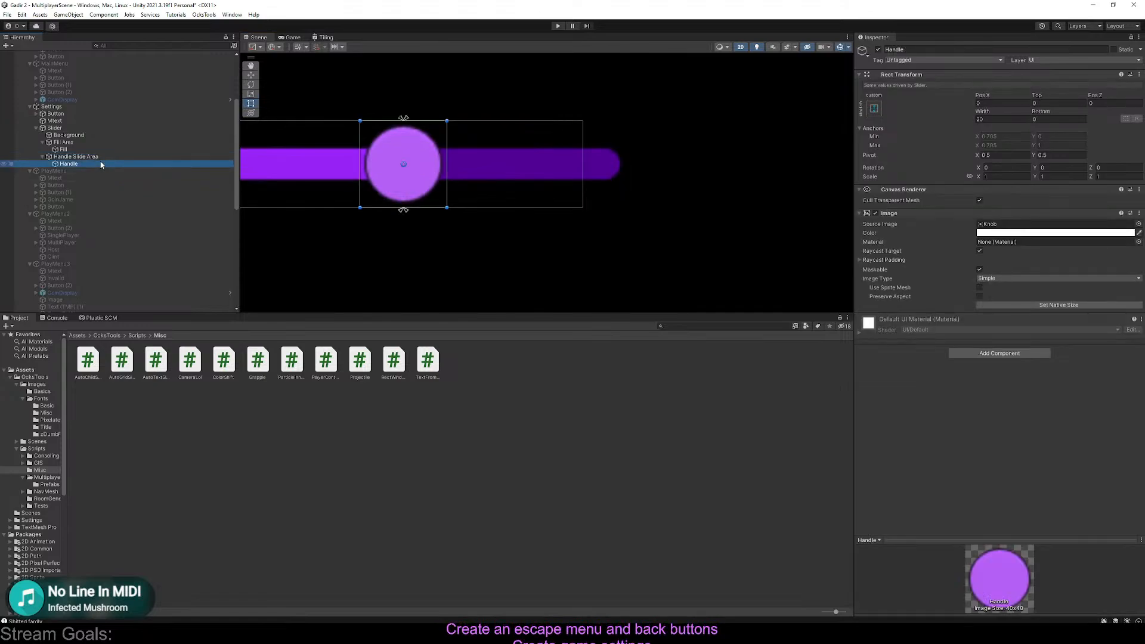
pyautogui.click(35, 385)
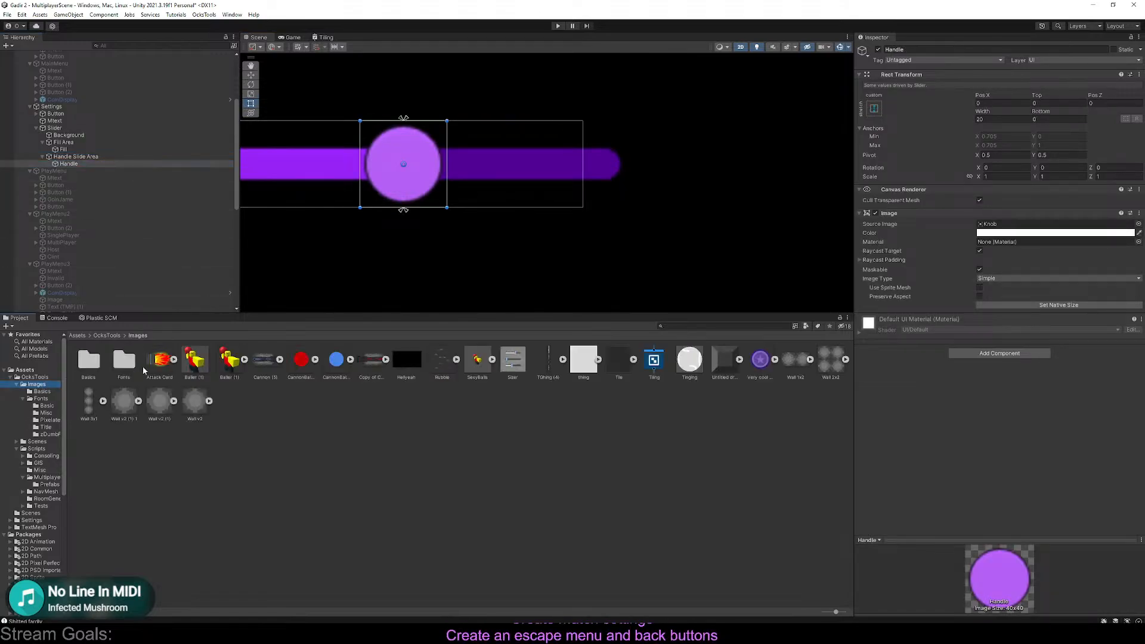
pyautogui.click(44, 391)
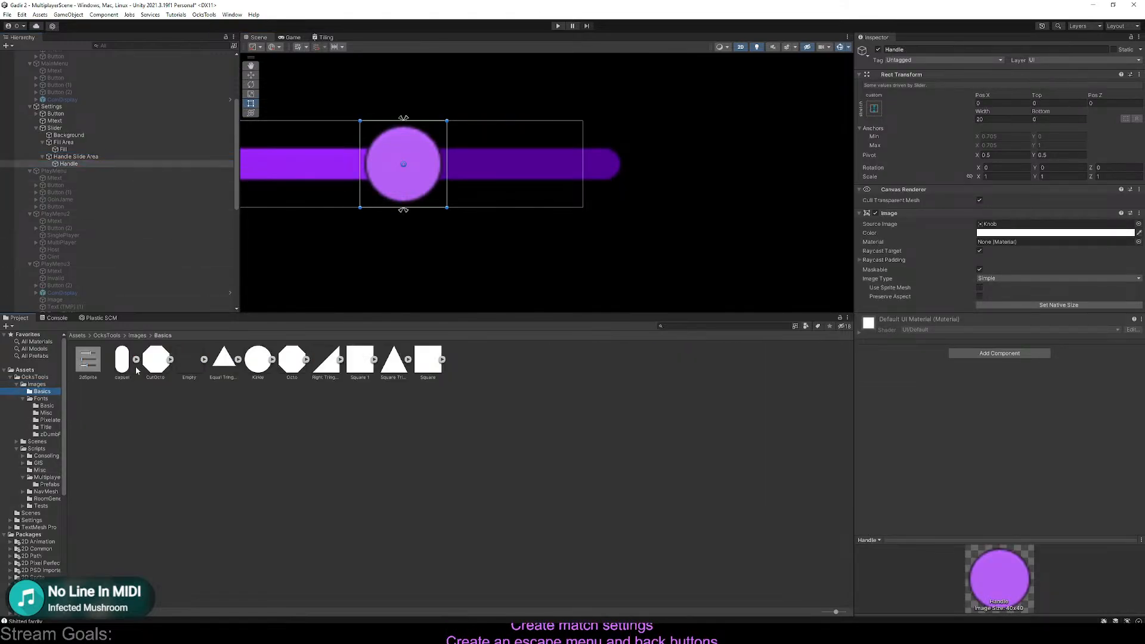
pyautogui.moveTo(291, 359); pyautogui.dragTo(1000, 224)
pyautogui.moveTo(545, 237); pyautogui.dragTo(618, 238, button='middle')
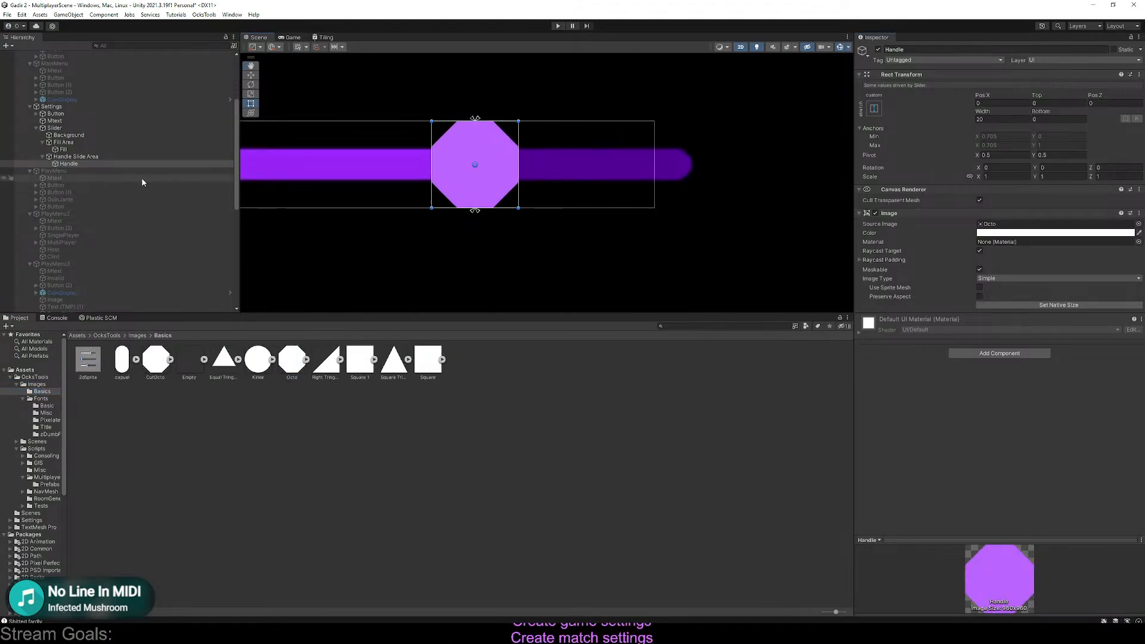
# Set the Source Image of the Slider's Fill and Background objects to the CutOcto sprite
pyautogui.click(109, 148)
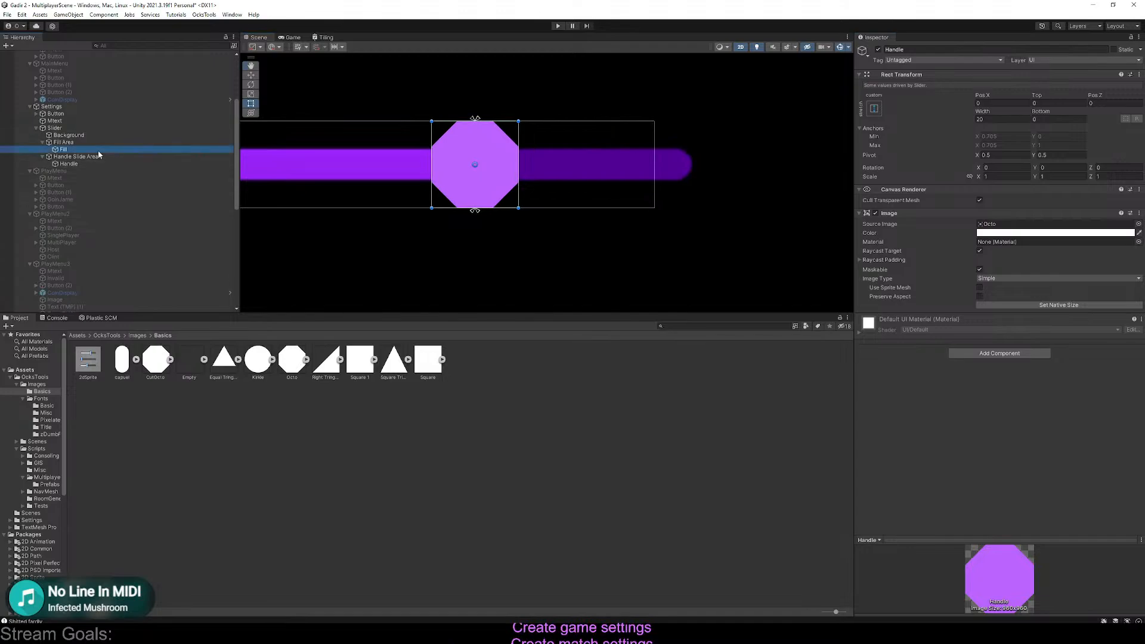
pyautogui.moveTo(156, 359); pyautogui.dragTo(1012, 225)
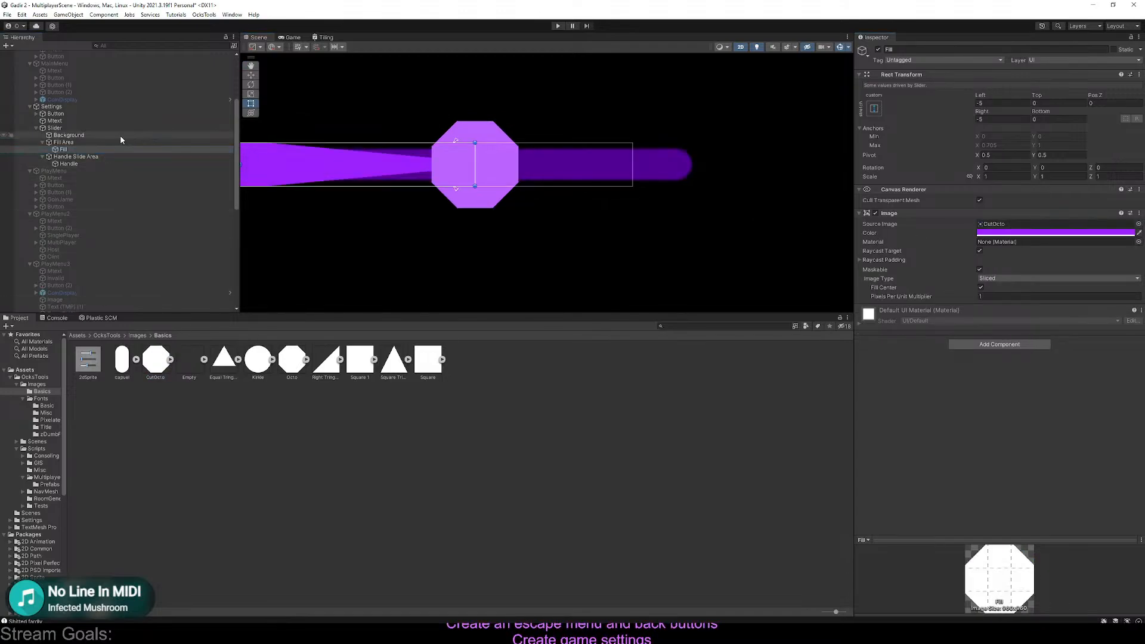
pyautogui.click(99, 137)
pyautogui.moveTo(156, 359); pyautogui.dragTo(985, 215)
# Set the Pixels Per Unit Multiplier of the Slider's Background image to 84.35
pyautogui.click(1013, 287)
pyautogui.write('59.5')
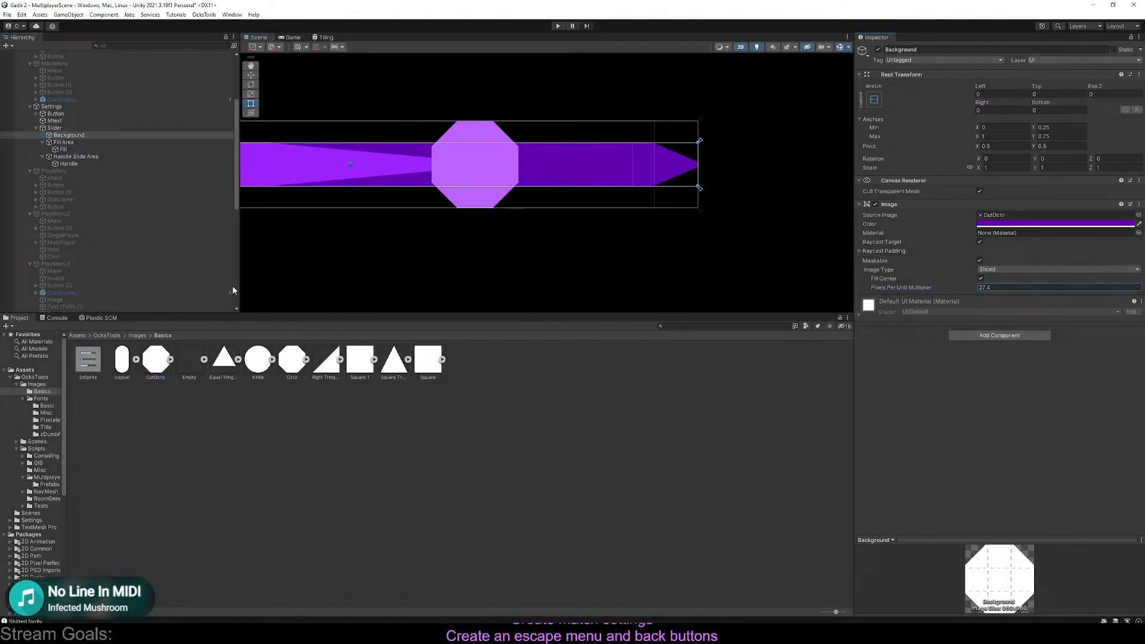
pyautogui.moveTo(694, 281); pyautogui.dragTo(1053, 261)
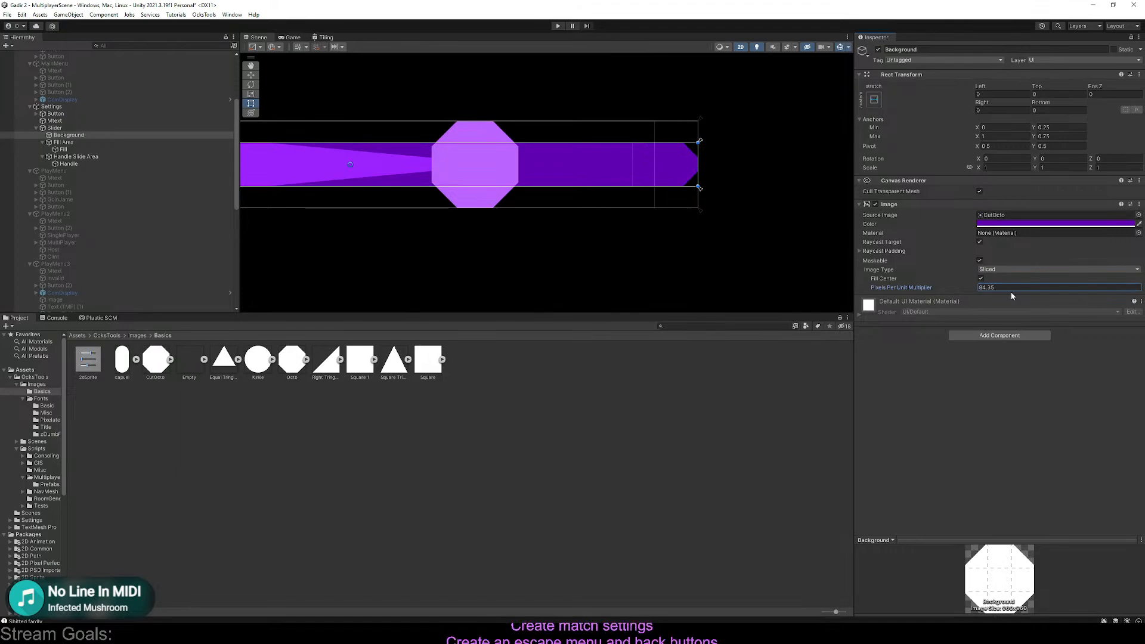
# Set the Pixels Per Unit Multiplier of the Fill image to 84.35, matching the Background
pyautogui.click(64, 141)
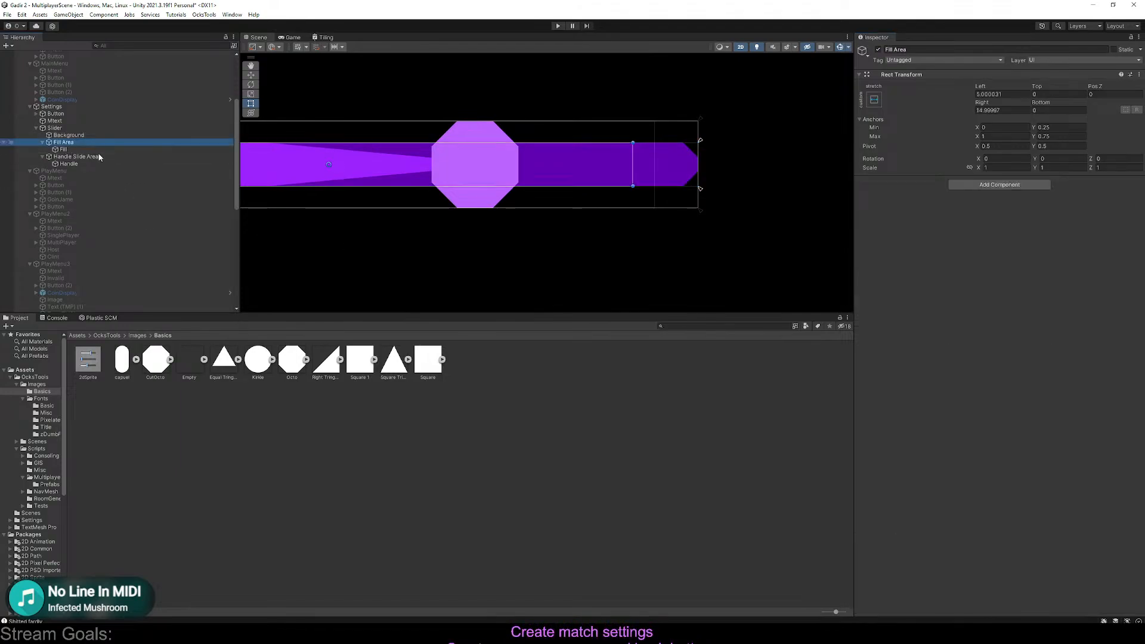
pyautogui.press('Down')
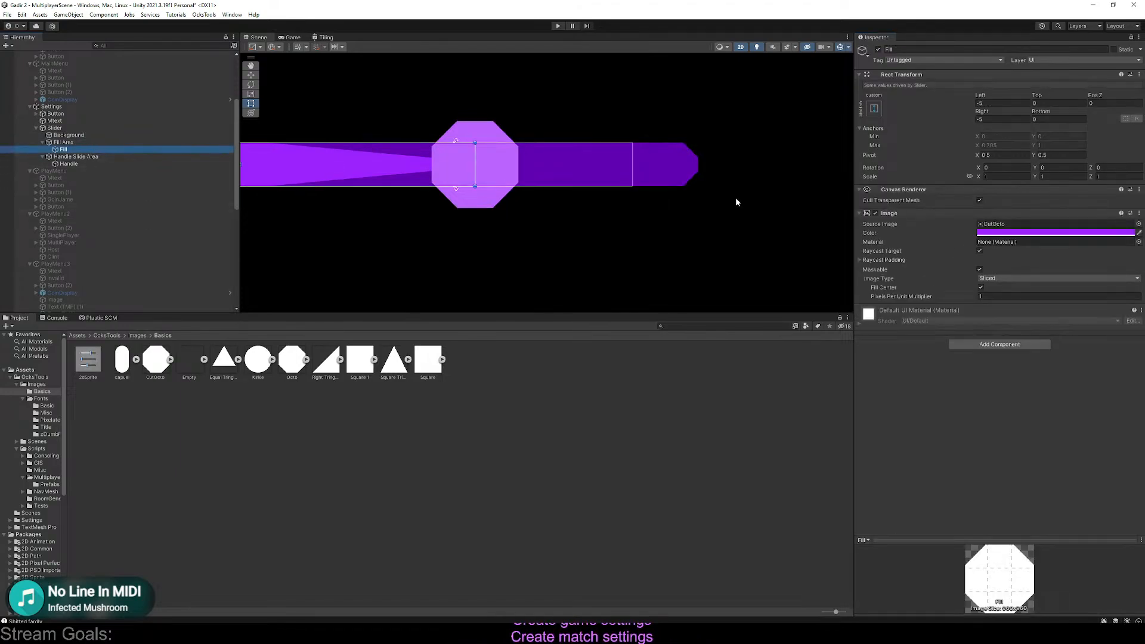
pyautogui.click(1006, 296)
pyautogui.write('84.35')
pyautogui.scroll(-8, 626, 244)
pyautogui.moveTo(572, 183); pyautogui.dragTo(611, 174, button='middle')
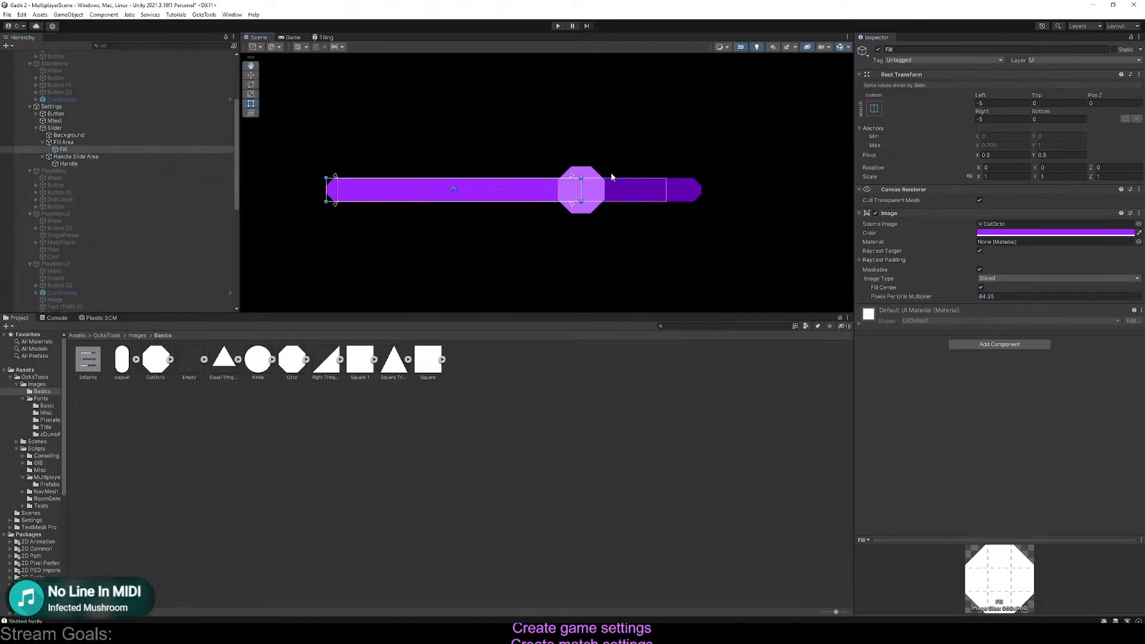
# Deselect the Fill object, then run the game briefly in Play mode and stop it
pyautogui.click(533, 153)
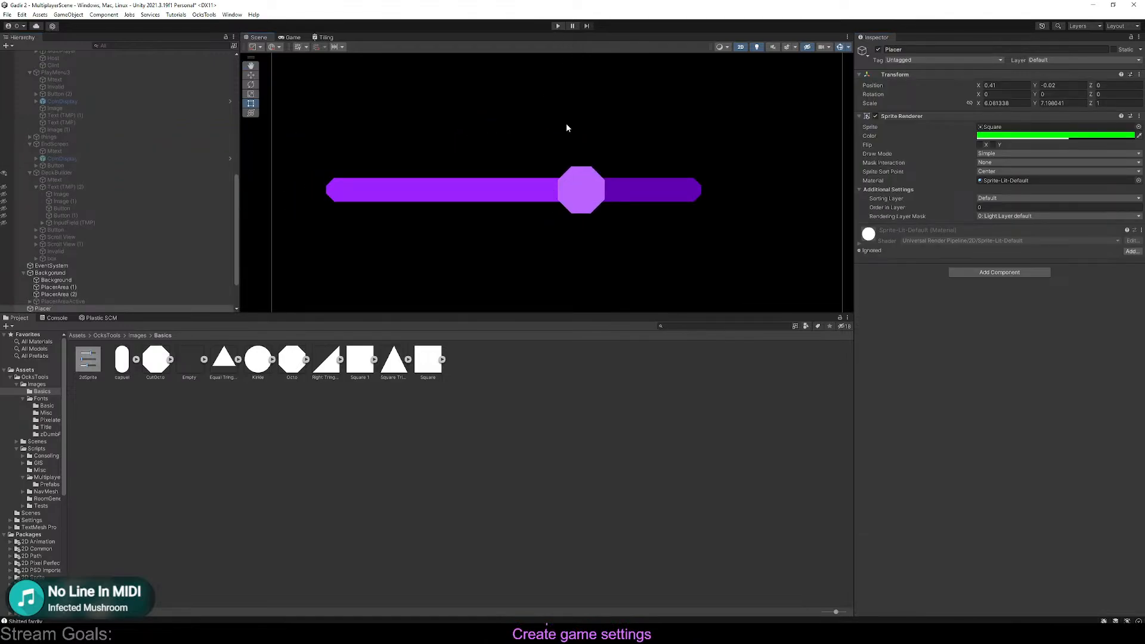
pyautogui.click(558, 26)
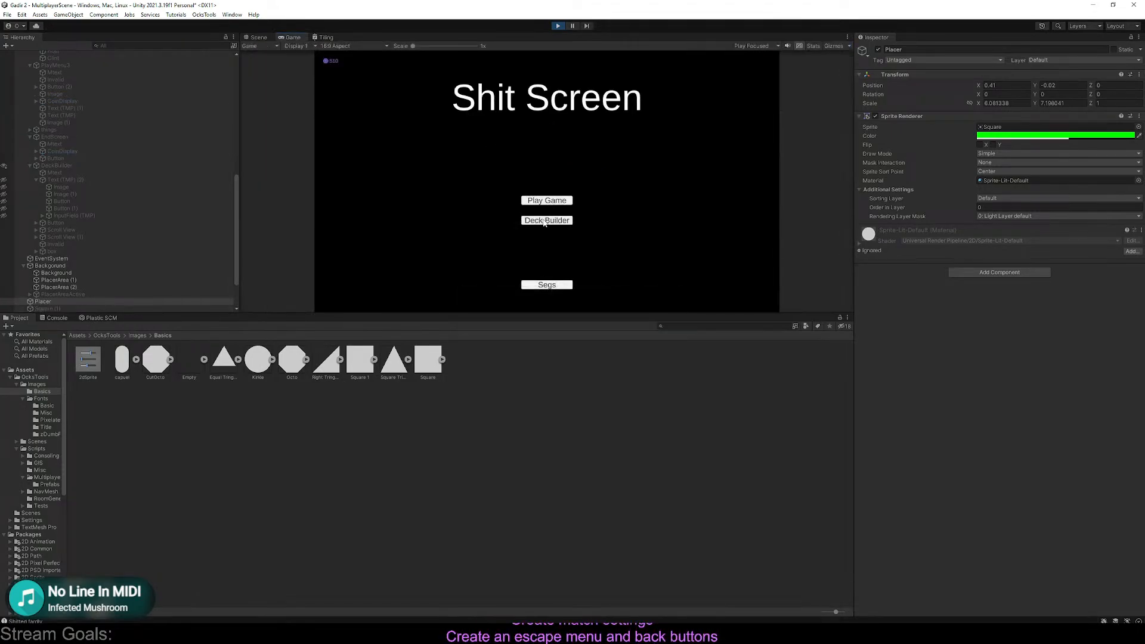
pyautogui.click(557, 25)
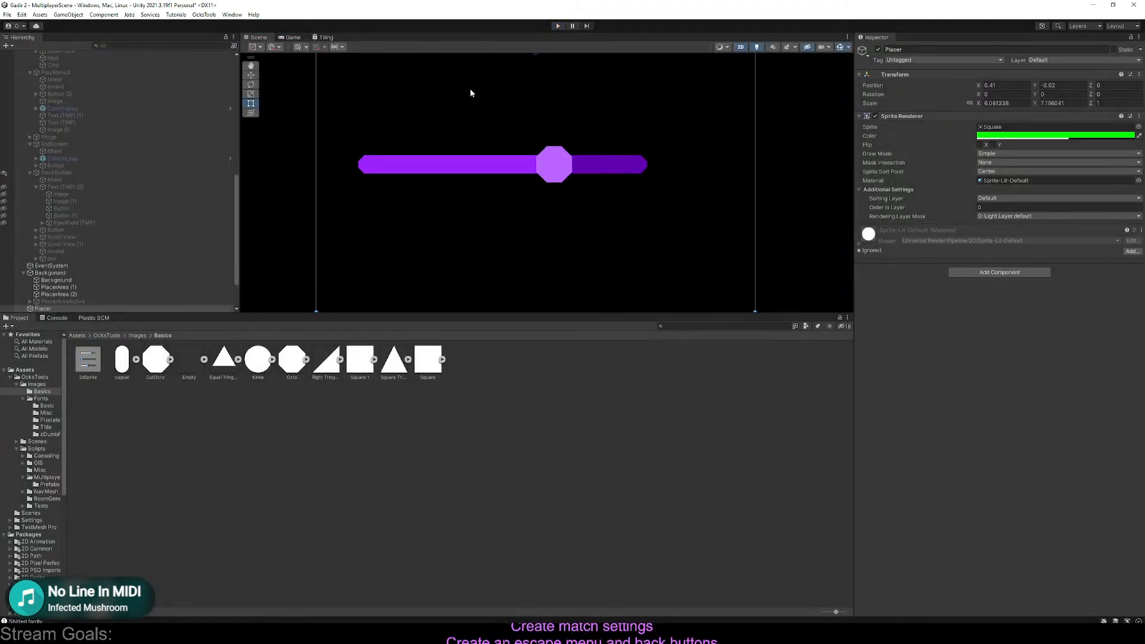
# Set the Slider's Value to about 0.523
pyautogui.scroll(5, 105, 245)
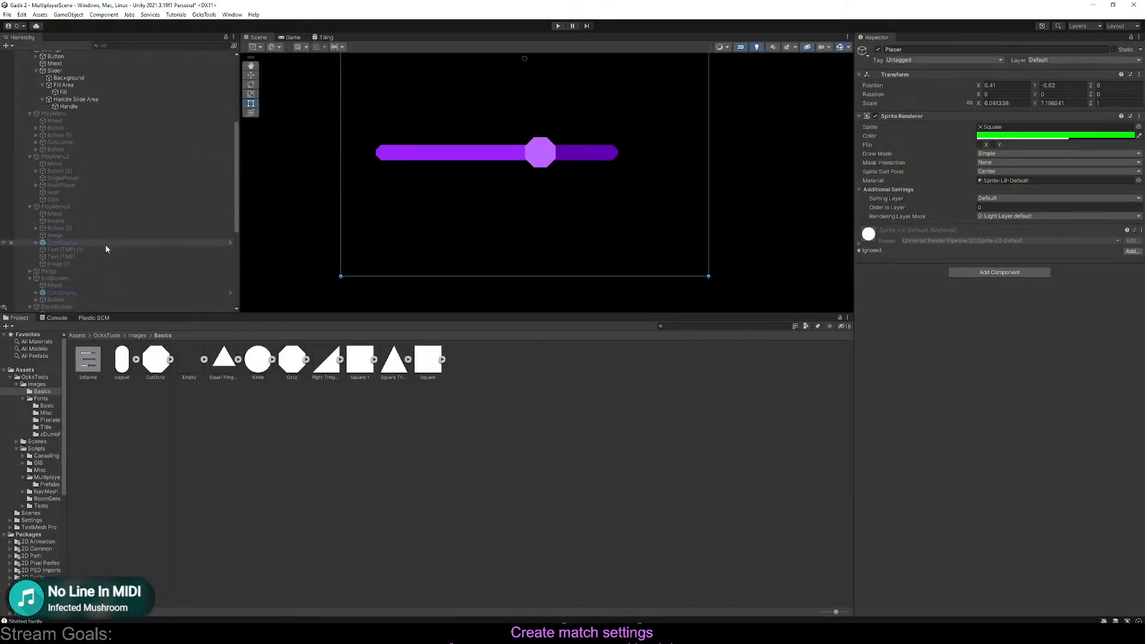
pyautogui.scroll(3, 65, 110)
pyautogui.click(75, 180)
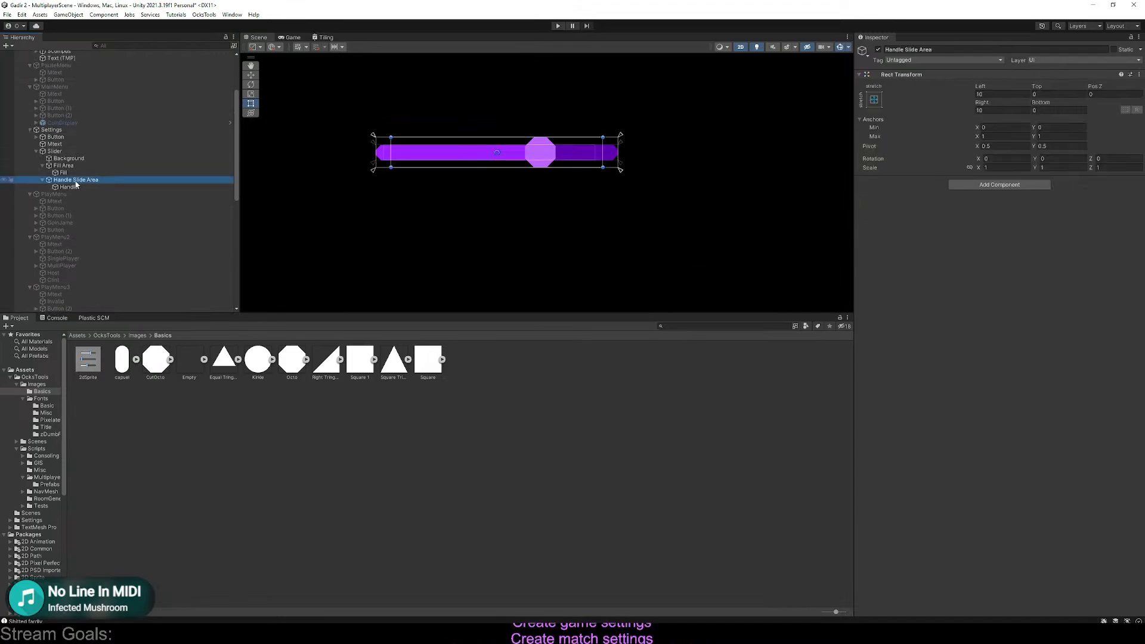
pyautogui.click(83, 151)
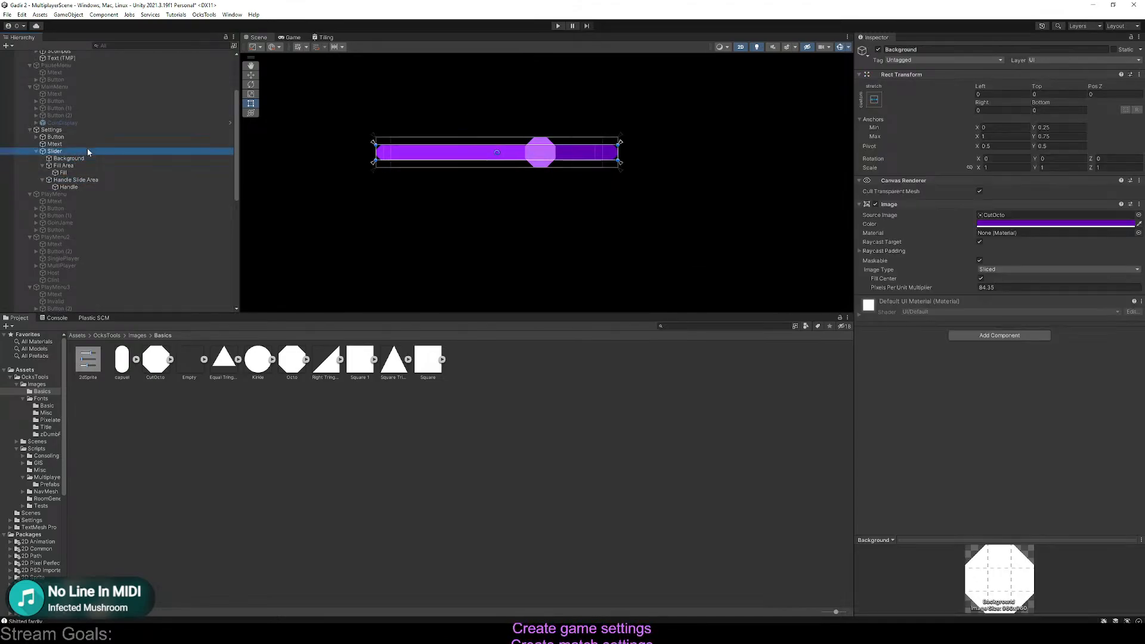
pyautogui.moveTo(1080, 363); pyautogui.dragTo(1053, 358)
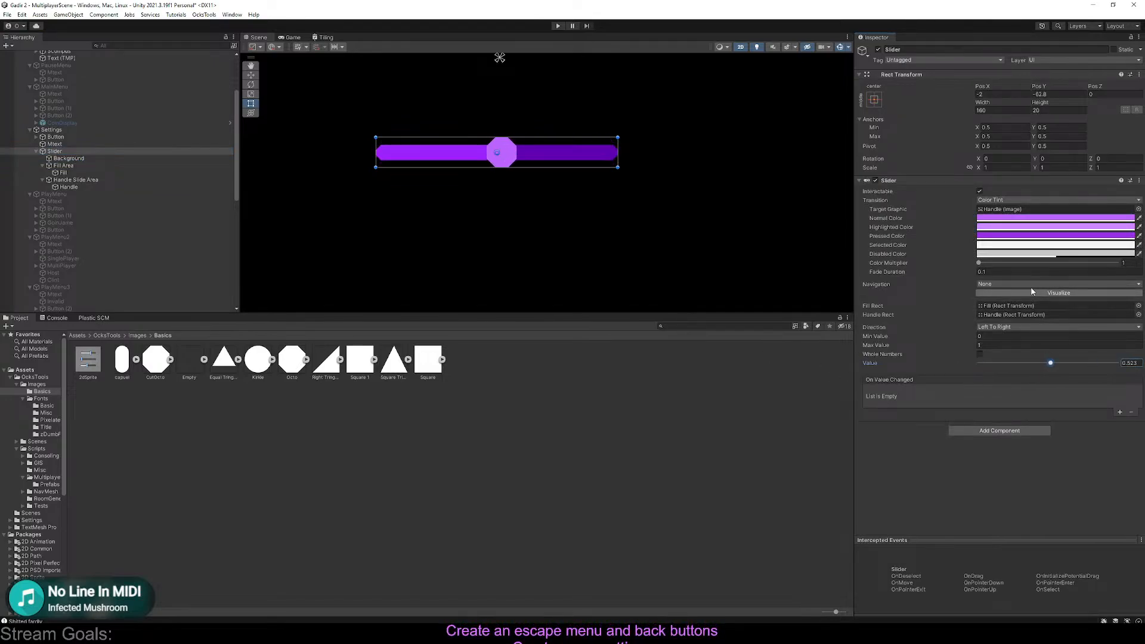
# Lighten the Slider's Normal Color to D194FF
pyautogui.click(1034, 218)
pyautogui.moveTo(1054, 264); pyautogui.dragTo(1047, 264)
pyautogui.click(1097, 209)
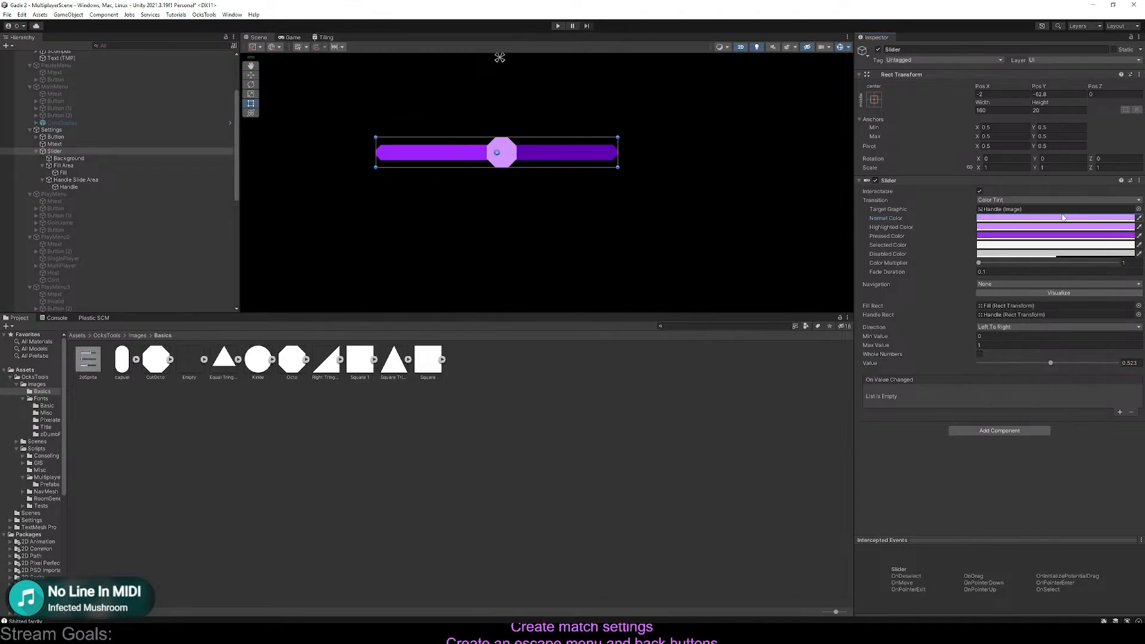
# Copy the Slider's Normal Color to its Highlighted Color and Pressed Color
pyautogui.rightClick(1038, 218)
pyautogui.click(1065, 223)
pyautogui.rightClick(1031, 227)
pyautogui.click(1051, 243)
pyautogui.rightClick(1038, 235)
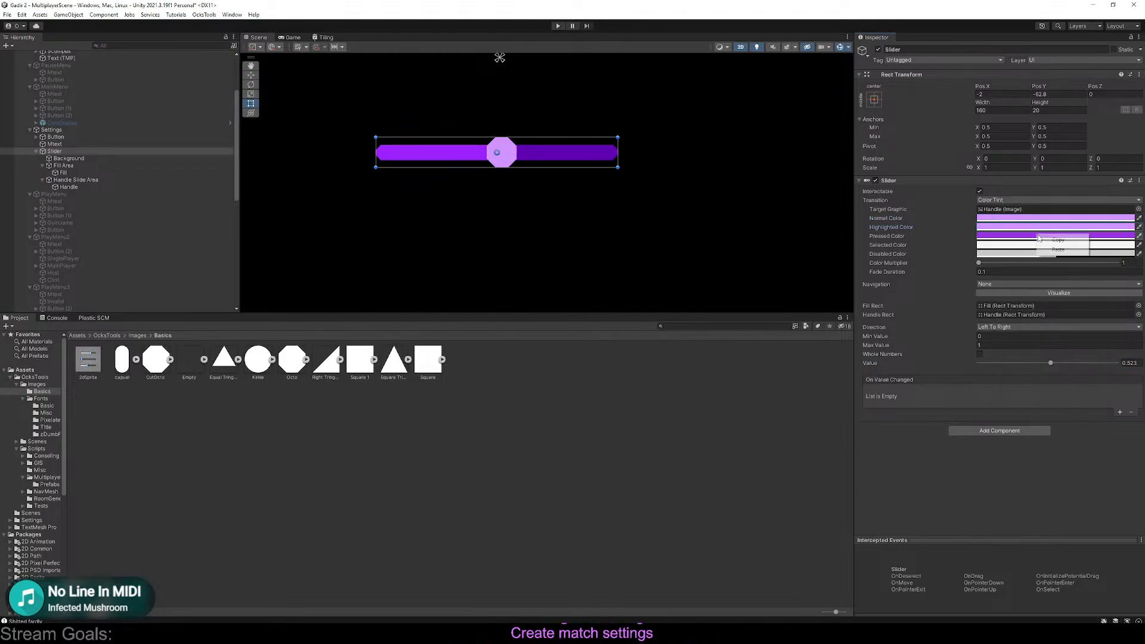
pyautogui.click(1048, 250)
# Make the Slider's Highlighted Color slightly lighter and darken its Pressed Color to about HSV 274, 56, 96
pyautogui.click(1057, 228)
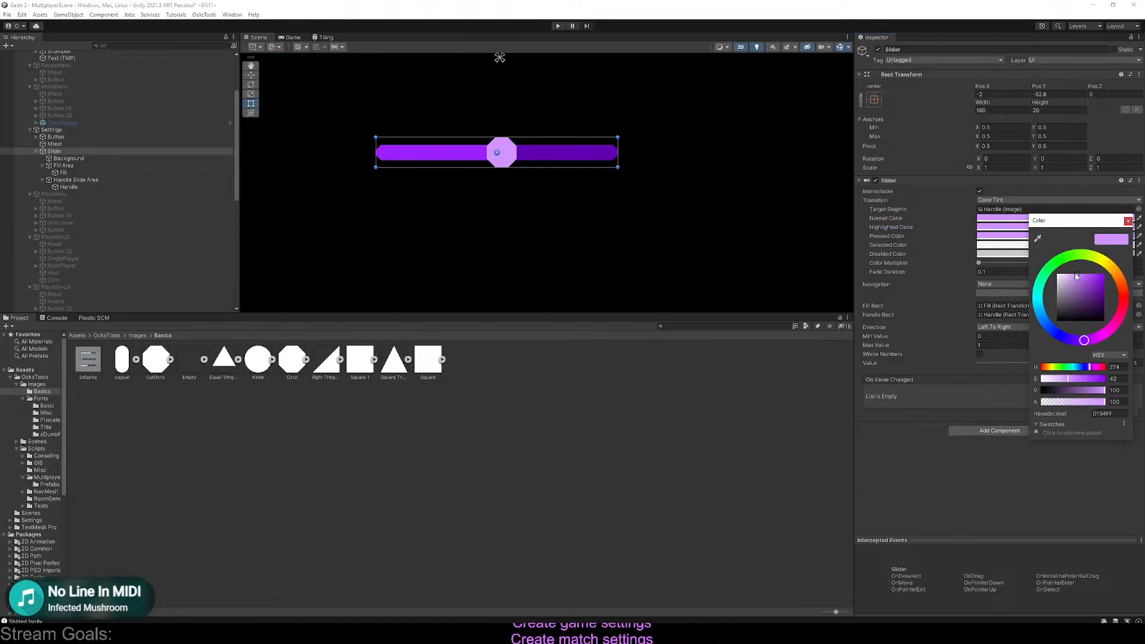
pyautogui.moveTo(1076, 277); pyautogui.dragTo(1093, 288)
pyautogui.click(1128, 222)
pyautogui.click(1065, 236)
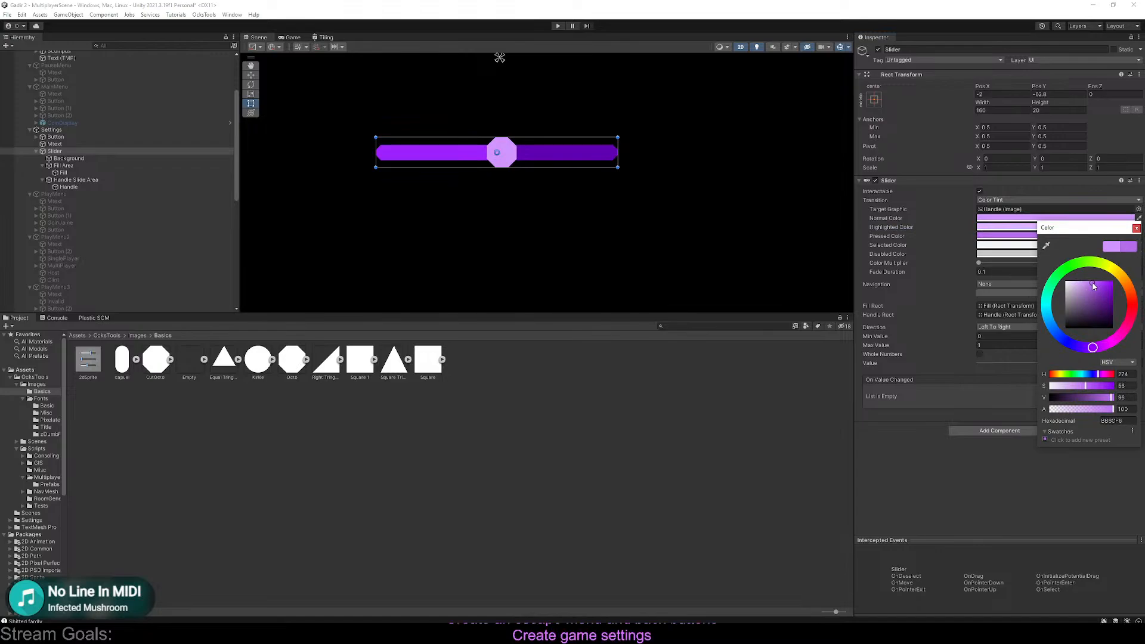
pyautogui.click(1137, 229)
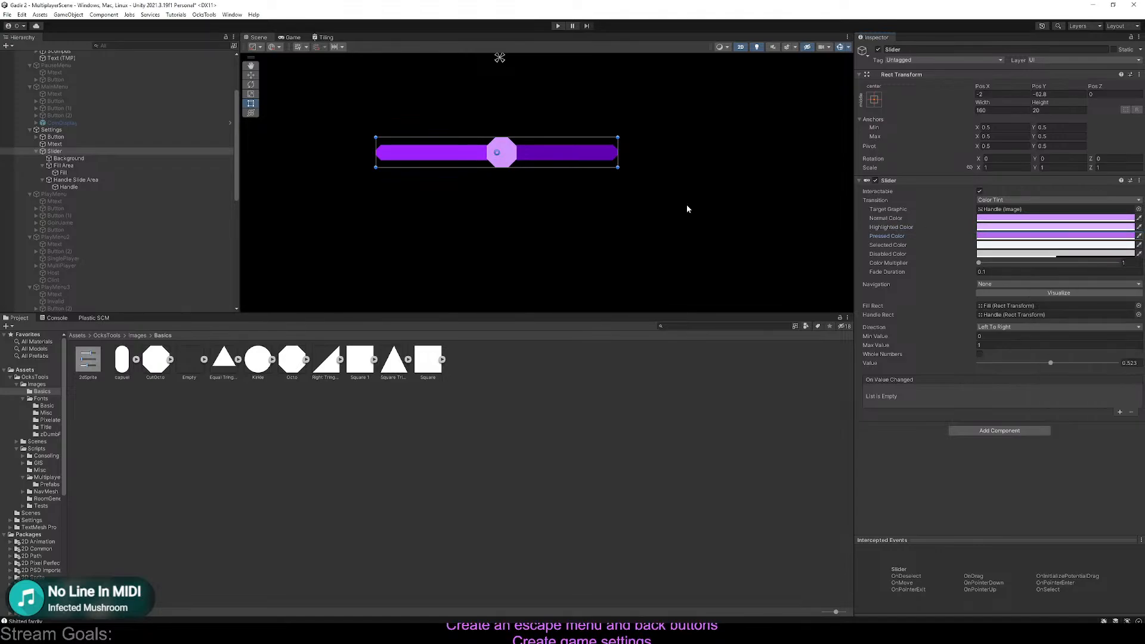
pyautogui.click(560, 192)
pyautogui.click(540, 161)
pyautogui.click(528, 157)
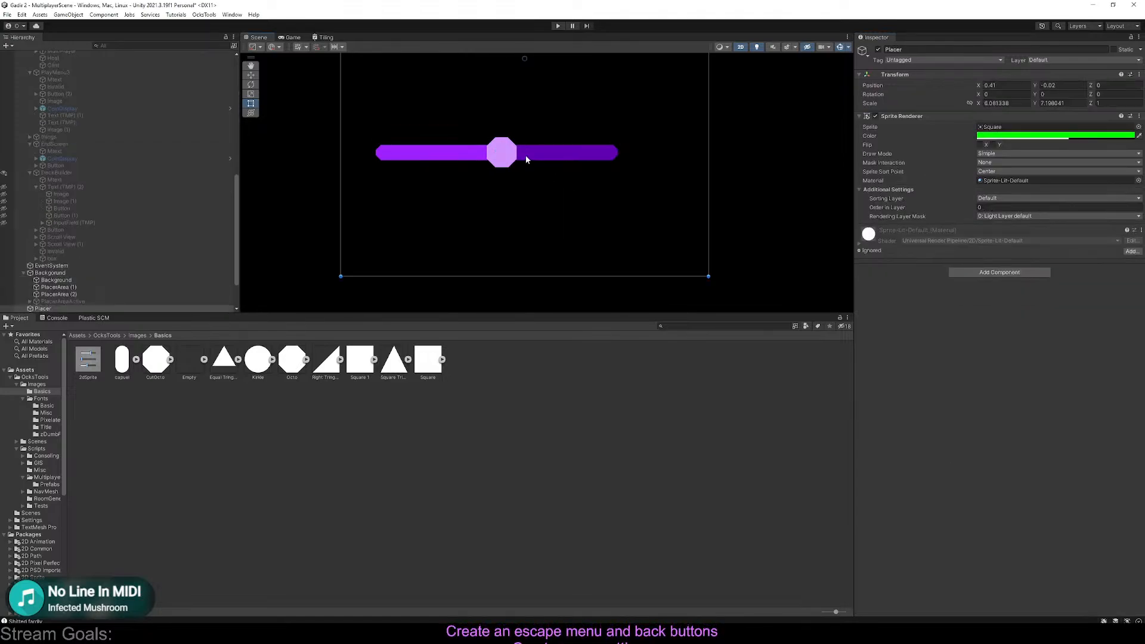
# Darken the slider Background image's color to about HSV 273, 98, 56
pyautogui.click(528, 155)
pyautogui.click(528, 156)
pyautogui.click(607, 157)
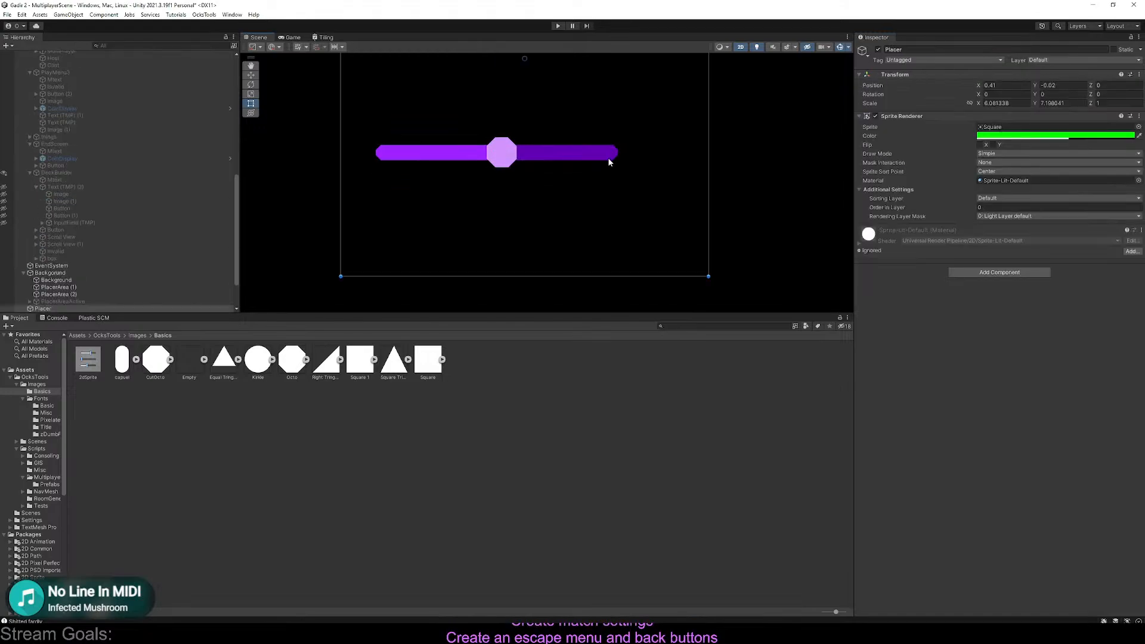
pyautogui.click(604, 156)
pyautogui.click(1030, 227)
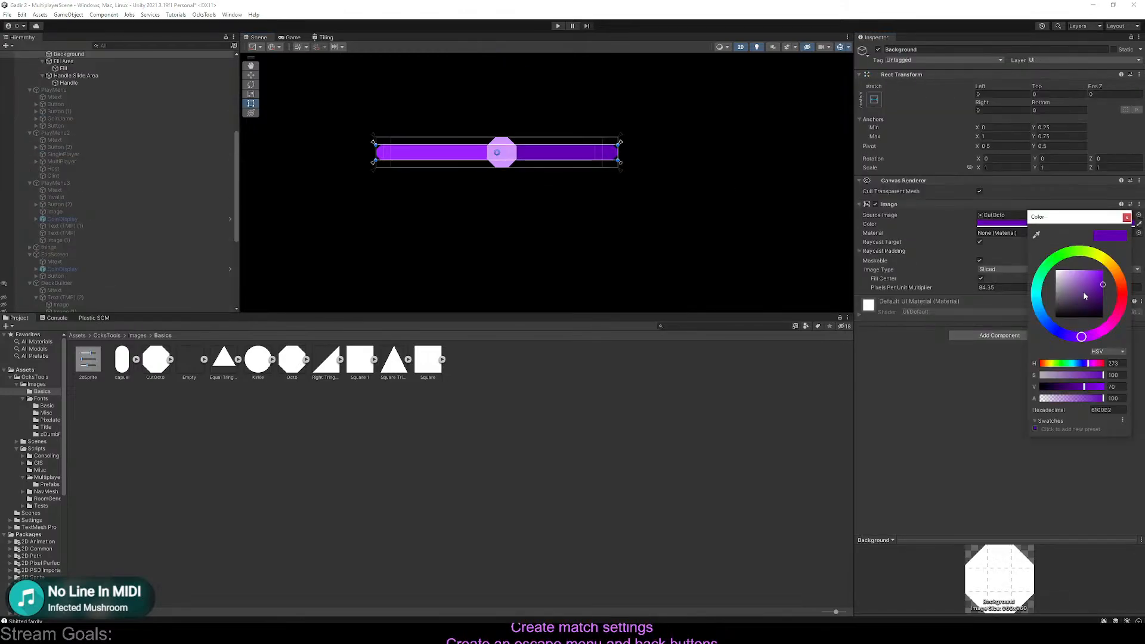
pyautogui.moveTo(1099, 286)
pyautogui.mouseDown()
pyautogui.moveTo(1102, 310)
pyautogui.moveTo(1104, 293)
pyautogui.mouseUp()
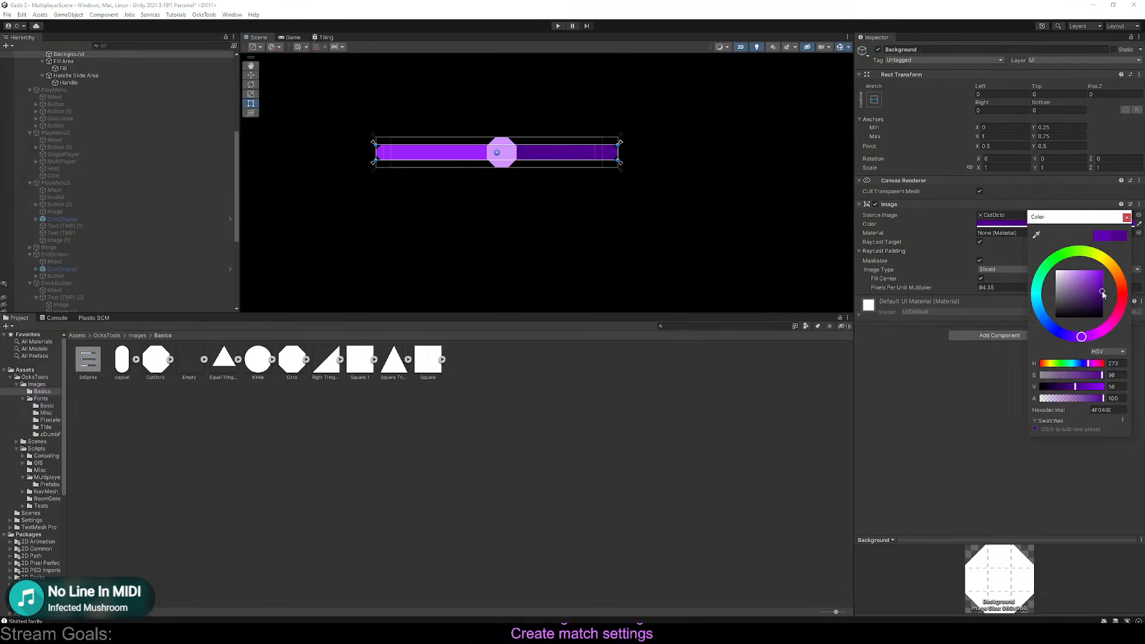
pyautogui.click(635, 182)
# Try to resize the slider's Fill rectangle in the scene, and undo the resize
pyautogui.scroll(-3, 658, 171)
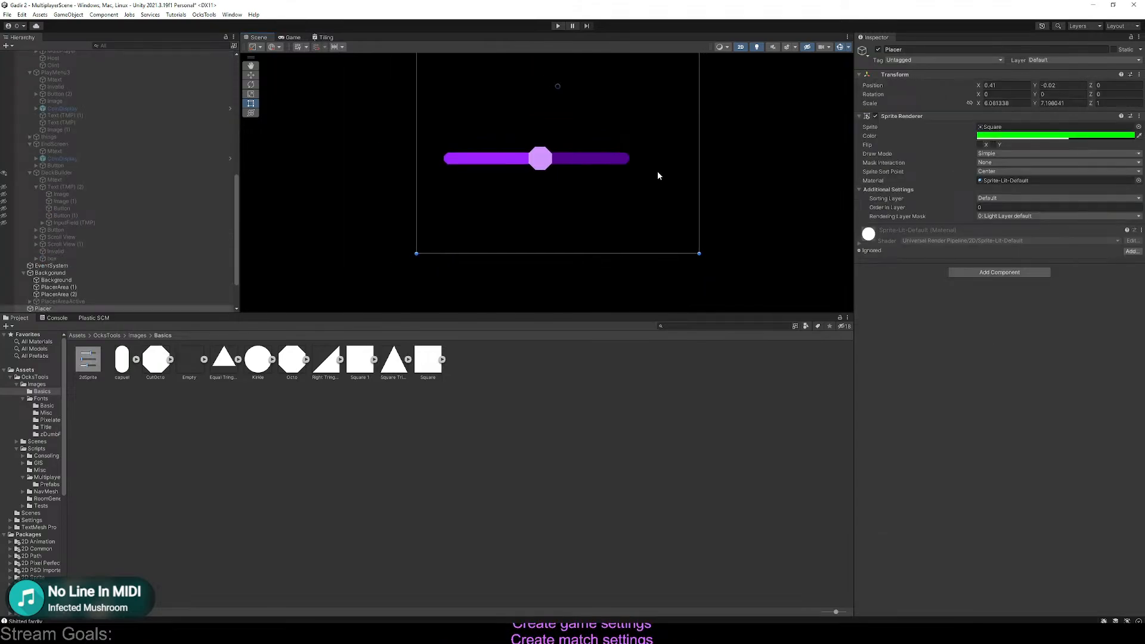
pyautogui.scroll(2, 620, 171)
pyautogui.scroll(1, 560, 162)
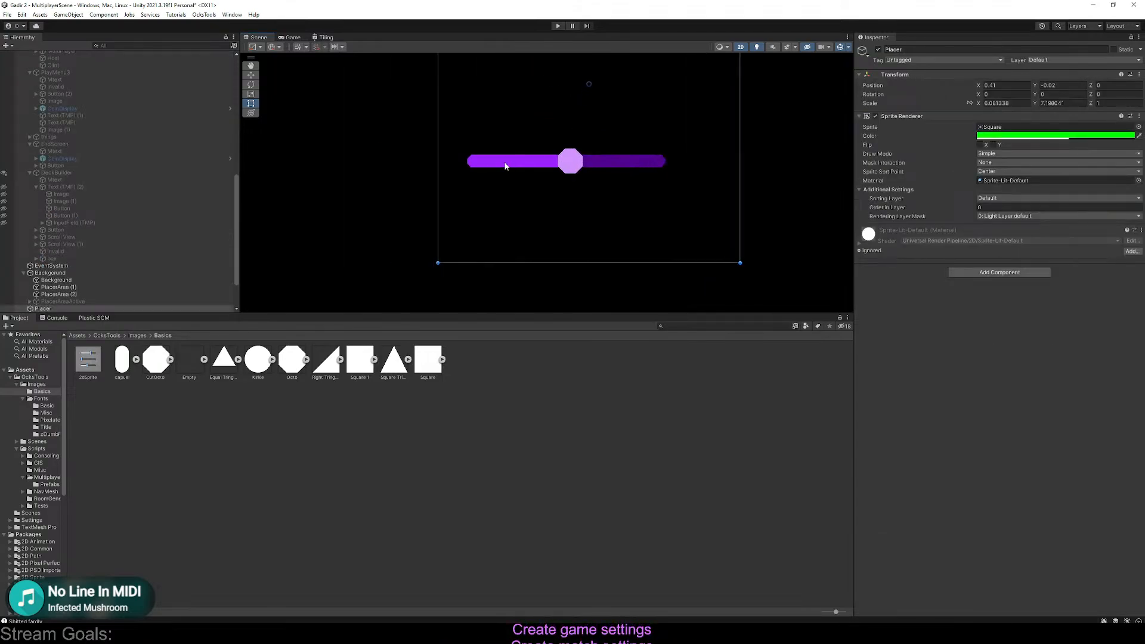
pyautogui.click(505, 166)
pyautogui.click(505, 166)
pyautogui.scroll(3, 583, 181)
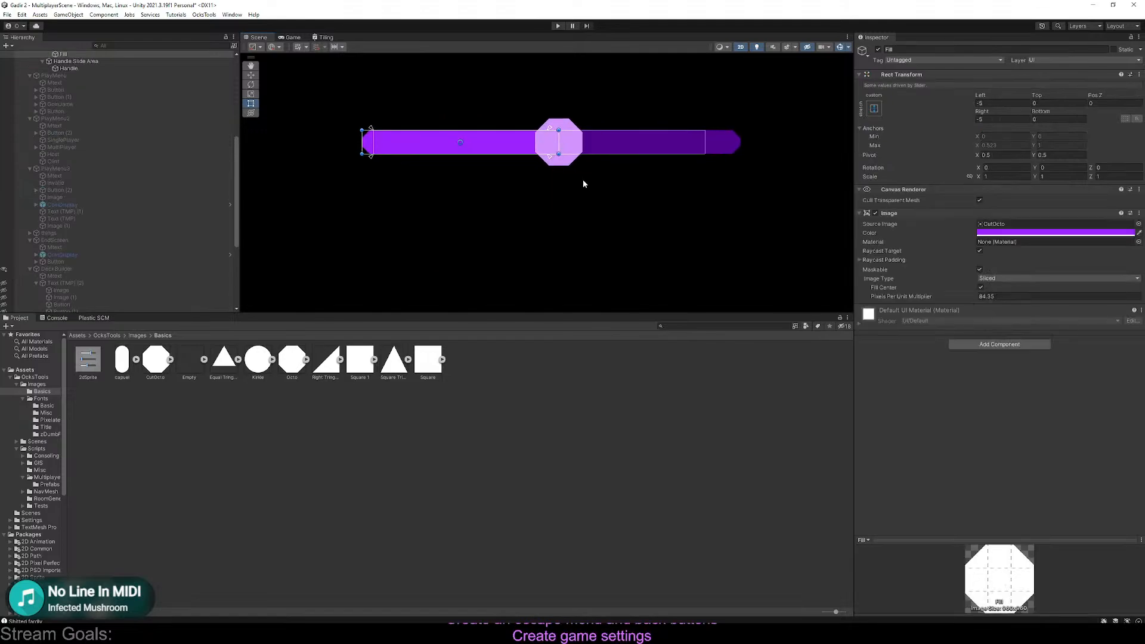
pyautogui.scroll(2, 584, 183)
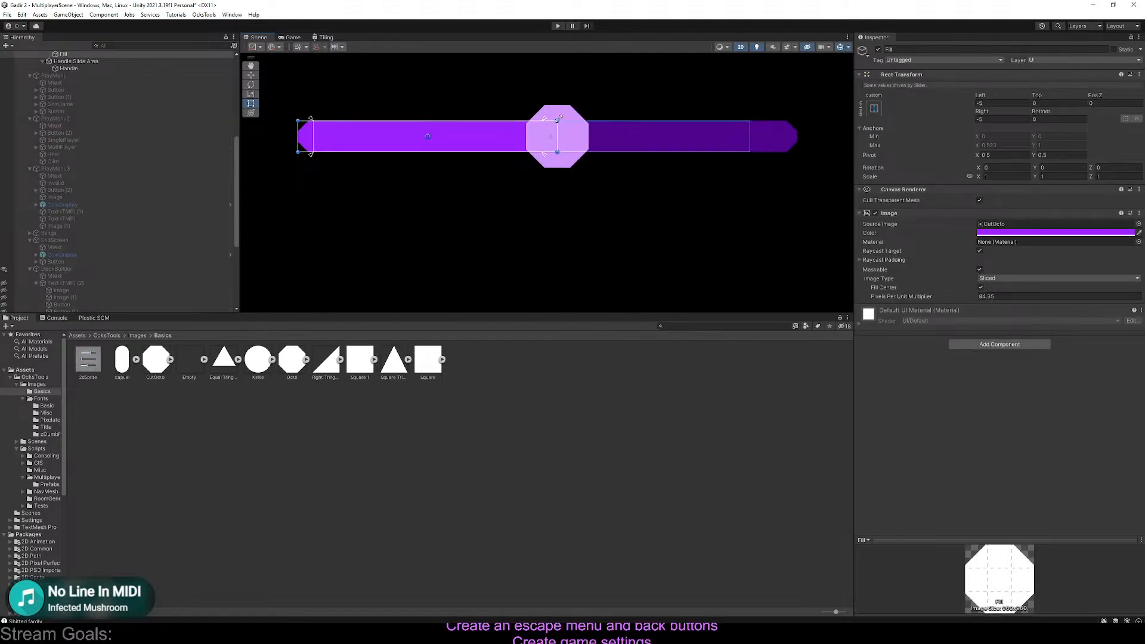
pyautogui.moveTo(559, 119); pyautogui.dragTo(559, 121)
pyautogui.hotkey('ctrl', 'z')
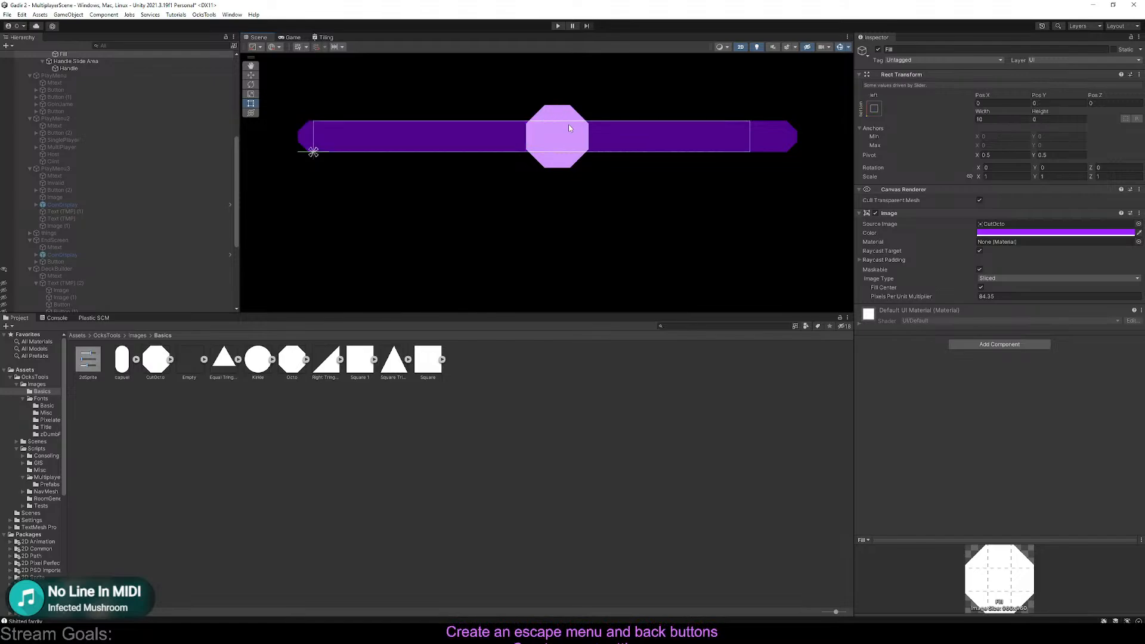
pyautogui.click(569, 128)
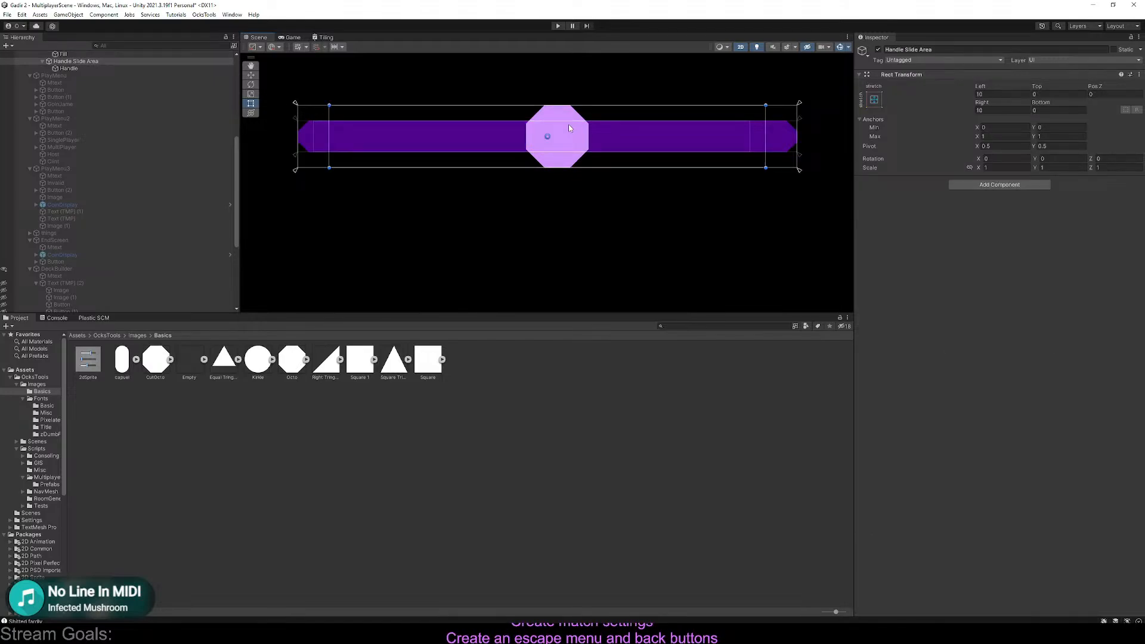
pyautogui.click(605, 141)
pyautogui.click(605, 141)
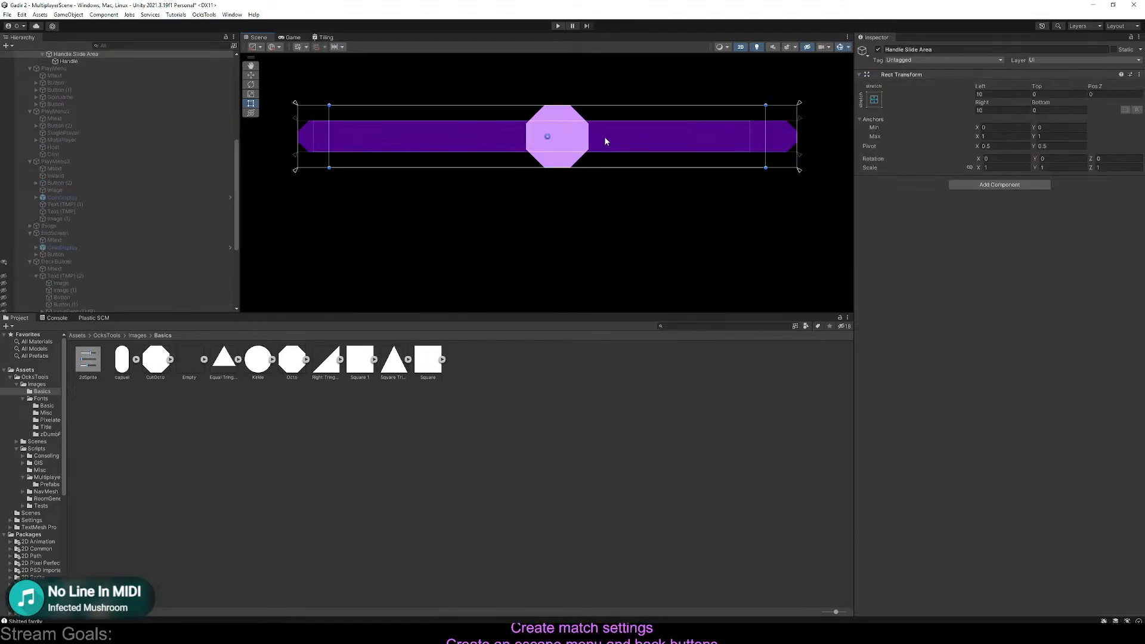
pyautogui.click(605, 141)
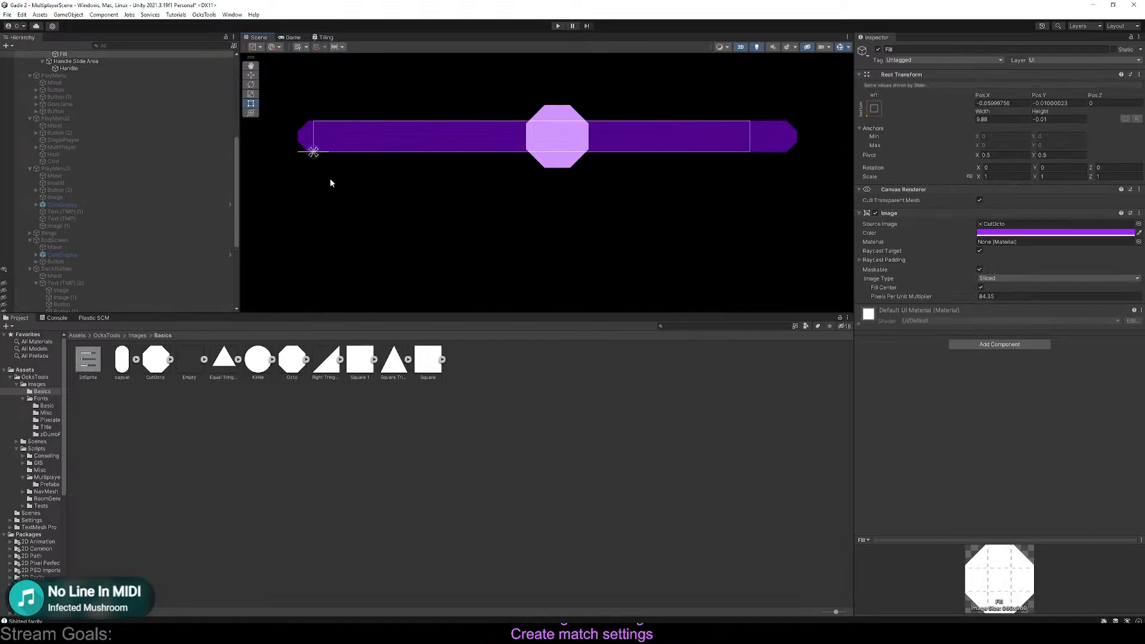
# Set the Slider's Value to about 0.77 and locate the object assigned as its Fill Rect
pyautogui.scroll(5, 91, 152)
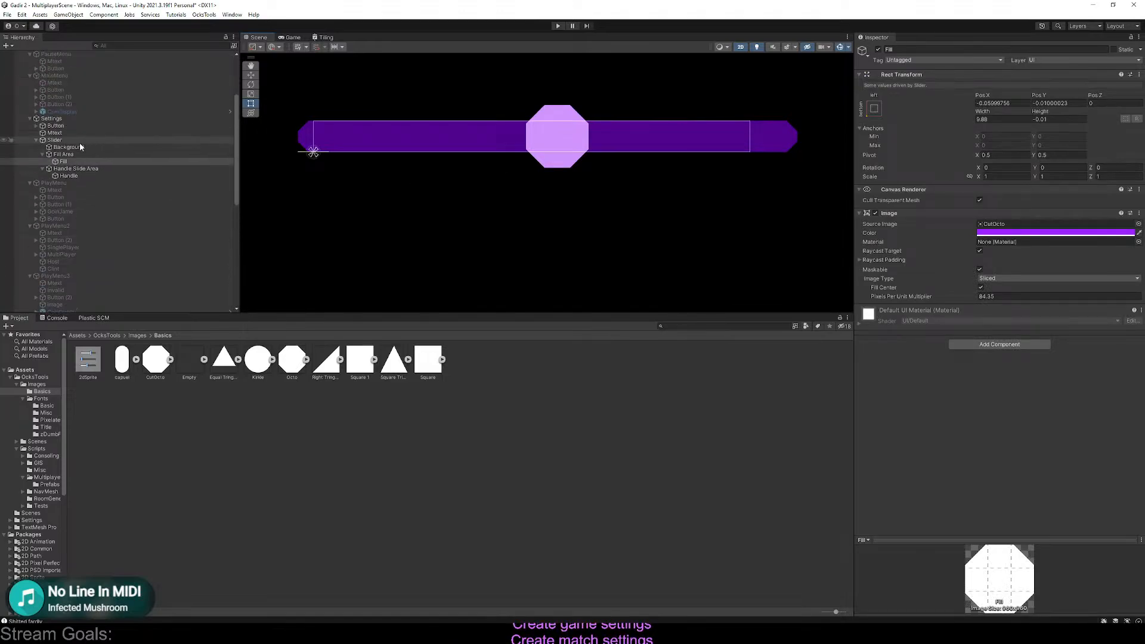
pyautogui.click(80, 141)
pyautogui.moveTo(1048, 362); pyautogui.dragTo(1086, 366)
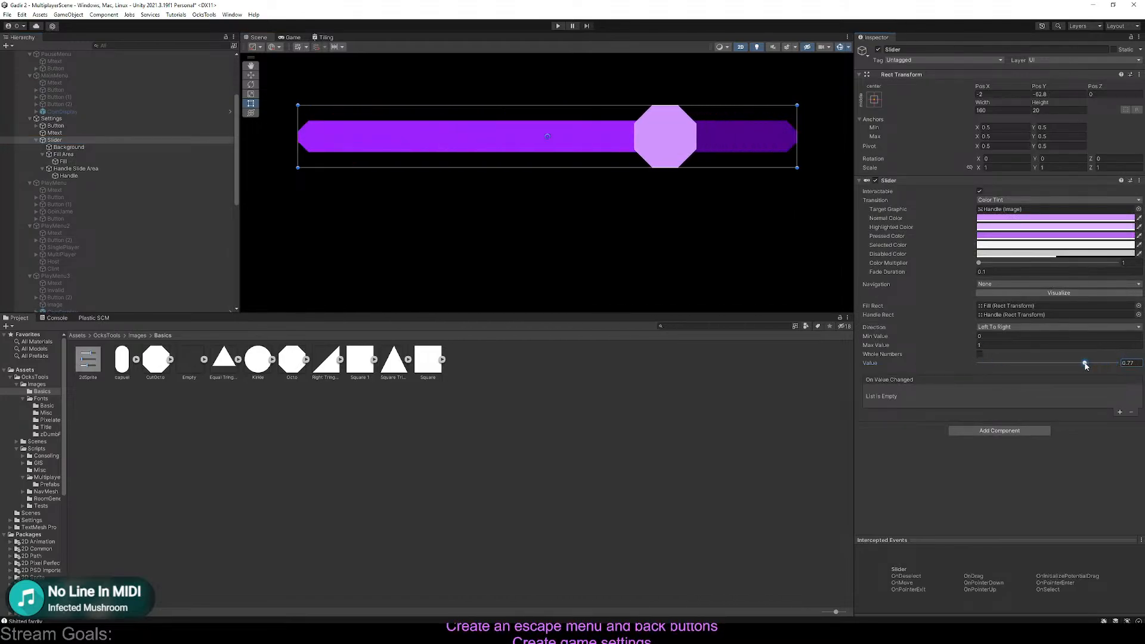
pyautogui.click(1027, 306)
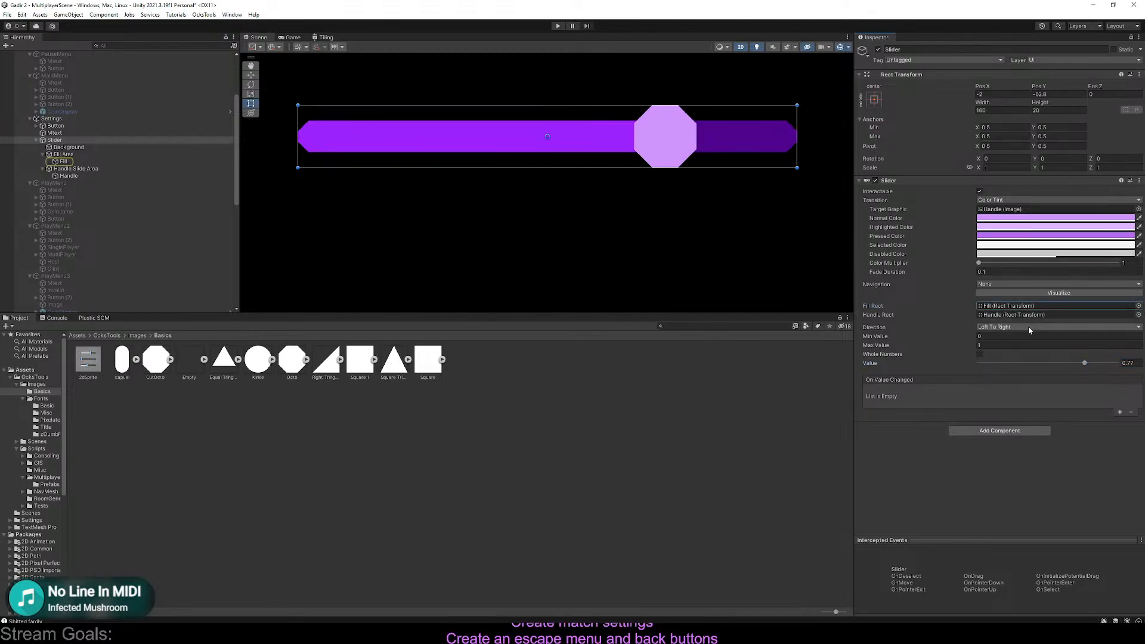
# Try the Slider's Direction as Bottom To Top with a Value of about 0.153
pyautogui.click(1028, 326)
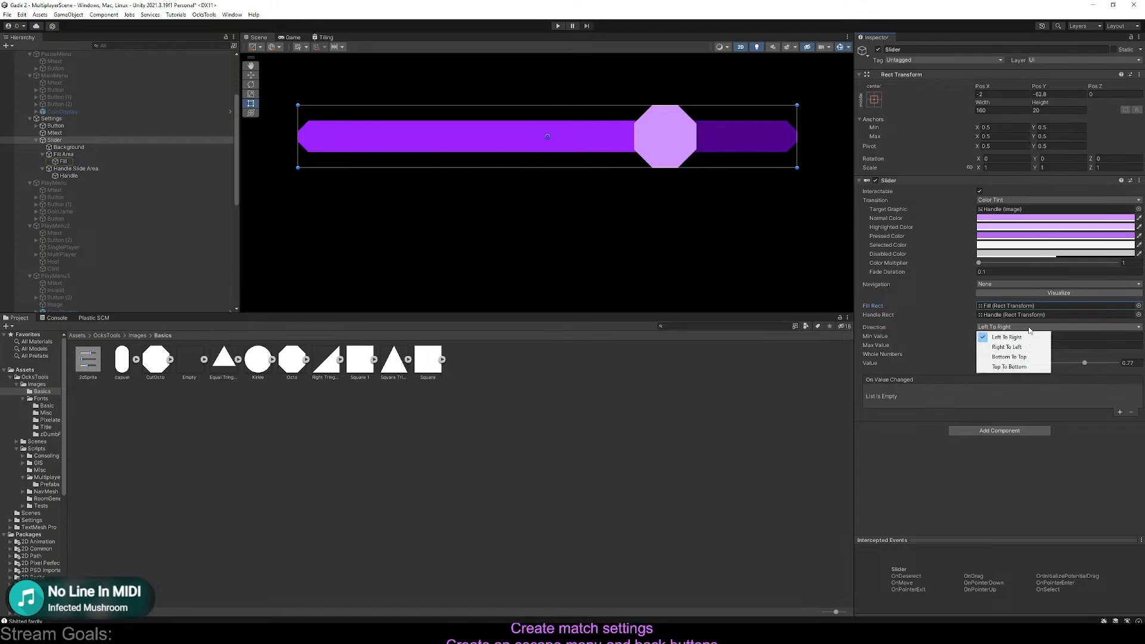
pyautogui.click(1033, 357)
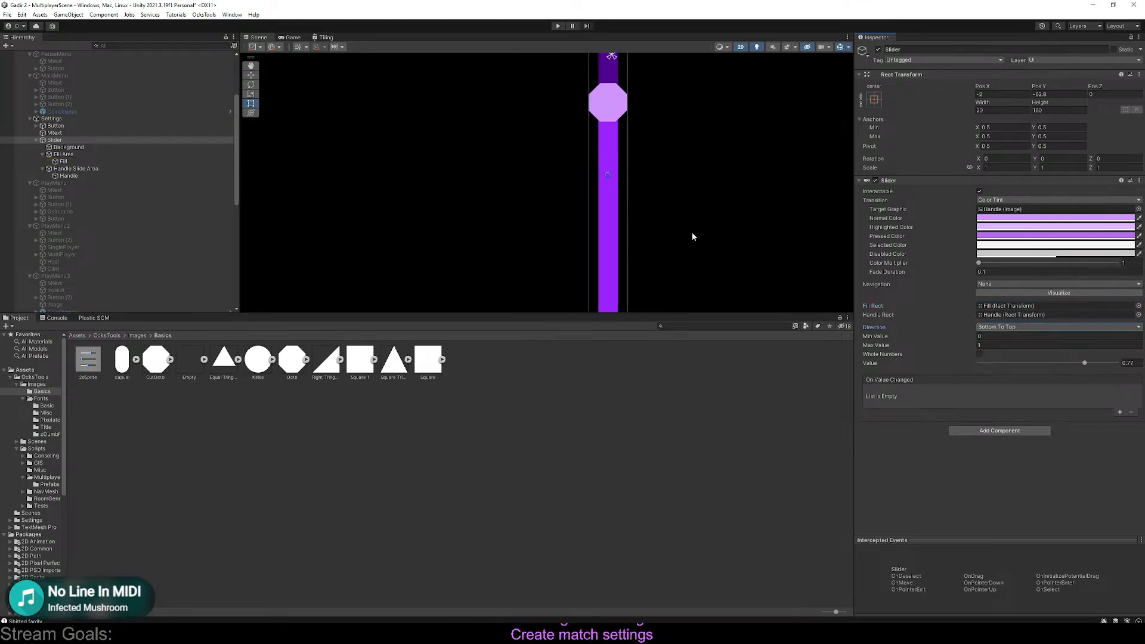
pyautogui.scroll(-6, 693, 233)
pyautogui.moveTo(713, 228); pyautogui.dragTo(674, 215, button='middle')
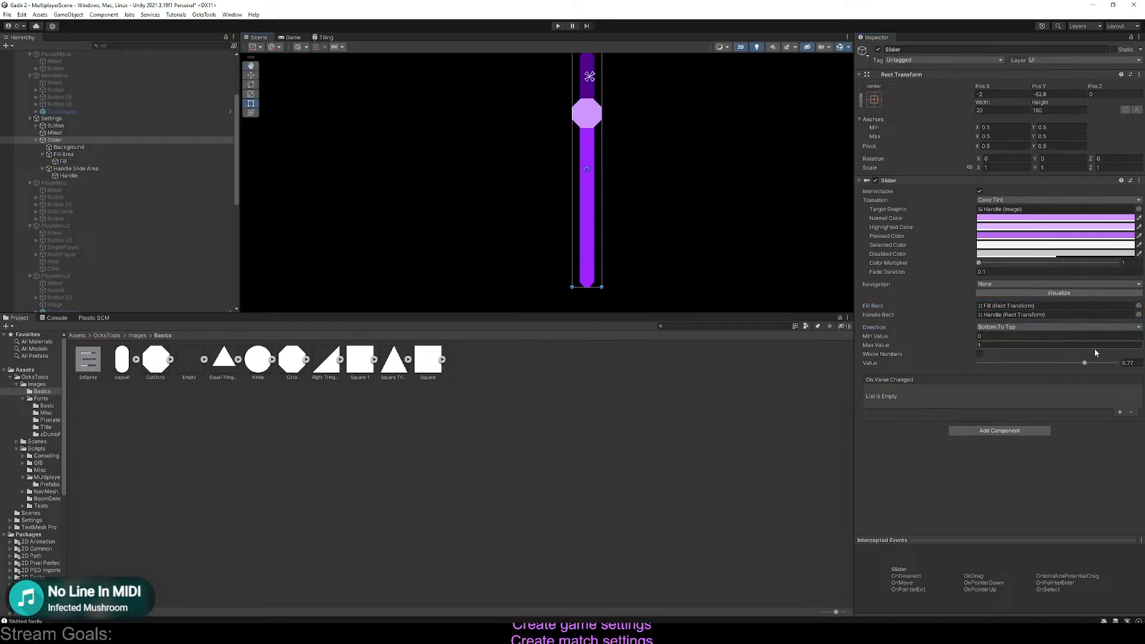
pyautogui.moveTo(1084, 363); pyautogui.dragTo(1001, 361)
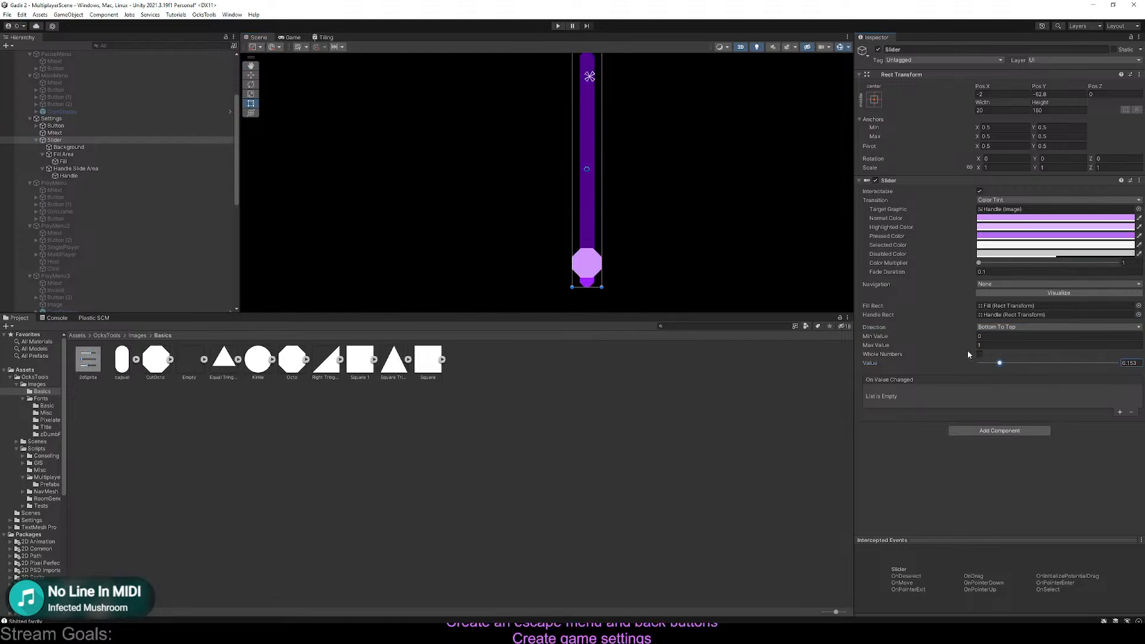
# Set the Slider's Direction to Left To Right and its Value to 1
pyautogui.click(1012, 327)
pyautogui.click(1018, 338)
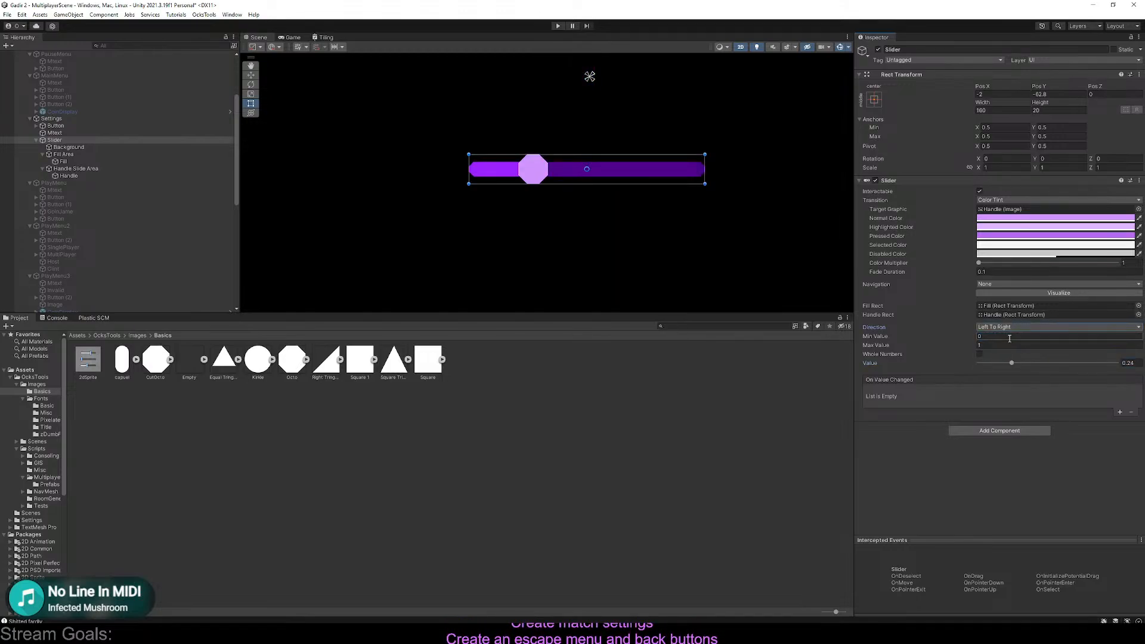
pyautogui.moveTo(1011, 362); pyautogui.dragTo(1061, 370)
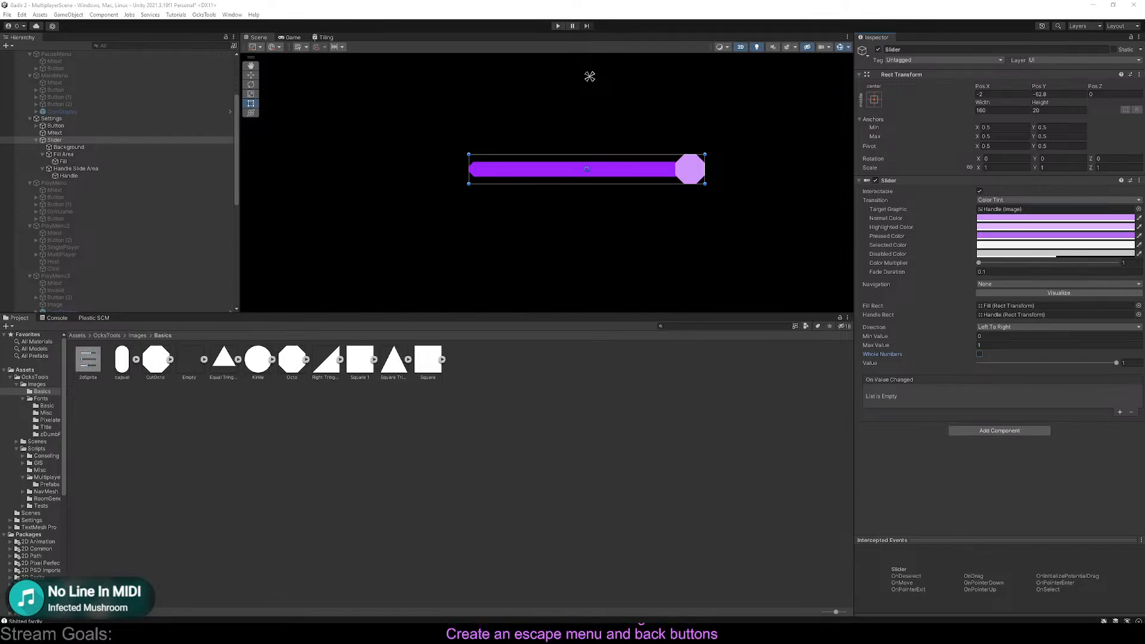
# Try to enlarge the slider's Handle Slide Area in the scene, and undo the resize
pyautogui.click(484, 416)
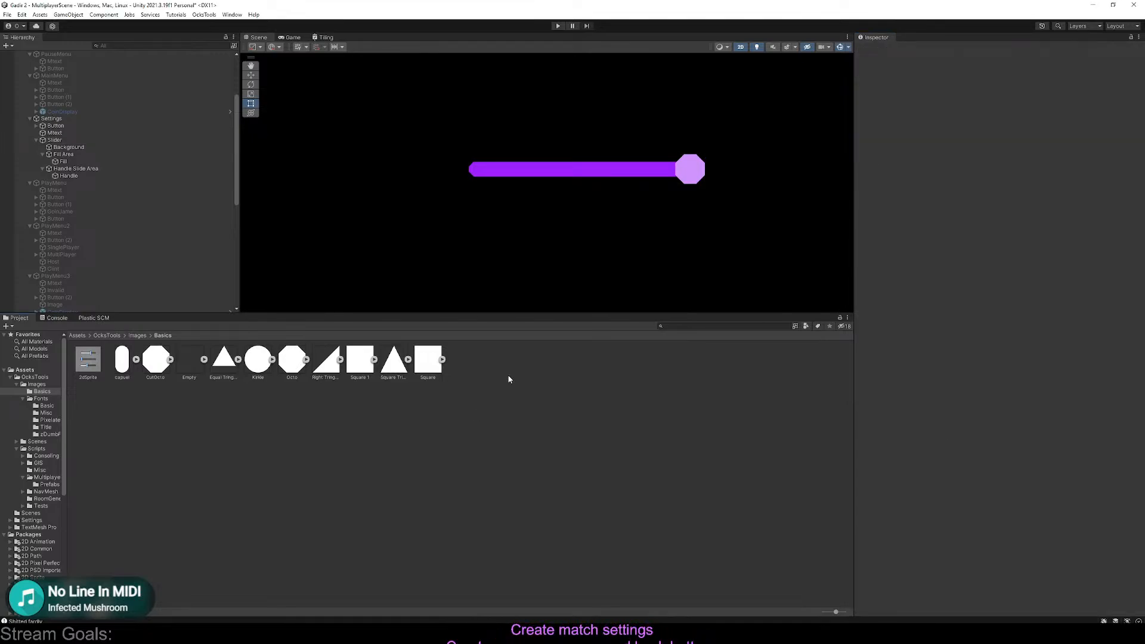
pyautogui.click(521, 170)
pyautogui.click(521, 170)
pyautogui.click(521, 170)
pyautogui.scroll(-8, 523, 174)
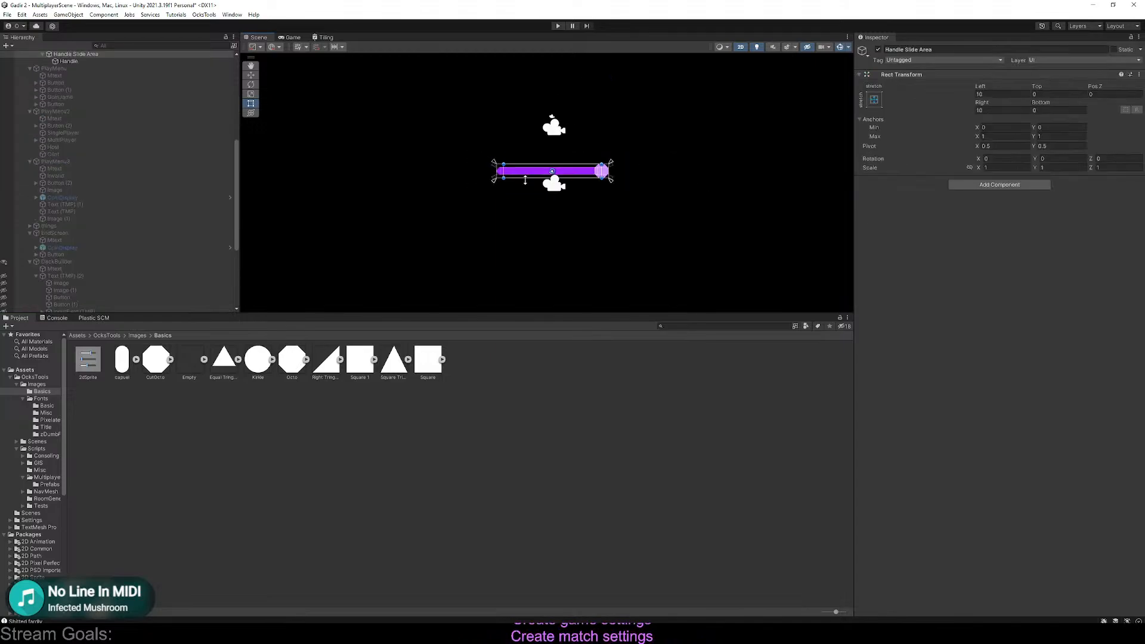
pyautogui.scroll(-2, 555, 195)
pyautogui.scroll(-8, 82, 269)
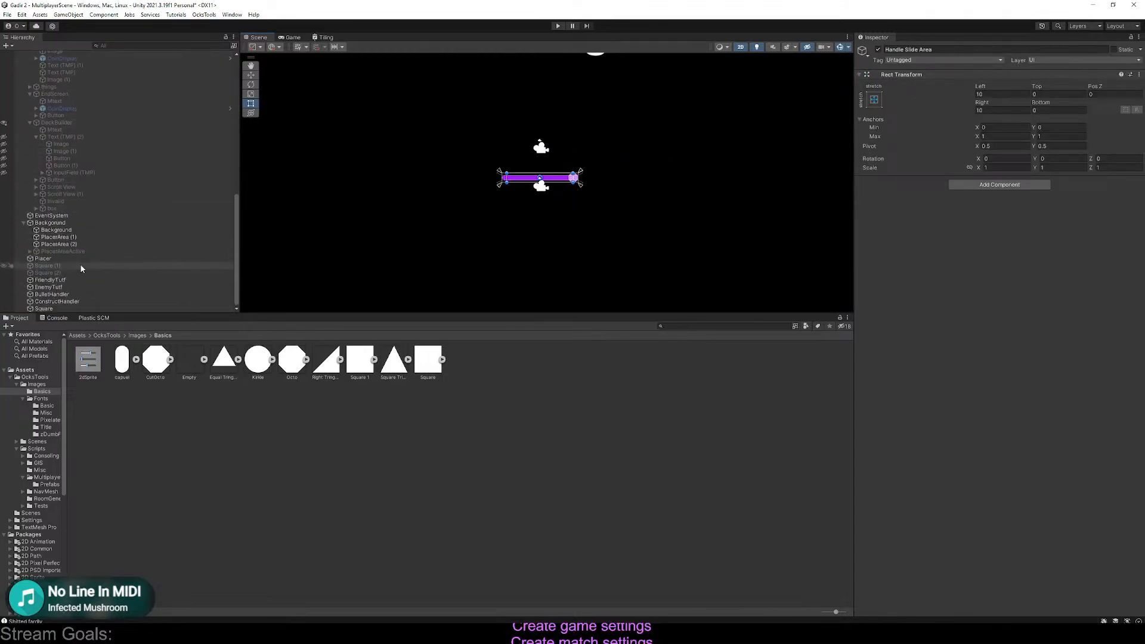
pyautogui.scroll(5, 81, 282)
pyautogui.scroll(8, 561, 184)
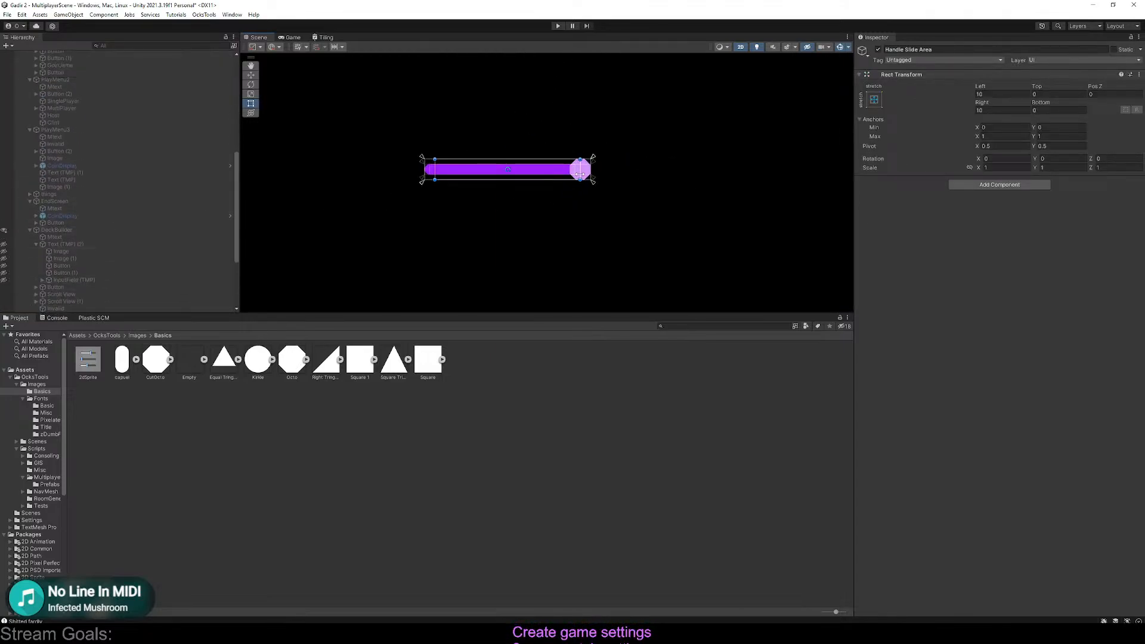
pyautogui.moveTo(579, 182); pyautogui.dragTo(635, 189)
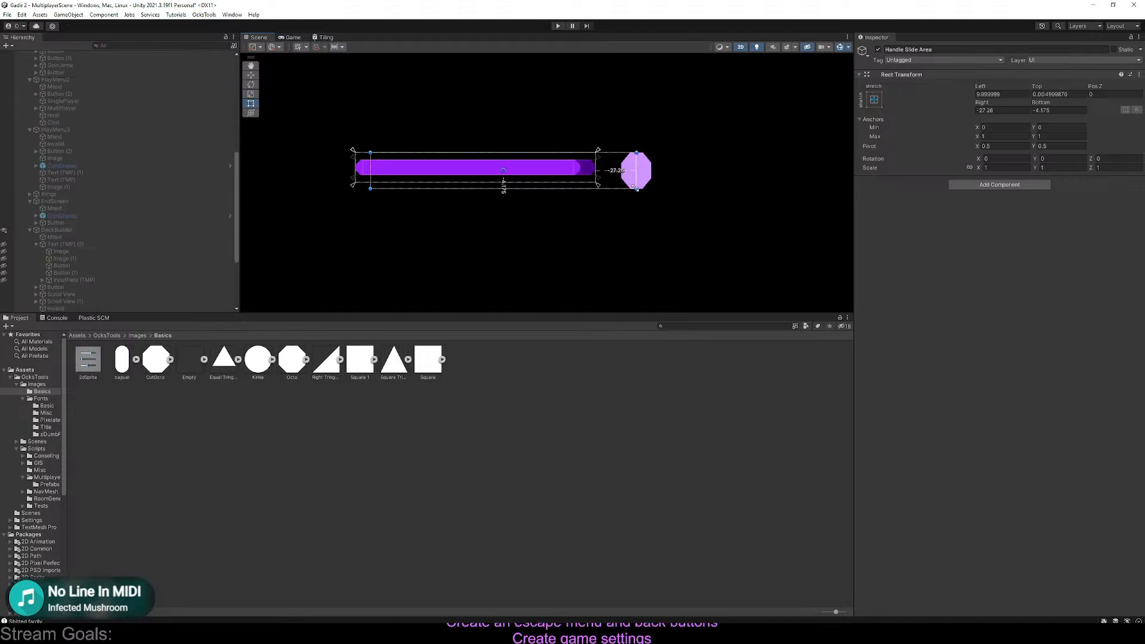
pyautogui.hotkey('ctrl', 'z')
# Widen the Slider in the Settings menu to a Width of about 188
pyautogui.scroll(7, 120, 241)
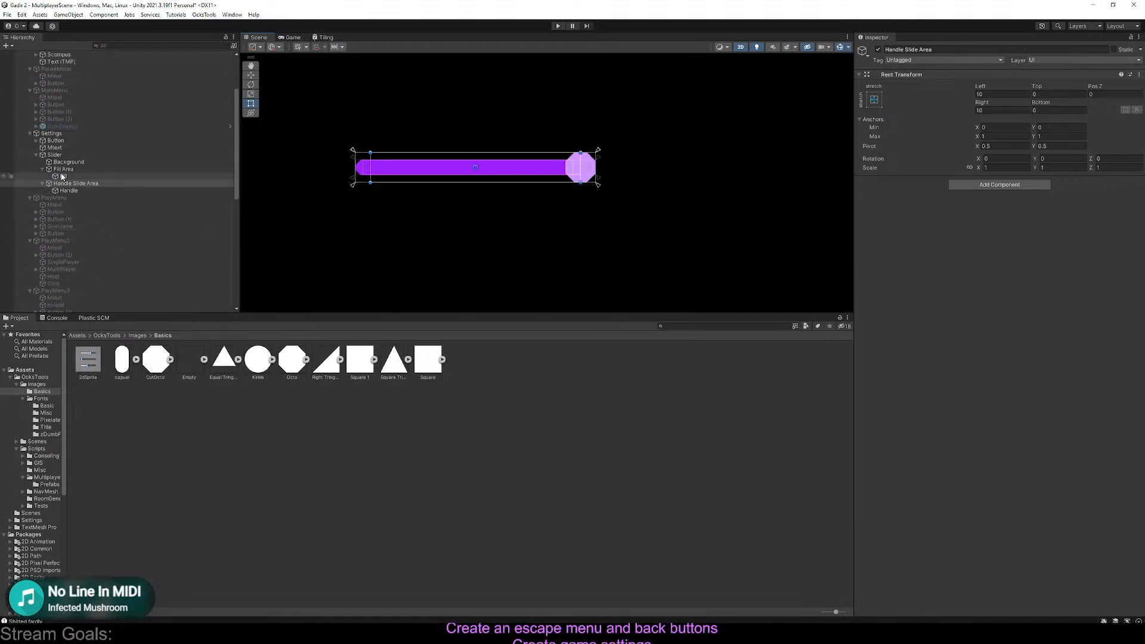
pyautogui.click(84, 155)
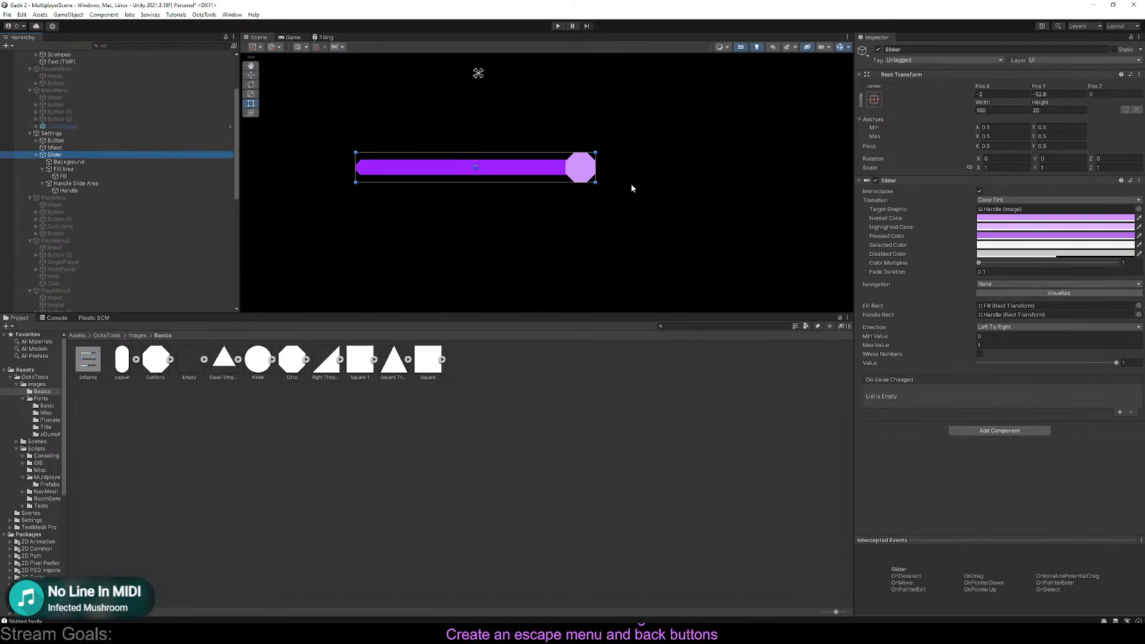
pyautogui.moveTo(986, 103); pyautogui.dragTo(339, 294)
pyautogui.scroll(-5, 668, 160)
pyautogui.moveTo(665, 160); pyautogui.dragTo(644, 212, button='middle')
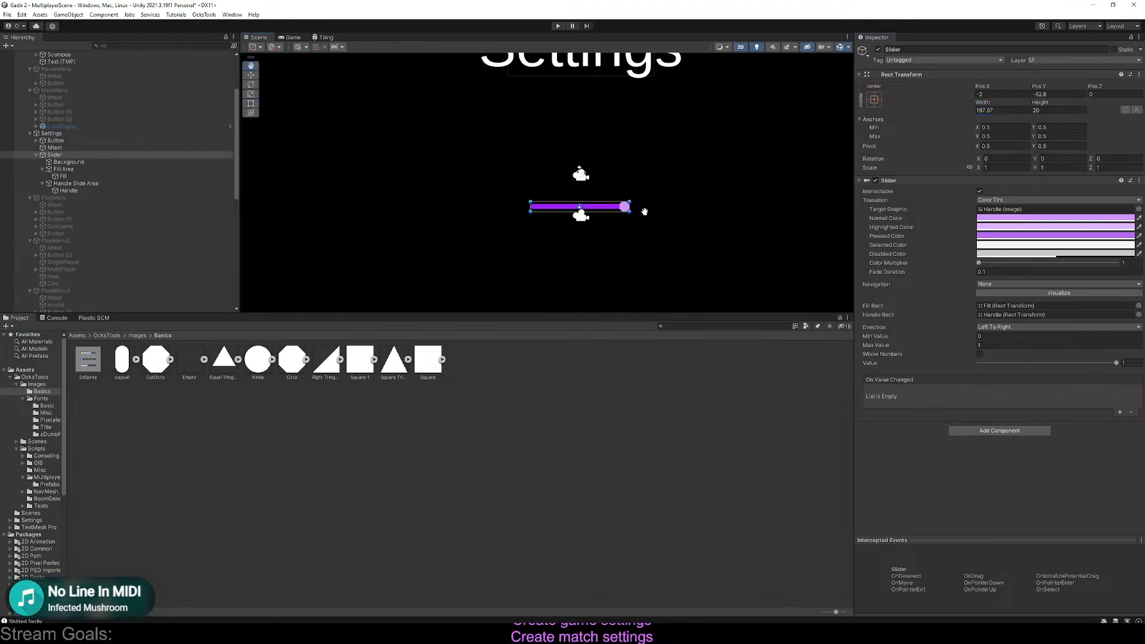
pyautogui.scroll(-1, 645, 212)
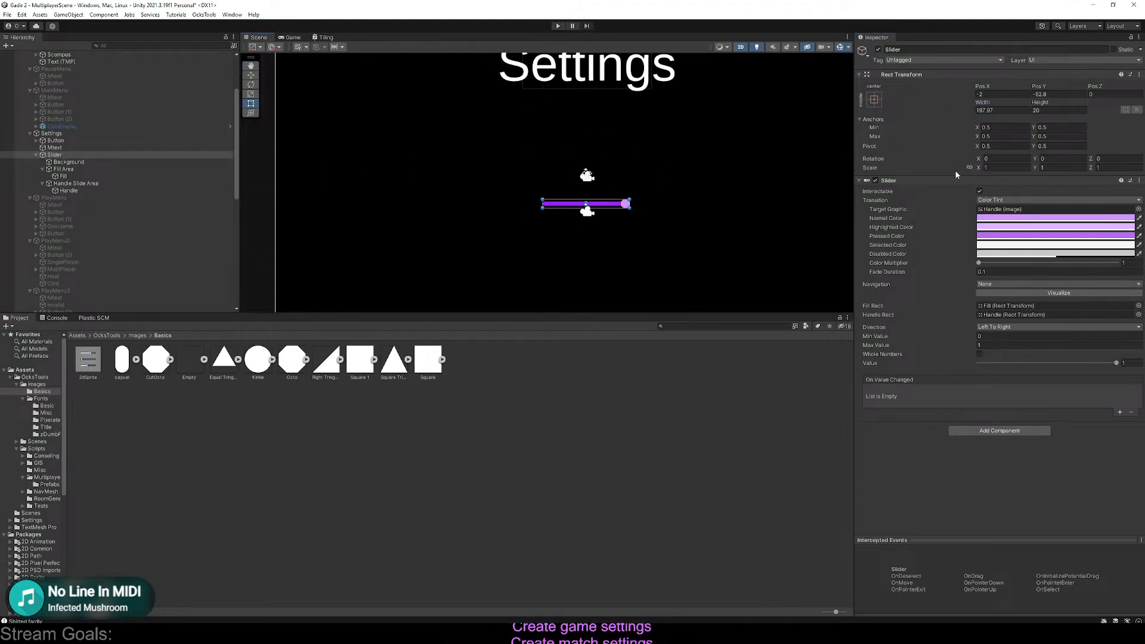
# Scale the Slider up proportionally to about 1.92 on all axes
pyautogui.click(984, 169)
pyautogui.write('1')
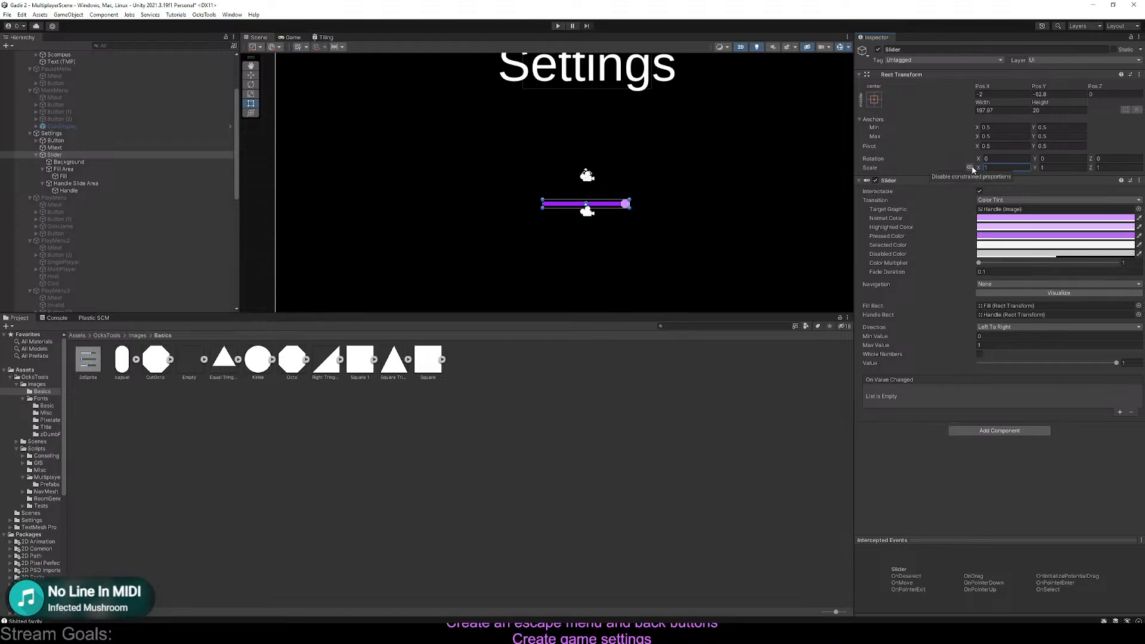
pyautogui.moveTo(977, 168); pyautogui.dragTo(1000, 177)
# Move the Slider vertically beneath the Settings title, to about Pos Y 54
pyautogui.scroll(-3, 677, 222)
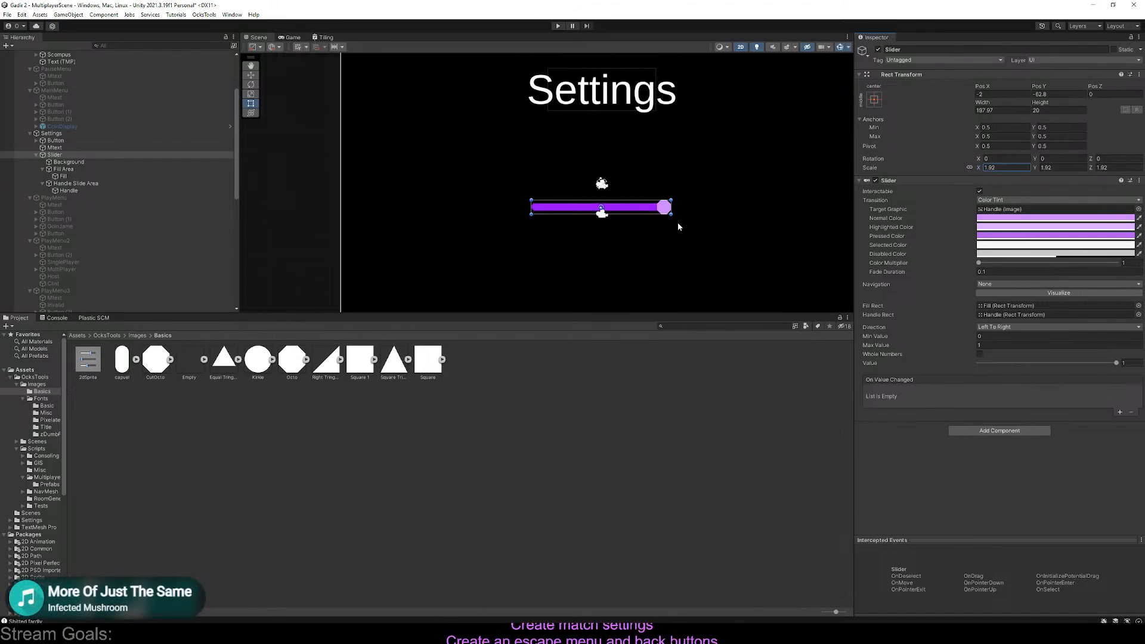
pyautogui.click(250, 75)
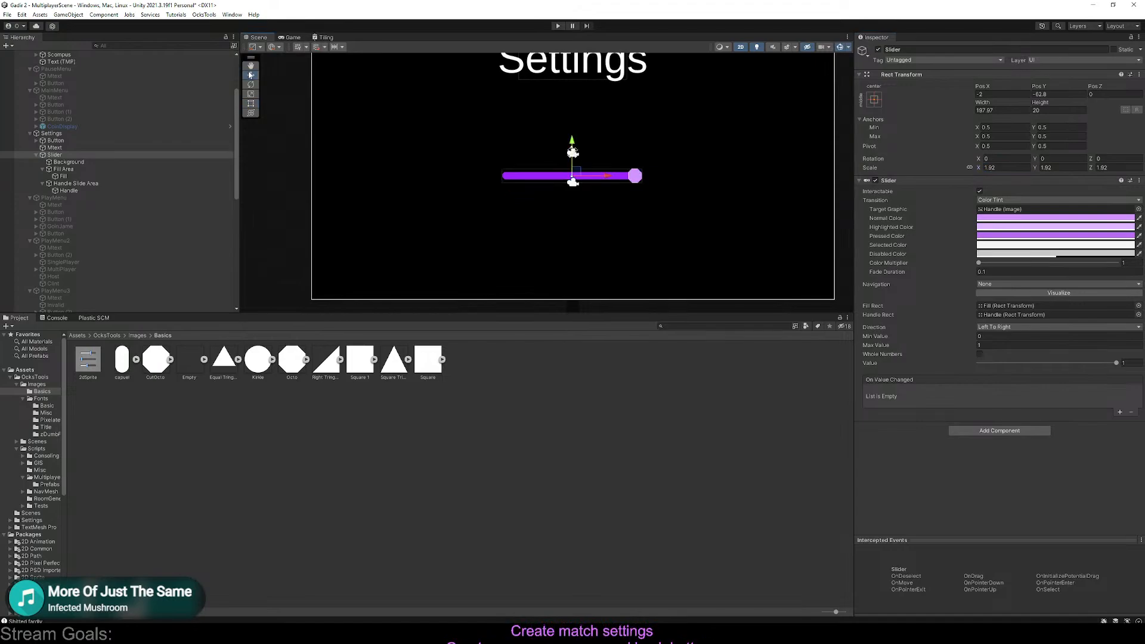
pyautogui.moveTo(574, 149); pyautogui.dragTo(572, 105)
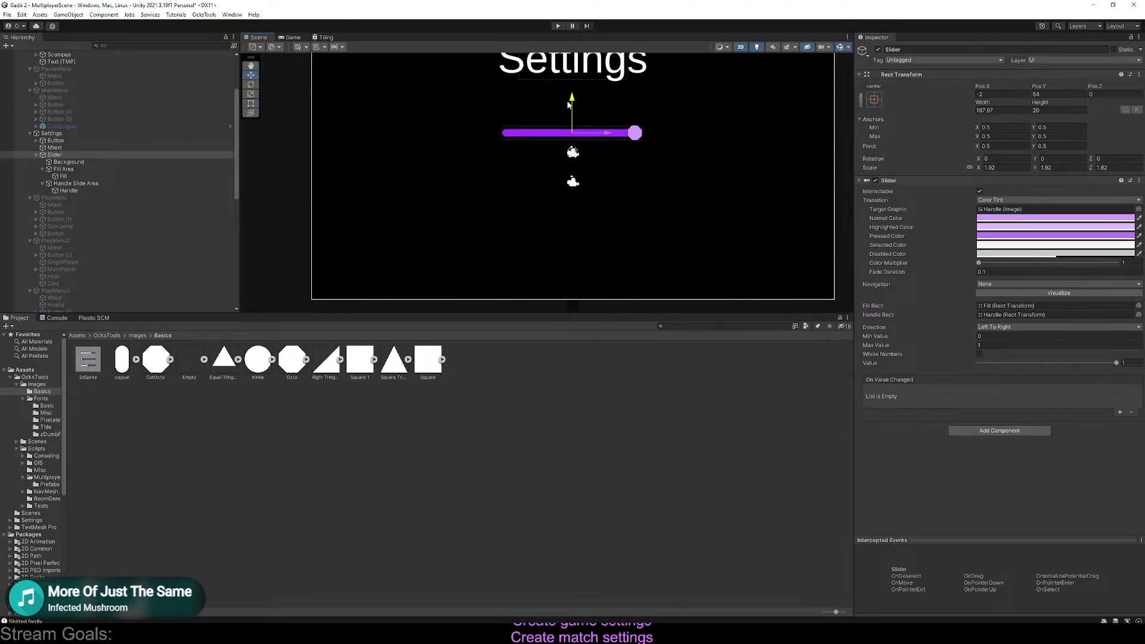
# Create a C# script named SliderBoi in the OcksTools Scripts/Misc folder
pyautogui.click(54, 154)
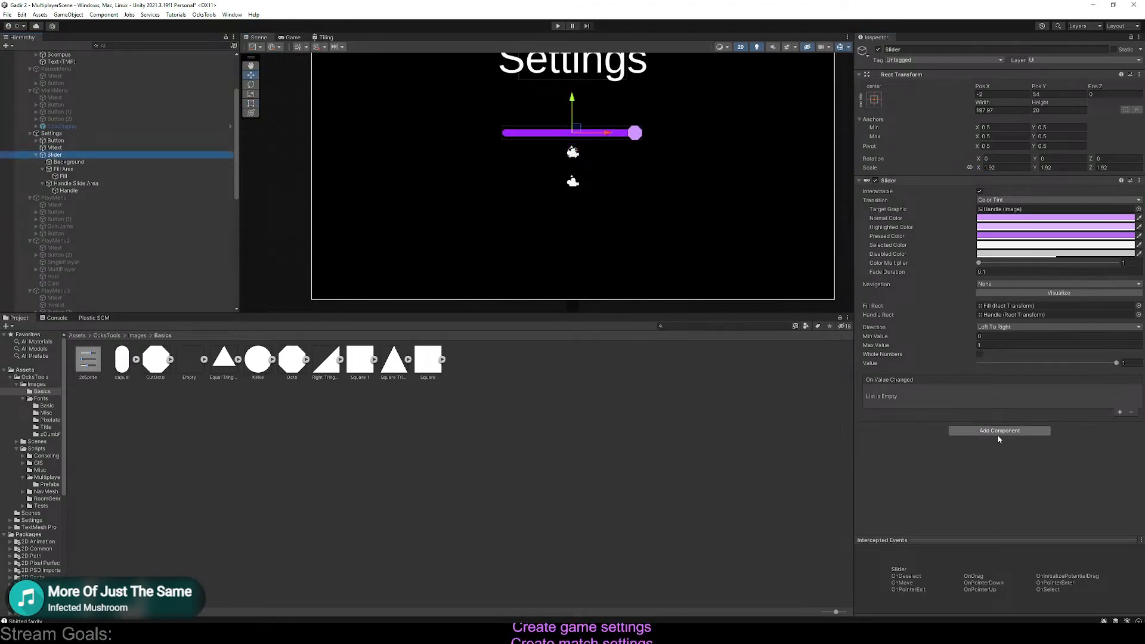
pyautogui.hotkey('ctrl', 'shift', 'a')
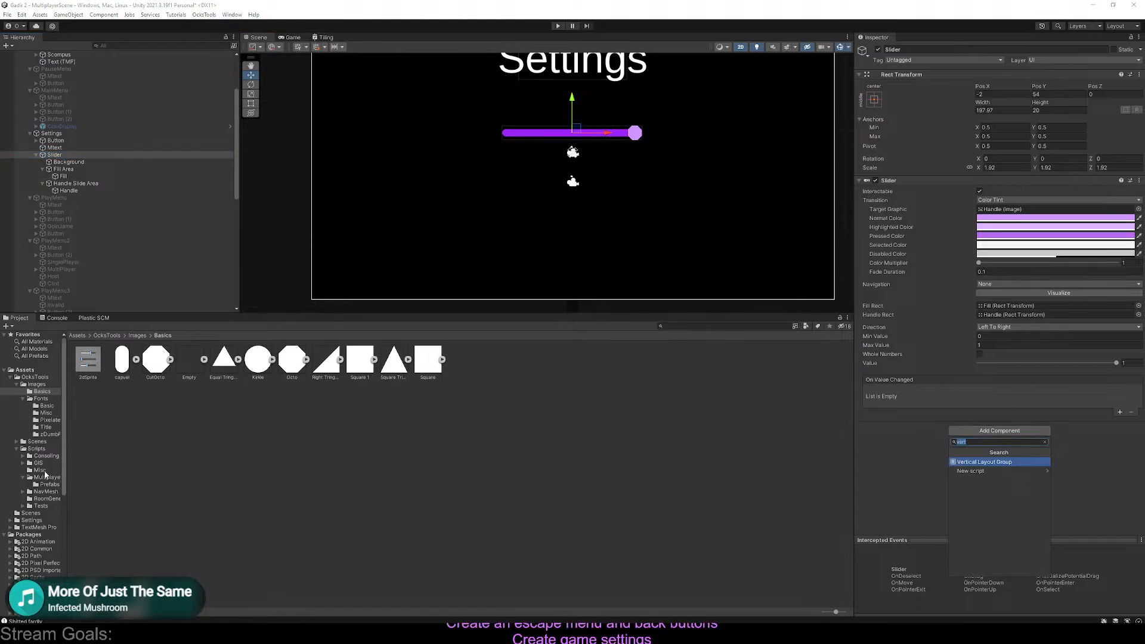
pyautogui.click(42, 470)
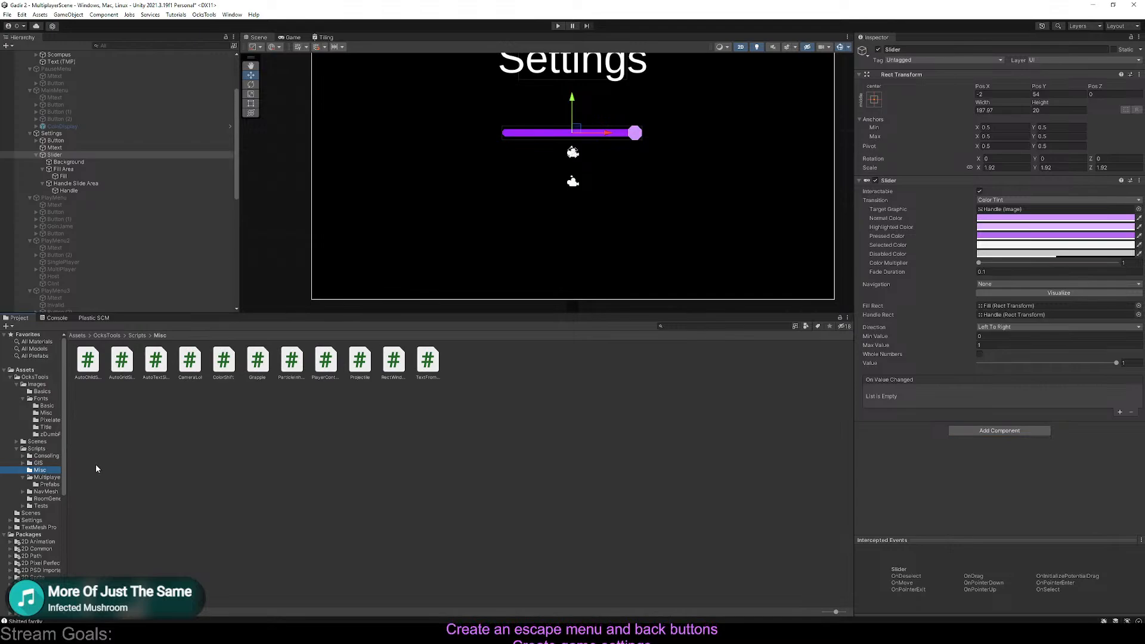
pyautogui.rightClick(170, 456)
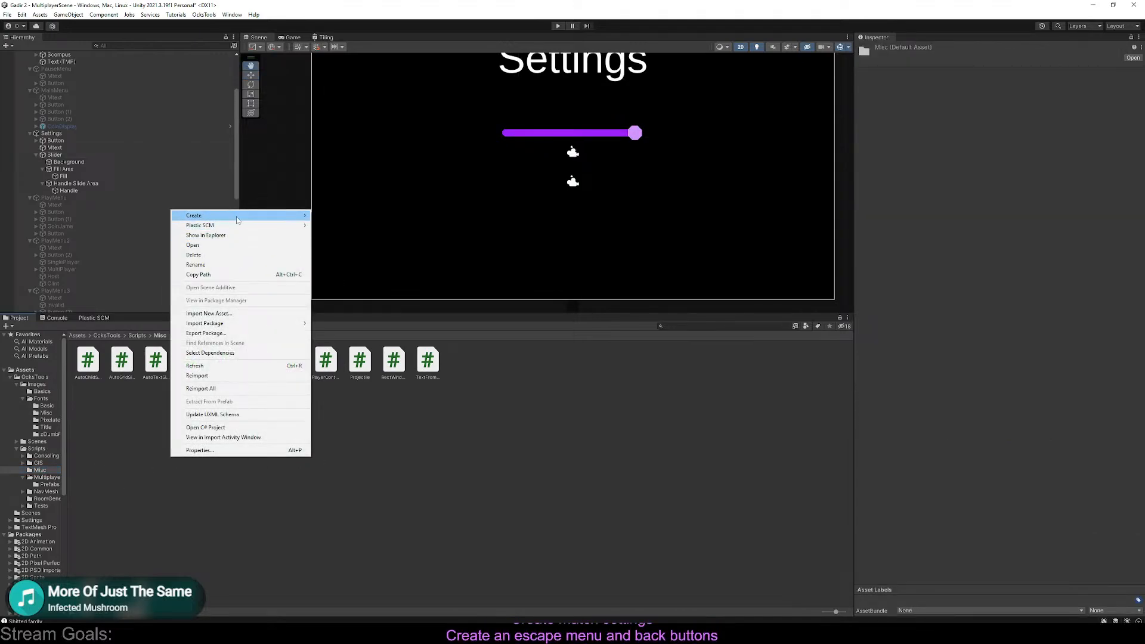
pyautogui.moveTo(236, 217)
pyautogui.click(344, 180)
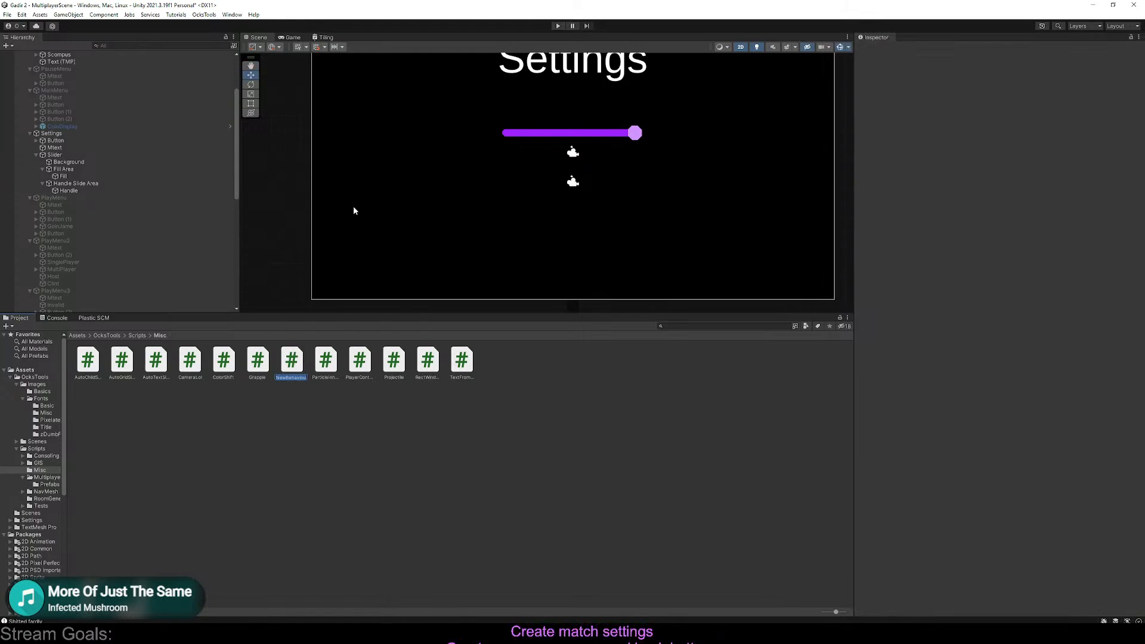
pyautogui.write('Slider')
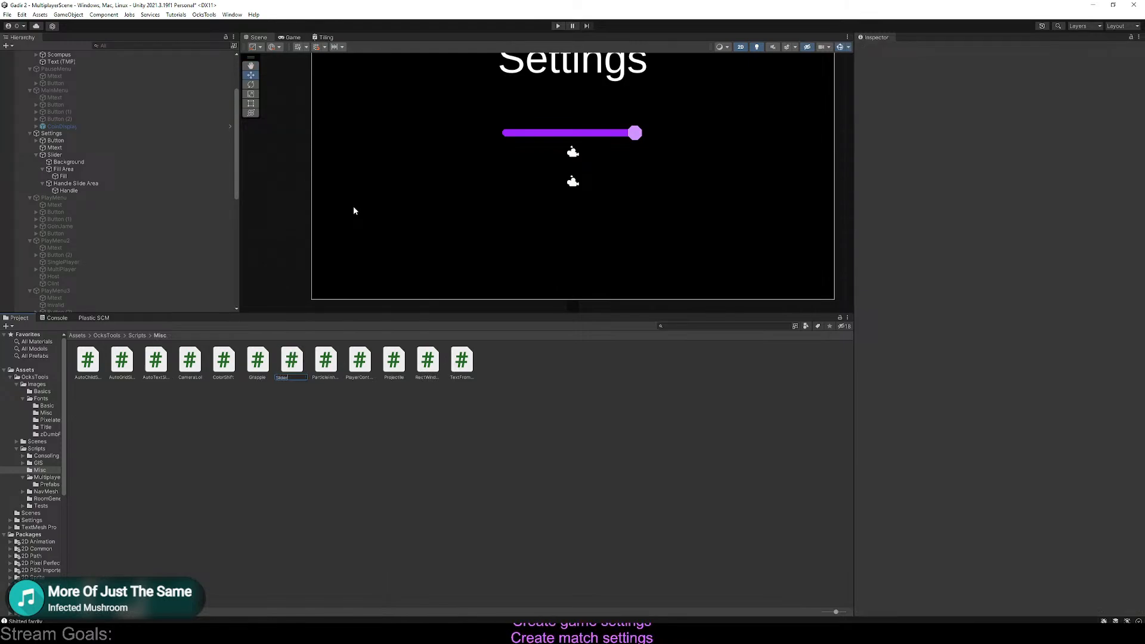
pyautogui.write('Boi')
pyautogui.press('Return')
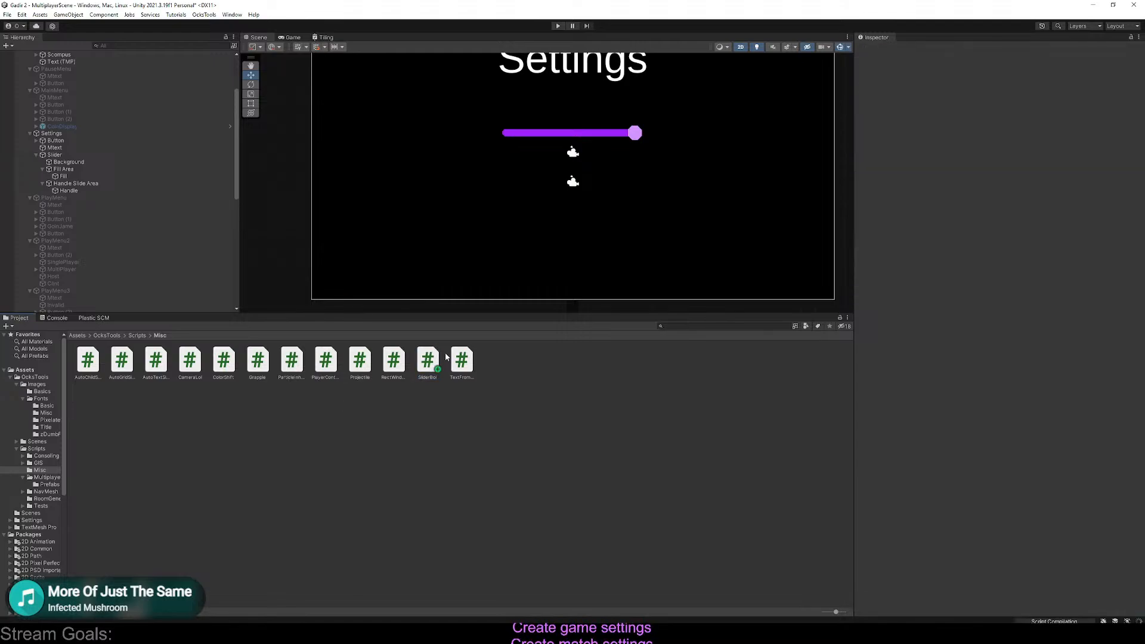
# Open the SliderBoi script in Visual Studio and remove the template Start and Update methods from the class
pyautogui.click(425, 360)
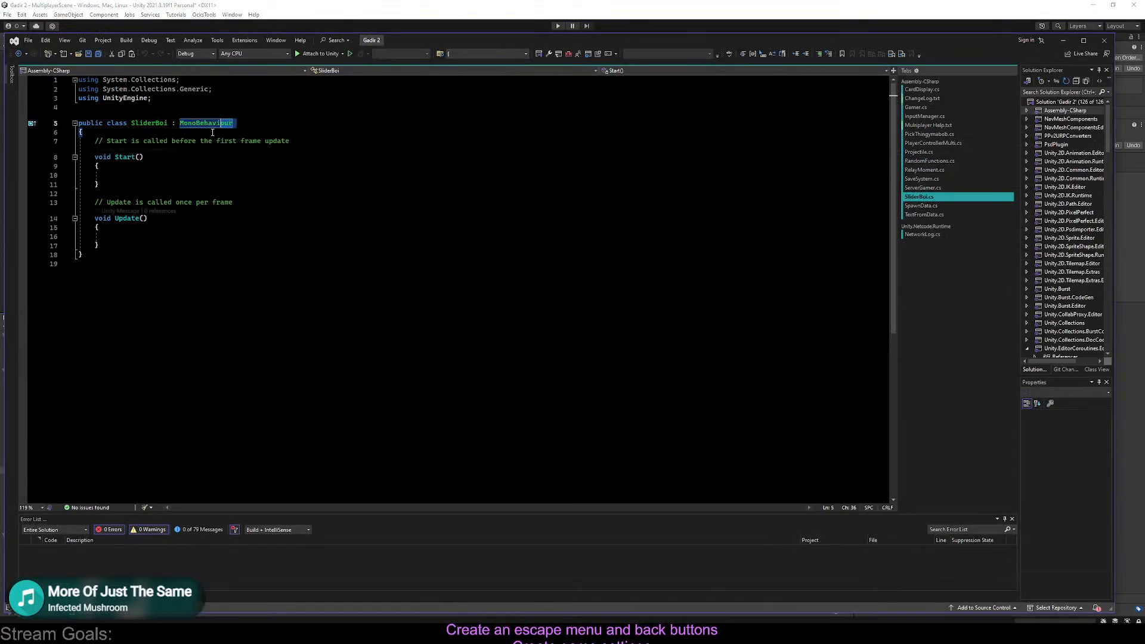
pyautogui.moveTo(129, 244); pyautogui.dragTo(149, 136)
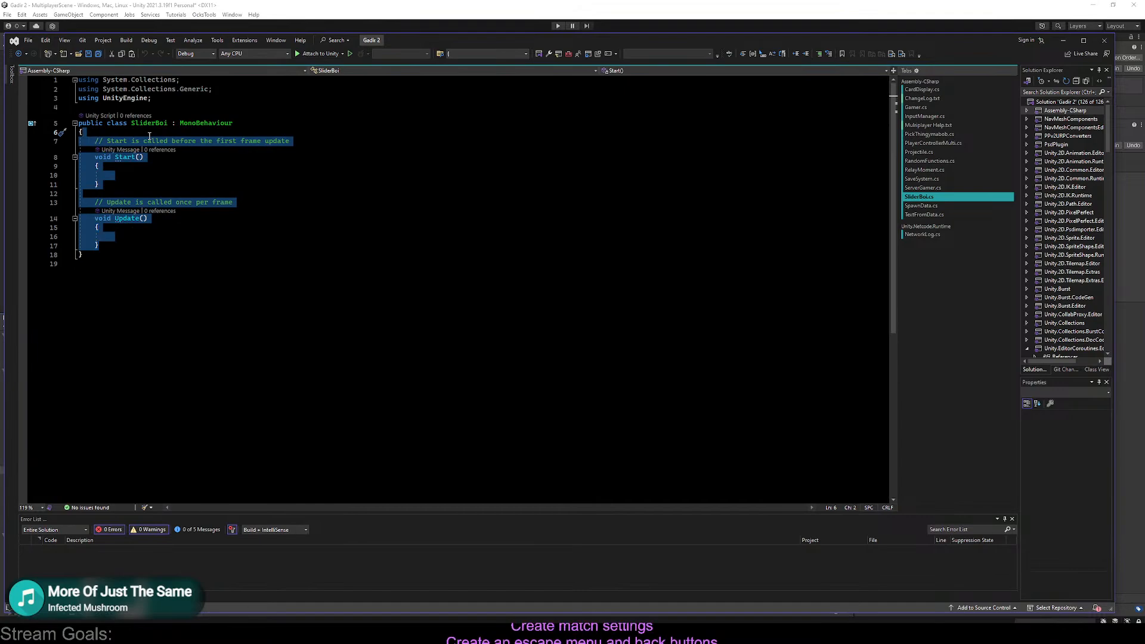
pyautogui.press('BackSpace')
pyautogui.press('Return')
# Declare a public int Type and a private Slider sl in SliderBoi, using the Slider class from UnityEngine.UI
pyautogui.write('p')
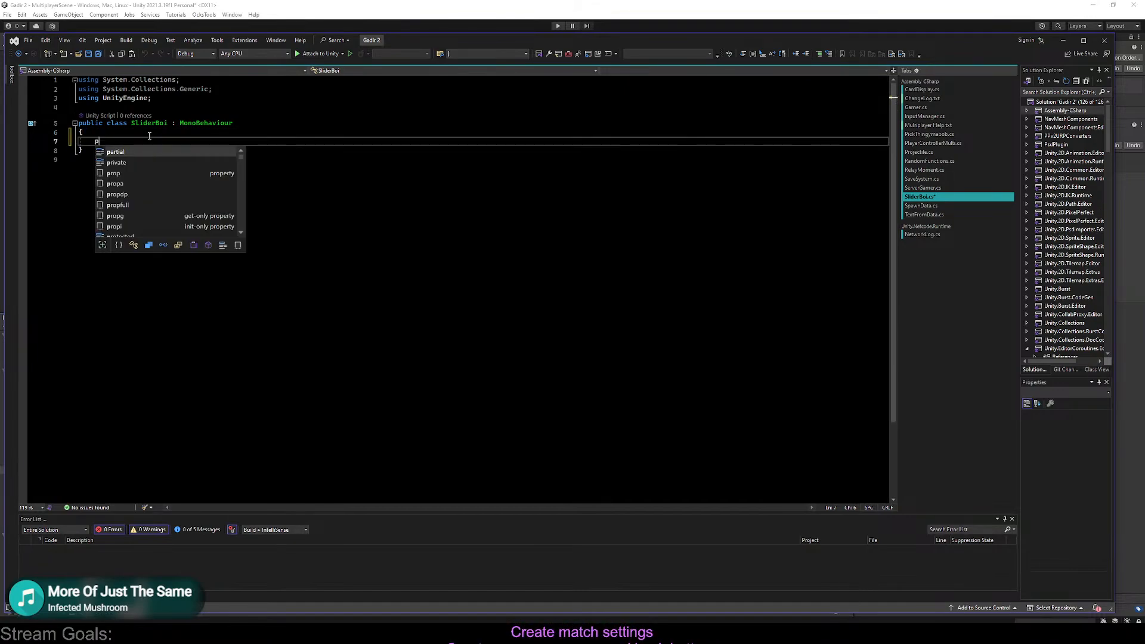
pyautogui.write('ublic void')
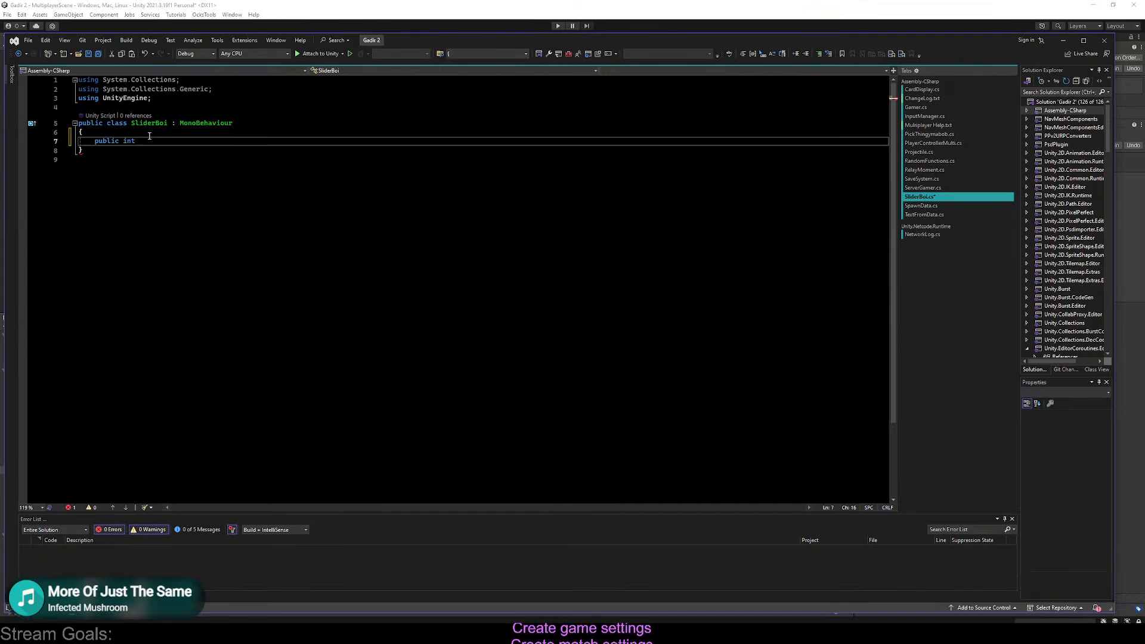
pyautogui.press('Return')
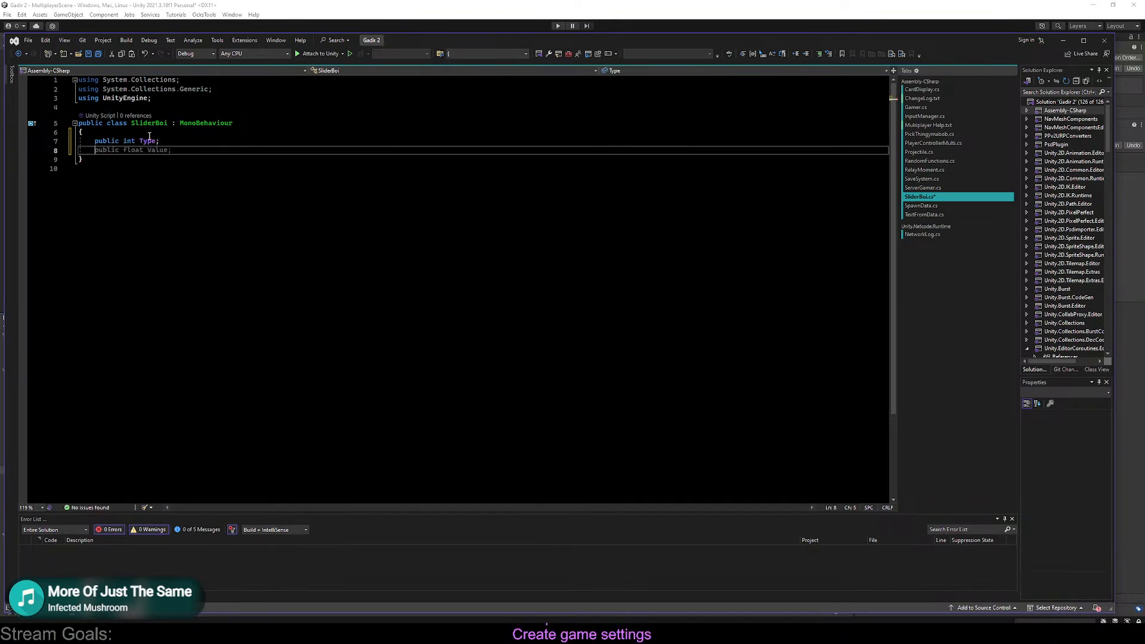
pyautogui.write('private')
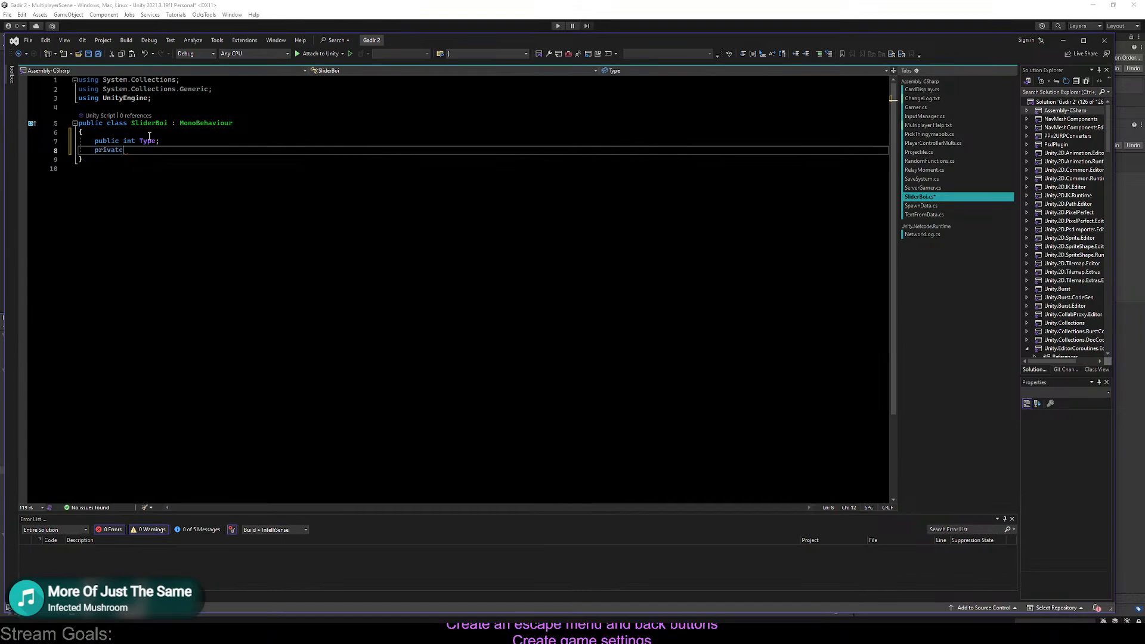
pyautogui.write(' Slider')
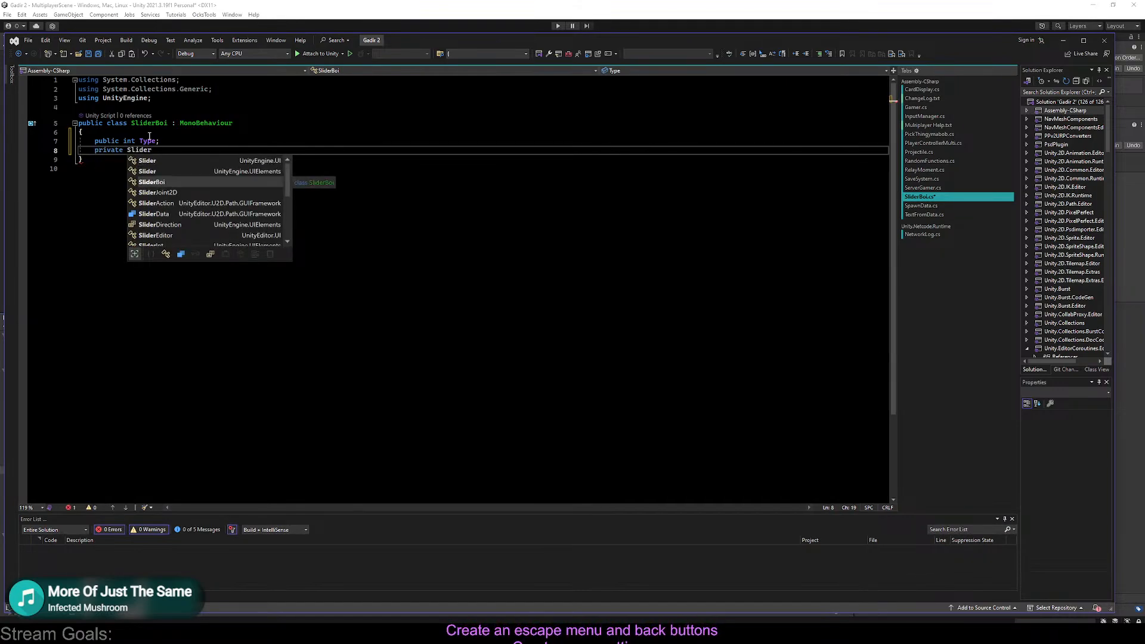
pyautogui.press('Tab')
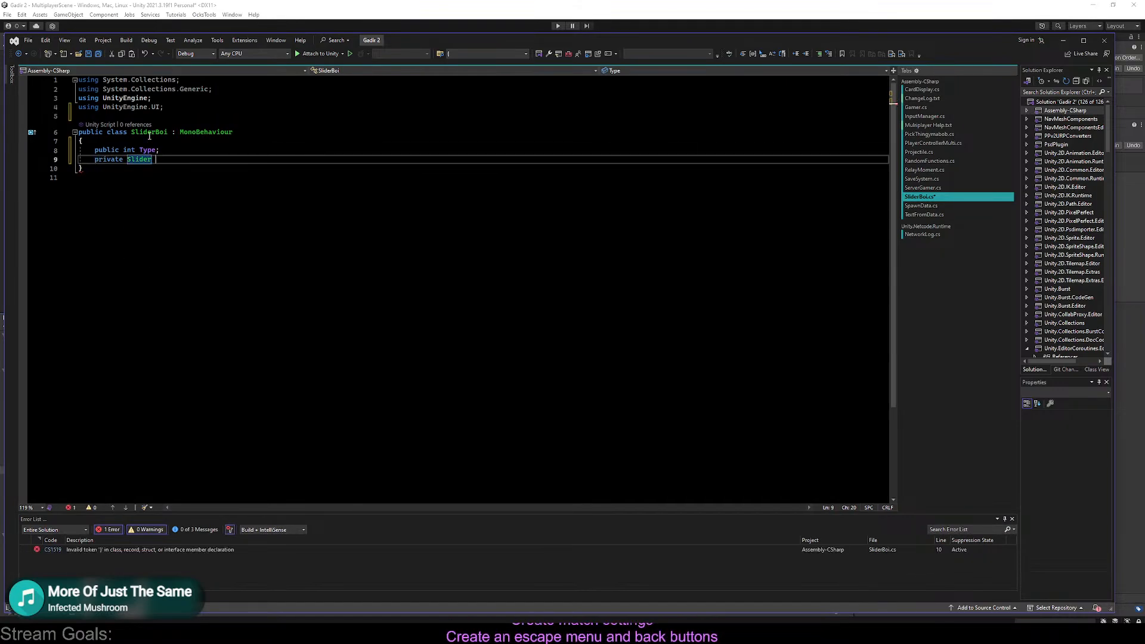
pyautogui.write('sl;')
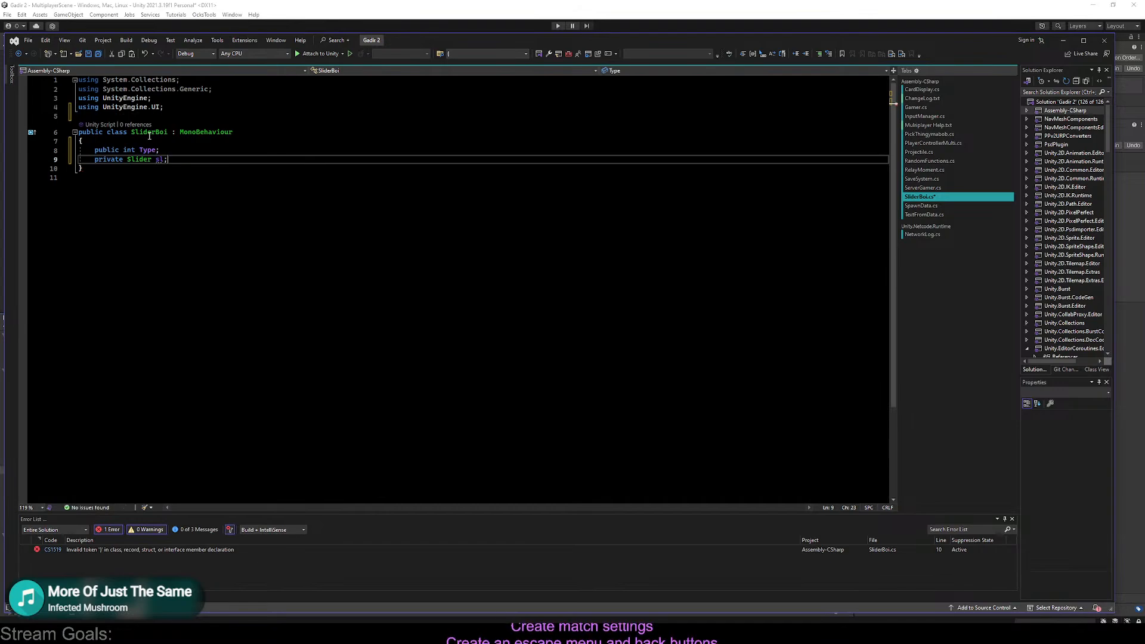
# Add a private Start method that assigns sl = GetComponent<Slider>()
pyautogui.press('Return')
pyautogui.press('Return')
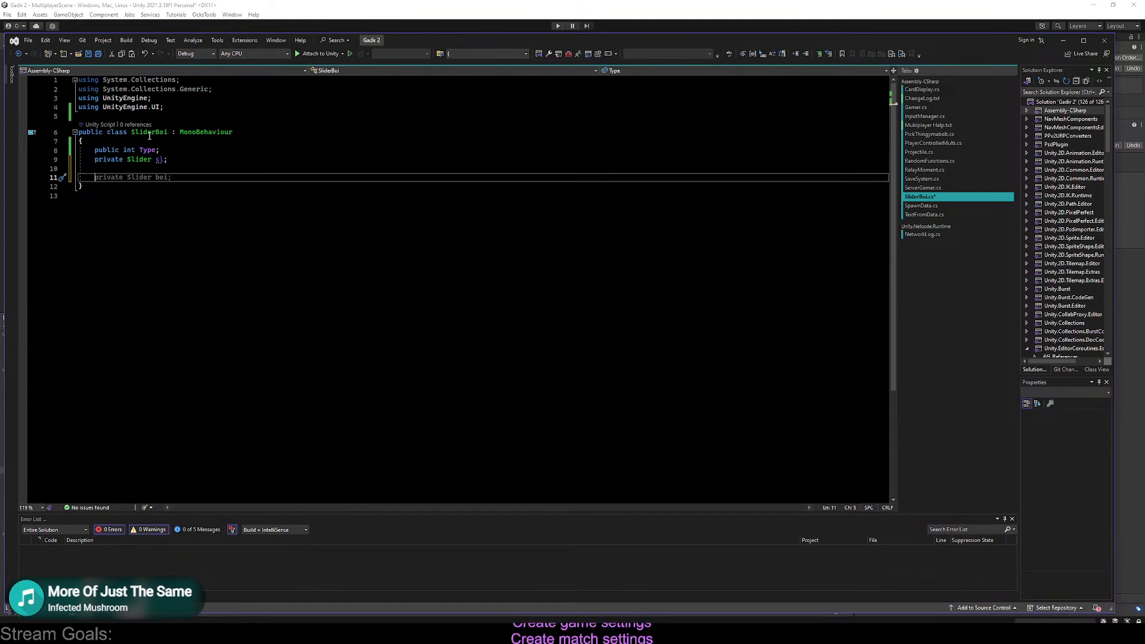
pyautogui.write('start')
pyautogui.press('Return')
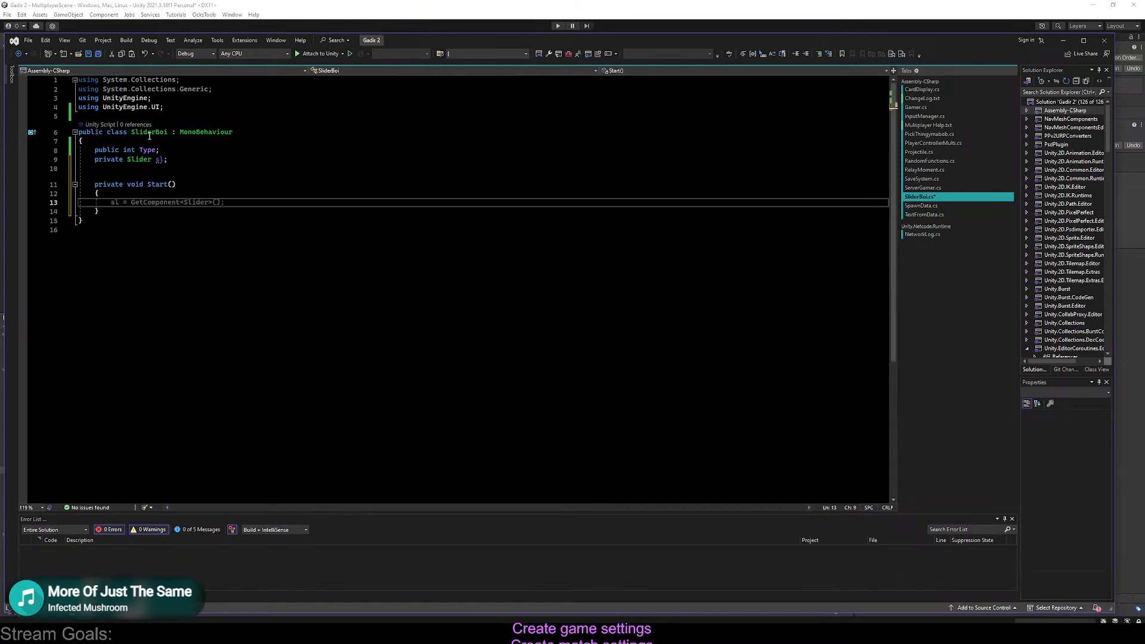
pyautogui.press('Tab')
pyautogui.press('Down')
# Add an empty public void method named SetVals below Start
pyautogui.press('Return')
pyautogui.press('Return')
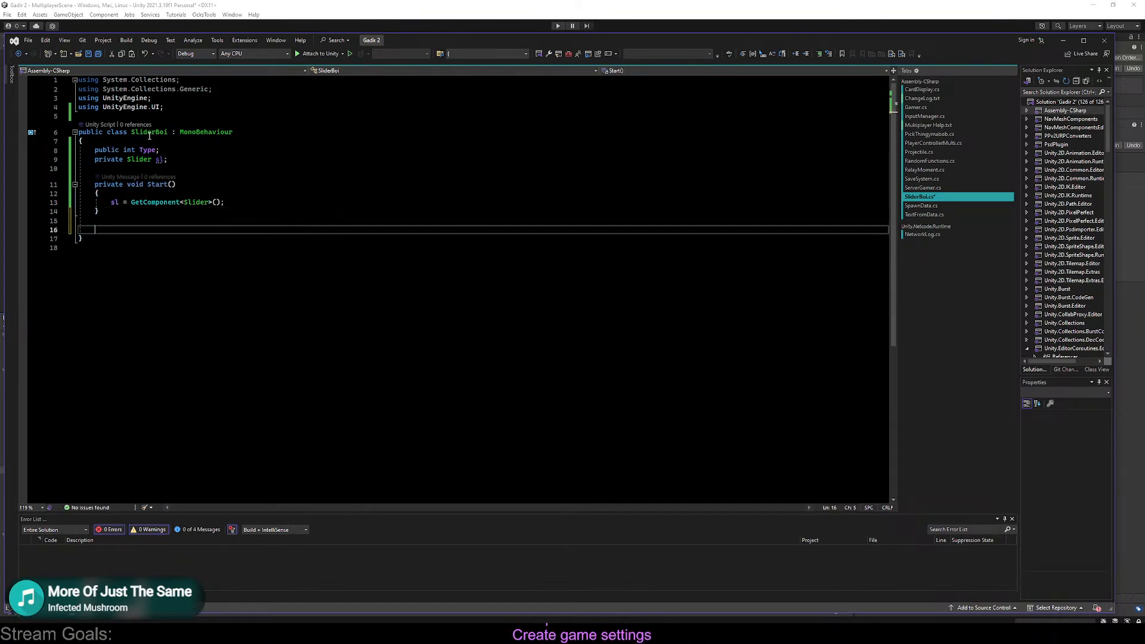
pyautogui.write('public voif')
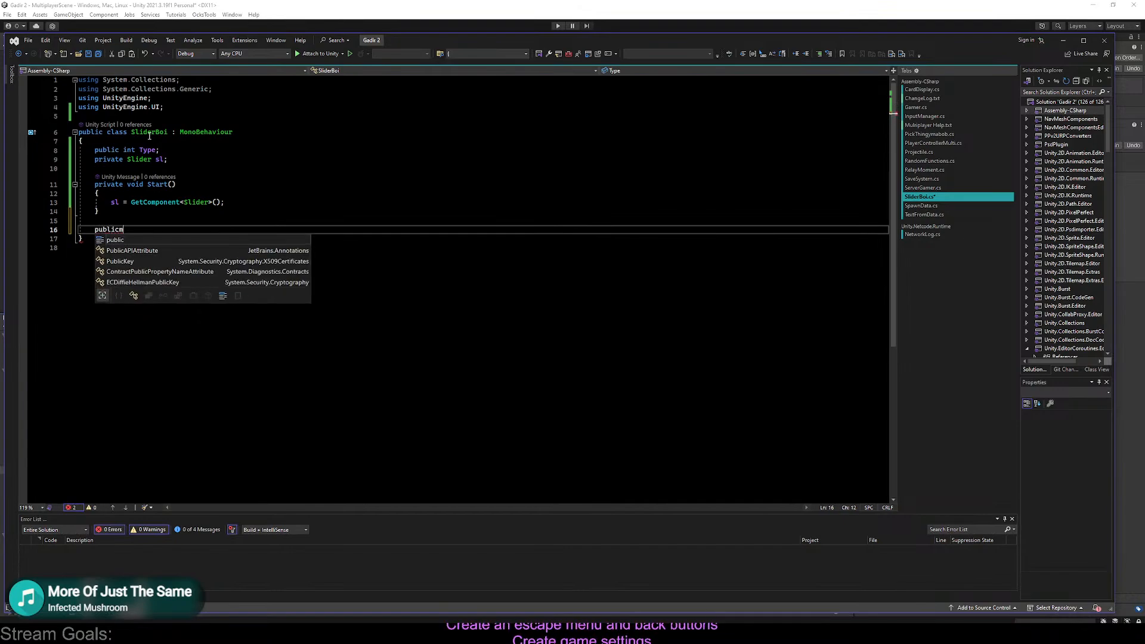
pyautogui.press('BackSpace')
pyautogui.write('d ')
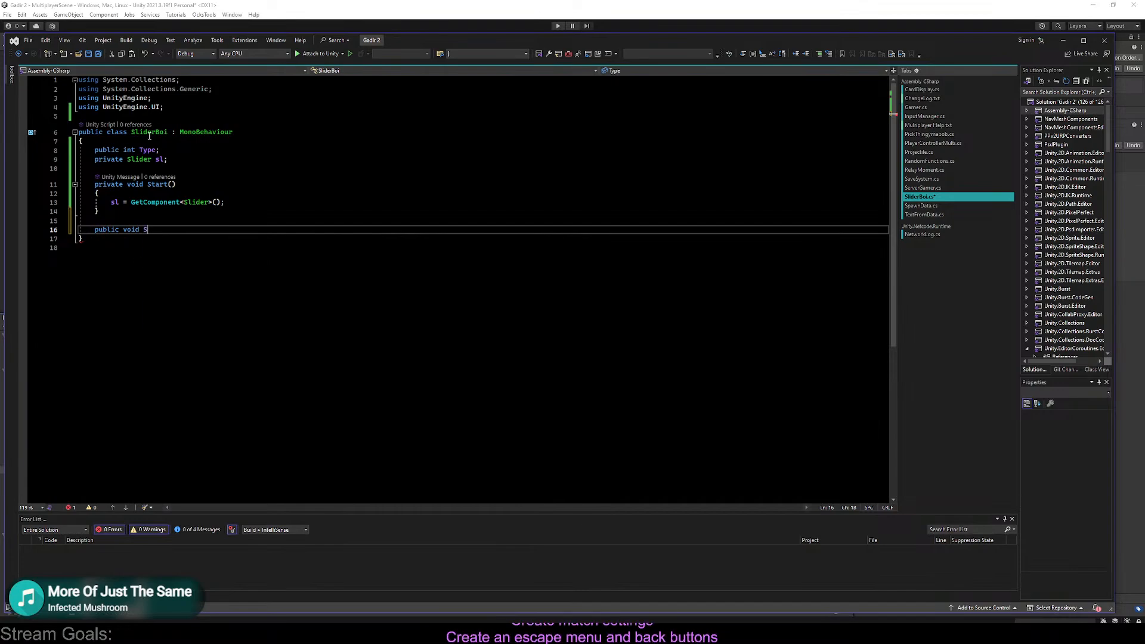
pyautogui.write('SetVal(){')
pyautogui.press('Return')
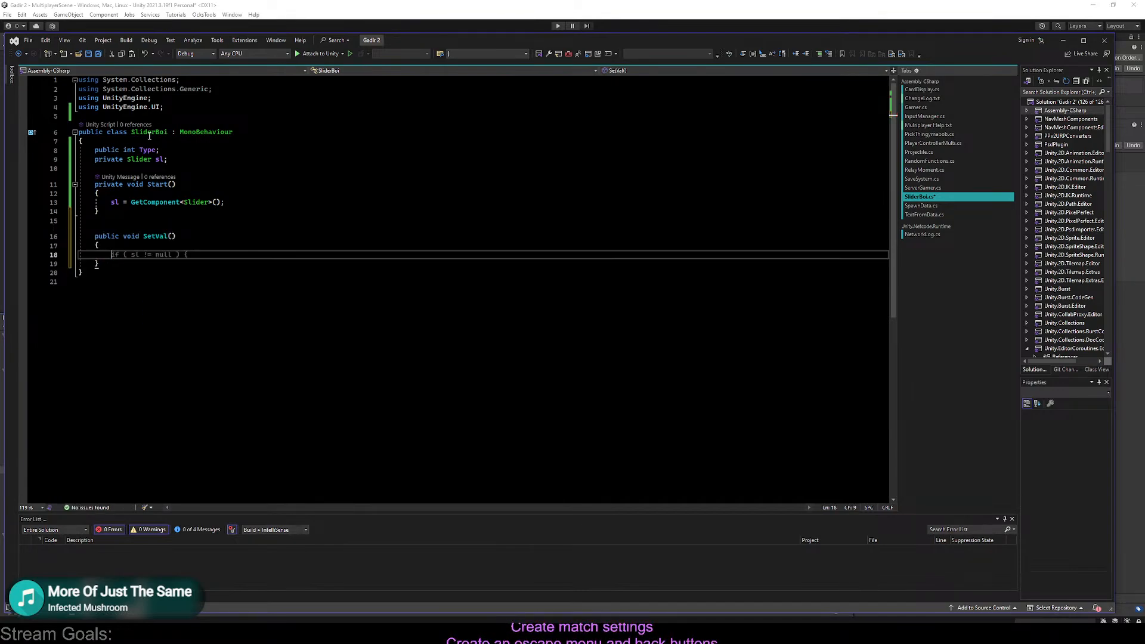
pyautogui.press('Up')
pyautogui.press('Up')
pyautogui.press('Up')
pyautogui.press('Down')
pyautogui.press('Right')
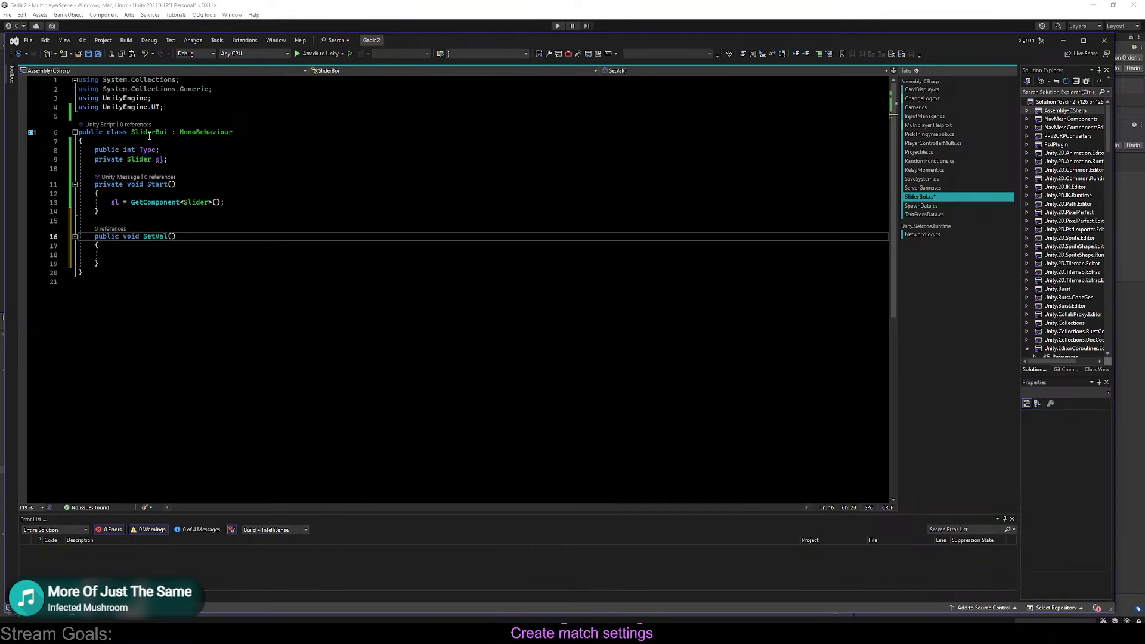
pyautogui.write('s')
pyautogui.press('Down')
pyautogui.press('Down')
# Write a switch on Type inside SetVals with a case 0 ending in break
pyautogui.write('s')
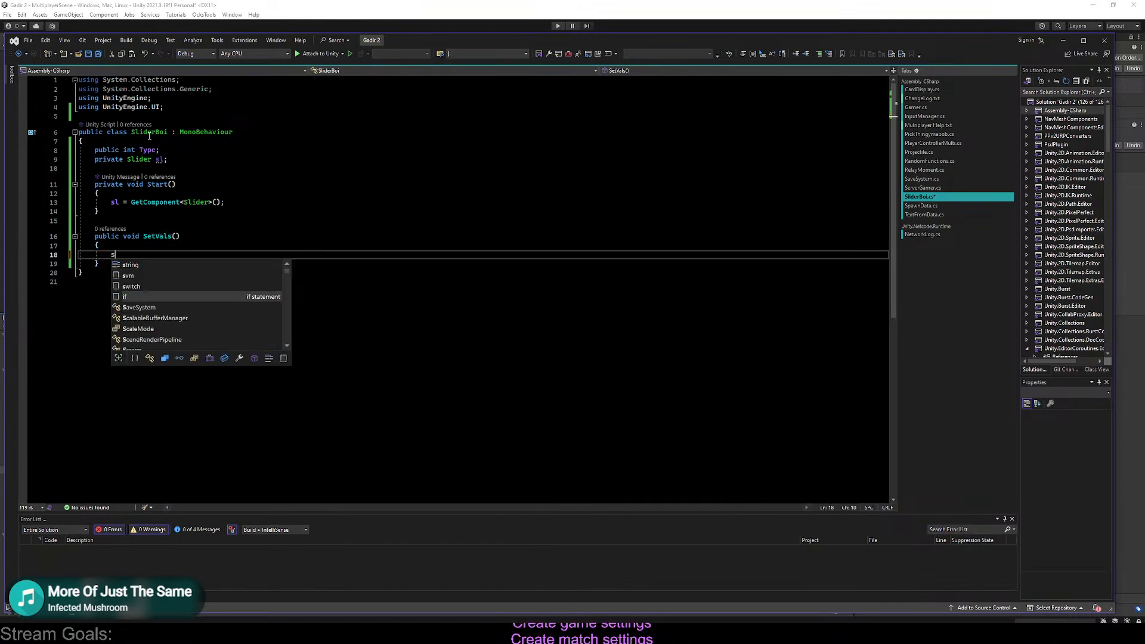
pyautogui.write('witch(')
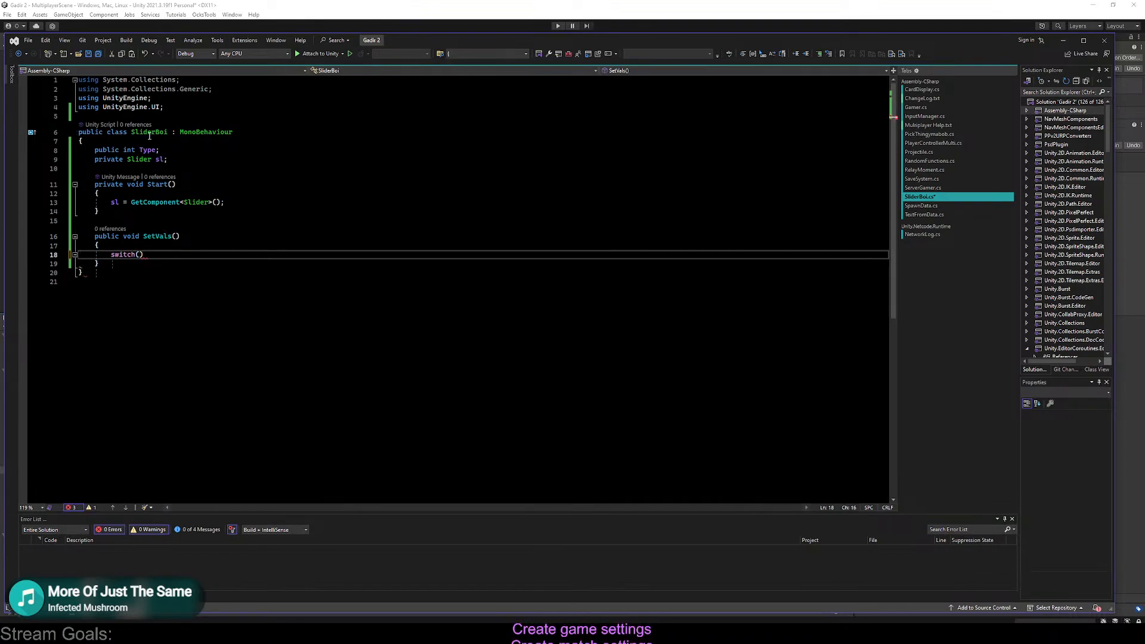
pyautogui.write('Type)')
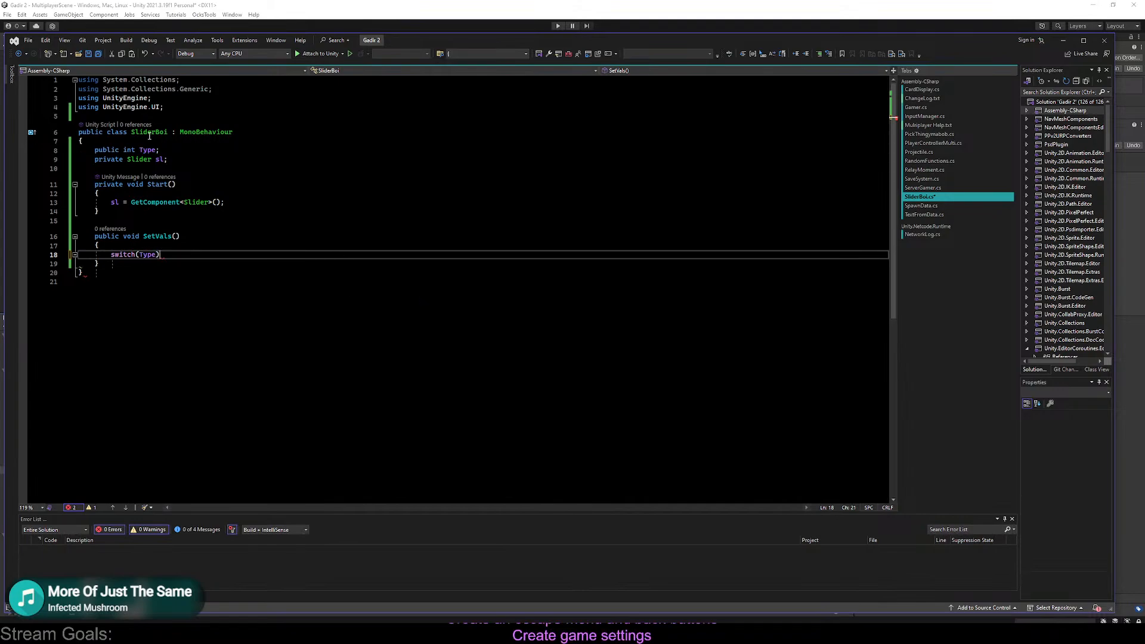
pyautogui.press('Return')
pyautogui.write('{')
pyautogui.press('Return')
pyautogui.write('case 0:')
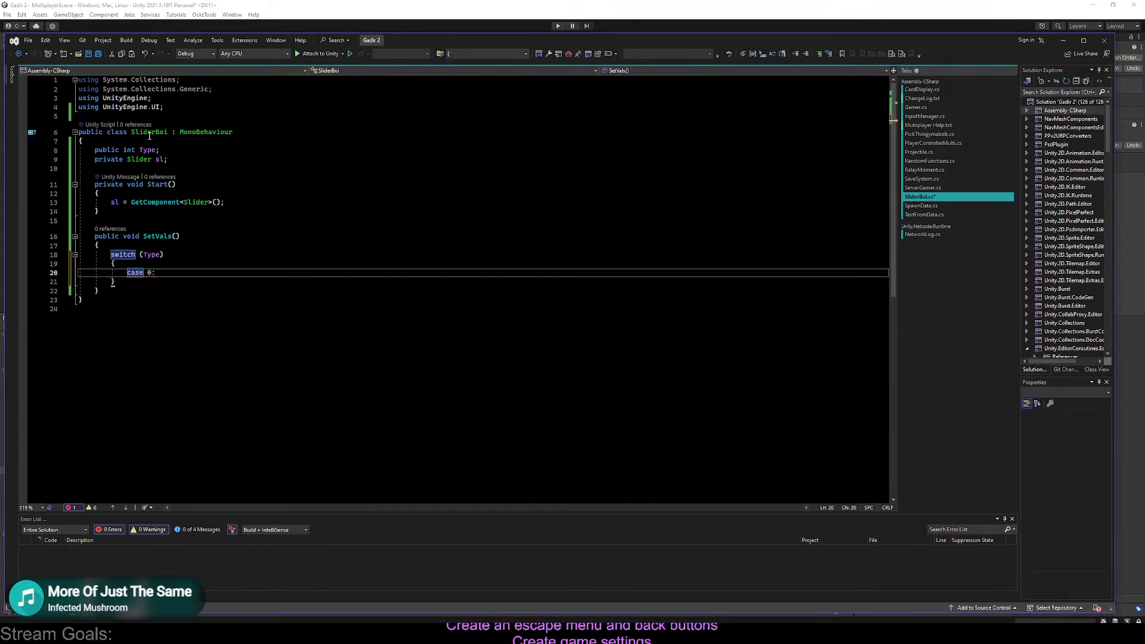
pyautogui.press('Return')
pyautogui.write('break;')
pyautogui.hotkey('ctrl', 'Return')
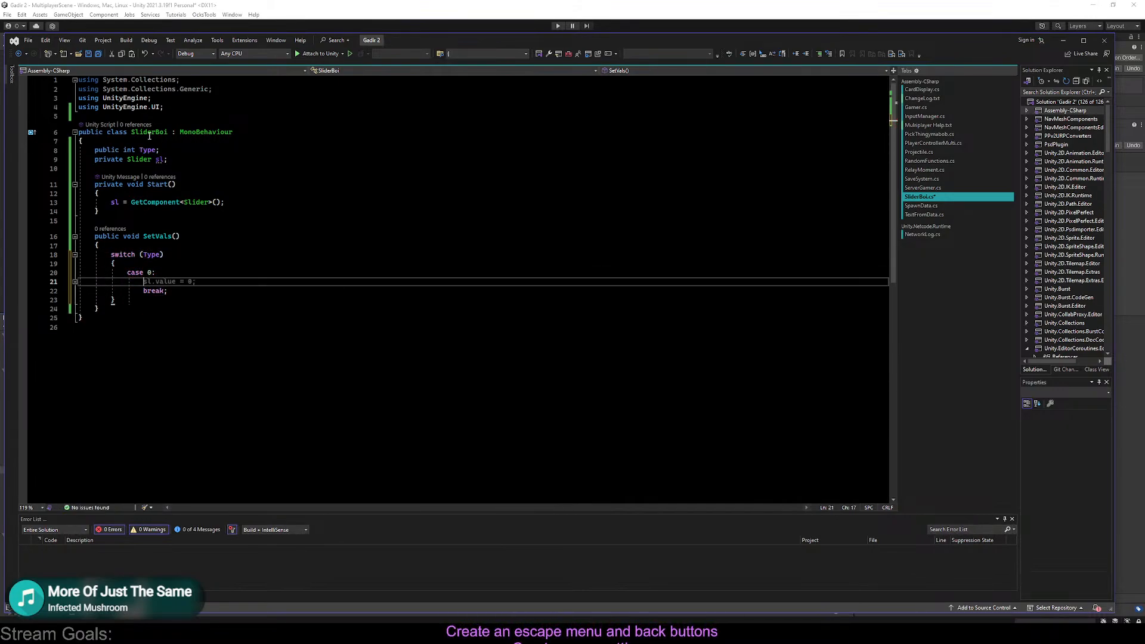
# In case 0, assign sl.value = SoundSystem.Instance.MasterVolume
pyautogui.write('sl.value')
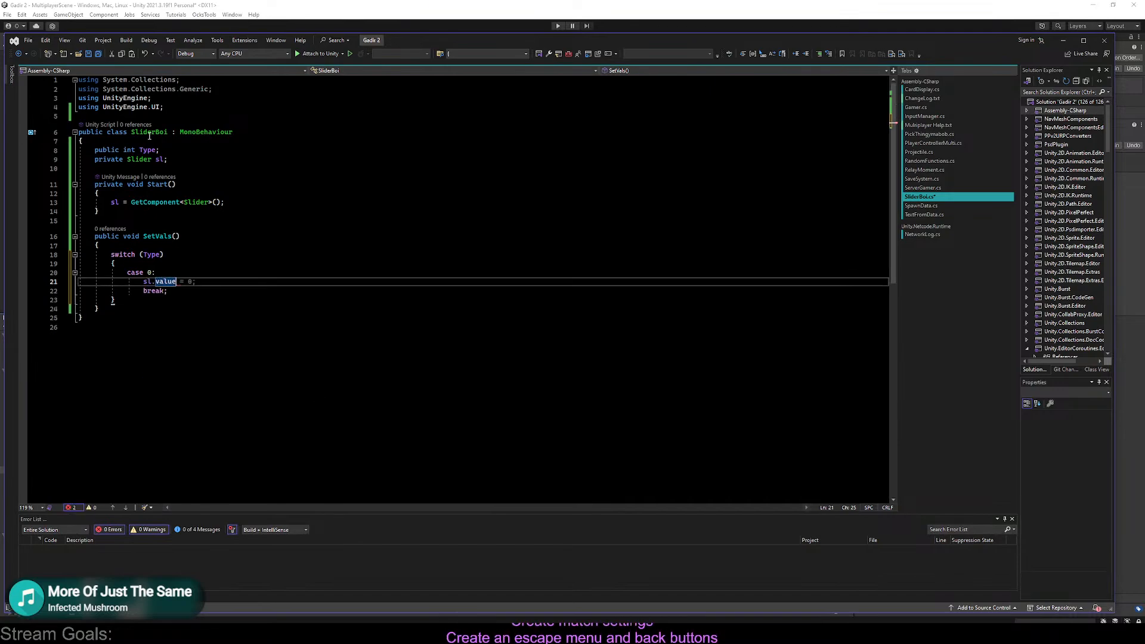
pyautogui.write(' = Gamer.Instance.')
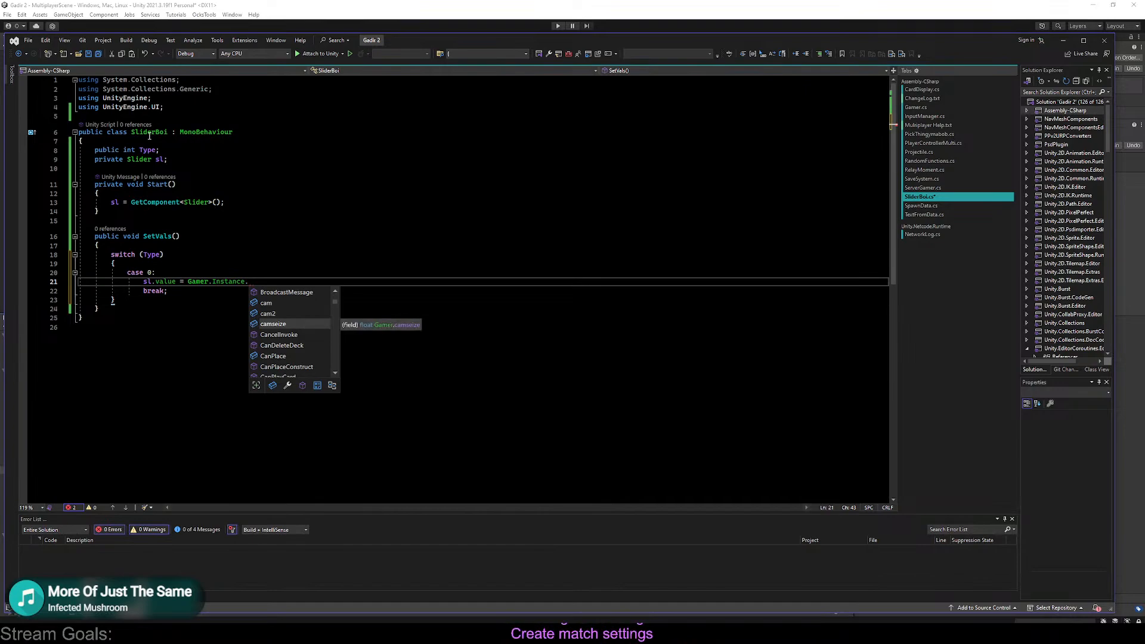
pyautogui.press('BackSpace')
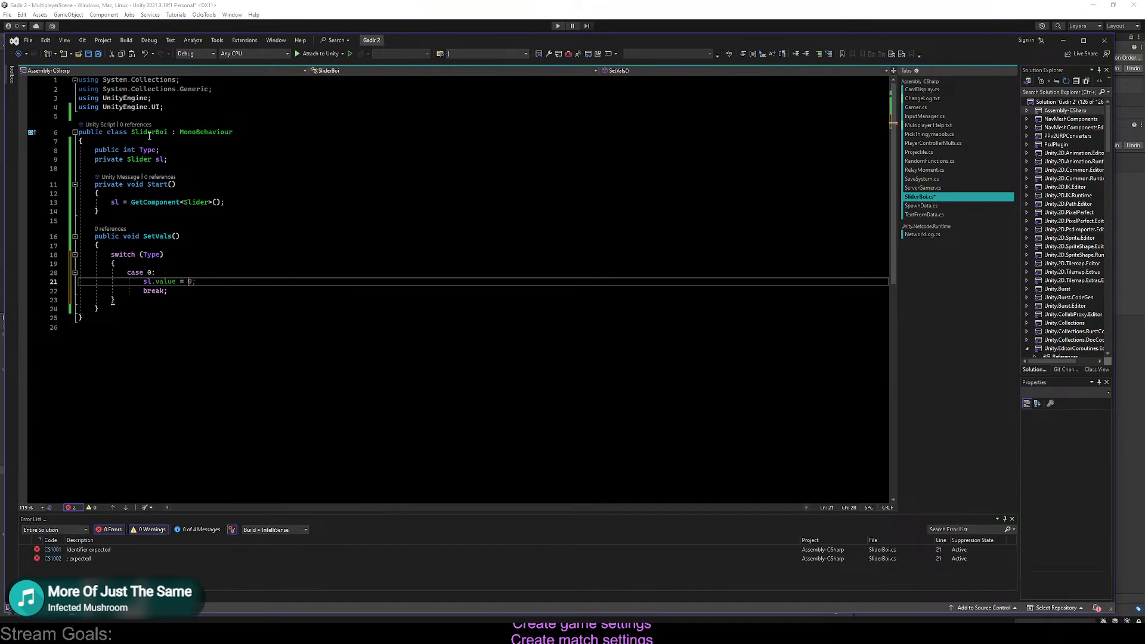
pyautogui.write('SoundSystem.I')
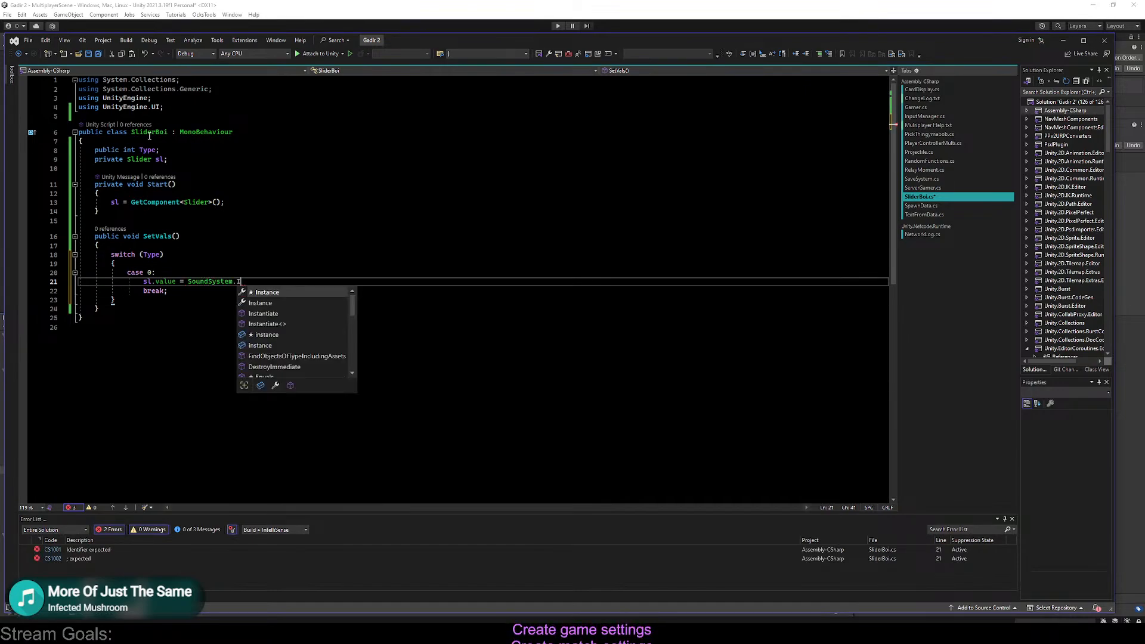
pyautogui.write('nstance.Mast')
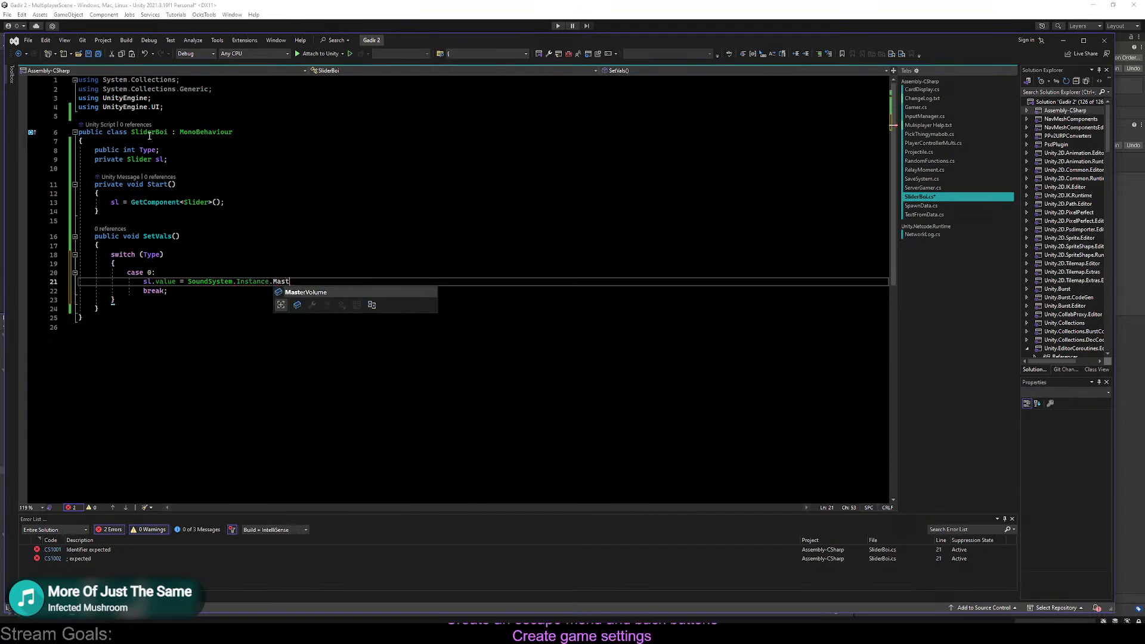
pyautogui.write('erVolume;')
pyautogui.press('Up')
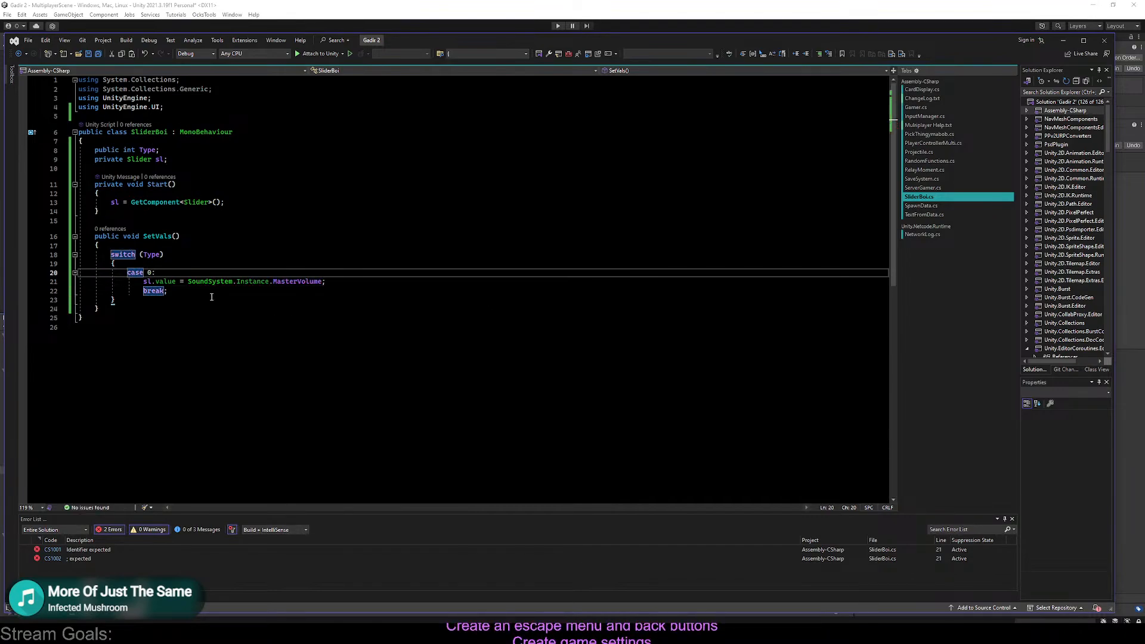
# Duplicate the case 0 block twice within the switch in SetVals
pyautogui.moveTo(211, 293); pyautogui.dragTo(190, 261)
pyautogui.hotkey('ctrl', 'c')
pyautogui.hotkey('ctrl', 'v')
pyautogui.hotkey('ctrl', 'v')
pyautogui.hotkey('ctrl', 'v')
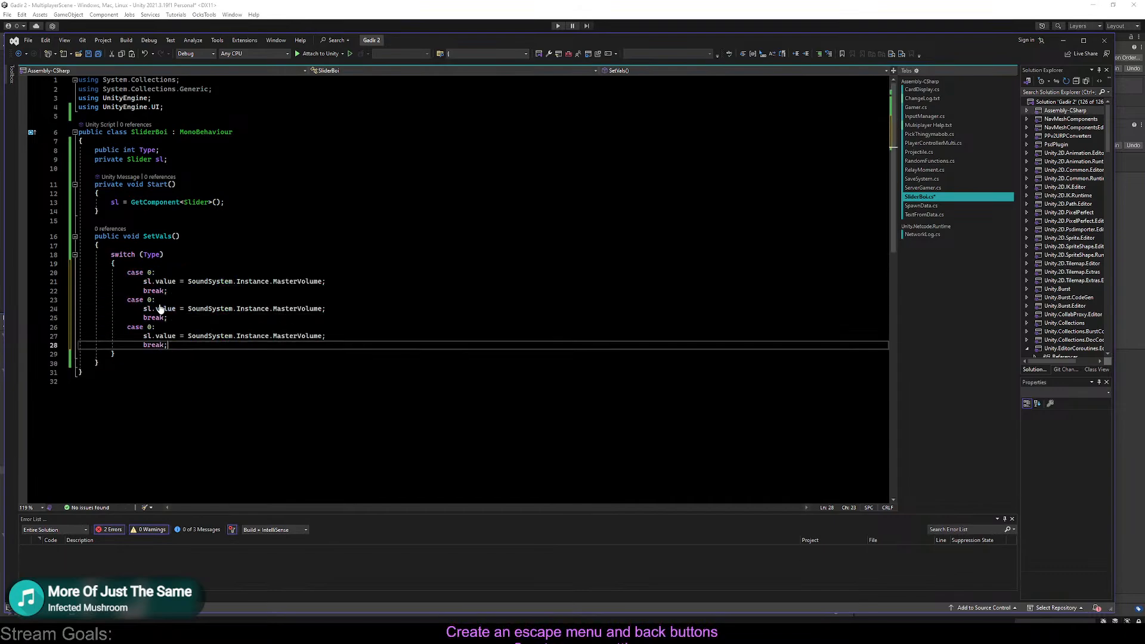
# Renumber the two duplicated case labels in the SetVals switch to 1 and 2
pyautogui.moveTo(152, 303); pyautogui.dragTo(150, 332)
pyautogui.write('12')
pyautogui.click(243, 344)
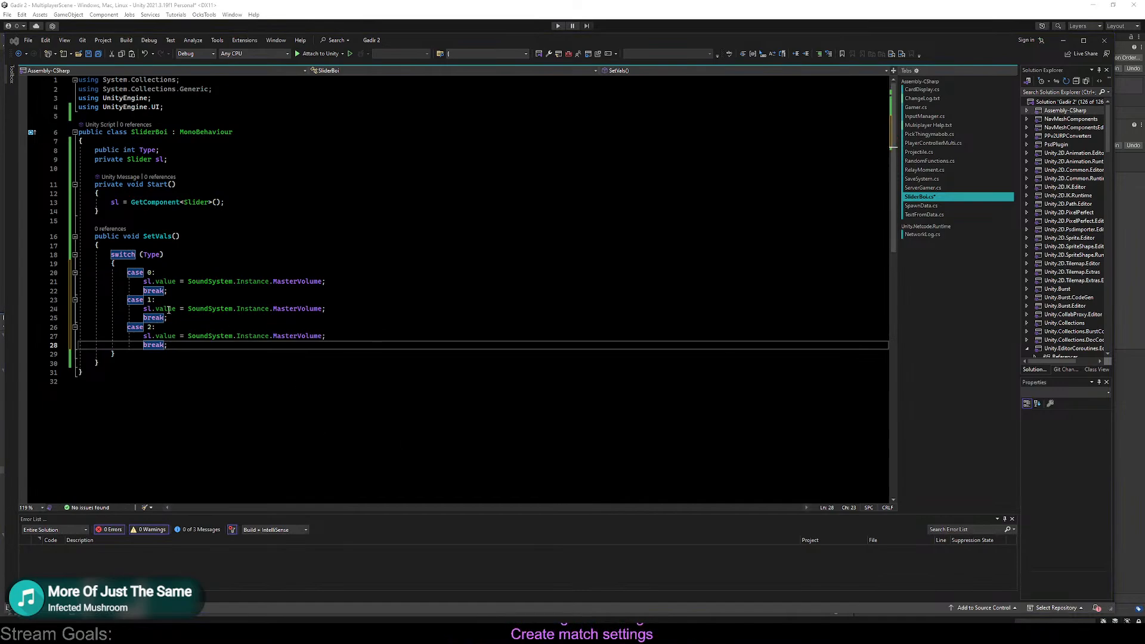
# Make case 1 in SetVals read SoundSystem.Instance.SFXVolume and case 2 read SoundSystem.Instance.MusicVolume
pyautogui.doubleClick(297, 309)
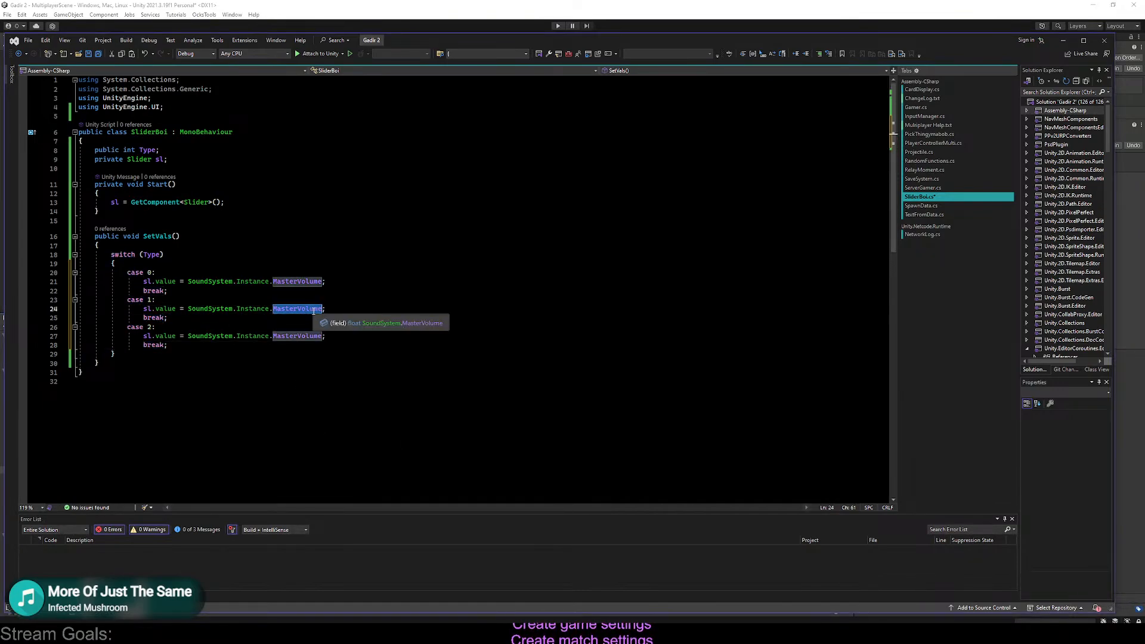
pyautogui.write('SFXVolume')
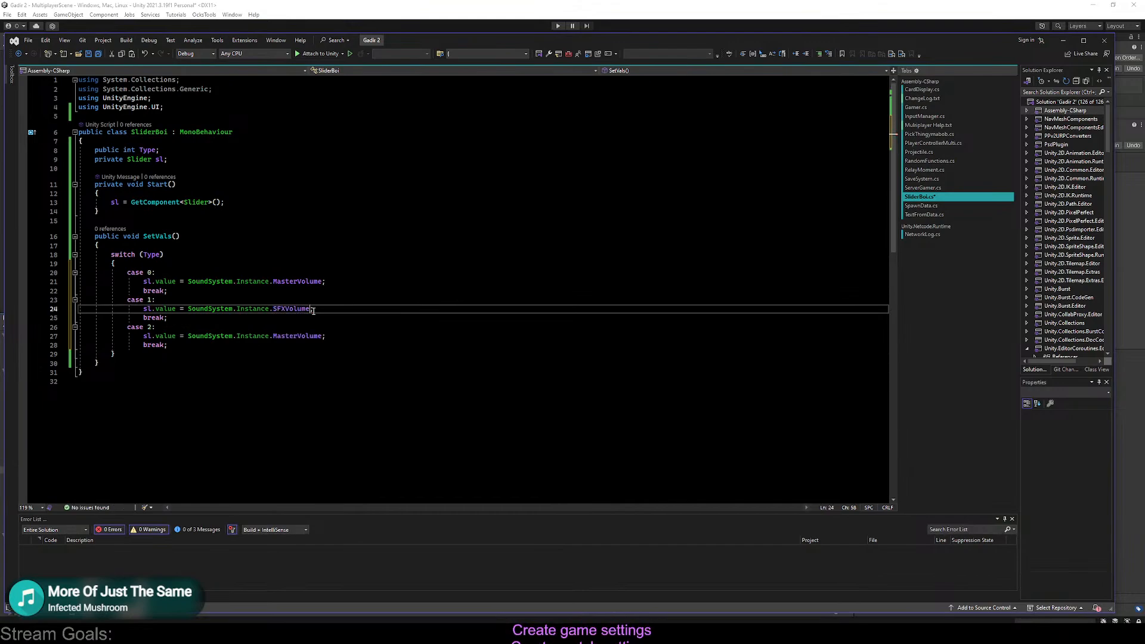
pyautogui.doubleClick(297, 337)
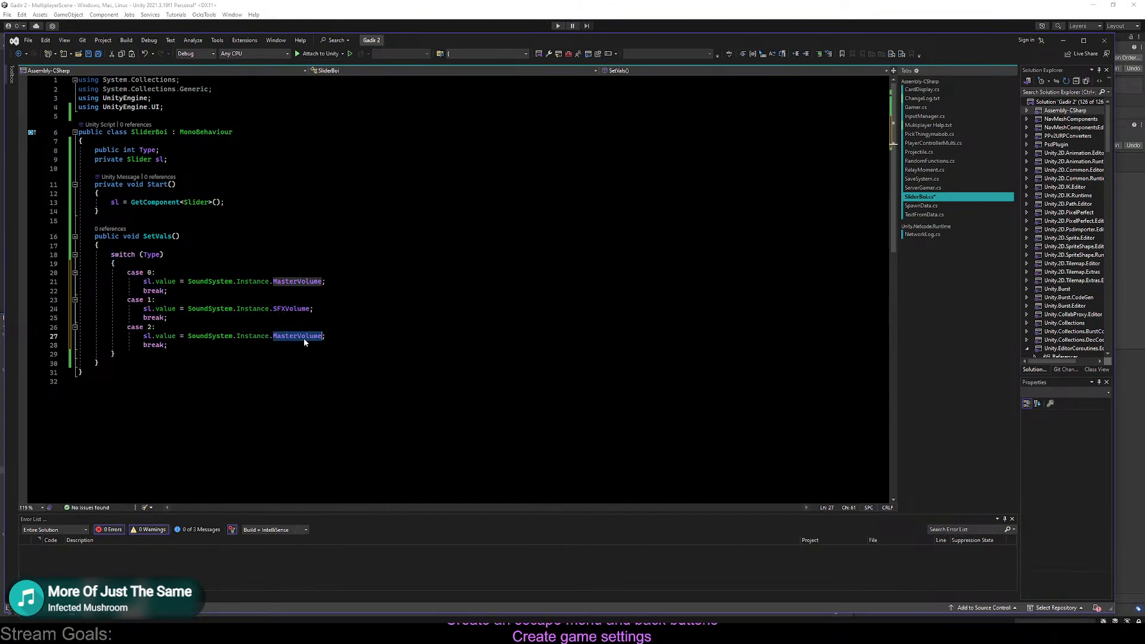
pyautogui.write('MusicVolume')
pyautogui.press('Up')
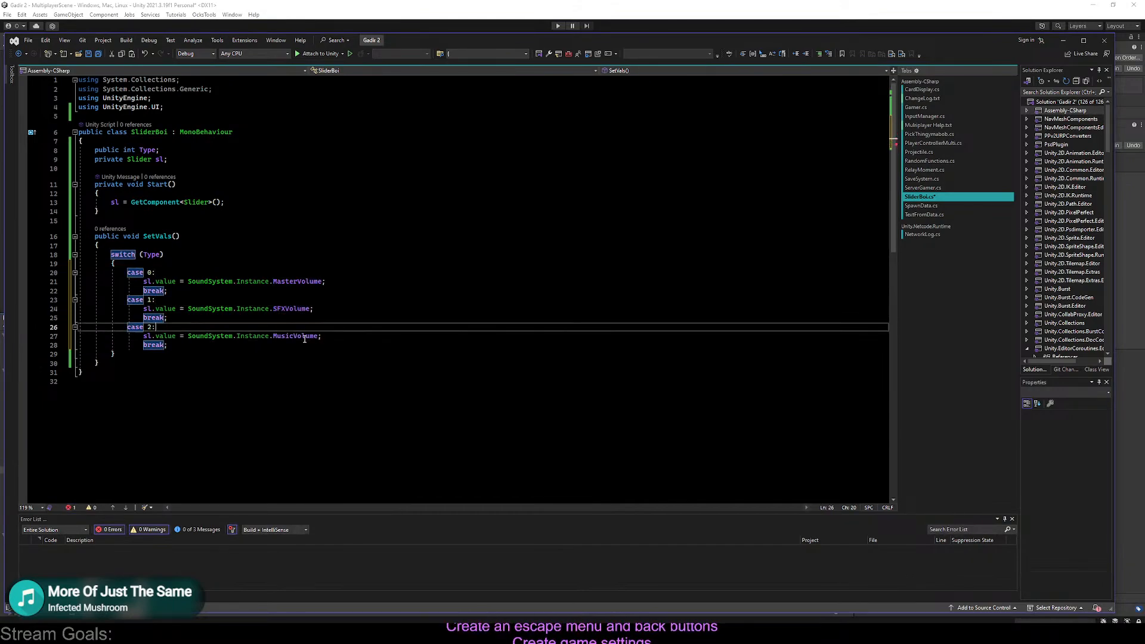
# Add an empty public void method named CHangeVal below SetVals
pyautogui.click(182, 364)
pyautogui.press('Return')
pyautogui.press('Return')
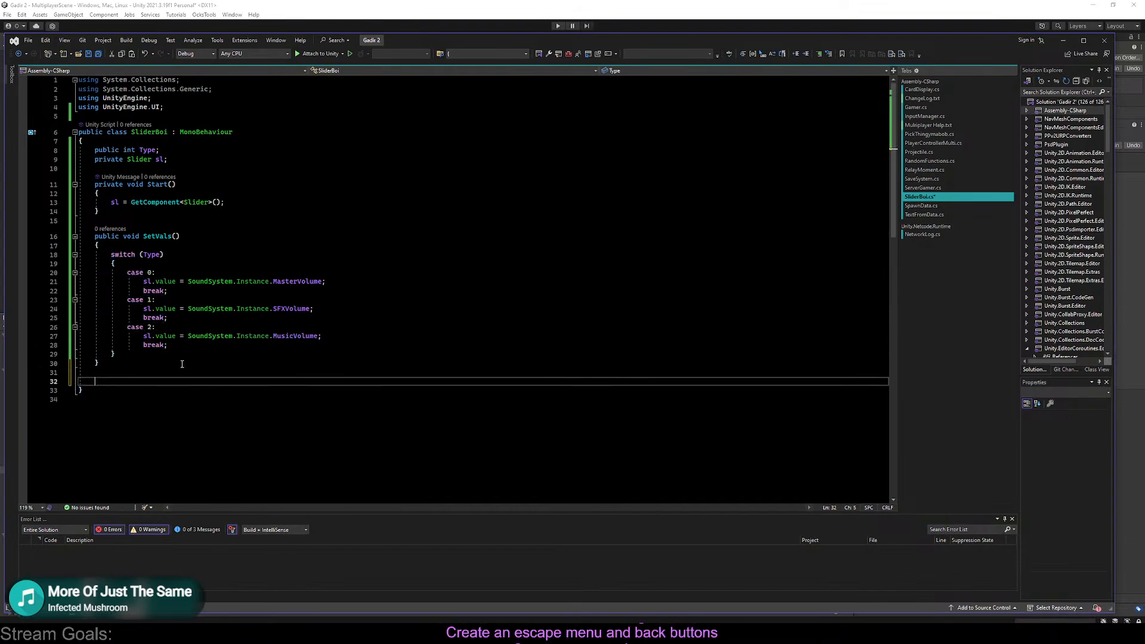
pyautogui.write('public v')
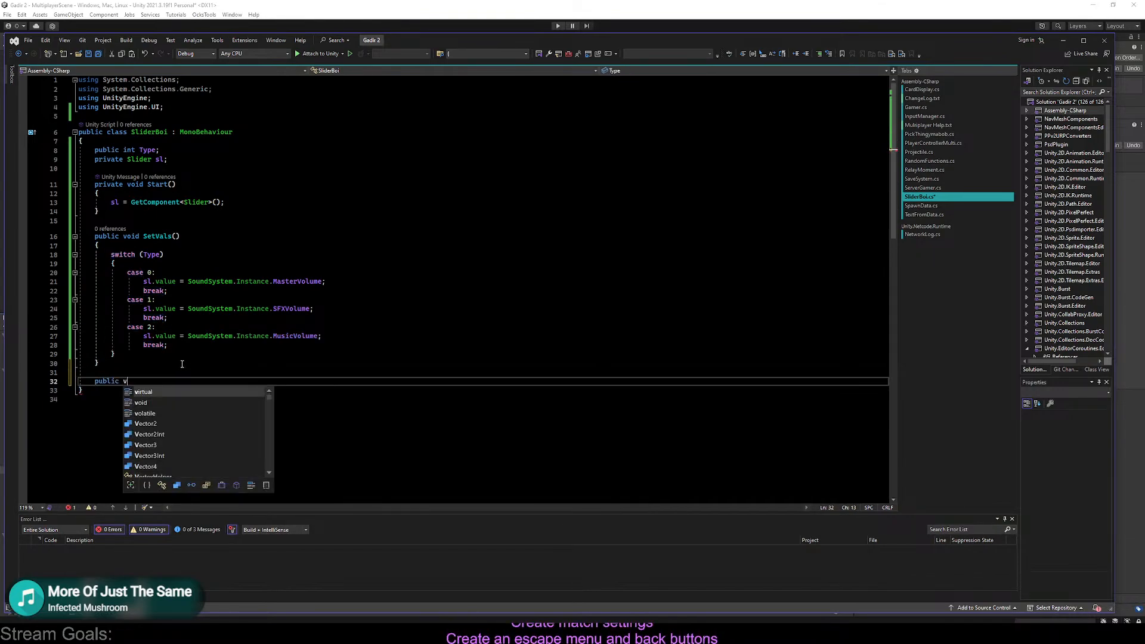
pyautogui.write('oid')
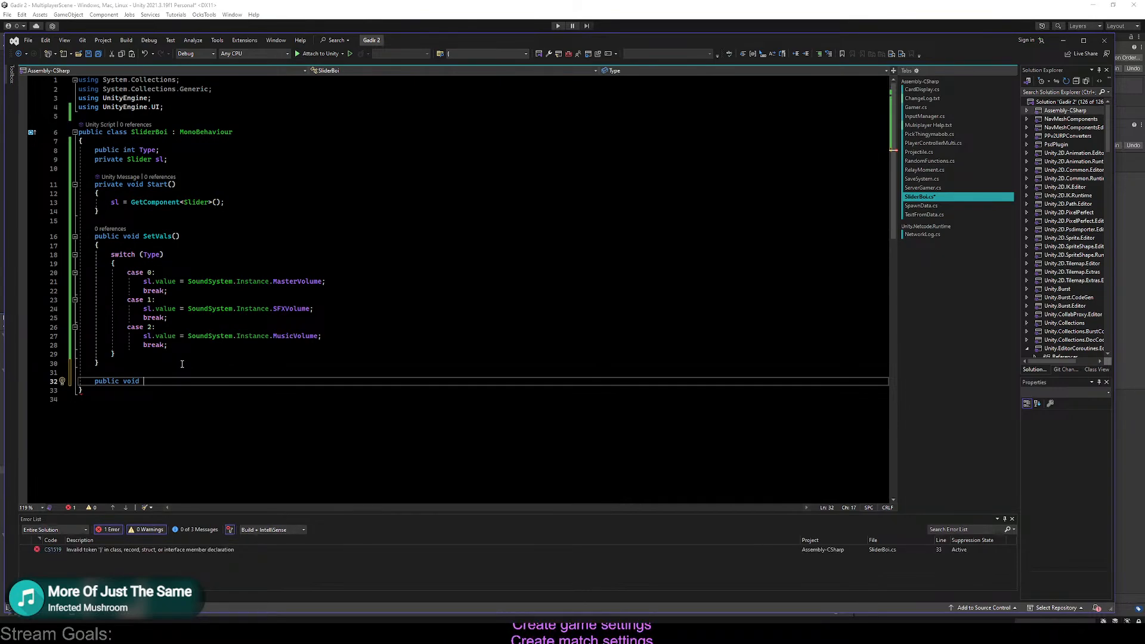
pyautogui.write('Change')
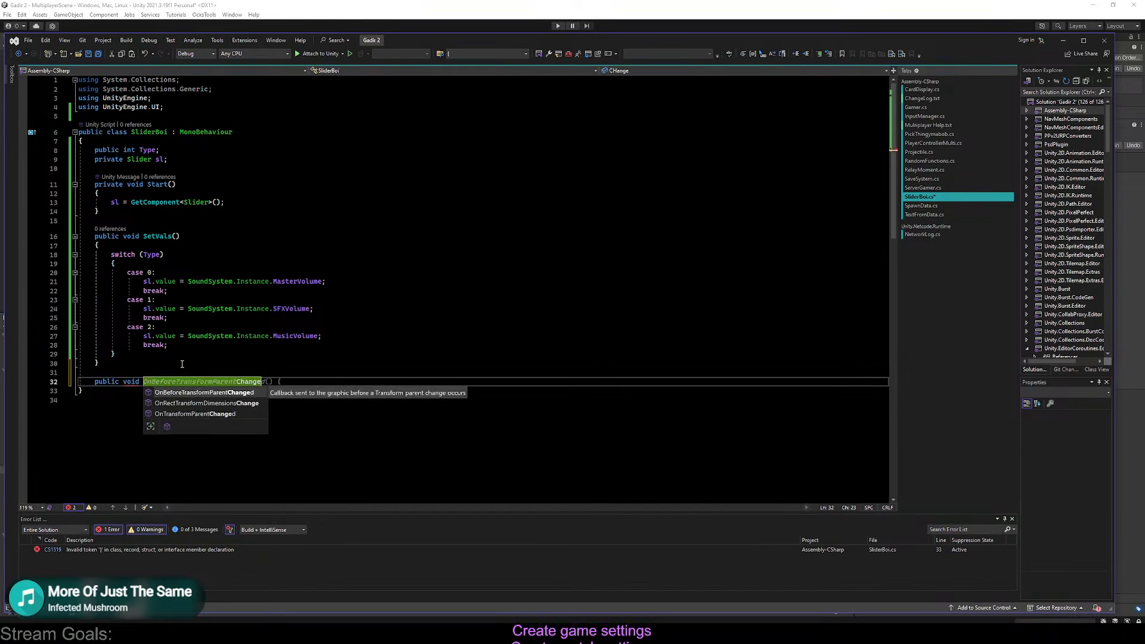
pyautogui.write('Val()')
pyautogui.press('Return')
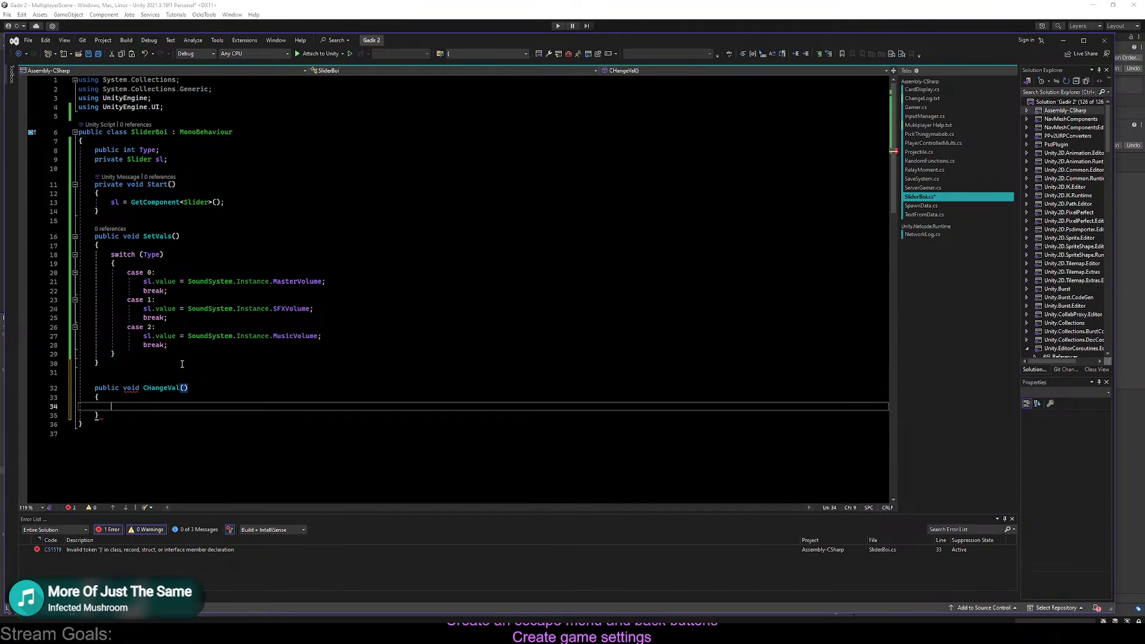
# Copy the whole switch block from SetVals into the body of CHangeVal
pyautogui.moveTo(152, 356); pyautogui.dragTo(142, 247)
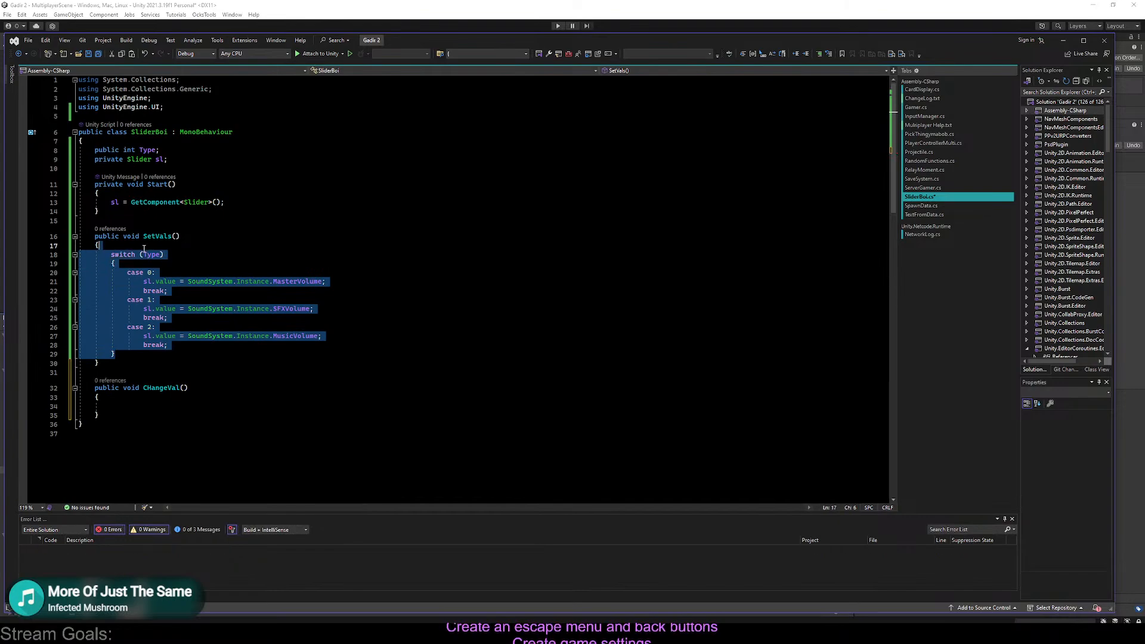
pyautogui.click(137, 408)
pyautogui.hotkey('ctrl', 'v')
pyautogui.press('Up')
pyautogui.press('Up')
pyautogui.press('Up')
pyautogui.press('Up')
pyautogui.press('Up')
pyautogui.press('Up')
pyautogui.press('Up')
pyautogui.press('Up')
pyautogui.press('Up')
pyautogui.press('Up')
pyautogui.press('Up')
pyautogui.press('Up')
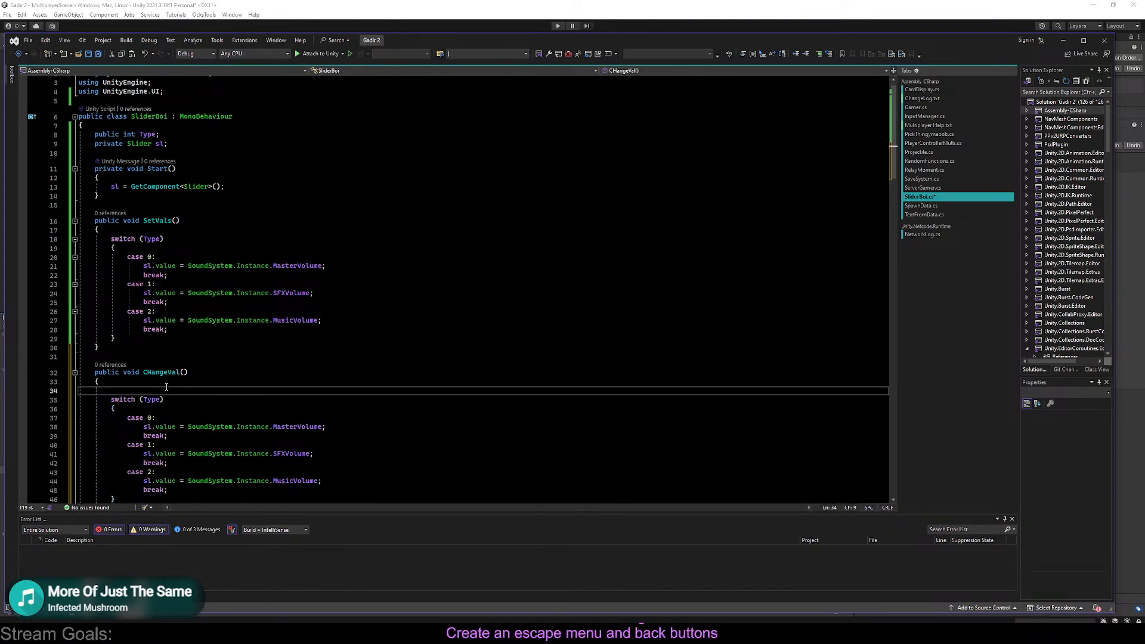
# Remove the leading "sl.value = " from the three case assignments in CHangeVal, along with the blank line above the switch
pyautogui.moveTo(186, 418); pyautogui.dragTo(143, 472)
pyautogui.press('BackSpace')
pyautogui.click(189, 445)
pyautogui.press('BackSpace')
pyautogui.press('BackSpace')
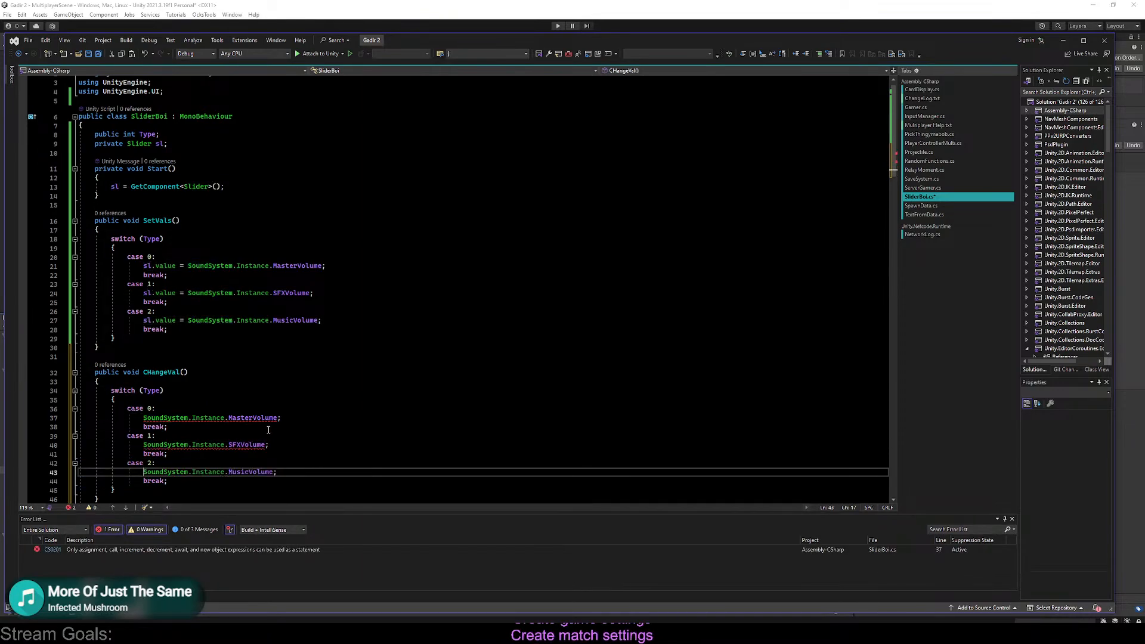
# Append "= sl.value" to the MasterVolume, SFXVolume and MusicVolume lines in CHangeVal and save the script
pyautogui.click(278, 418)
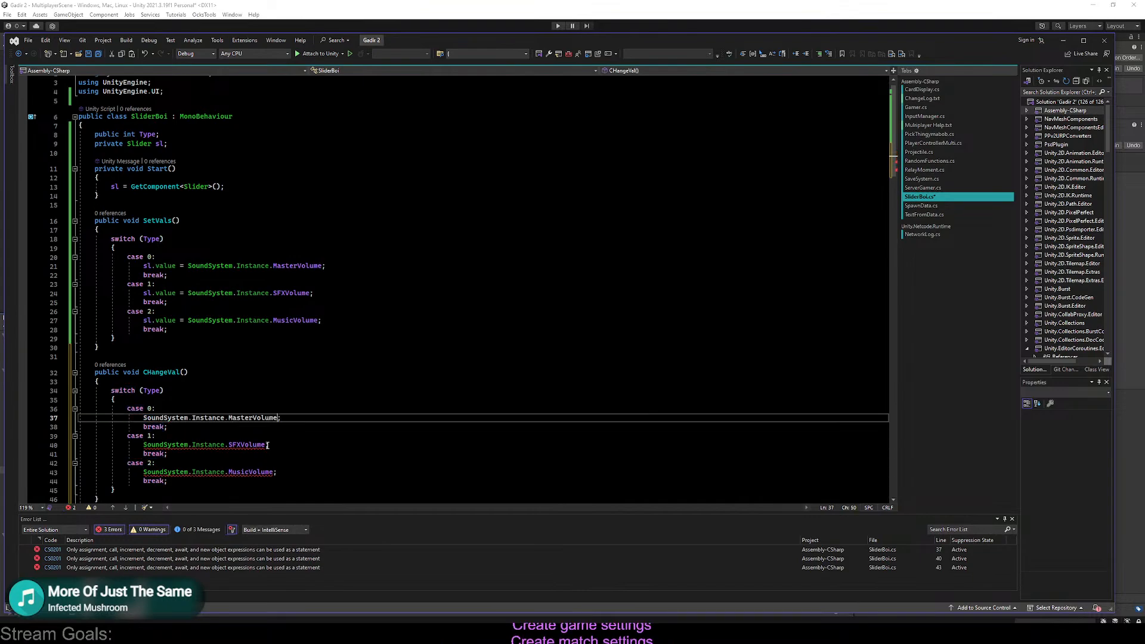
pyautogui.keyDown('ctrl'); pyautogui.keyDown('alt'); pyautogui.click(267, 447); pyautogui.keyUp('alt'); pyautogui.keyUp('ctrl')
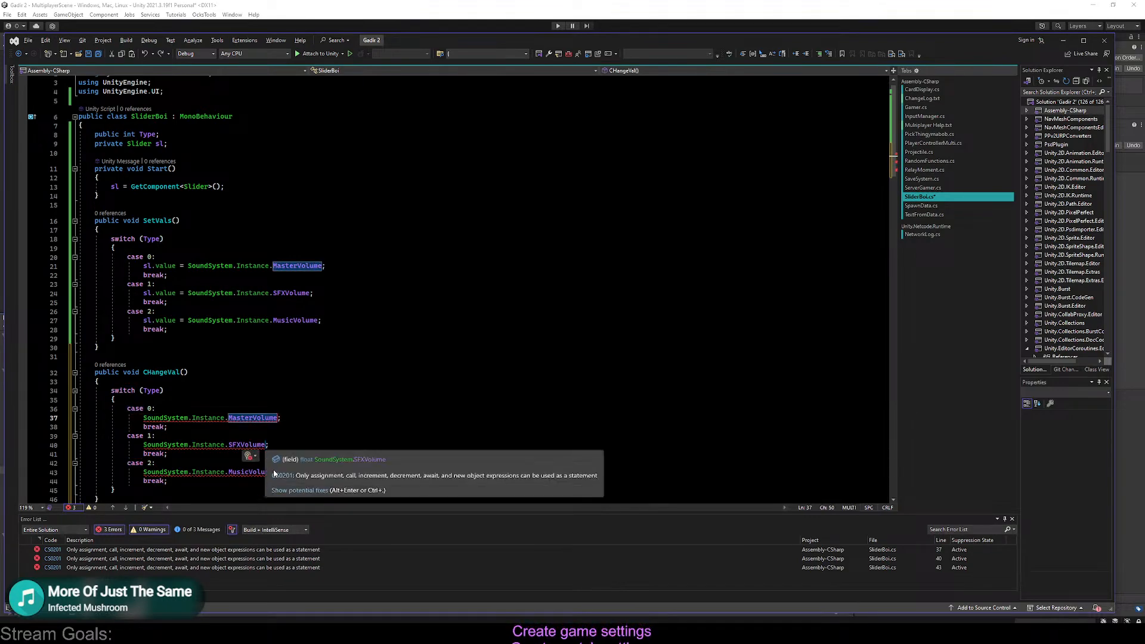
pyautogui.keyDown('ctrl'); pyautogui.keyDown('alt'); pyautogui.click(271, 475); pyautogui.keyUp('alt'); pyautogui.keyUp('ctrl')
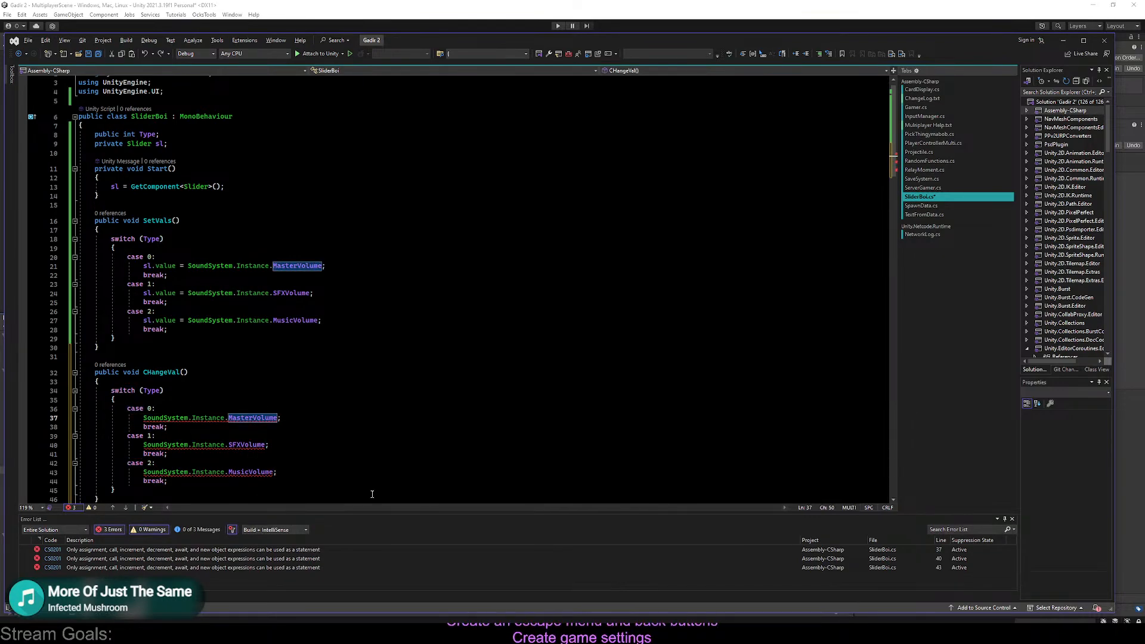
pyautogui.write('= sl.value')
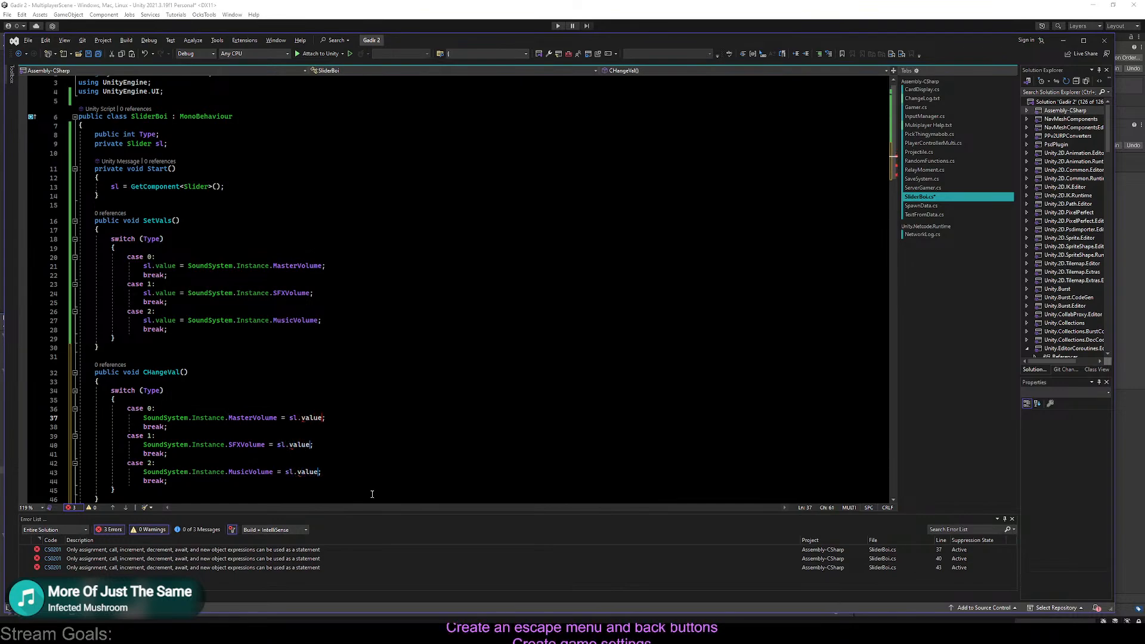
pyautogui.press('Escape')
pyautogui.press('Up')
pyautogui.press('Up')
pyautogui.press('Up')
pyautogui.click(354, 447)
pyautogui.scroll(-3, 355, 450)
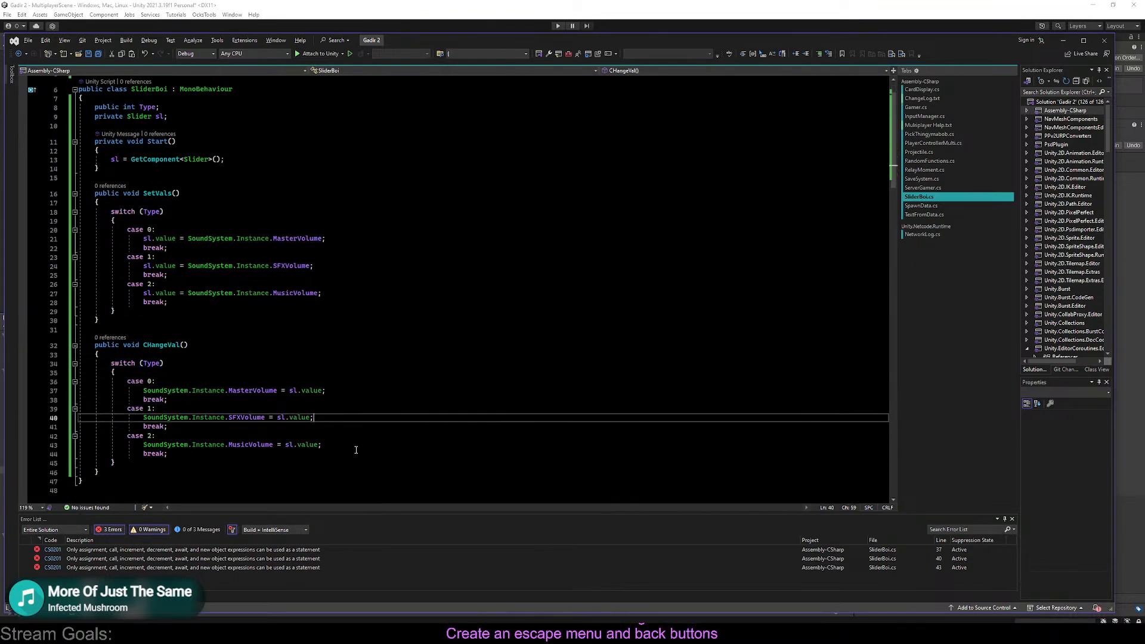
pyautogui.click(325, 437)
pyautogui.click(325, 402)
pyautogui.scroll(3, 325, 402)
pyautogui.click(325, 398)
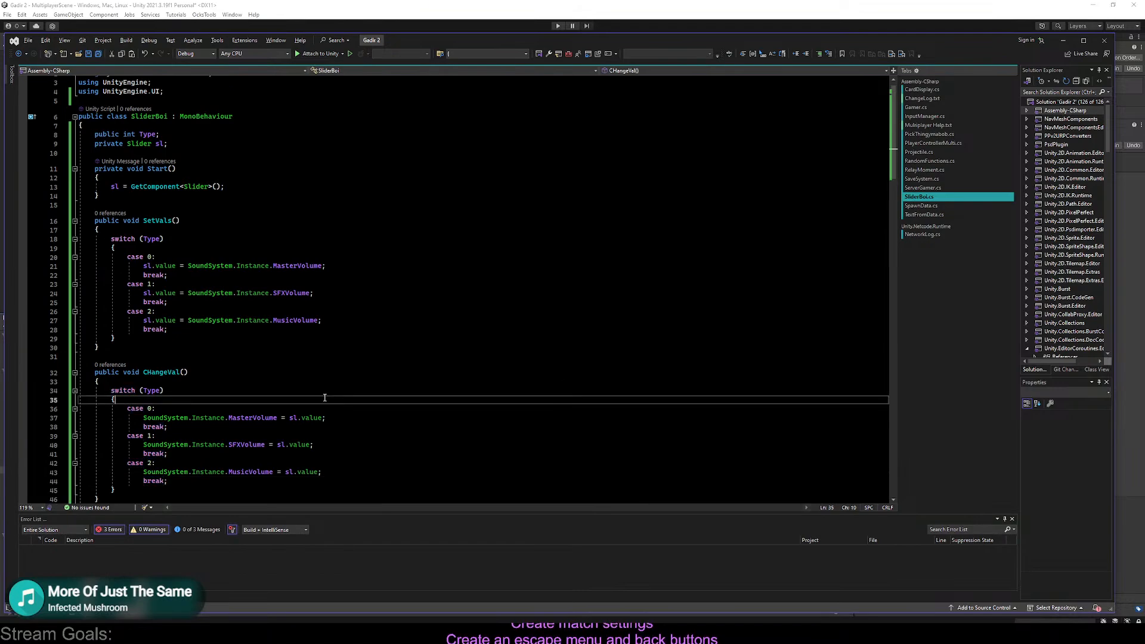
pyautogui.click(214, 377)
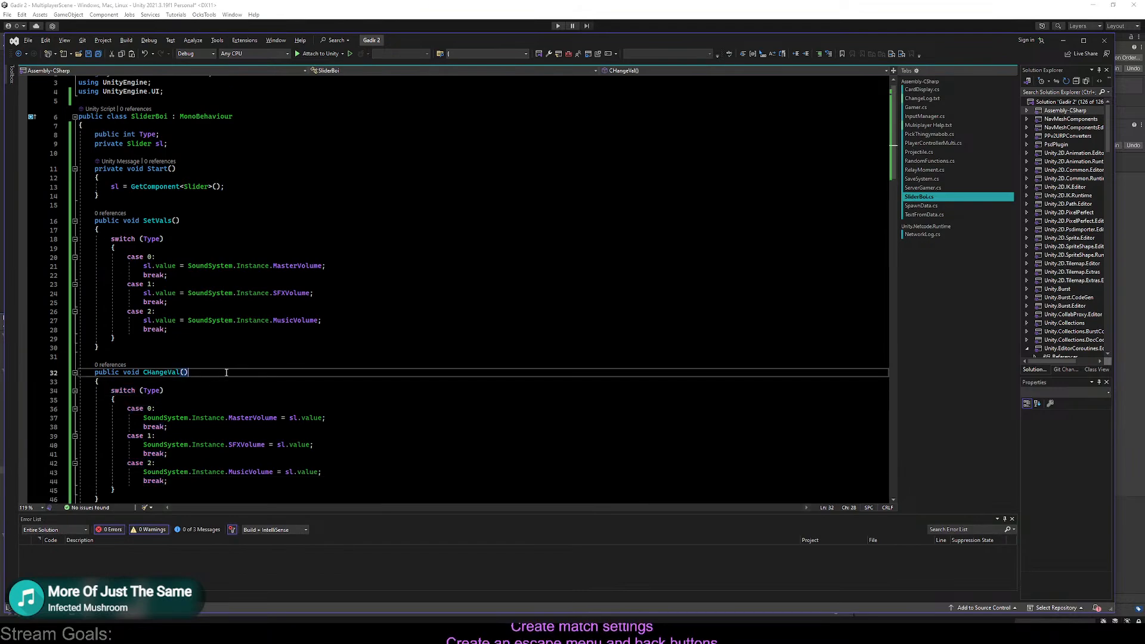
# Open Gamer.cs, search for ToEnd and go to that method's definition
pyautogui.click(943, 109)
pyautogui.click(601, 205)
pyautogui.hotkey('ctrl', 'f')
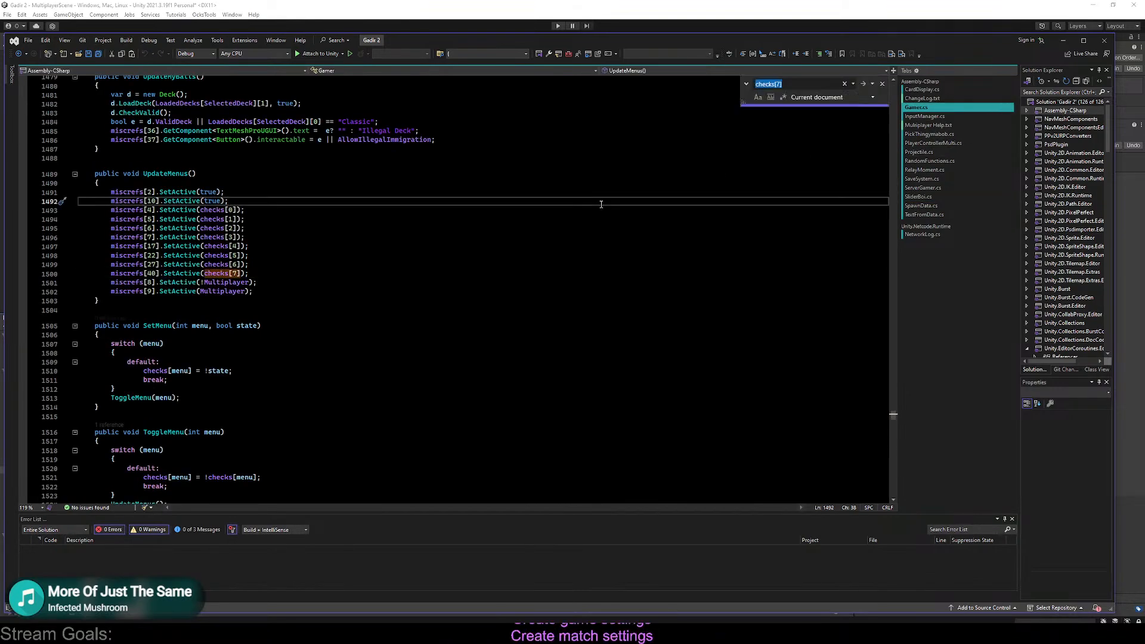
pyautogui.write('ToEnd')
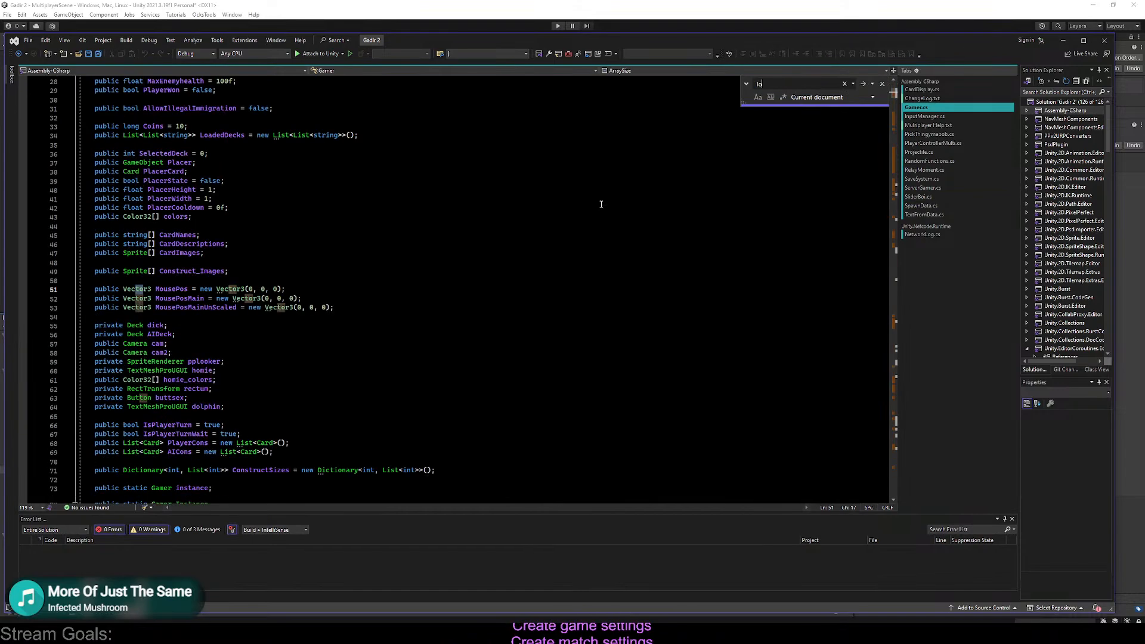
pyautogui.press('Escape')
pyautogui.click(348, 220)
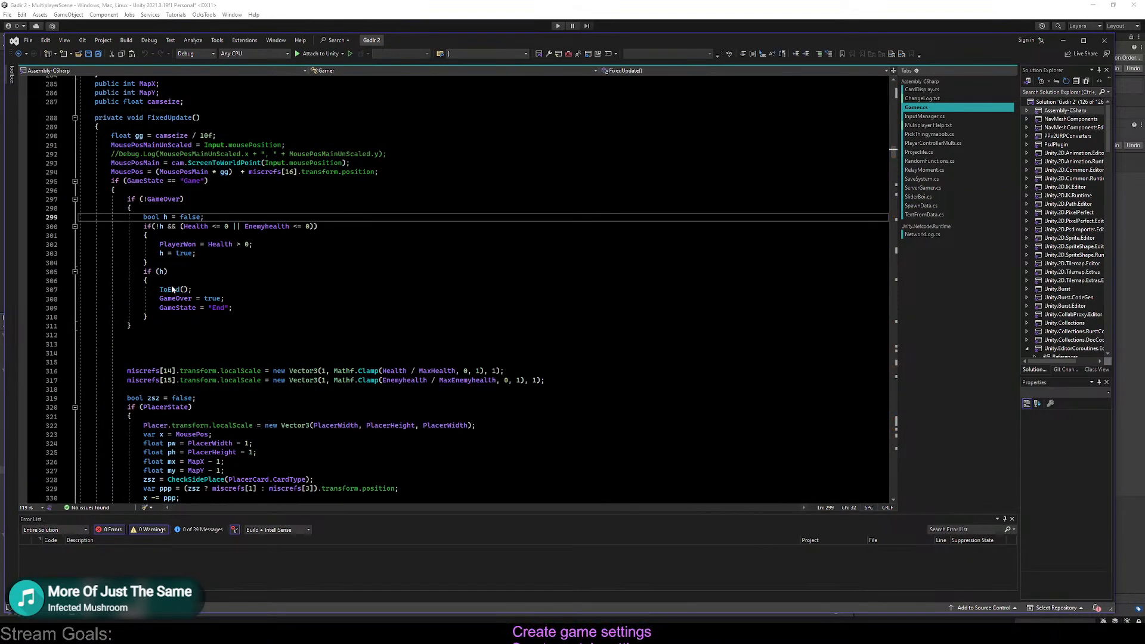
pyautogui.keyDown('ctrl'); pyautogui.click(171, 289); pyautogui.keyUp('ctrl')
pyautogui.click(258, 277)
pyautogui.scroll(-2, 238, 298)
pyautogui.click(156, 367)
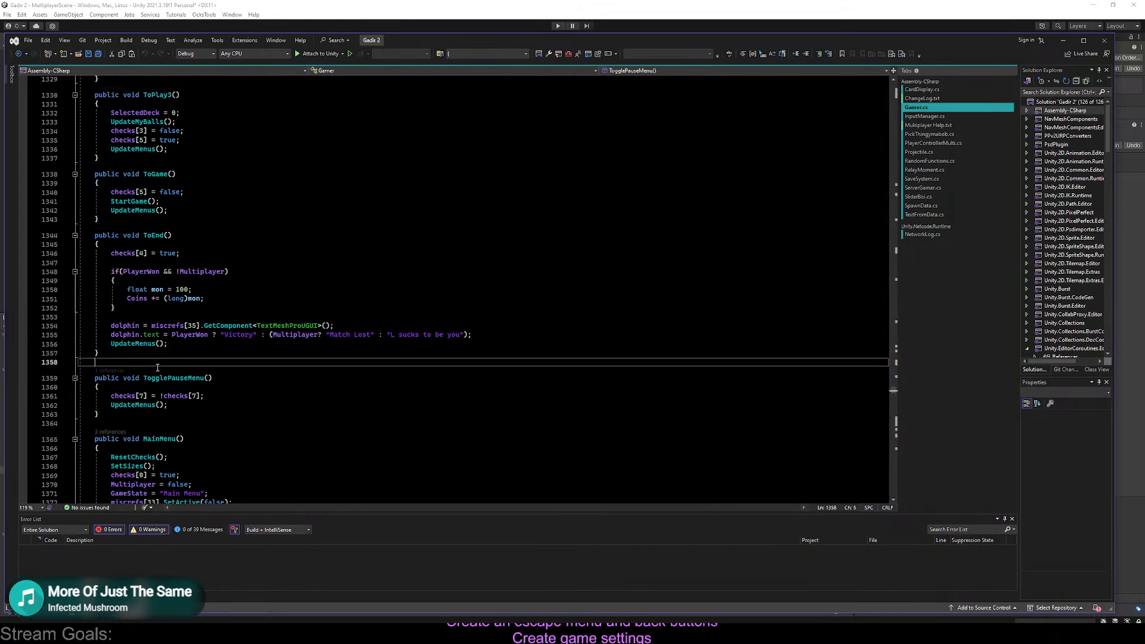
# Duplicate the TogglePauseMenu method directly below itself in Gamer.cs
pyautogui.moveTo(103, 414); pyautogui.dragTo(159, 372)
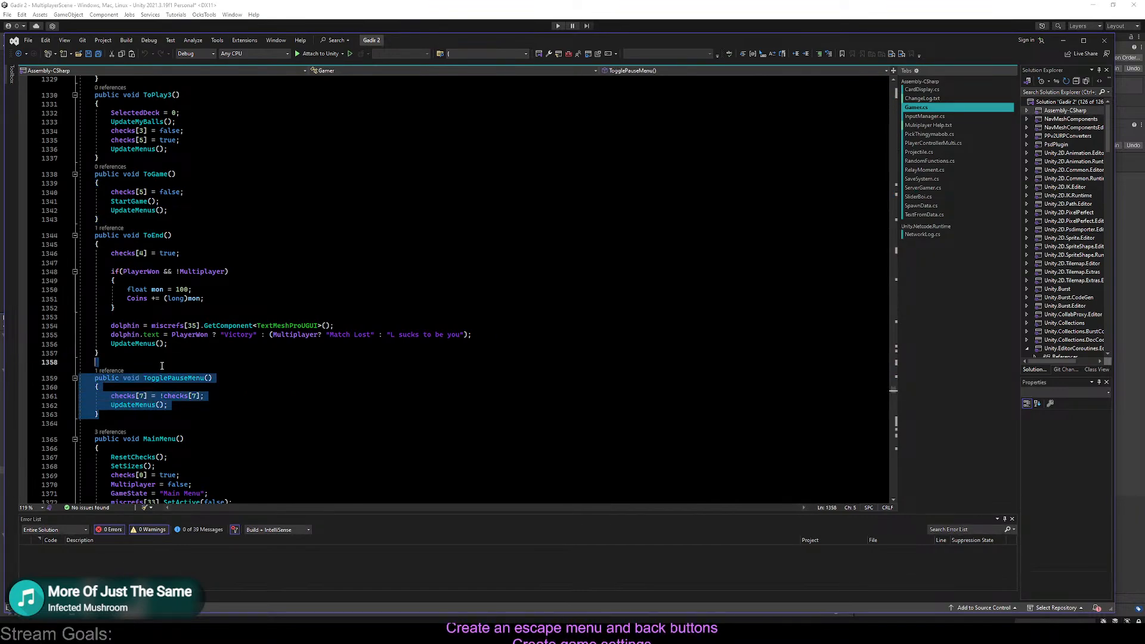
pyautogui.click(156, 364)
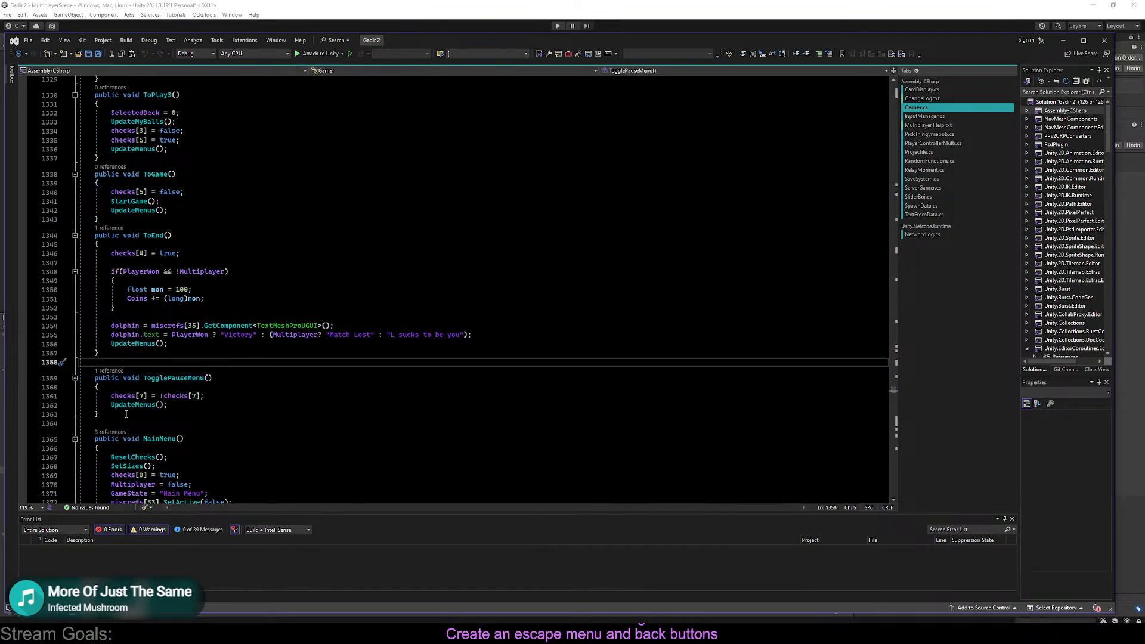
pyautogui.moveTo(127, 414); pyautogui.dragTo(143, 363)
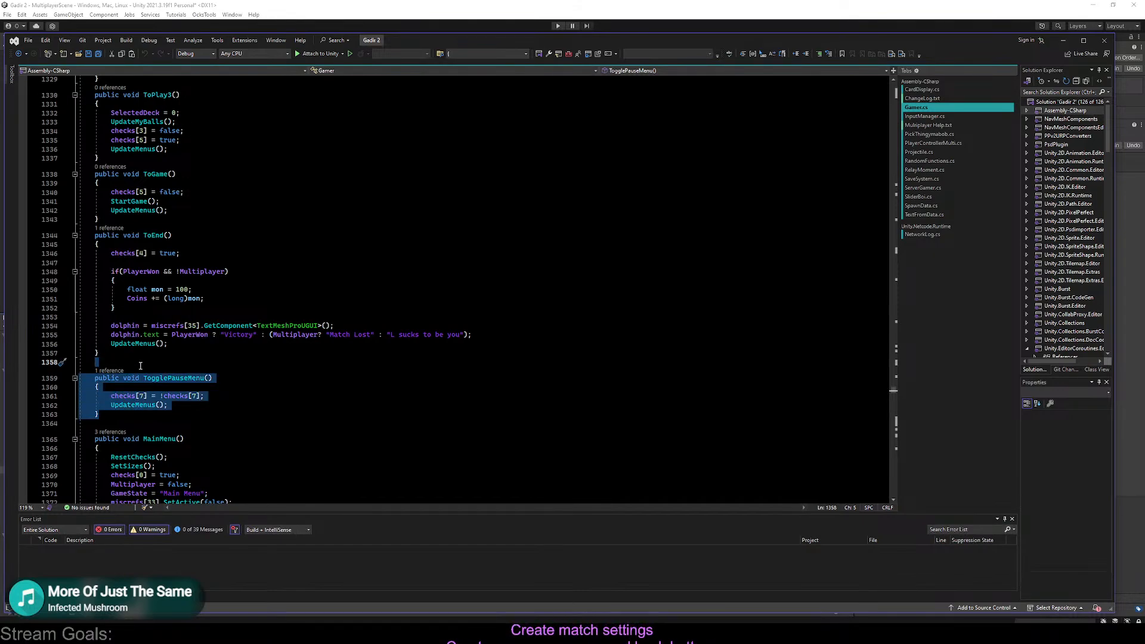
pyautogui.hotkey('ctrl', 'c')
pyautogui.click(192, 423)
pyautogui.hotkey('ctrl', 'v')
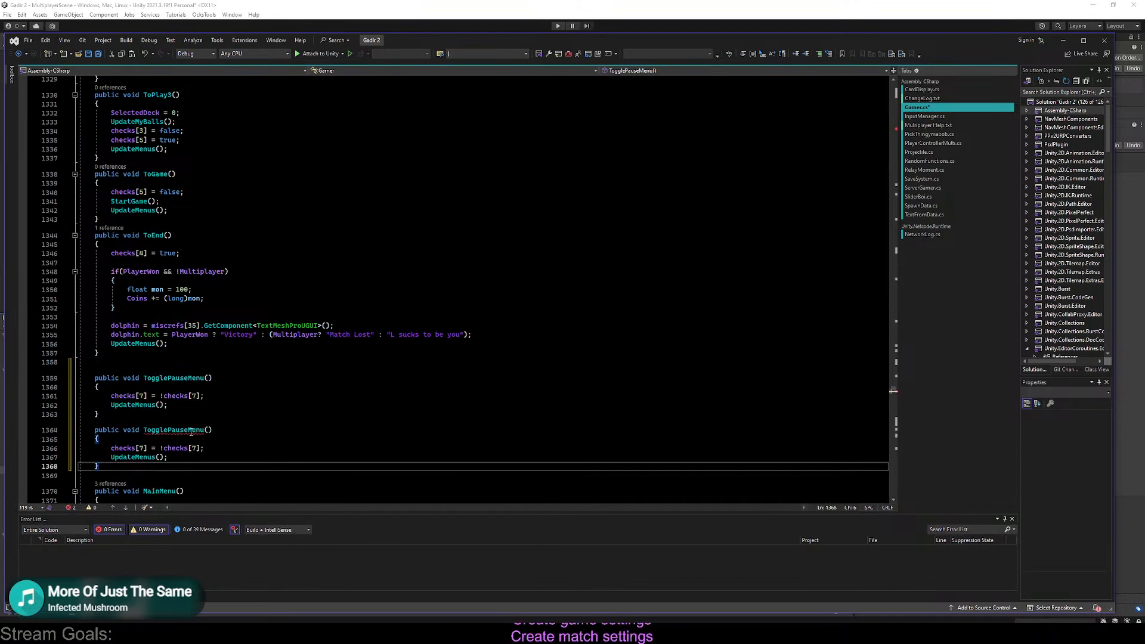
# Rename the duplicated TogglePauseMenu method to ToggleSettingsMenu
pyautogui.click(191, 432)
pyautogui.press('BackSpace')
pyautogui.press('BackSpace')
pyautogui.press('BackSpace')
pyautogui.press('BackSpace')
pyautogui.press('BackSpace')
pyautogui.write('S')
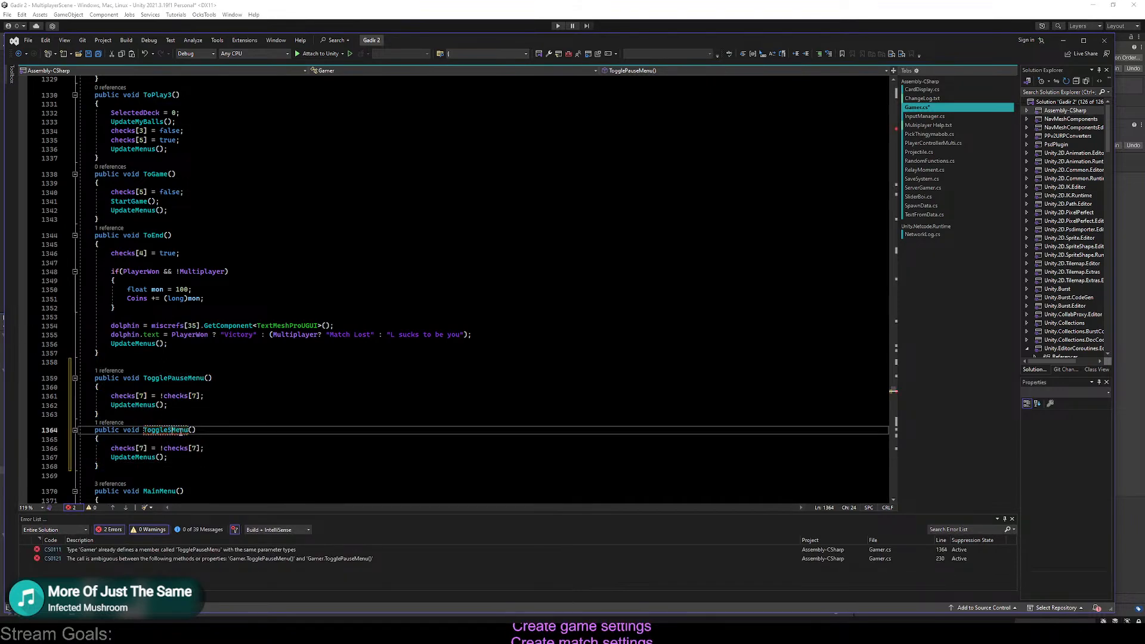
pyautogui.write('ettings')
pyautogui.press('Down')
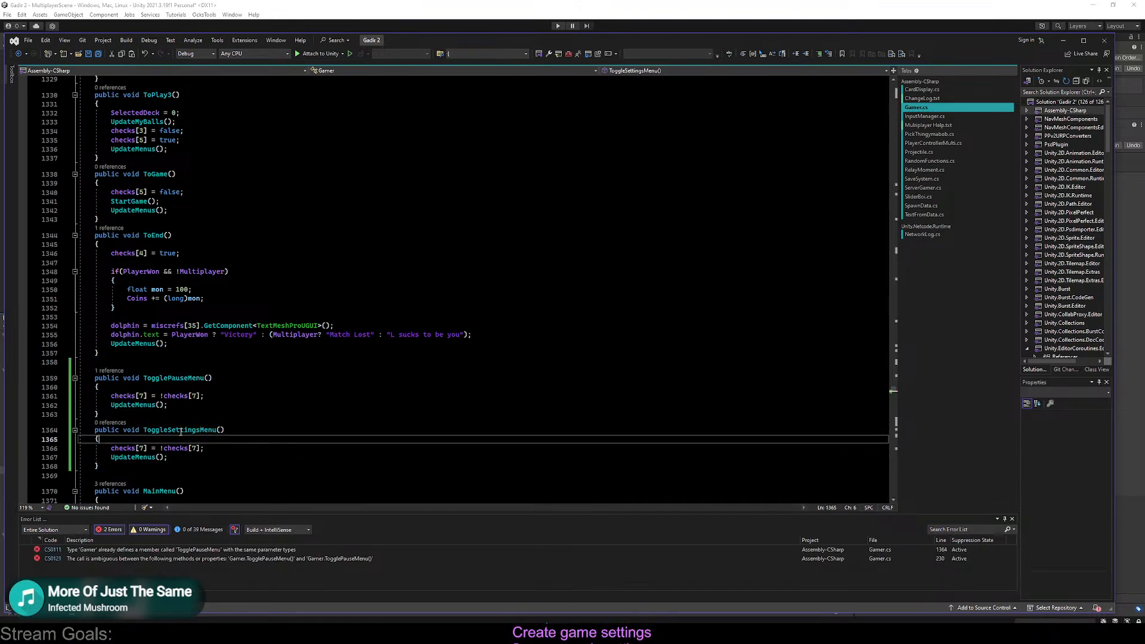
pyautogui.press('Down')
pyautogui.press('Down')
pyautogui.press('Up')
pyautogui.press('Up')
pyautogui.press('Up')
pyautogui.press('Down')
pyautogui.press('Down')
pyautogui.press('Down')
pyautogui.press('Up')
pyautogui.press('Up')
pyautogui.press('Up')
pyautogui.press('Down')
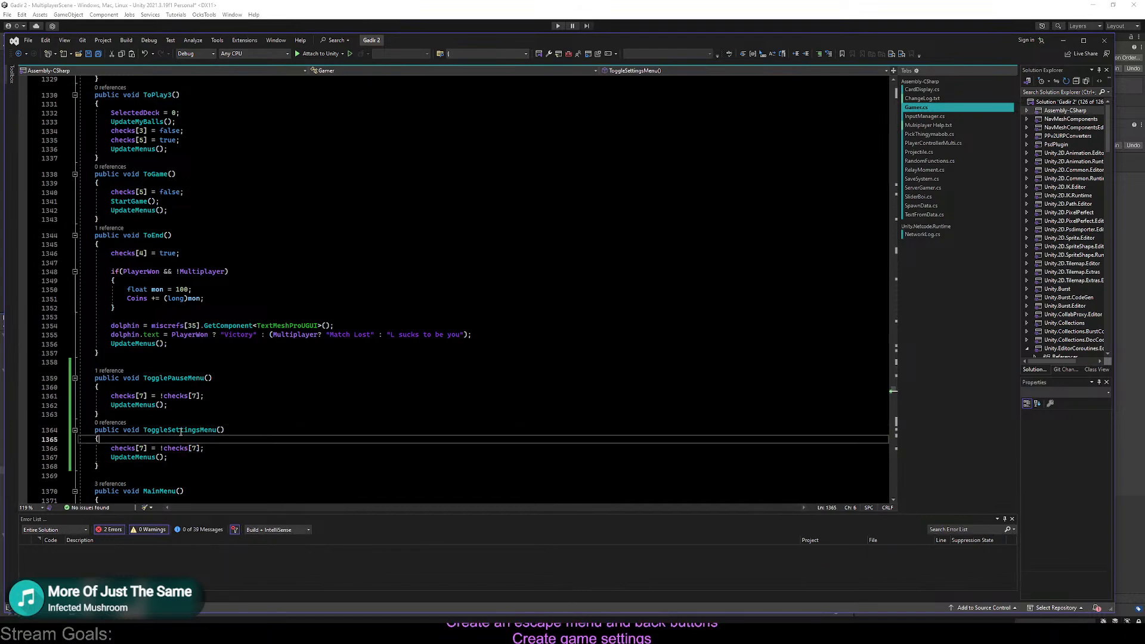
# Change both checks indices in ToggleSettingsMenu to 8 and save the script
pyautogui.press('Down')
pyautogui.press('Down')
pyautogui.press('Up')
pyautogui.press('Left')
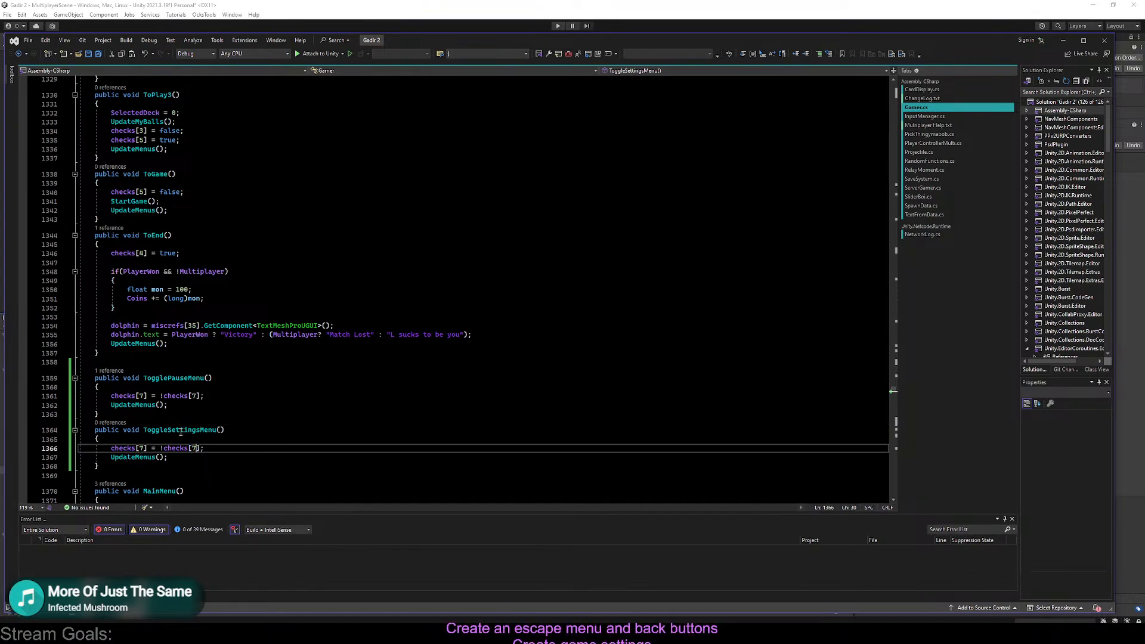
pyautogui.press('Left')
pyautogui.press('Left')
pyautogui.press('Left')
pyautogui.press('Left')
pyautogui.press('Left')
pyautogui.press('Left')
pyautogui.press('Left')
pyautogui.press('Left')
pyautogui.press('Left')
pyautogui.press('Left')
pyautogui.press('Left')
pyautogui.press('Left')
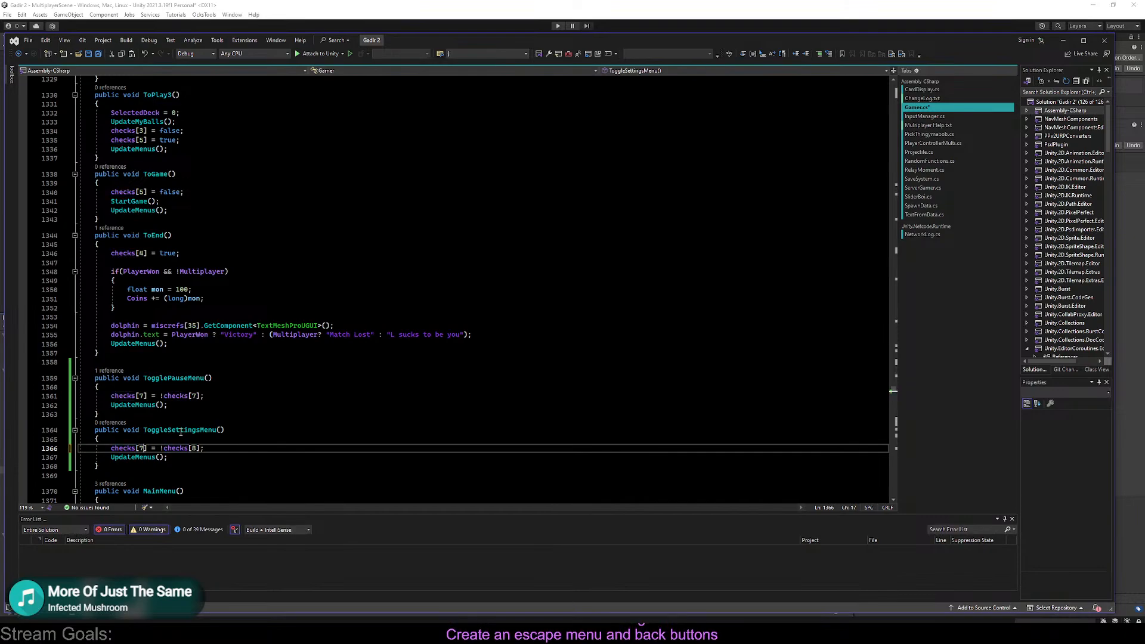
pyautogui.press('Down')
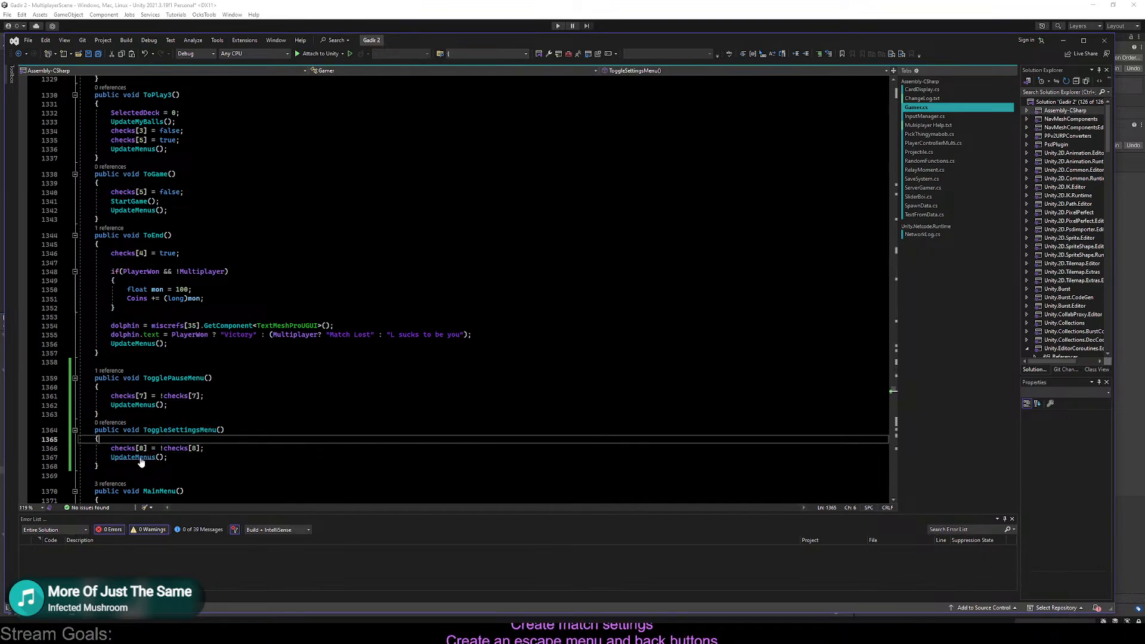
# In the UpdateMenus method, add the line miscrefs[41].SetActive(checks[8]); below the miscrefs[40] line and save the script
pyautogui.press('F12')
pyautogui.click(304, 408)
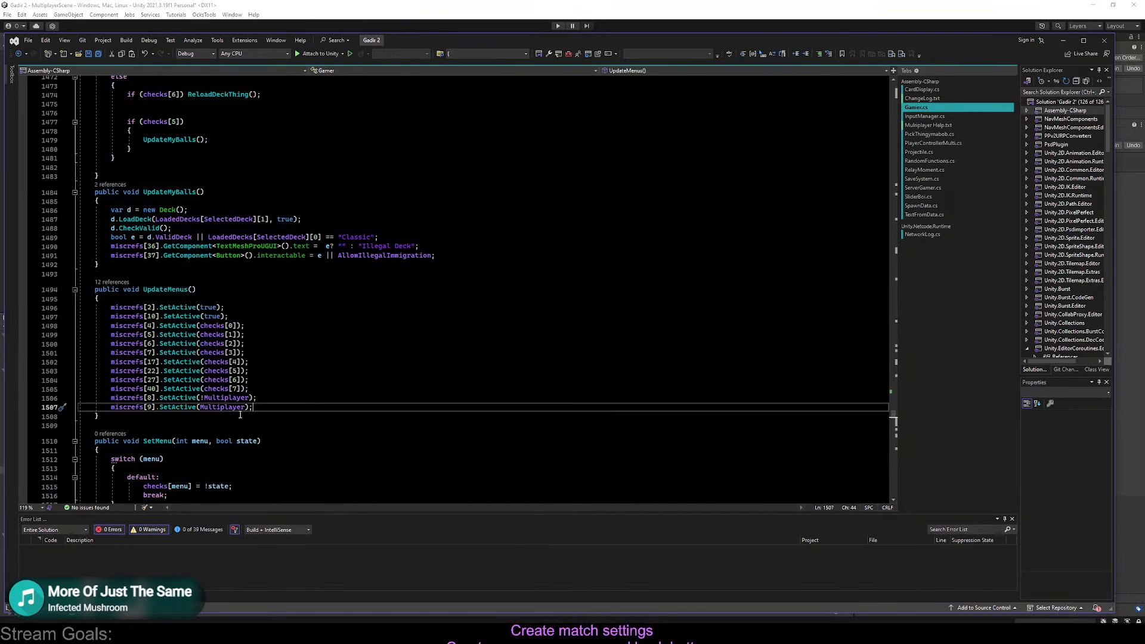
pyautogui.click(265, 385)
pyautogui.hotkey('ctrl', 'd')
pyautogui.click(234, 397)
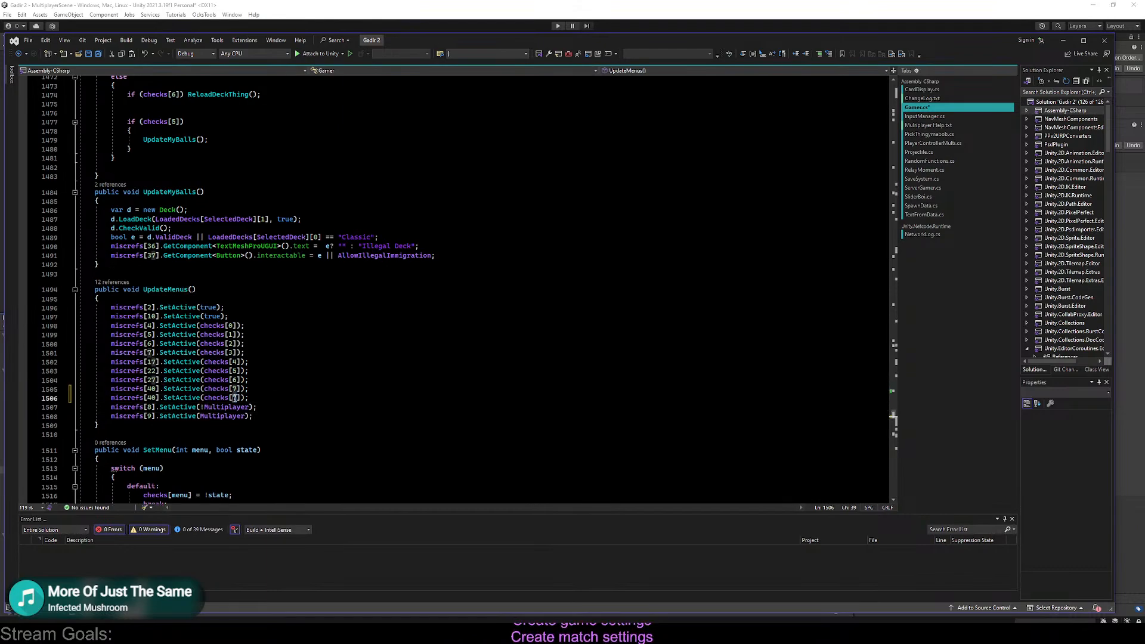
pyautogui.write('8')
pyautogui.moveTo(155, 398); pyautogui.dragTo(152, 398)
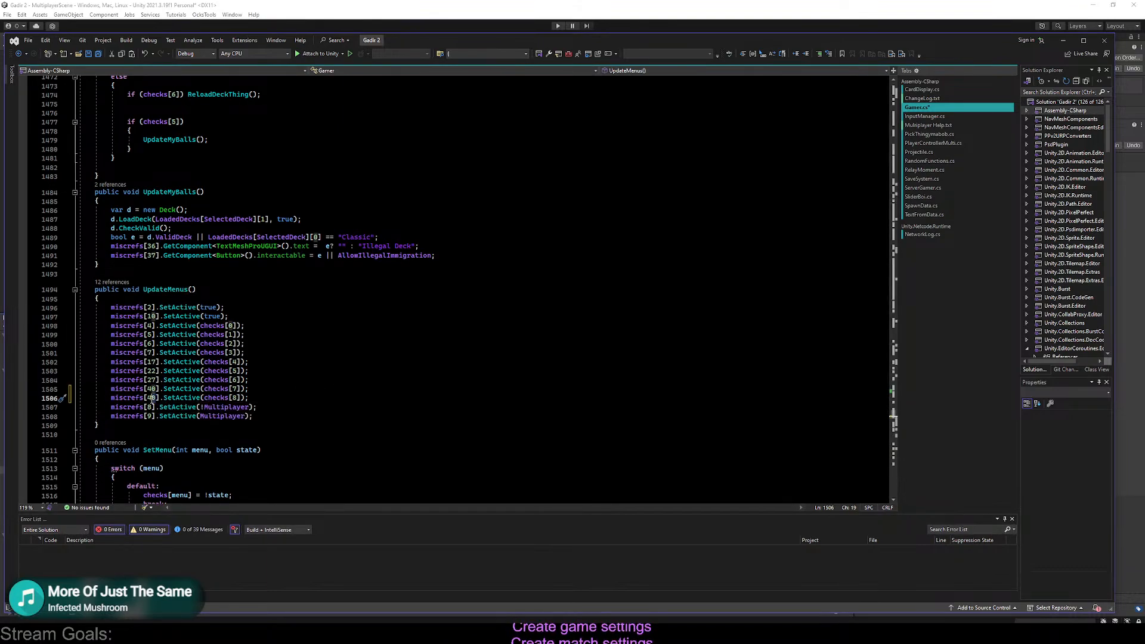
pyautogui.write('1')
pyautogui.click(269, 383)
# Switch to Unity, add Element 41 to NetworkManager's Miscrefs list and assign the Settings object to it
pyautogui.click(350, 7)
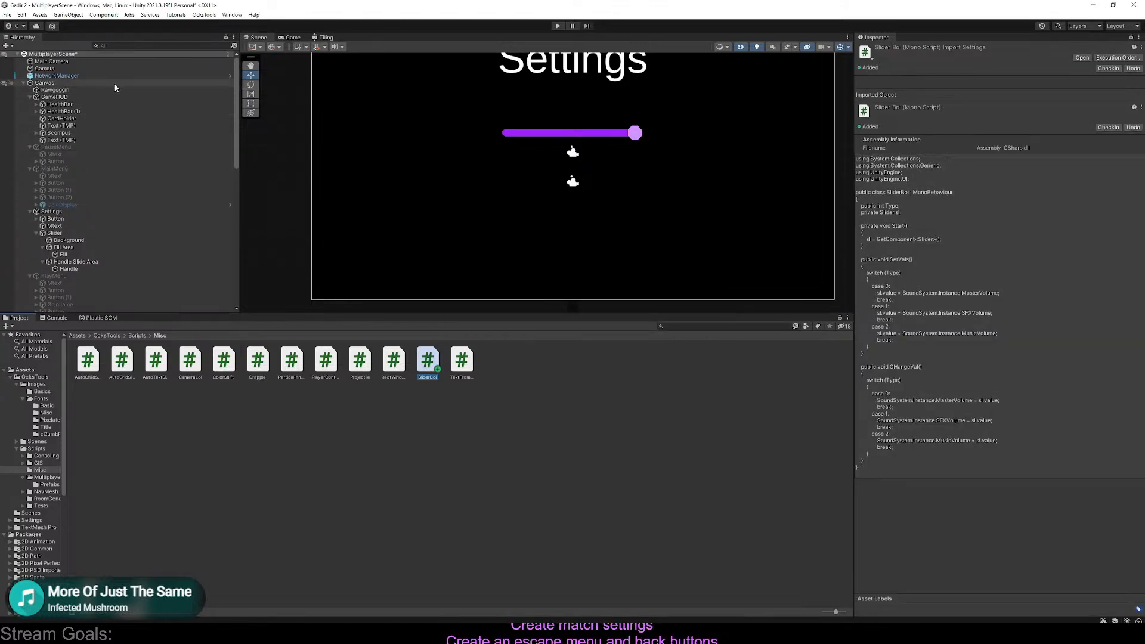
pyautogui.click(122, 77)
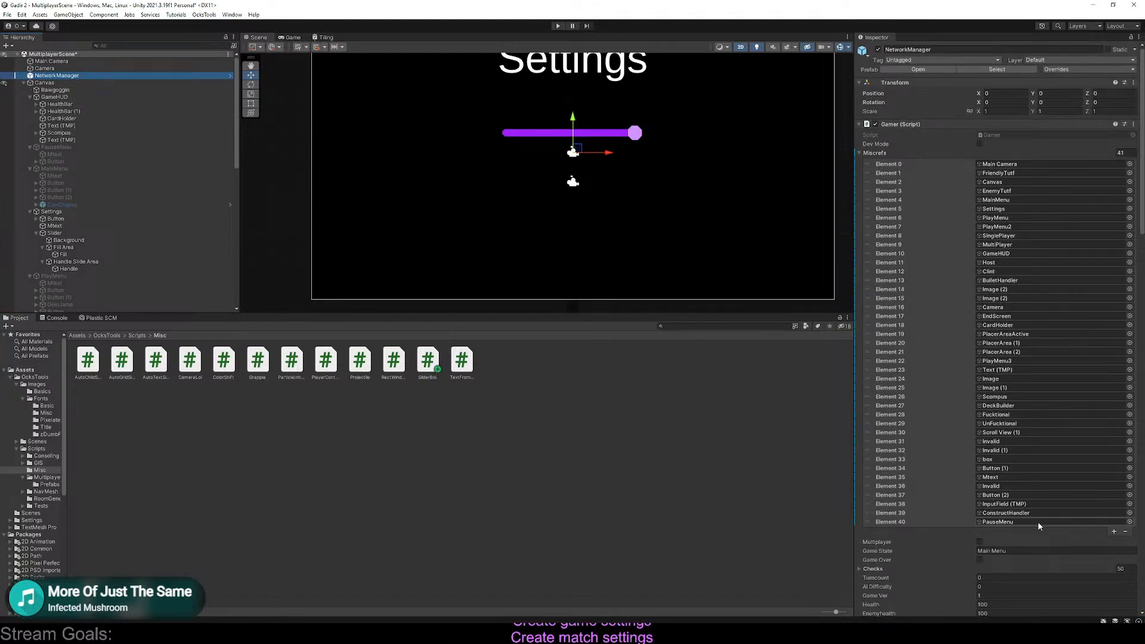
pyautogui.click(1113, 531)
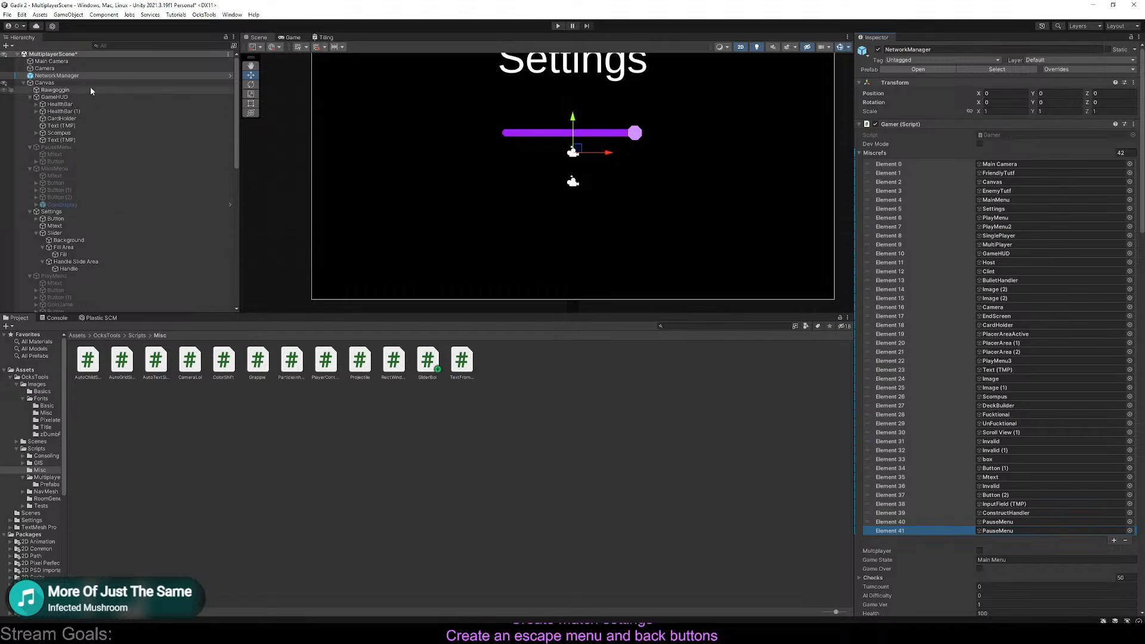
pyautogui.scroll(-2, 73, 172)
pyautogui.scroll(2, 84, 180)
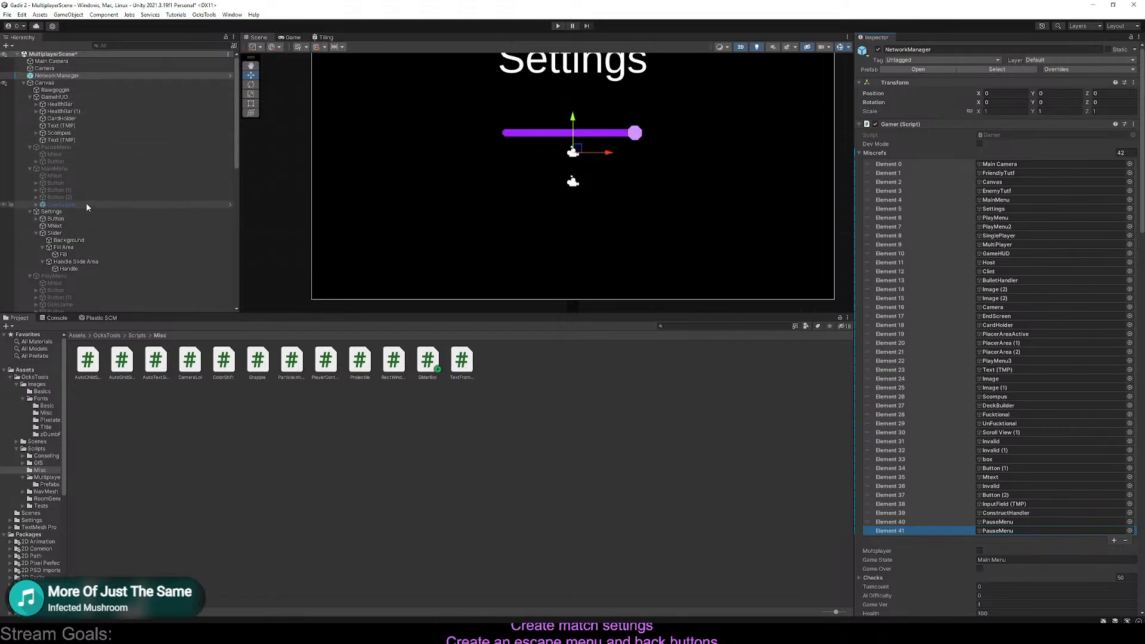
pyautogui.moveTo(51, 212); pyautogui.dragTo(1014, 531)
# Switch back to Visual Studio and search Gamer.cs for the close_menu key check
pyautogui.hotkey('alt', 'Tab')
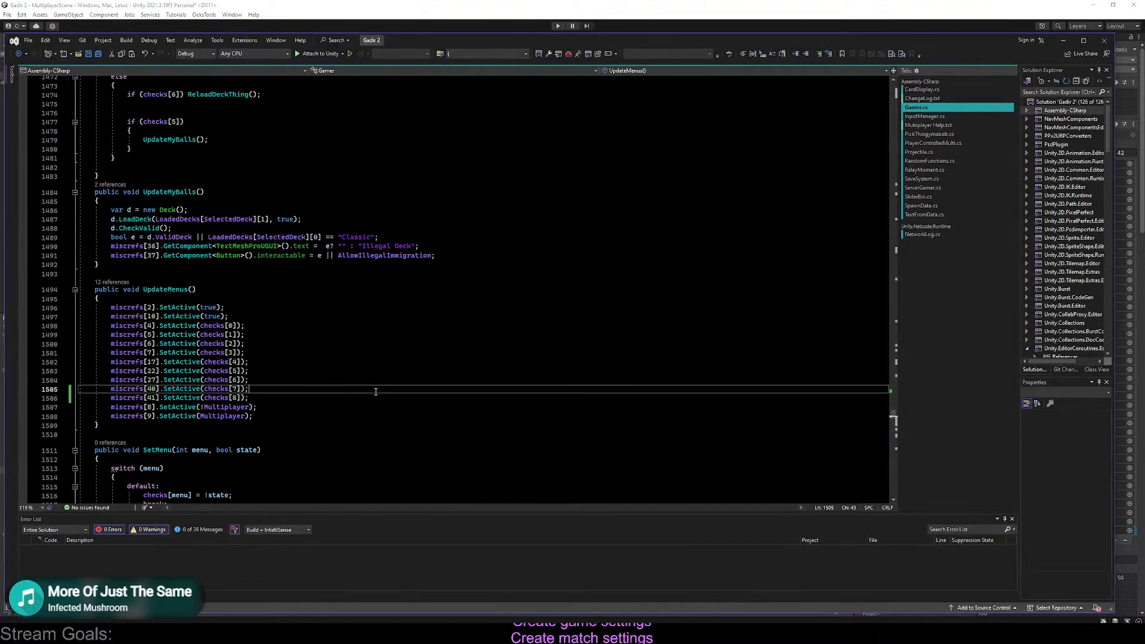
pyautogui.hotkey('ctrl', 'f')
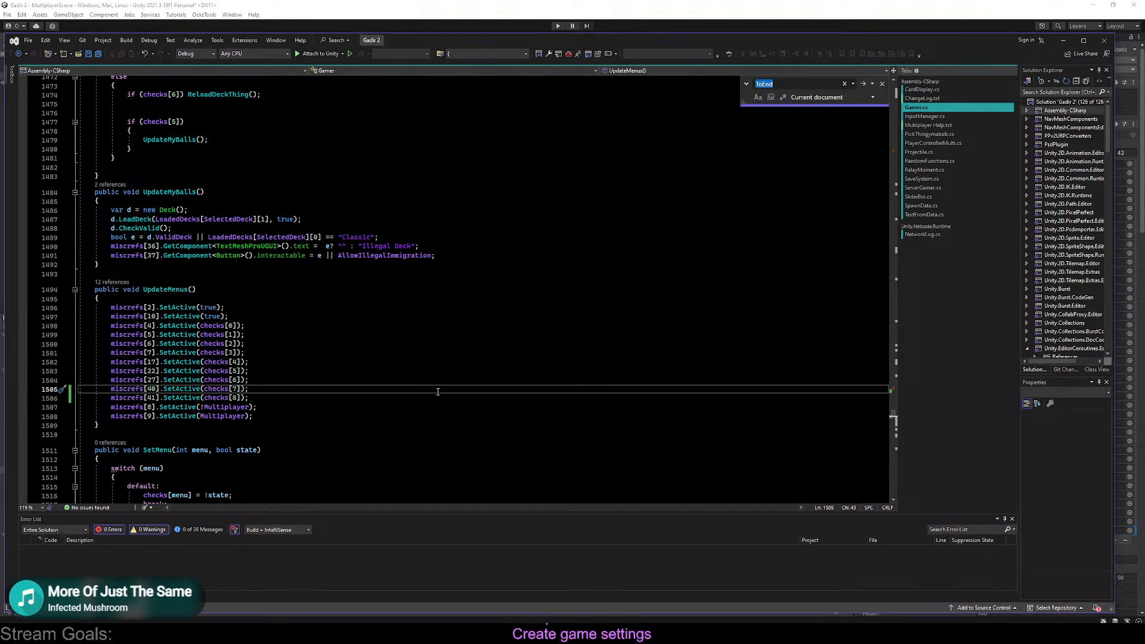
pyautogui.press('Escape')
pyautogui.hotkey('ctrl', 'f')
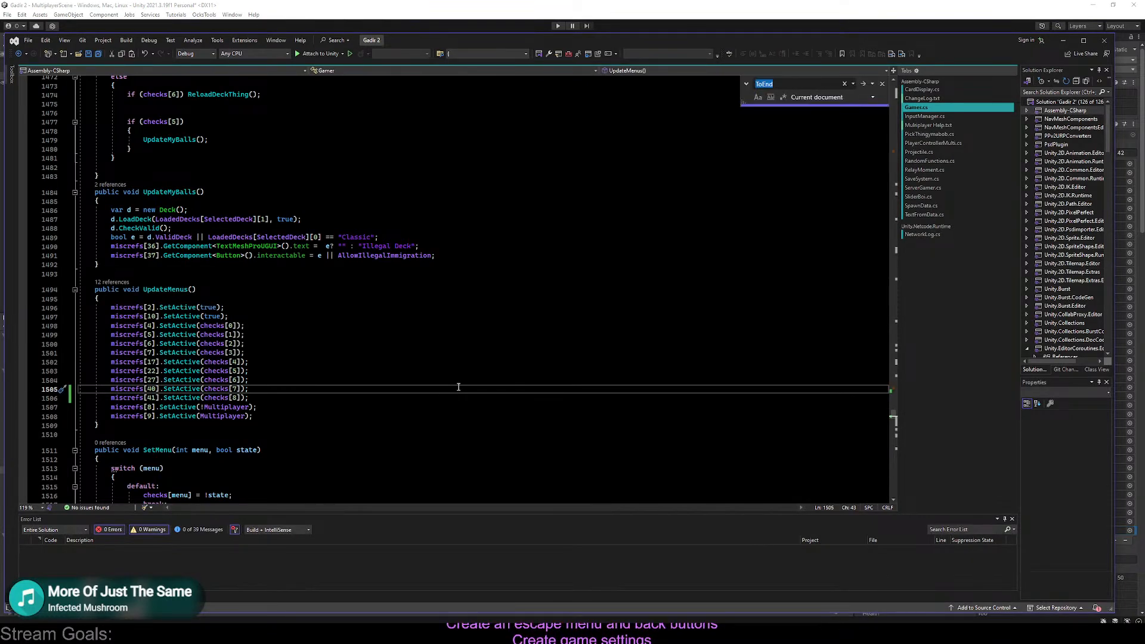
pyautogui.write('close_menu')
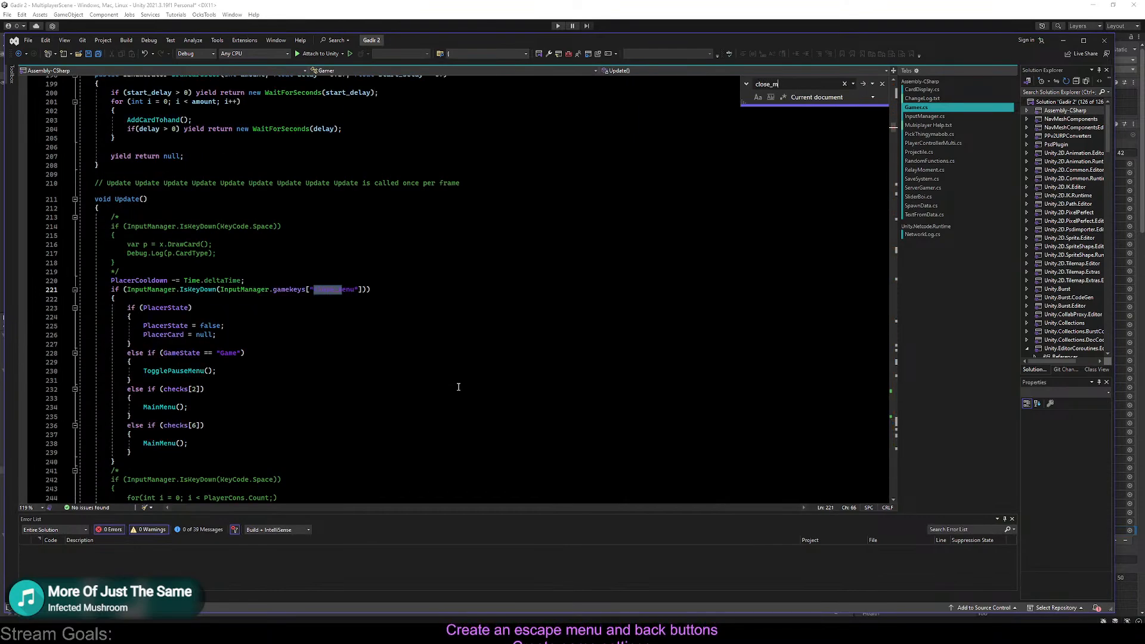
pyautogui.press('Escape')
# Duplicate the GameState == "Game" branch in Update and change the copy's compared state to "Main Menu"
pyautogui.click(454, 389)
pyautogui.moveTo(244, 380); pyautogui.dragTo(244, 348)
pyautogui.hotkey('ctrl', 'd')
pyautogui.doubleClick(228, 389)
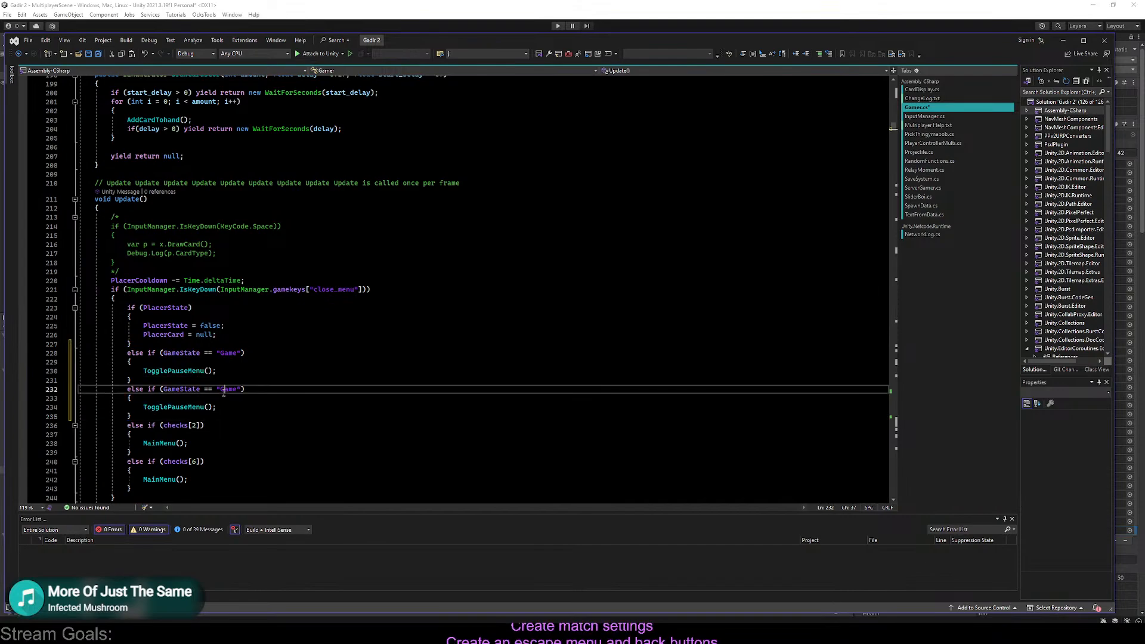
pyautogui.write('Main M')
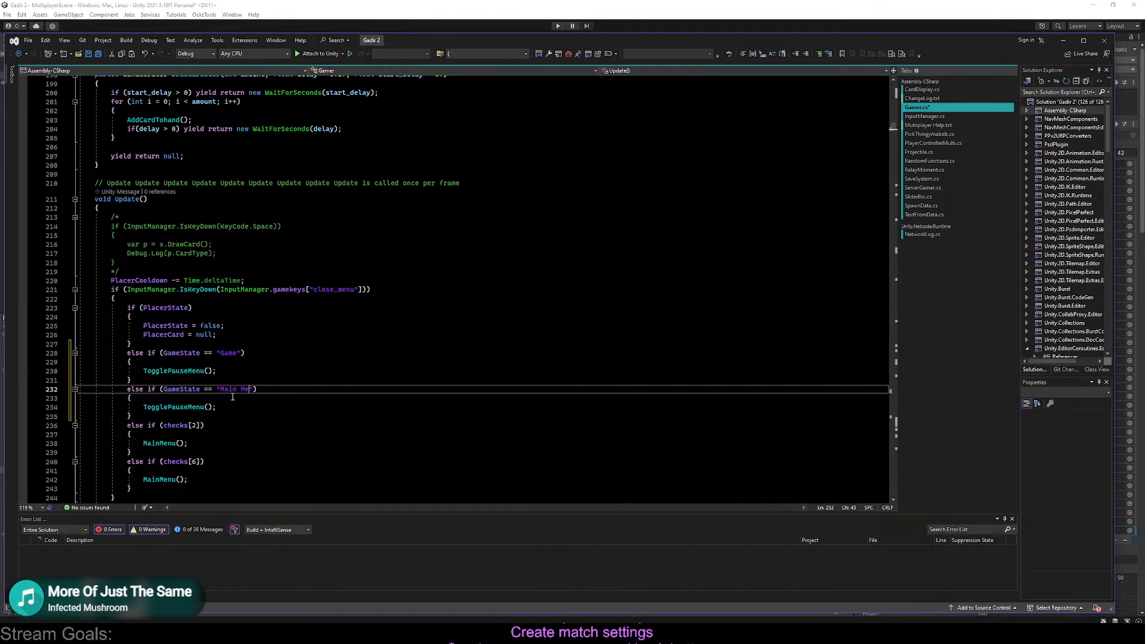
pyautogui.write('enu')
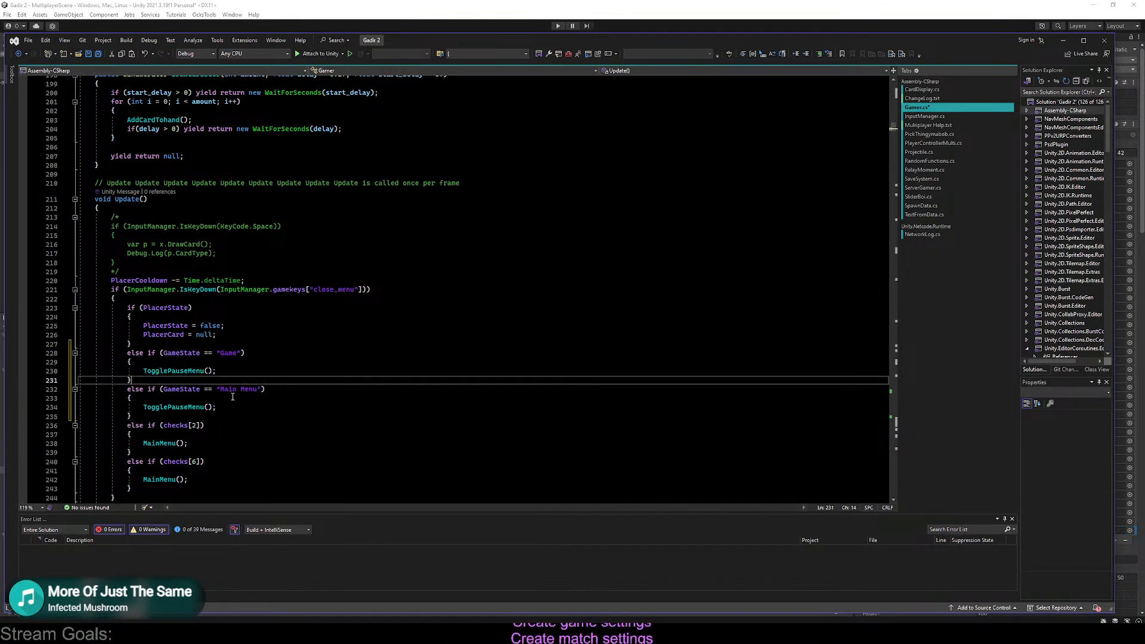
# Move the "Main Menu" else-if branch below the checks[6] branch
pyautogui.click(203, 398)
pyautogui.moveTo(180, 417); pyautogui.dragTo(179, 380)
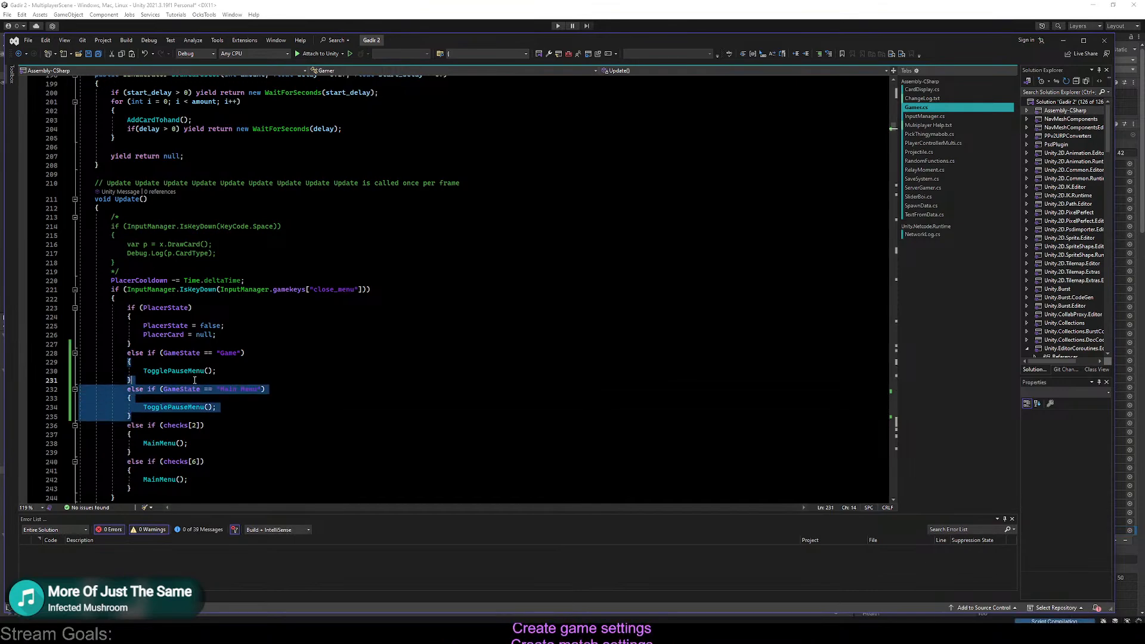
pyautogui.hotkey('ctrl', 'x')
pyautogui.click(205, 451)
pyautogui.hotkey('ctrl', 'v')
pyautogui.click(213, 448)
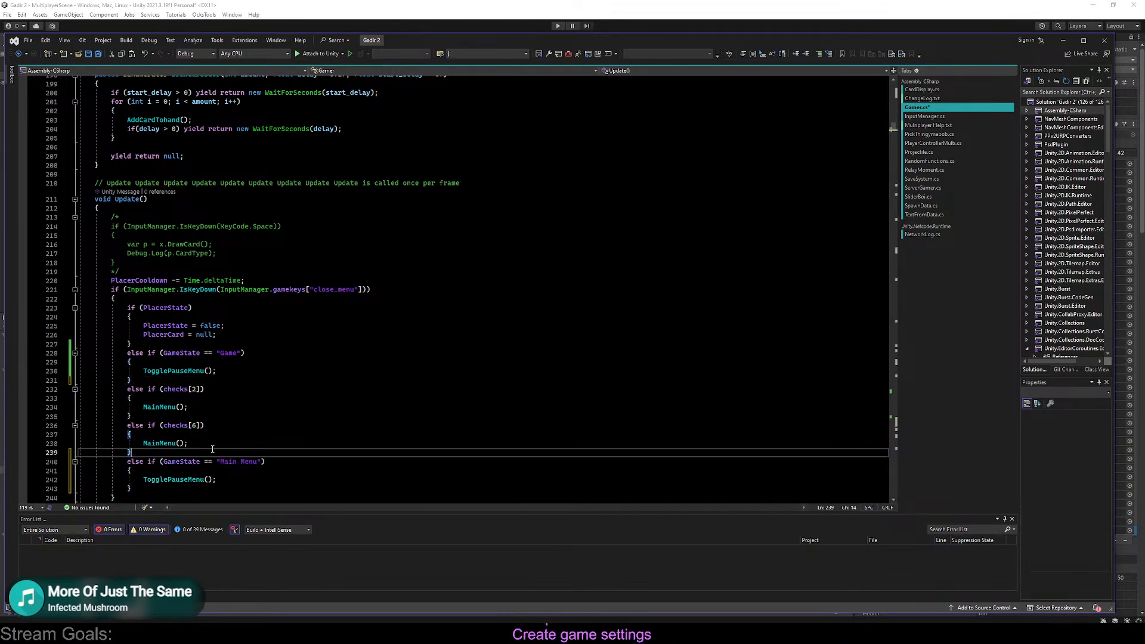
pyautogui.moveTo(211, 449); pyautogui.dragTo(162, 425)
pyautogui.click(177, 448)
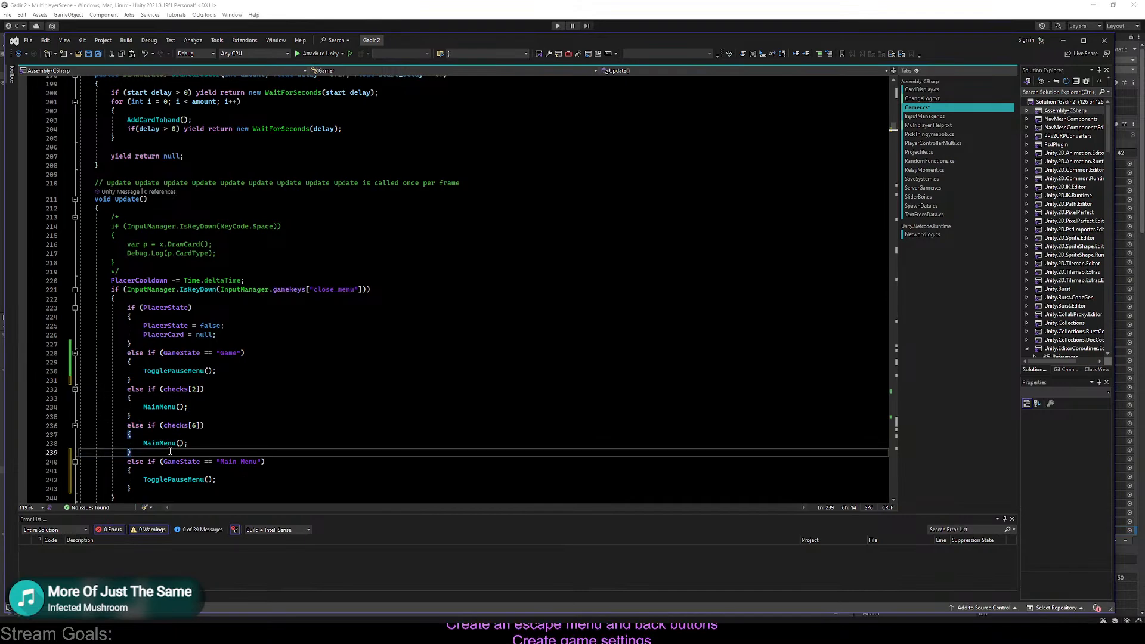
# Replace the TogglePauseMenu call in the "Main Menu" branch with ToggleSettingsMenu and save the script
pyautogui.click(168, 480)
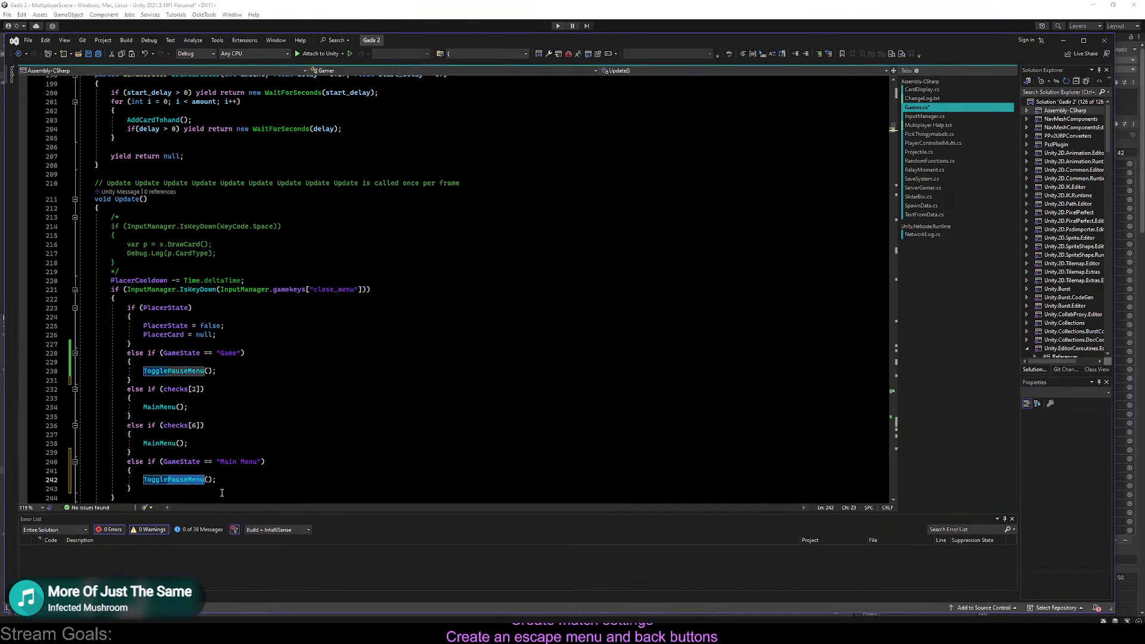
pyautogui.press('Delete')
pyautogui.press('Delete')
pyautogui.press('Delete')
pyautogui.press('Delete')
pyautogui.press('Delete')
pyautogui.press('Delete')
pyautogui.press('Delete')
pyautogui.press('Delete')
pyautogui.press('Delete')
pyautogui.press('BackSpace')
pyautogui.press('BackSpace')
pyautogui.press('BackSpace')
pyautogui.press('BackSpace')
pyautogui.press('BackSpace')
pyautogui.press('BackSpace')
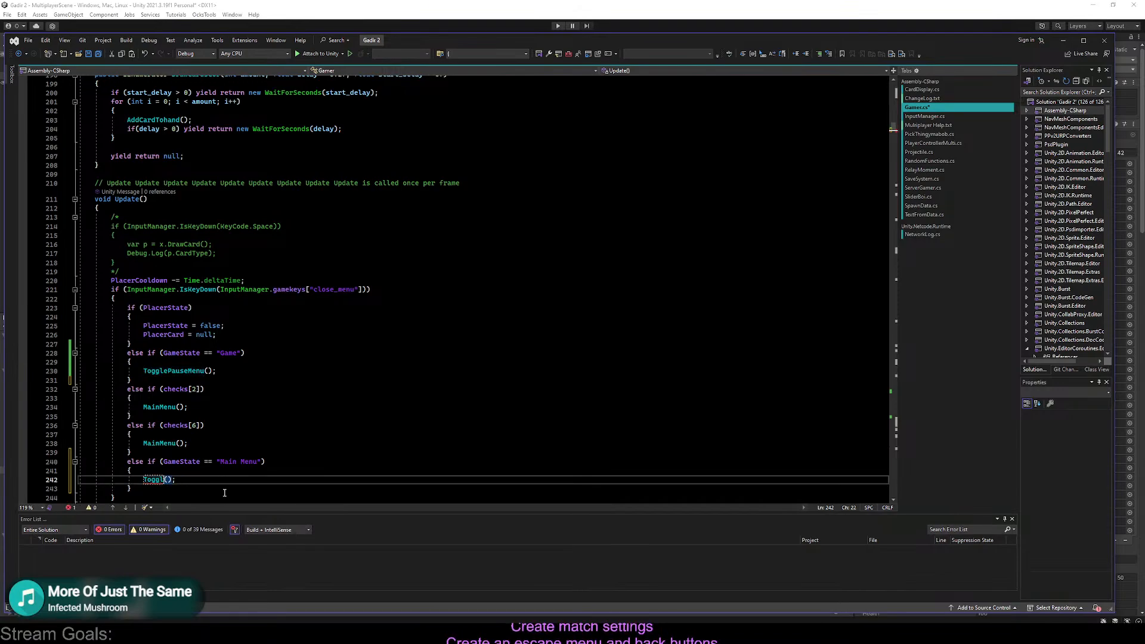
pyautogui.write('Togg')
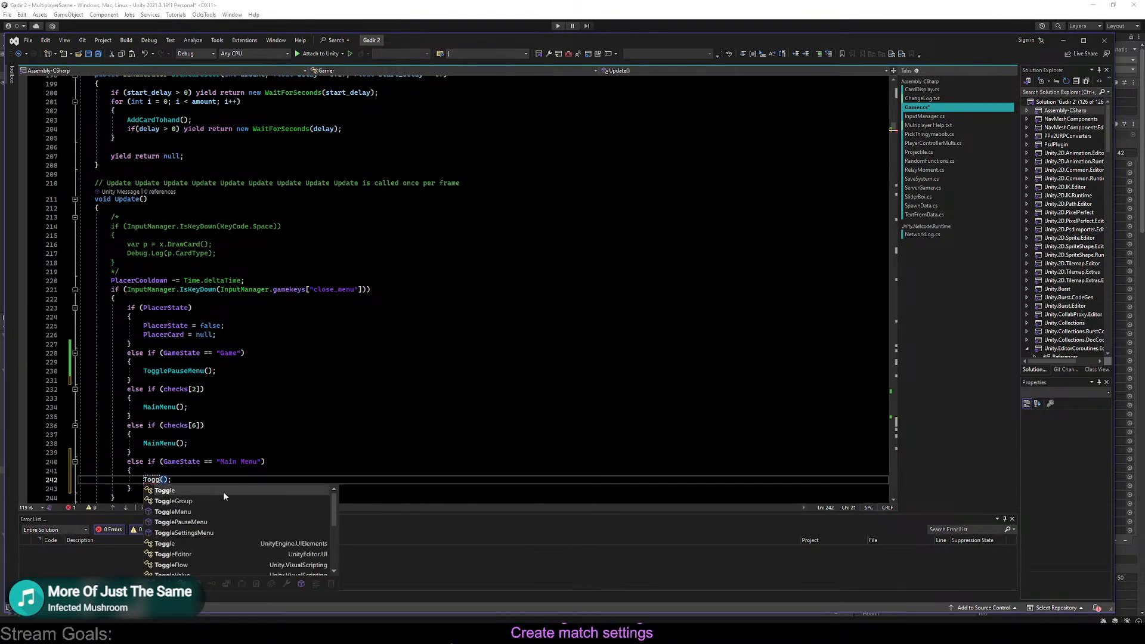
pyautogui.press('Down')
pyautogui.press('Down')
pyautogui.press('Down')
pyautogui.press('Down')
pyautogui.press('Return')
pyautogui.press('Up')
pyautogui.press('Up')
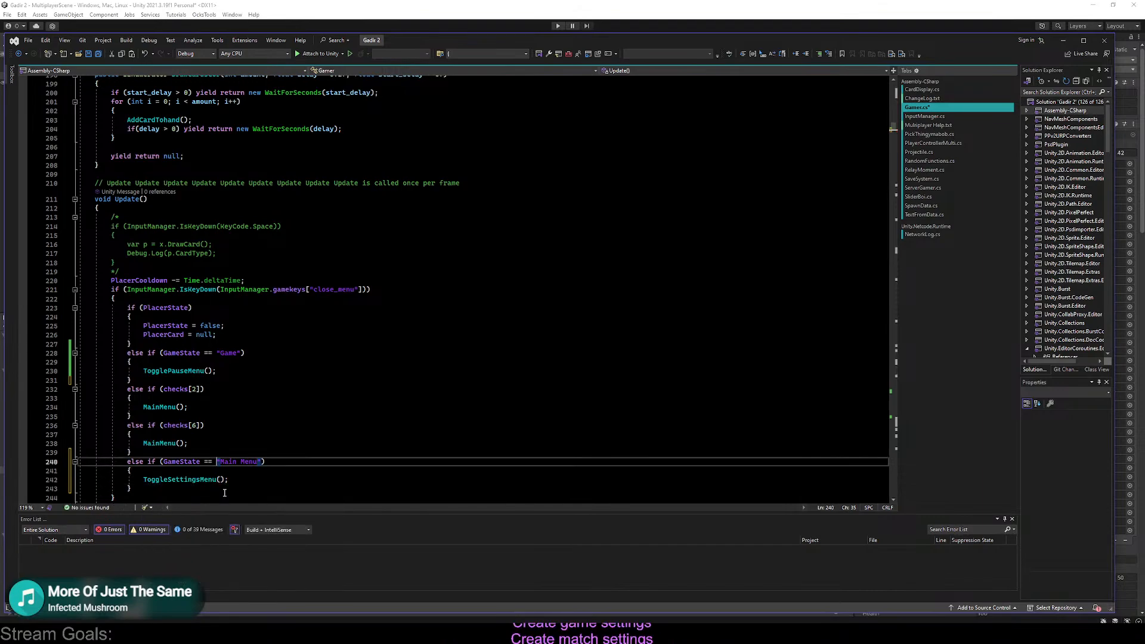
pyautogui.hotkey('ctrl', 's')
# Try to extend the "Main Menu" branch's condition with a negated checks test, && !checks[]
pyautogui.press('Down')
pyautogui.press('Down')
pyautogui.press('Down')
pyautogui.press('Up')
pyautogui.press('Up')
pyautogui.press('Up')
pyautogui.press('Up')
pyautogui.press('Up')
pyautogui.press('Up')
pyautogui.press('Up')
pyautogui.press('Up')
pyautogui.press('Up')
pyautogui.press('Up')
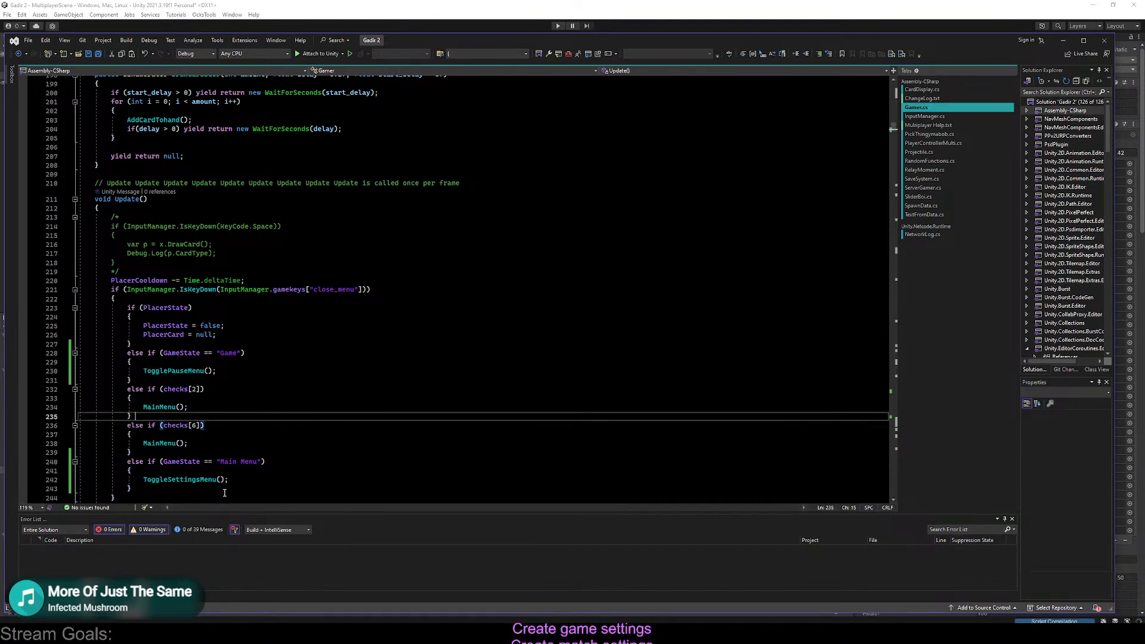
pyautogui.press('Down')
pyautogui.press('Down')
pyautogui.press('Down')
pyautogui.press('Down')
pyautogui.press('Down')
pyautogui.press('Down')
pyautogui.press('Down')
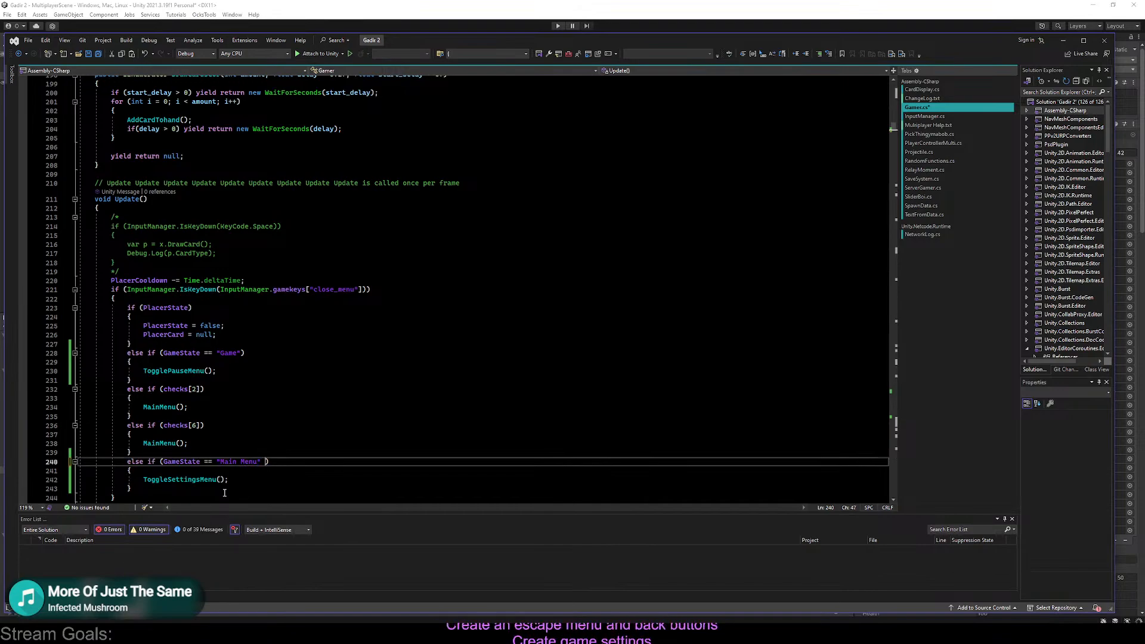
pyautogui.write('&& !')
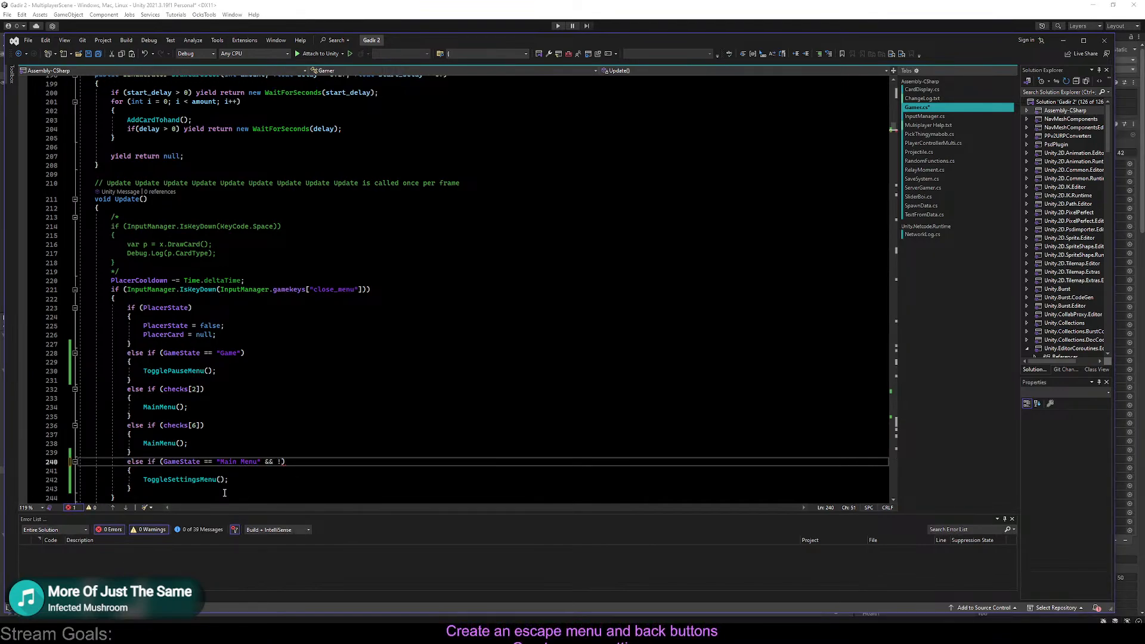
pyautogui.write('check')
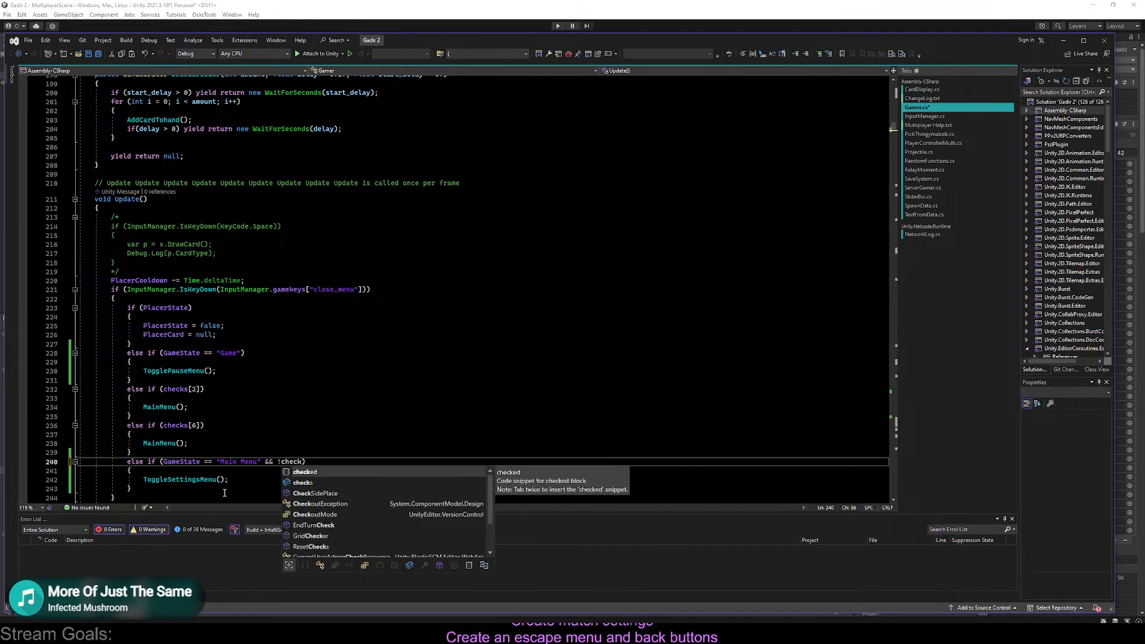
pyautogui.write('s[')
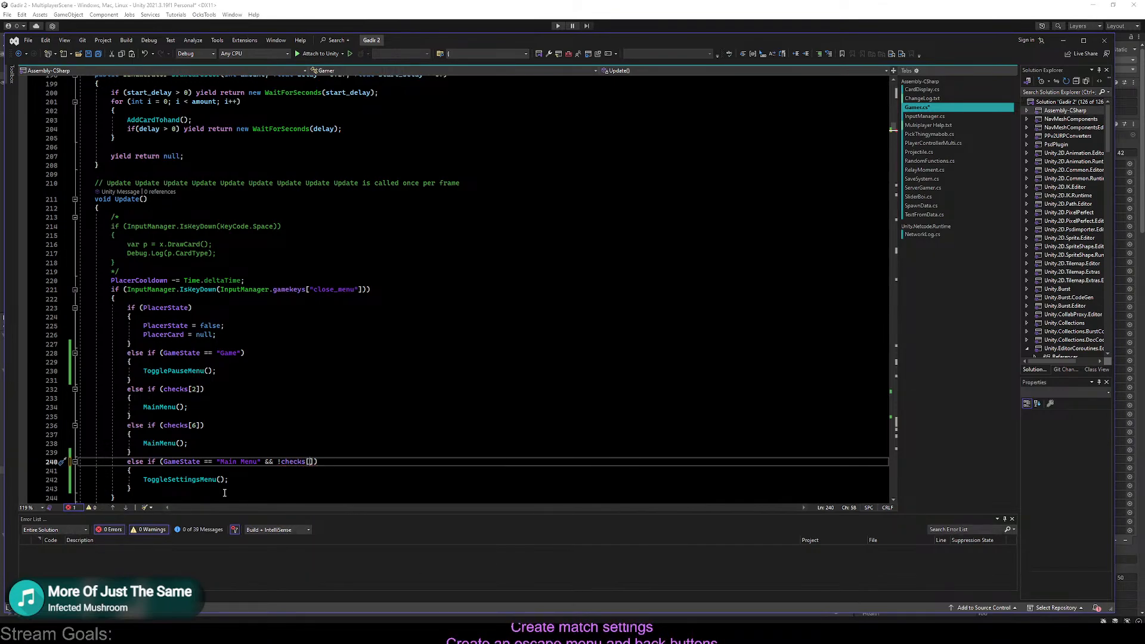
pyautogui.press('BackSpace')
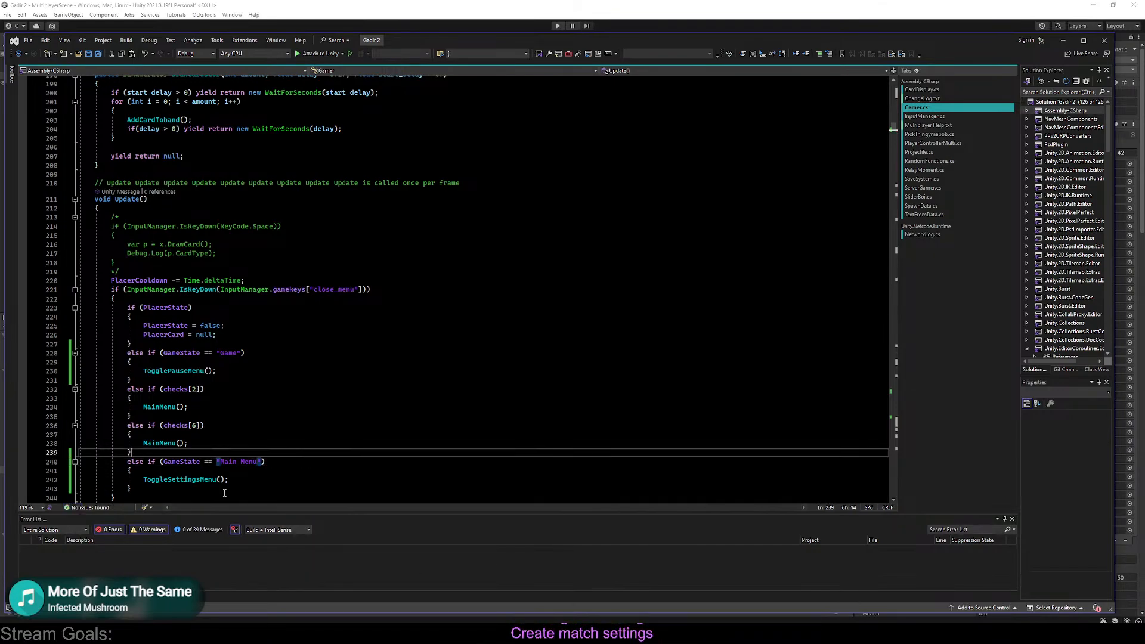
# Review the else-if branches of the close_menu handler in Update, including the checks[2], checks[6] and "Main Menu" conditions
pyautogui.press('Up')
pyautogui.press('Up')
pyautogui.press('Up')
pyautogui.click(239, 398)
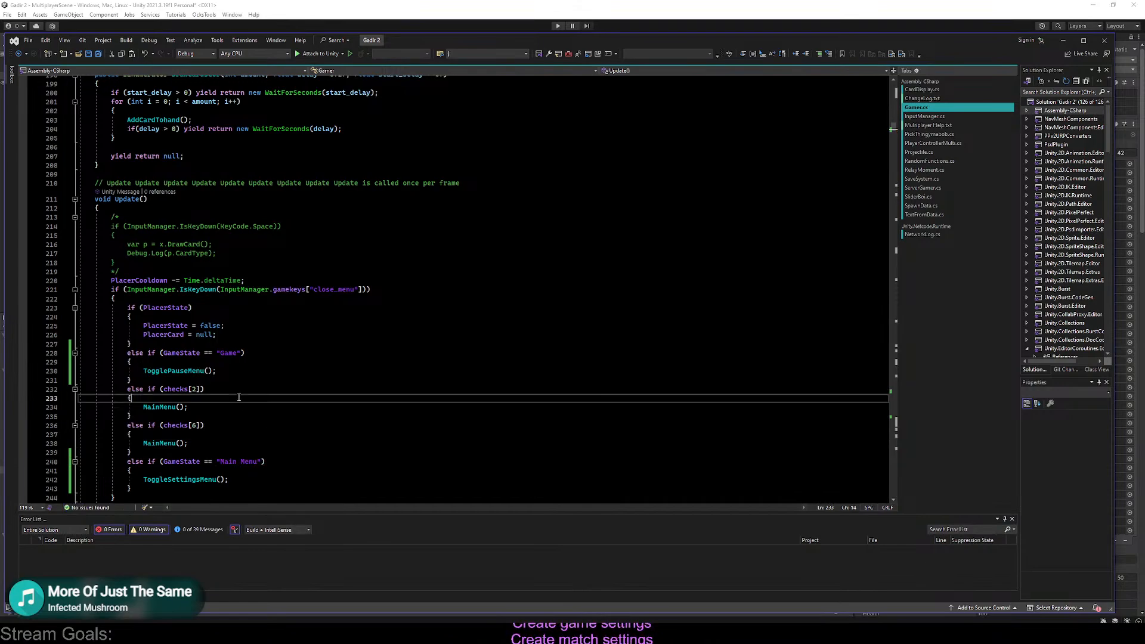
pyautogui.scroll(-4, 269, 424)
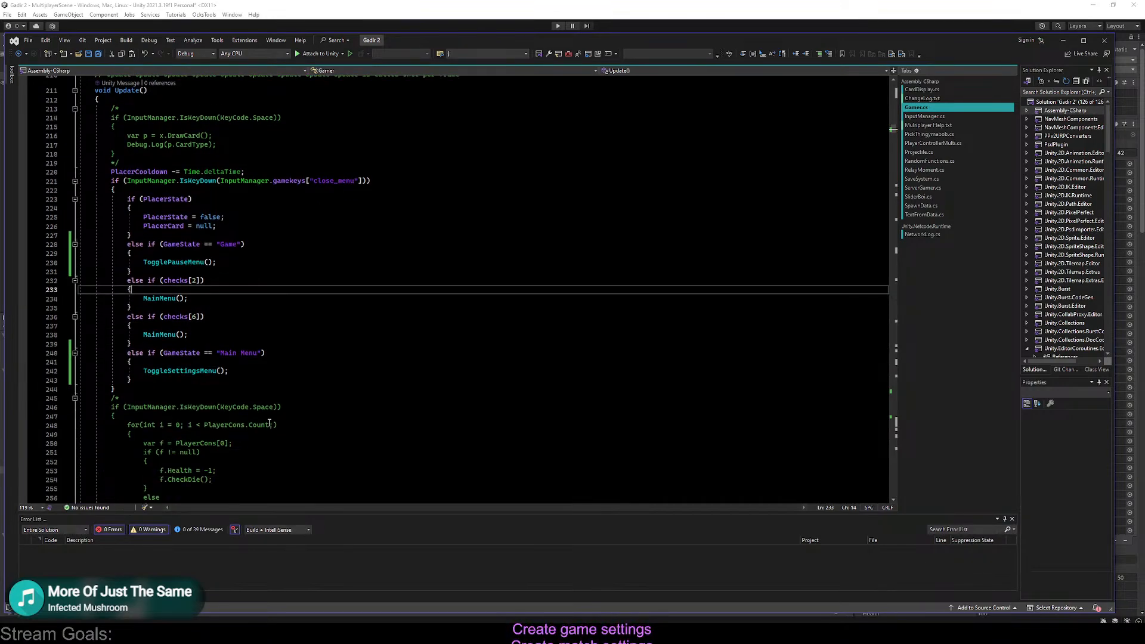
pyautogui.click(254, 373)
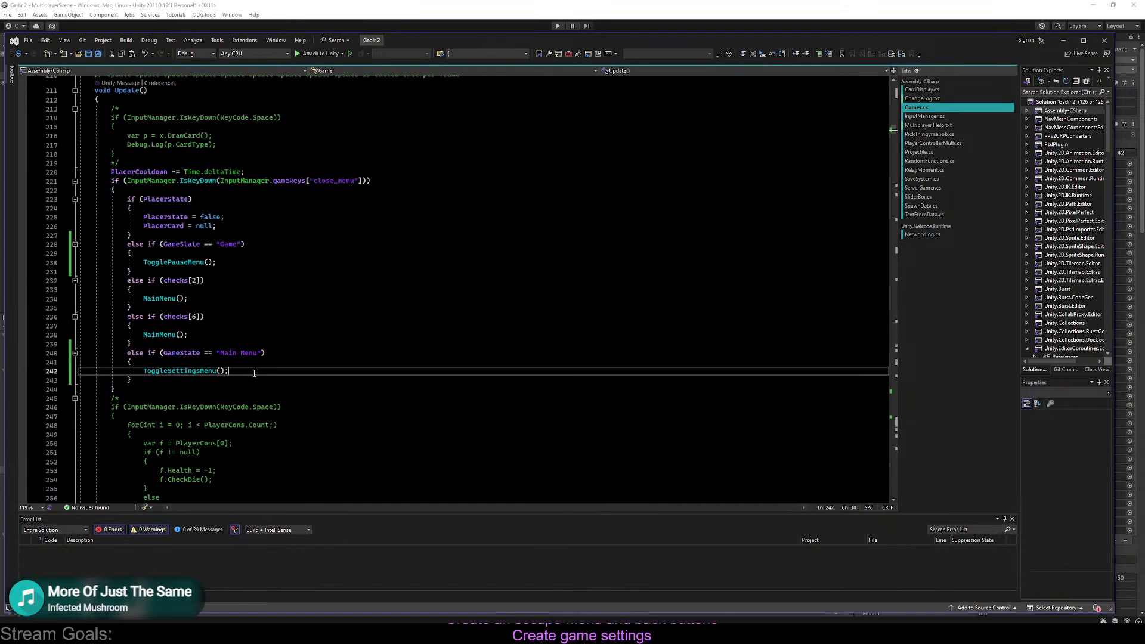
pyautogui.click(411, 353)
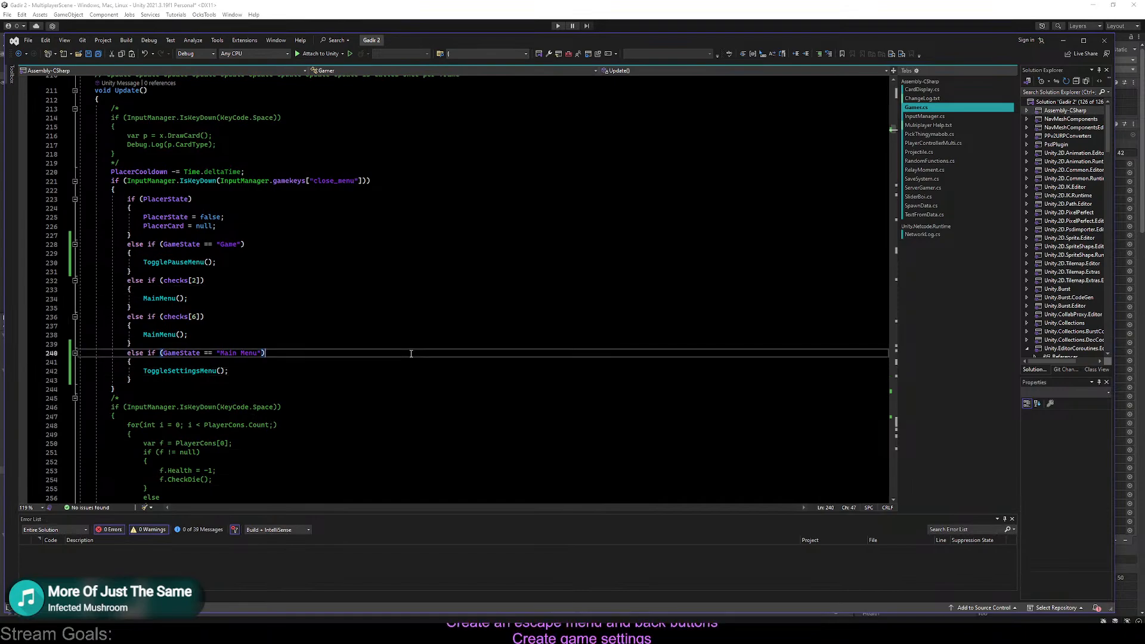
pyautogui.click(238, 318)
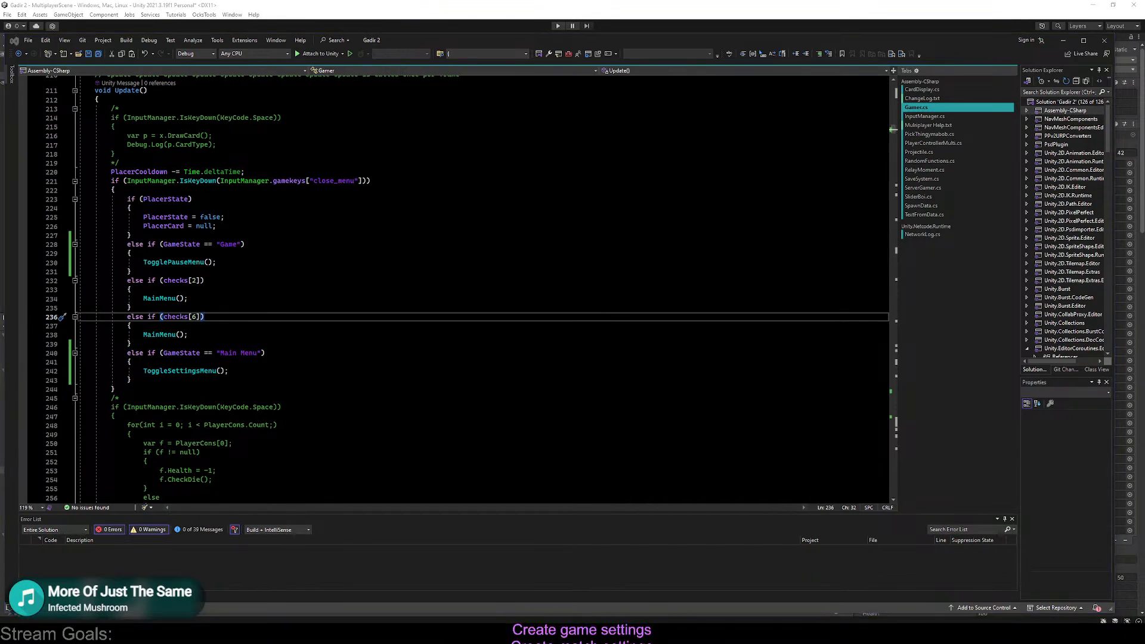
pyautogui.click(678, 308)
pyautogui.click(626, 320)
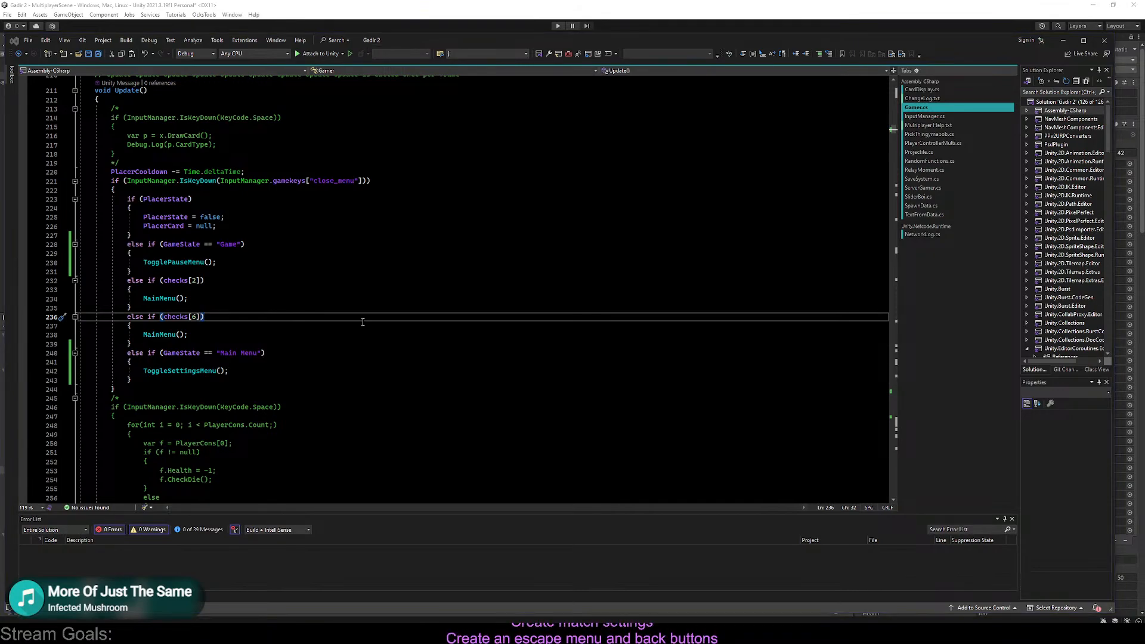
pyautogui.click(473, 284)
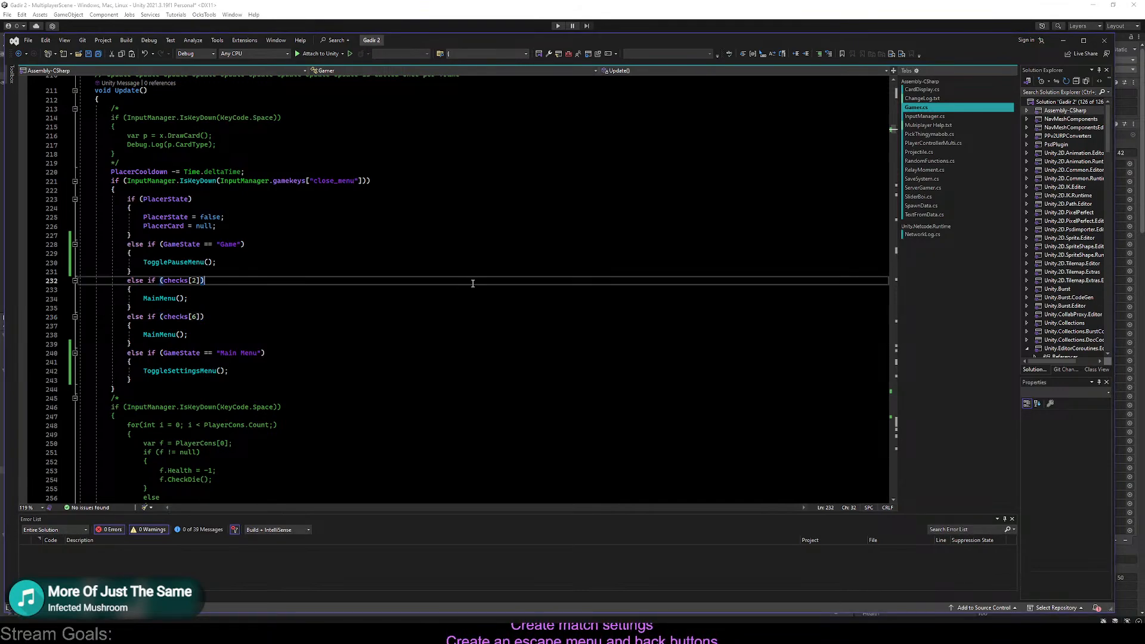
# Go to the definition of ToggleSettingsMenu and place the caret after its checks[8] line
pyautogui.keyDown('ctrl'); pyautogui.click(197, 370); pyautogui.keyUp('ctrl')
pyautogui.click(245, 309)
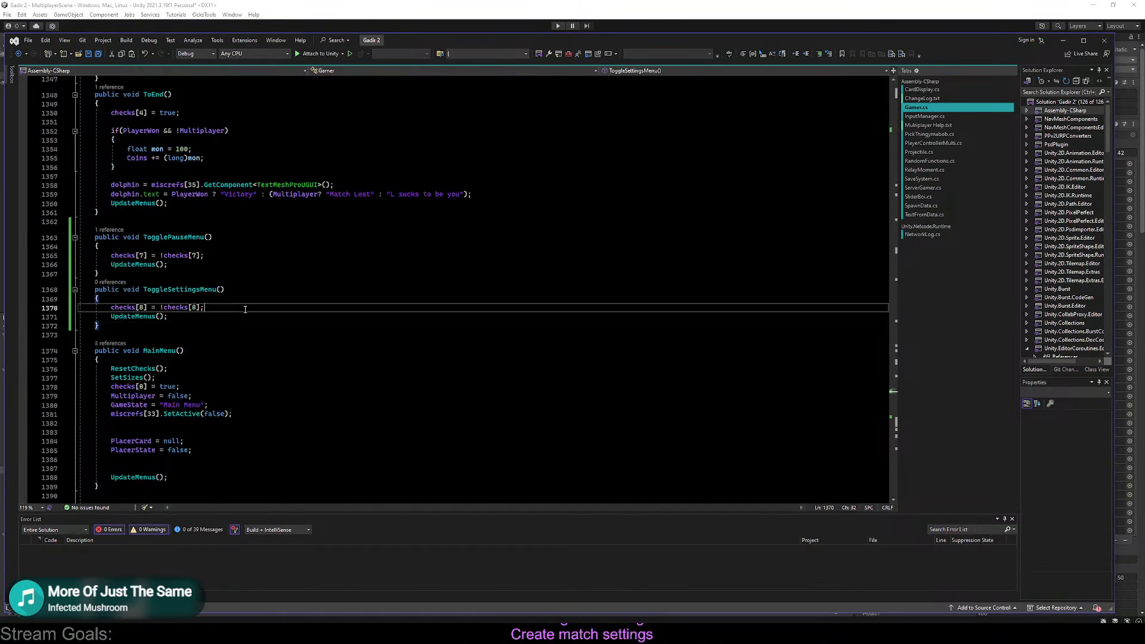
# Add an if (checks[8]) block with braces below the checks[8] toggle line in ToggleSettingsMenu
pyautogui.press('Return')
pyautogui.press('Return')
pyautogui.press('Up')
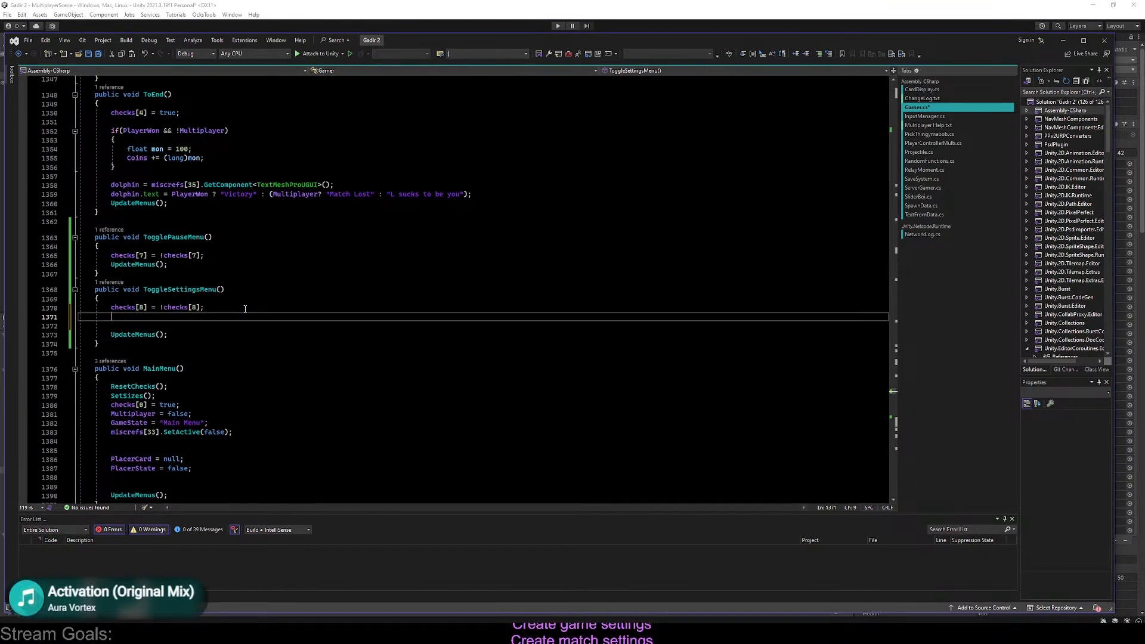
pyautogui.write('if (checksp[')
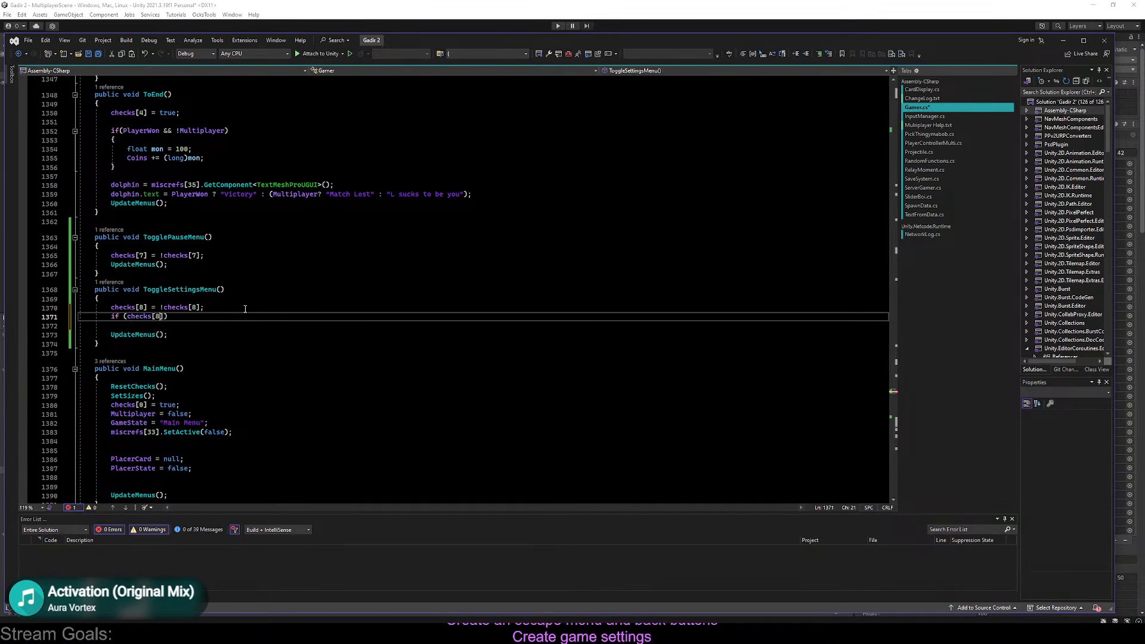
pyautogui.press('End')
pyautogui.press('Return')
pyautogui.write('{')
pyautogui.press('Return')
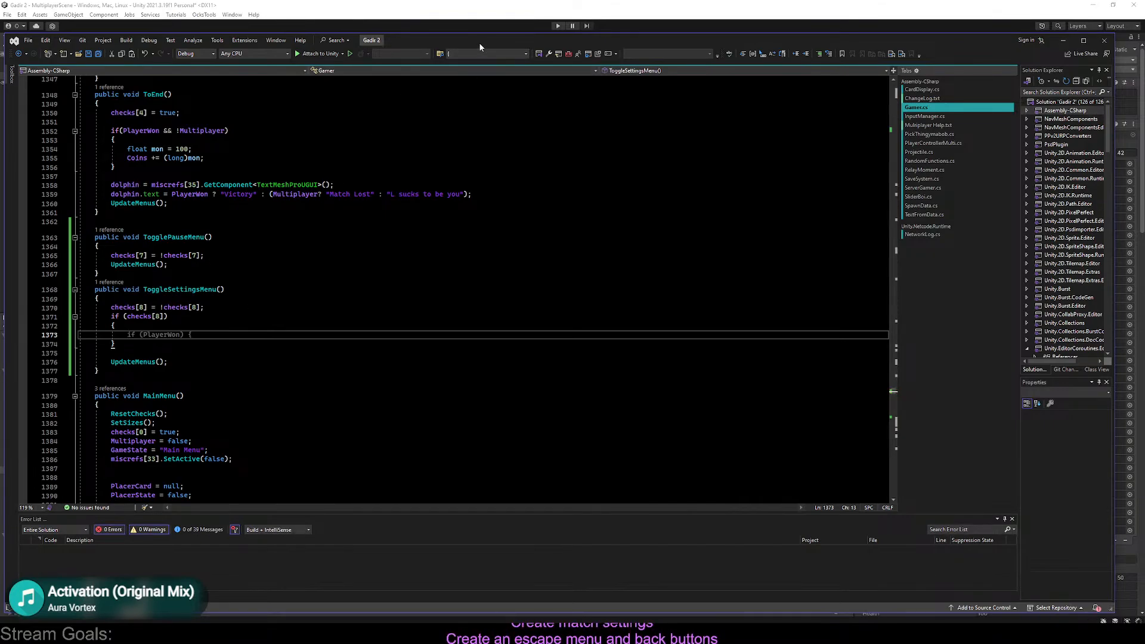
# Inside the if (checks[8]) block, call miscrefs[41].transform.BroadcastMessage("SetVals"); and save the script
pyautogui.moveTo(480, 45); pyautogui.dragTo(502, 26)
pyautogui.write('misc')
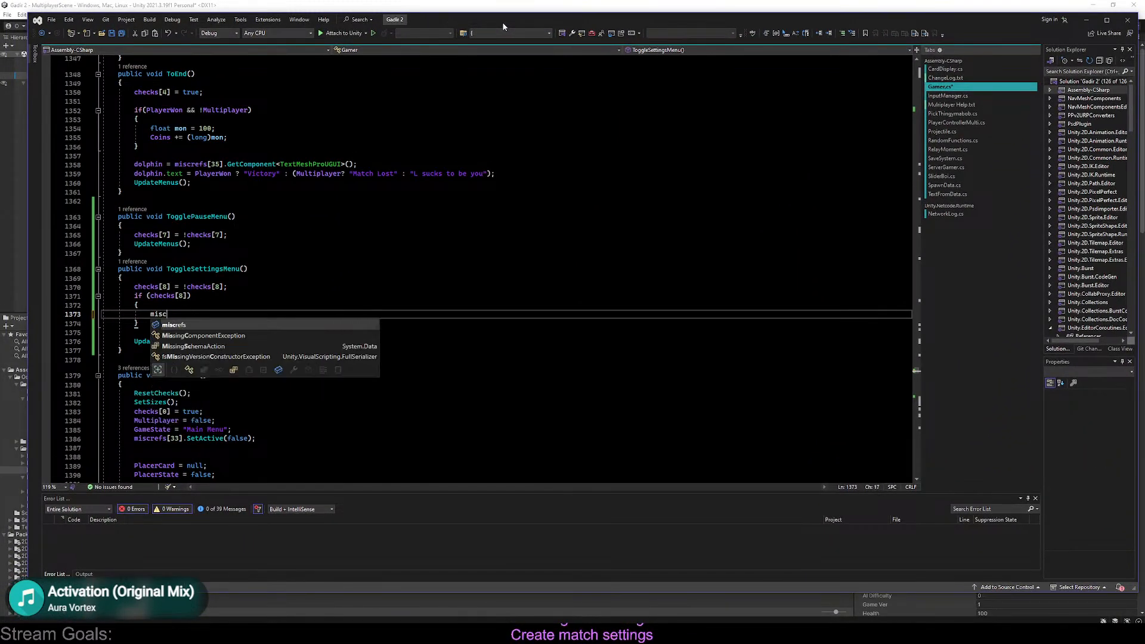
pyautogui.write('refs[')
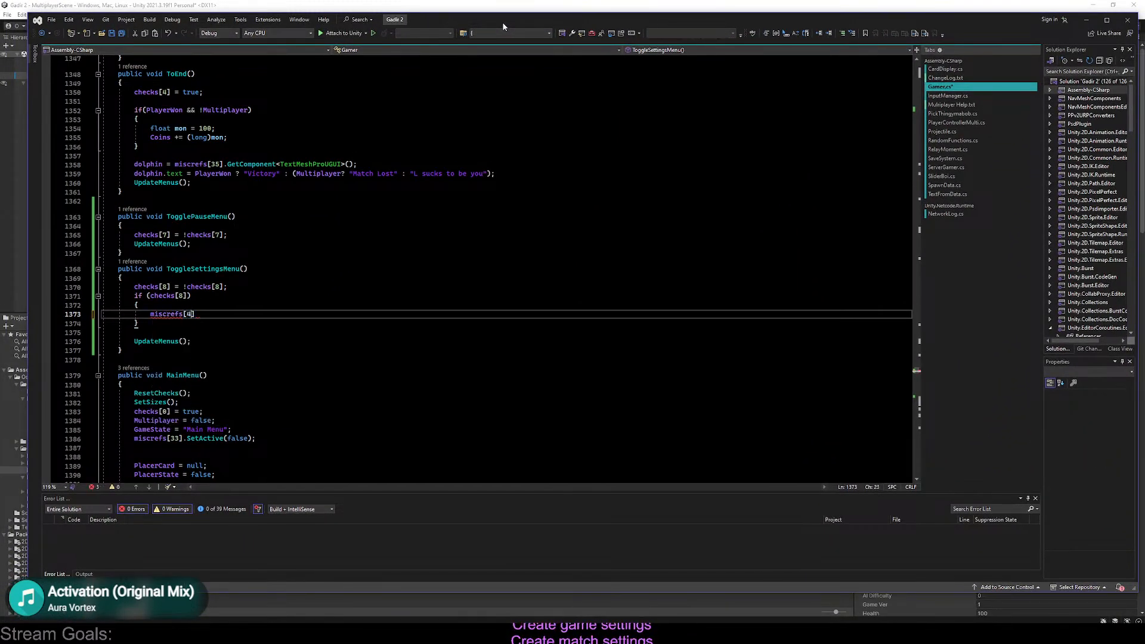
pyautogui.write('41].transform.g')
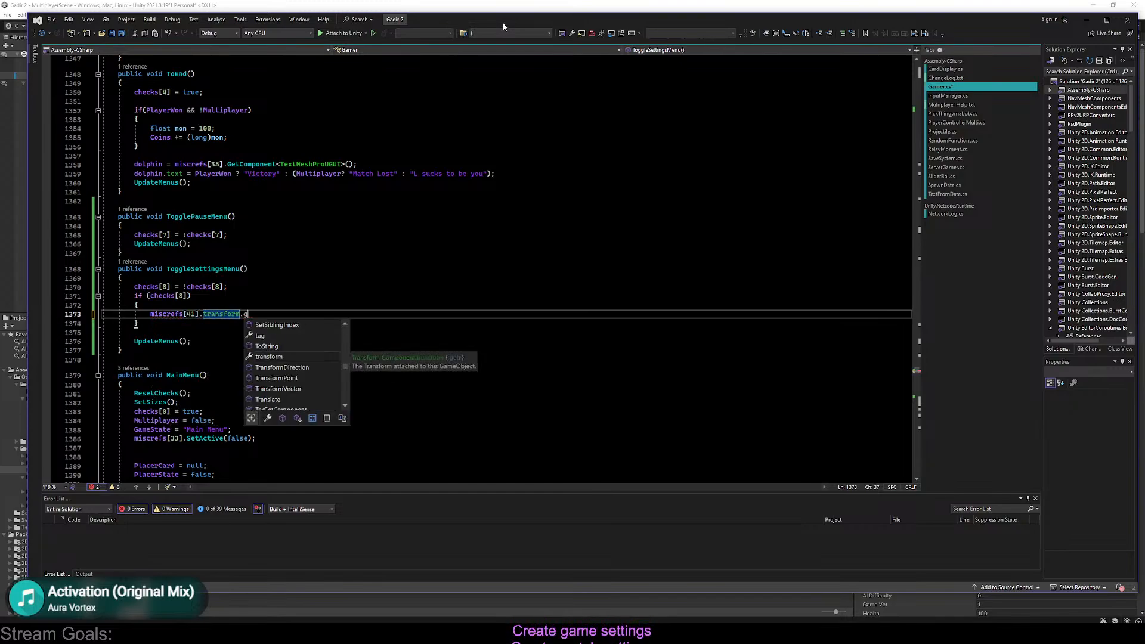
pyautogui.press('BackSpace')
pyautogui.write('BroadcastMessage')
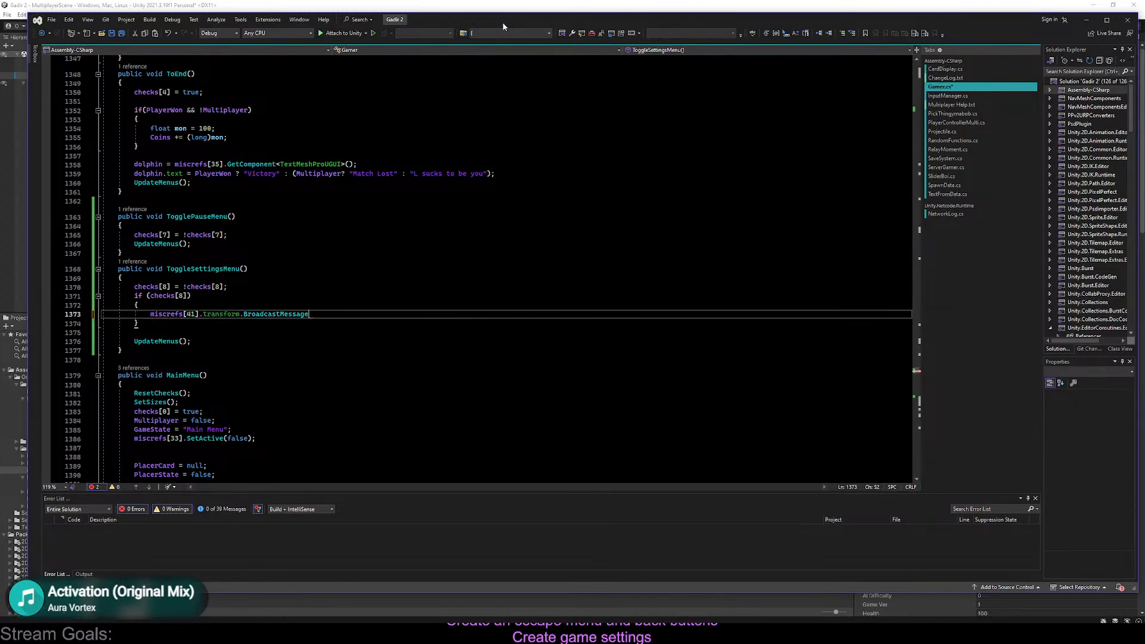
pyautogui.write('()("')
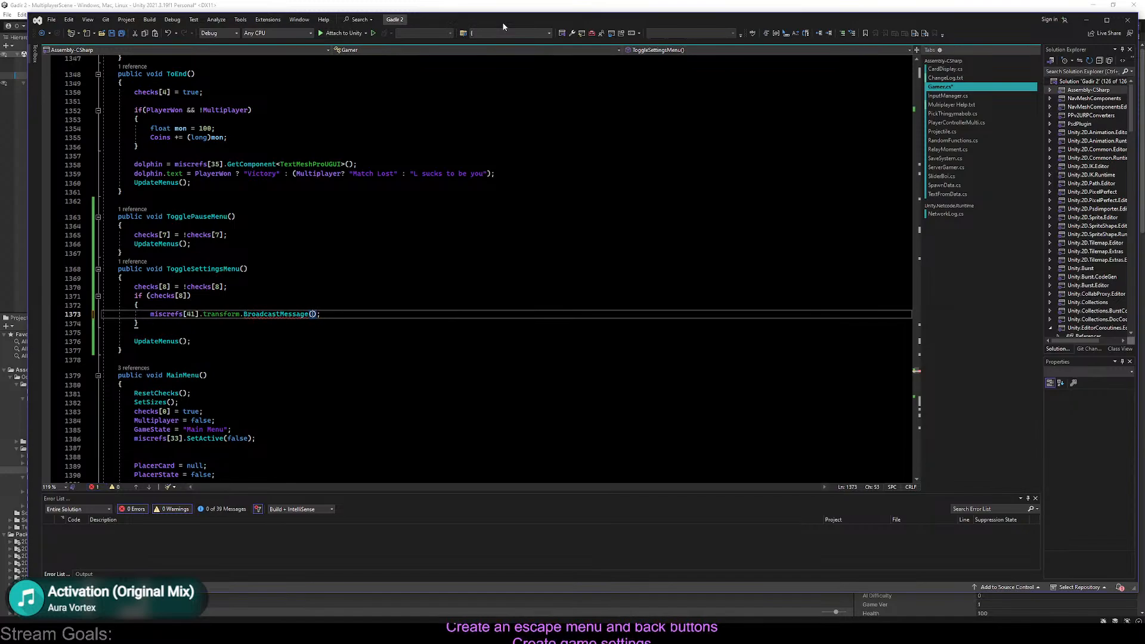
pyautogui.write('SetVal')
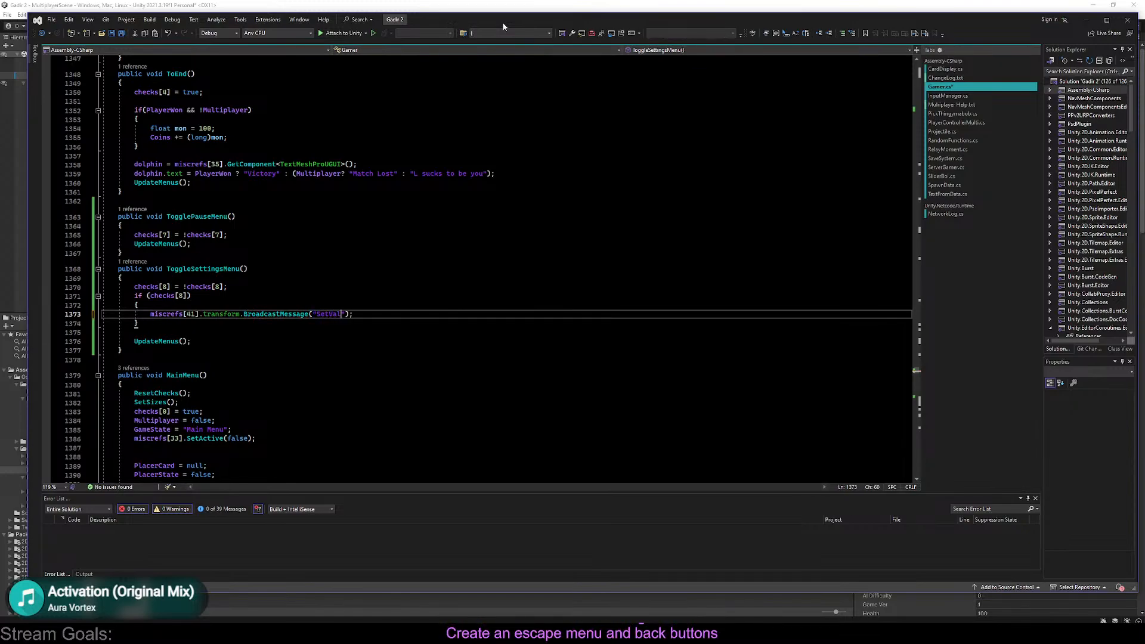
pyautogui.write('s')
pyautogui.press('Up')
pyautogui.press('Up')
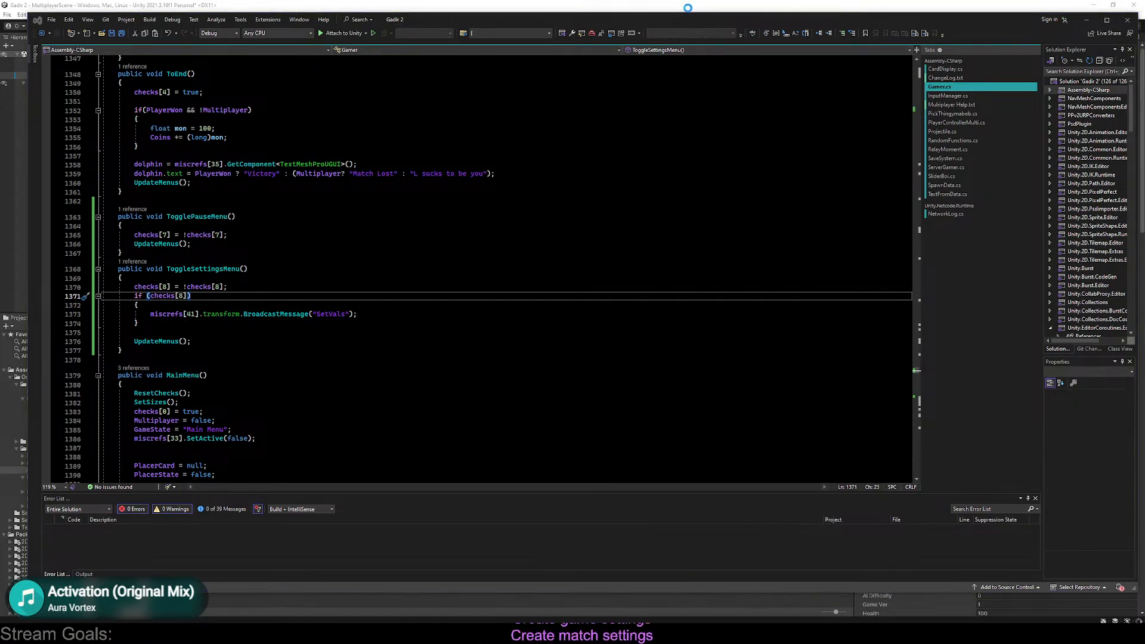
# Switch to Unity and attach the SliderBoi script from the Scripts/Misc folder to the Slider object under Settings
pyautogui.click(615, 7)
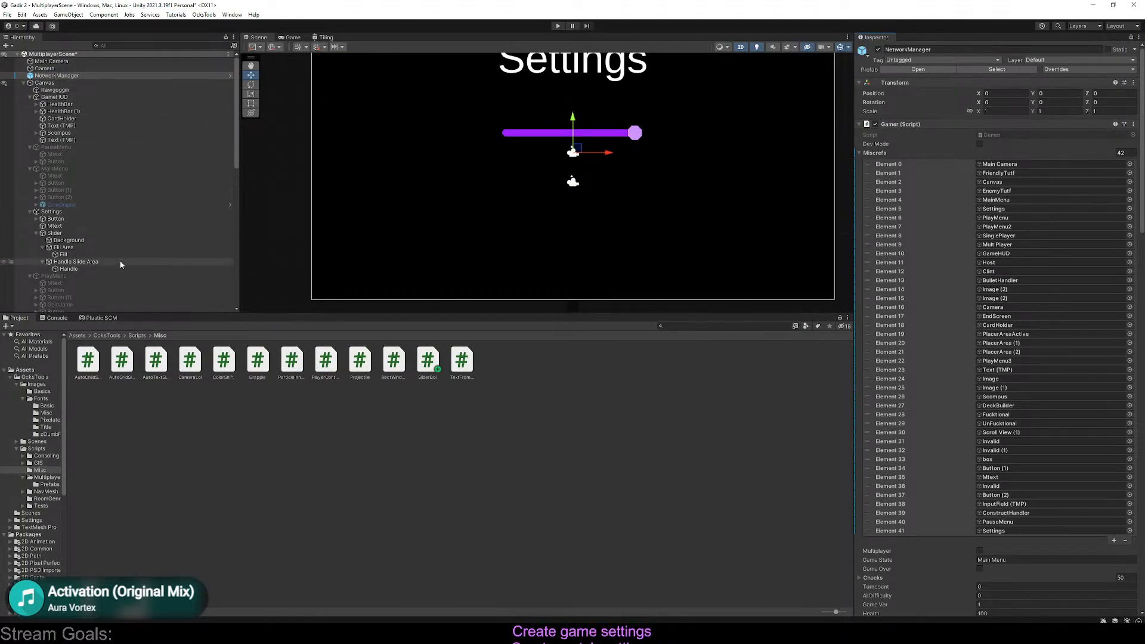
pyautogui.scroll(-5, 95, 167)
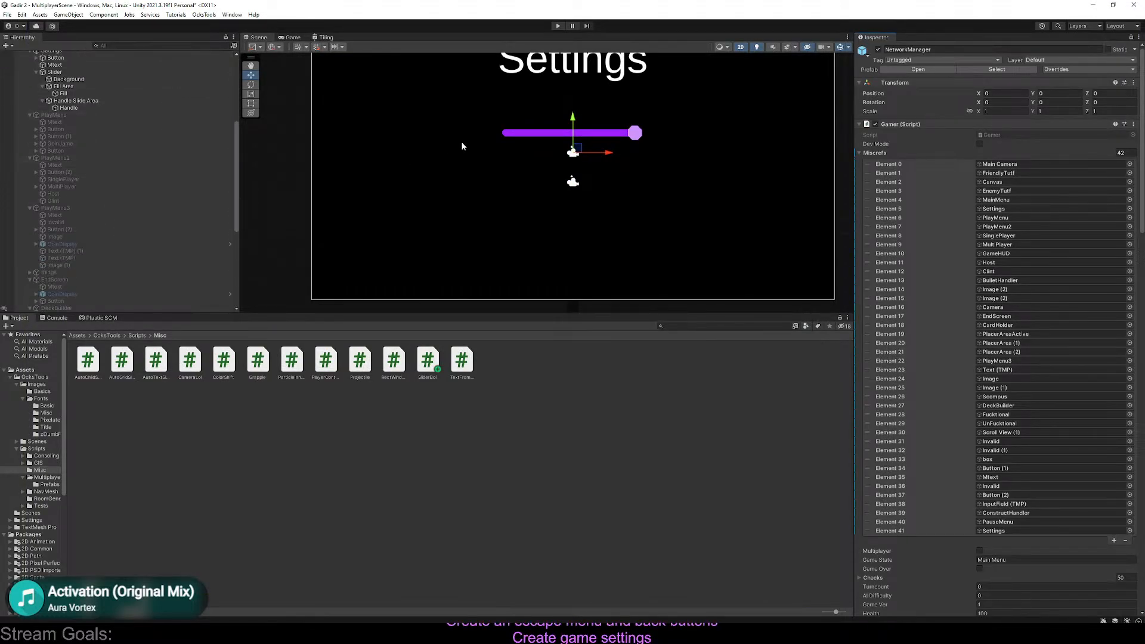
pyautogui.click(528, 134)
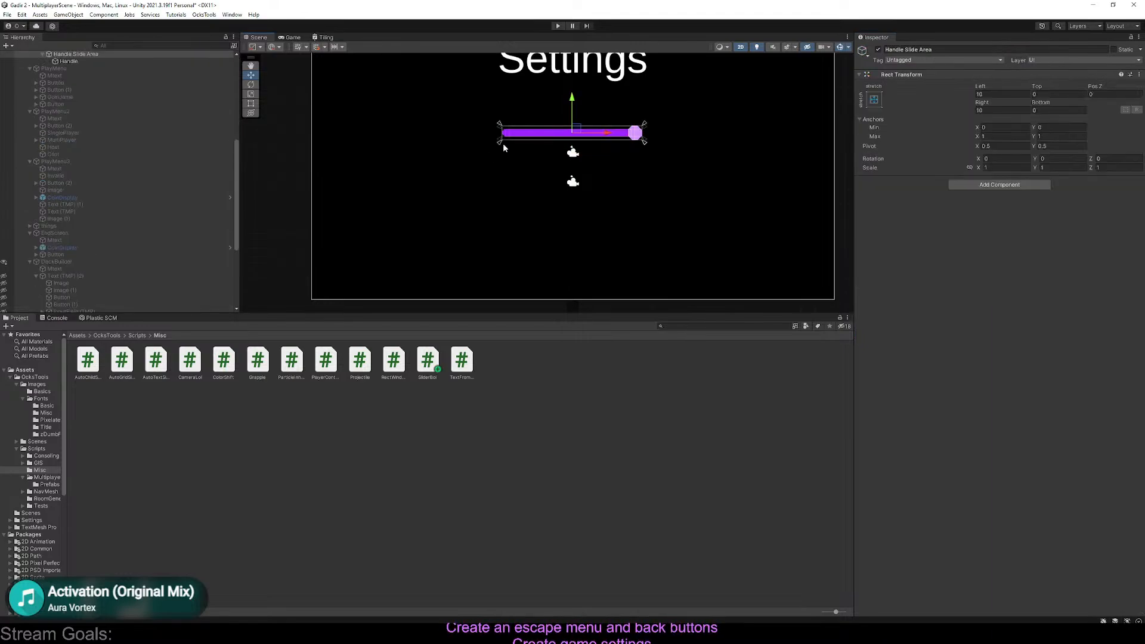
pyautogui.scroll(7, 107, 238)
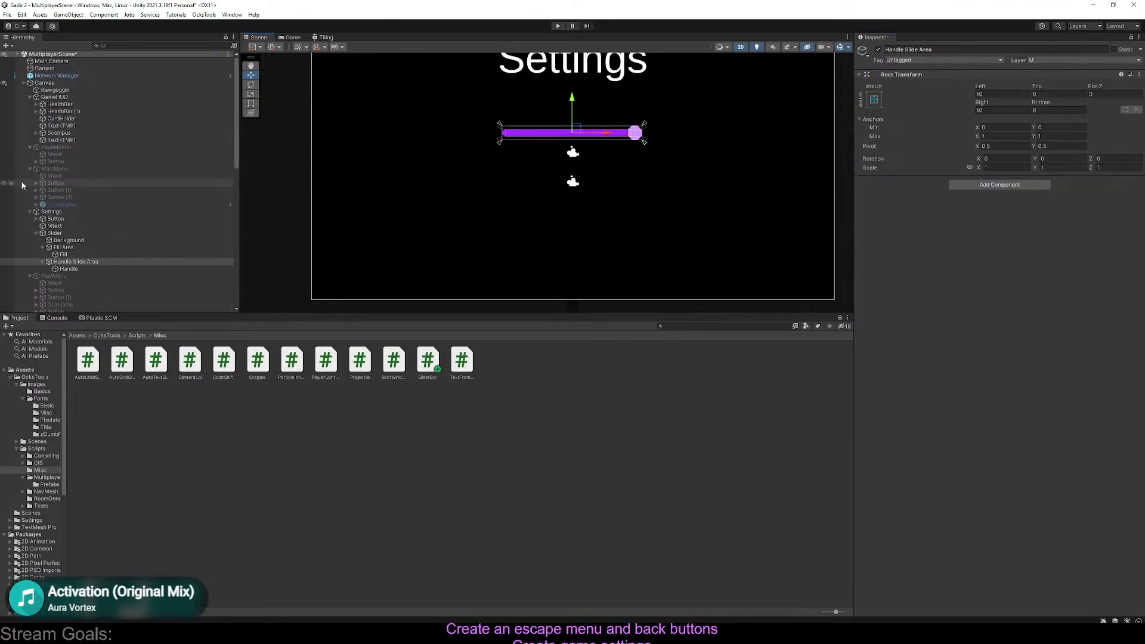
pyautogui.click(87, 233)
pyautogui.click(37, 449)
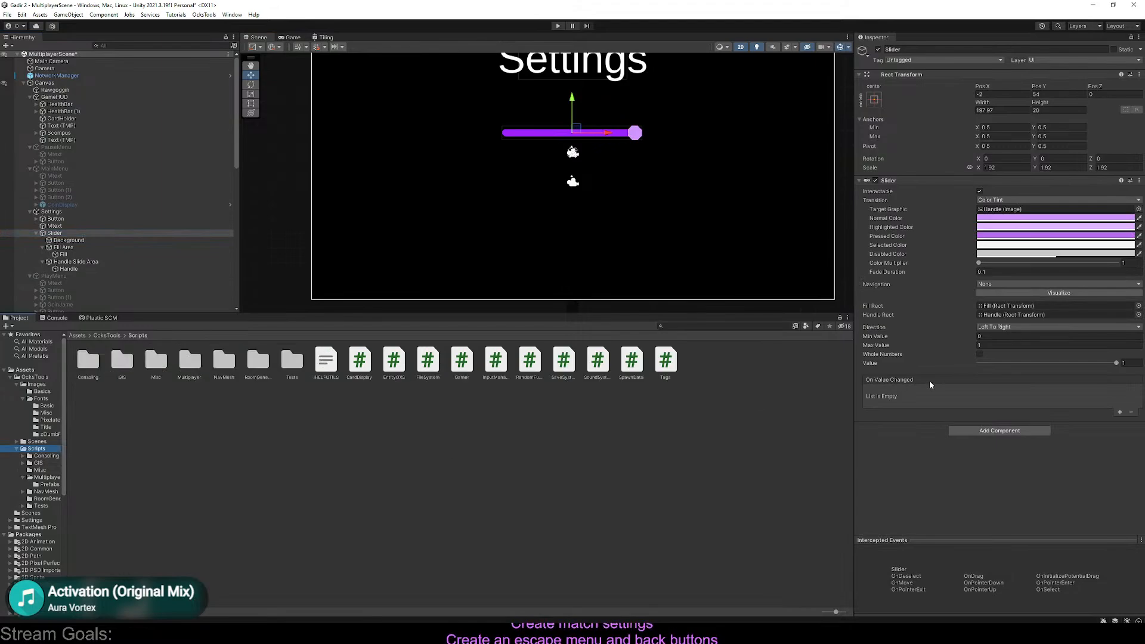
pyautogui.click(40, 470)
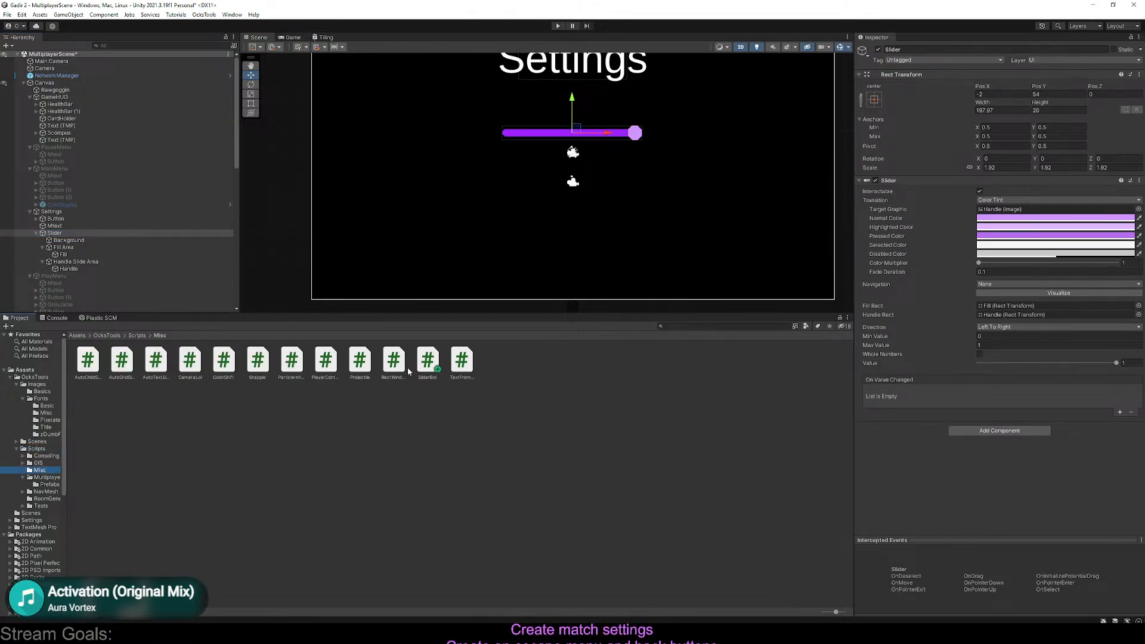
pyautogui.moveTo(427, 361); pyautogui.dragTo(883, 422)
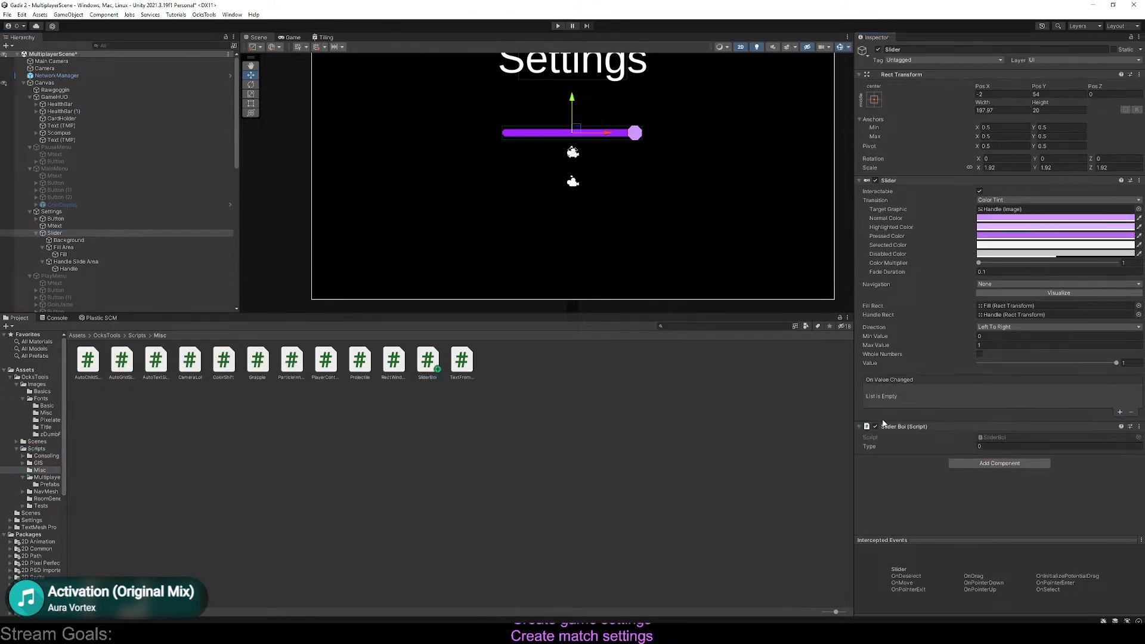
# Save the Settings Slider as a prefab in the Multiplayer/Prefabs folder and collapse its hierarchy
pyautogui.click(79, 232)
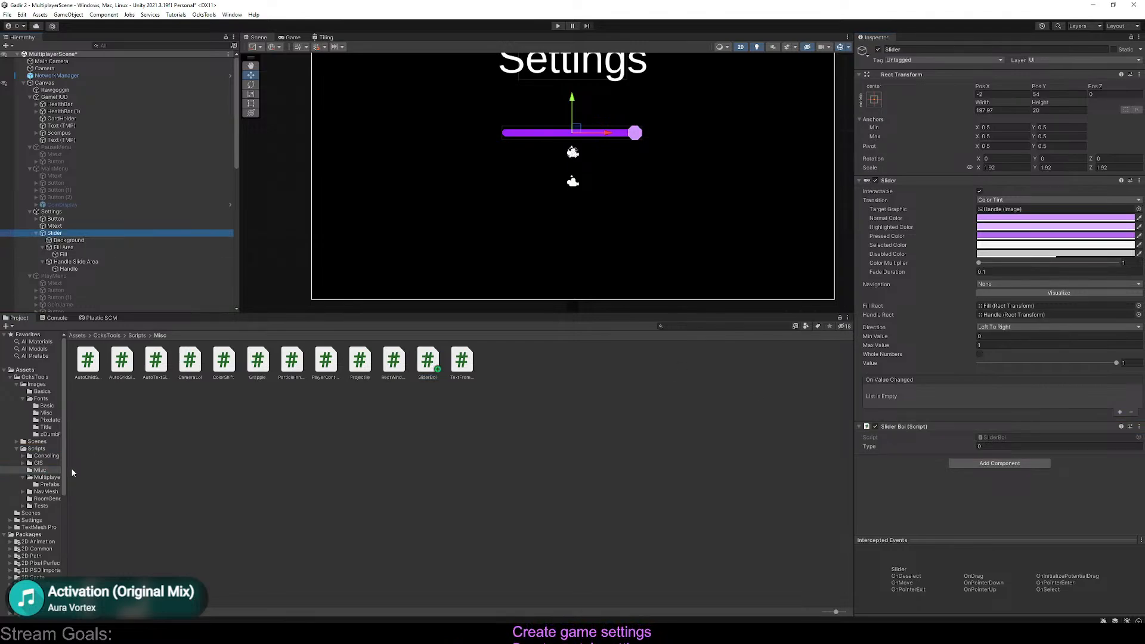
pyautogui.click(49, 484)
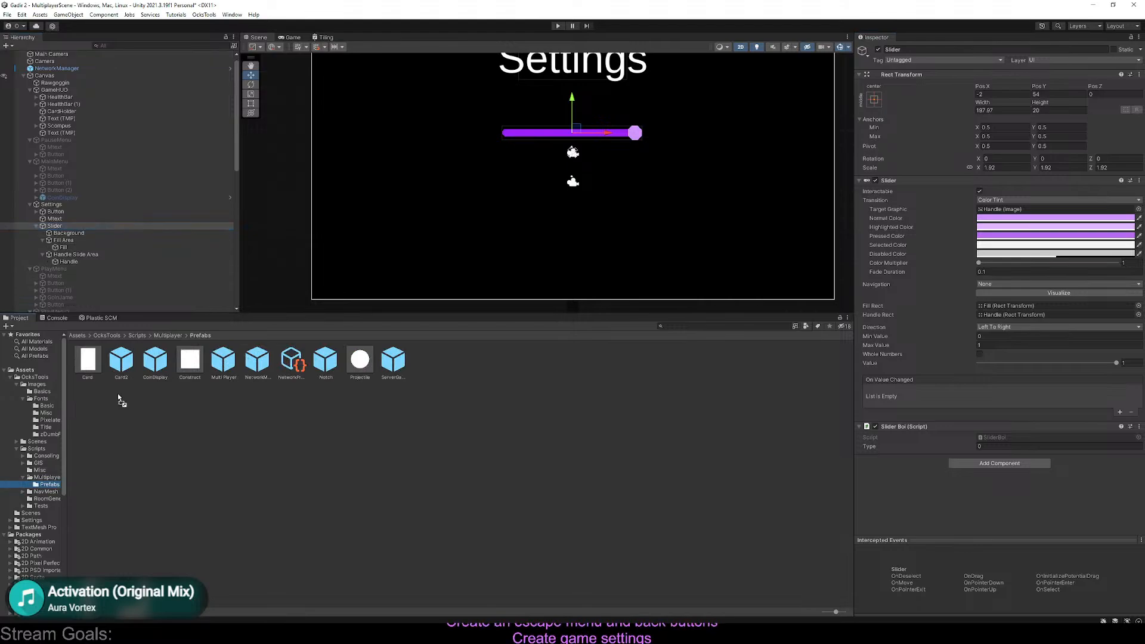
pyautogui.moveTo(118, 398); pyautogui.dragTo(118, 398)
pyautogui.click(37, 226)
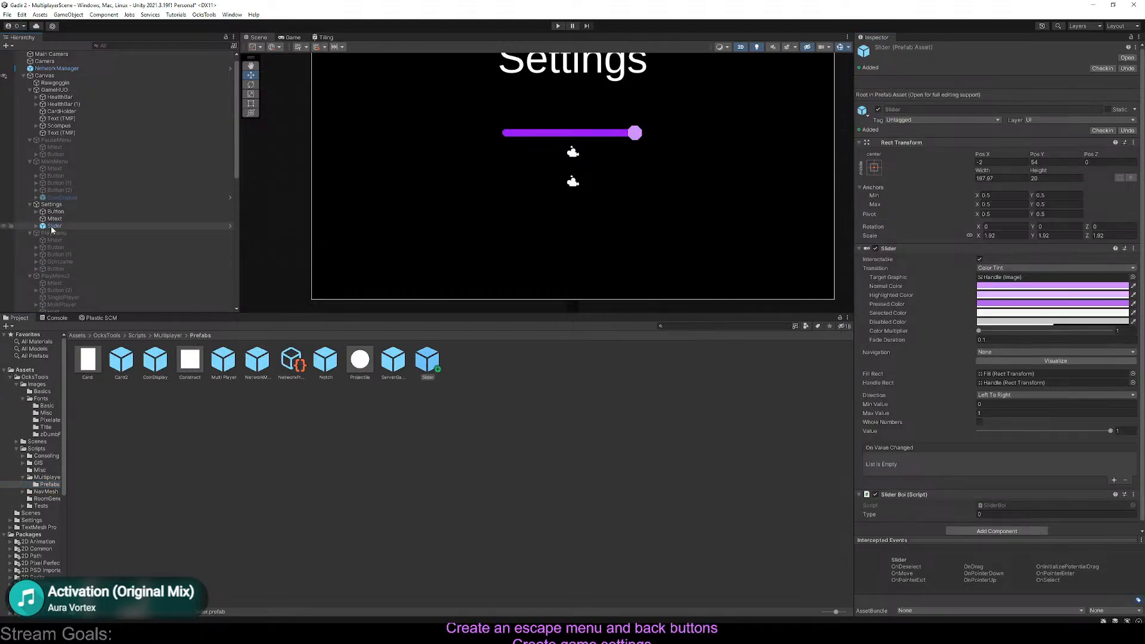
# Add two more Slider prefab instances under Settings, placing Slider (1) at Pos Y 0 and Slider (2) at Pos Y -54
pyautogui.moveTo(424, 360); pyautogui.dragTo(52, 225)
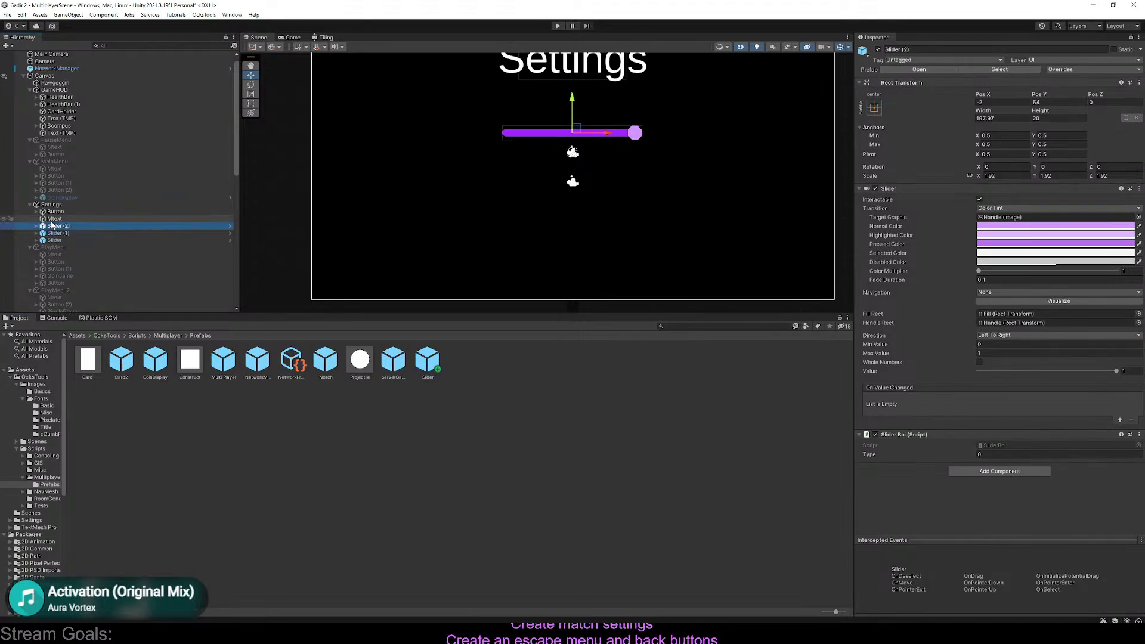
pyautogui.click(54, 232)
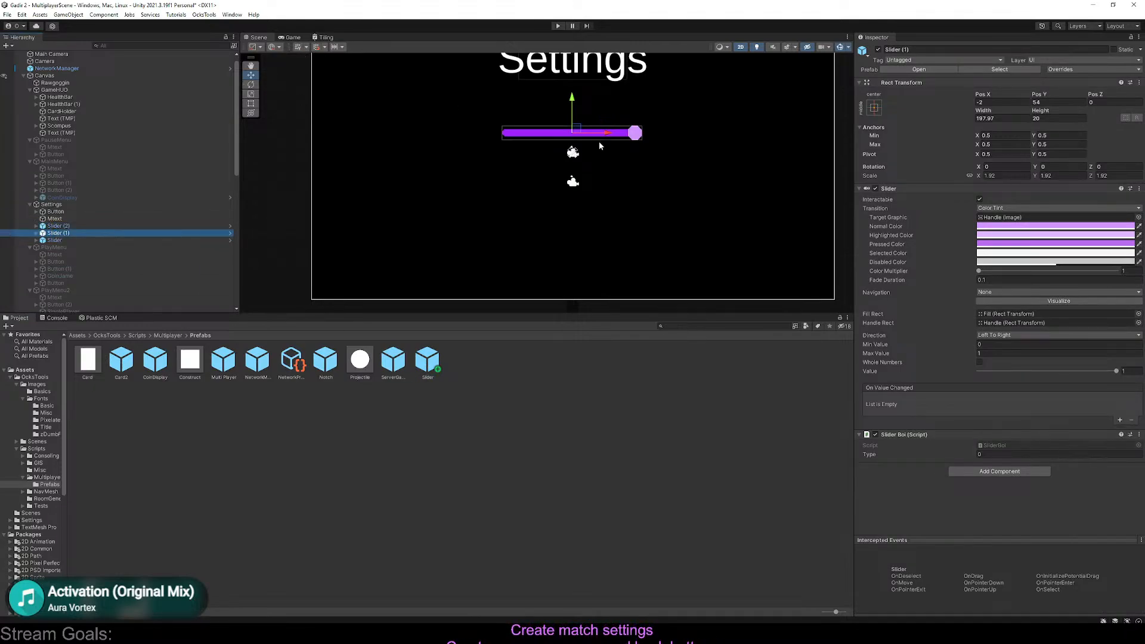
pyautogui.click(1049, 103)
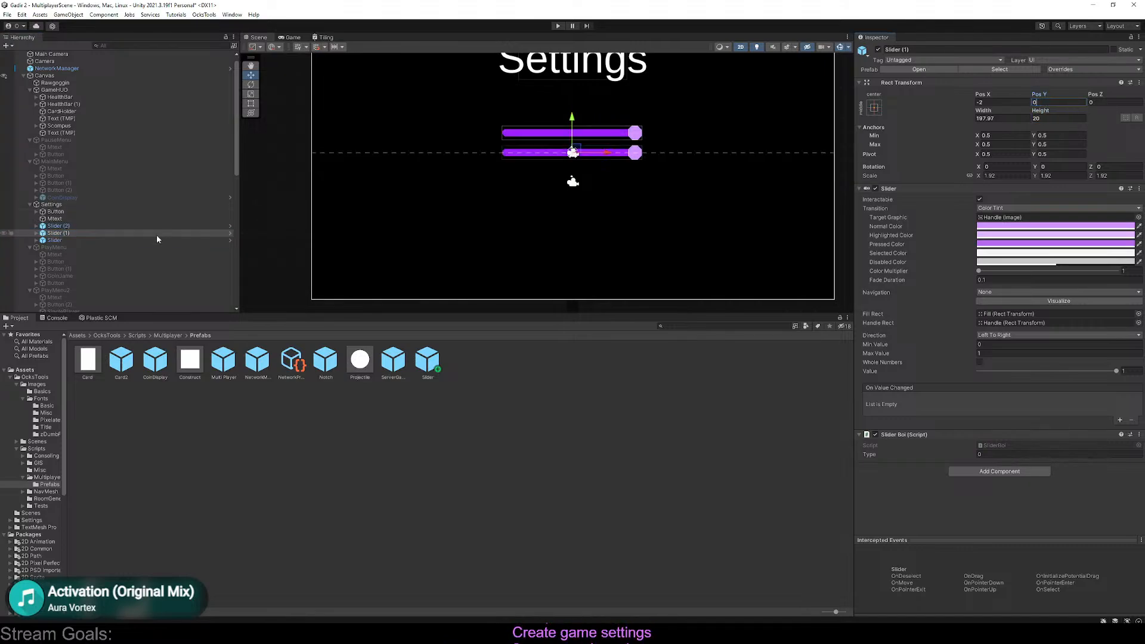
pyautogui.click(121, 225)
pyautogui.click(1067, 102)
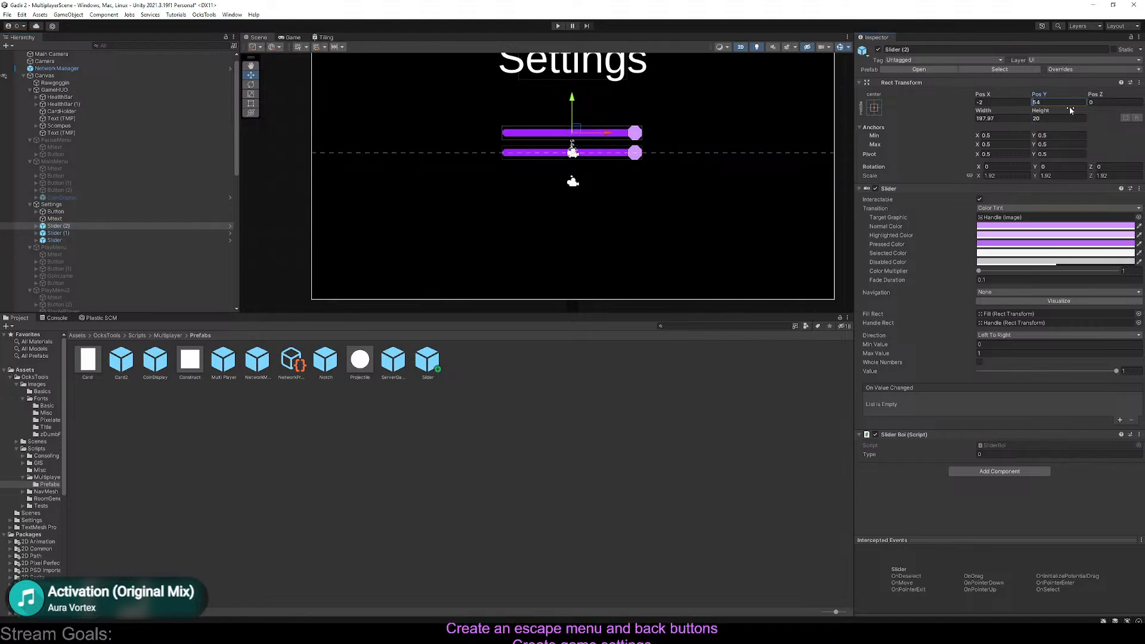
pyautogui.write('-')
# Order the Settings sliders as Slider, Slider (1), Slider (2), and set Slider (1)'s Slider Boi Type to 1
pyautogui.moveTo(55, 240); pyautogui.dragTo(63, 225)
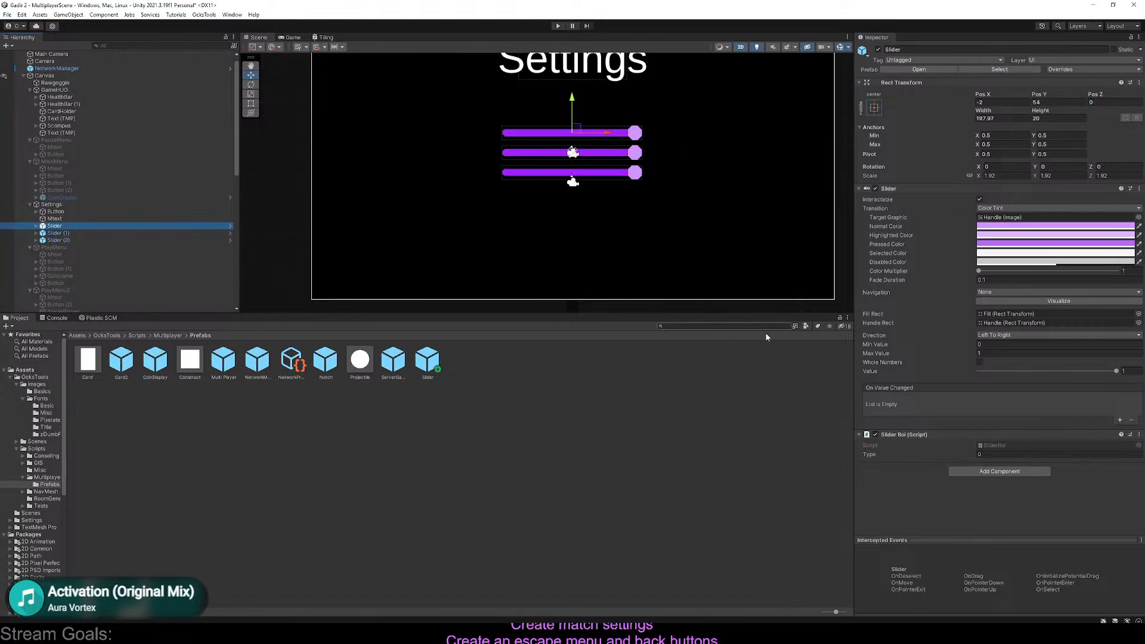
pyautogui.press('Down')
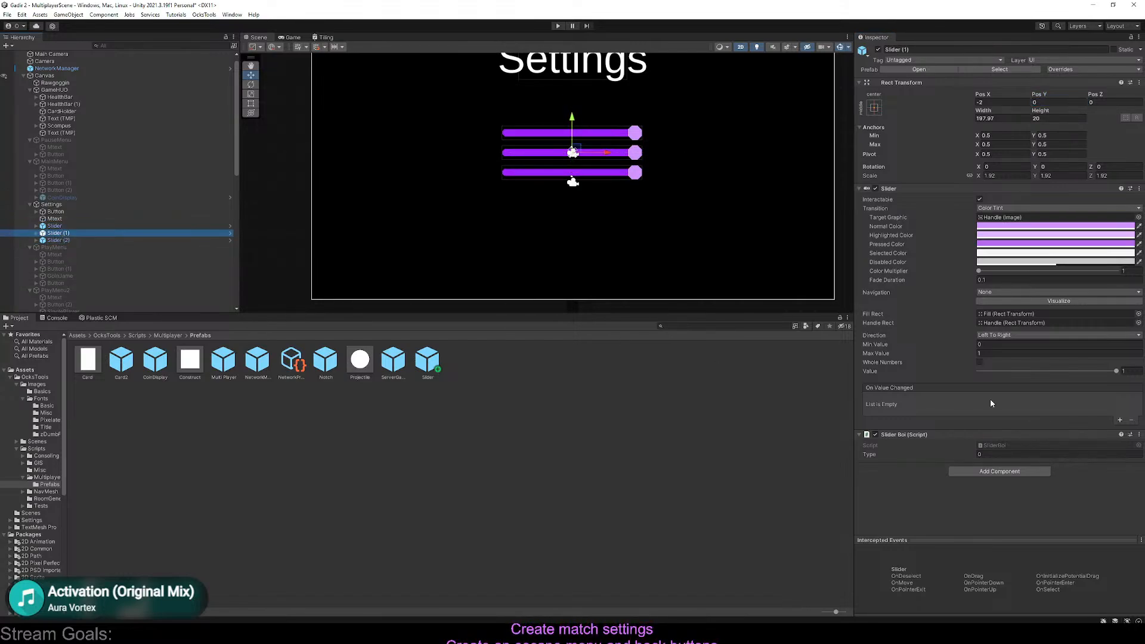
pyautogui.click(990, 455)
pyautogui.write('1')
pyautogui.click(119, 240)
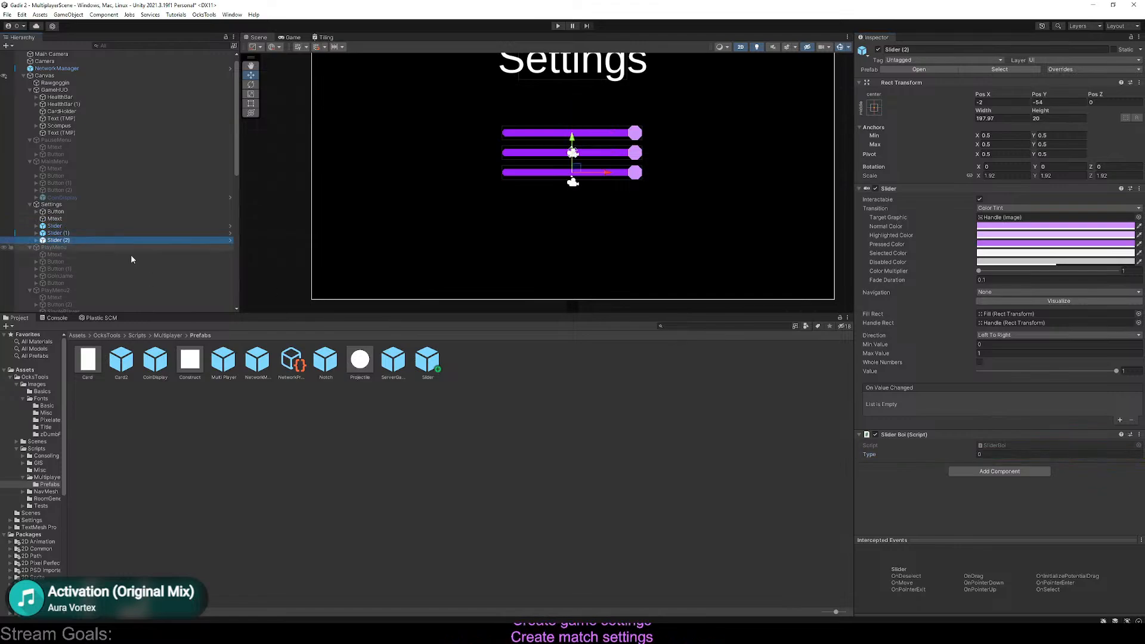
# Give Slider (2) Slider Boi type 2 and a value of about 0.2, and Slider (1) type 1 and about 0.65
pyautogui.click(1005, 455)
pyautogui.write('2')
pyautogui.click(69, 232)
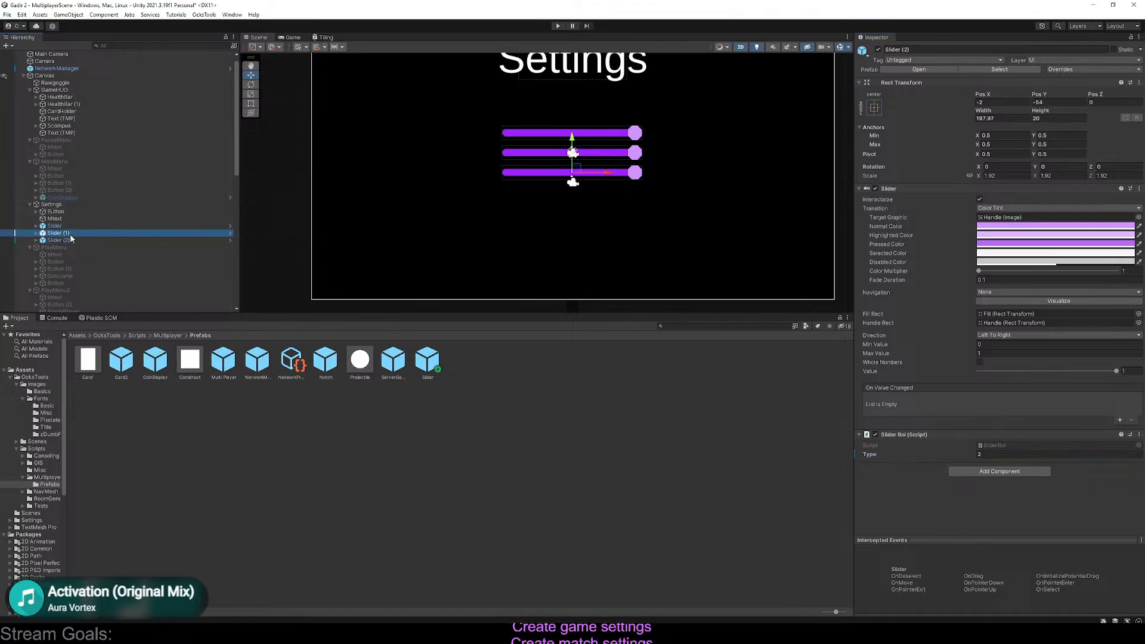
pyautogui.moveTo(1109, 377); pyautogui.dragTo(1019, 375)
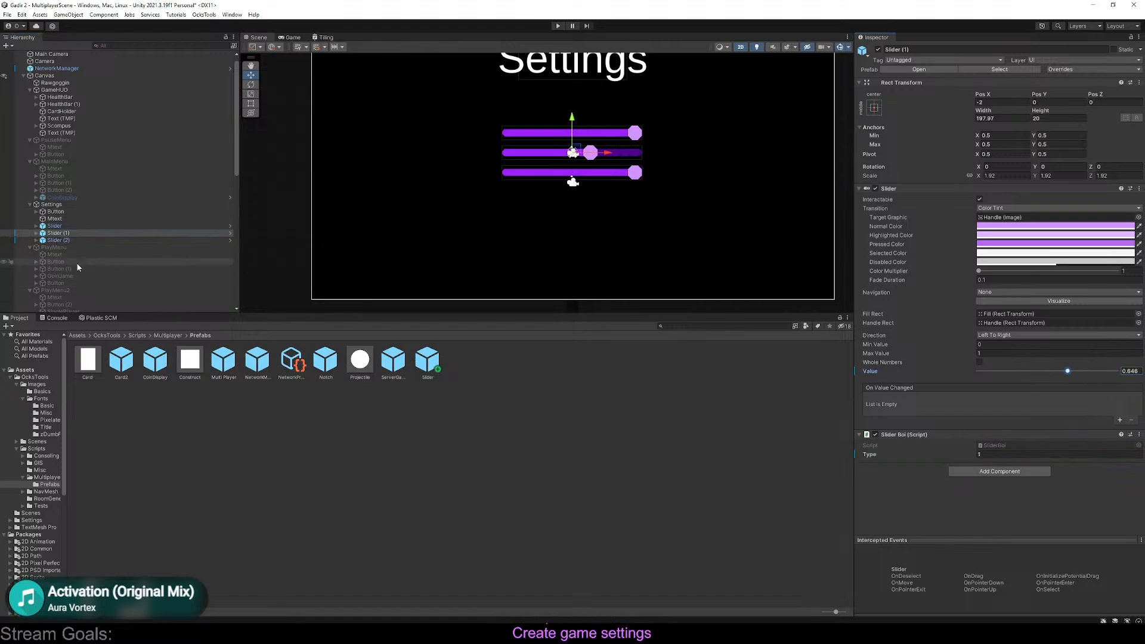
pyautogui.click(64, 241)
pyautogui.moveTo(1103, 371); pyautogui.dragTo(1006, 371)
# Run the game and open the source code line of the SetVals BroadcastMessage error from the console
pyautogui.hotkey('ctrl', 'p')
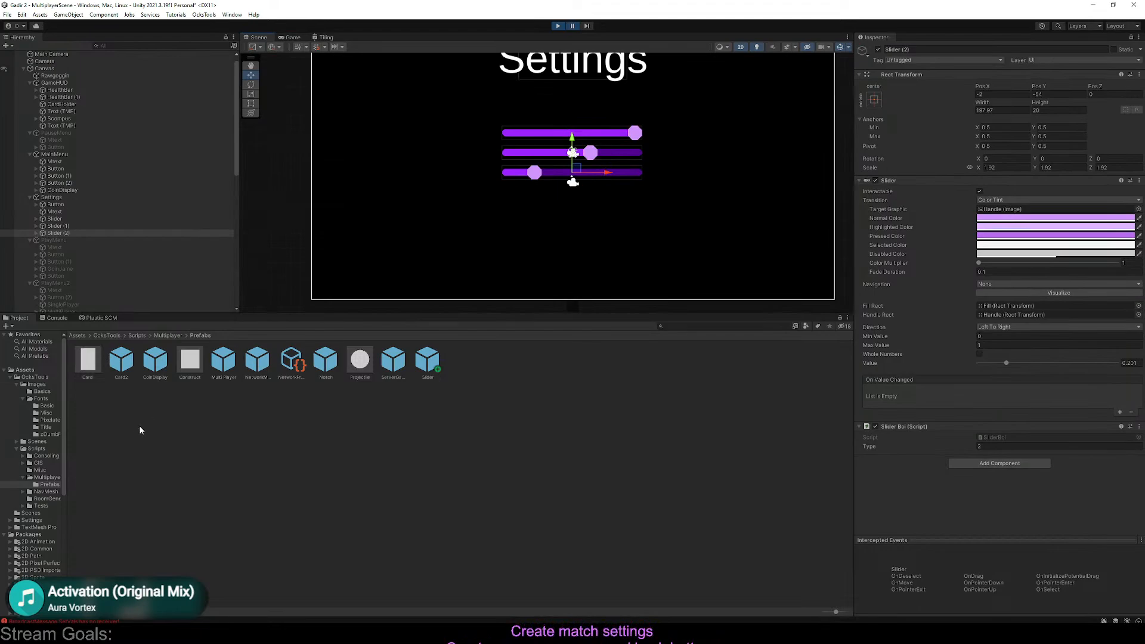
pyautogui.click(113, 620)
pyautogui.click(132, 360)
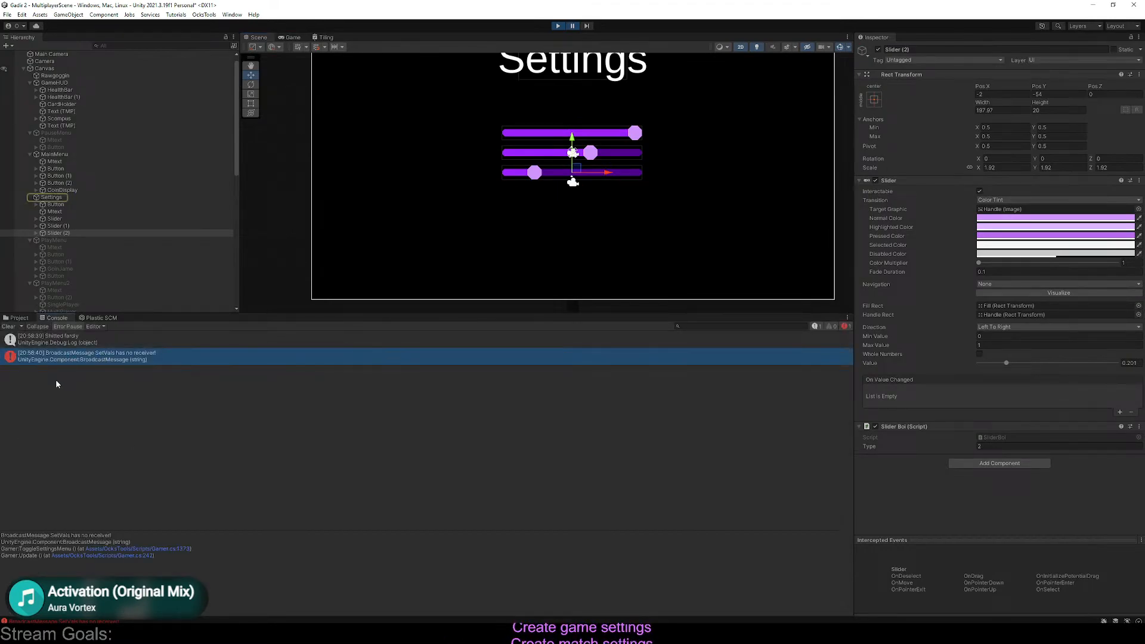
pyautogui.click(77, 211)
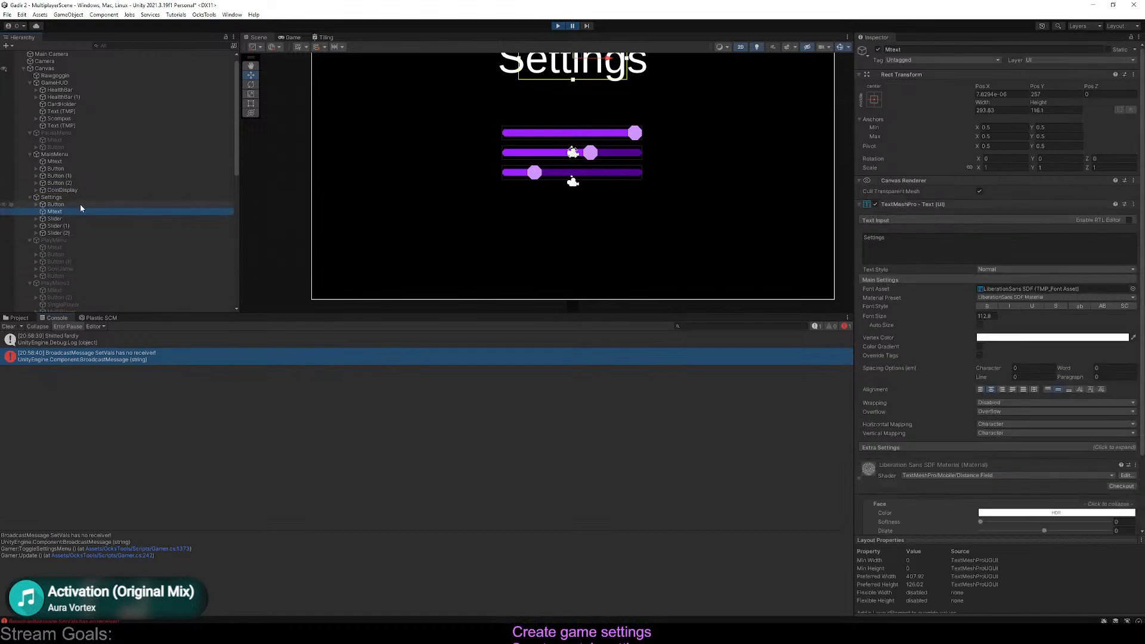
pyautogui.click(64, 233)
pyautogui.doubleClick(121, 361)
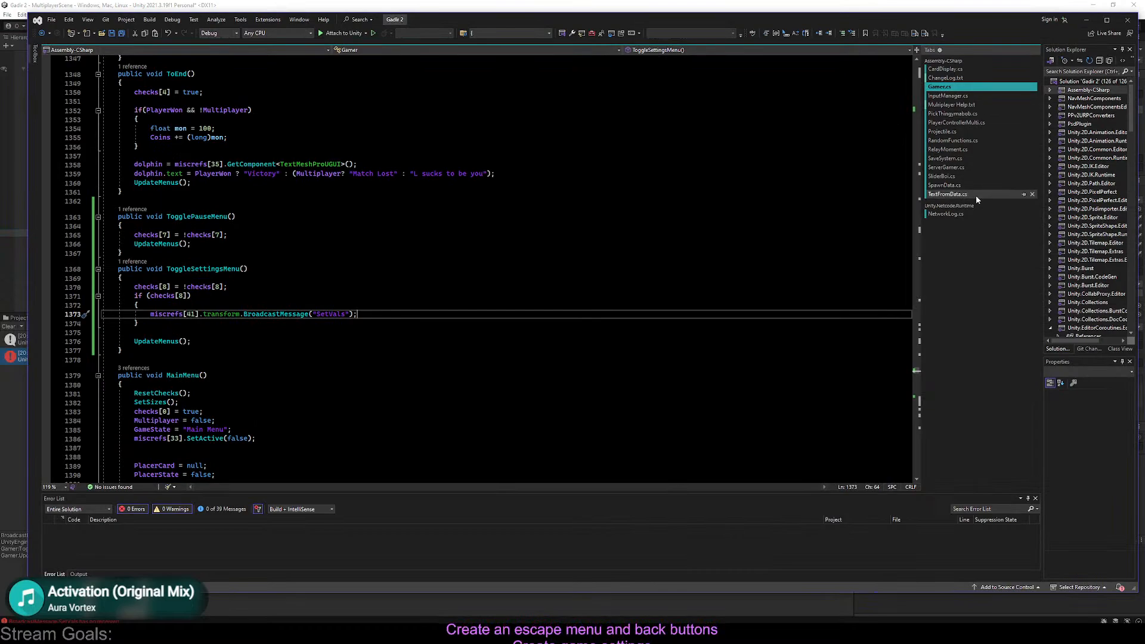
# Compare the SetVals method in SliderBoi.cs with the BroadcastMessage call in ToggleSettingsMenu of Gamer.cs
pyautogui.click(969, 176)
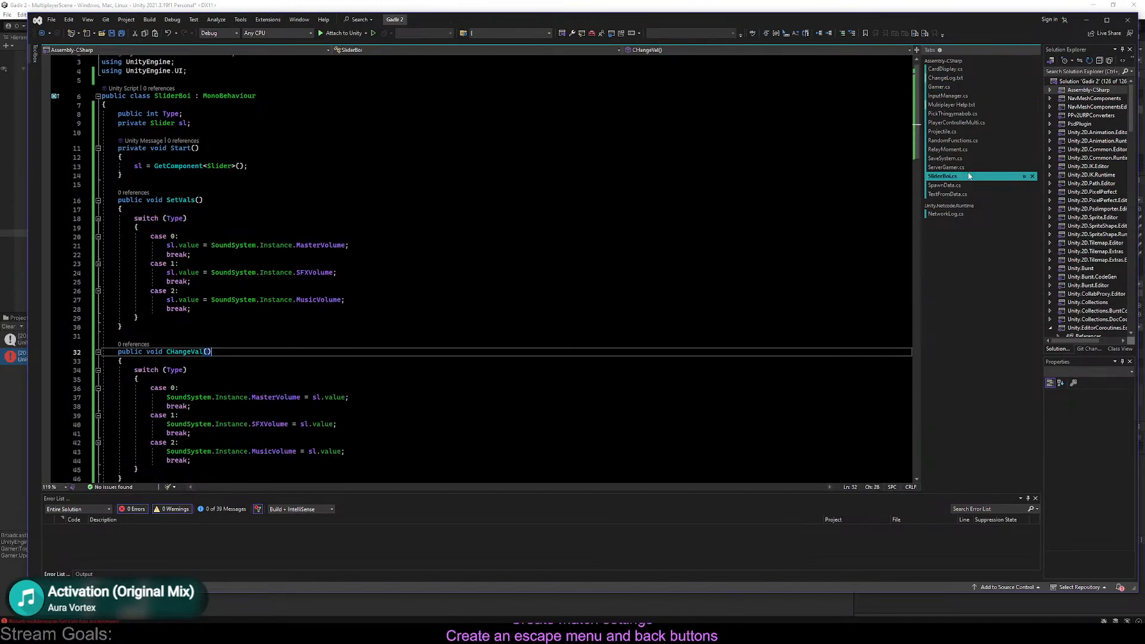
pyautogui.click(182, 201)
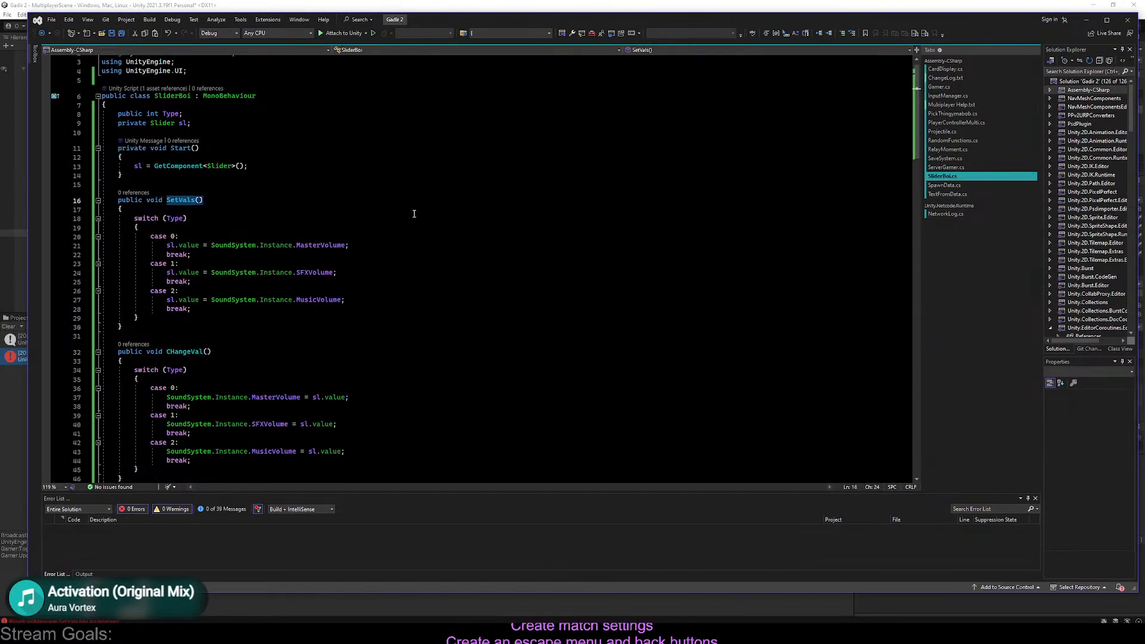
pyautogui.click(966, 87)
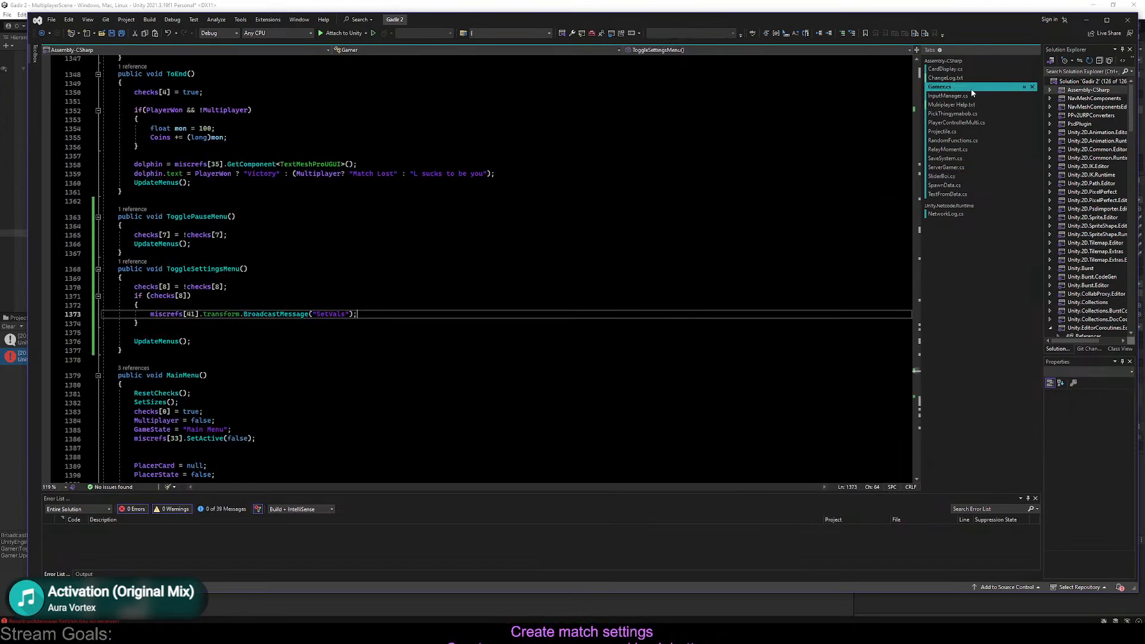
pyautogui.hotkey('alt', 'Tab')
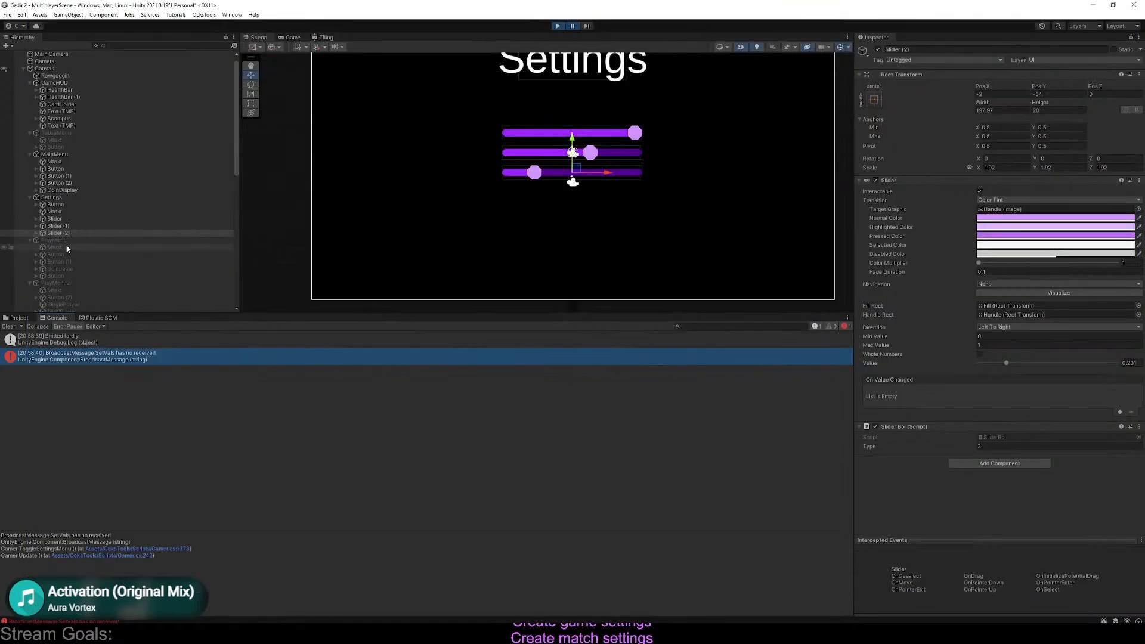
pyautogui.hotkey('alt', 'Tab')
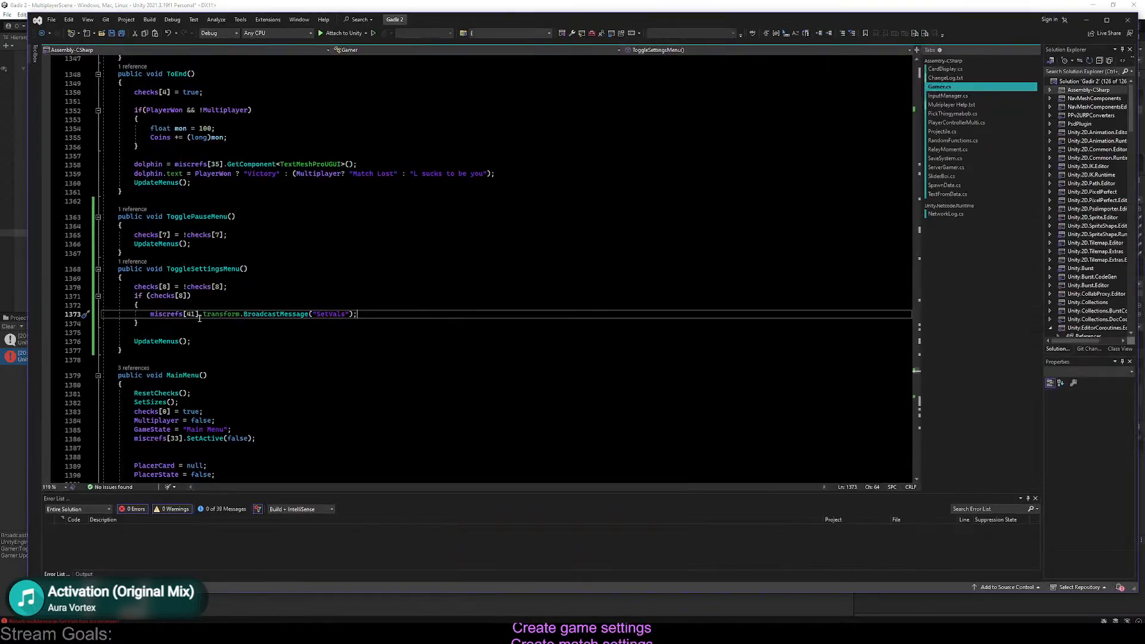
pyautogui.click(392, 302)
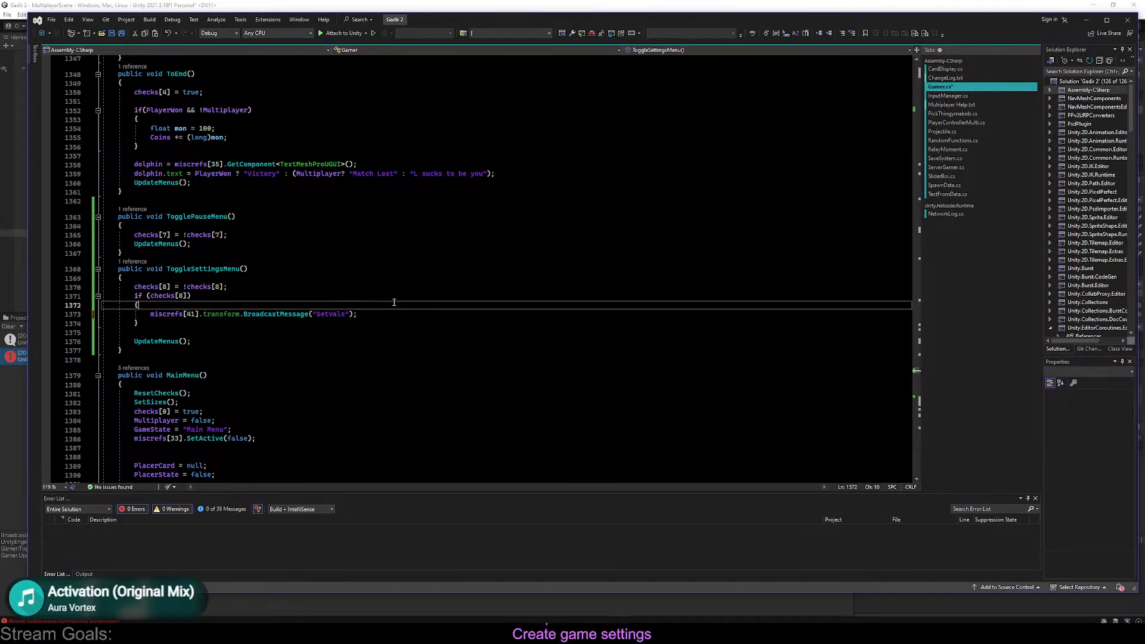
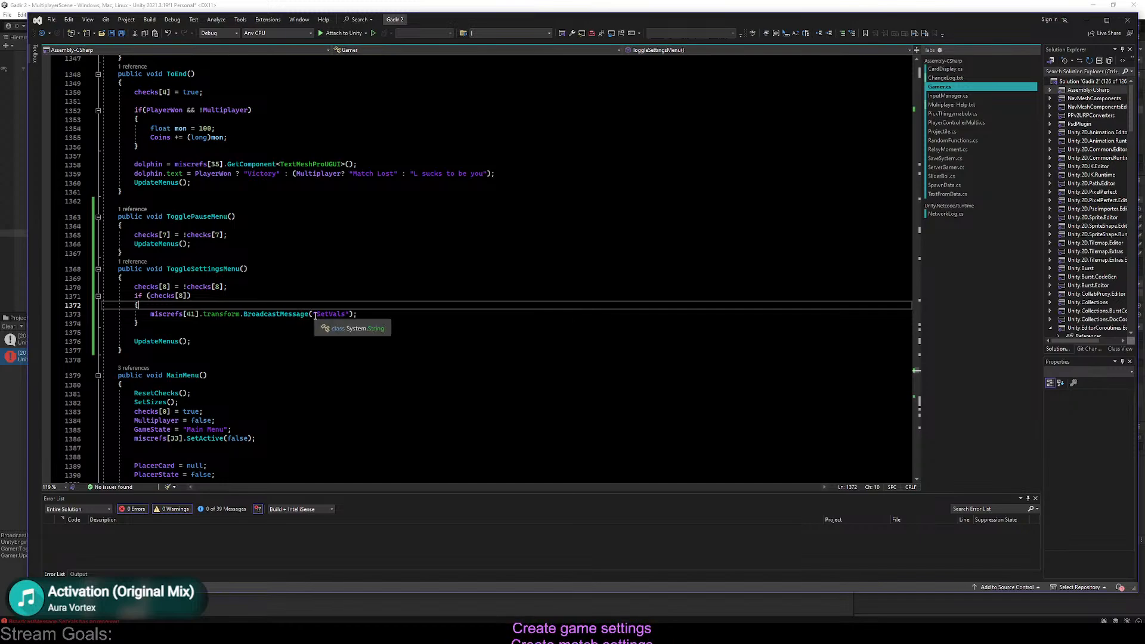
pyautogui.click(956, 177)
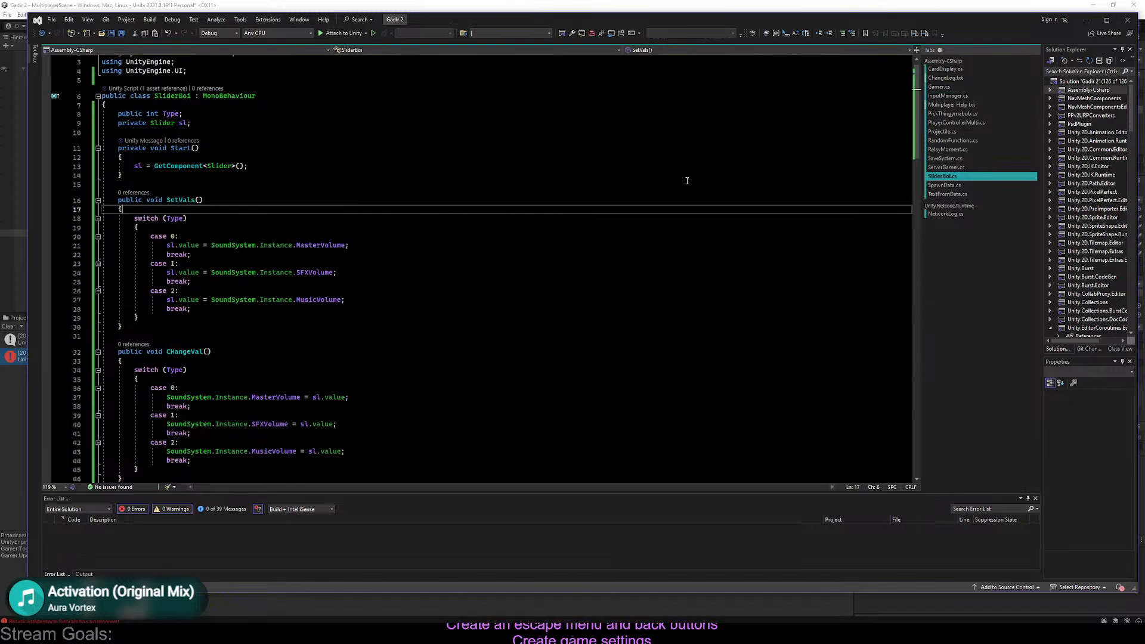
pyautogui.click(939, 87)
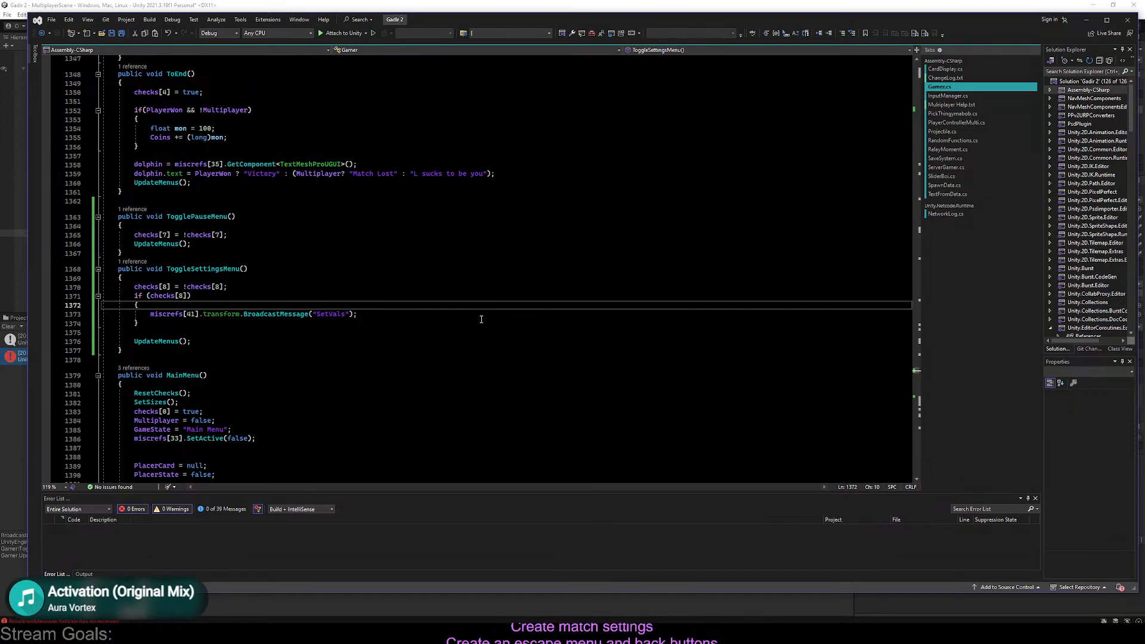
# Switch to Unity and examine the Settings, Canvas and Slider (1) objects and the NetworkManager's Element 41 reference
pyautogui.click(392, 6)
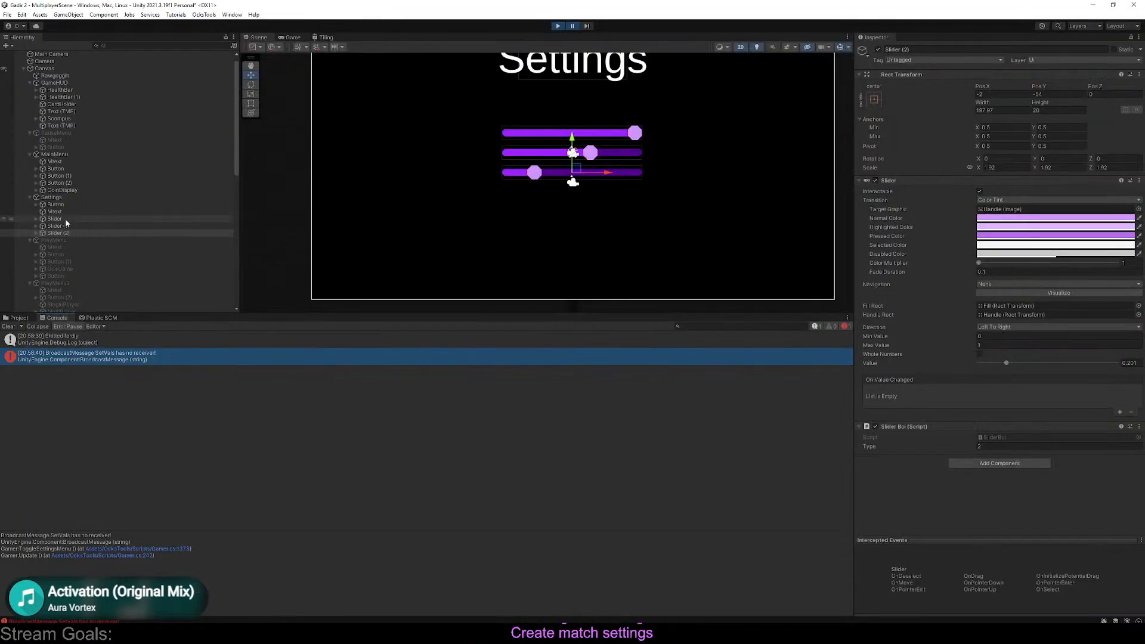
pyautogui.click(63, 198)
pyautogui.scroll(1, 66, 197)
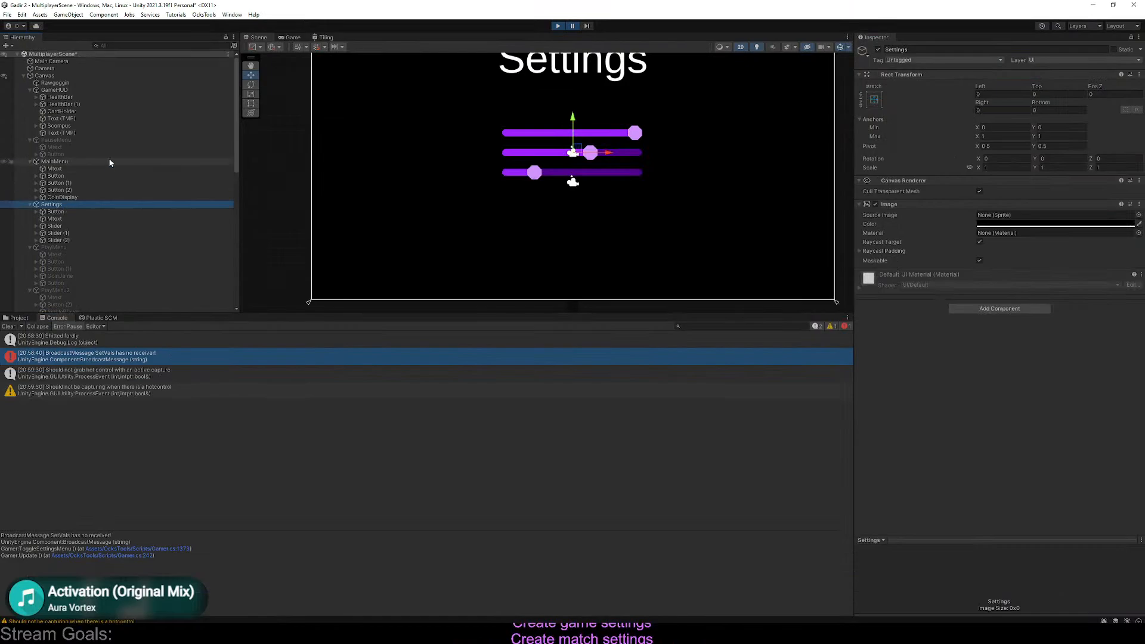
pyautogui.click(54, 76)
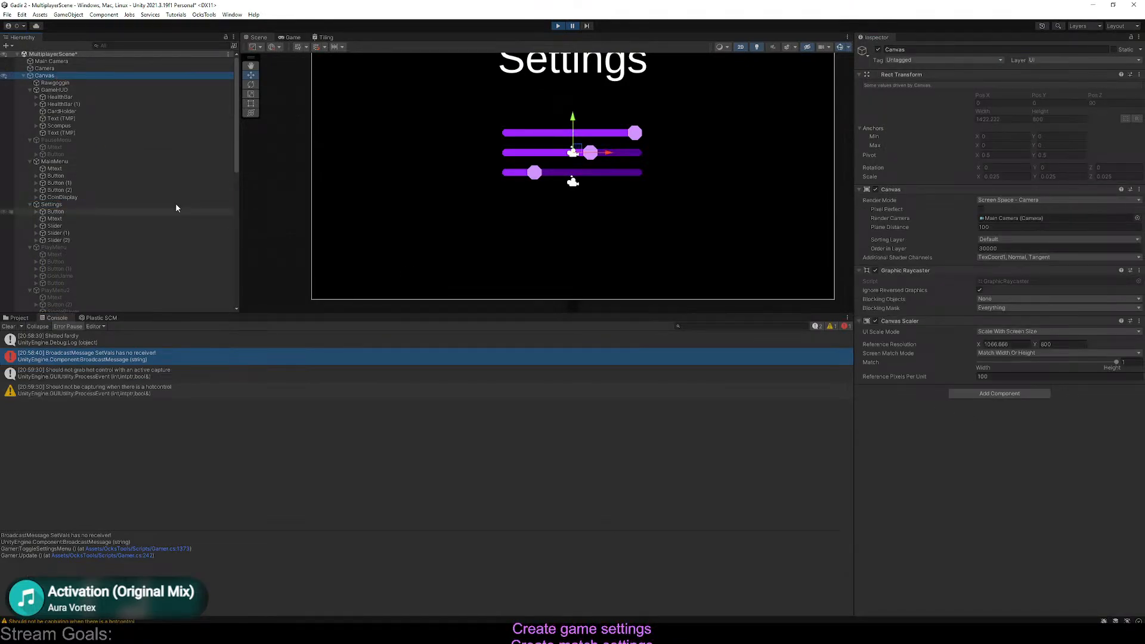
pyautogui.scroll(-15, 84, 145)
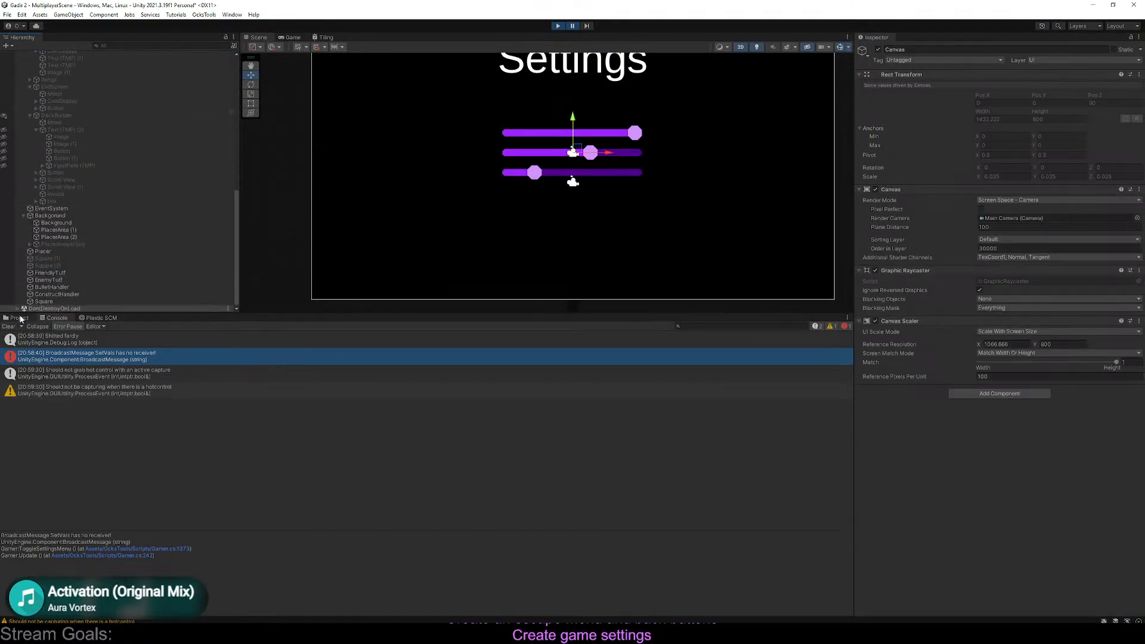
pyautogui.click(17, 309)
pyautogui.scroll(-1, 24, 309)
pyautogui.click(44, 309)
pyautogui.click(51, 302)
pyautogui.scroll(-5, 979, 358)
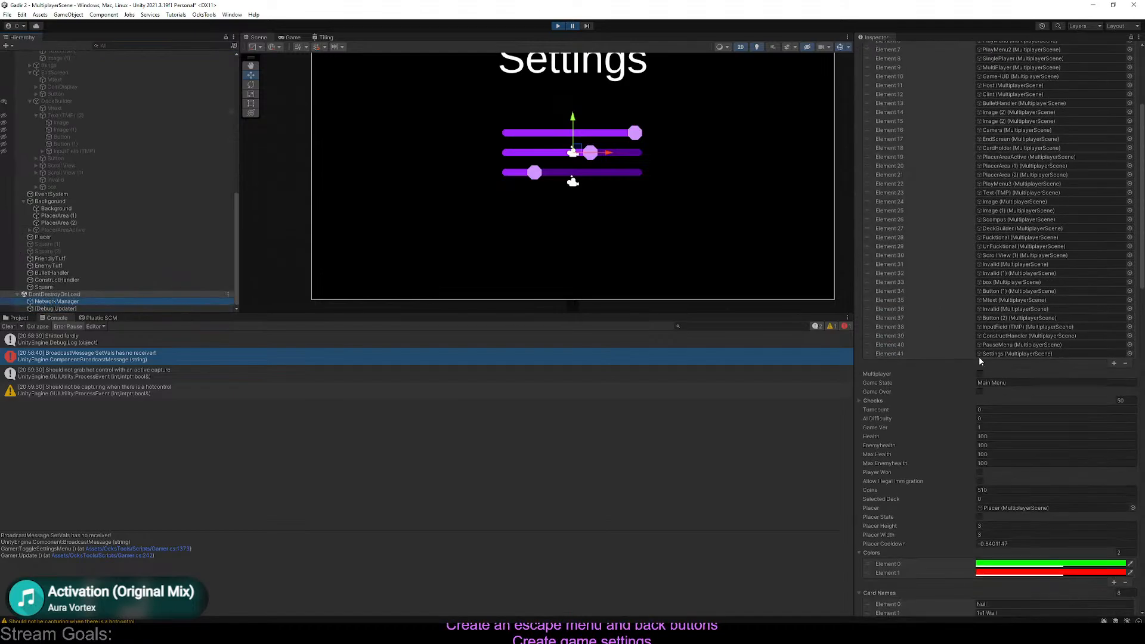
pyautogui.scroll(5, 137, 238)
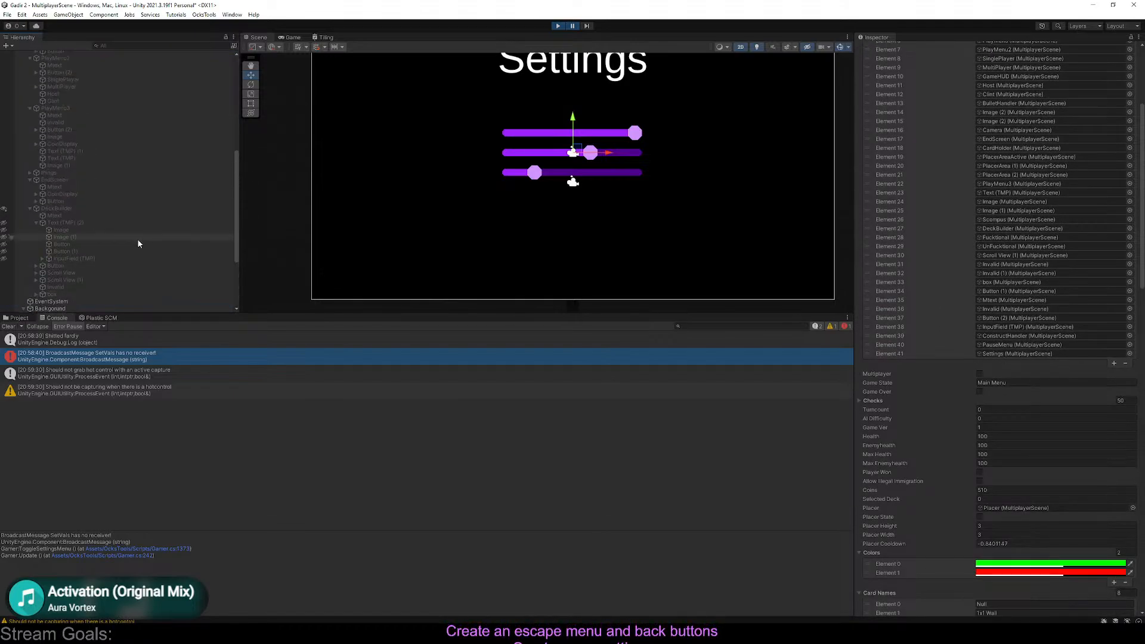
pyautogui.scroll(10, 137, 238)
pyautogui.click(51, 204)
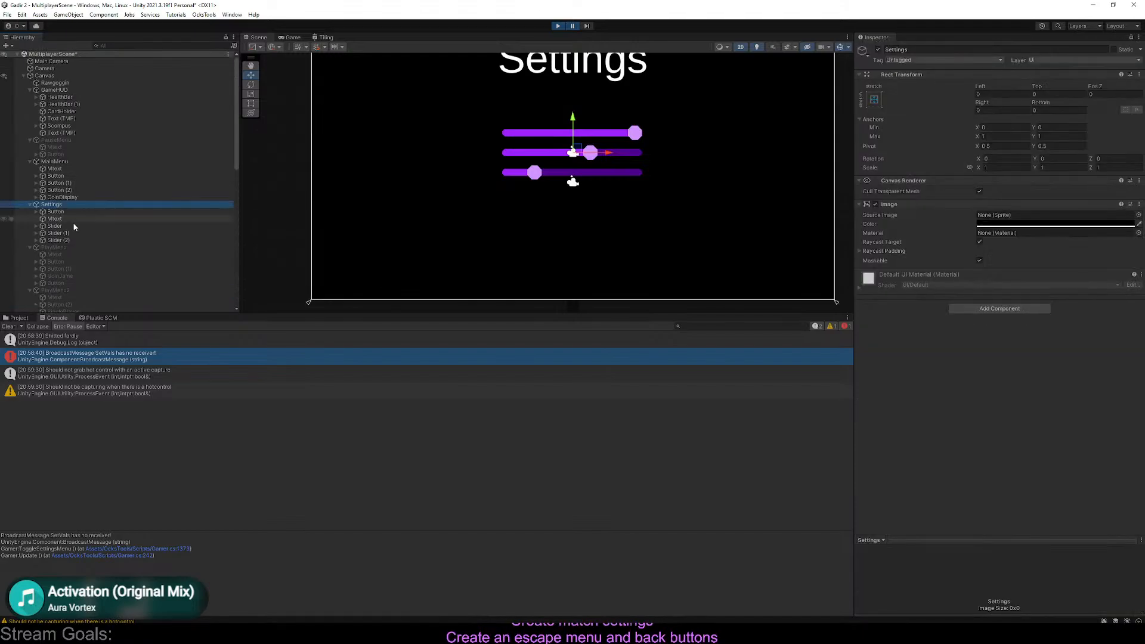
pyautogui.click(73, 232)
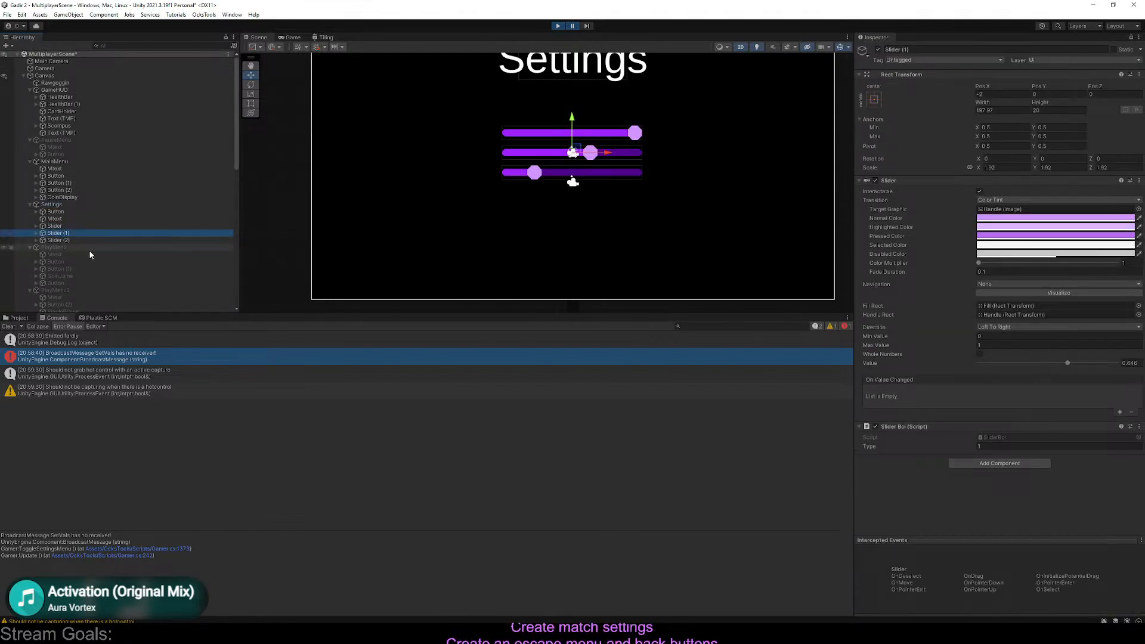
# Switch to Visual Studio and replace the broadcast call on miscrefs[41] in ToggleSettingsMenu with GetComponent<SettingHandler>();
pyautogui.hotkey('alt', 'Tab')
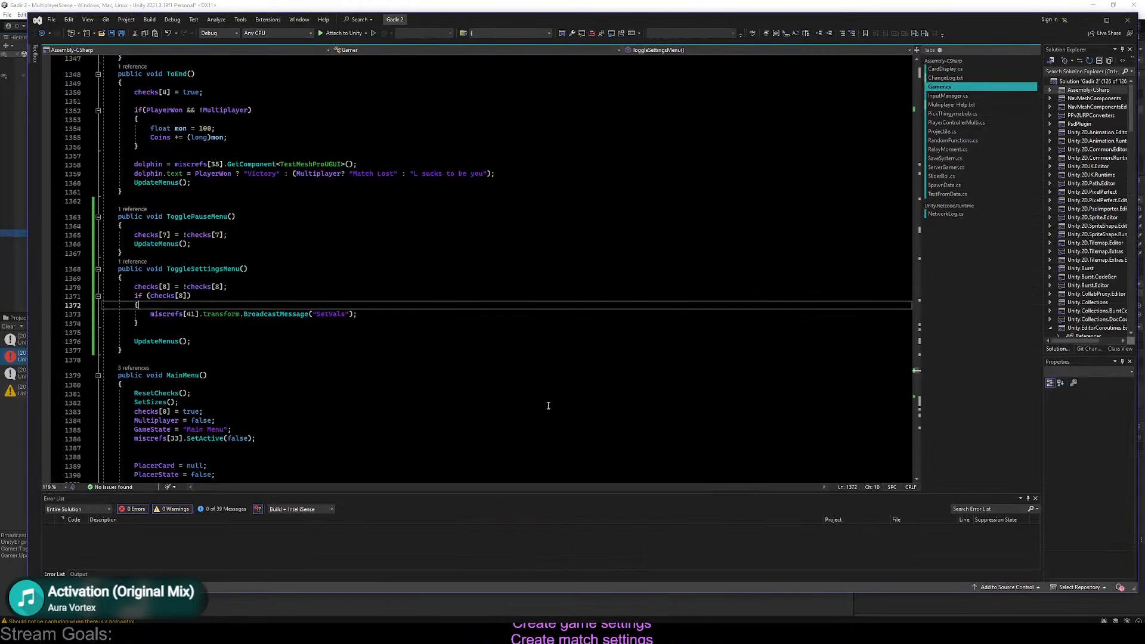
pyautogui.click(392, 312)
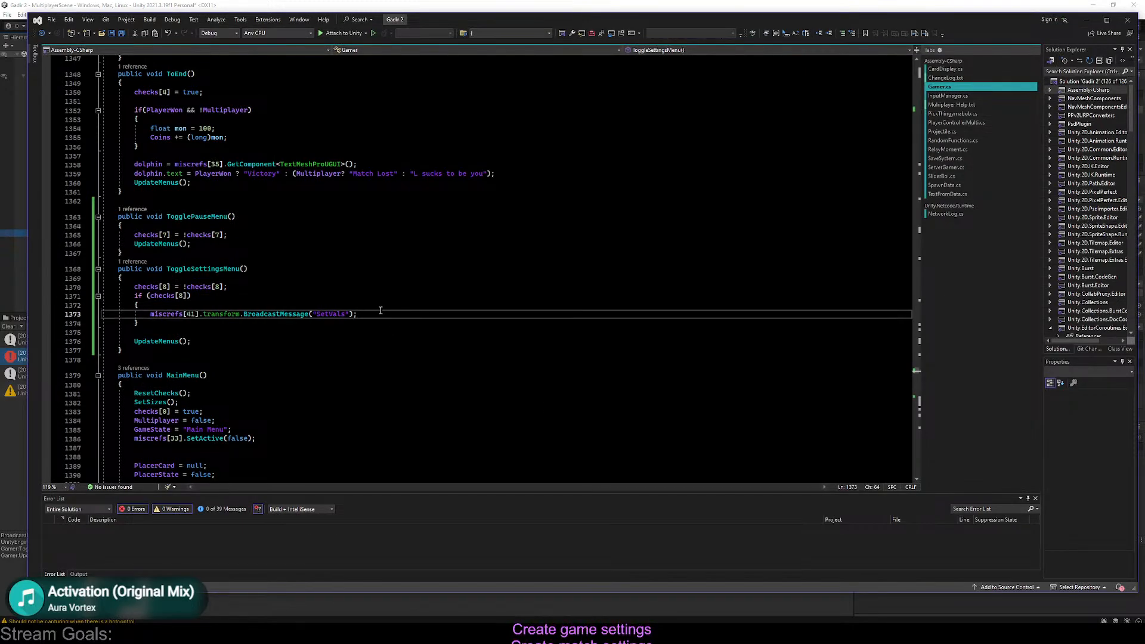
pyautogui.moveTo(368, 313); pyautogui.dragTo(202, 314)
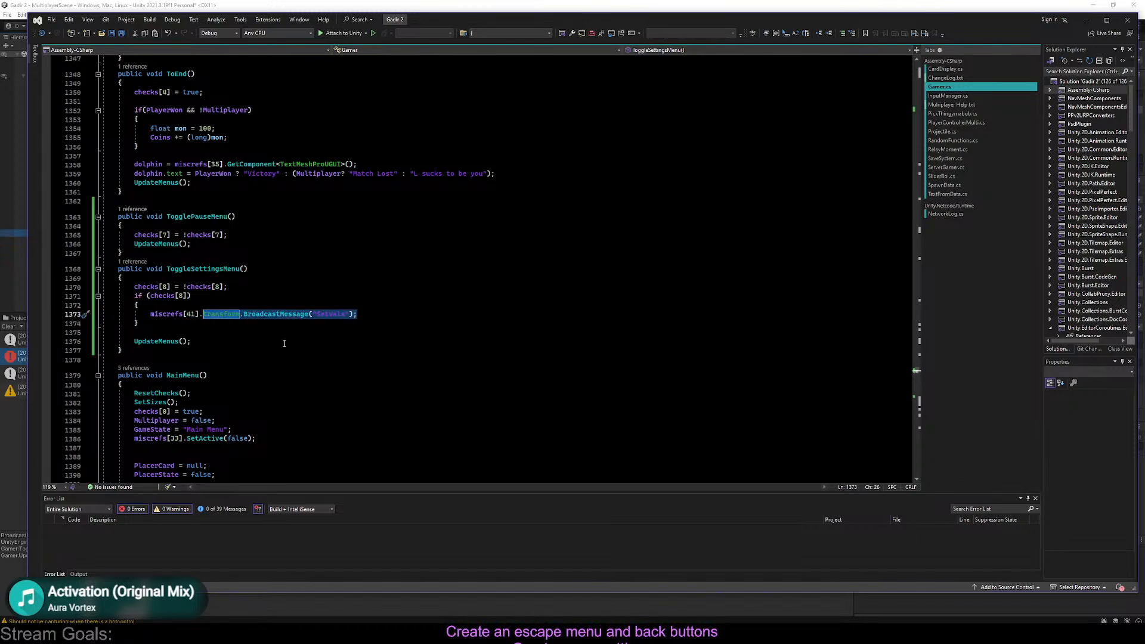
pyautogui.write('GetC')
pyautogui.press('Tab')
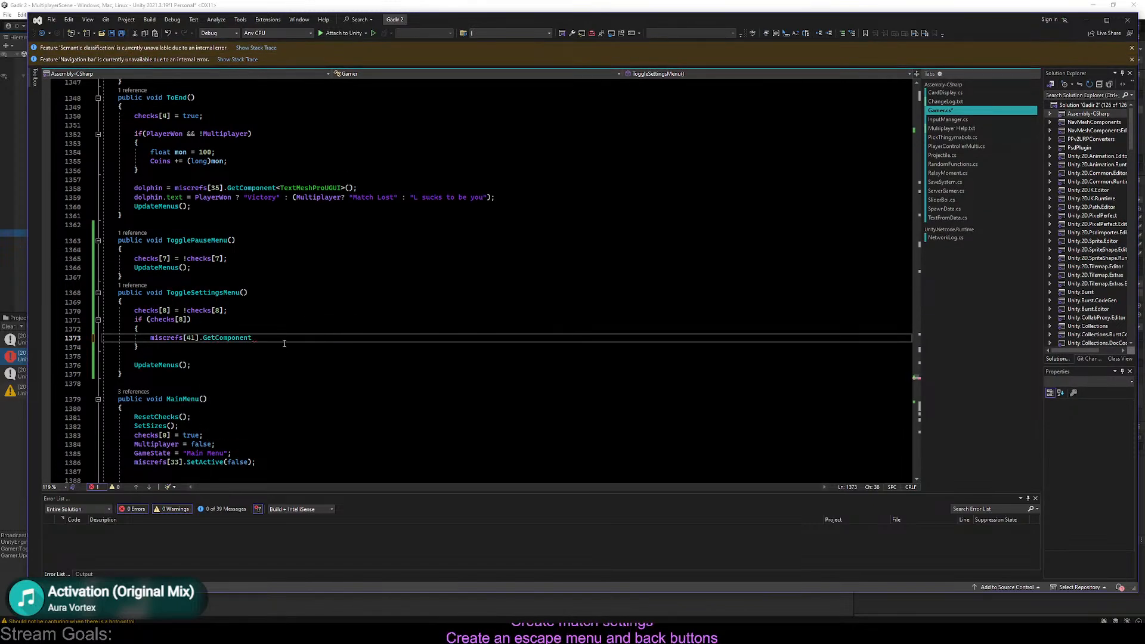
pyautogui.write('<')
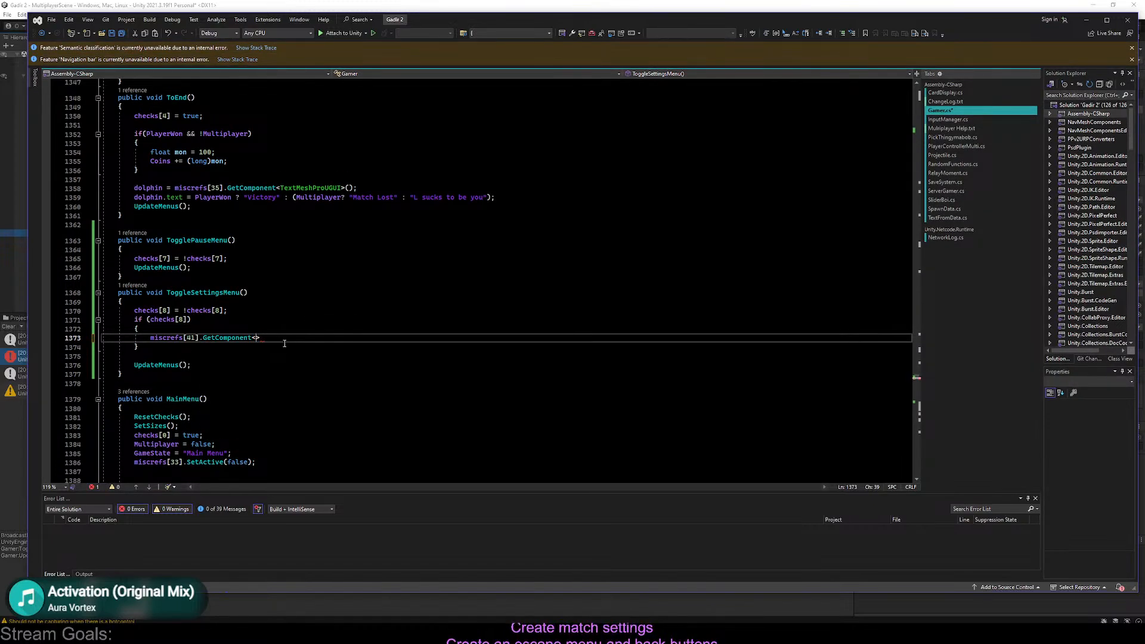
pyautogui.write('SettingHandler')
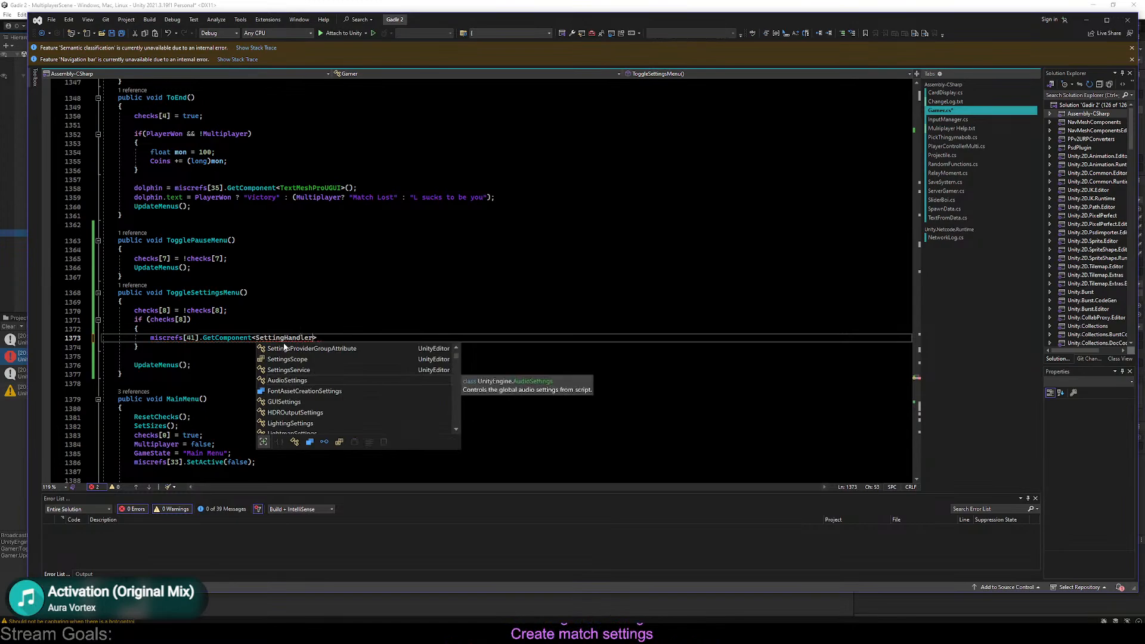
pyautogui.write('>();')
pyautogui.press('Up')
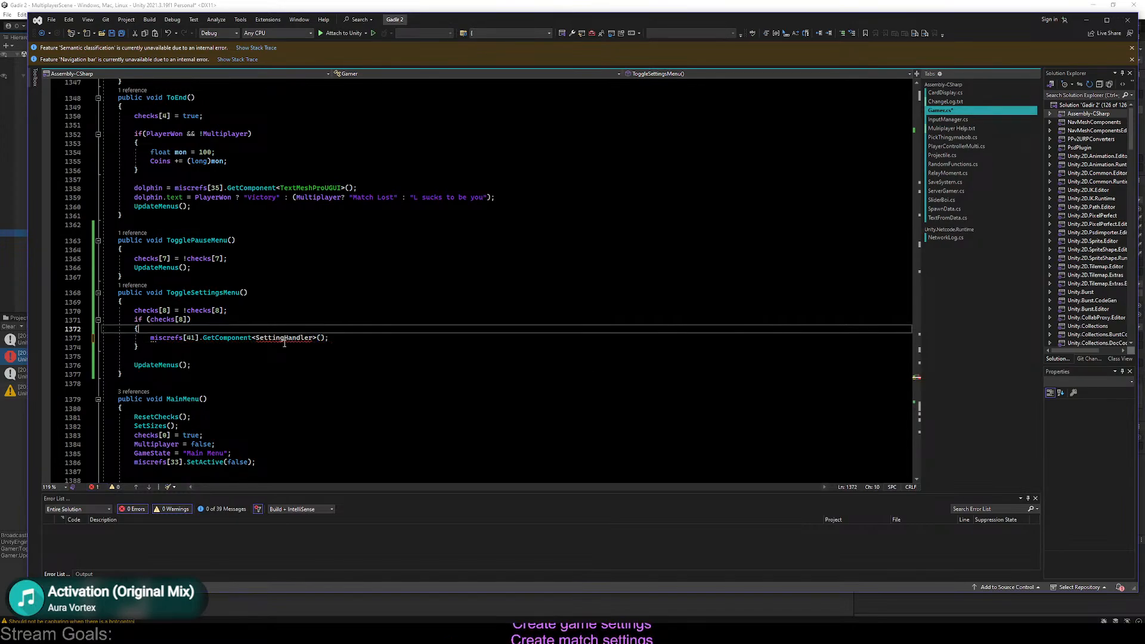
# Switch to Unity and create a C# script named SettingHandler in the Scripts/Misc folder
pyautogui.click(17, 281)
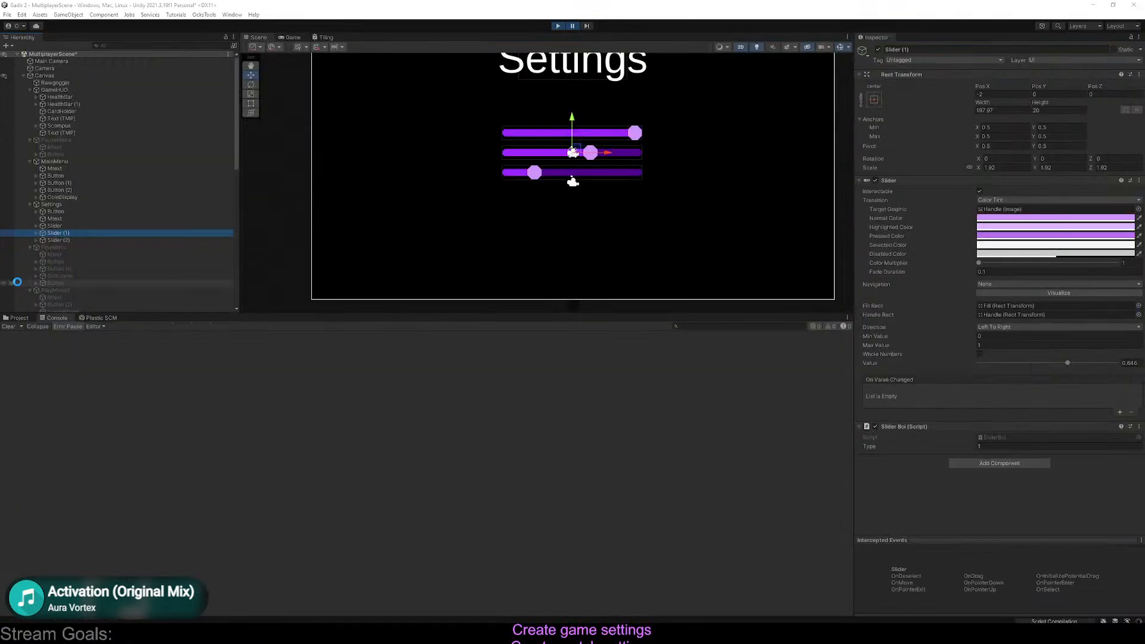
pyautogui.click(19, 318)
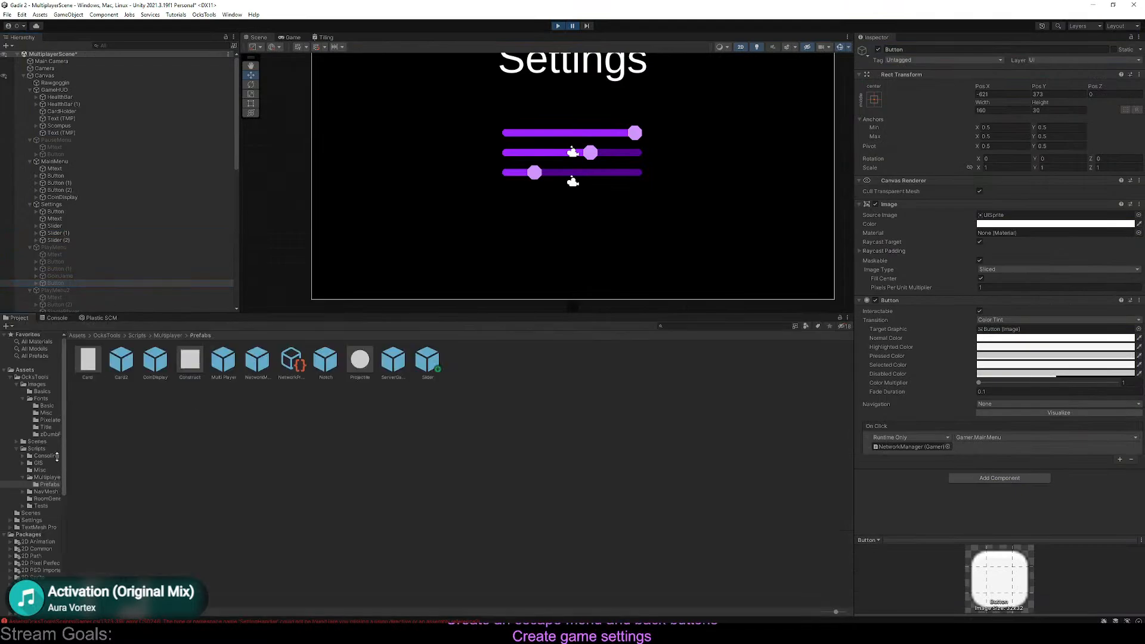
pyautogui.click(40, 470)
pyautogui.rightClick(185, 468)
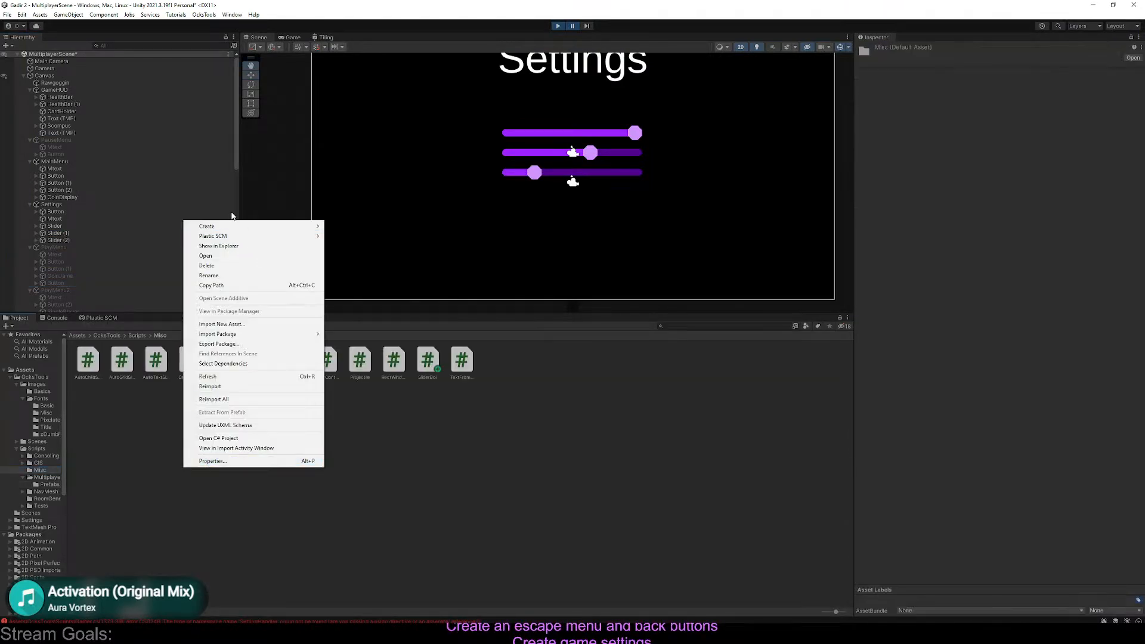
pyautogui.moveTo(216, 226)
pyautogui.click(356, 179)
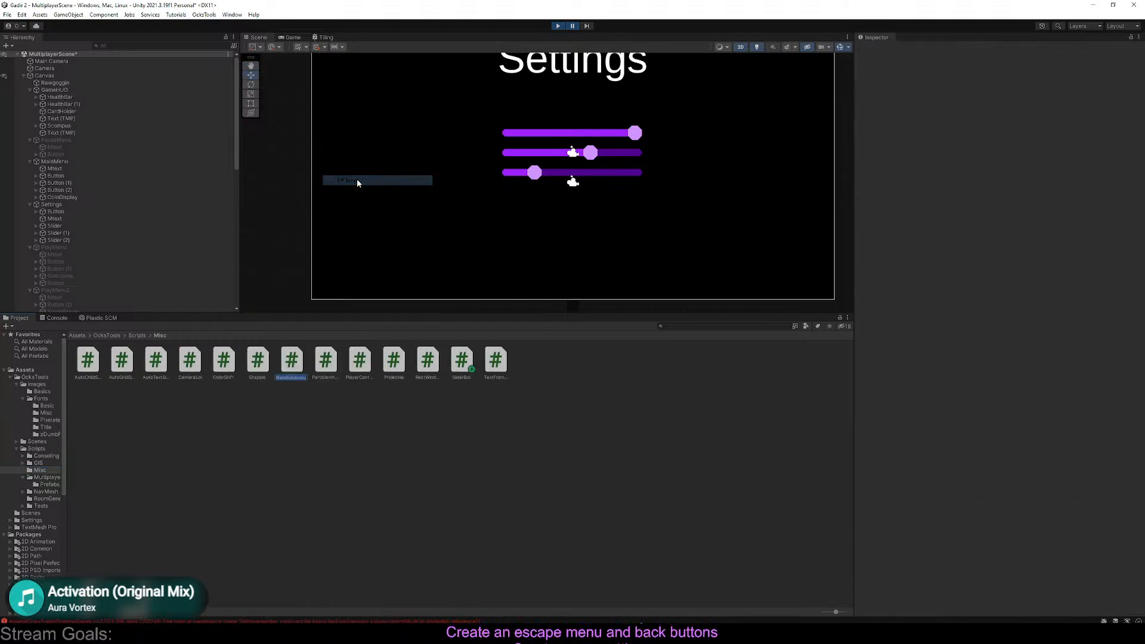
pyautogui.write('SettingHandler')
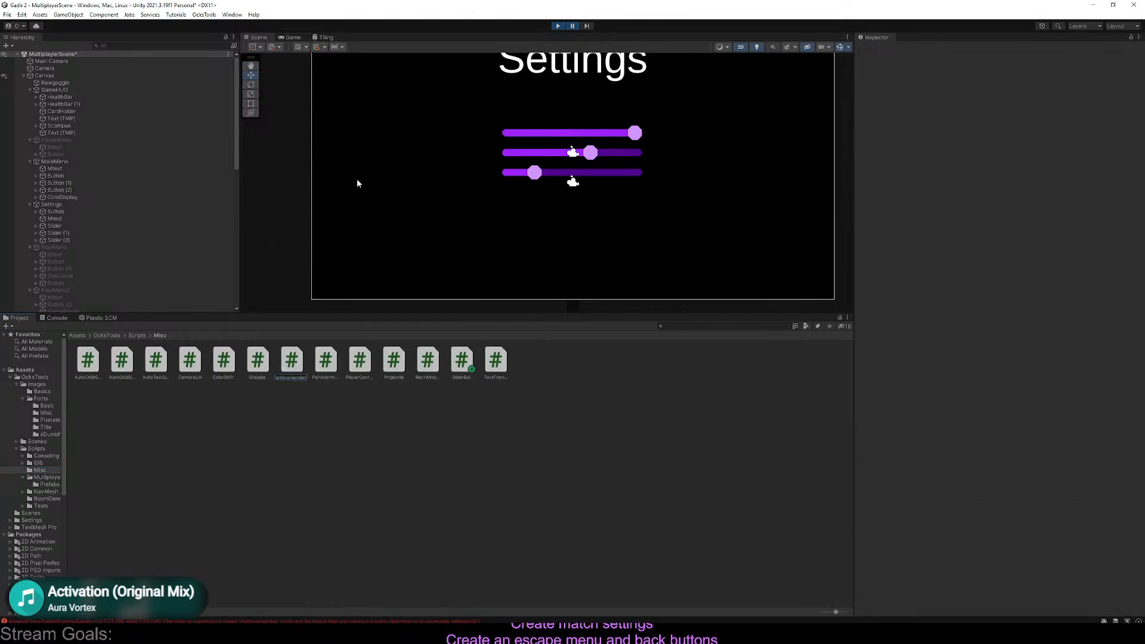
# Confirm the SettingHandler script's name, open it in Visual Studio and delete the default Start and Update methods
pyautogui.press('Return')
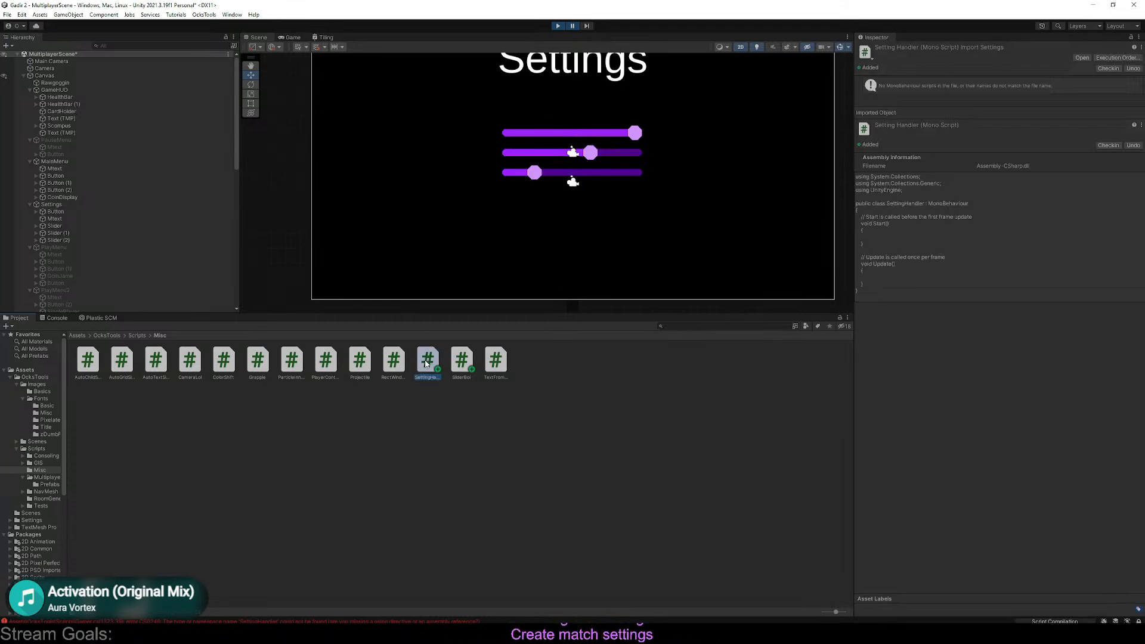
pyautogui.doubleClick(425, 363)
pyautogui.click(405, 382)
pyautogui.moveTo(214, 248); pyautogui.dragTo(191, 135)
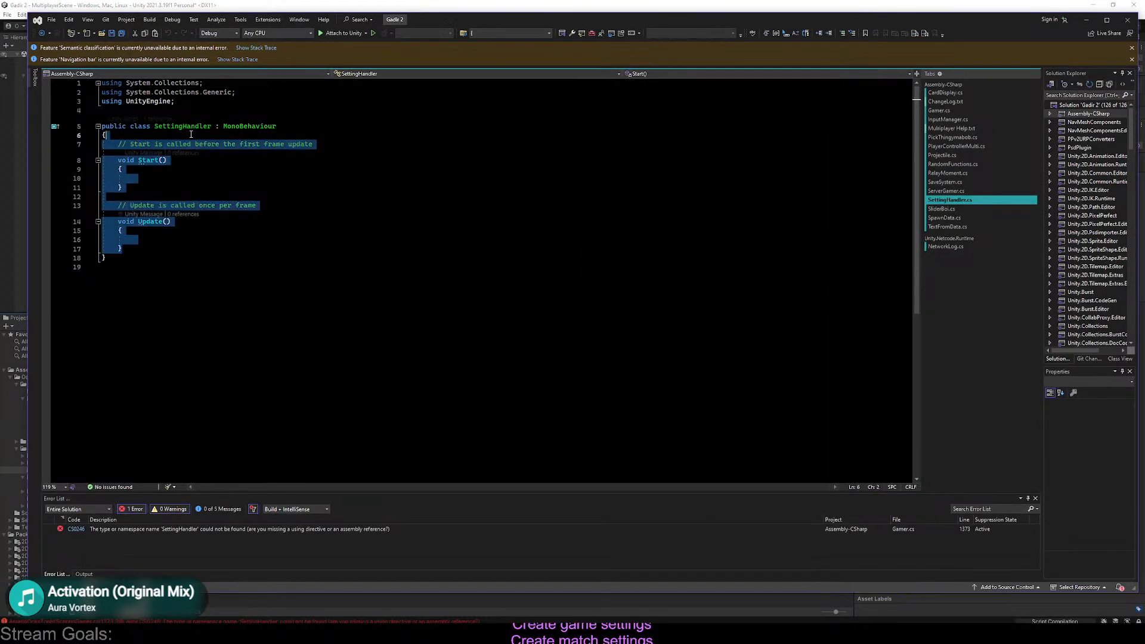
pyautogui.press('BackSpace')
# Declare the field public SliderBoi slids; in the SettingHandler class
pyautogui.press('Return')
pyautogui.write('public vo')
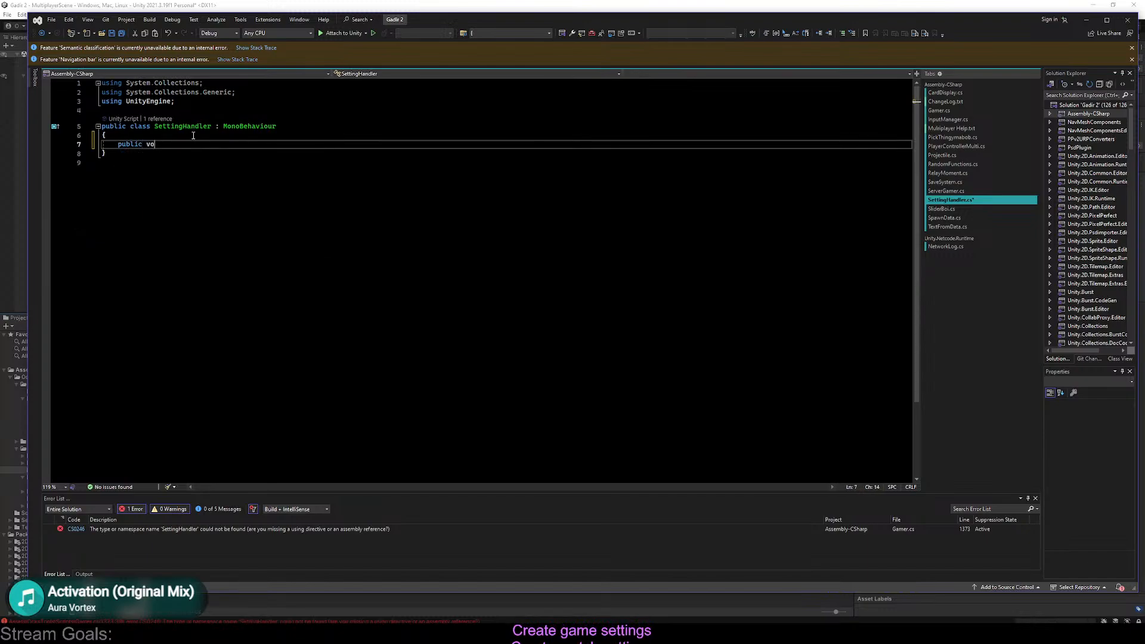
pyautogui.write('id S')
pyautogui.press('BackSpace')
pyautogui.press('BackSpace')
pyautogui.press('BackSpace')
pyautogui.press('BackSpace')
pyautogui.press('BackSpace')
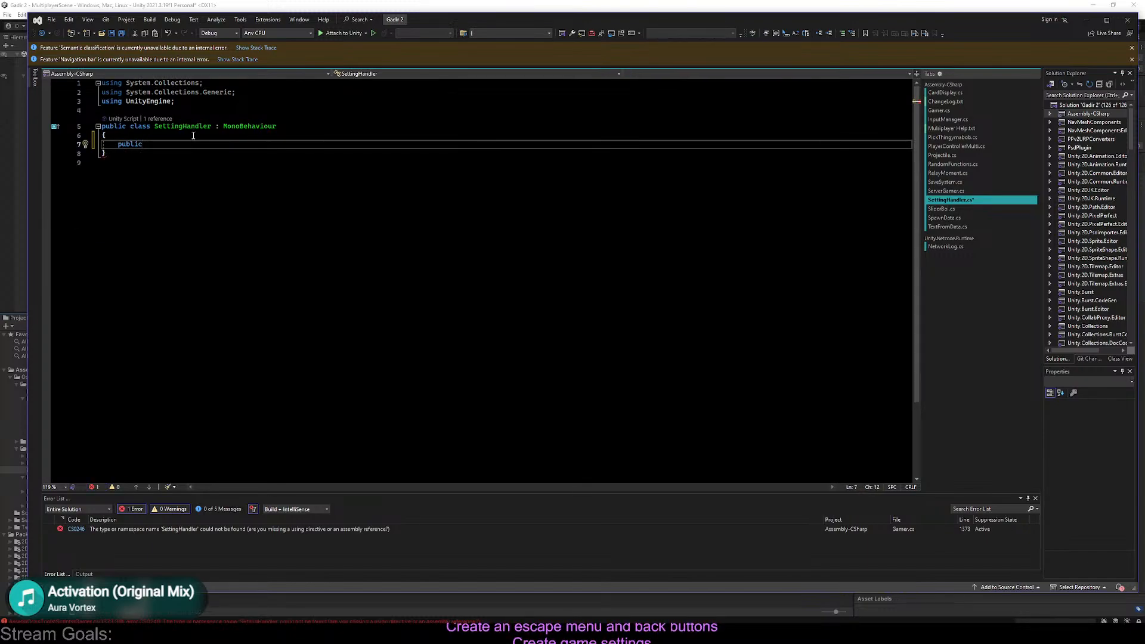
pyautogui.write('SliderBoi')
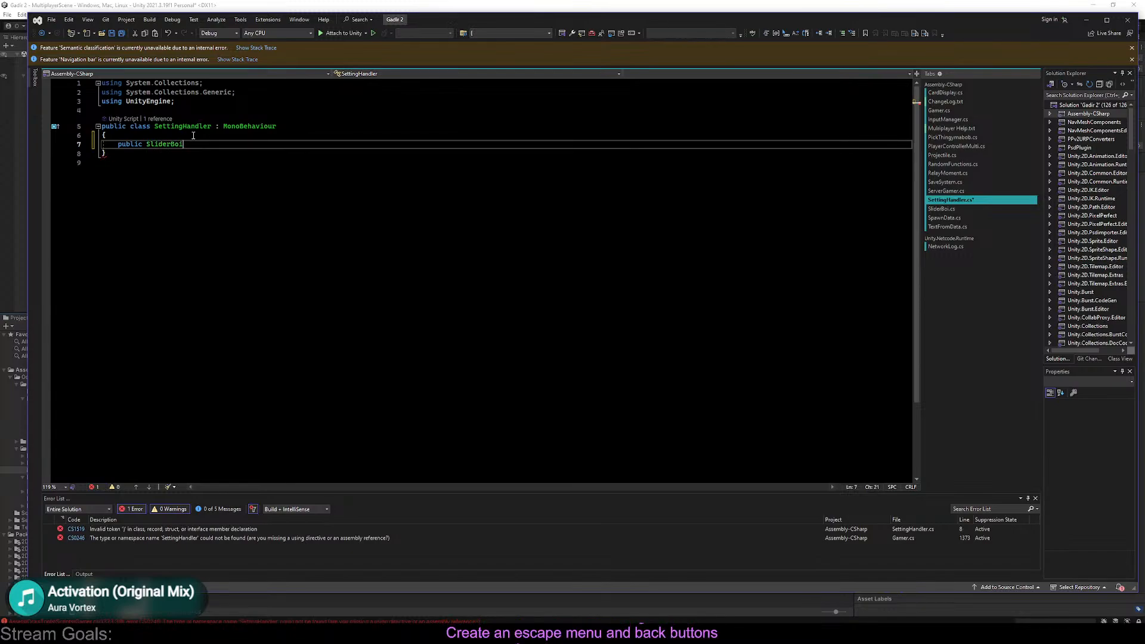
pyautogui.write(' sli')
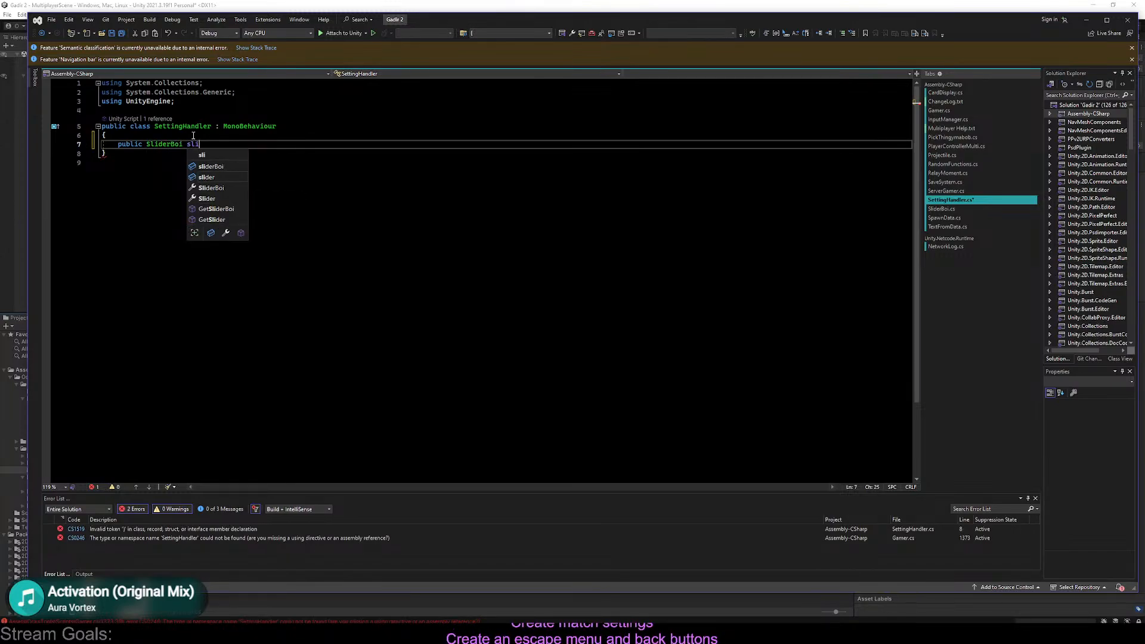
pyautogui.write('ds')
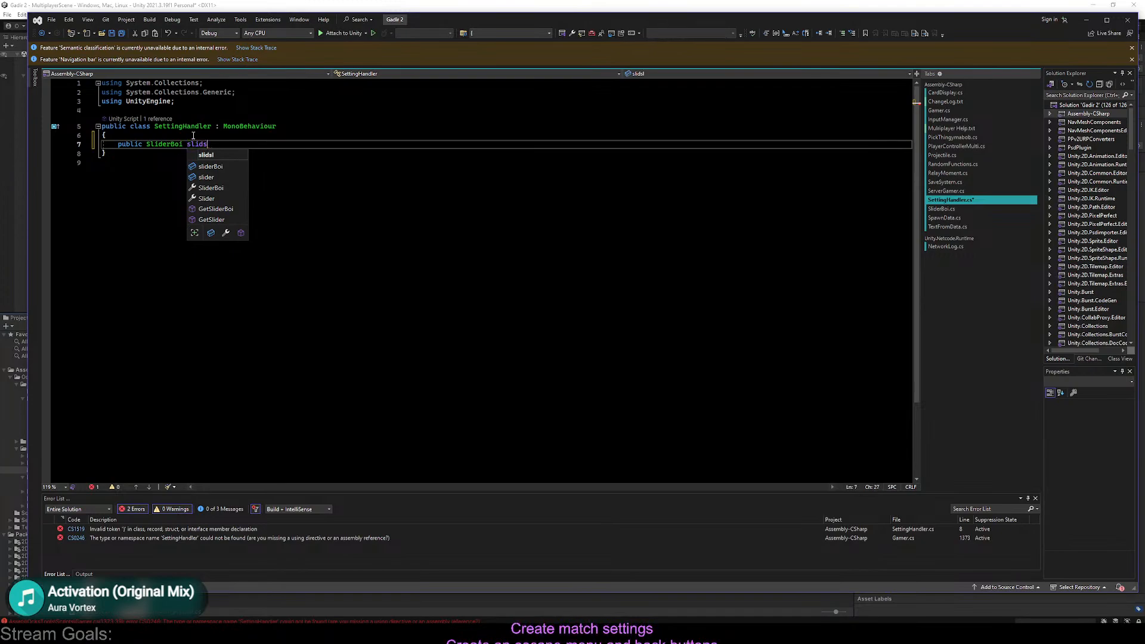
pyautogui.write(';')
# Add an empty public void SetVals() method below the slids field
pyautogui.press('Return')
pyautogui.press('Return')
pyautogui.write('pu')
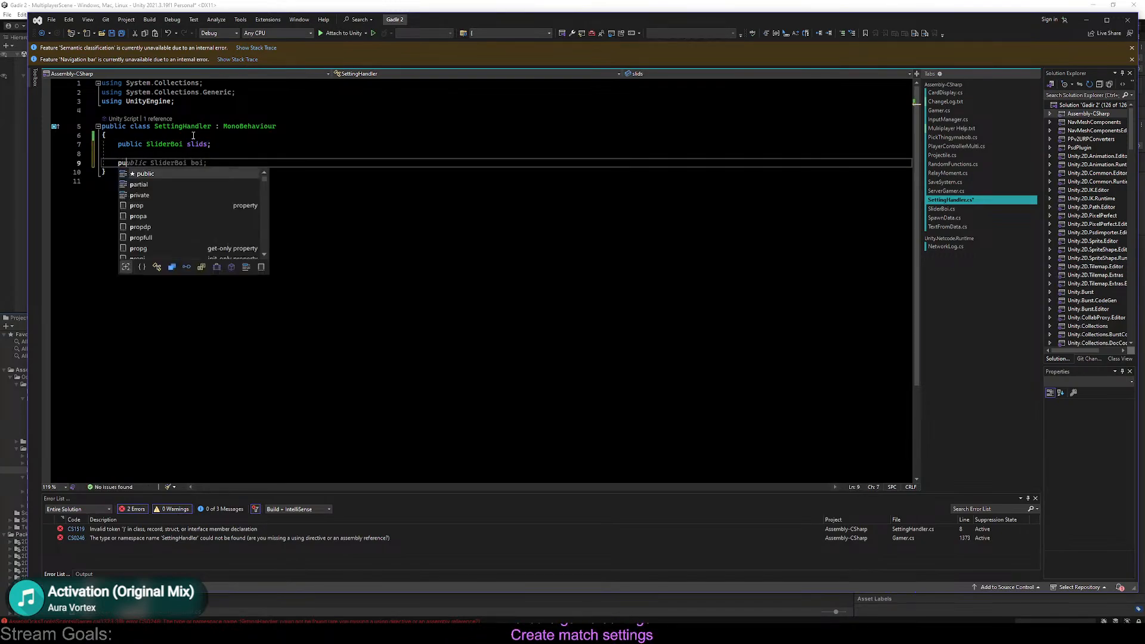
pyautogui.write('blic v')
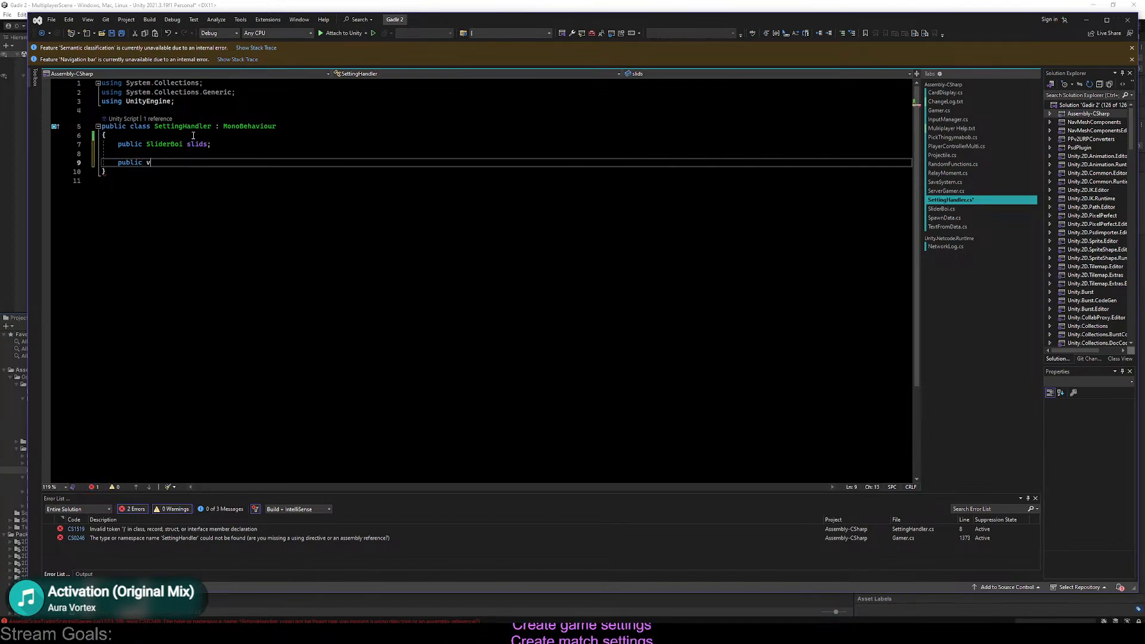
pyautogui.write('oid SetVals')
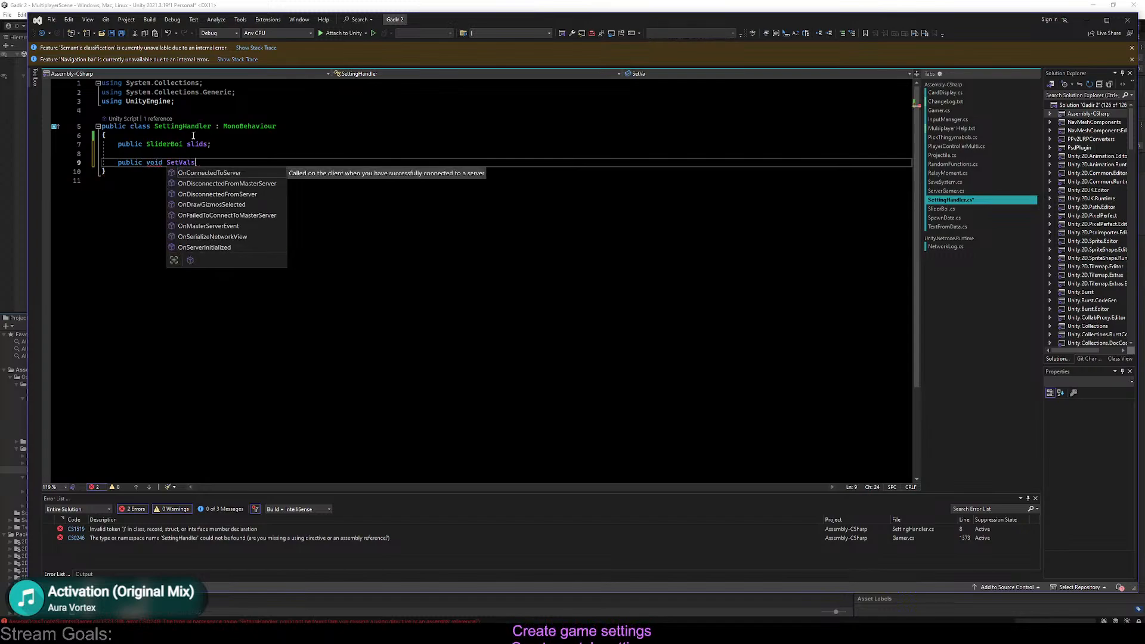
pyautogui.write('() {')
pyautogui.press('Return')
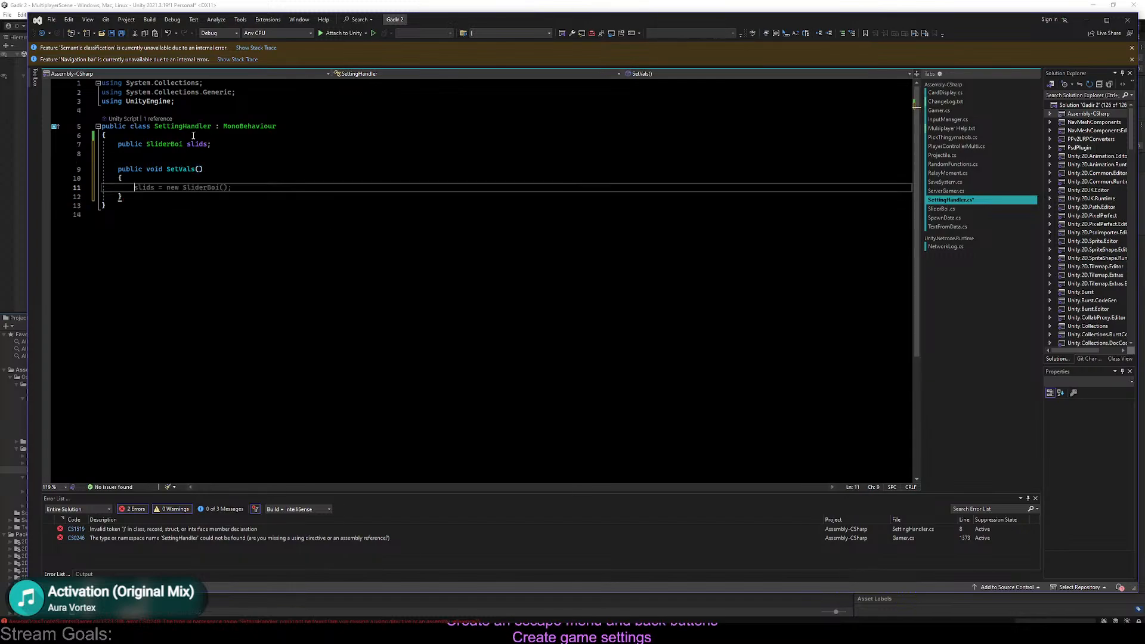
# Inside SetVals, write a foreach(var slid in slids) loop and begin its body with slid
pyautogui.write('foreach)')
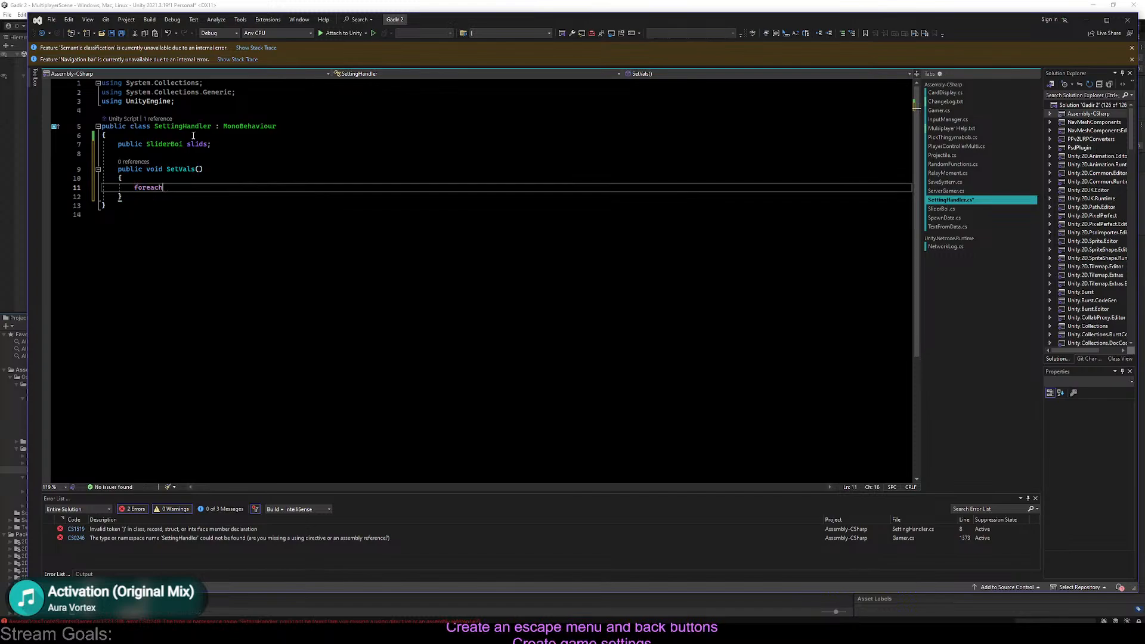
pyautogui.press('BackSpace')
pyautogui.press('BackSpace')
pyautogui.write('(v')
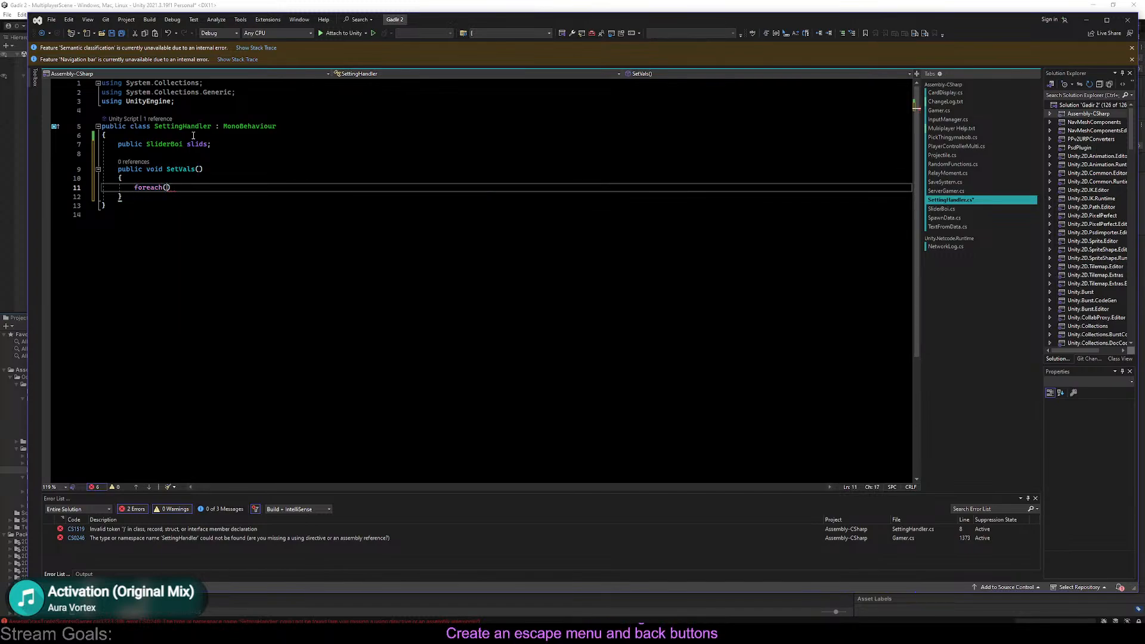
pyautogui.write('ar slid in slids')
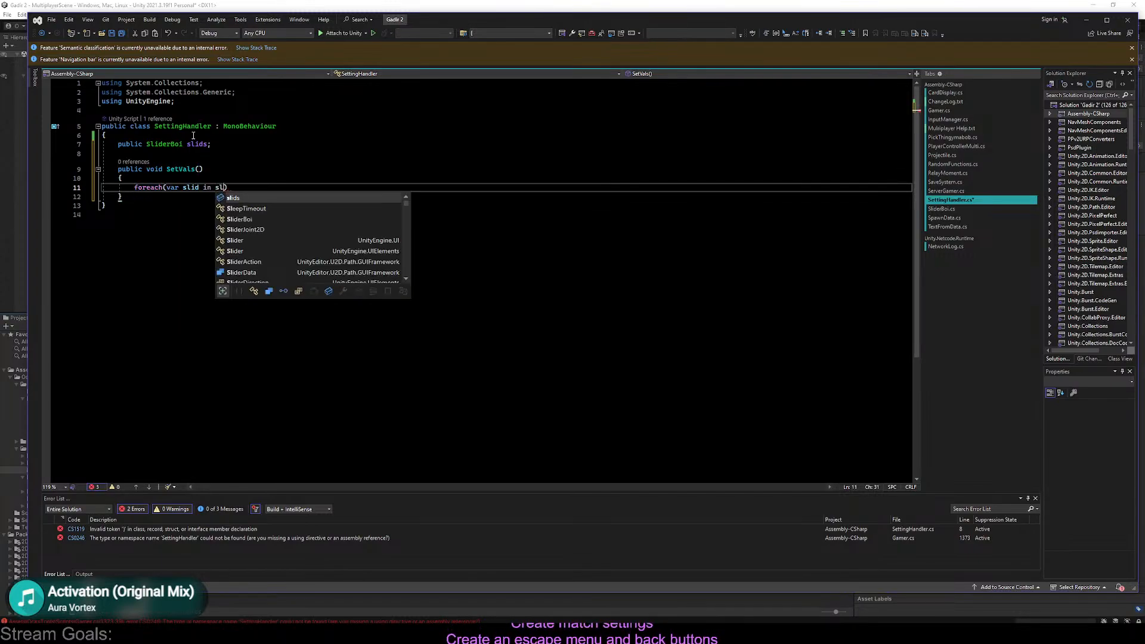
pyautogui.write(')')
pyautogui.press('Return')
pyautogui.write('{')
pyautogui.press('Return')
pyautogui.write('slid.')
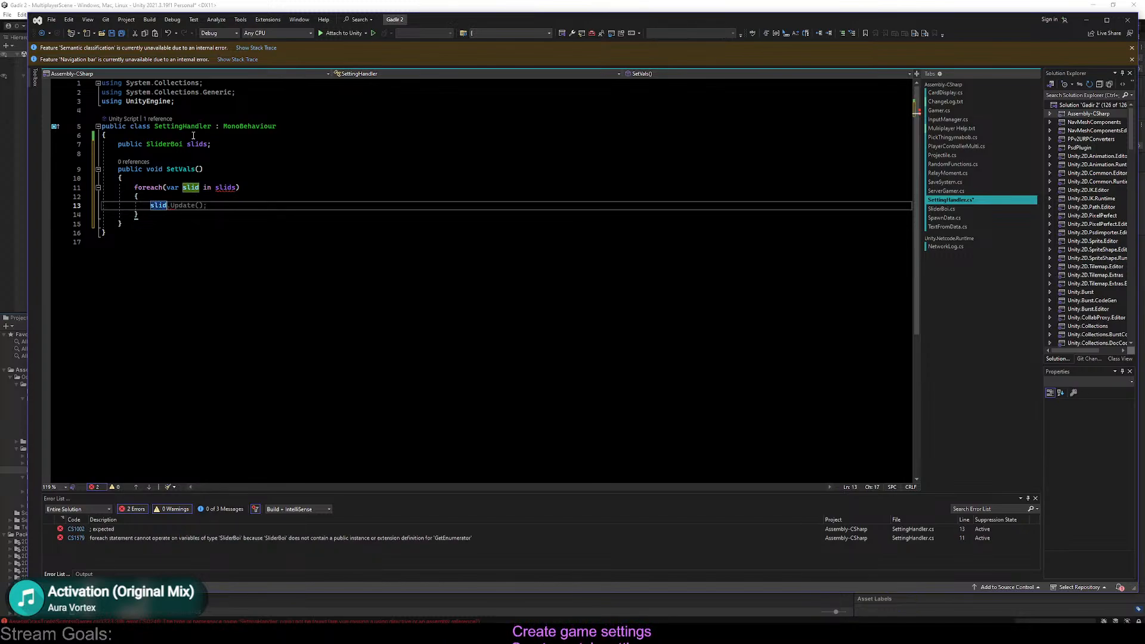
# Look through SliderBoi.cs, ChangeLog.txt, SpawnData.cs and TextFromData.cs for reference, ending back in SettingHandler.cs
pyautogui.click(956, 209)
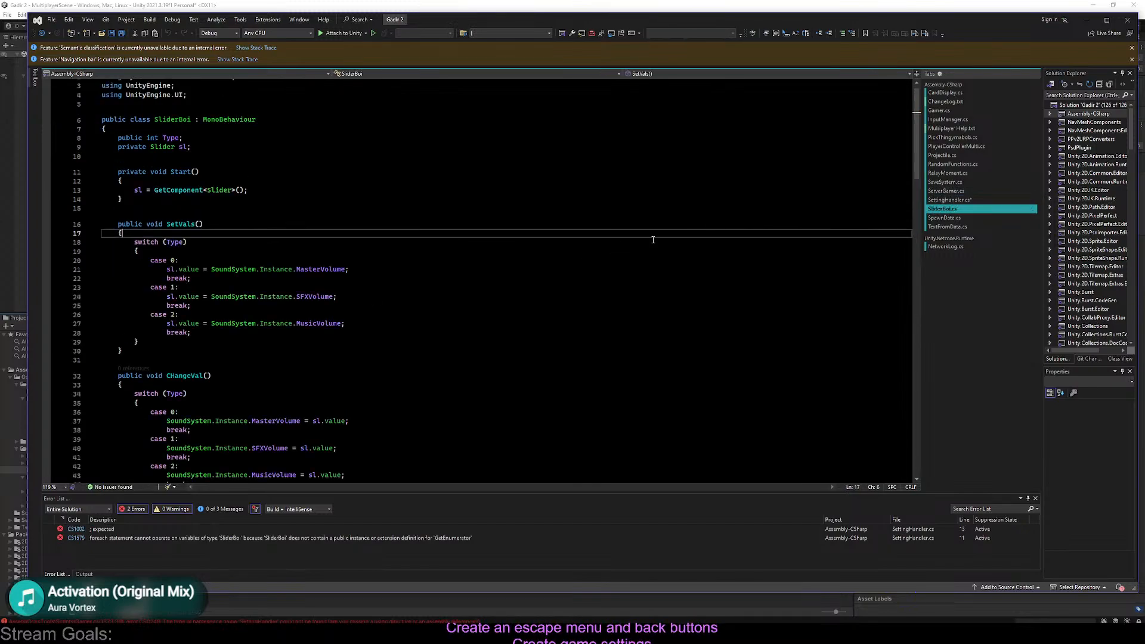
pyautogui.click(978, 200)
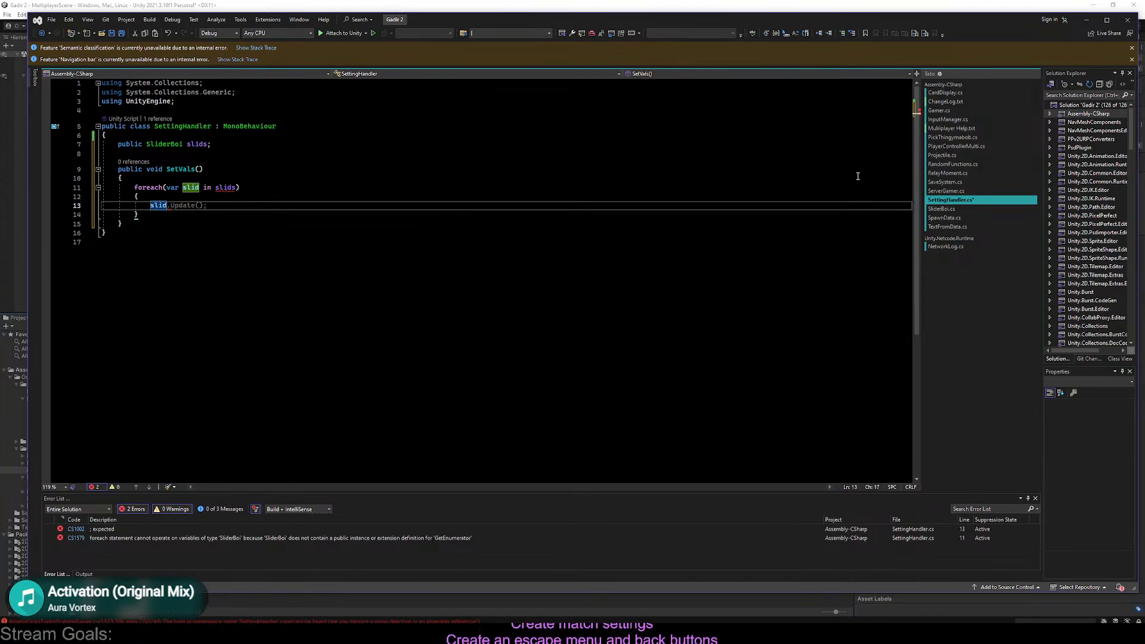
pyautogui.click(975, 103)
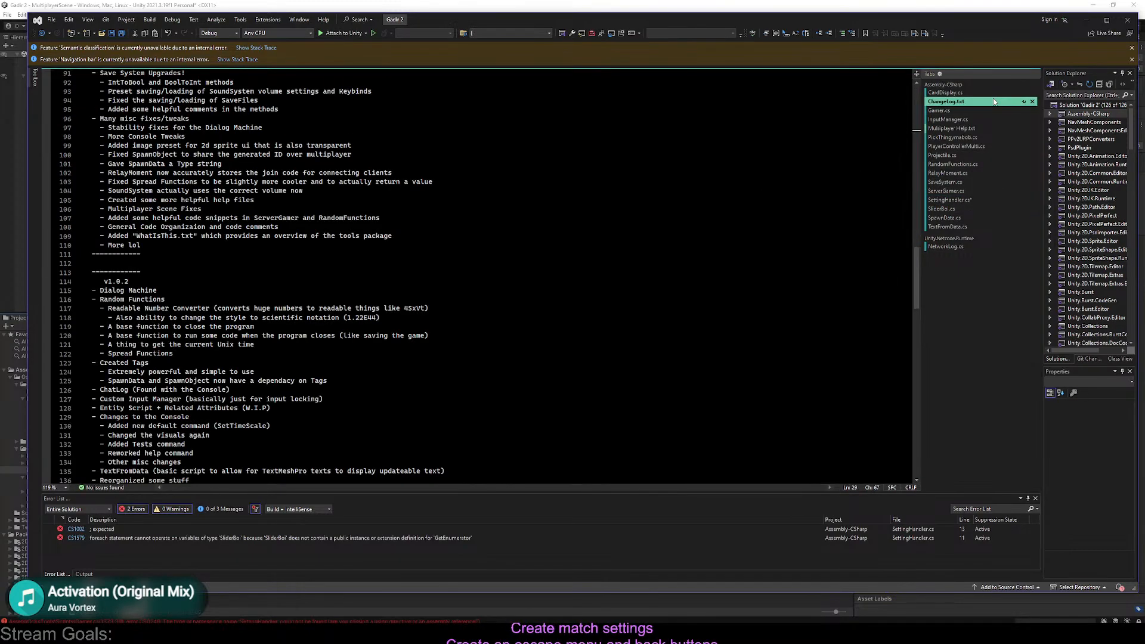
pyautogui.click(972, 218)
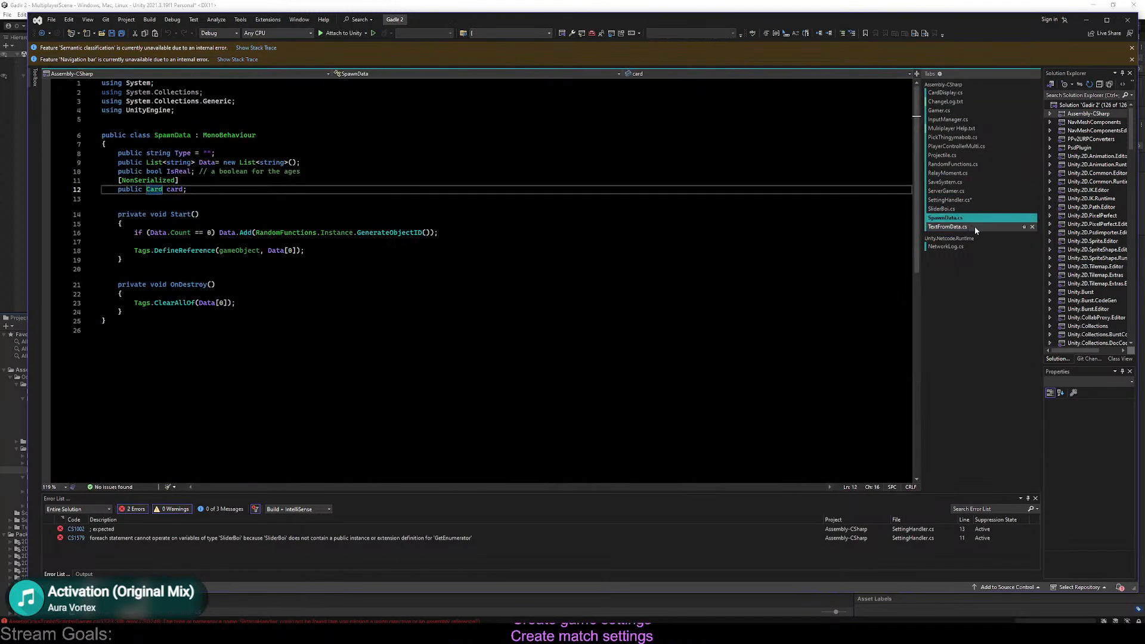
pyautogui.click(974, 226)
pyautogui.click(971, 210)
pyautogui.click(956, 200)
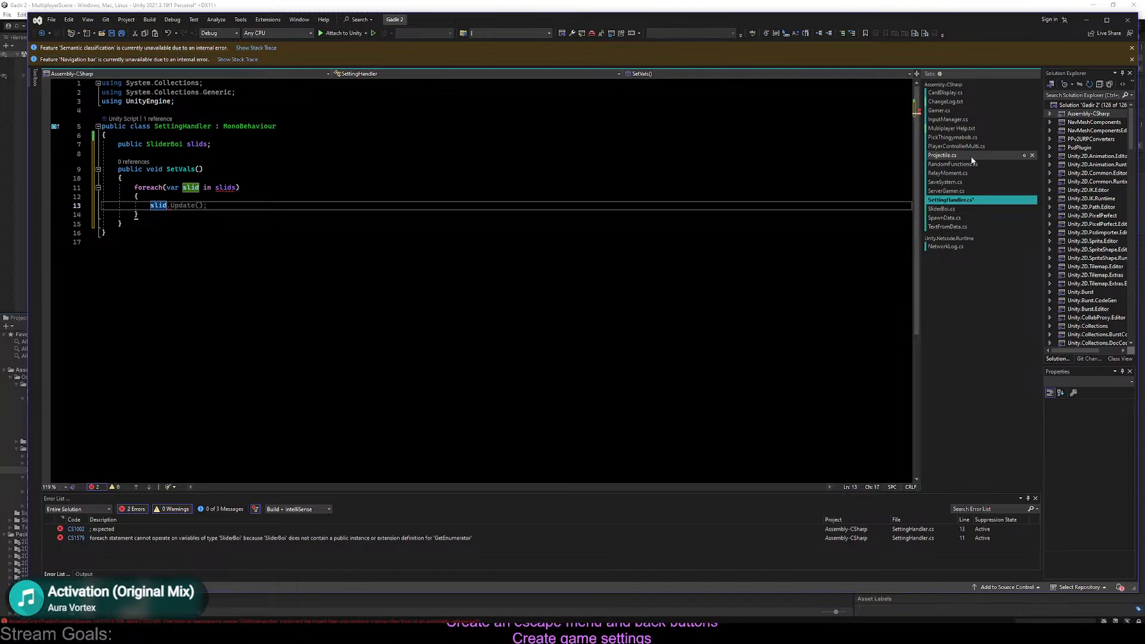
# Close NetworkLog.cs and check the access modifier of the SetVals method in SliderBoi.cs
pyautogui.click(948, 110)
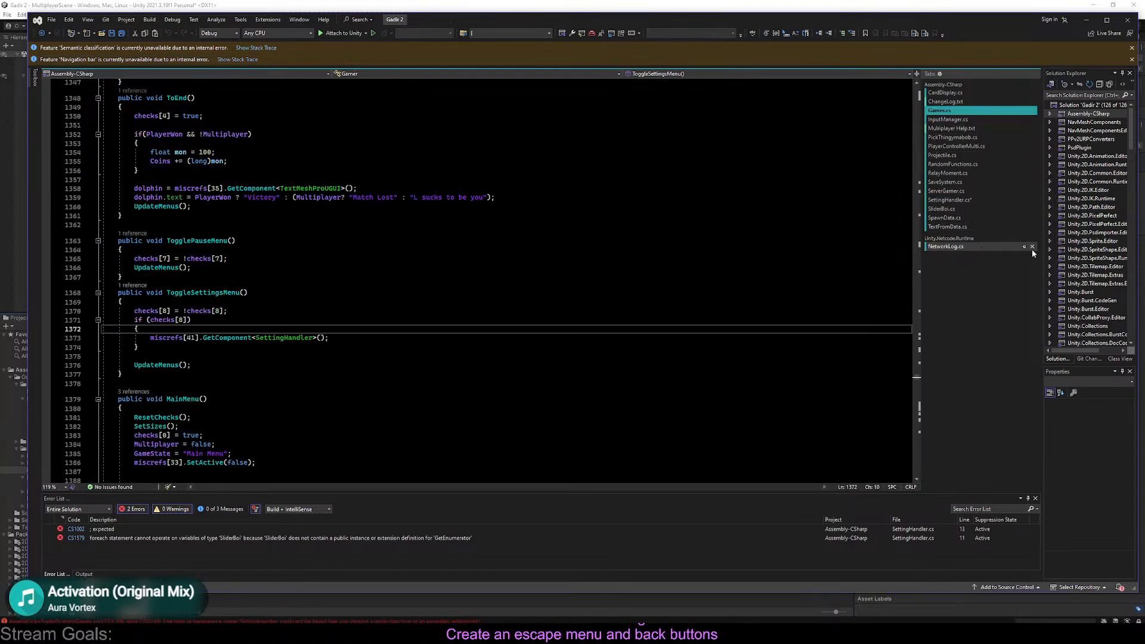
pyautogui.click(1032, 247)
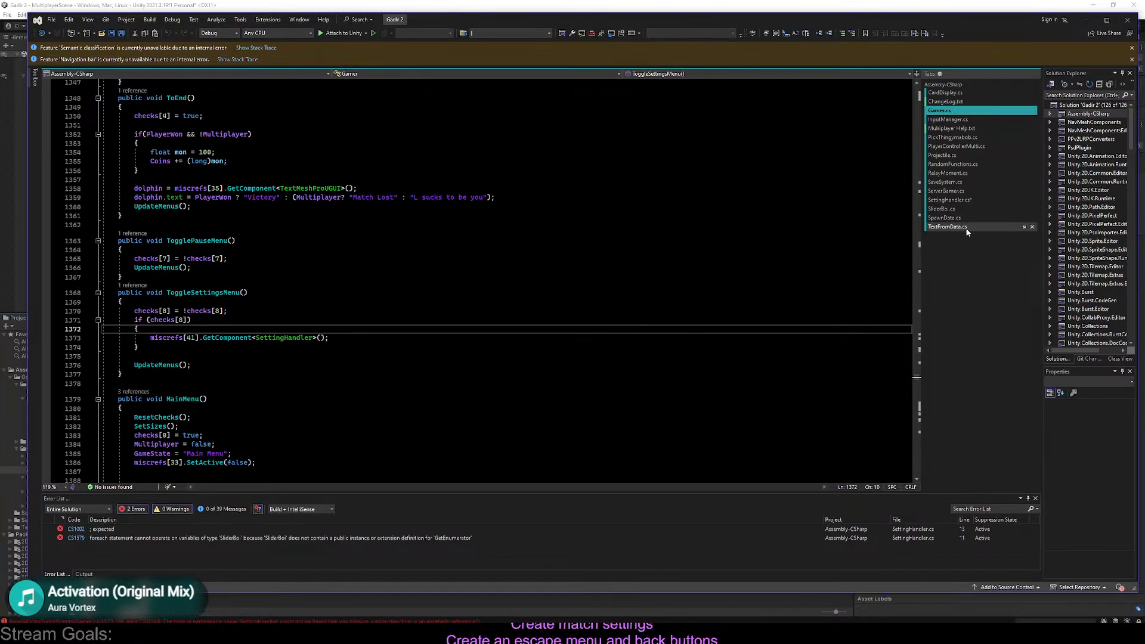
pyautogui.click(942, 208)
pyautogui.click(126, 225)
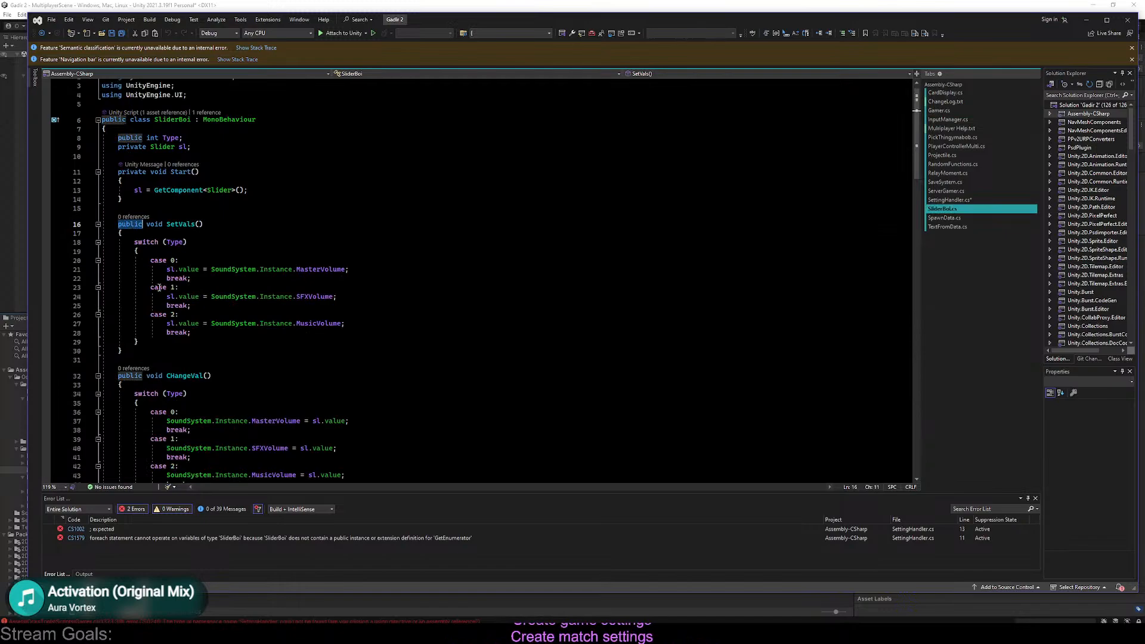
# Return to SettingHandler.cs and change the slids field's type to the array SliderBoi[]
pyautogui.click(951, 200)
pyautogui.click(159, 257)
pyautogui.click(189, 208)
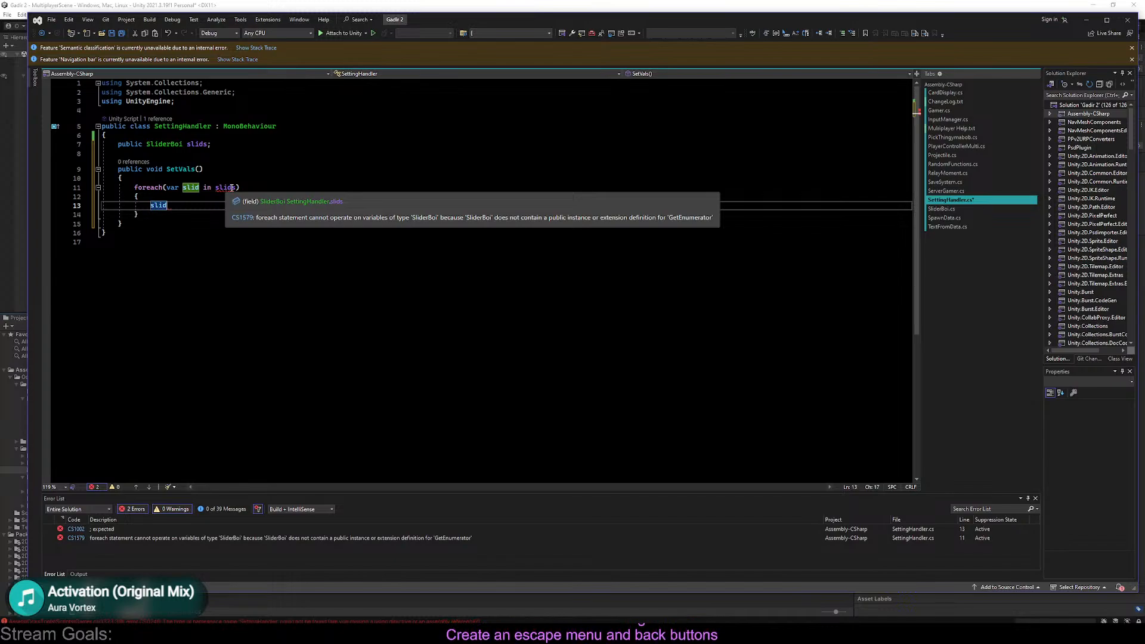
pyautogui.click(184, 144)
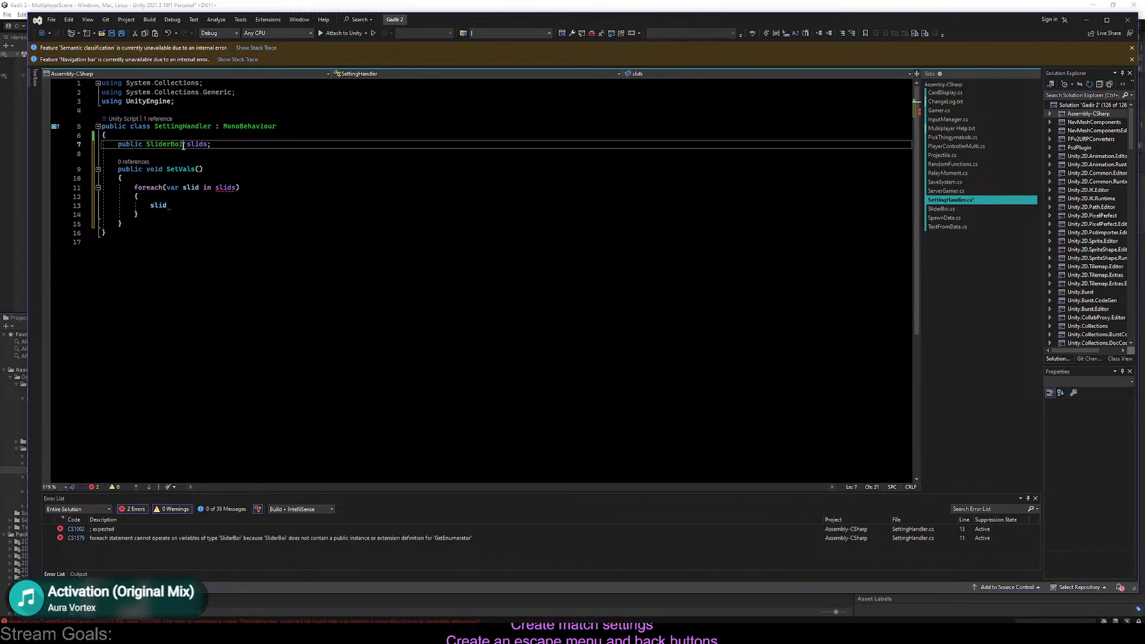
pyautogui.write('[]')
# Rewrite the foreach loop's body as slid.SetVals();
pyautogui.press('Down')
pyautogui.press('Down')
pyautogui.press('Down')
pyautogui.press('Down')
pyautogui.press('Down')
pyautogui.press('Down')
pyautogui.press('Down')
pyautogui.press('Down')
pyautogui.press('Down')
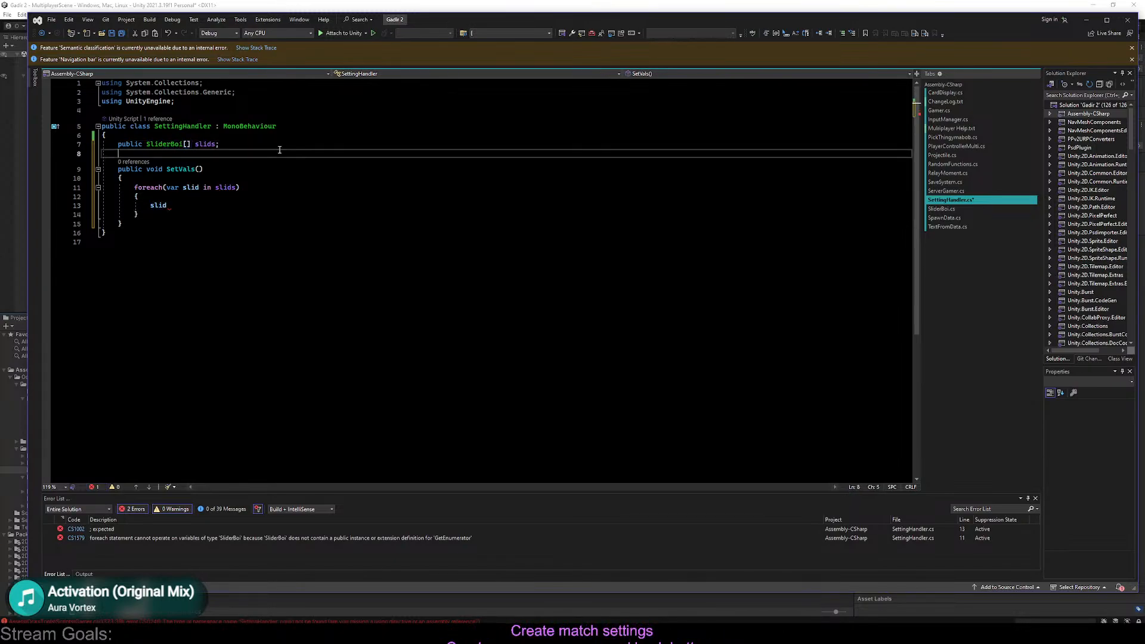
pyautogui.press('Up')
pyautogui.press('Up')
pyautogui.press('Up')
pyautogui.press('BackSpace')
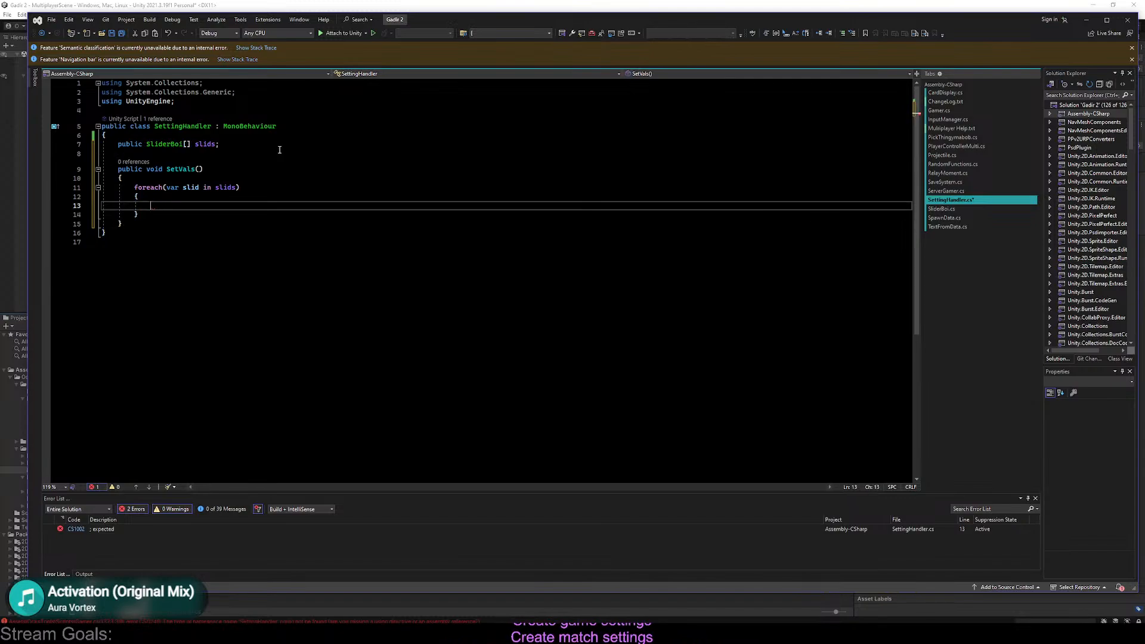
pyautogui.write('slid.')
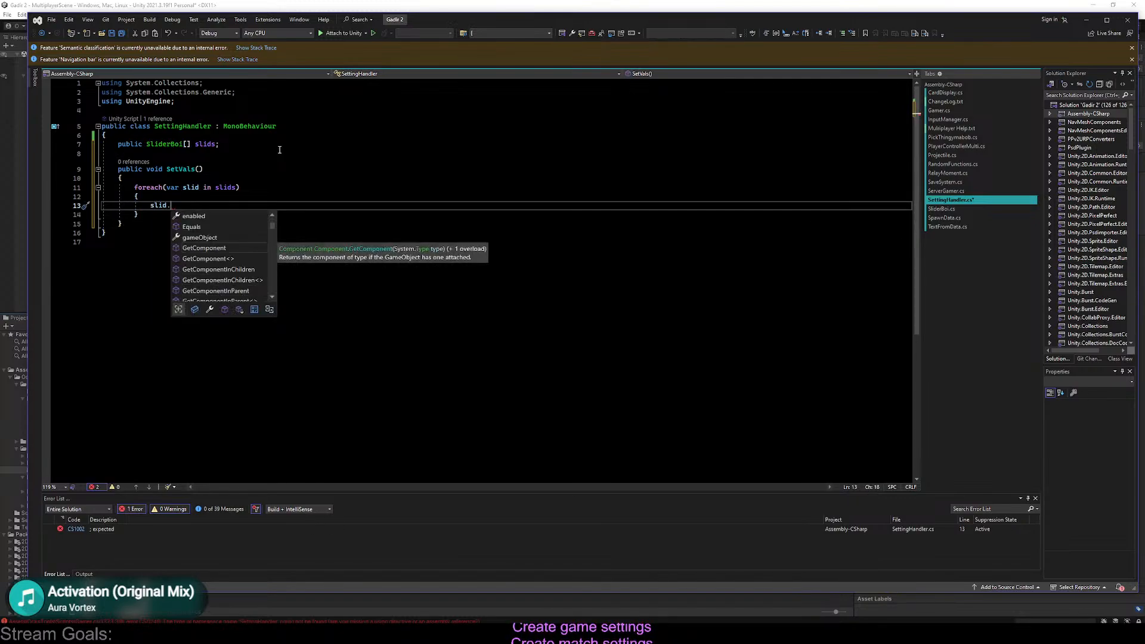
pyautogui.write('SetVals')
pyautogui.press('Tab')
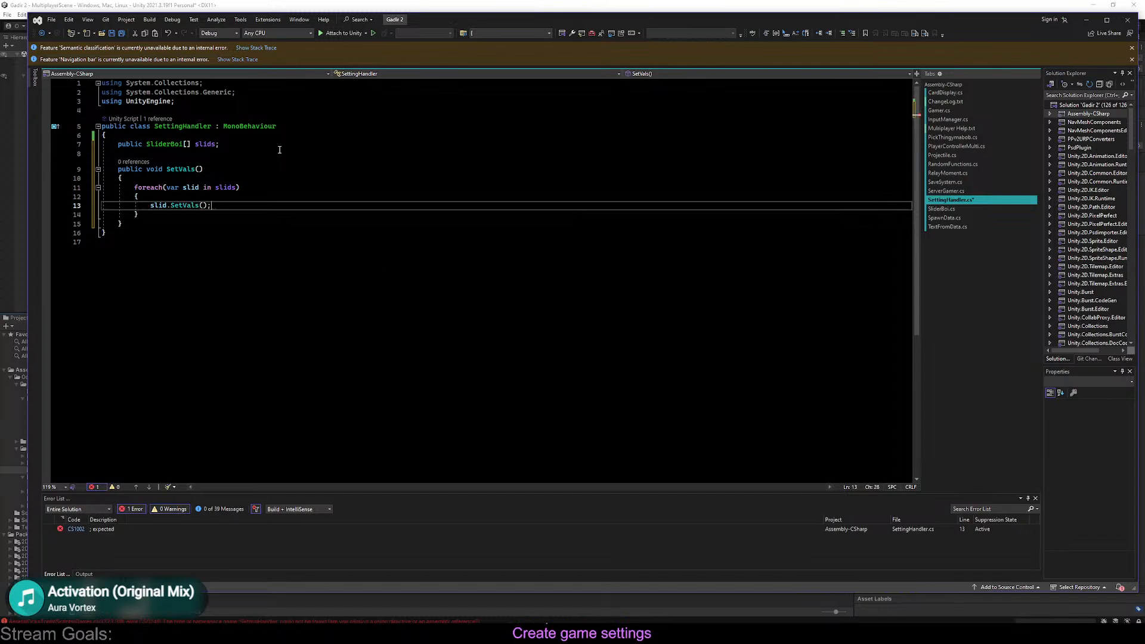
# Save SettingHandler.cs and review the finished SetVals method
pyautogui.press('Up')
pyautogui.press('Up')
pyautogui.press('Up')
pyautogui.press('Up')
pyautogui.press('Down')
pyautogui.press('Down')
pyautogui.press('Down')
pyautogui.press('Down')
pyautogui.press('Down')
pyautogui.press('Down')
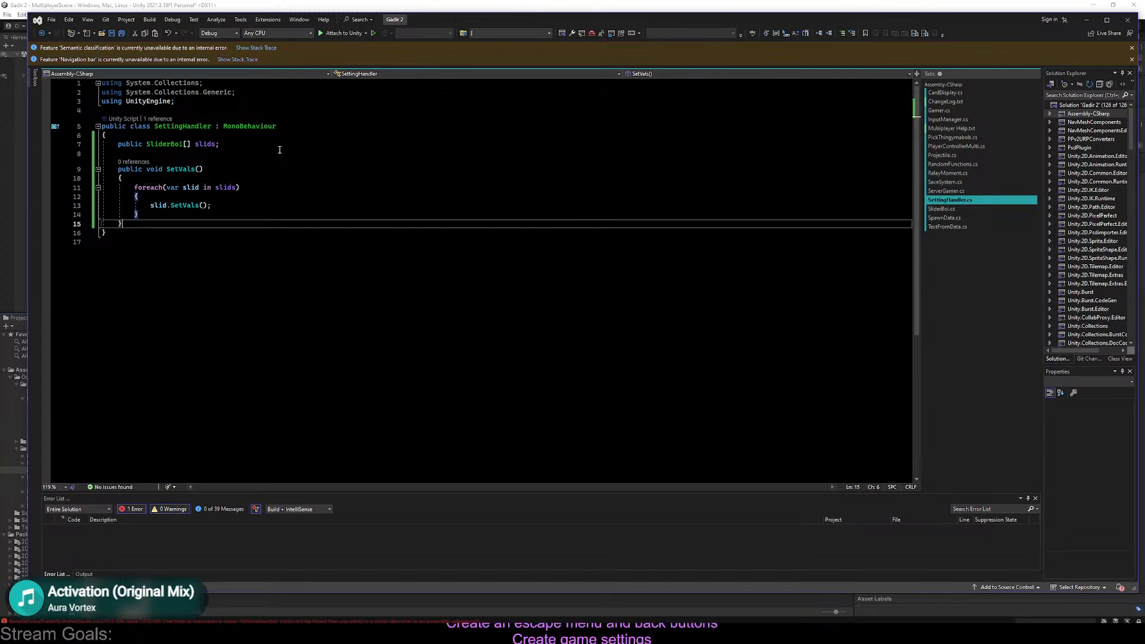
pyautogui.press('Down')
pyautogui.press('Down')
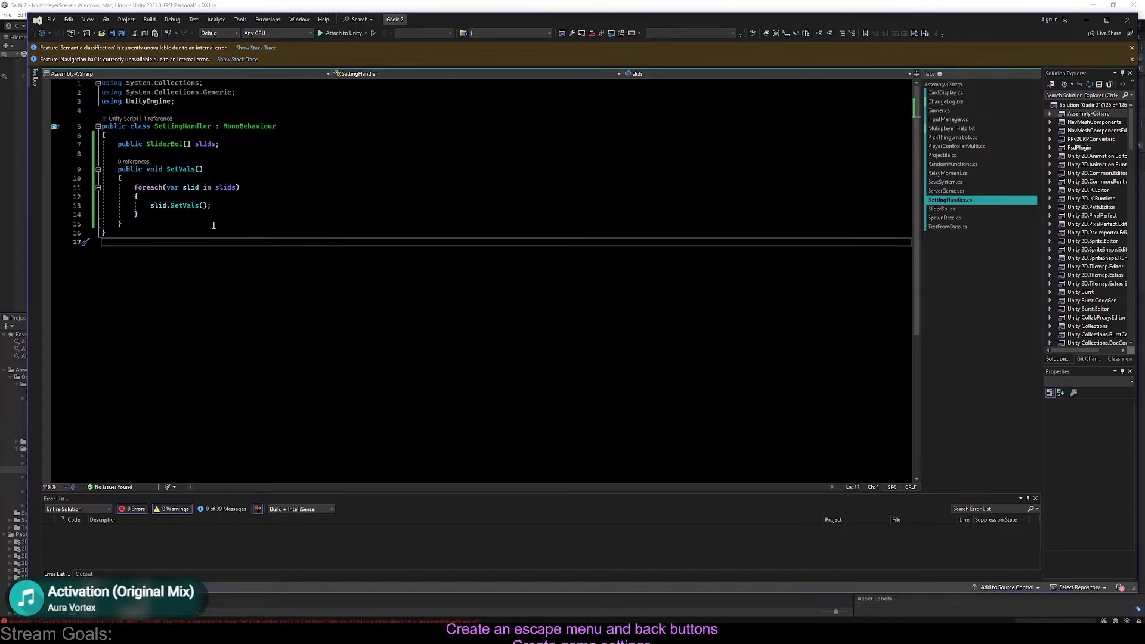
pyautogui.click(206, 216)
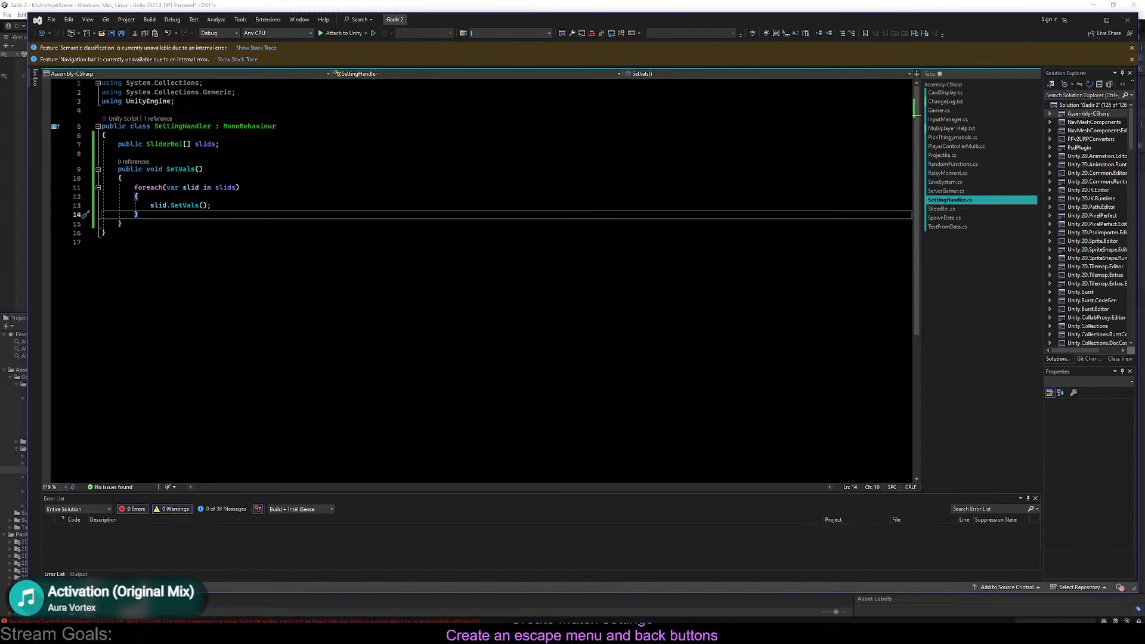
pyautogui.click(287, 196)
pyautogui.click(235, 206)
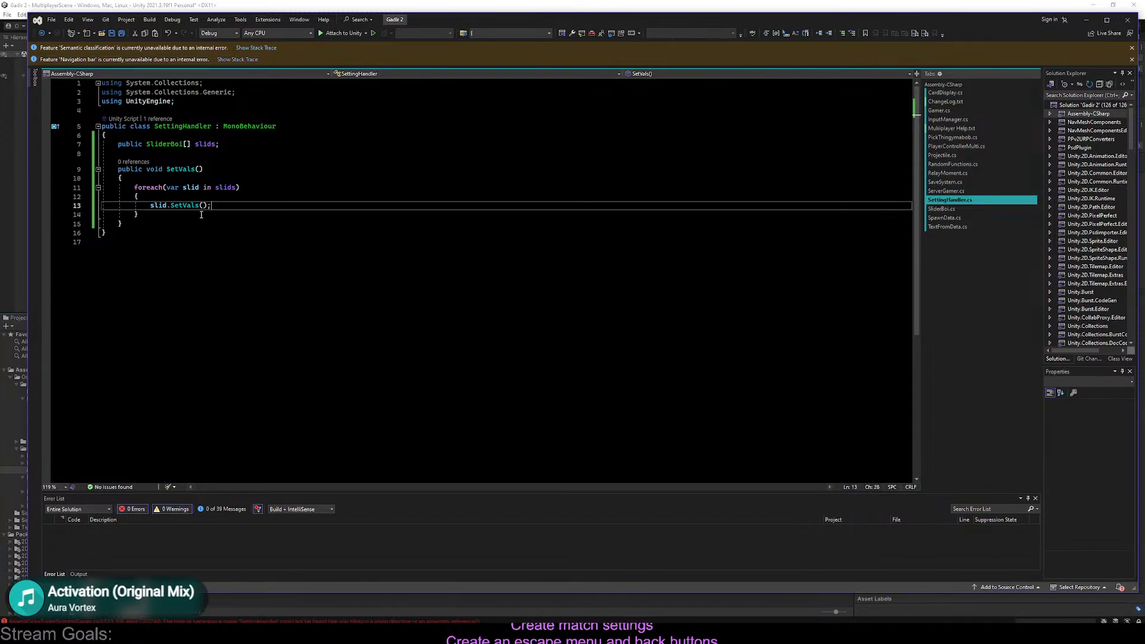
pyautogui.click(202, 214)
pyautogui.click(232, 188)
# In ToggleSettingsMenu of Gamer.cs, append .SetVals() to the GetComponent<SettingHandler>() call on miscrefs[41]
pyautogui.click(967, 112)
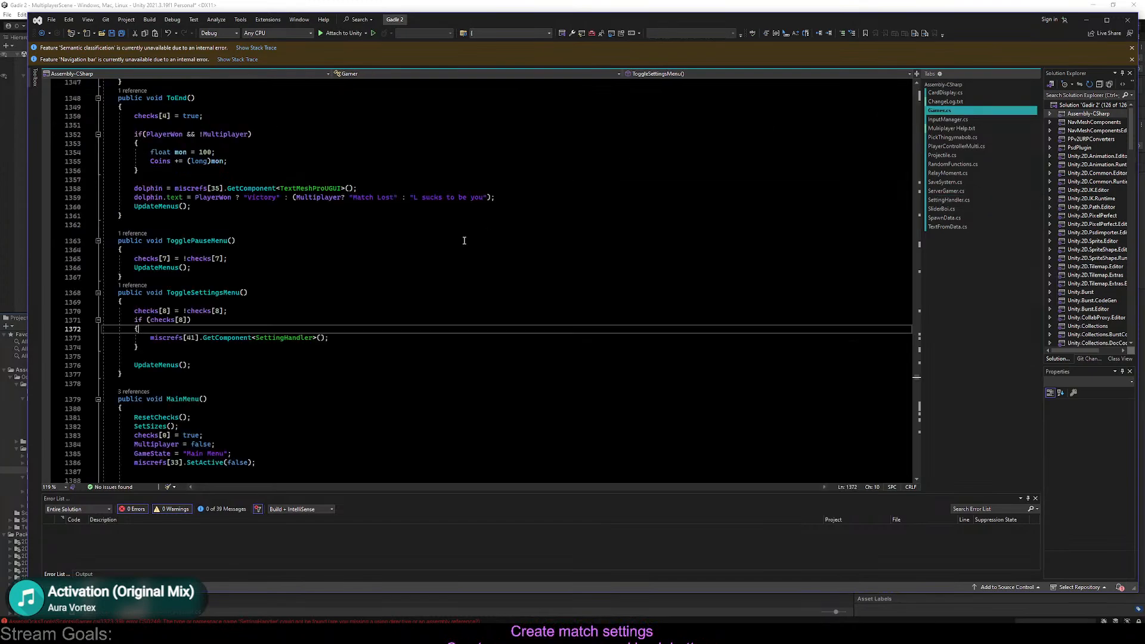
pyautogui.click(326, 347)
pyautogui.click(325, 338)
pyautogui.write('.SetVals()')
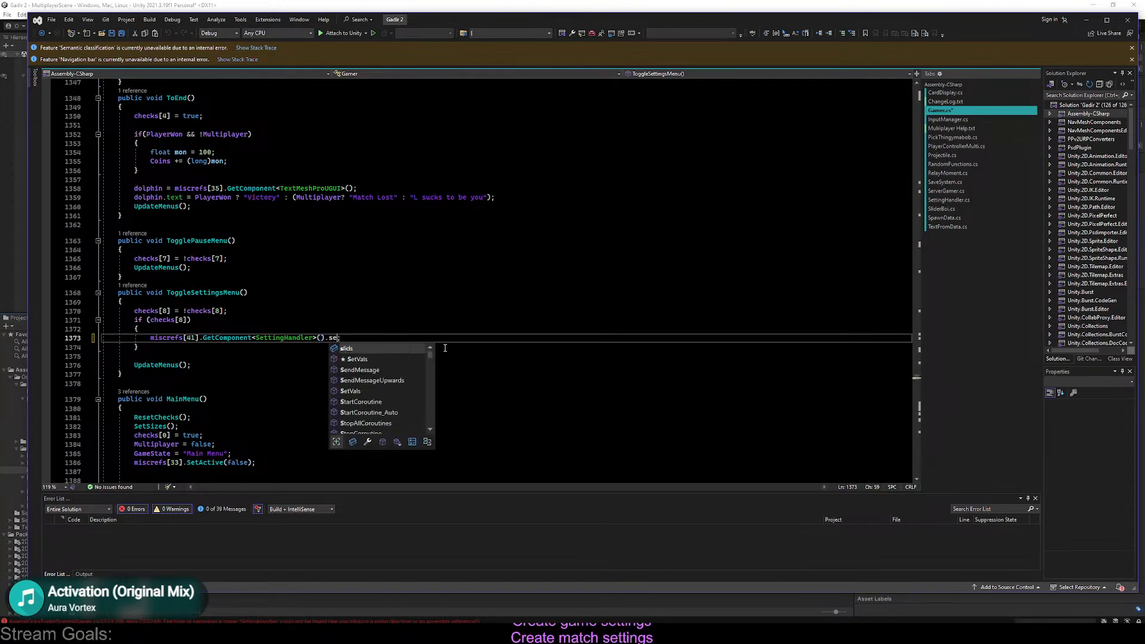
# Check the SetVals call in ToggleSettingsMenu, and review the SetVals and CHangeVal methods in SliderBoi.cs
pyautogui.press('Up')
pyautogui.press('Up')
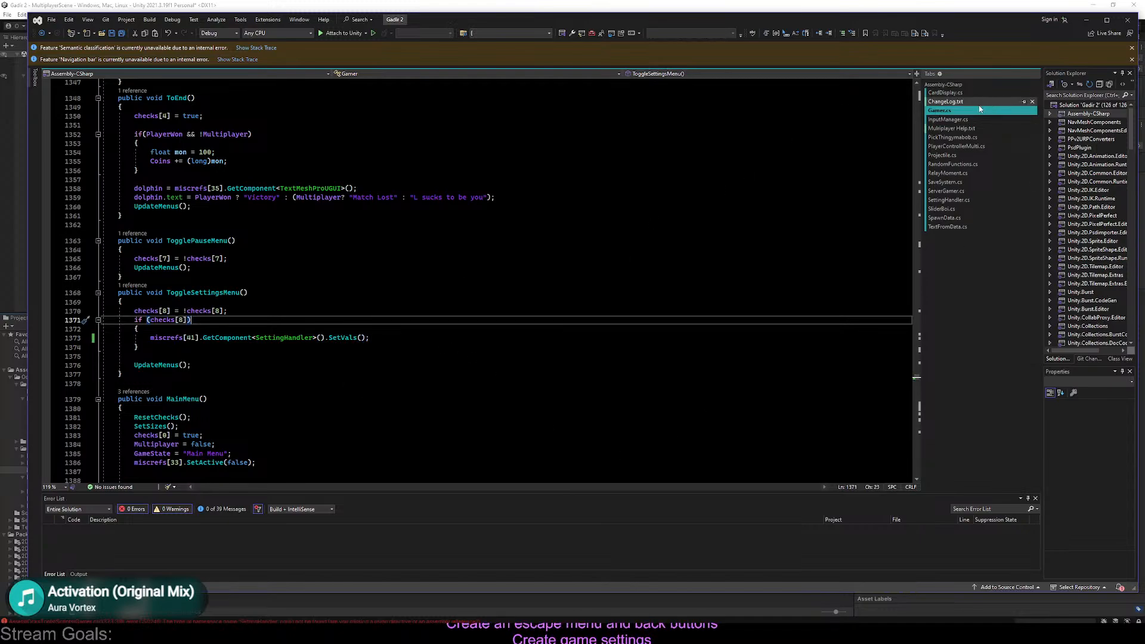
pyautogui.click(411, 342)
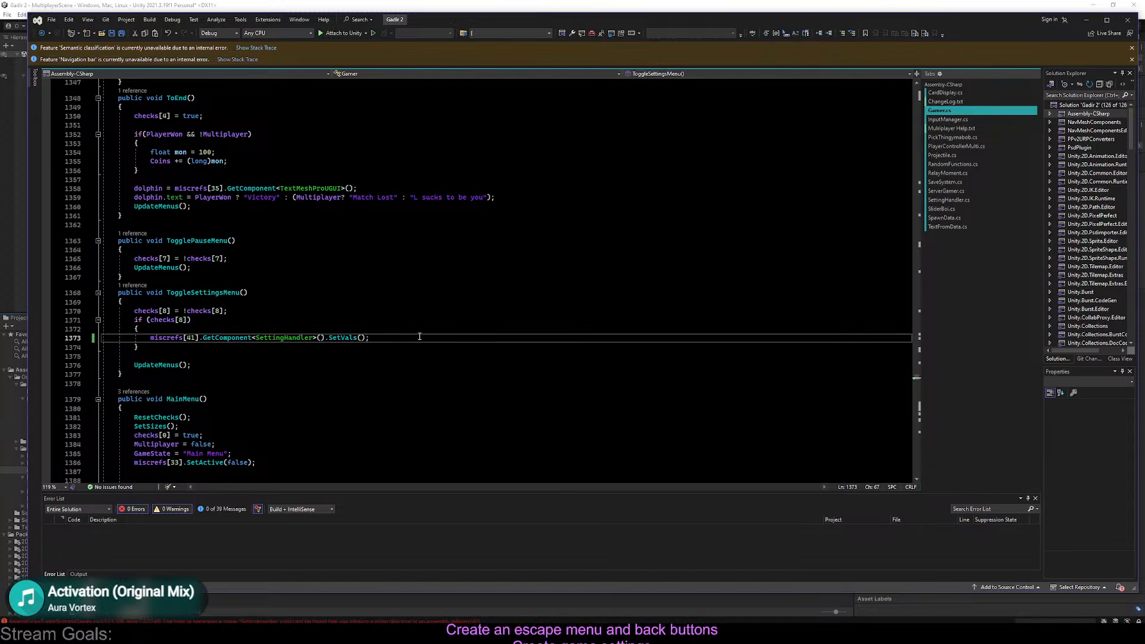
pyautogui.click(433, 325)
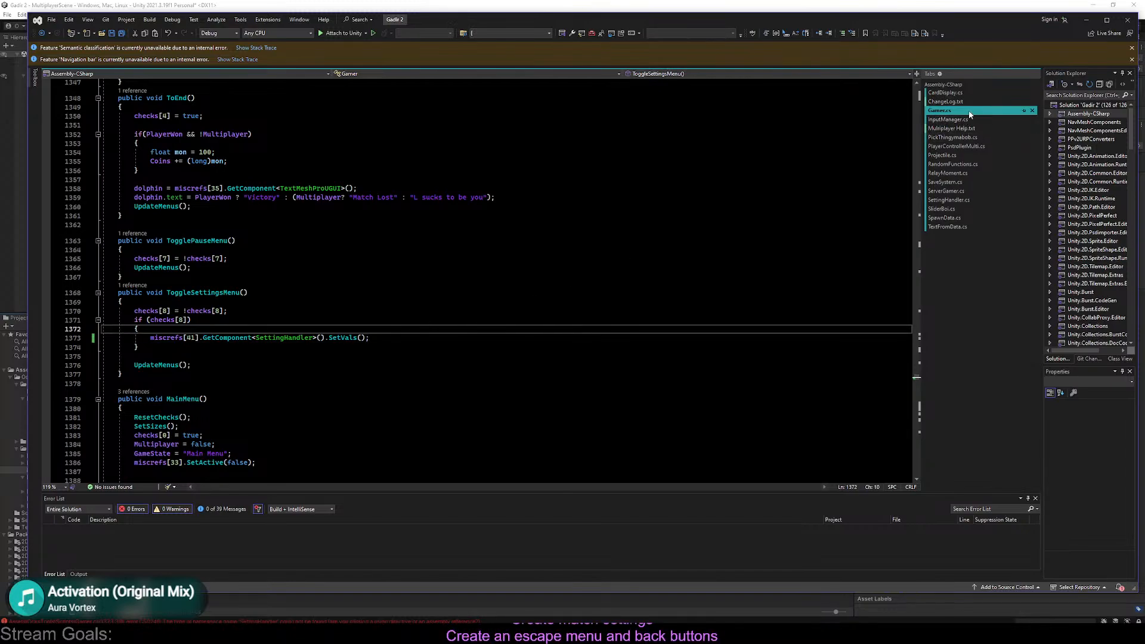
pyautogui.click(966, 212)
pyautogui.scroll(-2, 404, 270)
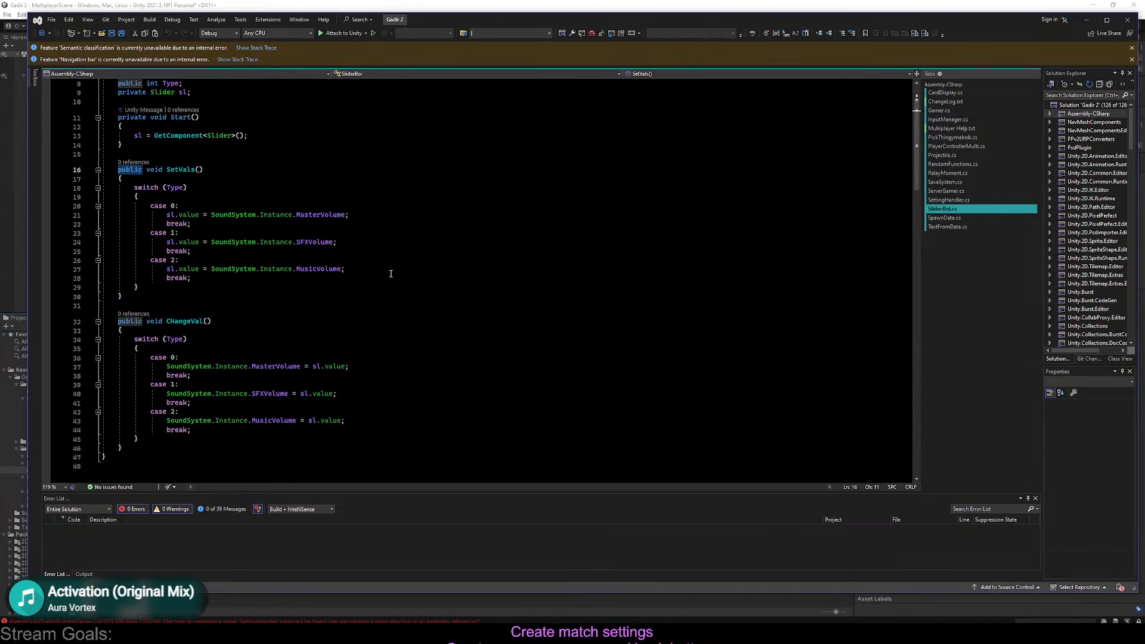
# Switch to Unity and open the Slider prefab from the Scripts/Multiplayer/Prefabs folder for editing
pyautogui.click(399, 5)
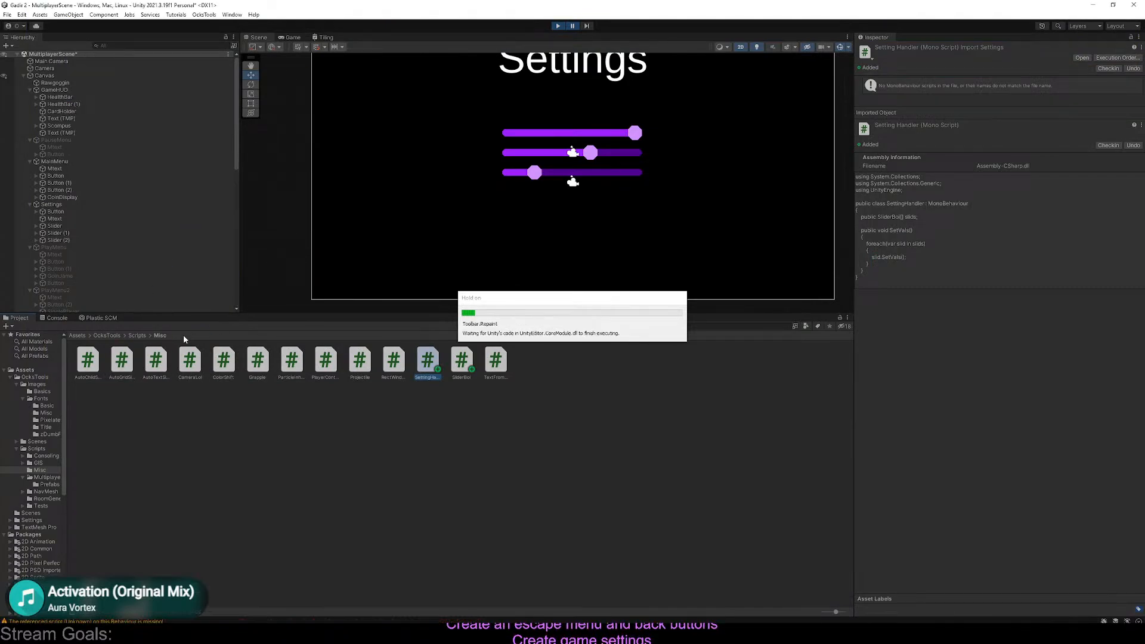
pyautogui.click(41, 449)
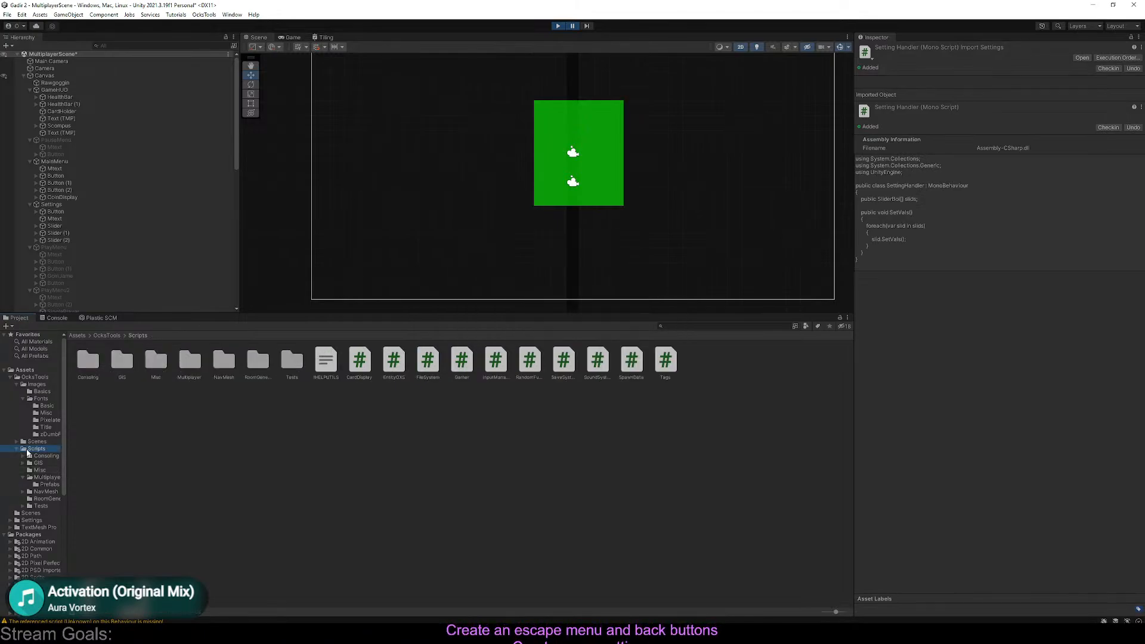
pyautogui.click(42, 492)
pyautogui.click(55, 478)
pyautogui.click(50, 484)
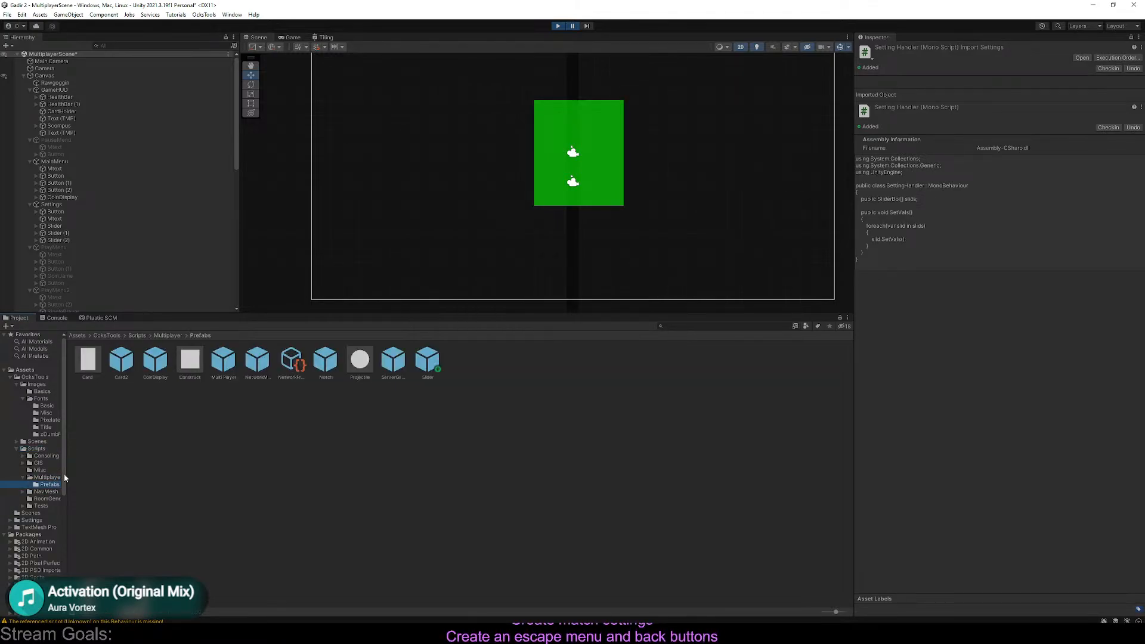
pyautogui.doubleClick(425, 364)
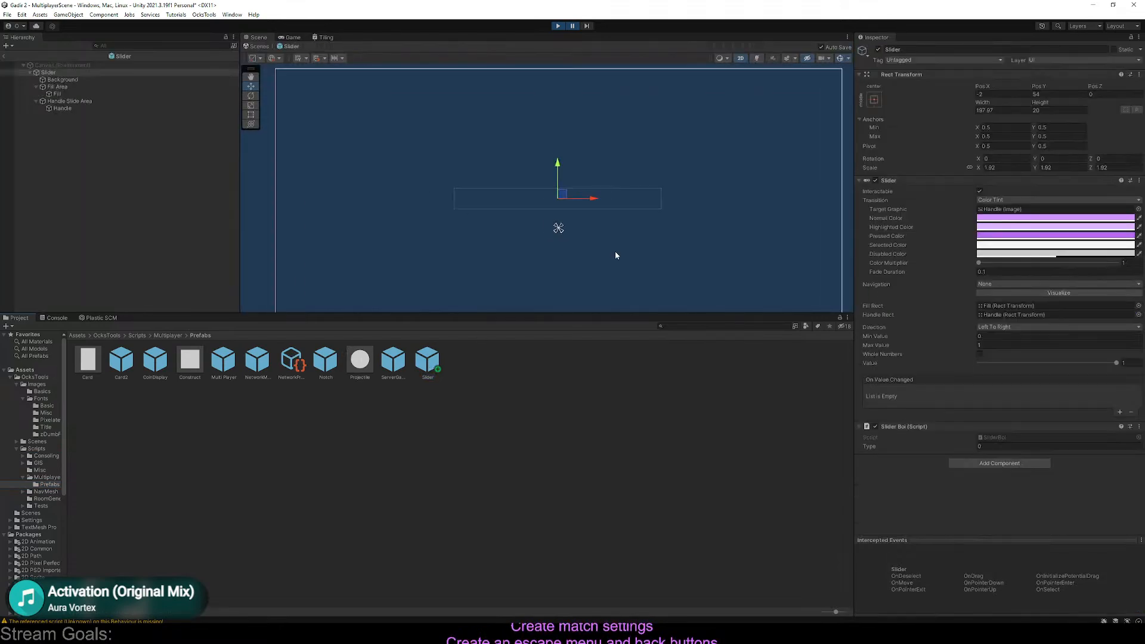
# Turn off 2D mode in the prefab view and set the Slider's width to 198
pyautogui.scroll(2, 584, 210)
pyautogui.scroll(-1, 578, 203)
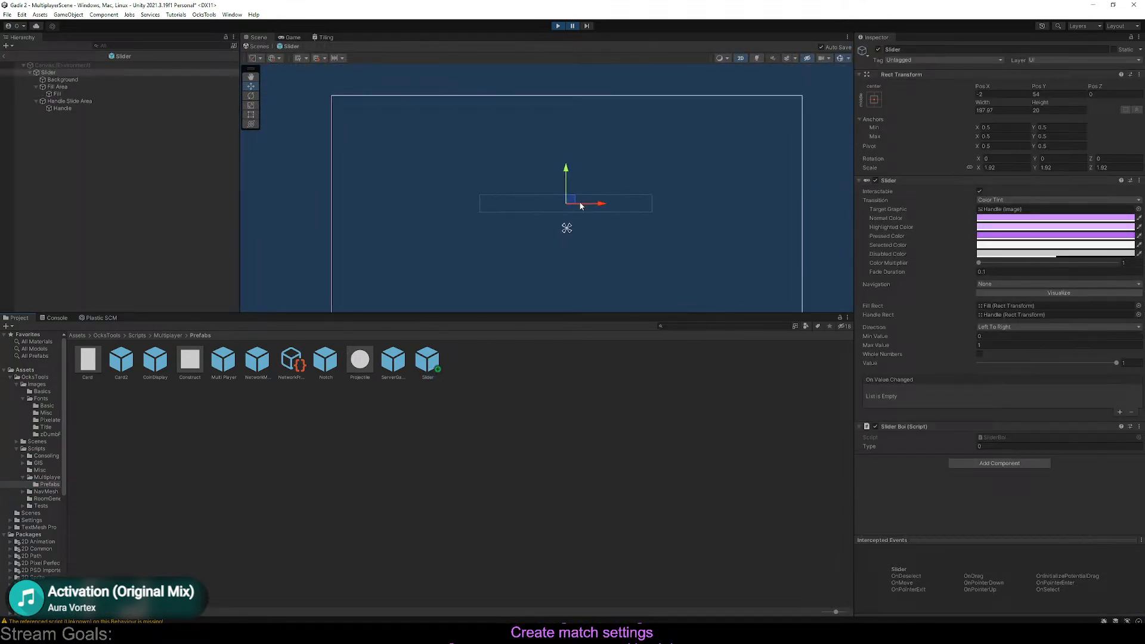
pyautogui.scroll(3, 578, 201)
pyautogui.click(739, 58)
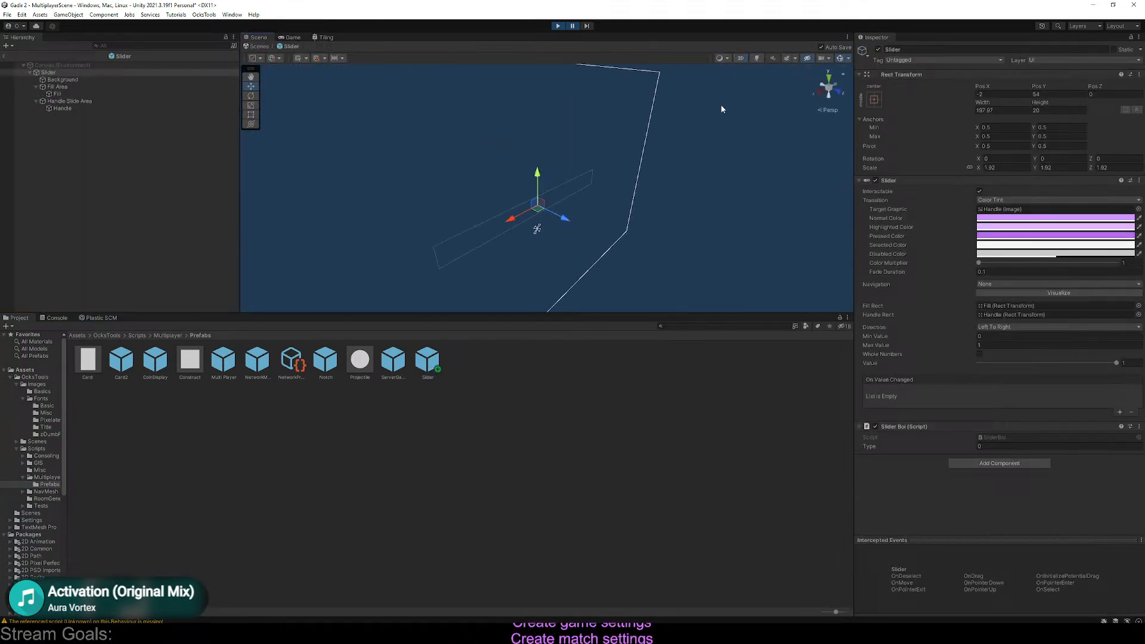
pyautogui.keyDown('alt'); pyautogui.moveTo(596, 187); pyautogui.dragTo(498, 190); pyautogui.keyUp('alt')
pyautogui.scroll(10, 504, 195)
pyautogui.press('w')
pyautogui.moveTo(498, 190); pyautogui.dragTo(953, 155, button='right')
pyautogui.press('s')
pyautogui.press('a')
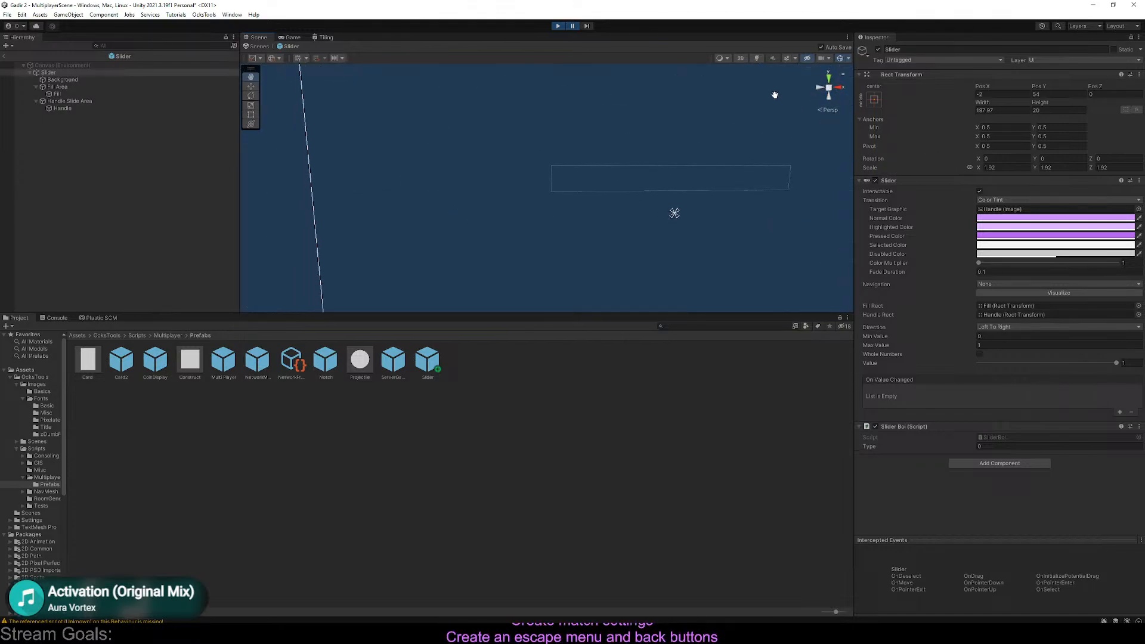
pyautogui.moveTo(731, 196); pyautogui.dragTo(775, 171, button='right')
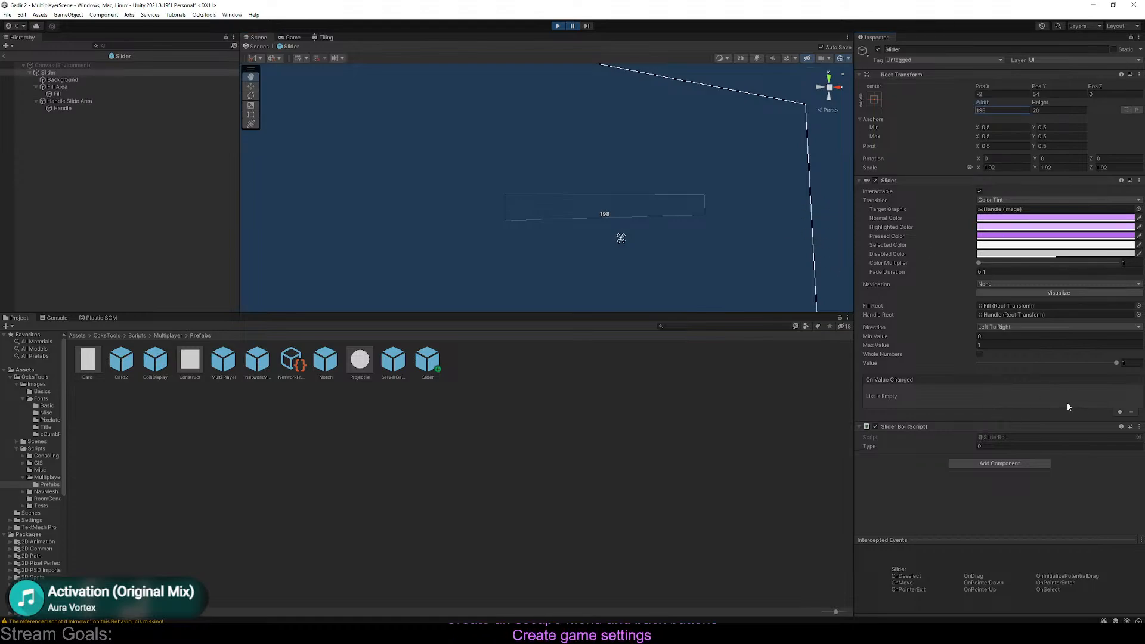
# Add an On Value Changed event to the Slider prefab that calls CHangeVal on its own SliderBoi component
pyautogui.click(1119, 412)
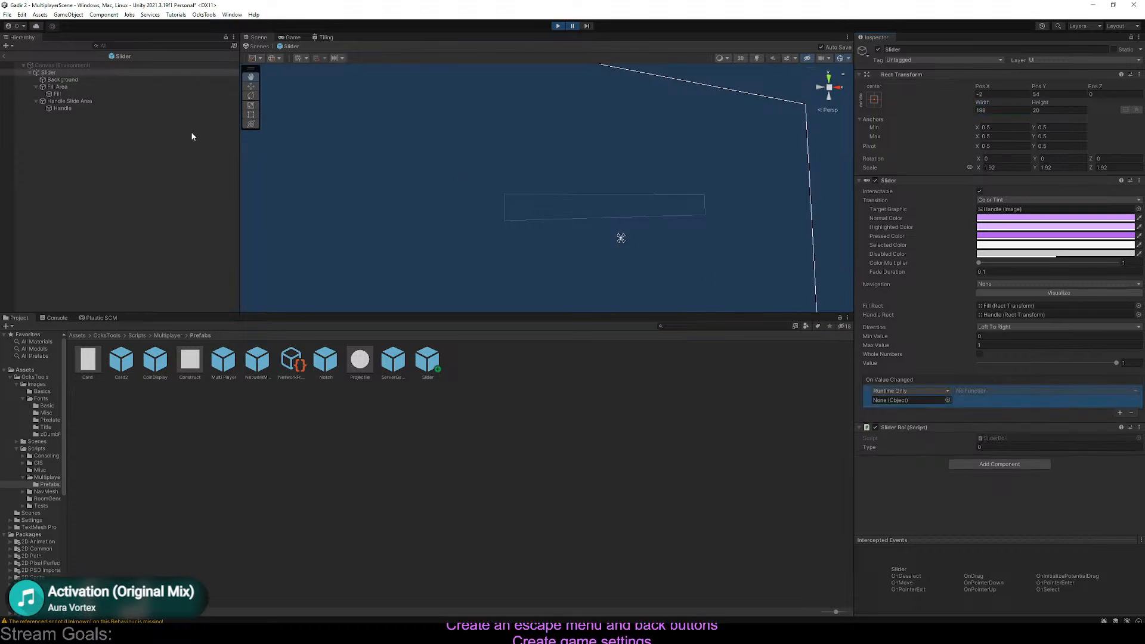
pyautogui.moveTo(50, 74); pyautogui.dragTo(936, 398)
pyautogui.click(986, 392)
pyautogui.moveTo(990, 443)
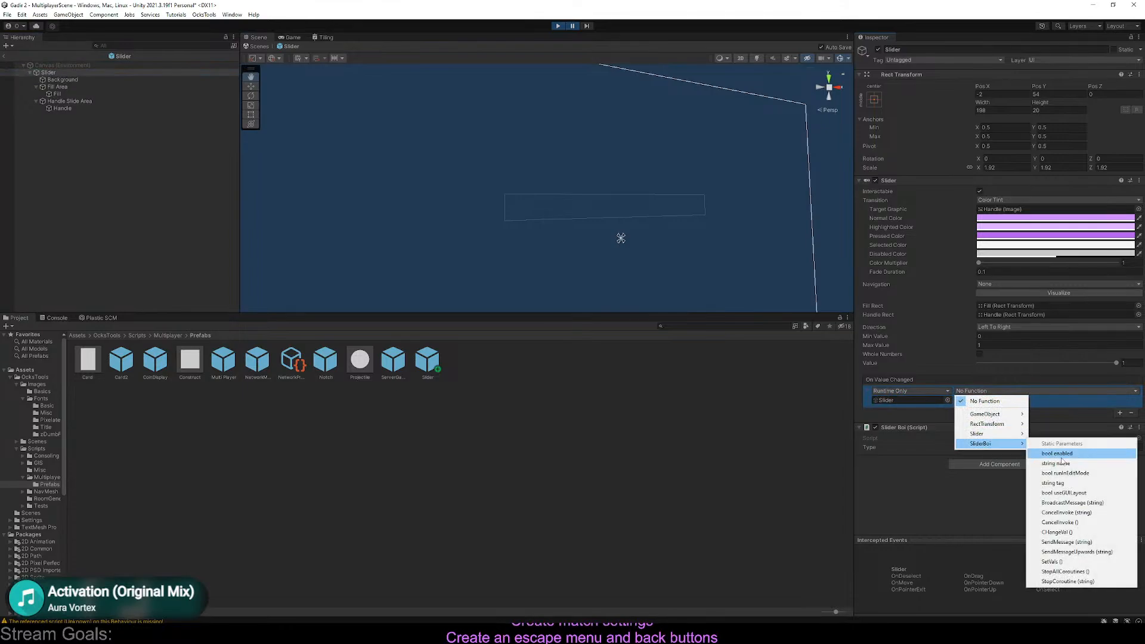
pyautogui.click(1079, 533)
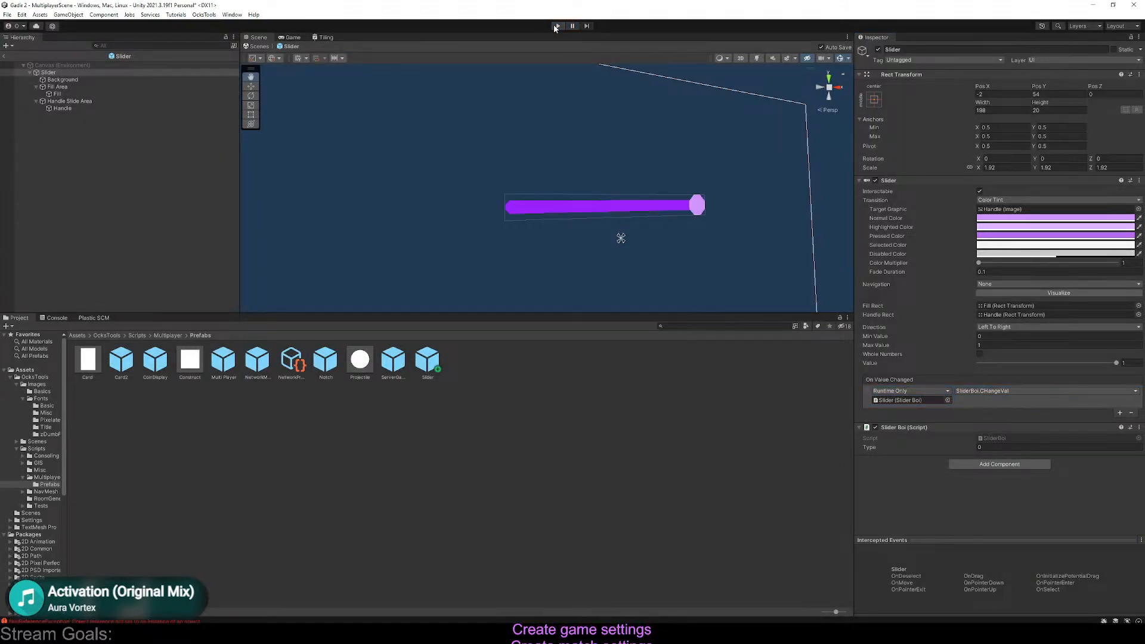
# Run the game, examine the exception in the console, and return from the prefab to the scene before stopping play
pyautogui.click(556, 25)
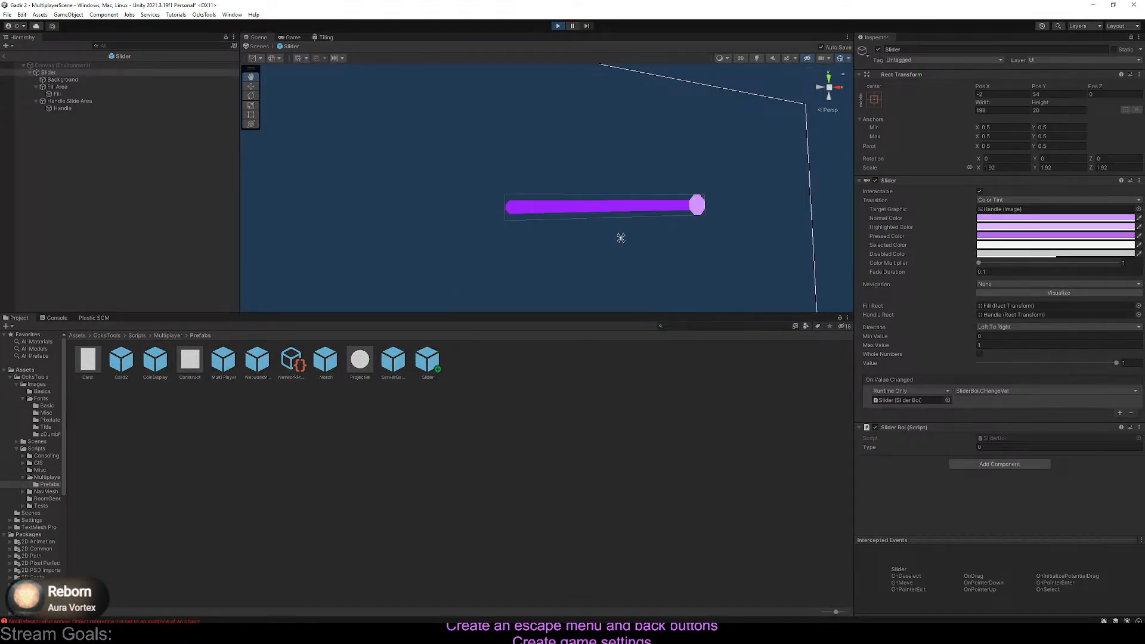
pyautogui.click(57, 318)
pyautogui.click(120, 339)
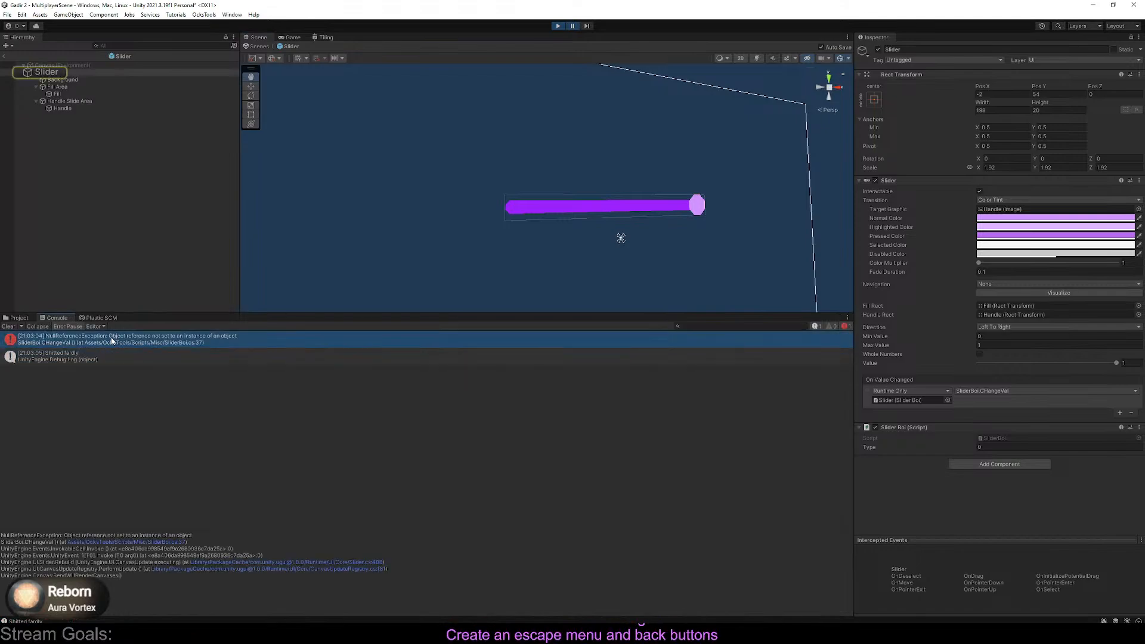
pyautogui.click(3, 58)
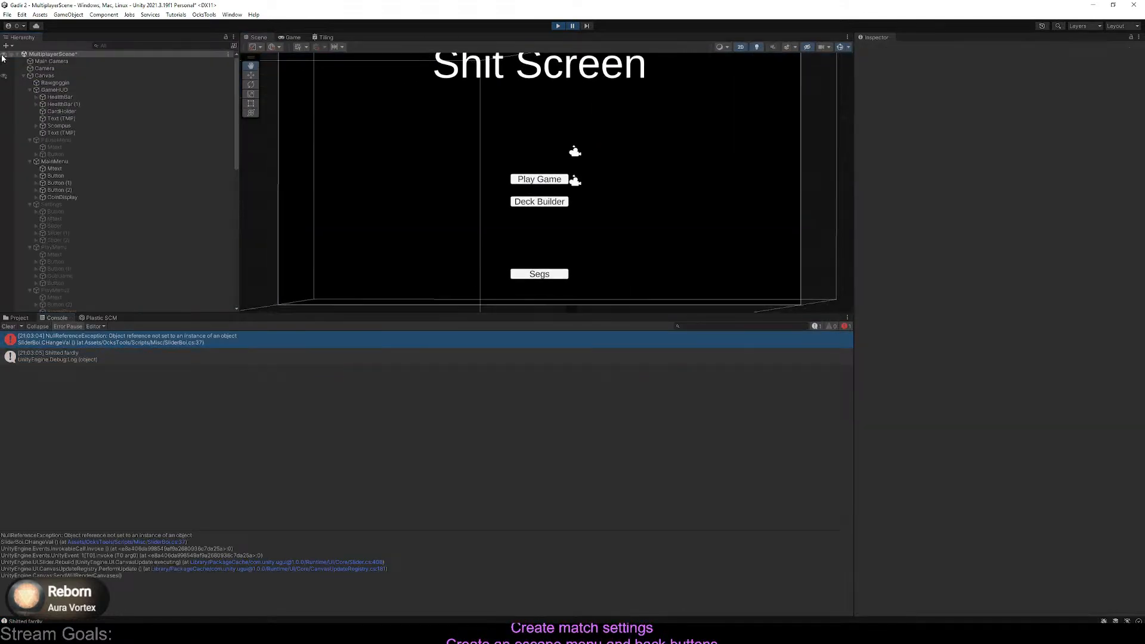
pyautogui.click(557, 26)
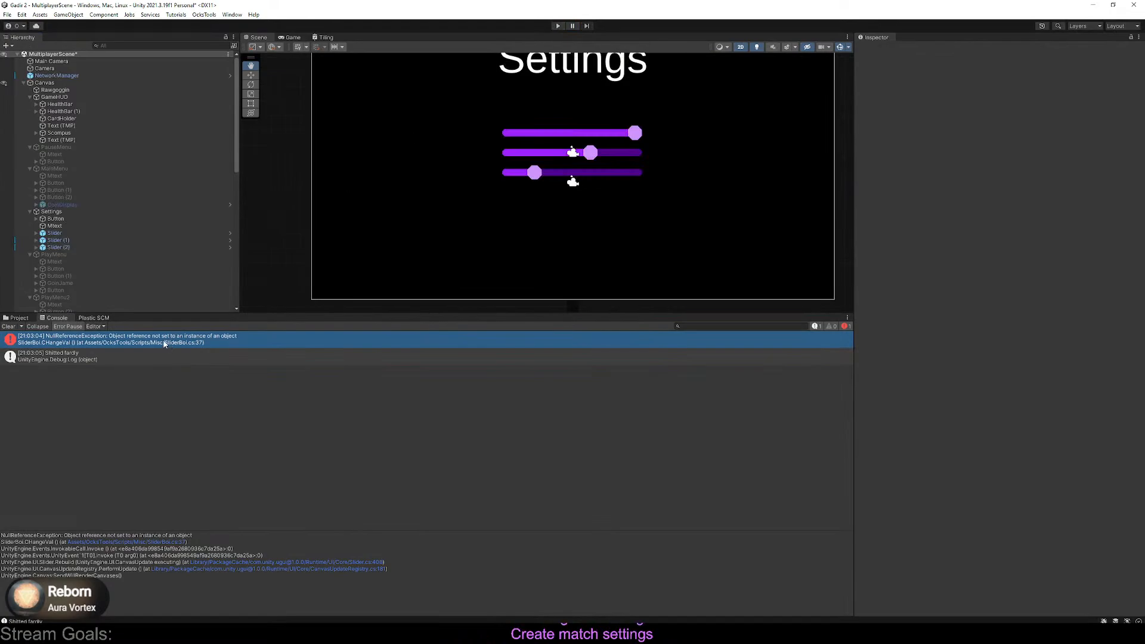
# Clear the console, rerun the game, toggle the settings menu, and trace the resulting exception to its line in Gamer.cs before stopping play
pyautogui.click(6, 327)
pyautogui.click(557, 26)
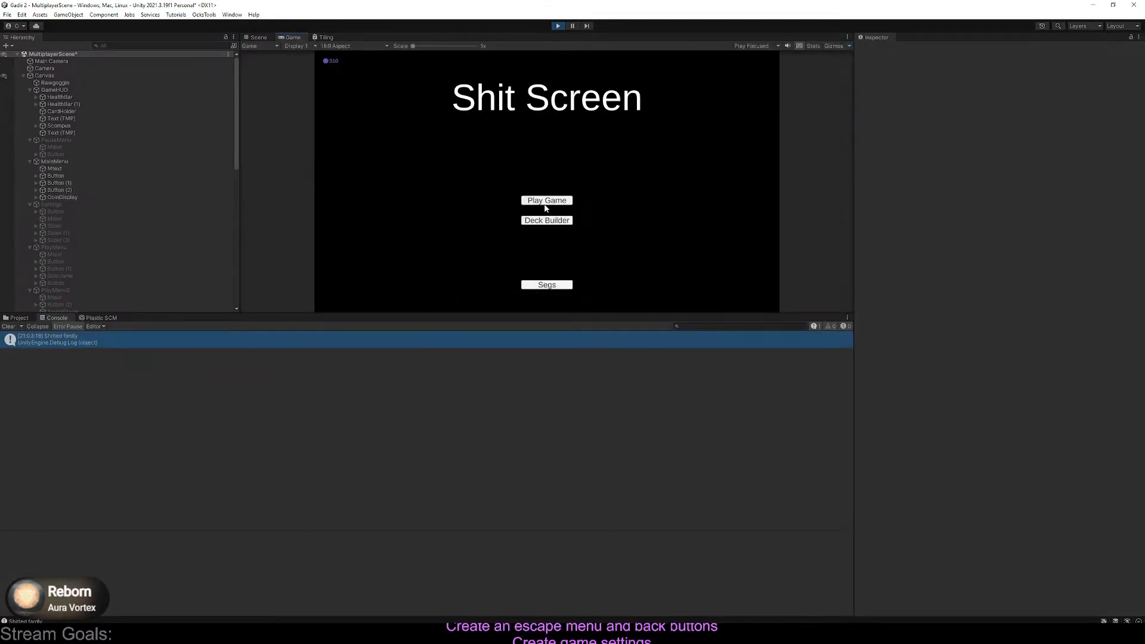
pyautogui.press('Escape')
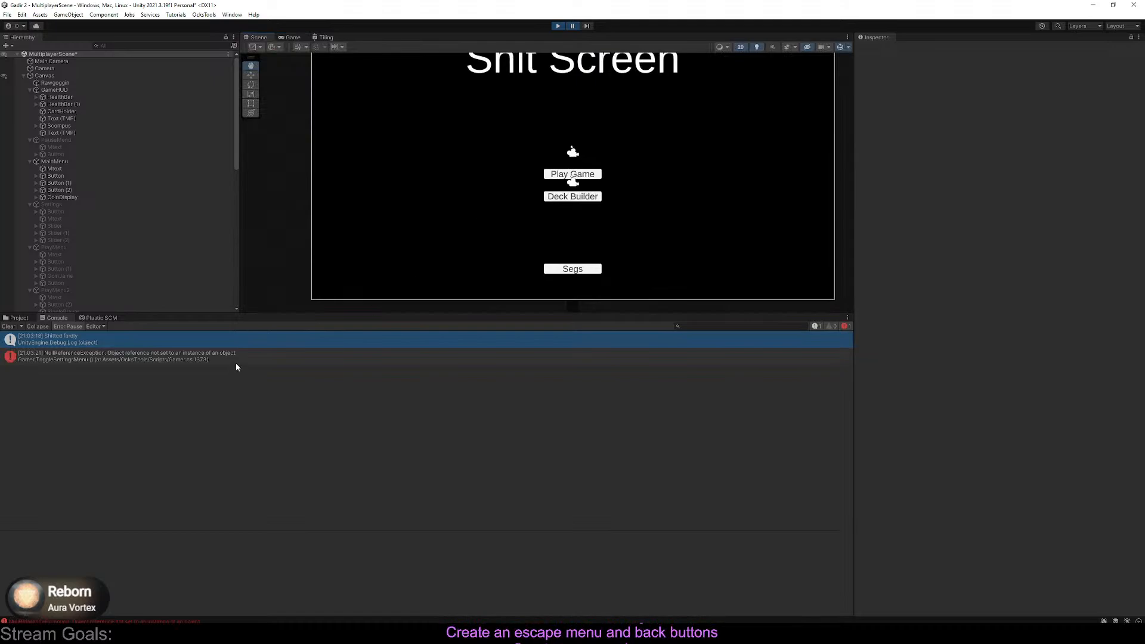
pyautogui.click(205, 361)
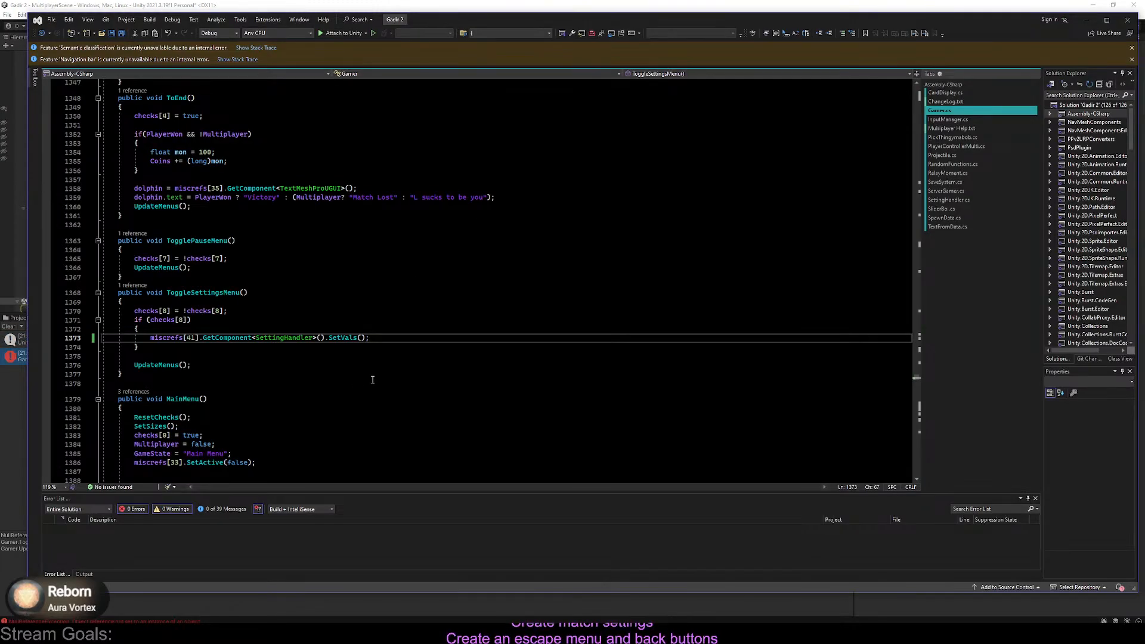
pyautogui.click(409, 9)
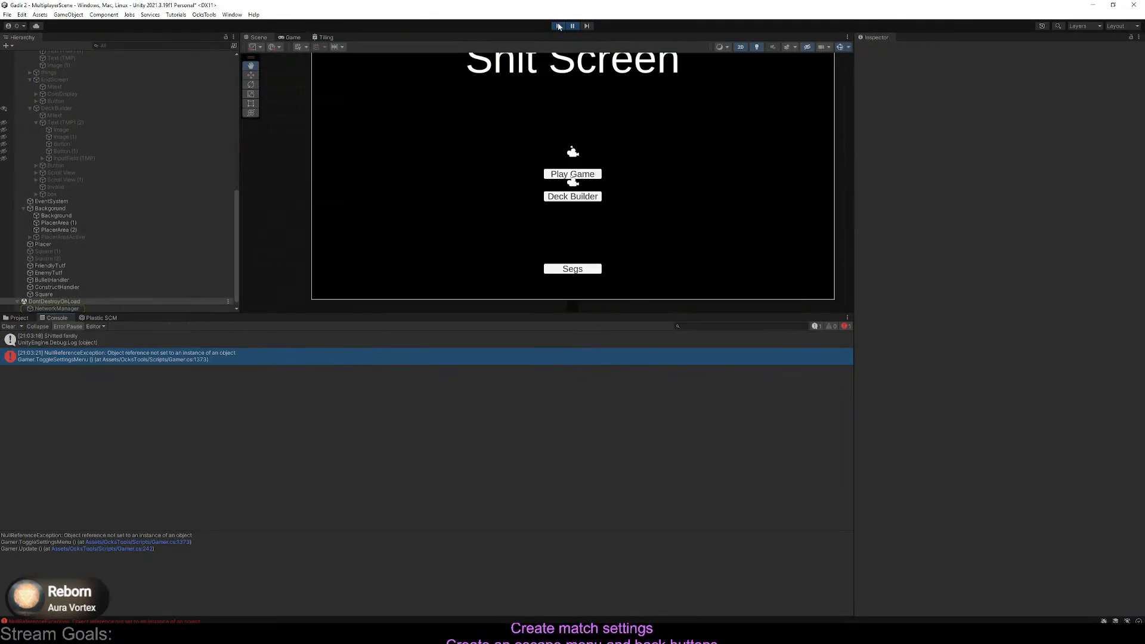
pyautogui.click(558, 26)
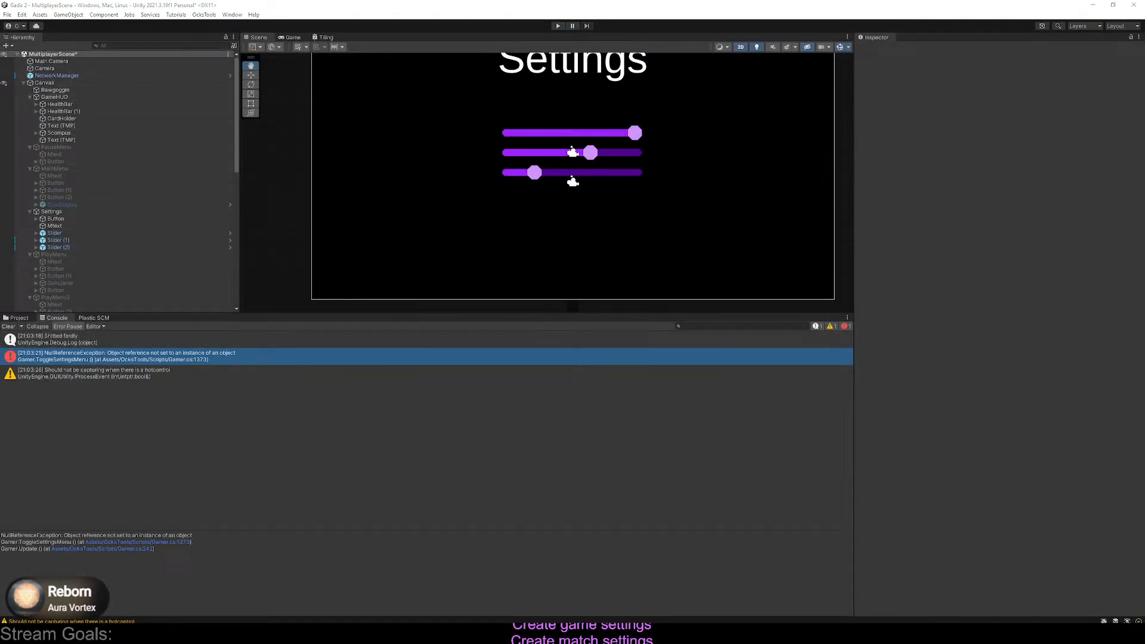
# Attach the SettingHandler script from Scripts/Misc to the Settings object and remove the duplicate component
pyautogui.scroll(-5, 117, 288)
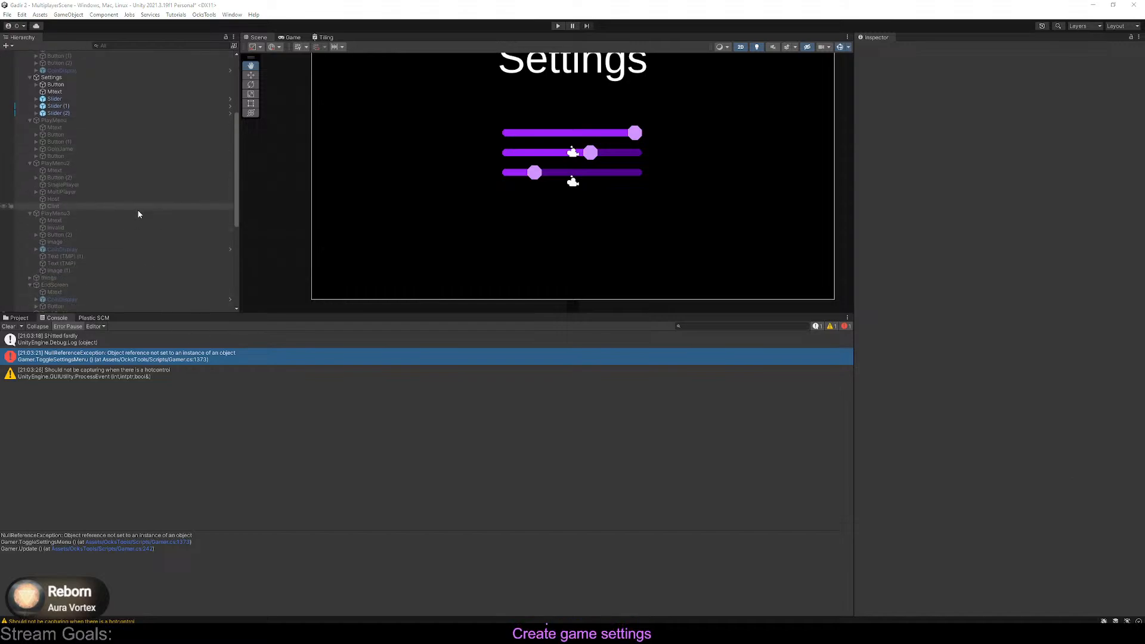
pyautogui.scroll(3, 90, 167)
pyautogui.click(95, 158)
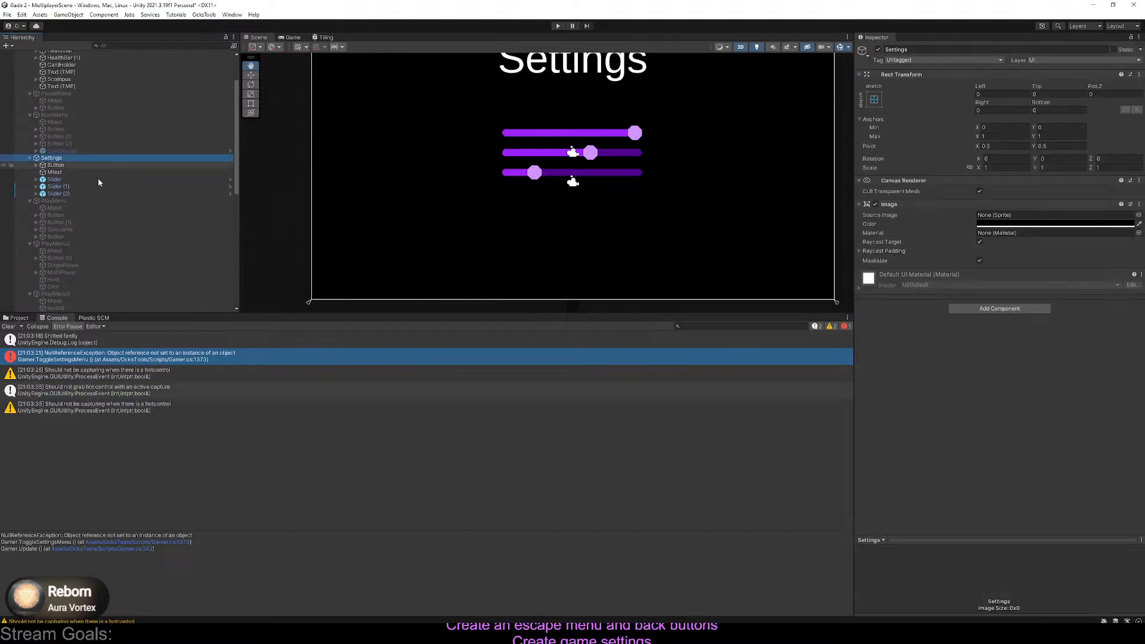
pyautogui.click(18, 318)
pyautogui.click(38, 462)
pyautogui.click(40, 470)
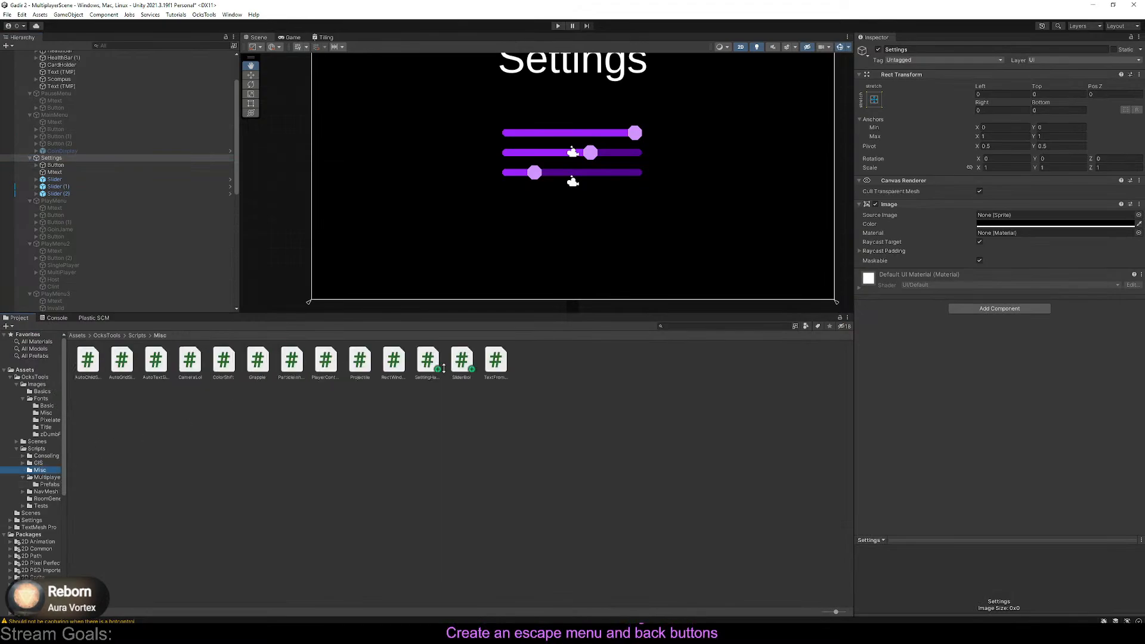
pyautogui.moveTo(428, 360); pyautogui.dragTo(1006, 342)
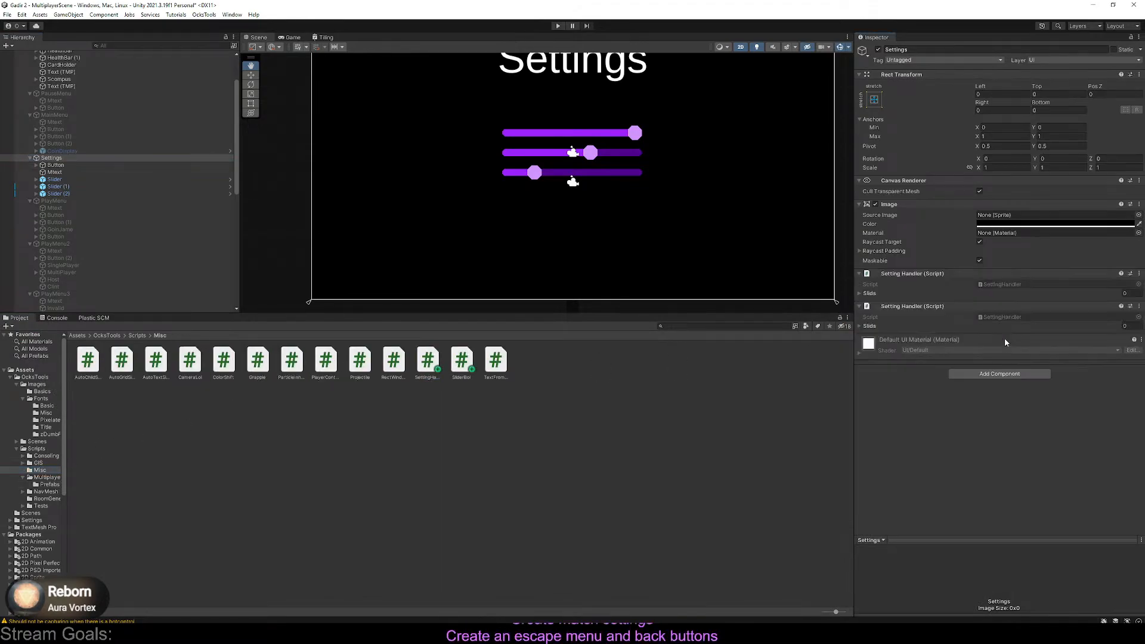
pyautogui.rightClick(929, 307)
pyautogui.click(955, 320)
# Add three elements to the Setting Handler's Slids array and assign Slider, Slider (1) and Slider (2) in order
pyautogui.click(870, 293)
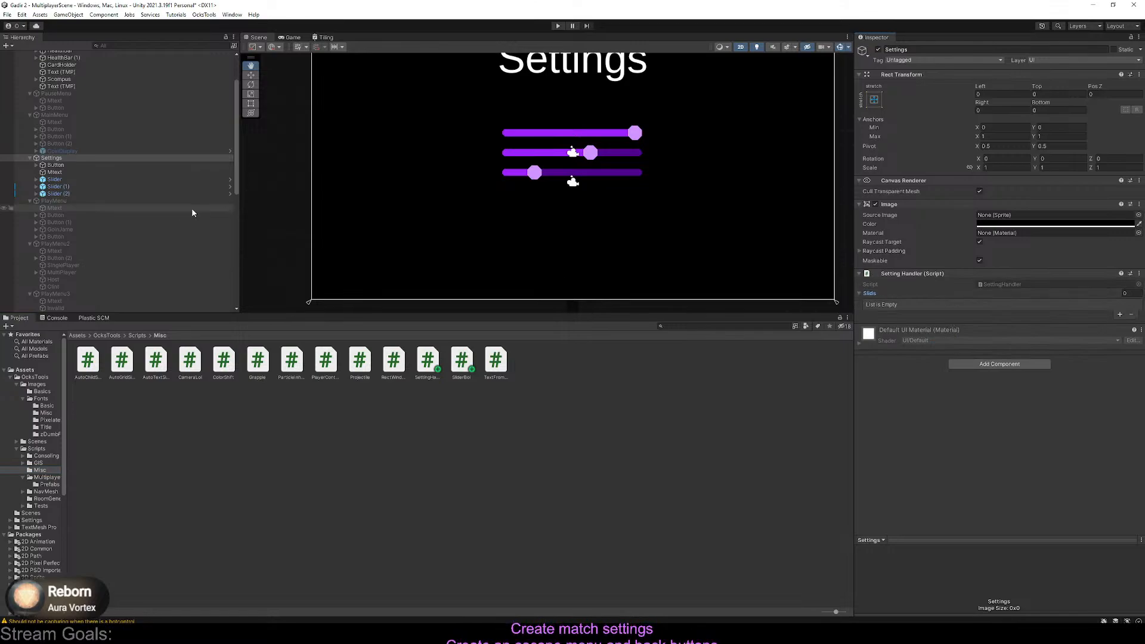
pyautogui.click(1120, 317)
pyautogui.click(1120, 316)
pyautogui.click(1120, 324)
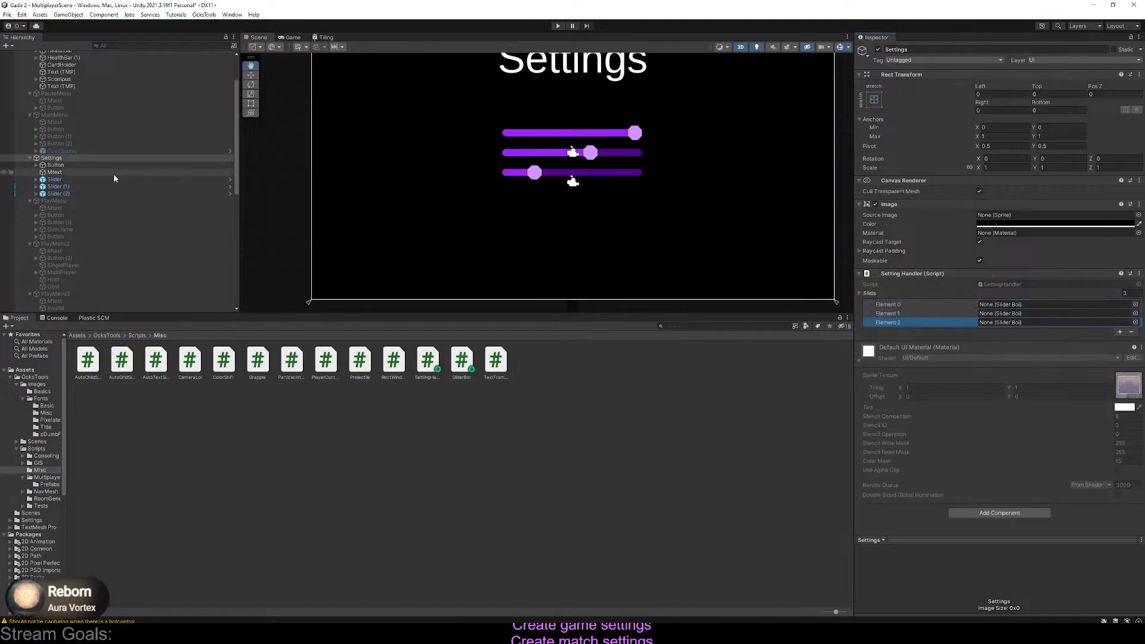
pyautogui.moveTo(114, 178); pyautogui.dragTo(1011, 305)
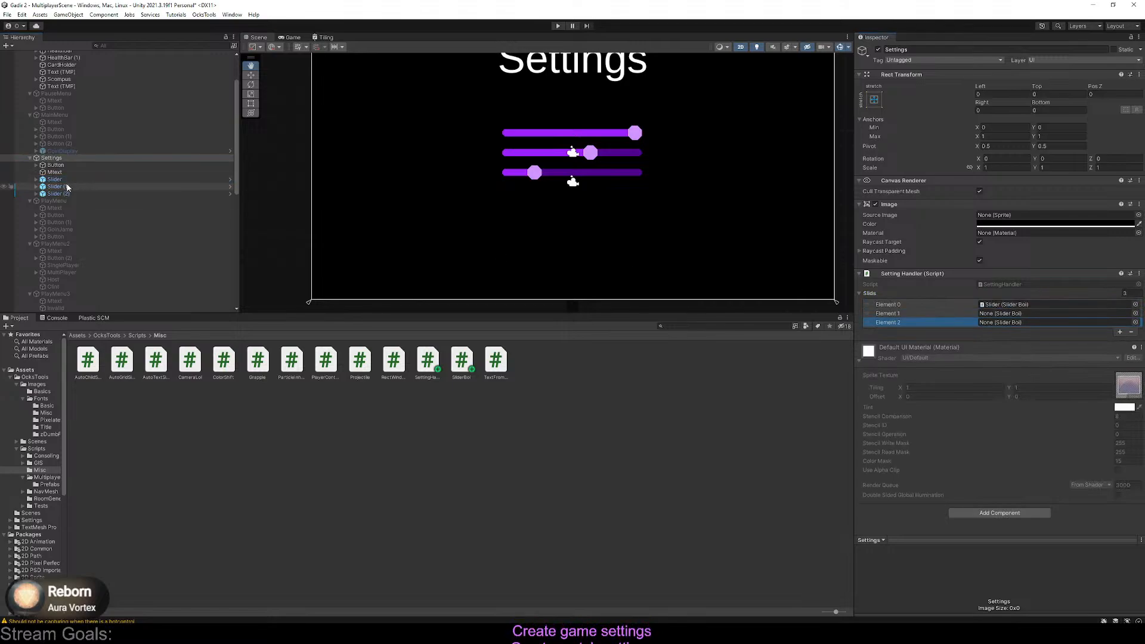
pyautogui.moveTo(68, 187); pyautogui.dragTo(1016, 314)
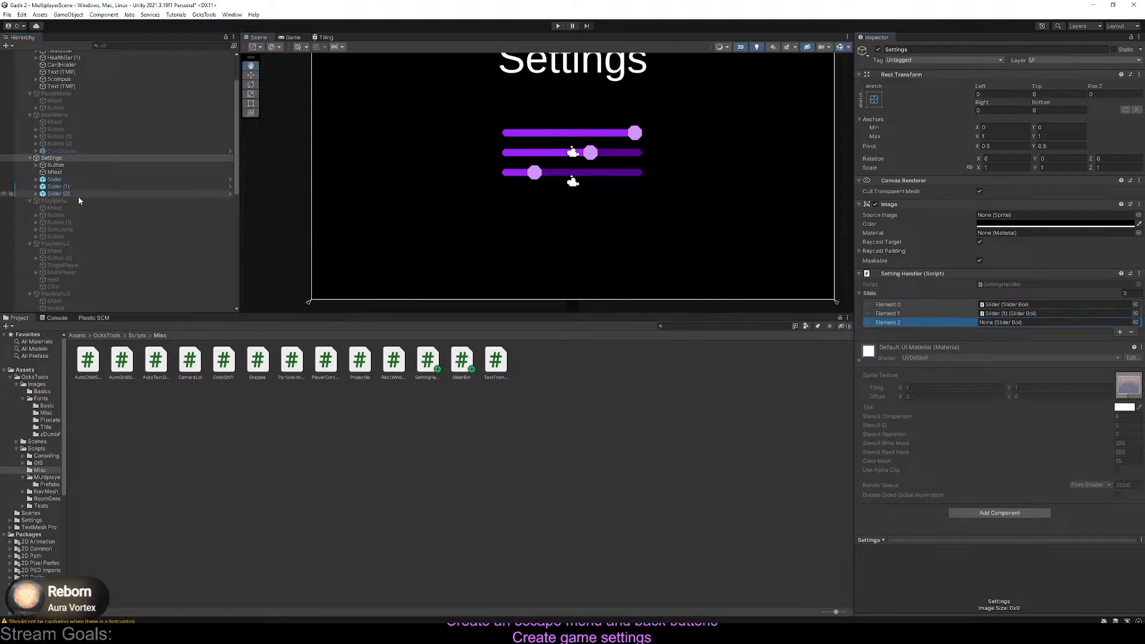
pyautogui.moveTo(78, 194); pyautogui.dragTo(1002, 323)
# Run the game and test the settings menu by lowering the second slider and moving the first to about halfway, ending with play stopped
pyautogui.hotkey('ctrl', 'p')
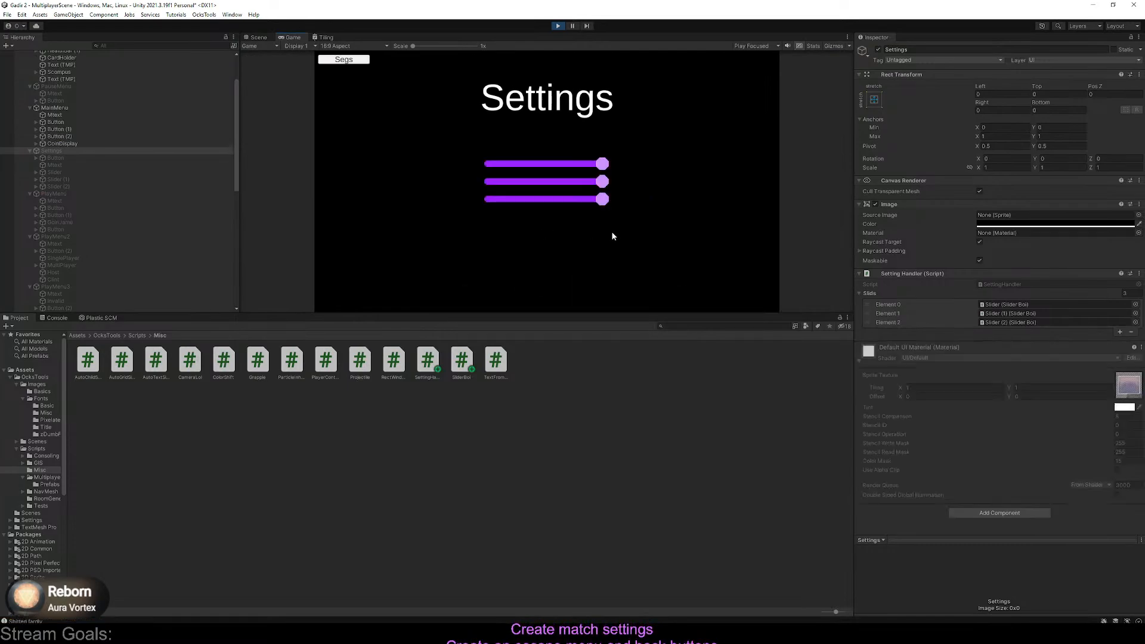
pyautogui.click(521, 181)
pyautogui.moveTo(602, 163); pyautogui.dragTo(539, 164)
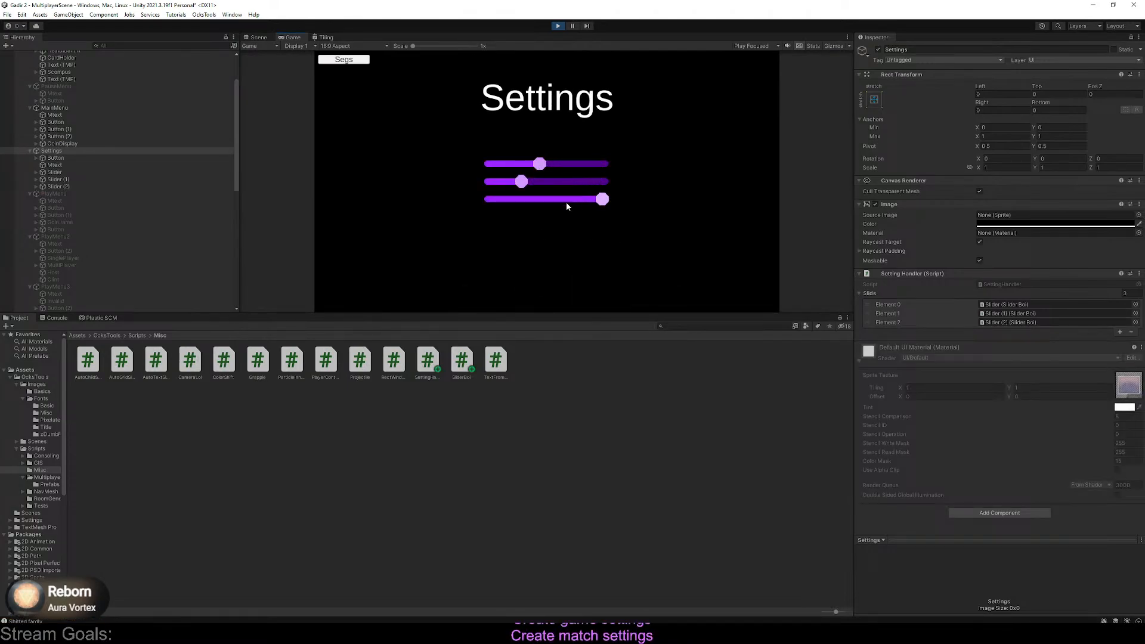
pyautogui.click(559, 26)
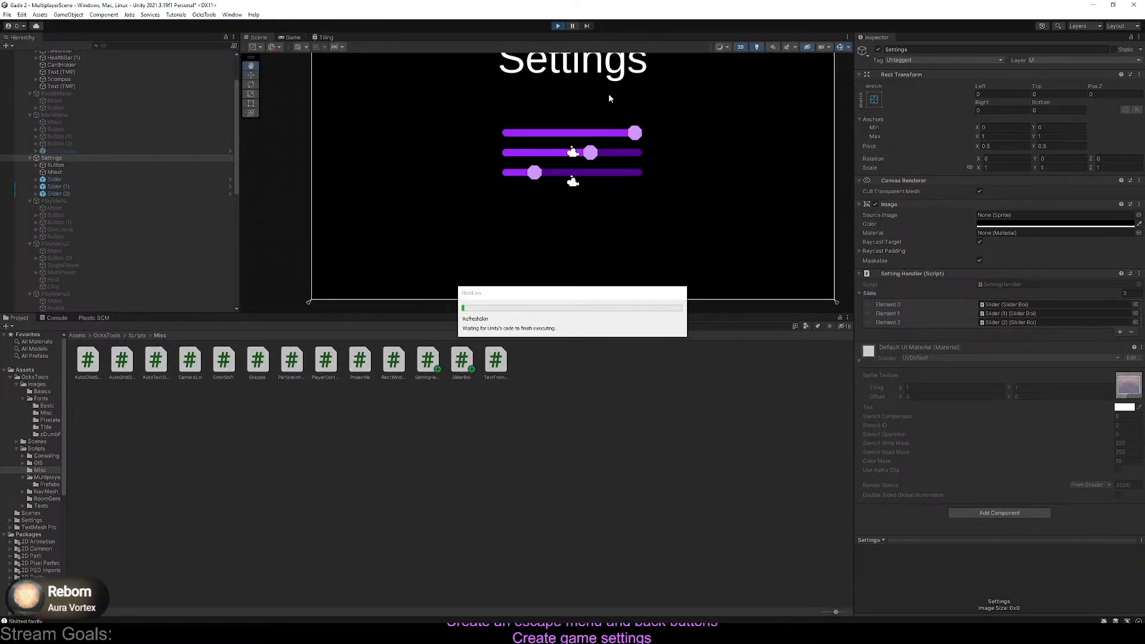
# Test the settings menu in play mode by raising all three sliders to maximum, ending with play stopped
pyautogui.press('Escape')
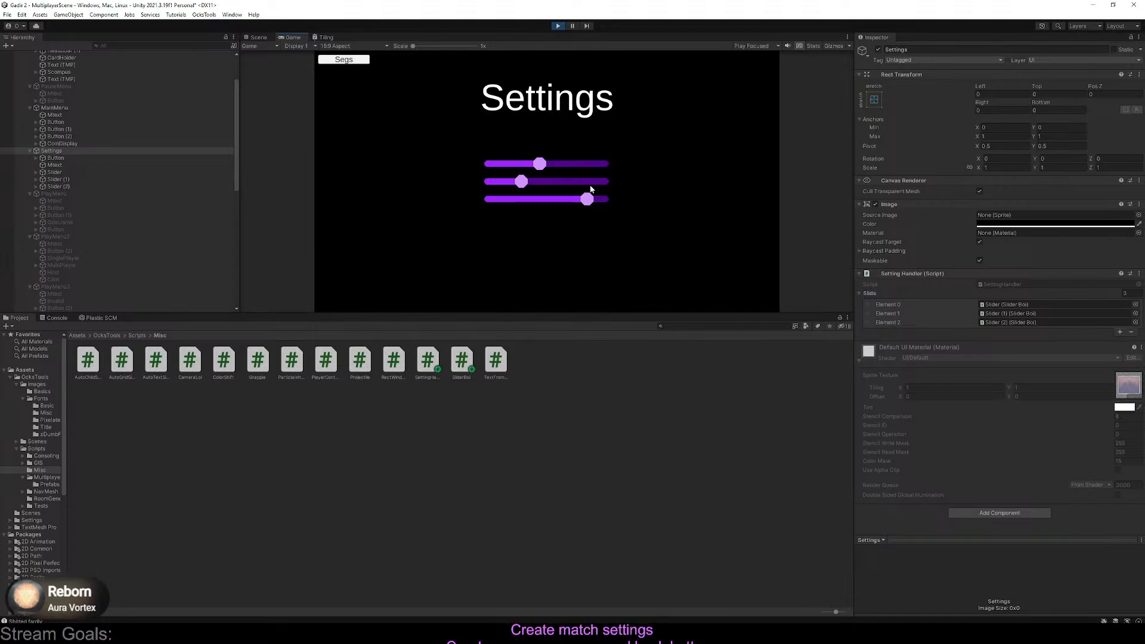
pyautogui.moveTo(593, 184); pyautogui.dragTo(722, 210)
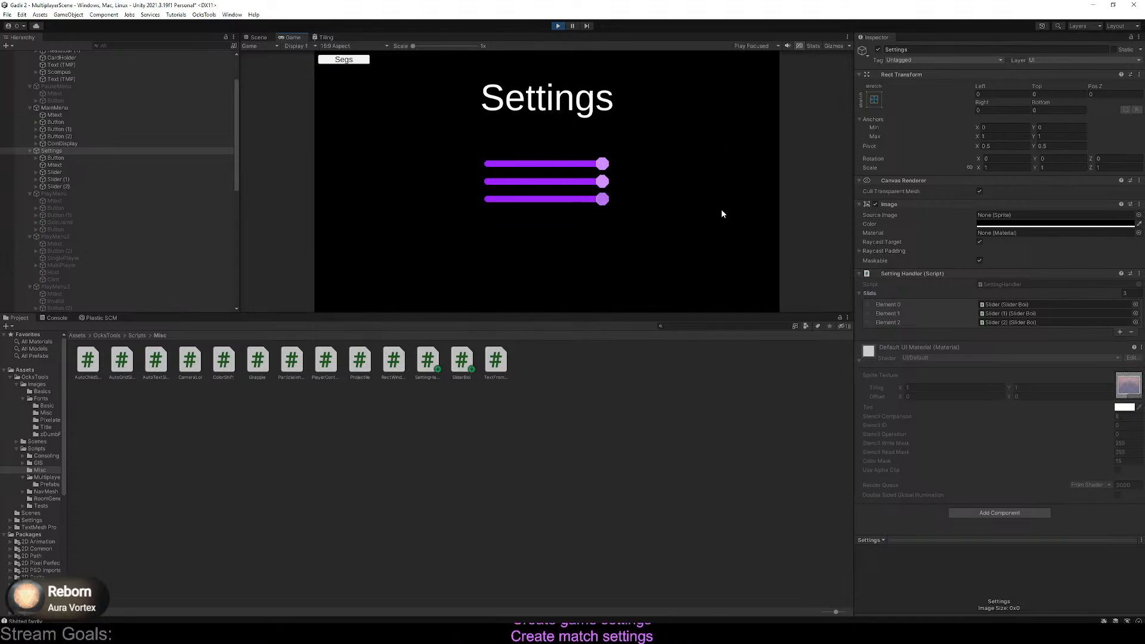
pyautogui.click(558, 26)
pyautogui.scroll(3, 511, 235)
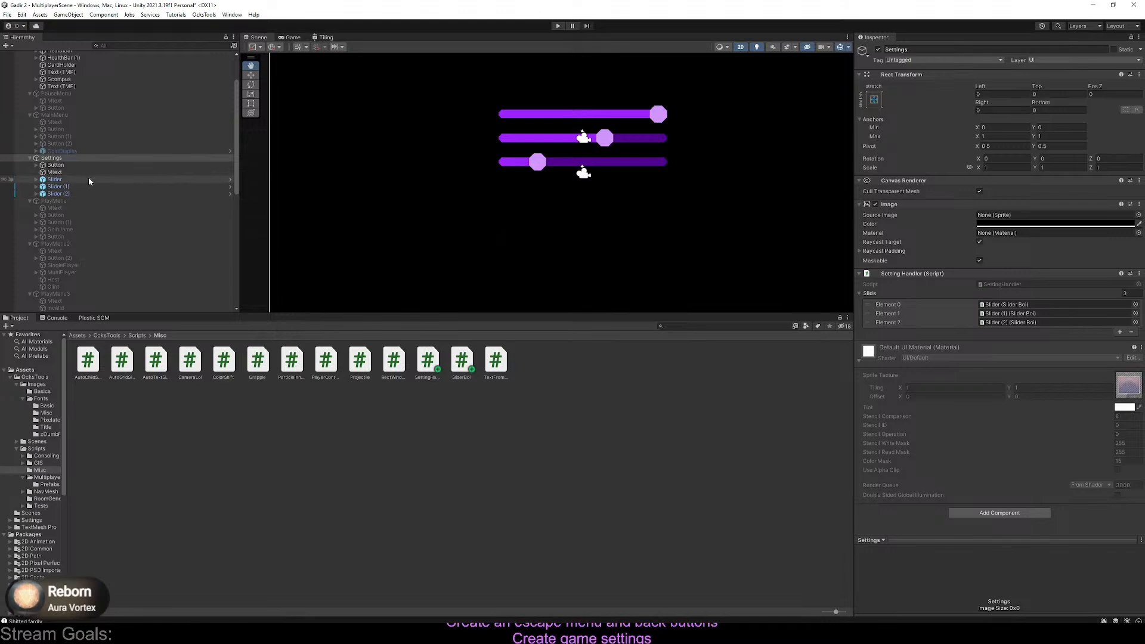
# Examine the SliderBoi script in Scripts/Misc and return to the Unity editor
pyautogui.click(462, 362)
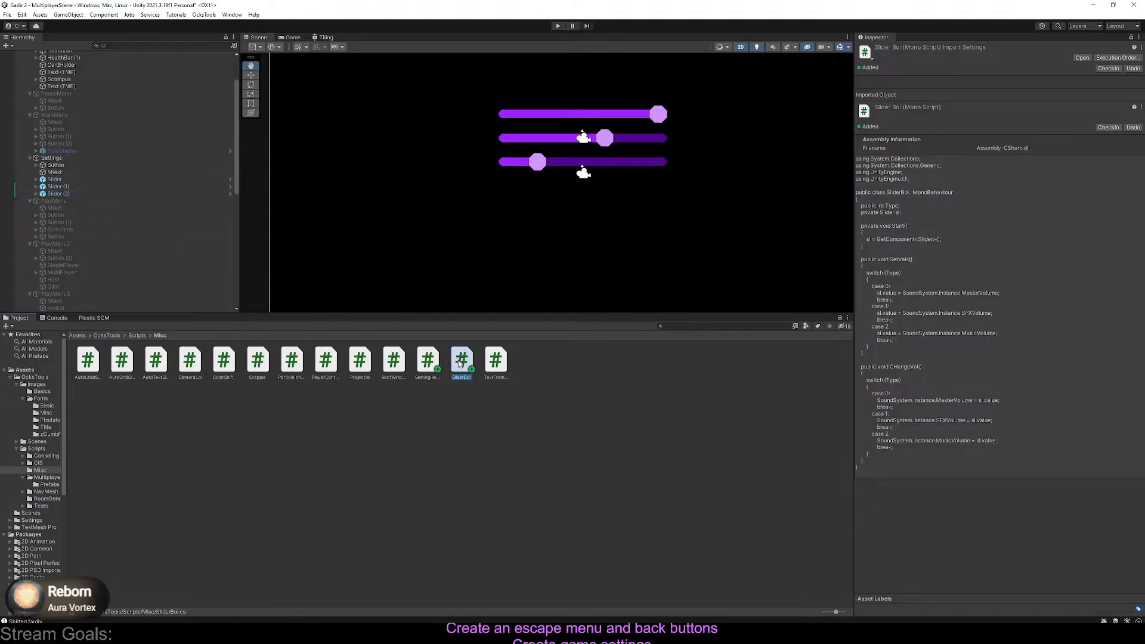
pyautogui.doubleClick(460, 367)
pyautogui.hotkey('alt', 'Tab')
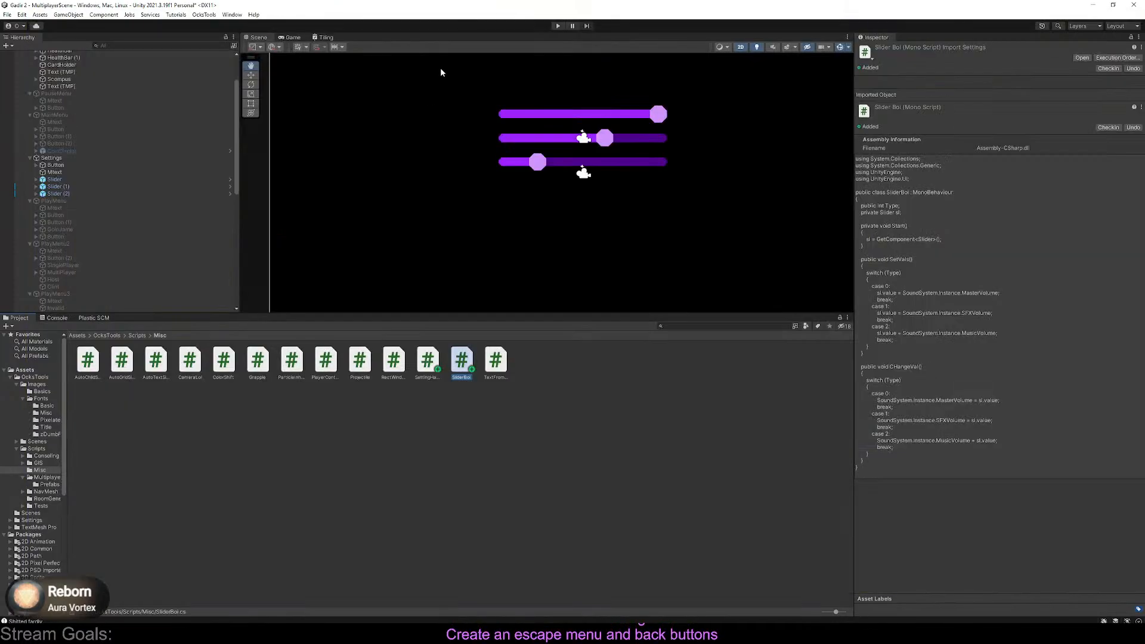
# Open the Slider prefab from Multiplayer/Prefabs, show it in 2D view and add a TextMeshPro text object to it
pyautogui.click(50, 484)
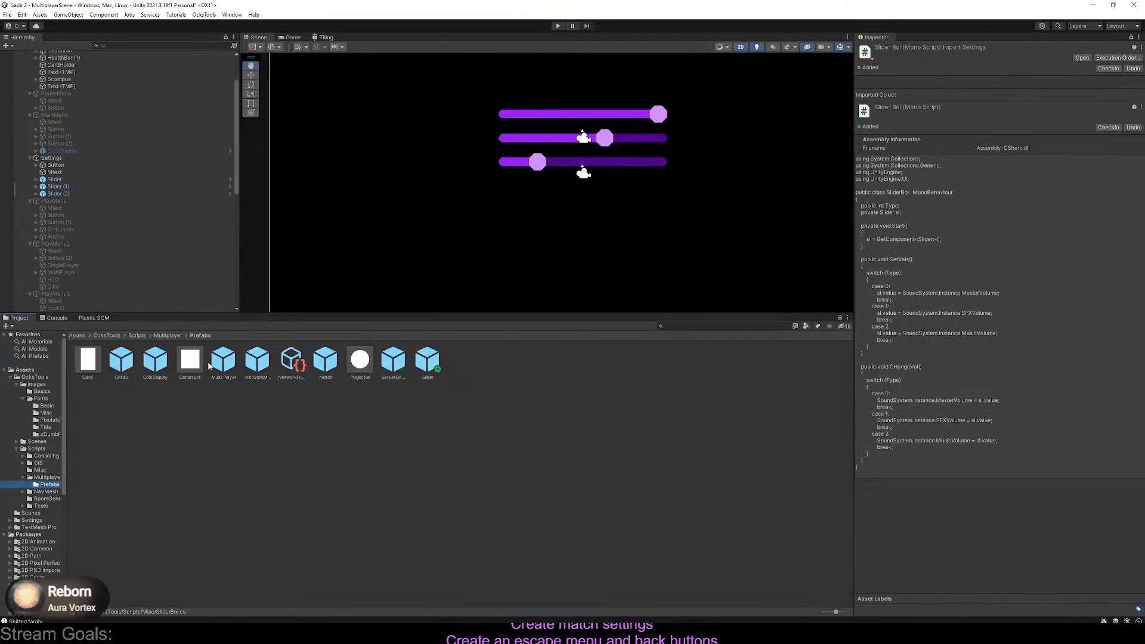
pyautogui.doubleClick(427, 361)
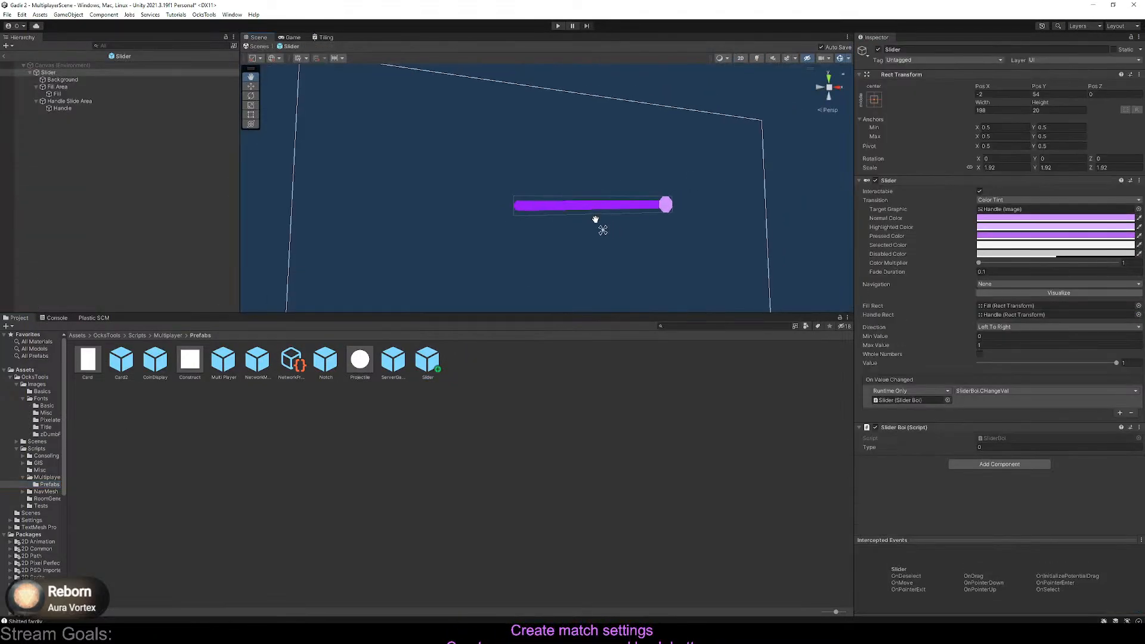
pyautogui.click(743, 59)
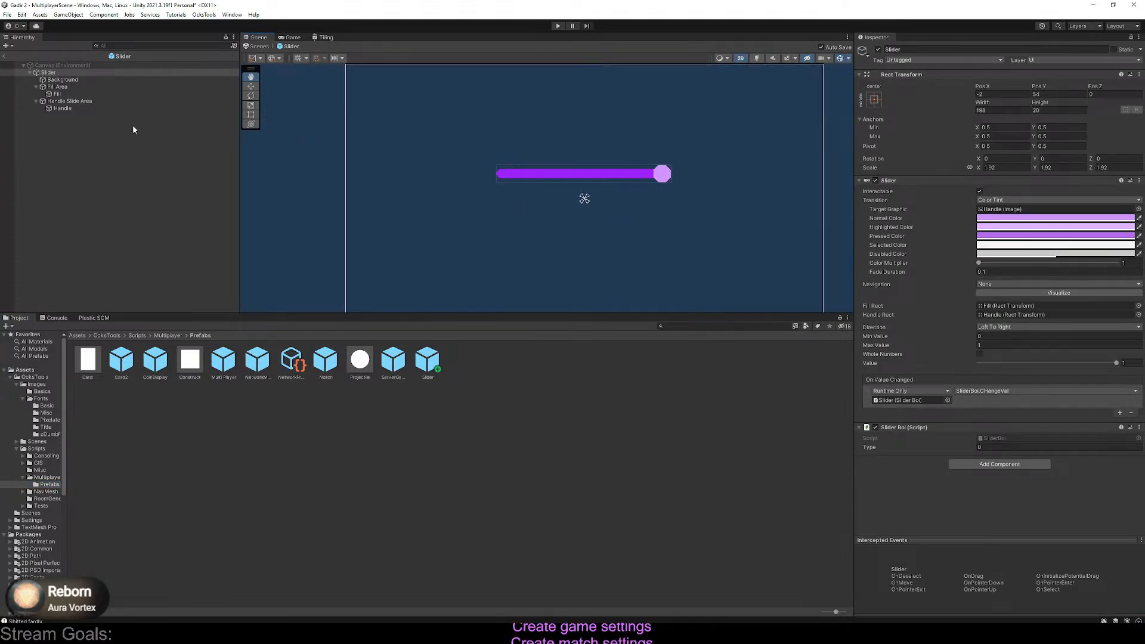
pyautogui.rightClick(62, 128)
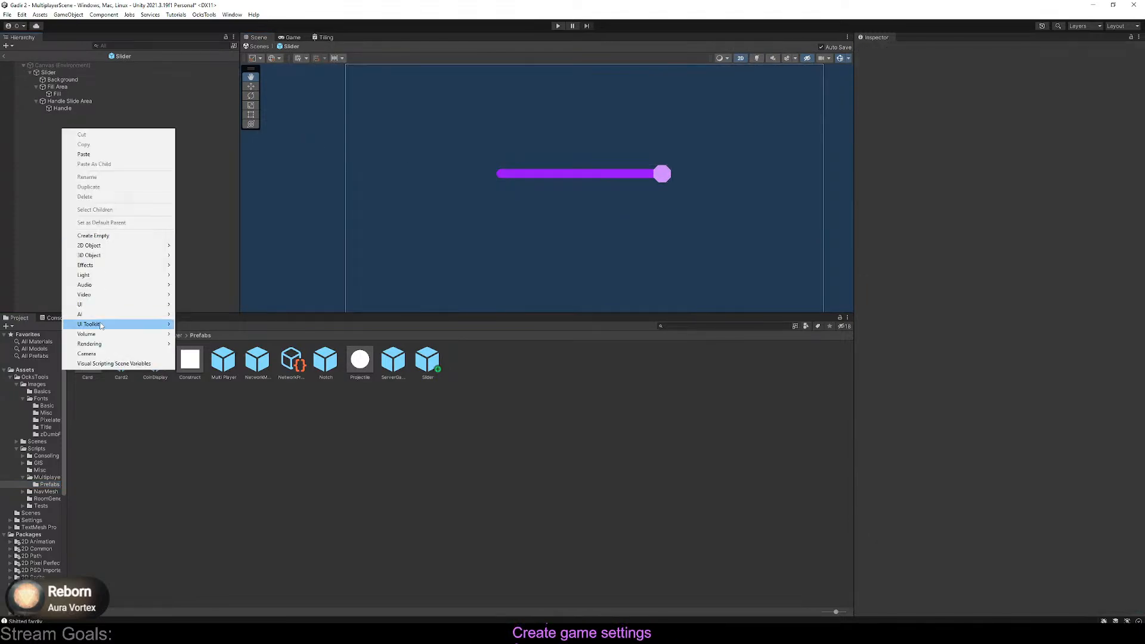
pyautogui.moveTo(102, 307)
pyautogui.click(212, 314)
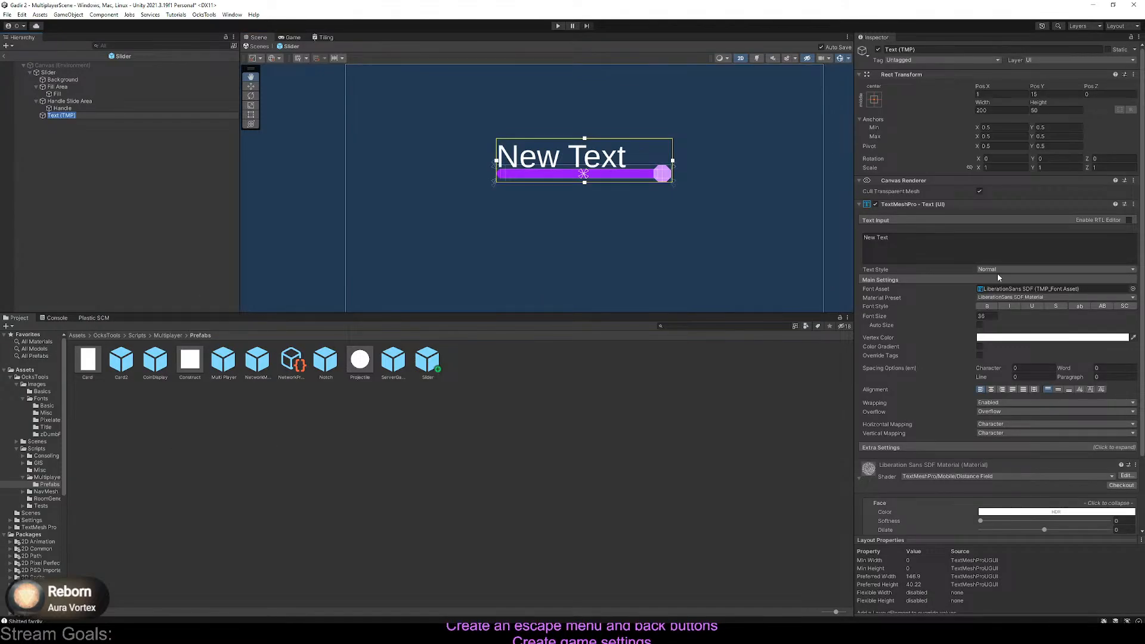
# Align the new text right and vertically centred, and move it beside the slider's left end at about X -199, Y 0
pyautogui.click(991, 389)
pyautogui.click(1003, 390)
pyautogui.click(1058, 389)
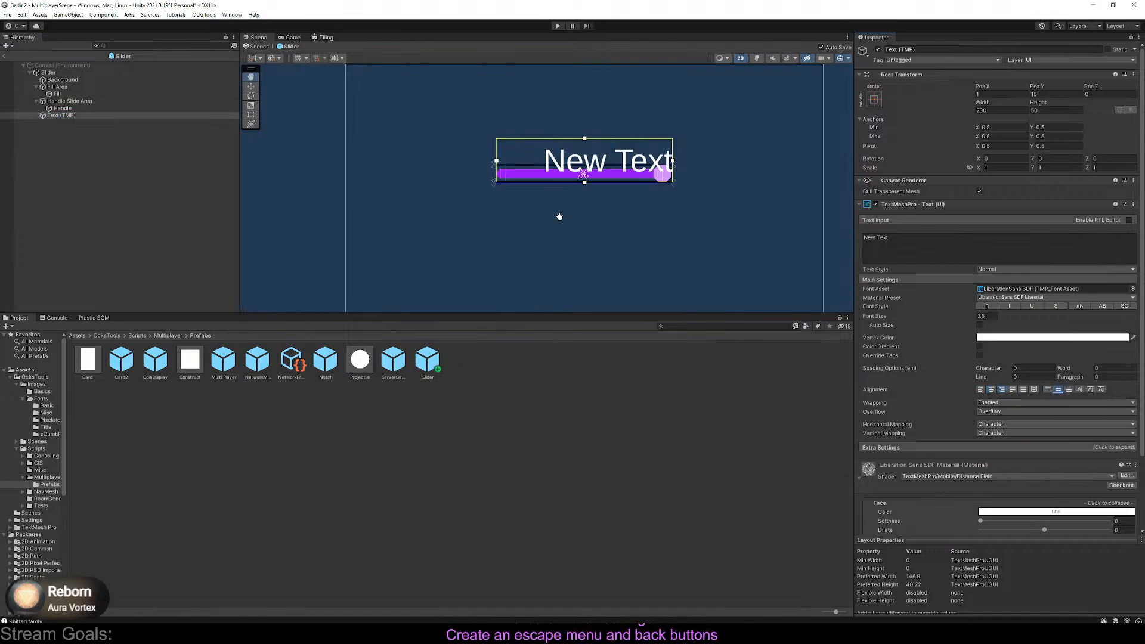
pyautogui.moveTo(592, 161); pyautogui.dragTo(630, 172, button='middle')
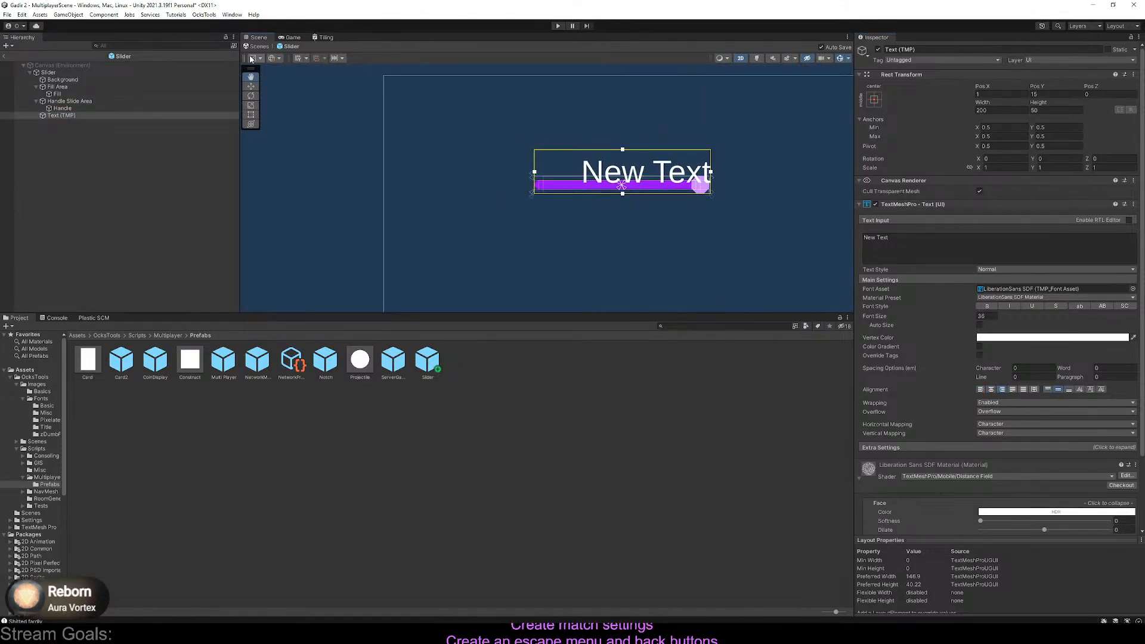
pyautogui.moveTo(576, 168); pyautogui.dragTo(400, 182)
pyautogui.scroll(5, 399, 182)
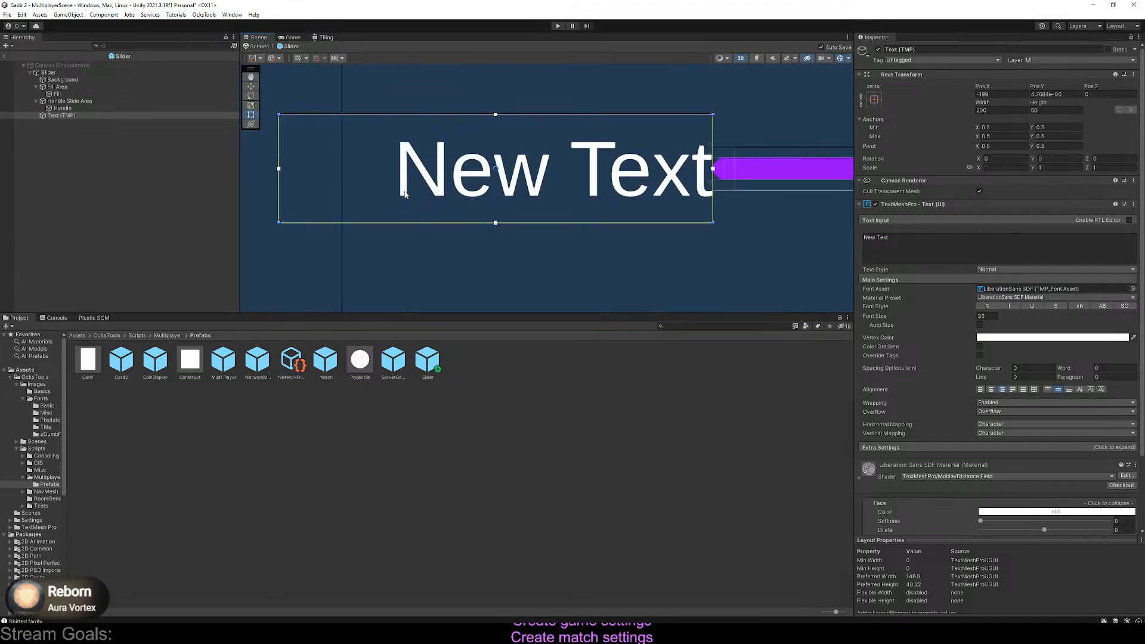
# Shrink the text box to about 88 by 17.5 against the slider's left end and disable text wrapping
pyautogui.moveTo(277, 118); pyautogui.dragTo(567, 155)
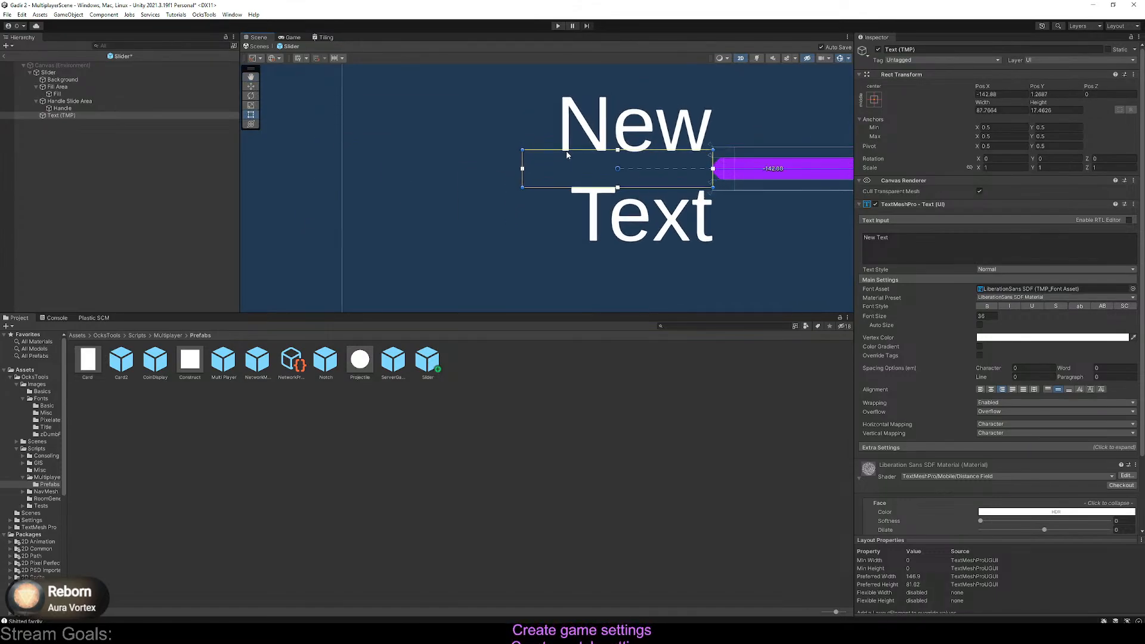
pyautogui.click(1008, 402)
pyautogui.click(1005, 422)
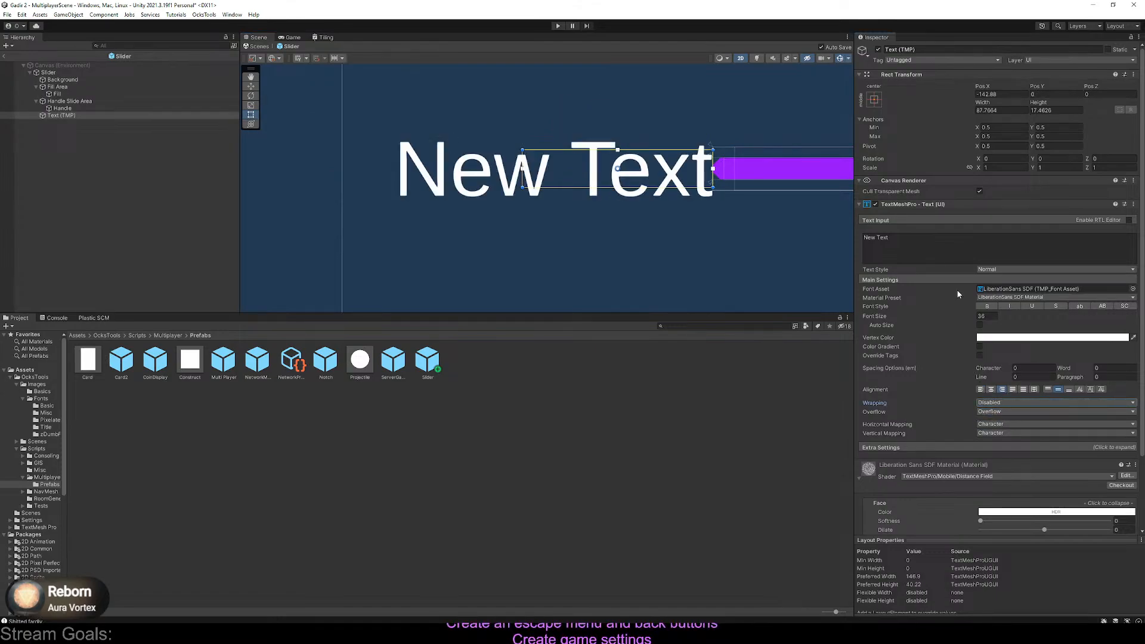
# Reduce the label's font size to about 11.6 and nudge the label away from the slider to about X -147
pyautogui.moveTo(922, 315); pyautogui.dragTo(562, 325)
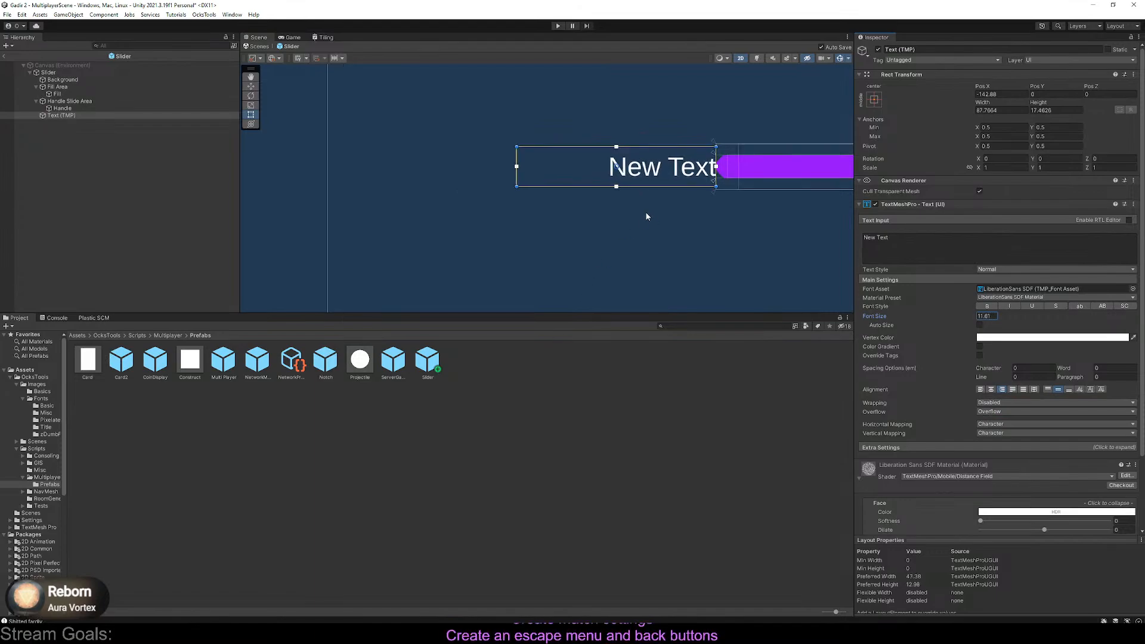
pyautogui.scroll(2, 646, 217)
pyautogui.press('w')
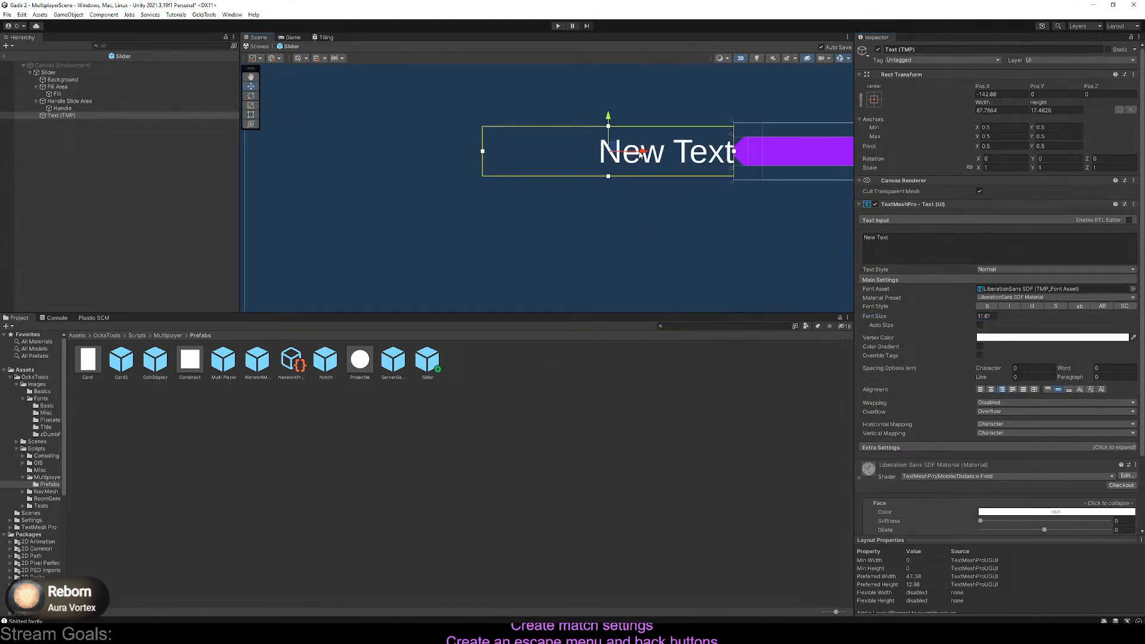
pyautogui.moveTo(639, 152); pyautogui.dragTo(628, 152)
pyautogui.click(689, 100)
pyautogui.moveTo(737, 155); pyautogui.dragTo(523, 150, button='middle')
pyautogui.scroll(-4, 523, 149)
pyautogui.click(451, 149)
pyautogui.click(443, 149)
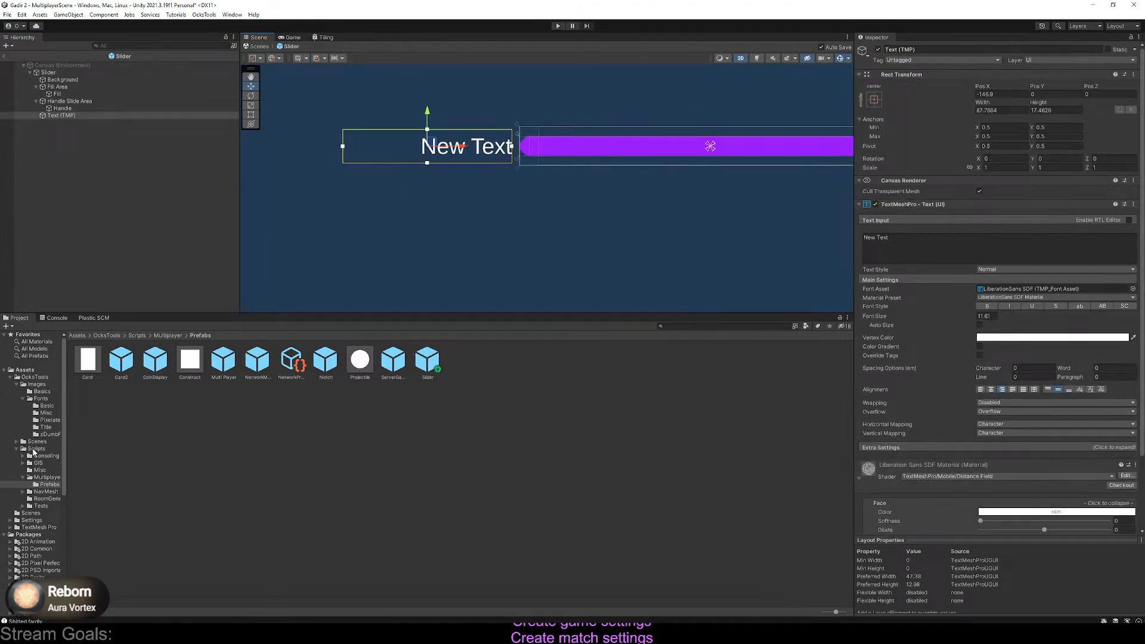
# Find the Images/Fonts/Basic folder and apply the Junegull rg SDF font to the label
pyautogui.click(35, 448)
pyautogui.click(45, 398)
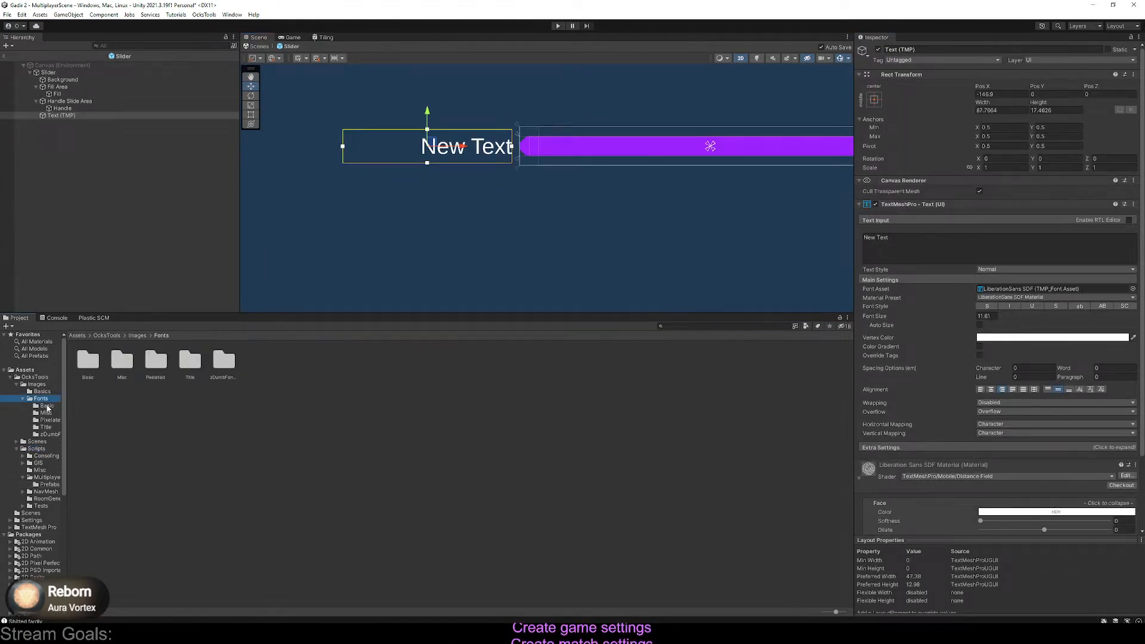
pyautogui.click(47, 407)
pyautogui.moveTo(158, 361); pyautogui.dragTo(1060, 376)
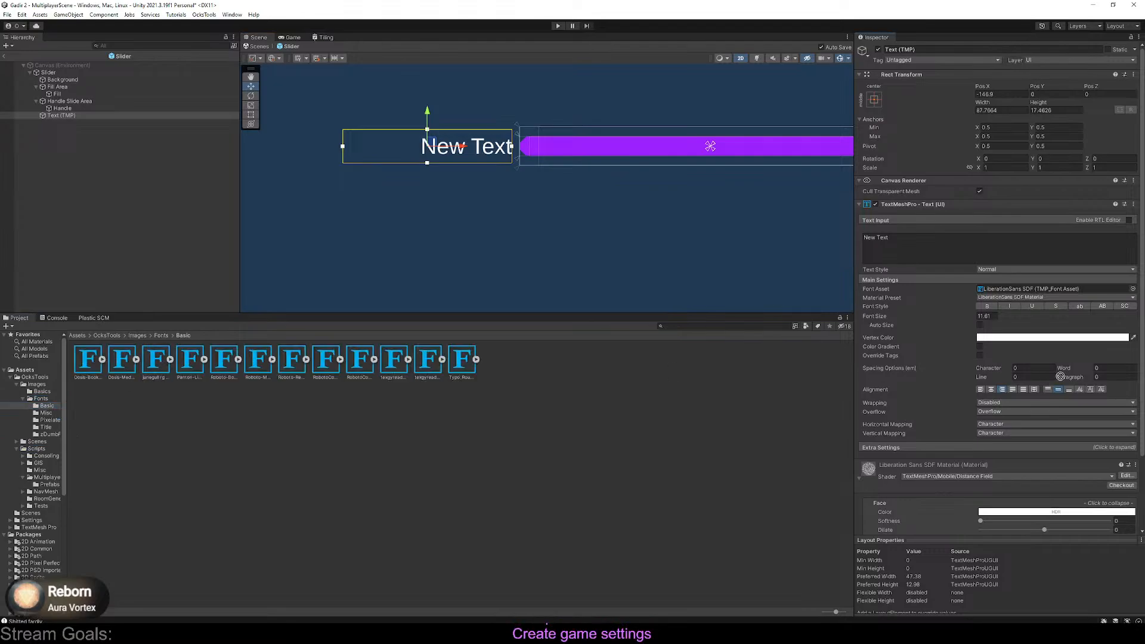
pyautogui.moveTo(994, 293); pyautogui.dragTo(994, 290)
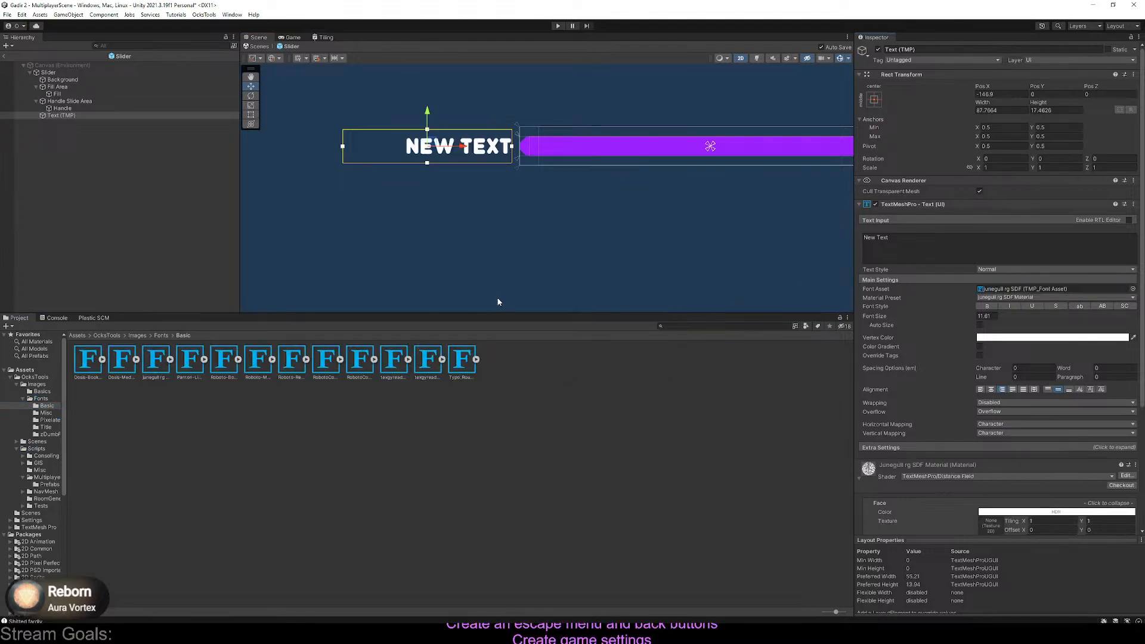
# Try the Roboto-Bold, Typo_Round_Regular_Demo and texgyreadventor-regular fonts on the label
pyautogui.scroll(4, 538, 246)
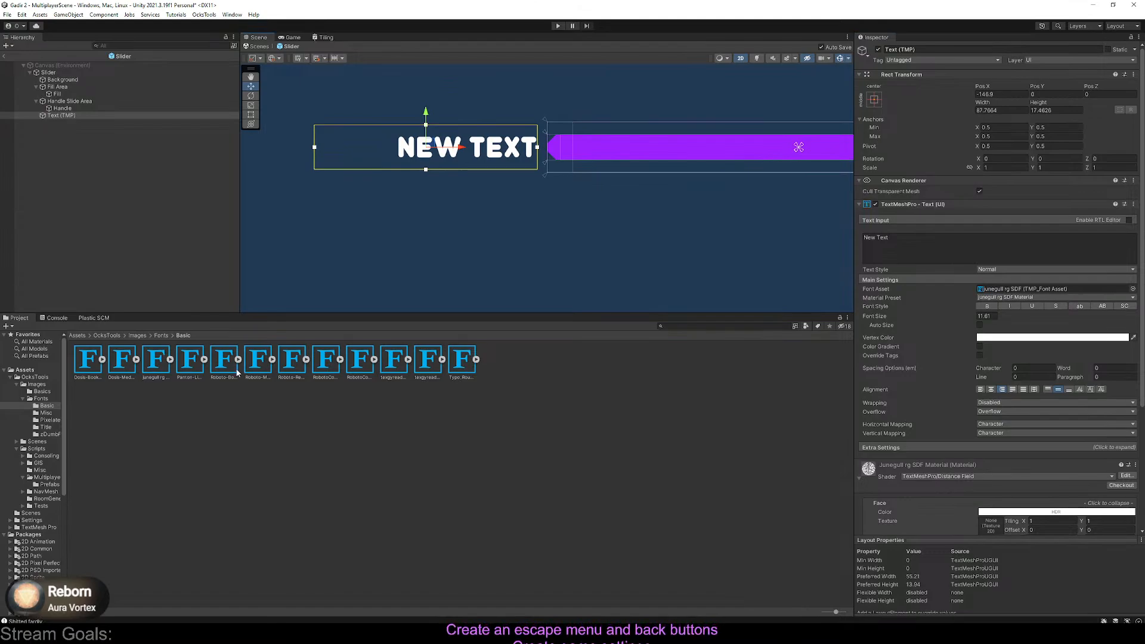
pyautogui.moveTo(238, 372); pyautogui.dragTo(1025, 291)
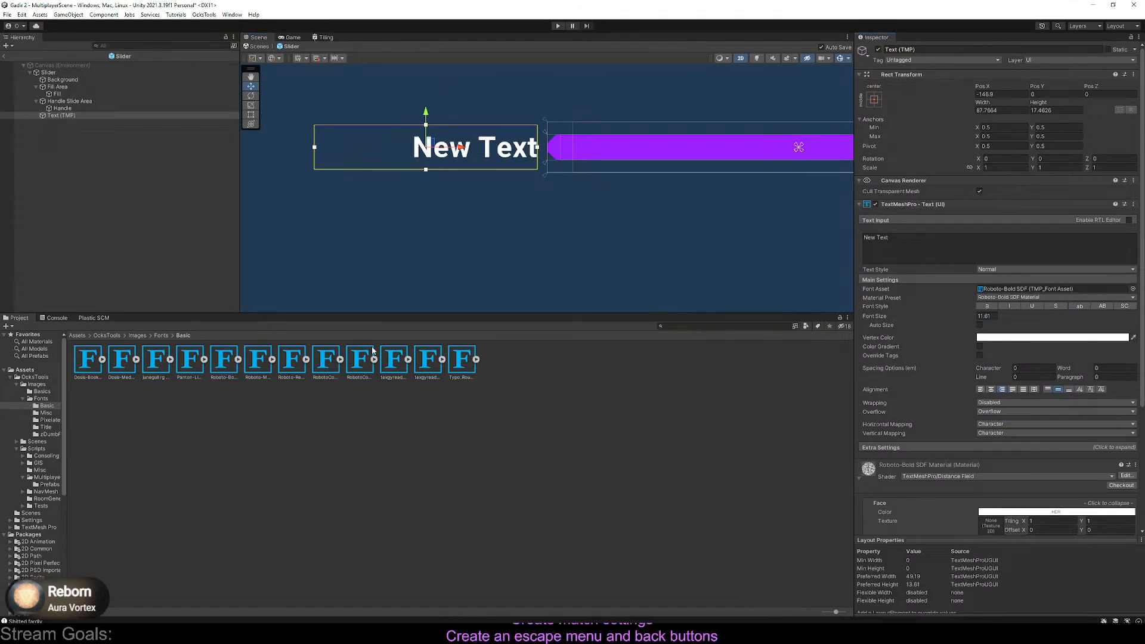
pyautogui.scroll(2, 470, 173)
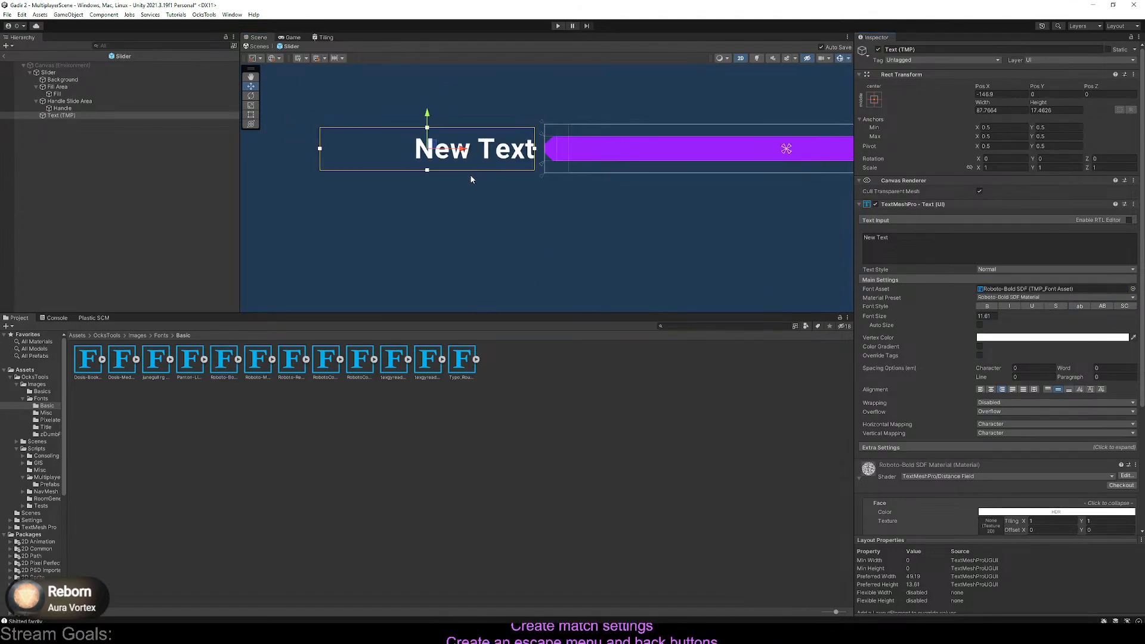
pyautogui.scroll(1, 471, 178)
pyautogui.moveTo(462, 359); pyautogui.dragTo(1030, 291)
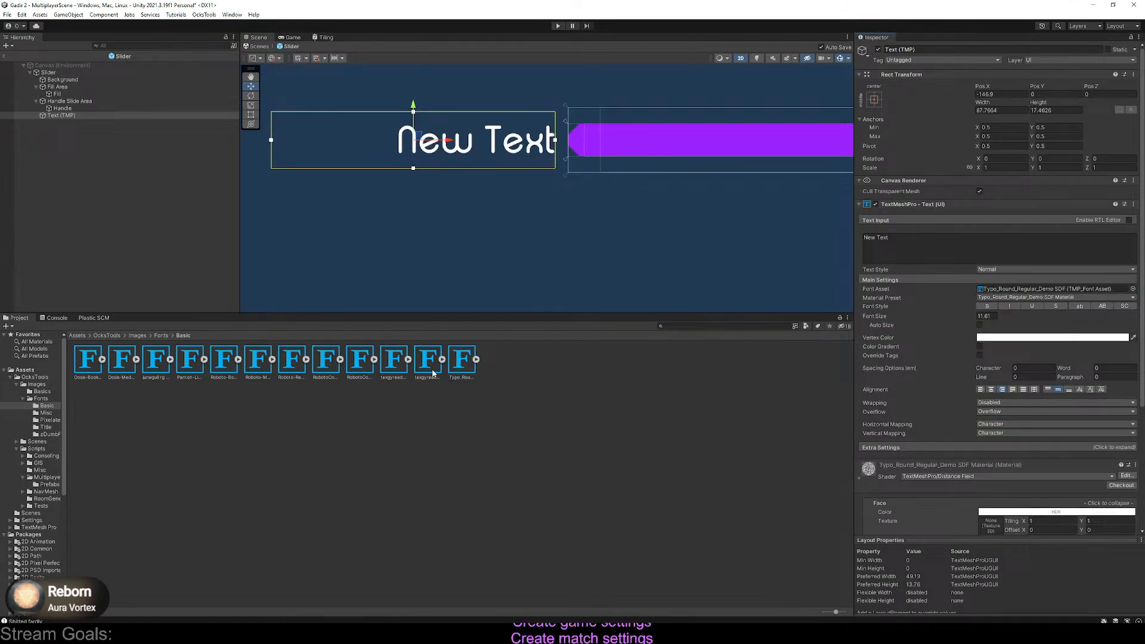
pyautogui.moveTo(434, 374); pyautogui.dragTo(1021, 288)
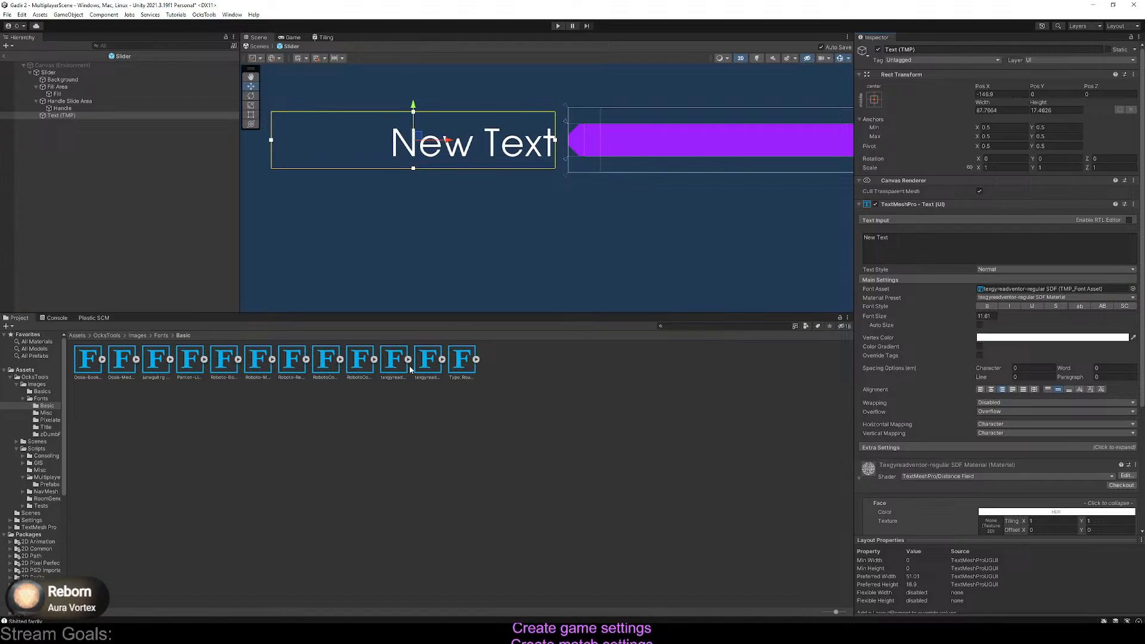
# Set the label's font asset to texgyreadventor-bold SDF and leave the prefab to return to the scene
pyautogui.moveTo(977, 324); pyautogui.dragTo(1014, 291)
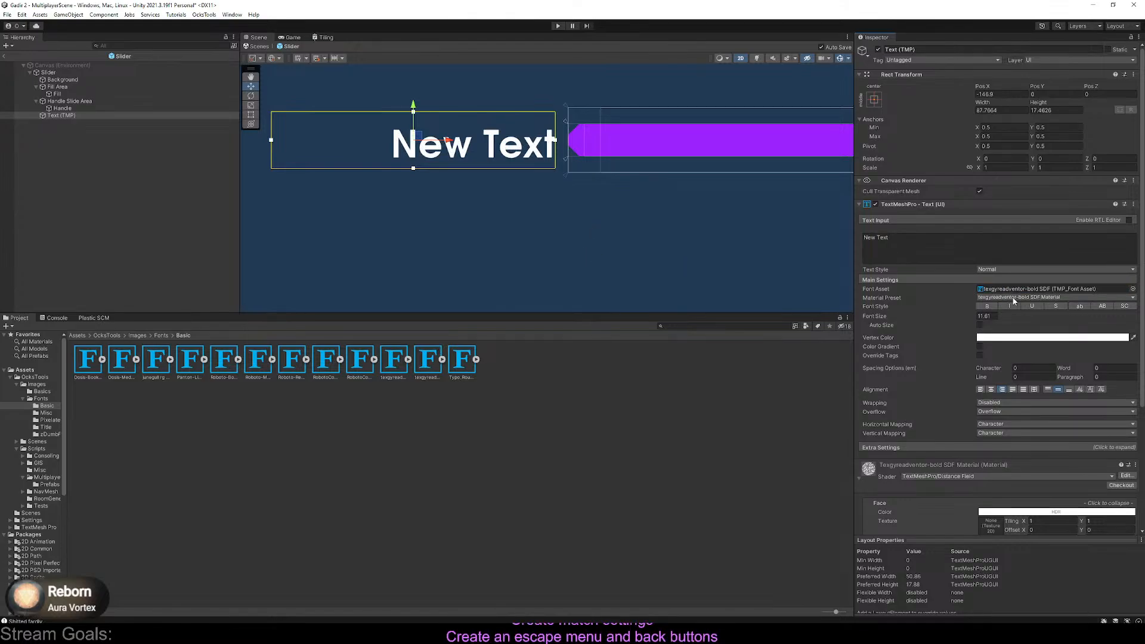
pyautogui.scroll(-2, 1002, 352)
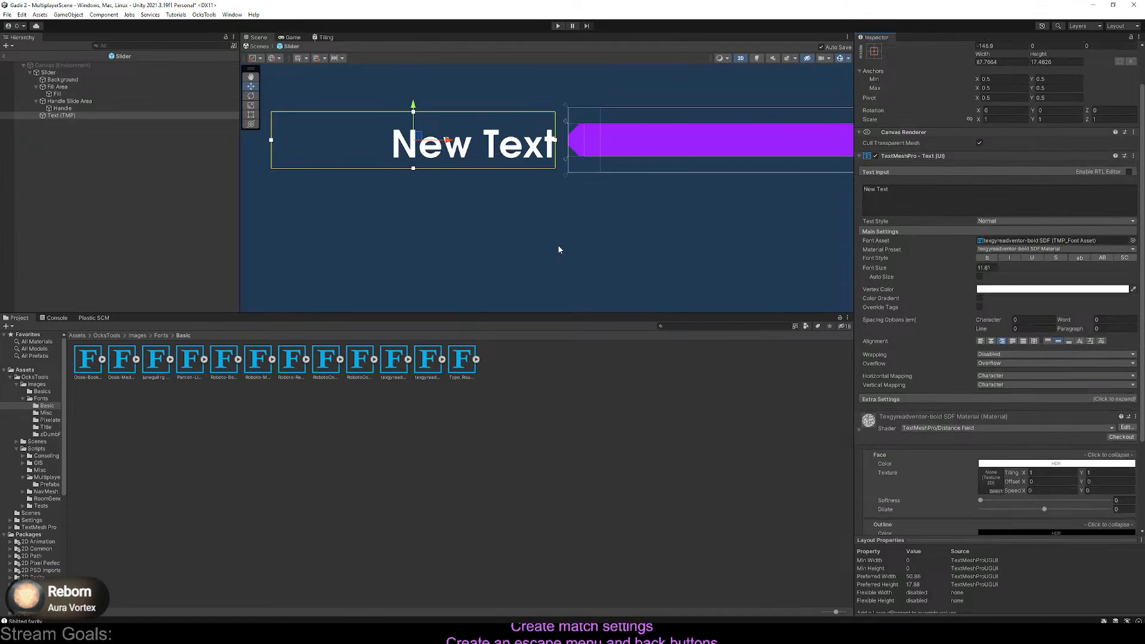
pyautogui.click(5, 57)
# Set the text of the first slider's label to "Master Volume" and copy that text
pyautogui.click(54, 178)
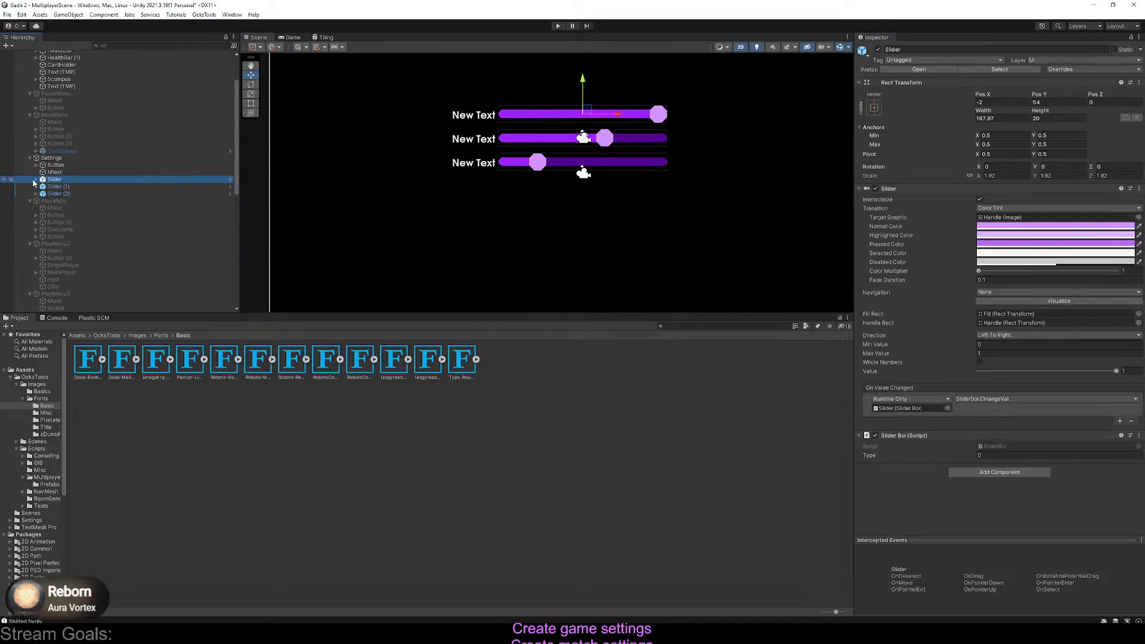
pyautogui.click(36, 179)
pyautogui.click(83, 222)
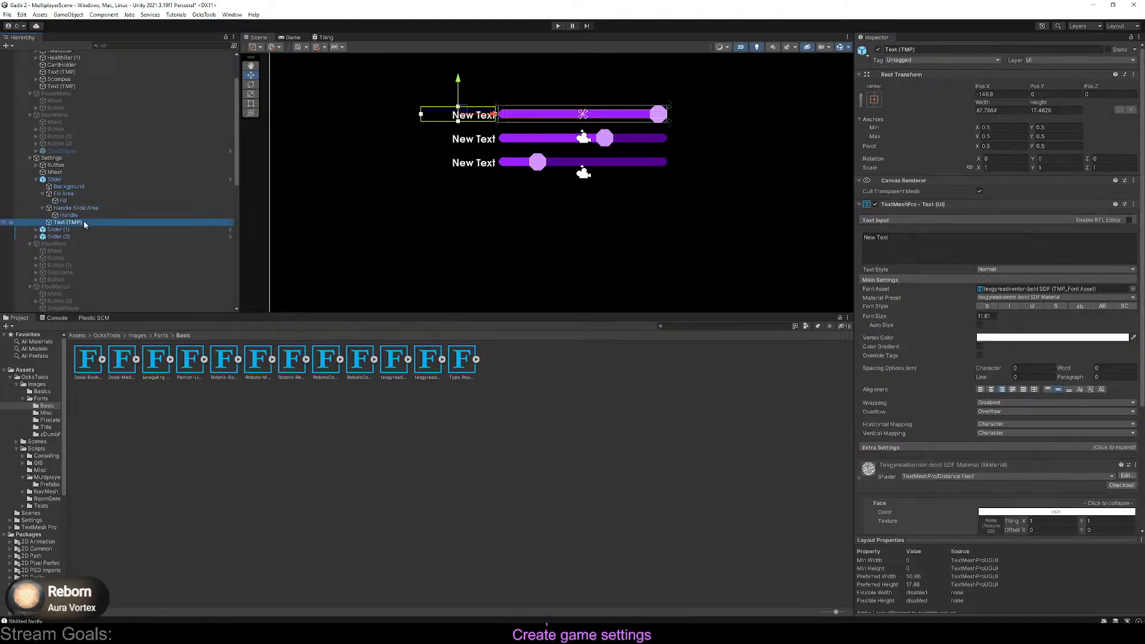
pyautogui.write('Master')
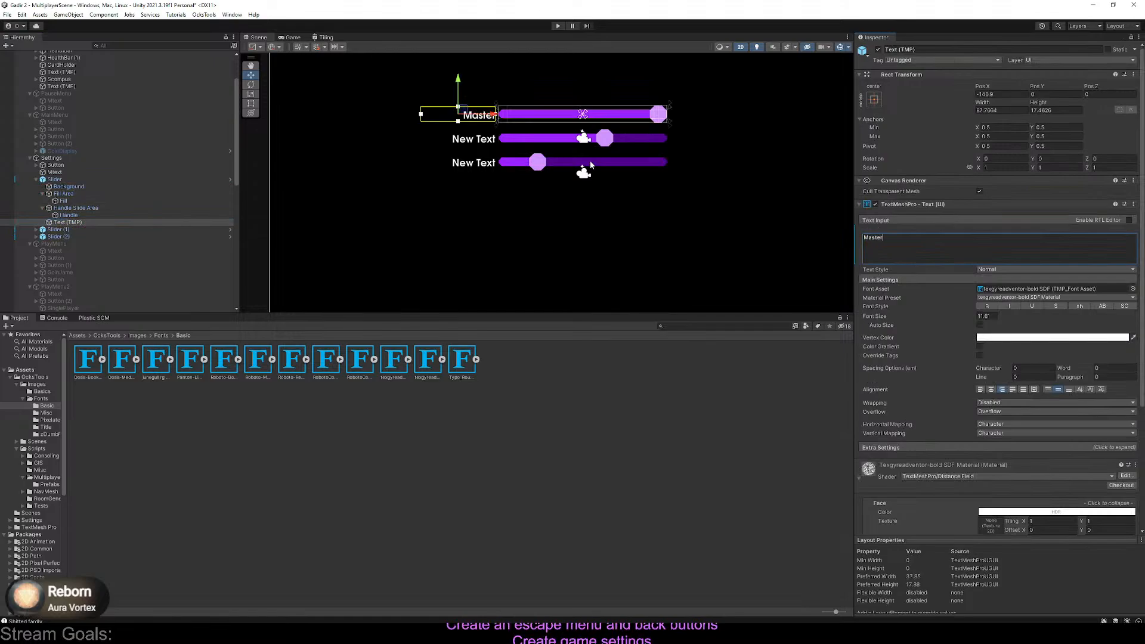
pyautogui.write(' Volume')
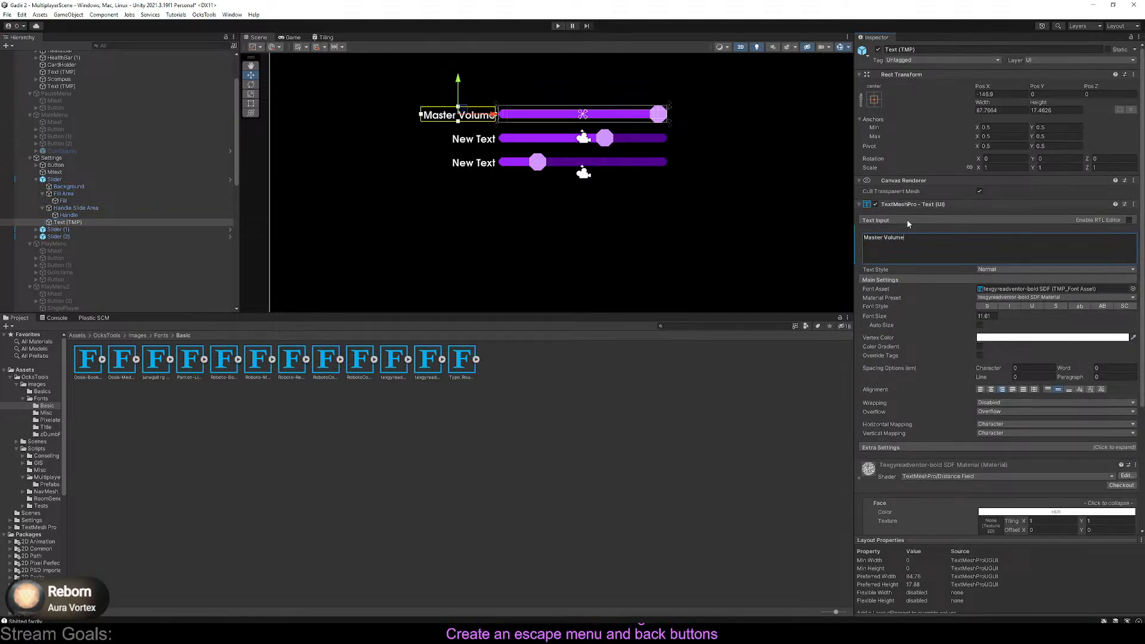
pyautogui.hotkey('ctrl', 'a')
pyautogui.hotkey('ctrl', 'c')
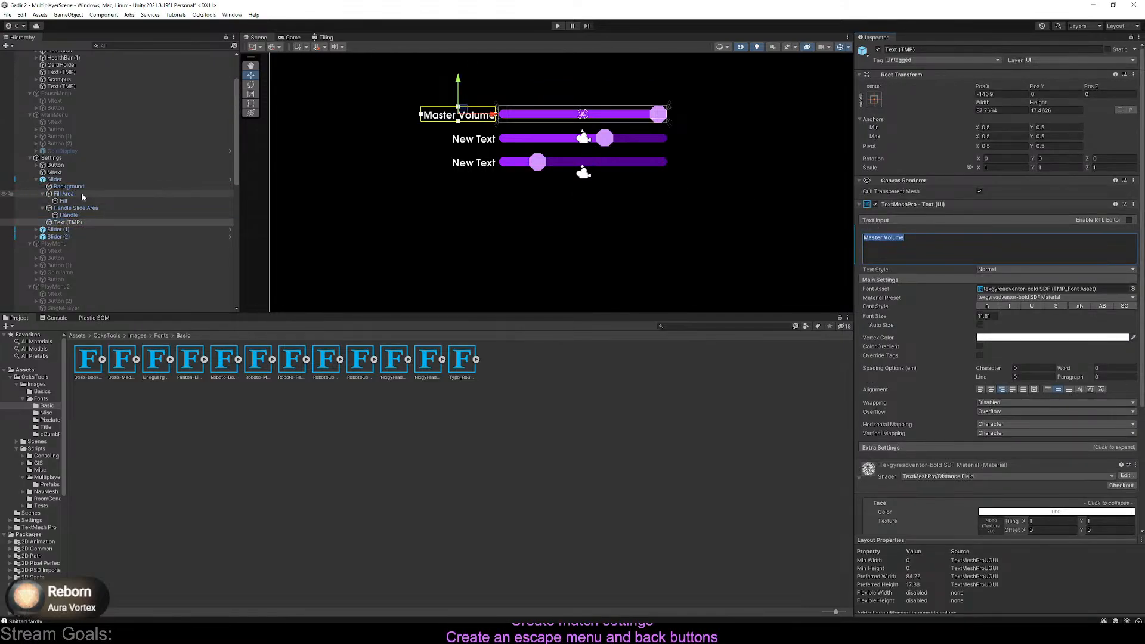
# Set the text of the second slider's label to "SFX Volume"
pyautogui.click(37, 229)
pyautogui.click(67, 257)
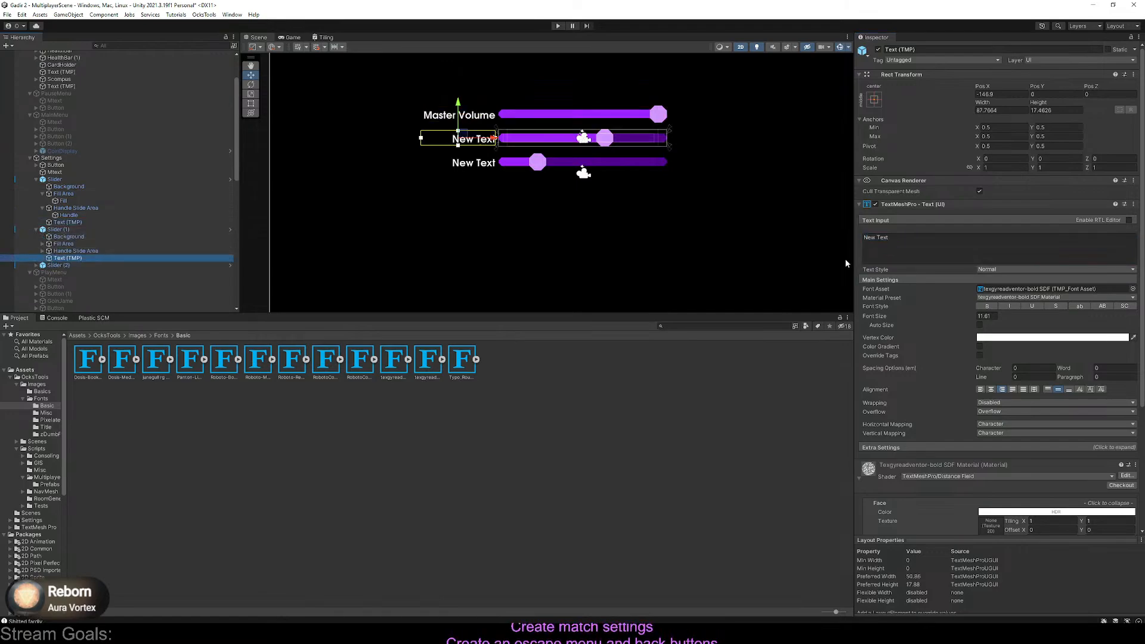
pyautogui.hotkey('ctrl', 'v')
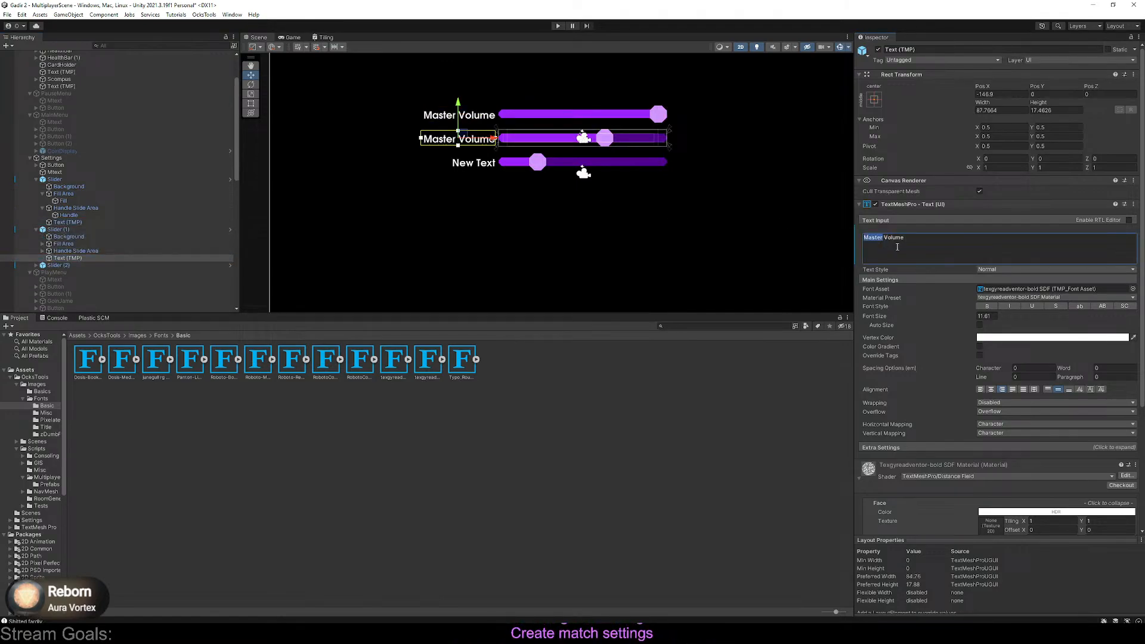
pyautogui.write('SFX')
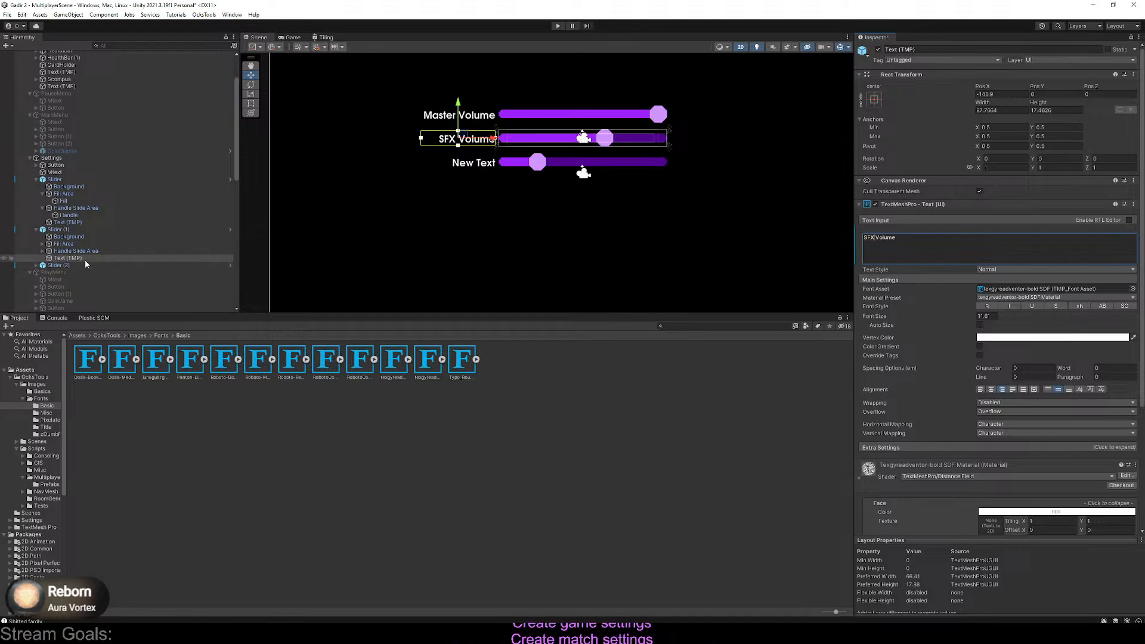
# Set the text of the third slider's label to "Music Volume" and deselect the label
pyautogui.click(36, 266)
pyautogui.click(73, 294)
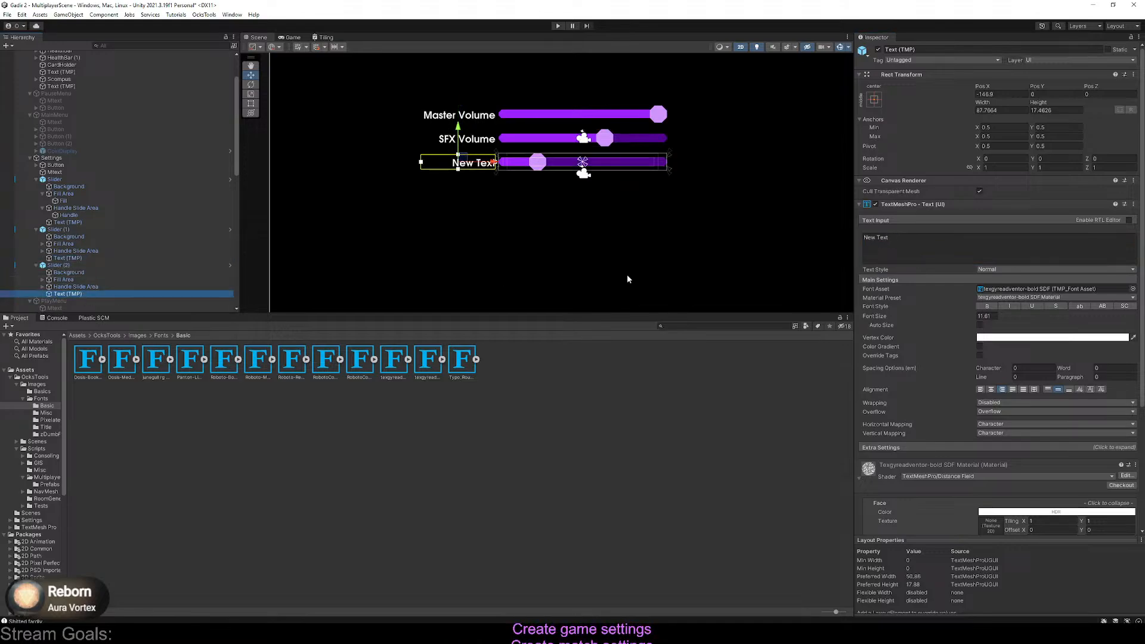
pyautogui.moveTo(928, 245); pyautogui.dragTo(863, 246)
pyautogui.hotkey('ctrl', 'v')
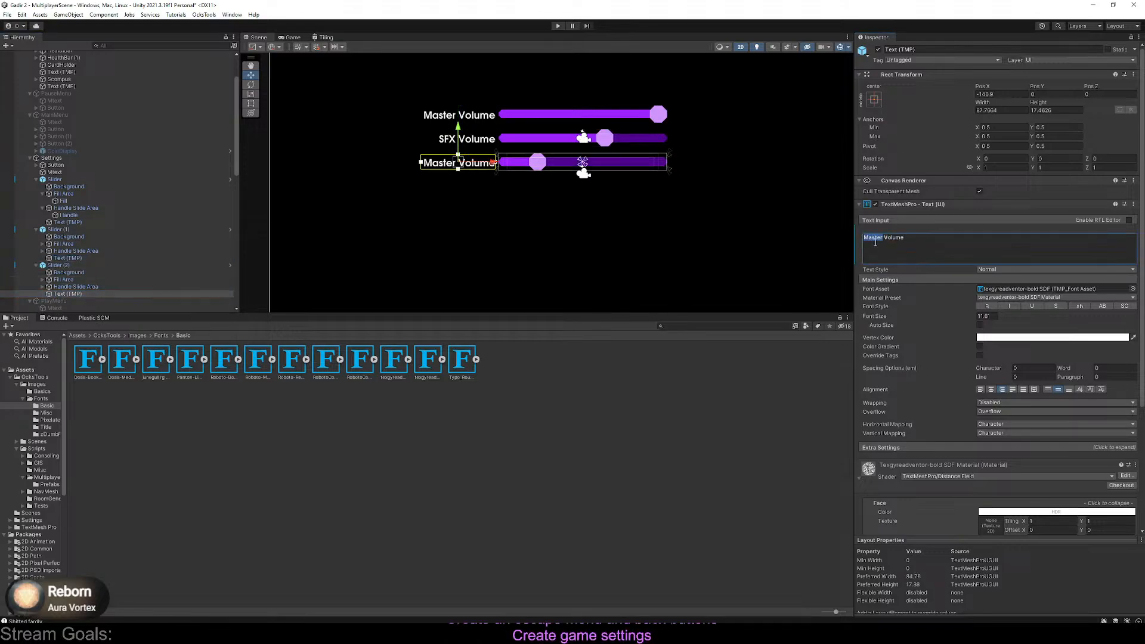
pyautogui.write('Music')
pyautogui.click(715, 223)
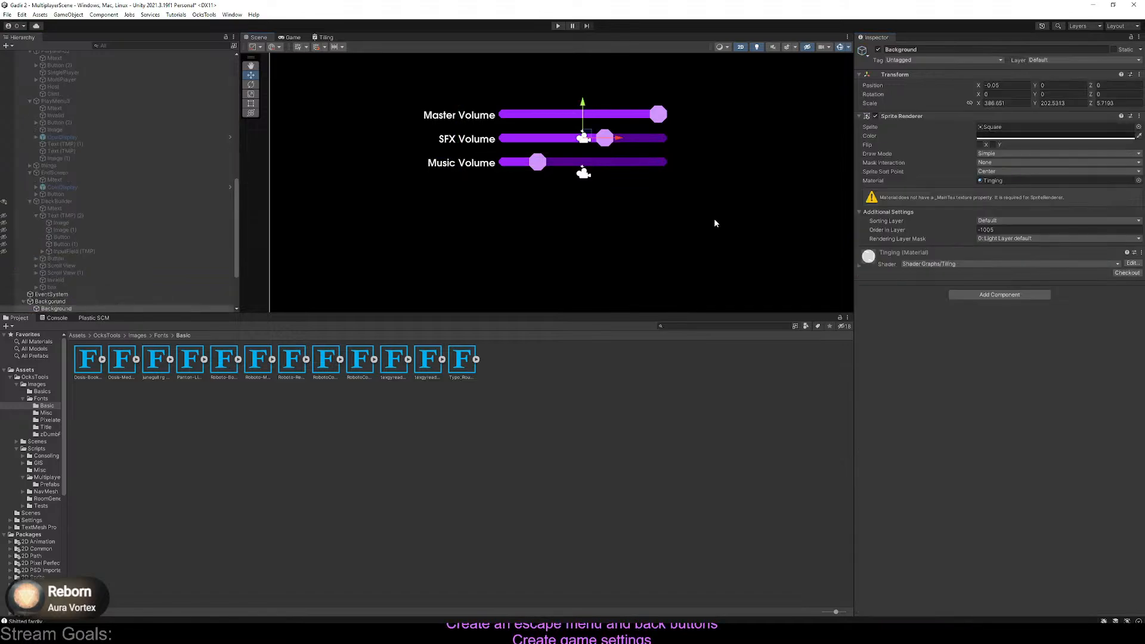
# Run the game, open its Settings screen to check the slider labels, and stop the game
pyautogui.click(557, 25)
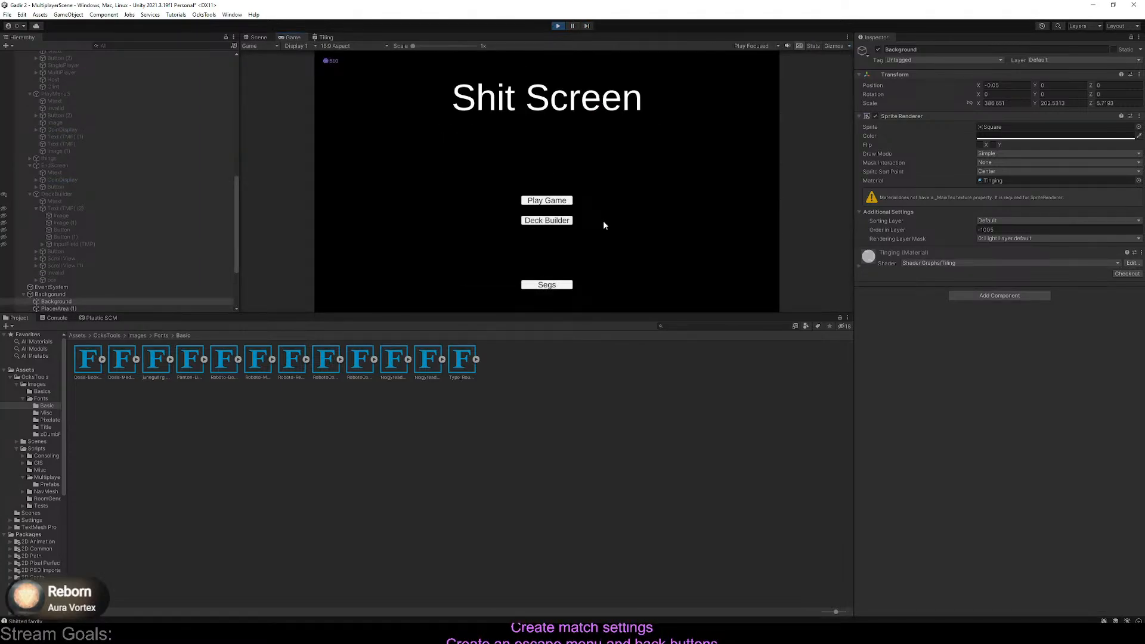
pyautogui.press('Escape')
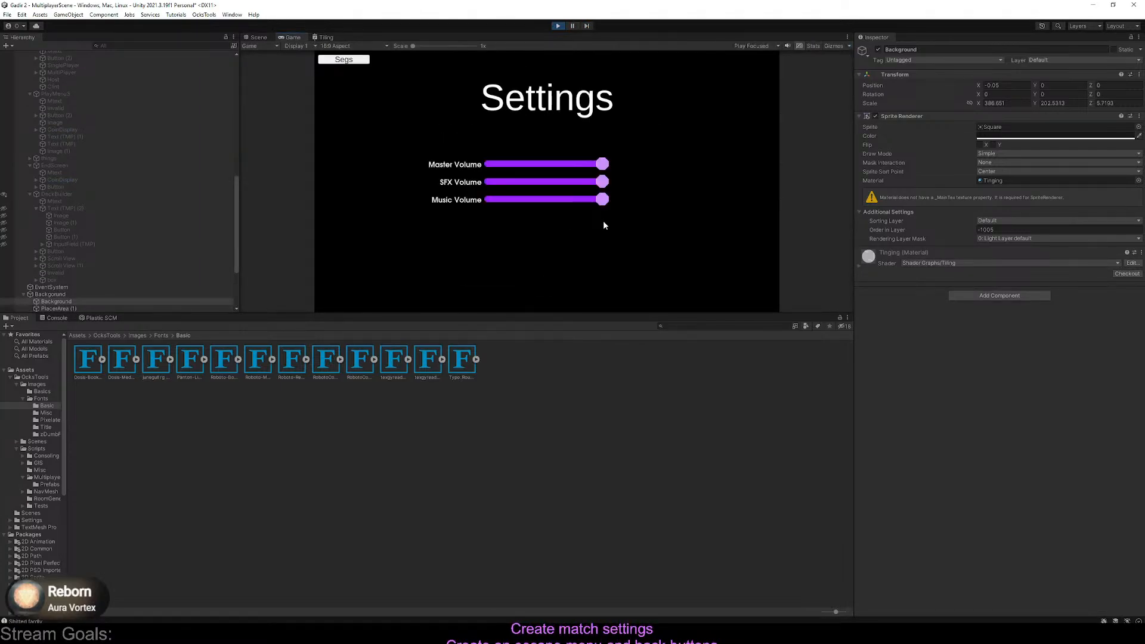
pyautogui.click(558, 26)
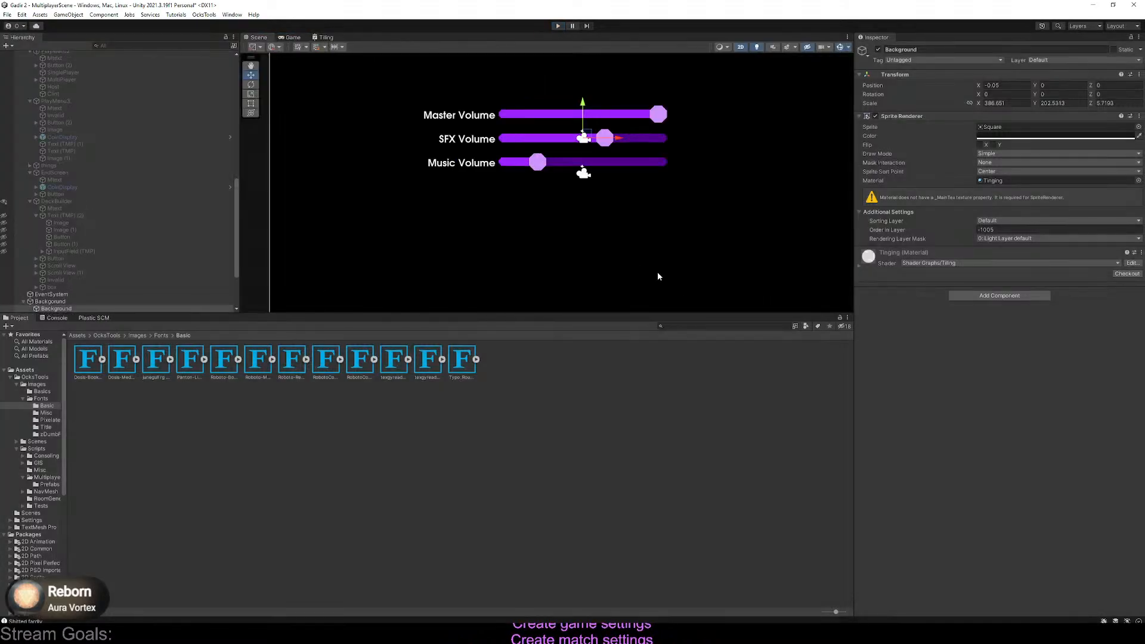
pyautogui.hotkey('alt', 'Tab')
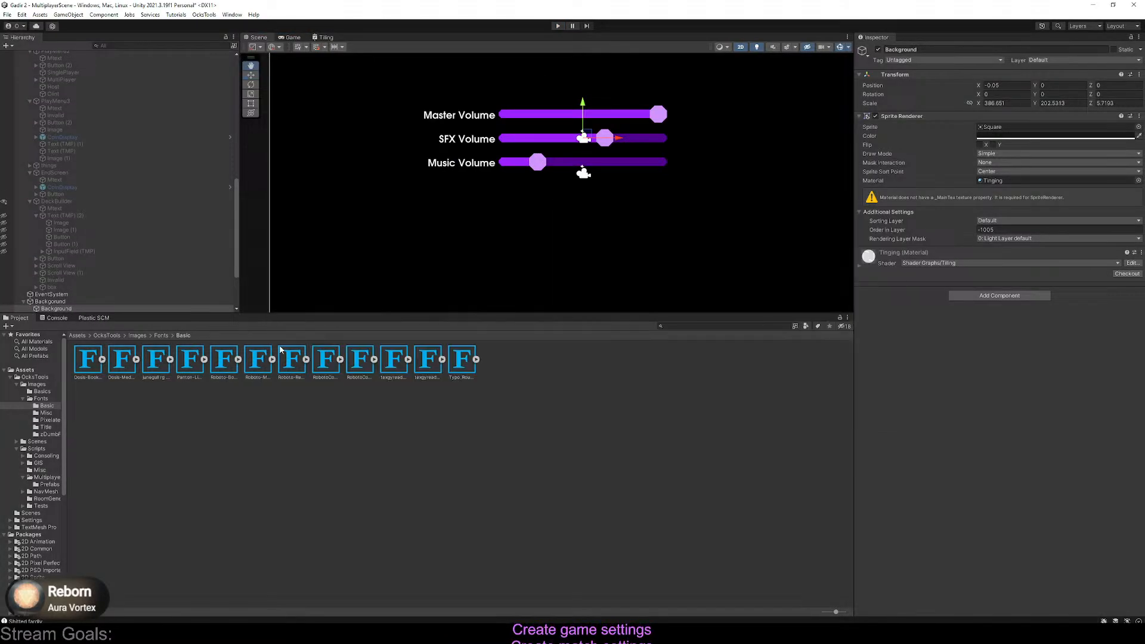
# Open the Slider prefab from the Multiplayer/Prefabs folder and set its text label's vertex color to light purple E088FF
pyautogui.click(36, 391)
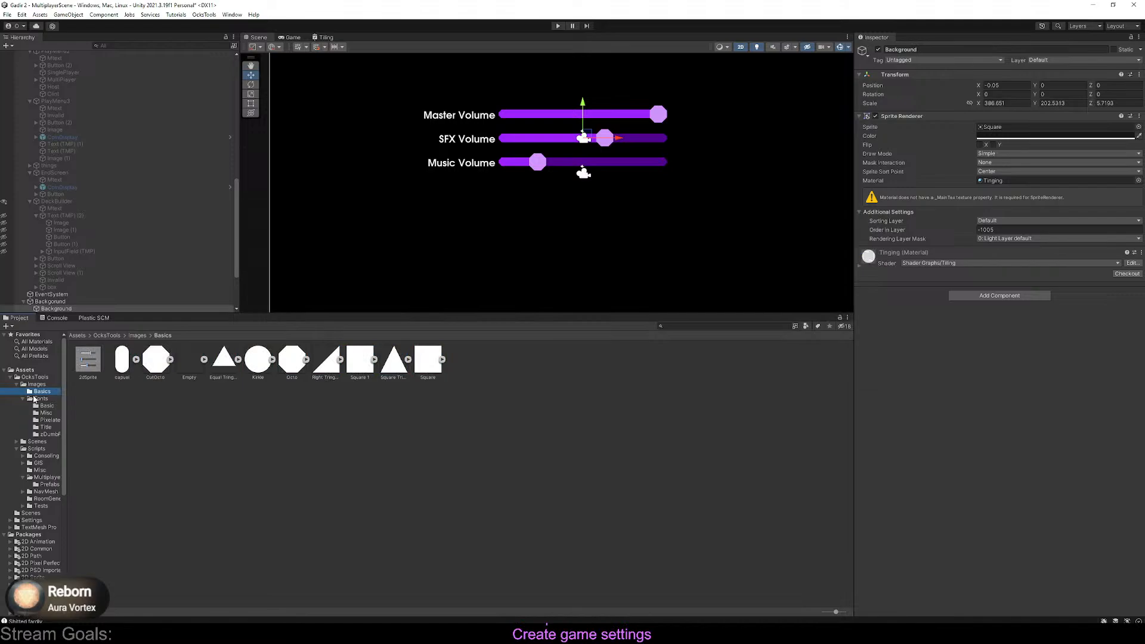
pyautogui.click(50, 485)
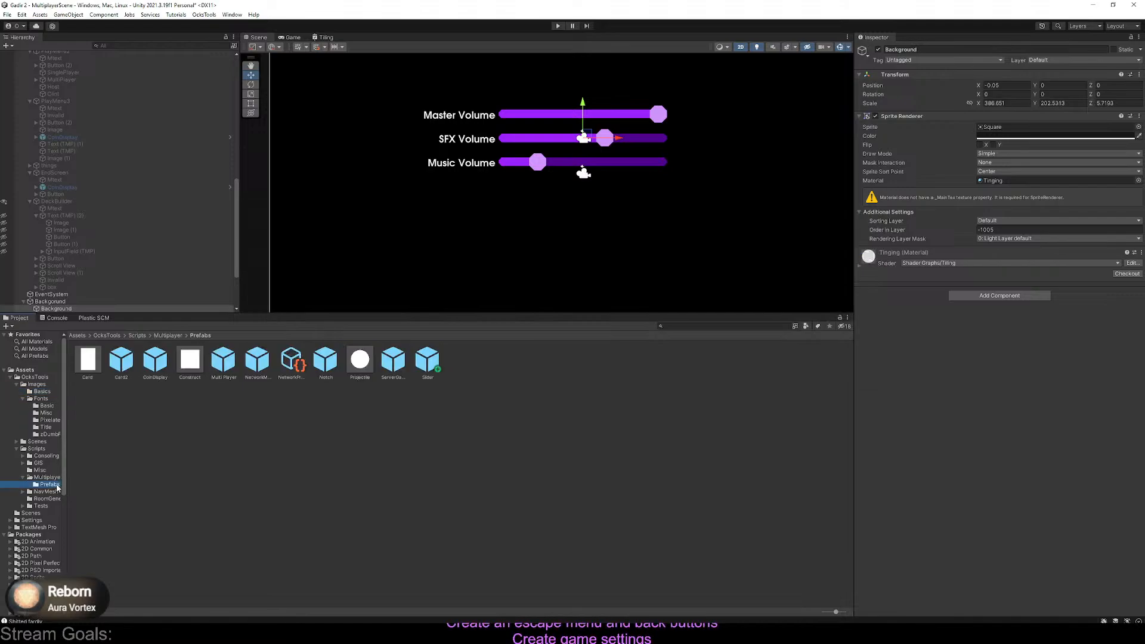
pyautogui.doubleClick(419, 367)
pyautogui.click(459, 145)
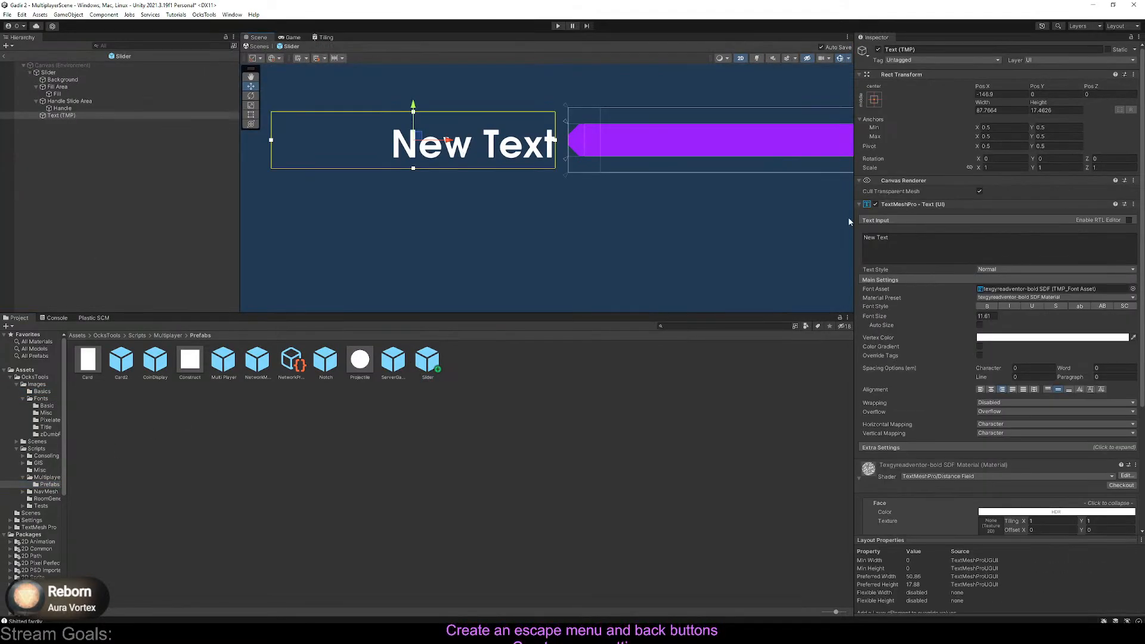
pyautogui.click(1038, 339)
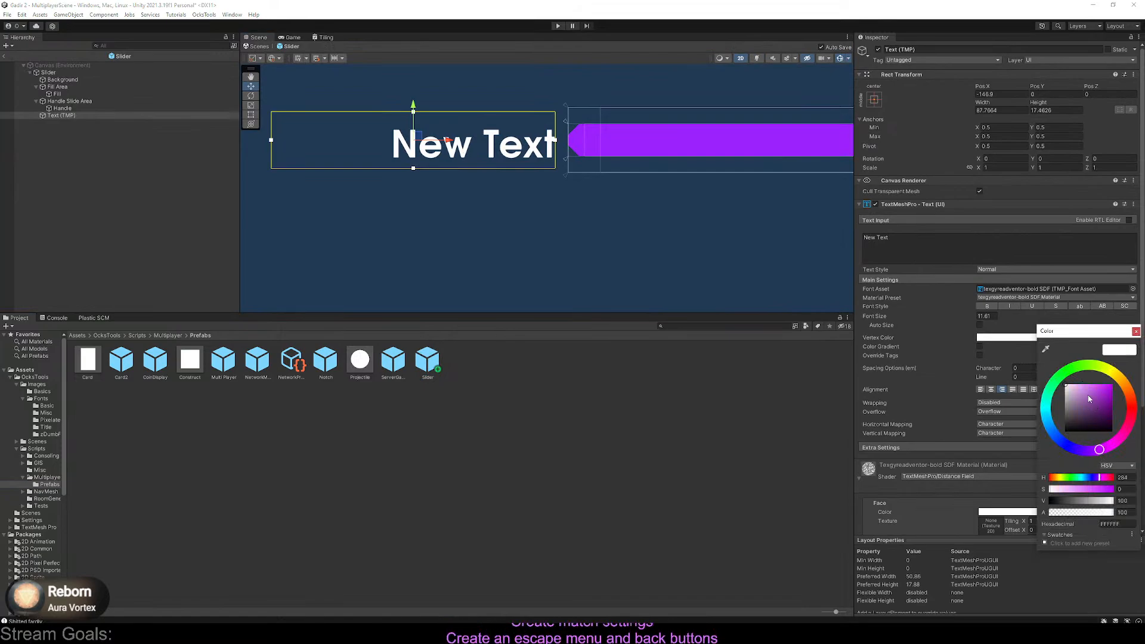
pyautogui.moveTo(1089, 399); pyautogui.dragTo(1088, 375)
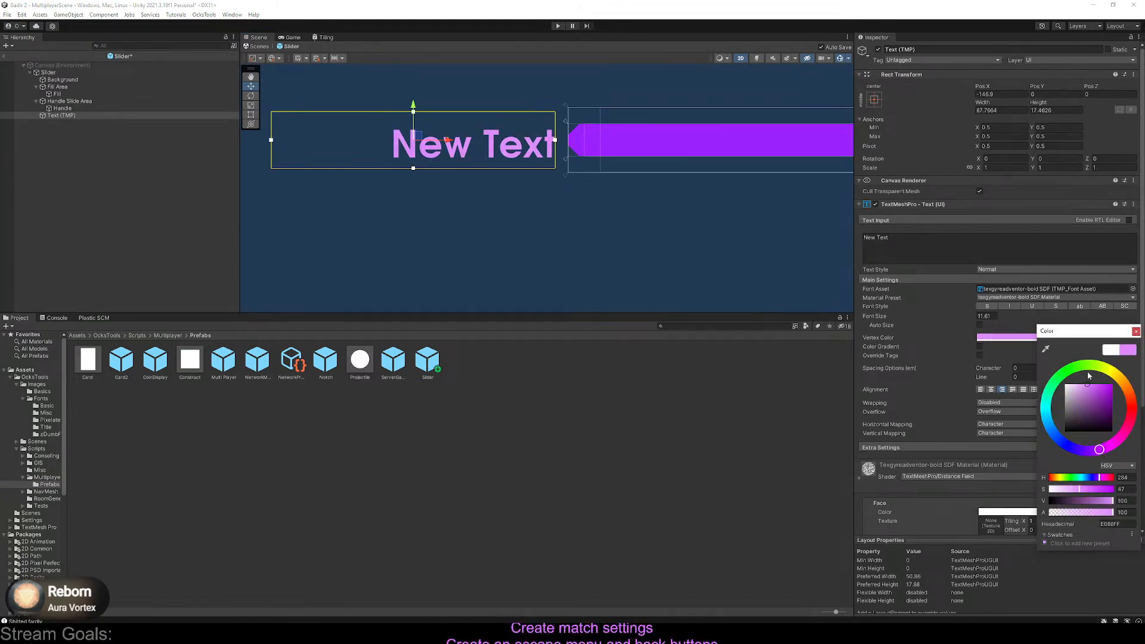
# Run the game, inspect the first error in the Console, leave the Slider prefab for the scene, and stop the game
pyautogui.click(558, 26)
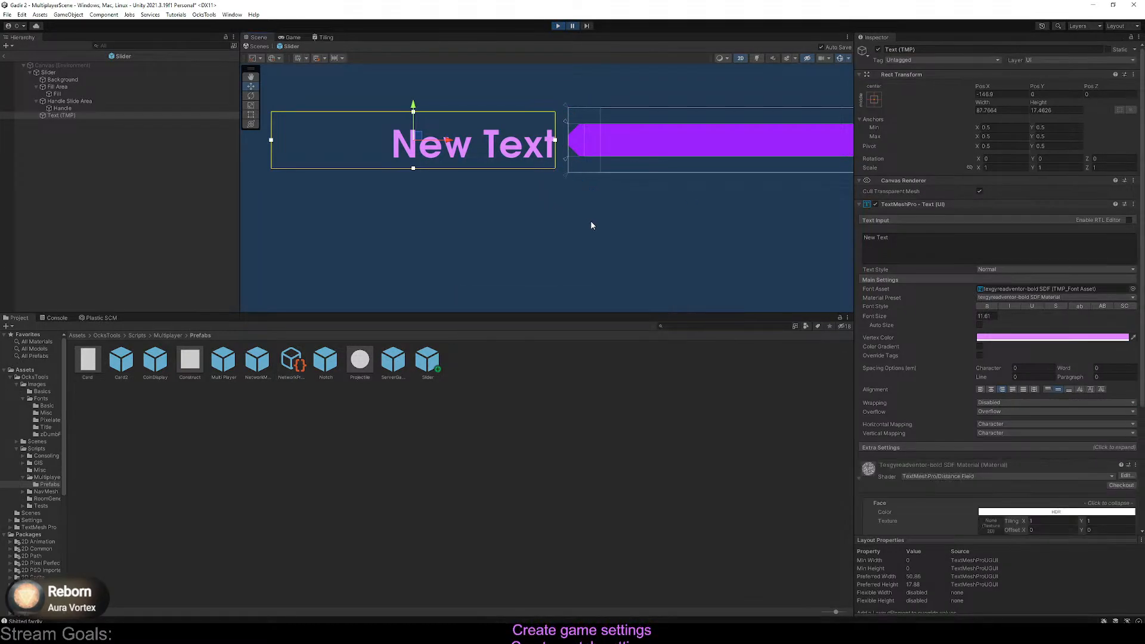
pyautogui.click(280, 38)
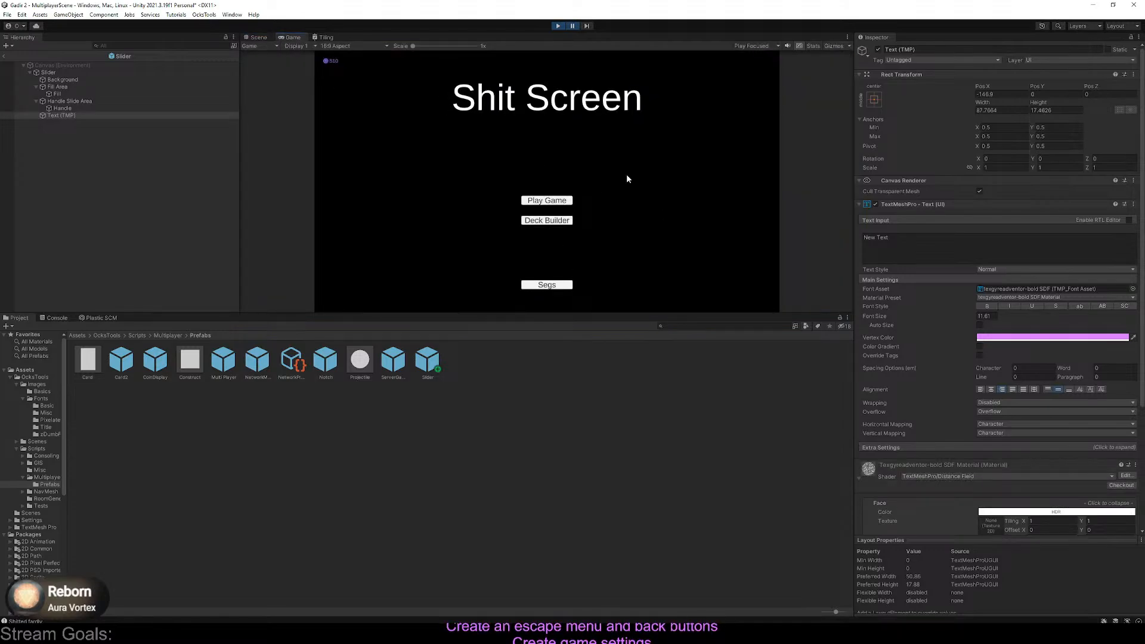
pyautogui.click(57, 317)
pyautogui.click(97, 336)
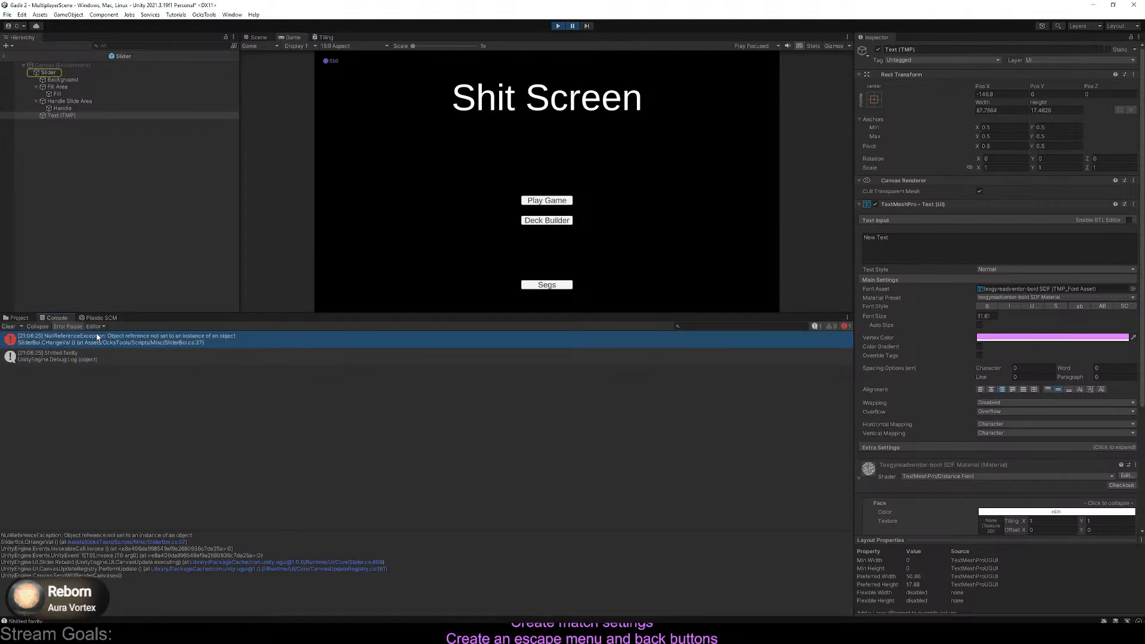
pyautogui.click(5, 56)
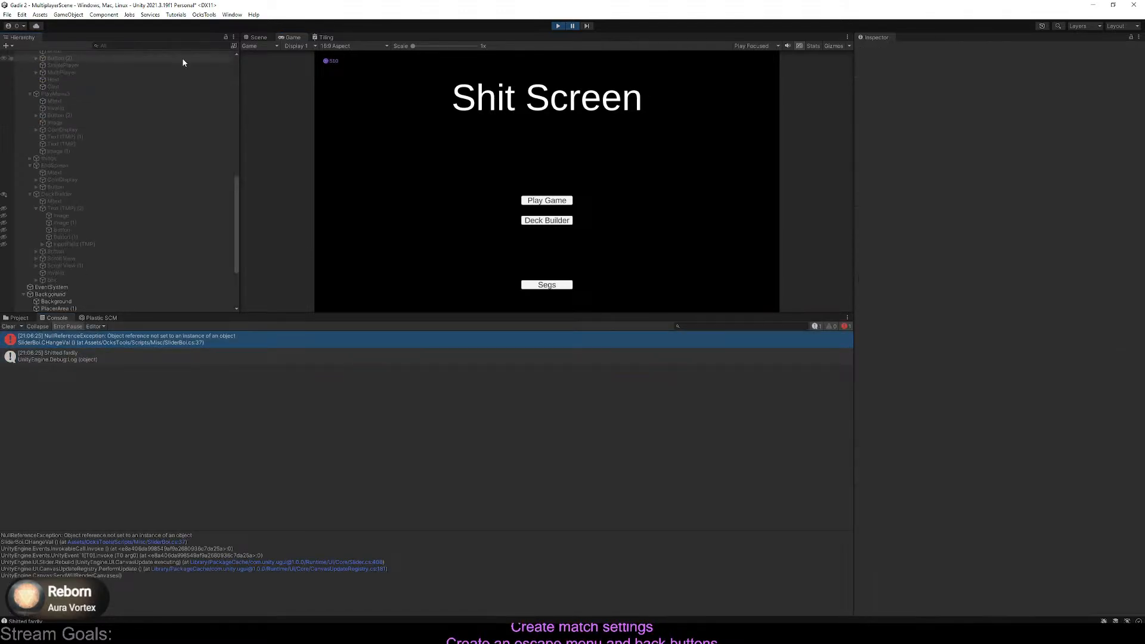
pyautogui.click(557, 27)
# Rerun the game, test all three volume sliders on the enlarged Settings screen, return to the main menu, and stop the game
pyautogui.click(557, 26)
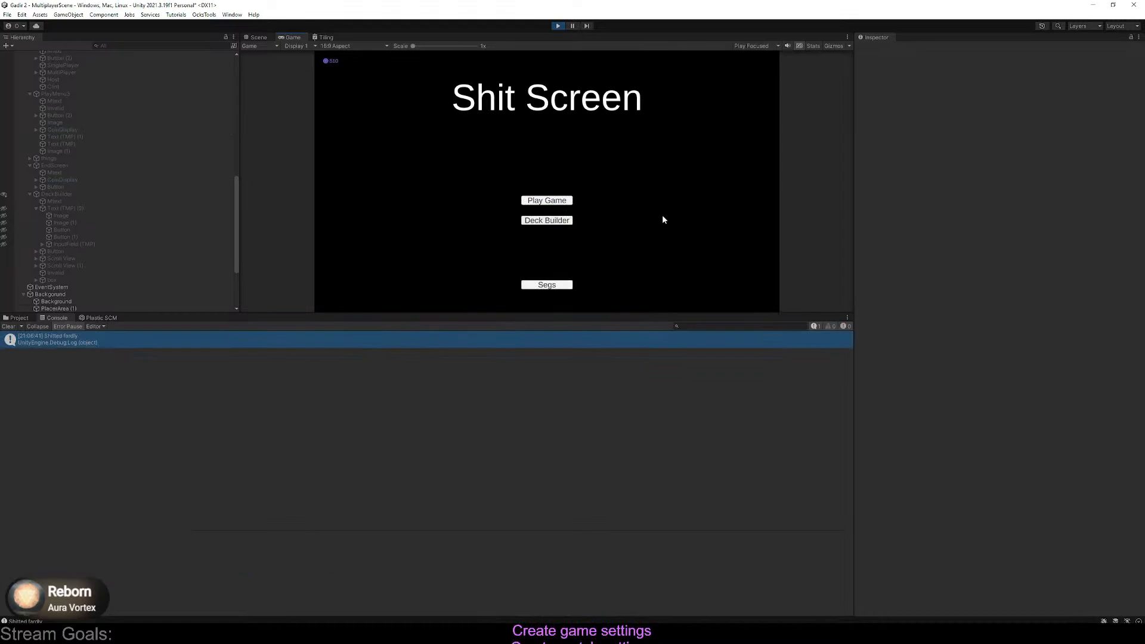
pyautogui.press('Escape')
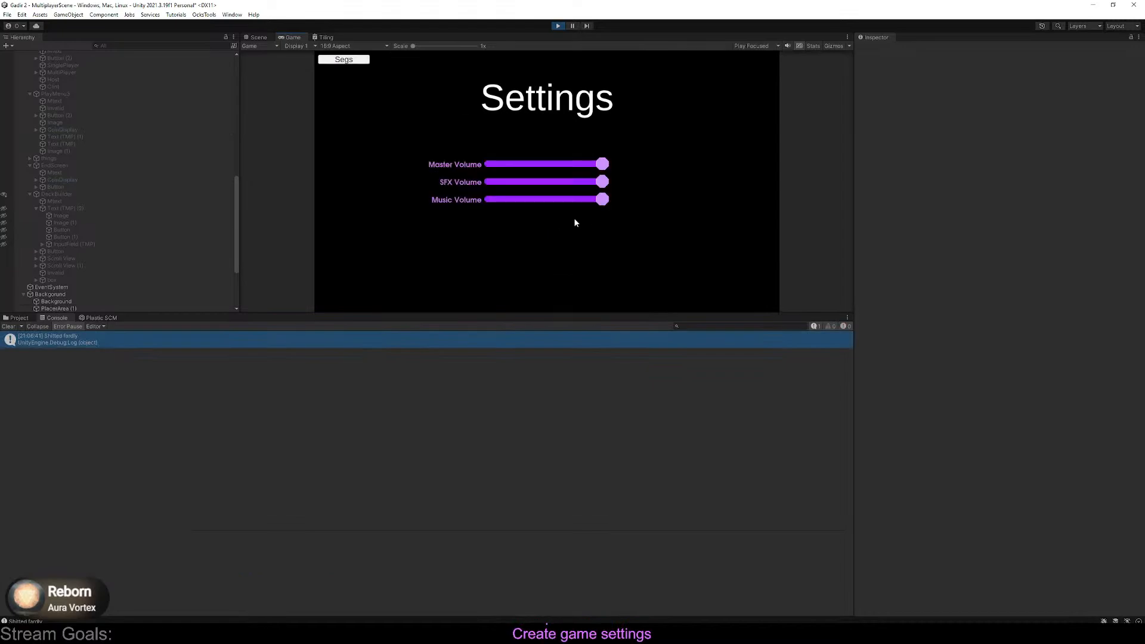
pyautogui.doubleClick(278, 37)
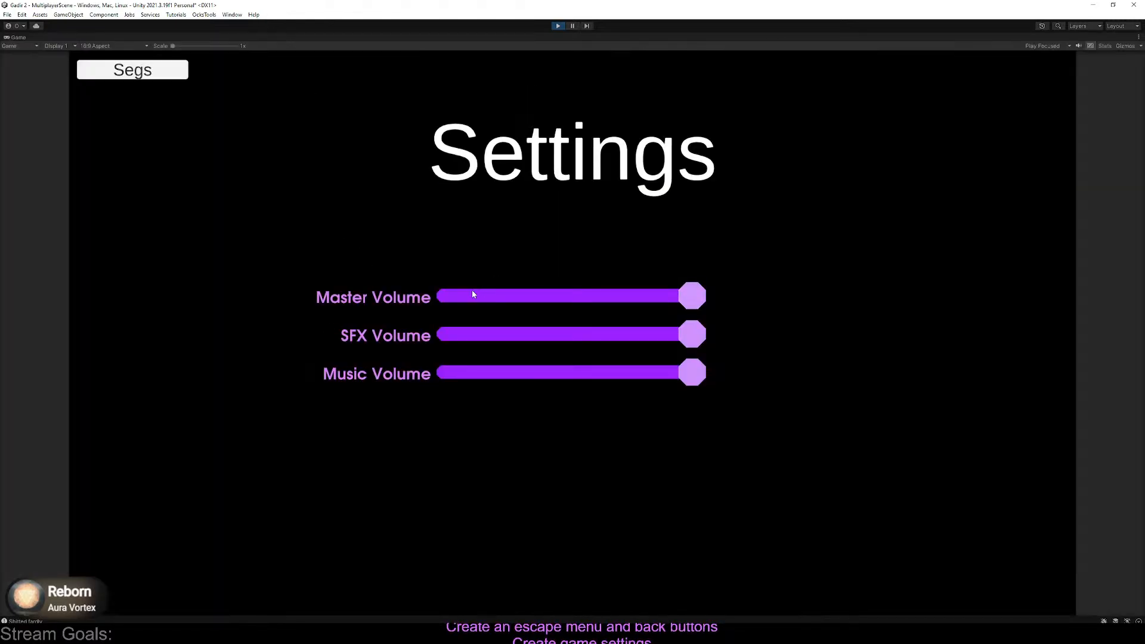
pyautogui.moveTo(513, 296); pyautogui.dragTo(602, 296)
pyautogui.moveTo(570, 237); pyautogui.dragTo(919, 179)
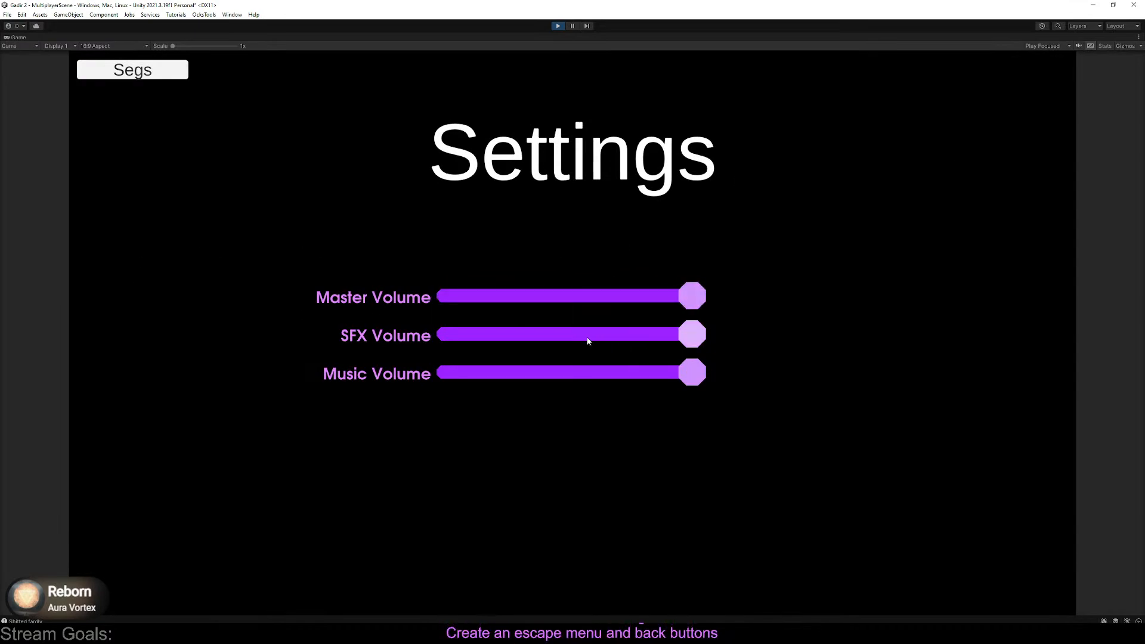
pyautogui.moveTo(588, 339); pyautogui.dragTo(1091, 360)
pyautogui.moveTo(664, 370); pyautogui.dragTo(832, 424)
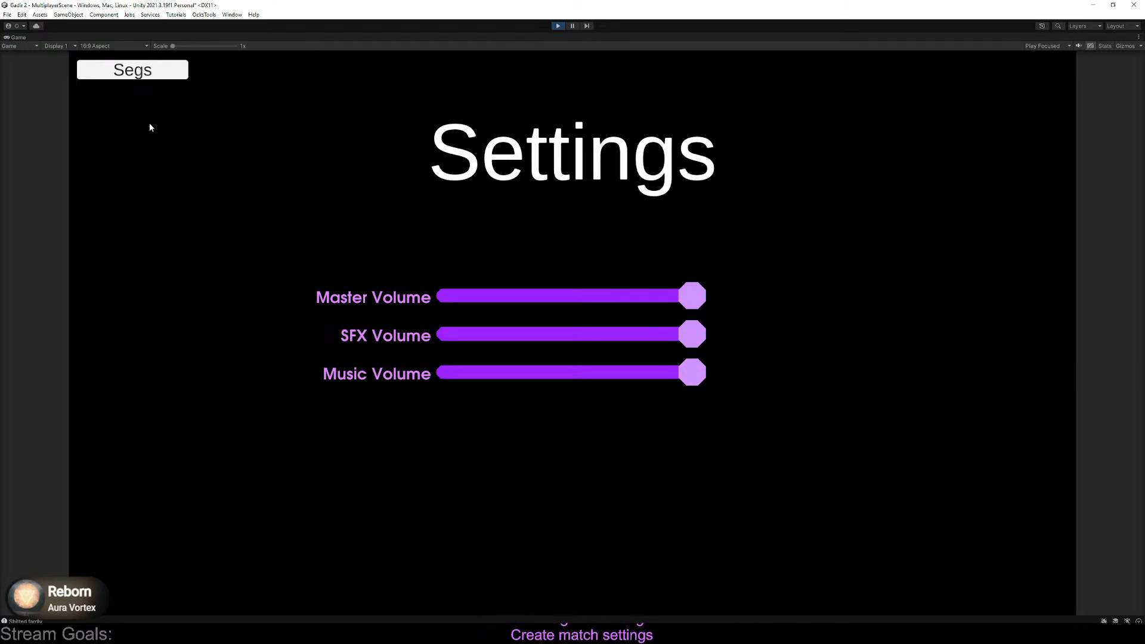
pyautogui.click(174, 77)
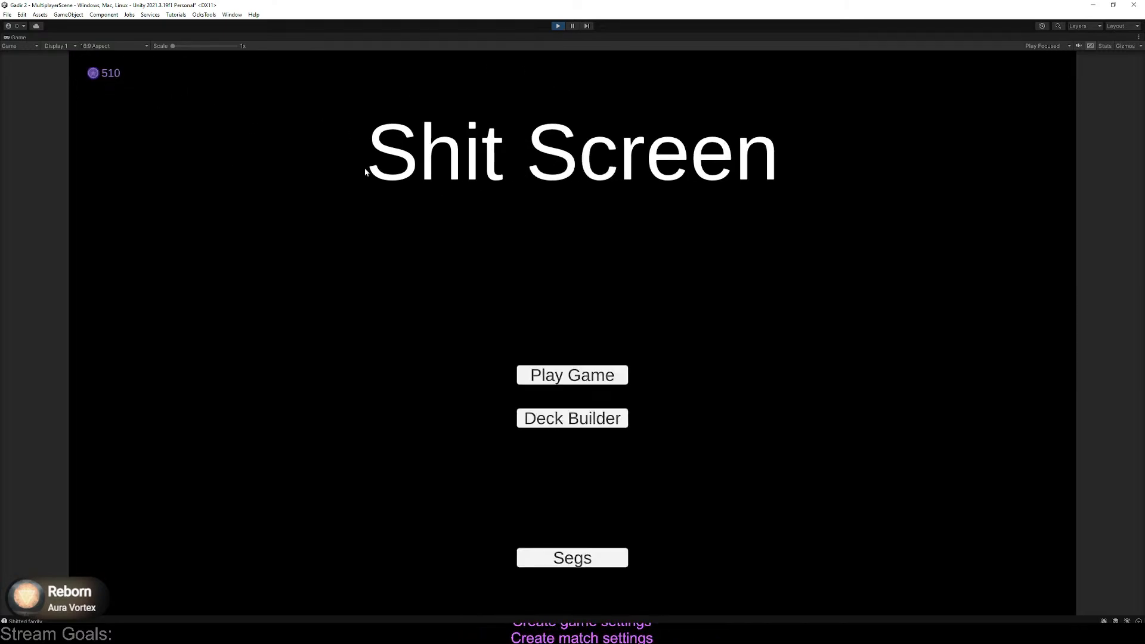
pyautogui.click(555, 26)
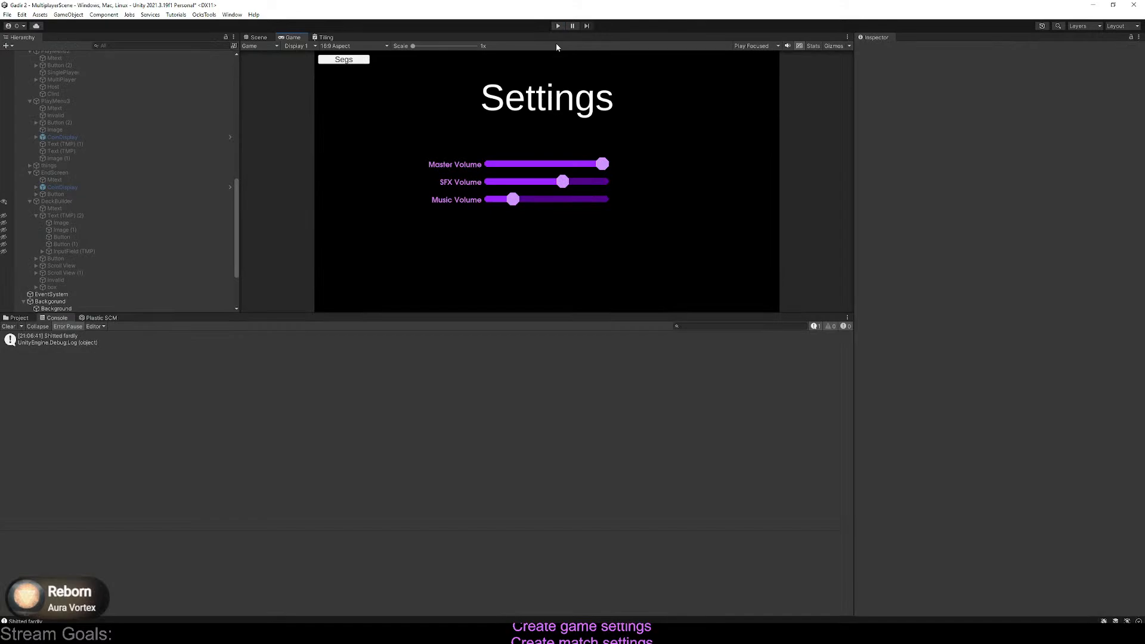
# Deactivate the Settings object in the scene and activate MainMenu in its place
pyautogui.click(255, 37)
pyautogui.scroll(5, 113, 159)
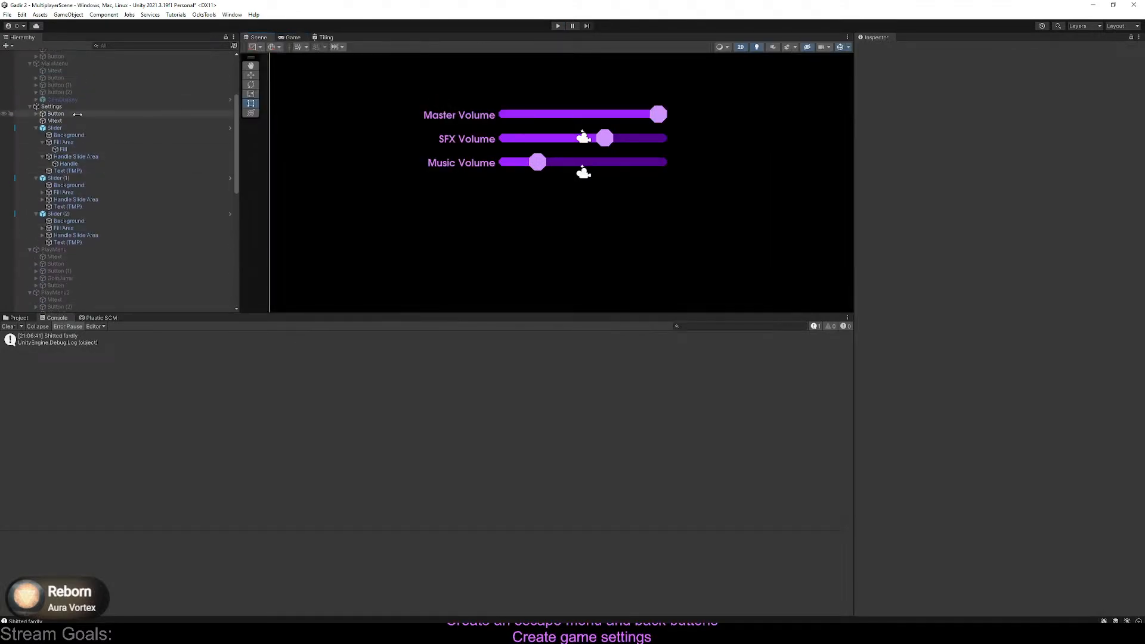
pyautogui.click(77, 107)
pyautogui.click(878, 49)
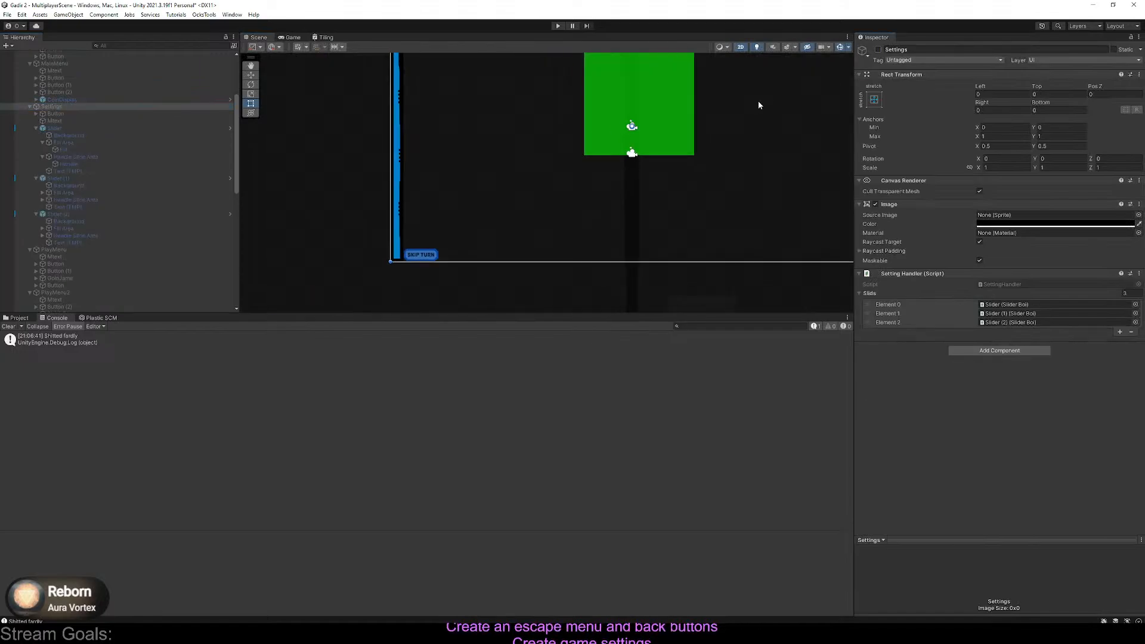
pyautogui.press('f')
pyautogui.scroll(5, 120, 146)
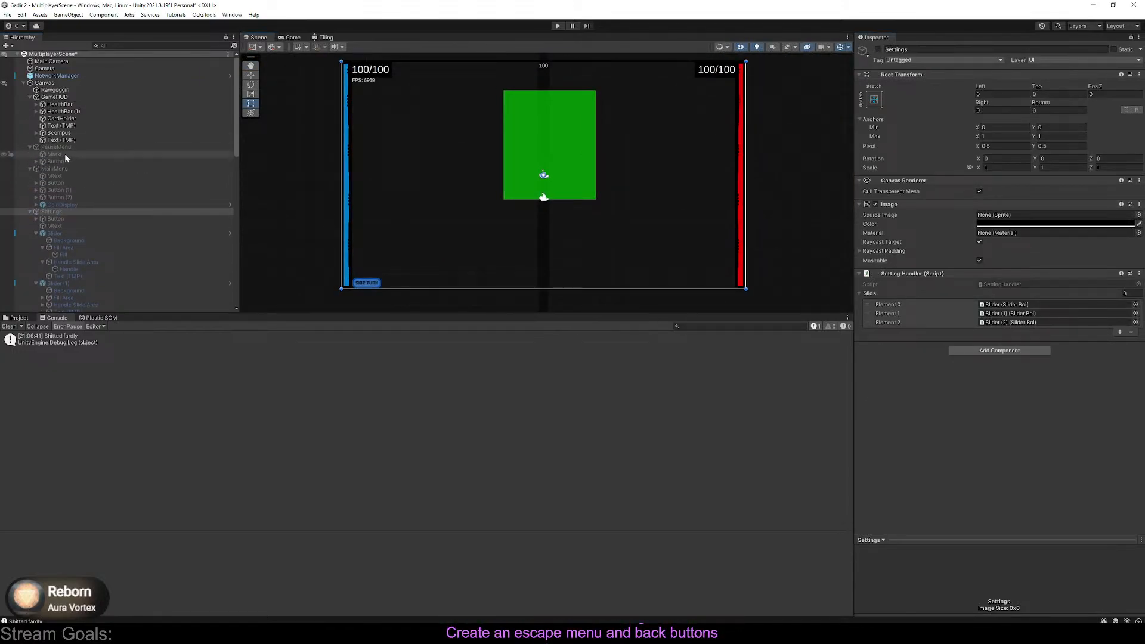
pyautogui.click(59, 167)
pyautogui.click(878, 49)
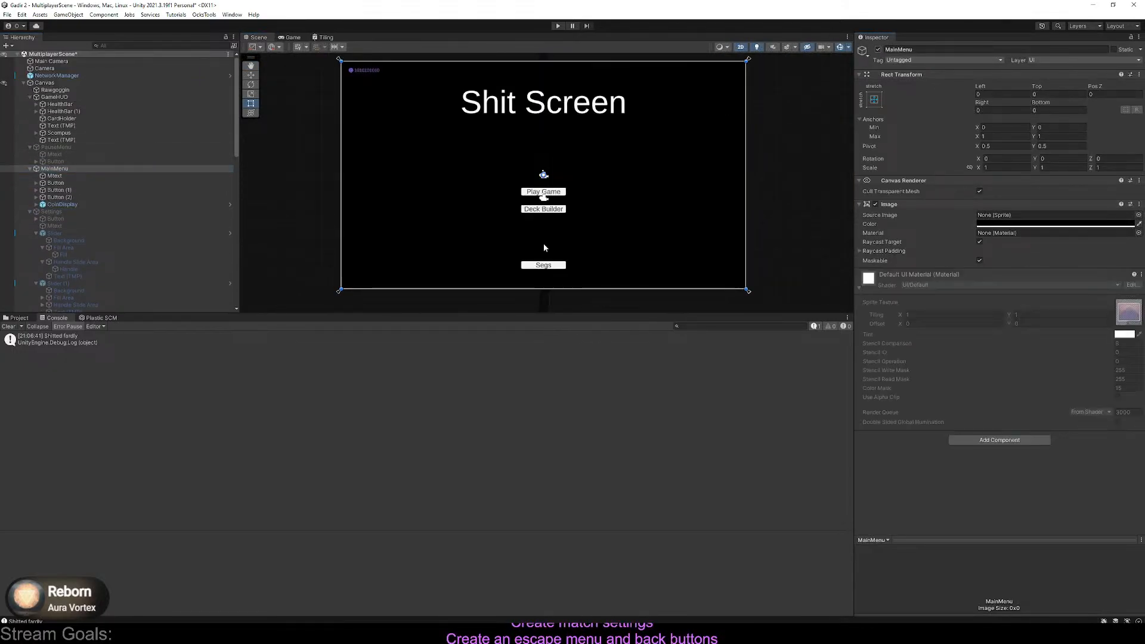
# Duplicate the Deck Builder button under MainMenu and check the positions of the Play Game and Deck Builder buttons
pyautogui.click(542, 213)
pyautogui.click(540, 214)
pyautogui.click(537, 213)
pyautogui.click(534, 214)
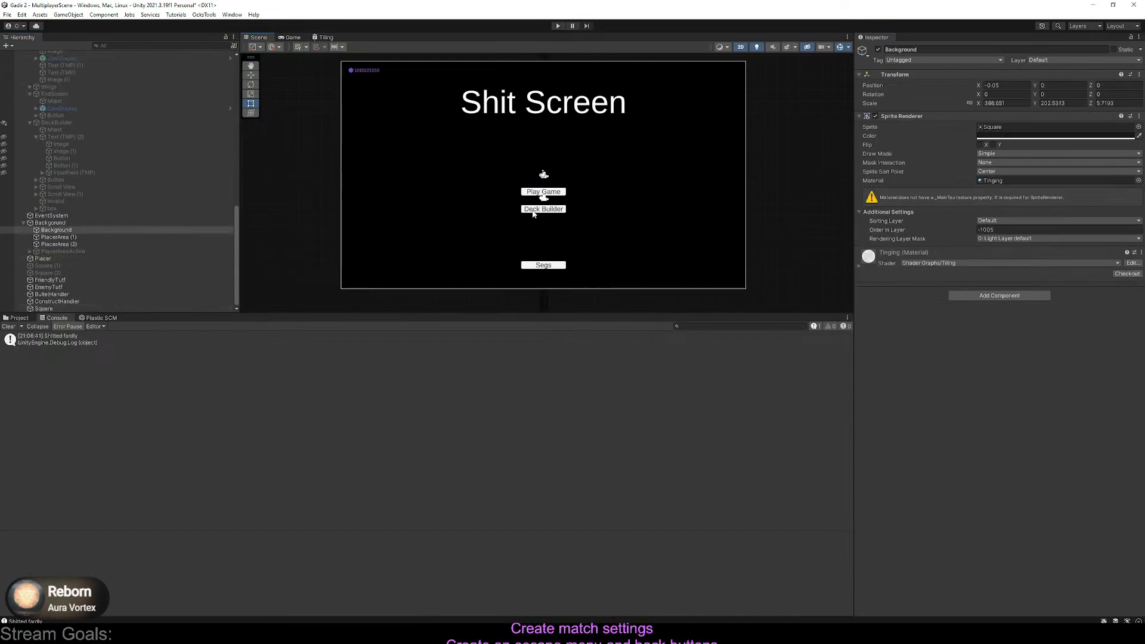
pyautogui.click(533, 214)
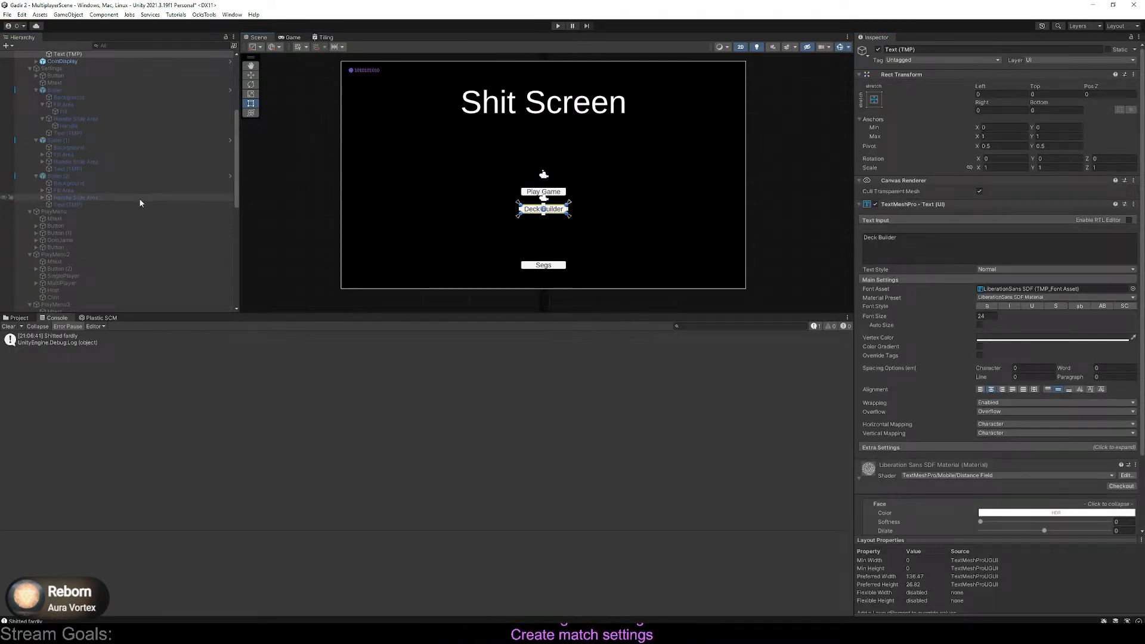
pyautogui.scroll(5, 155, 190)
pyautogui.click(66, 154)
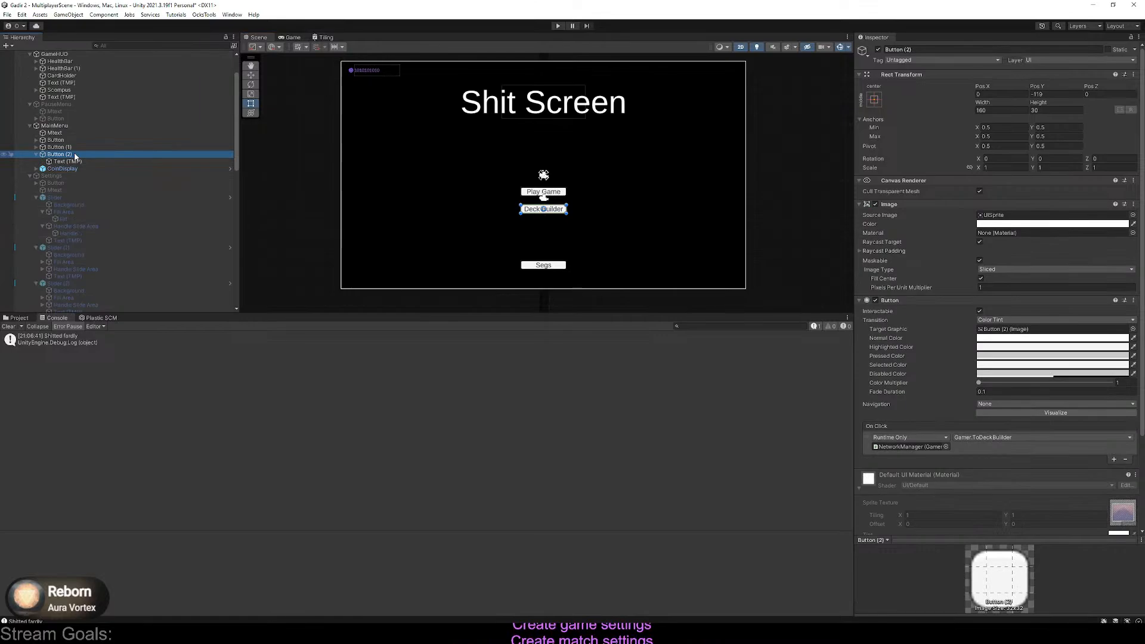
pyautogui.hotkey('ctrl', 'd')
pyautogui.click(72, 148)
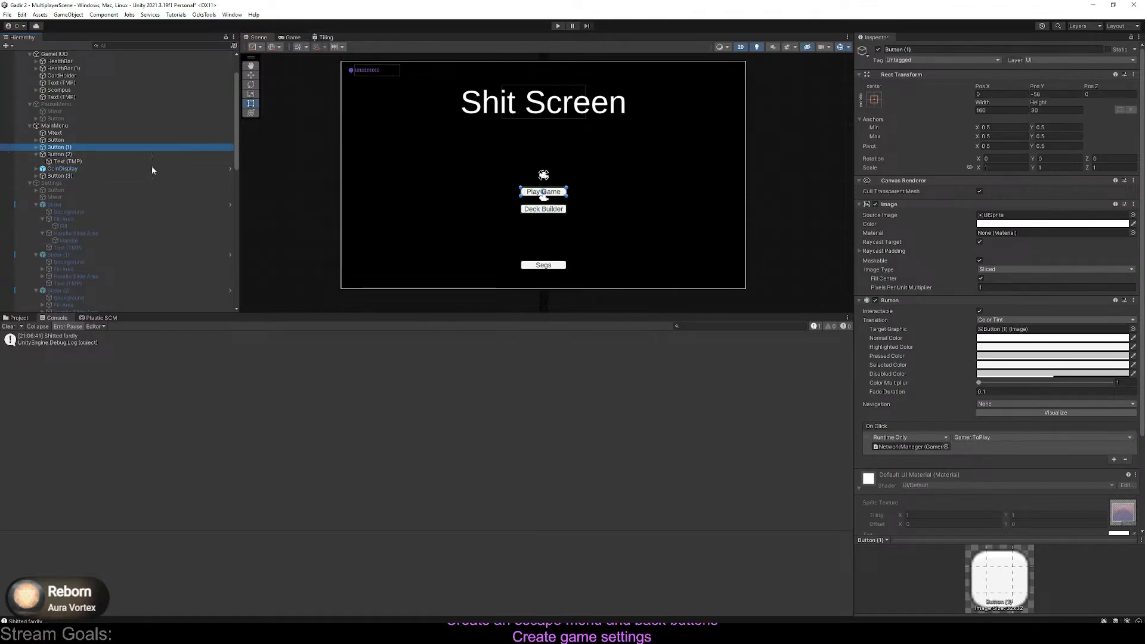
pyautogui.click(85, 155)
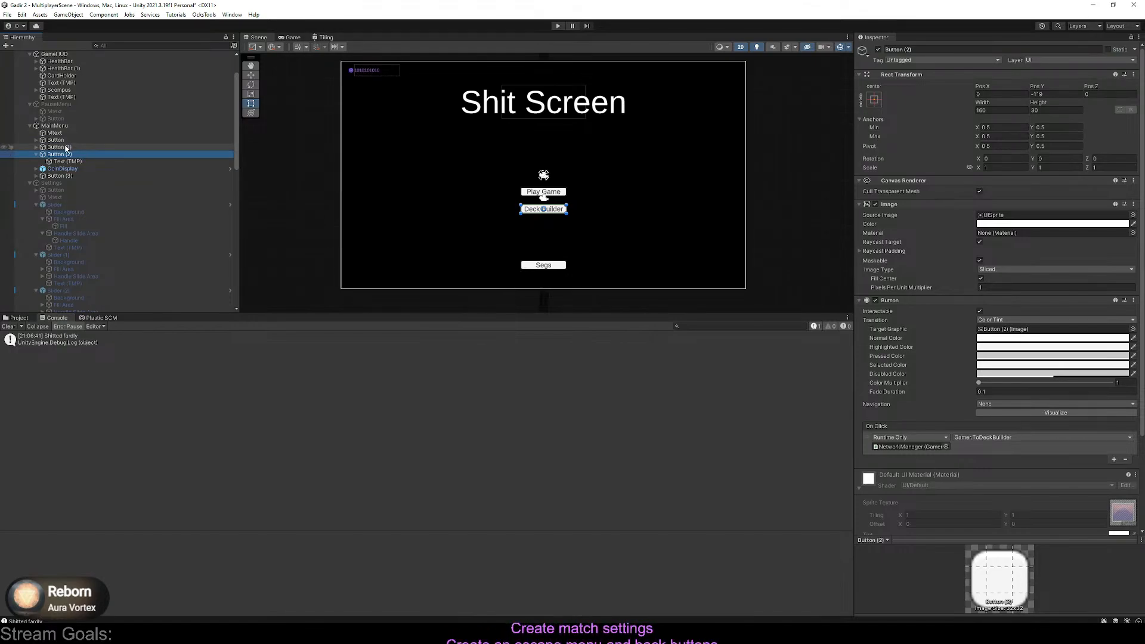
# Set the original Deck Builder button's Y position to -116
pyautogui.click(1051, 94)
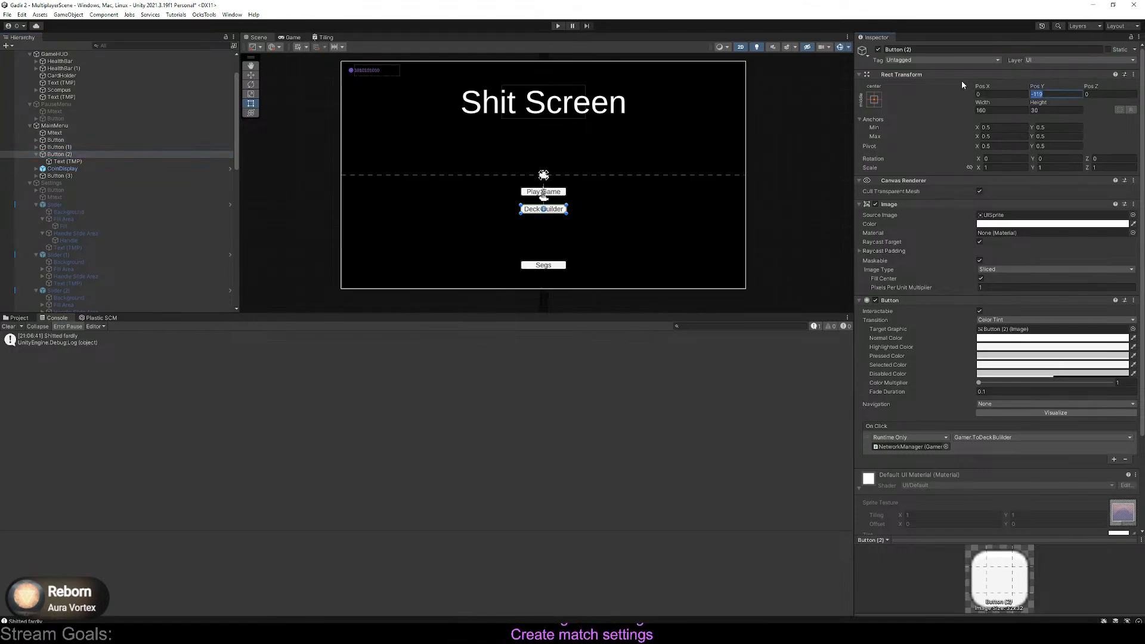
pyautogui.write('-58-58')
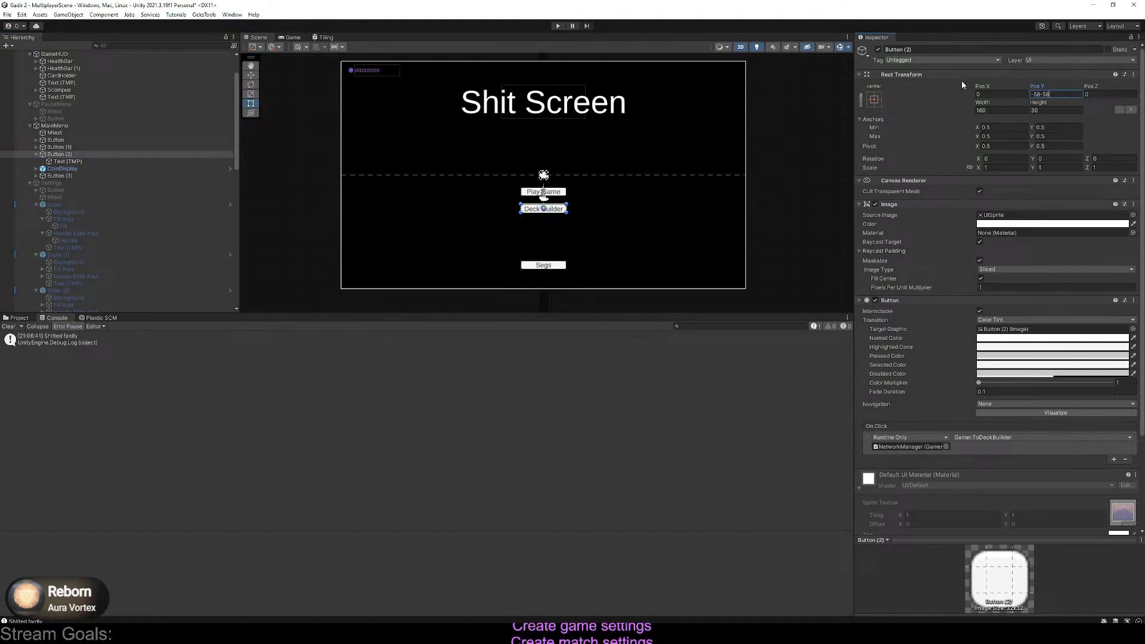
pyautogui.press('Return')
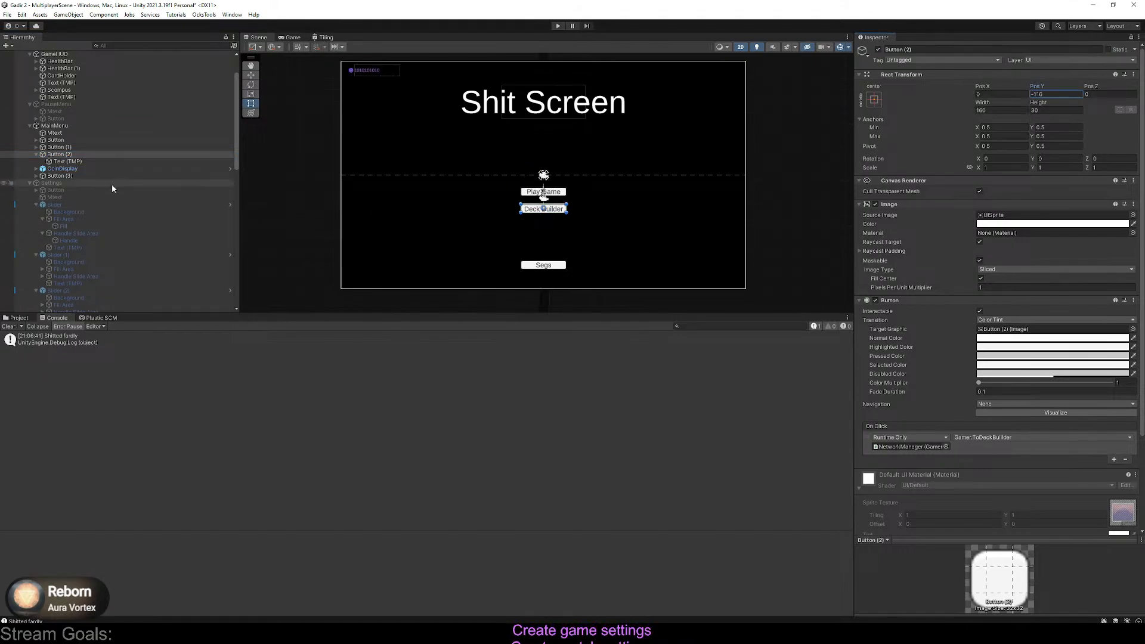
# Set the duplicated Deck Builder button's Y position to -174, spacing it below the original
pyautogui.click(85, 175)
pyautogui.click(1060, 94)
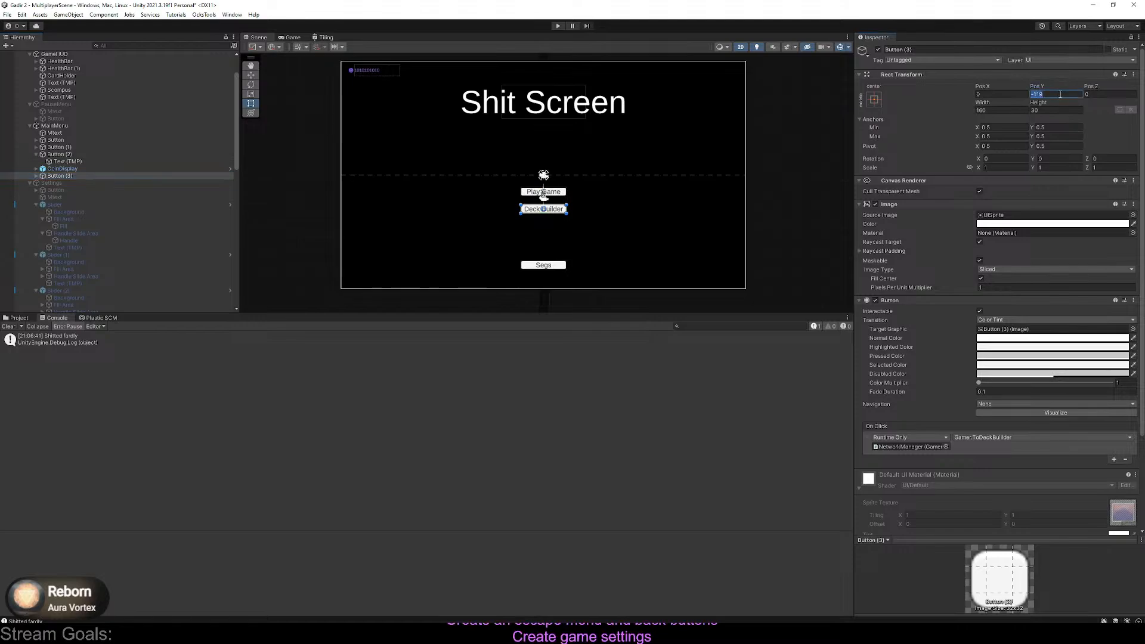
pyautogui.write('-116-')
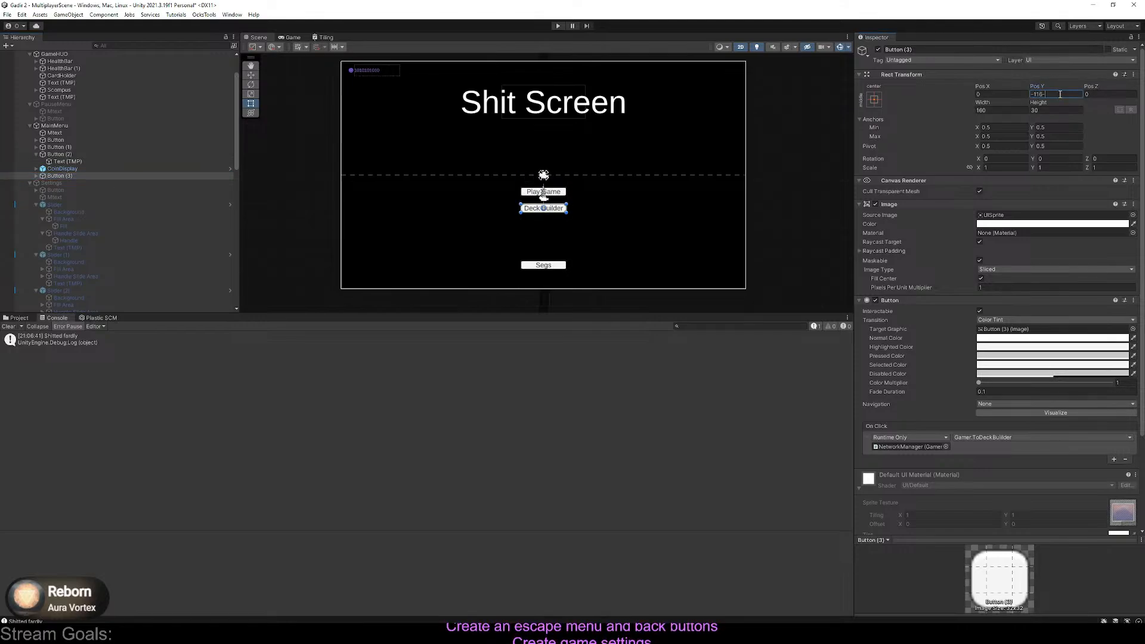
pyautogui.write('58')
pyautogui.scroll(2, 685, 170)
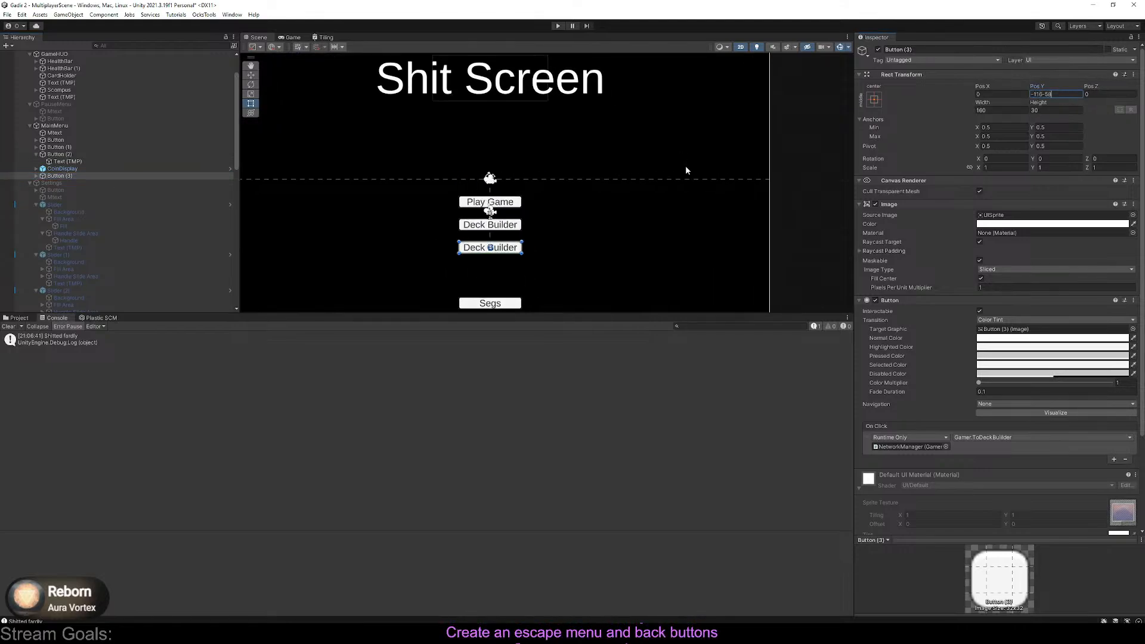
pyautogui.scroll(4, 686, 170)
pyautogui.moveTo(686, 171); pyautogui.dragTo(756, 110, button='middle')
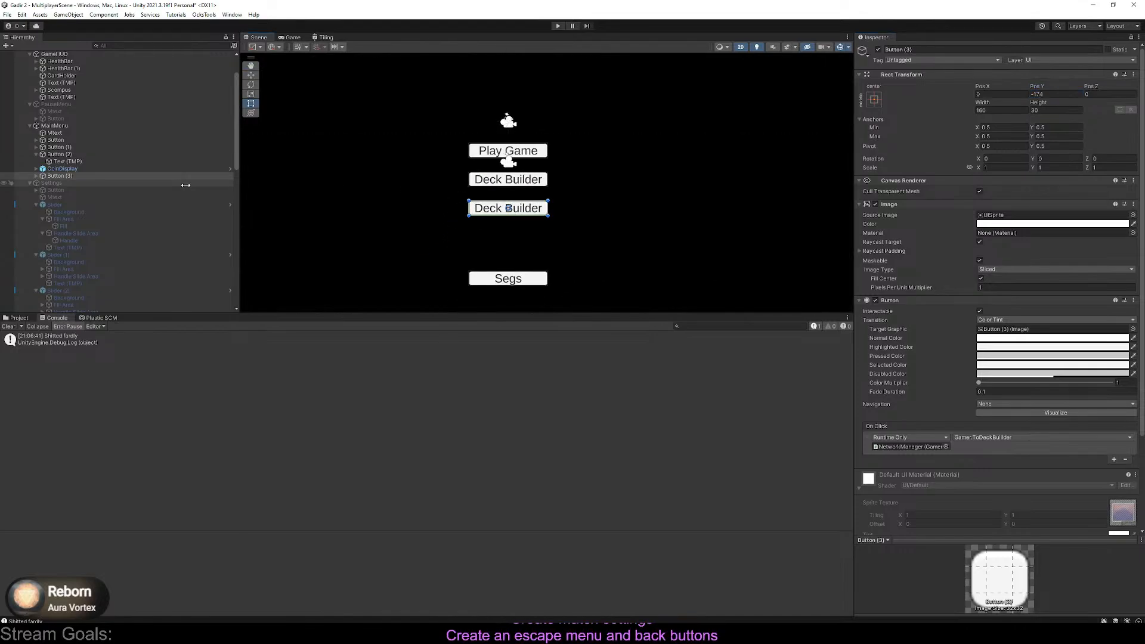
# Change the label text of the duplicated button under MainMenu to "Settings"
pyautogui.click(37, 176)
pyautogui.click(68, 182)
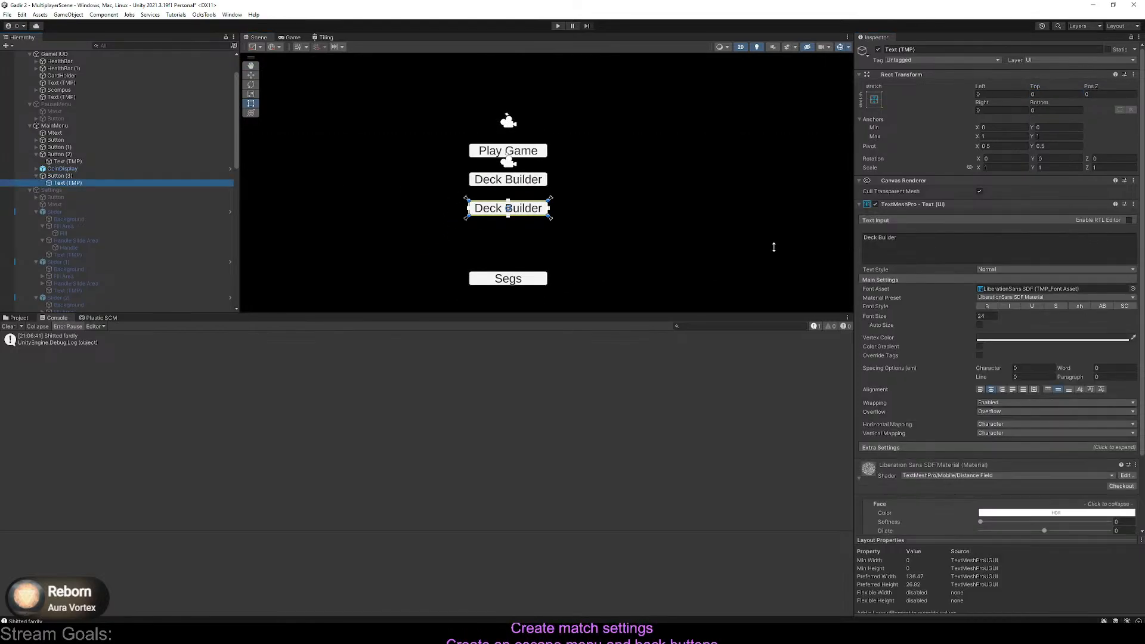
pyautogui.moveTo(914, 244); pyautogui.dragTo(660, 226)
pyautogui.write('Settings')
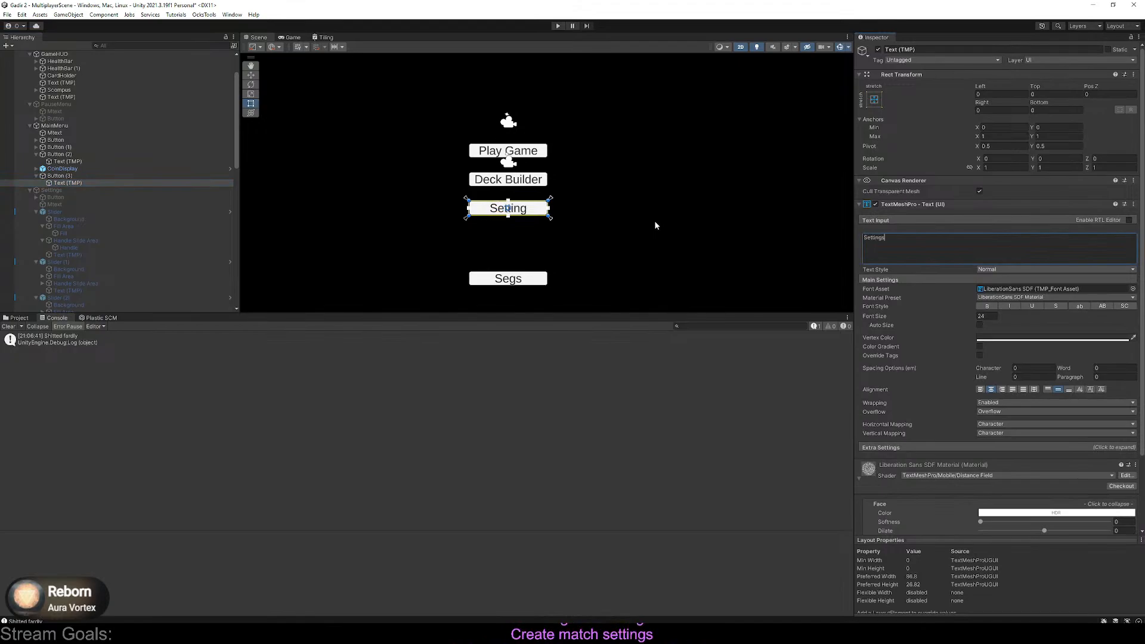
# Set the new Settings button's On Click function to Gamer.ToggleSettingsMenu
pyautogui.scroll(-3, 1041, 385)
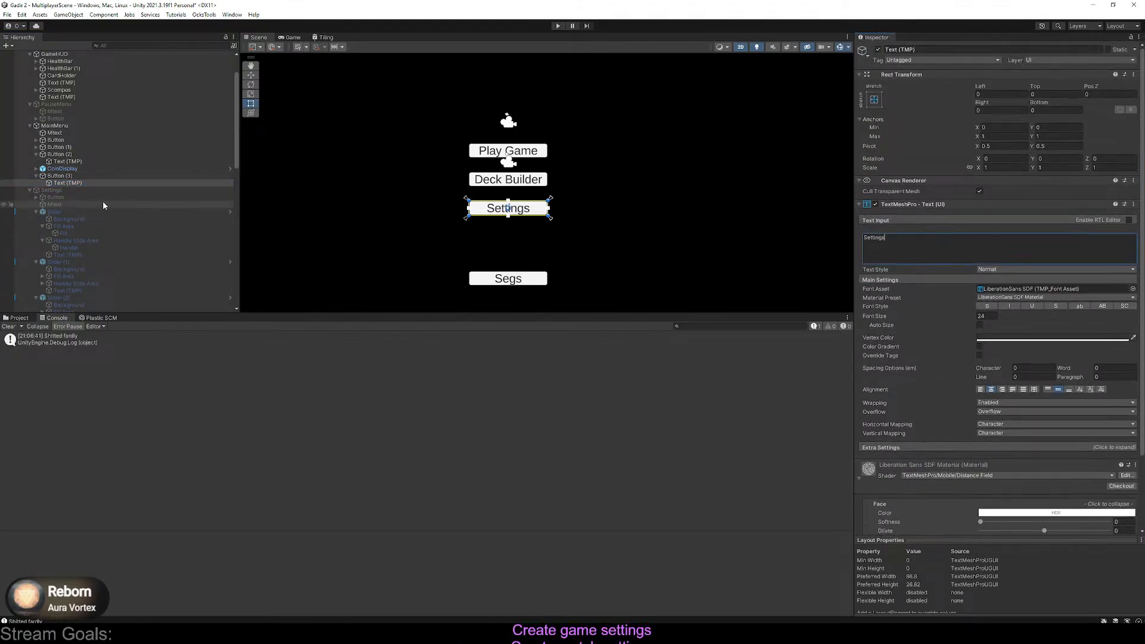
pyautogui.click(60, 175)
pyautogui.click(986, 321)
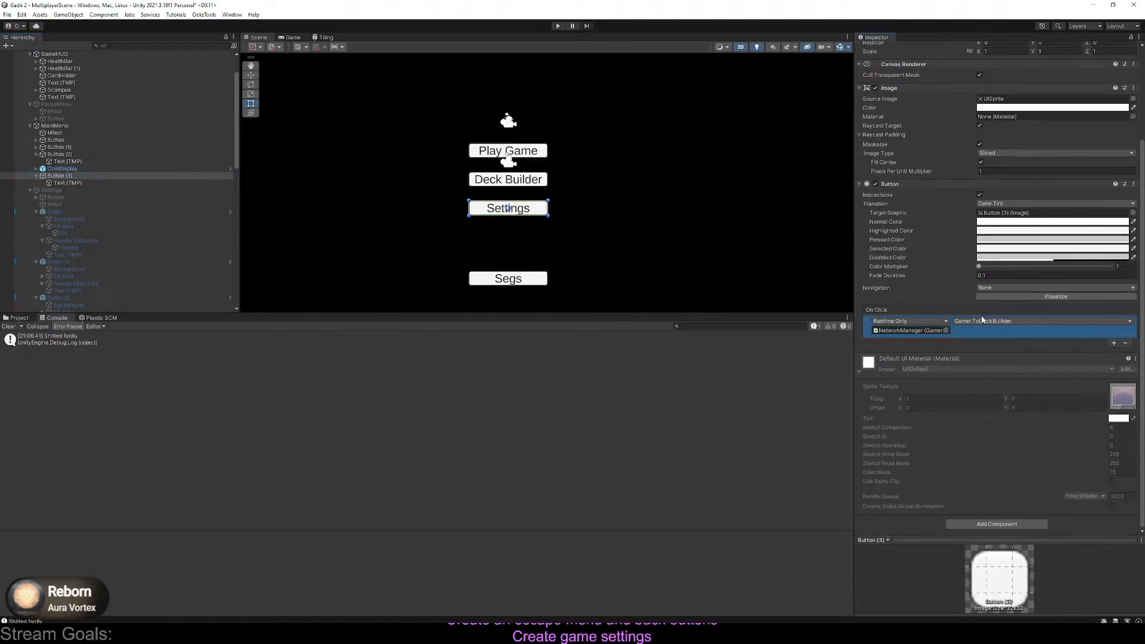
pyautogui.moveTo(1007, 370)
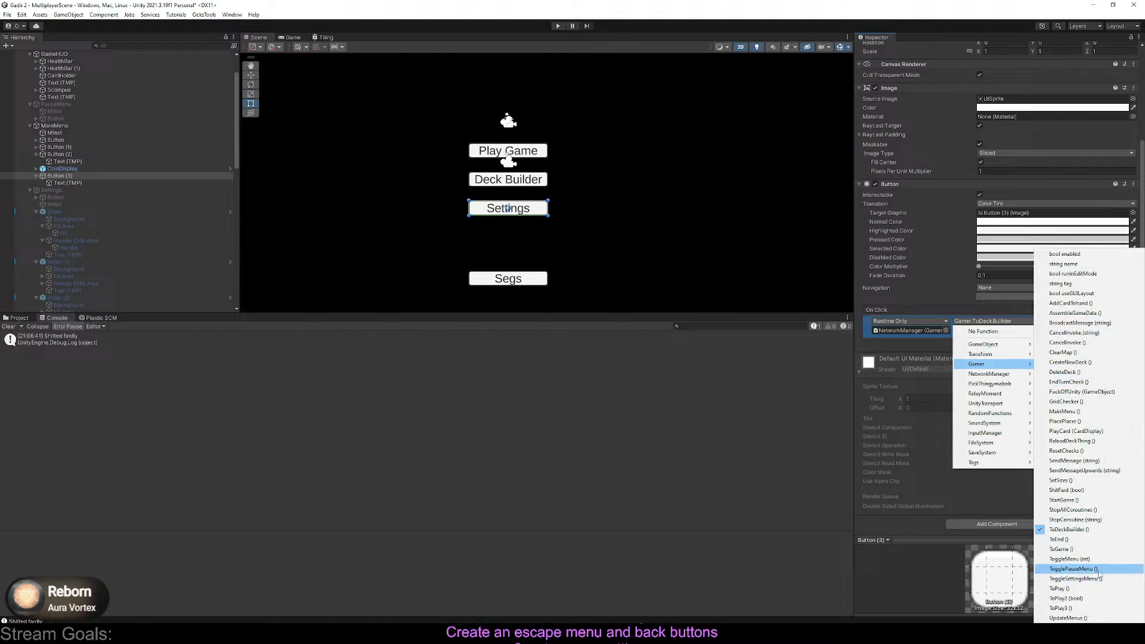
pyautogui.click(1075, 579)
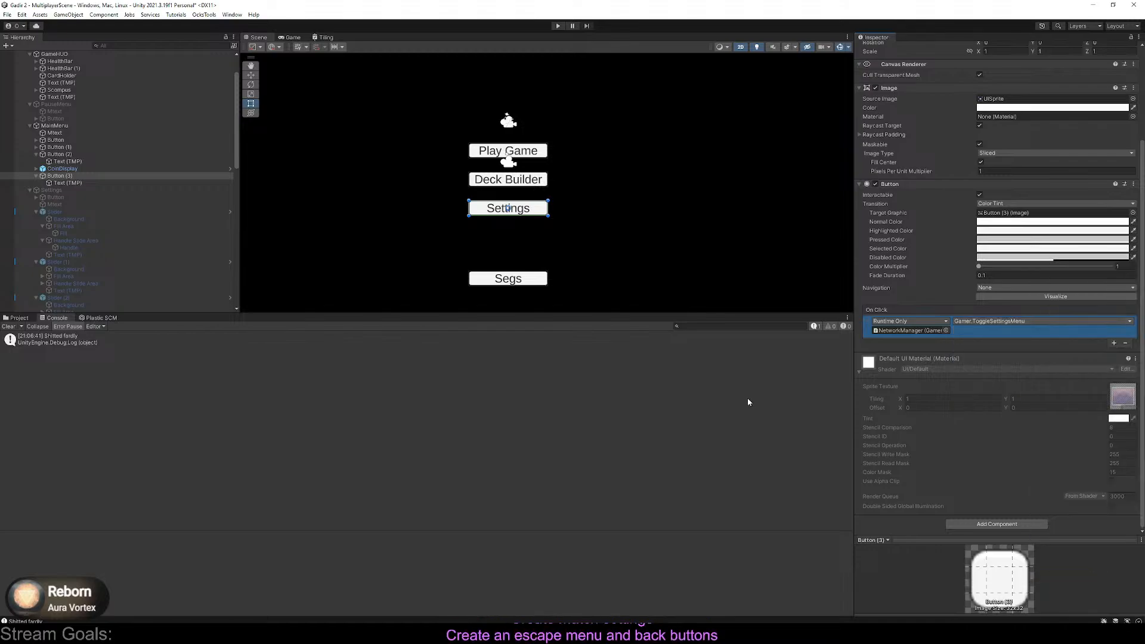
# Copy the new Settings button, activate the PauseMenu object, and deactivate MainMenu
pyautogui.click(69, 176)
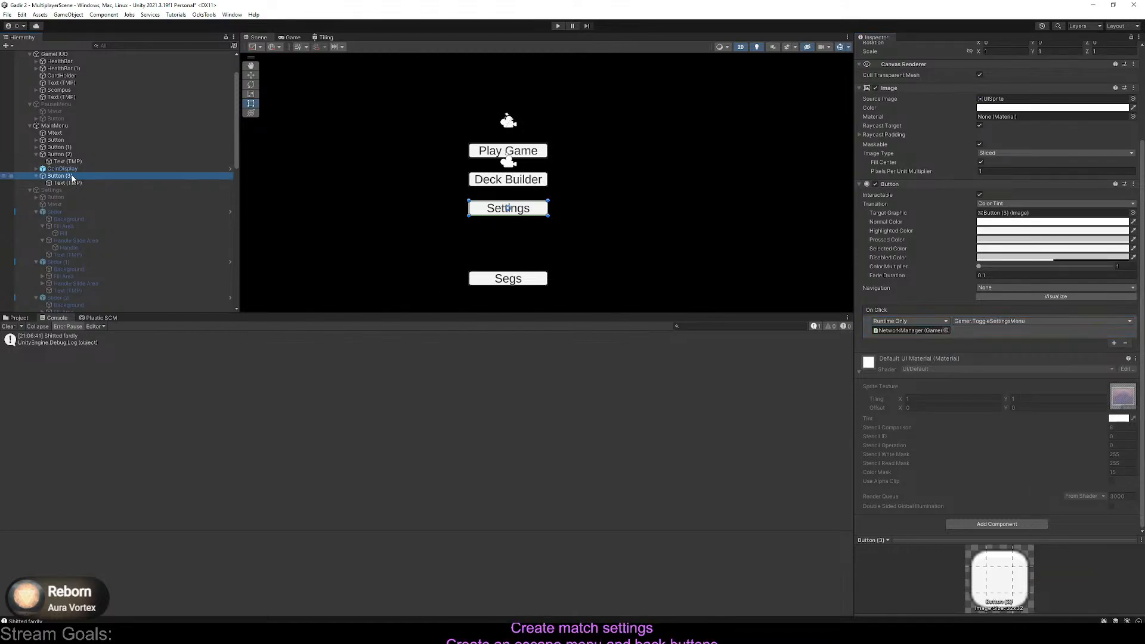
pyautogui.scroll(3, 56, 120)
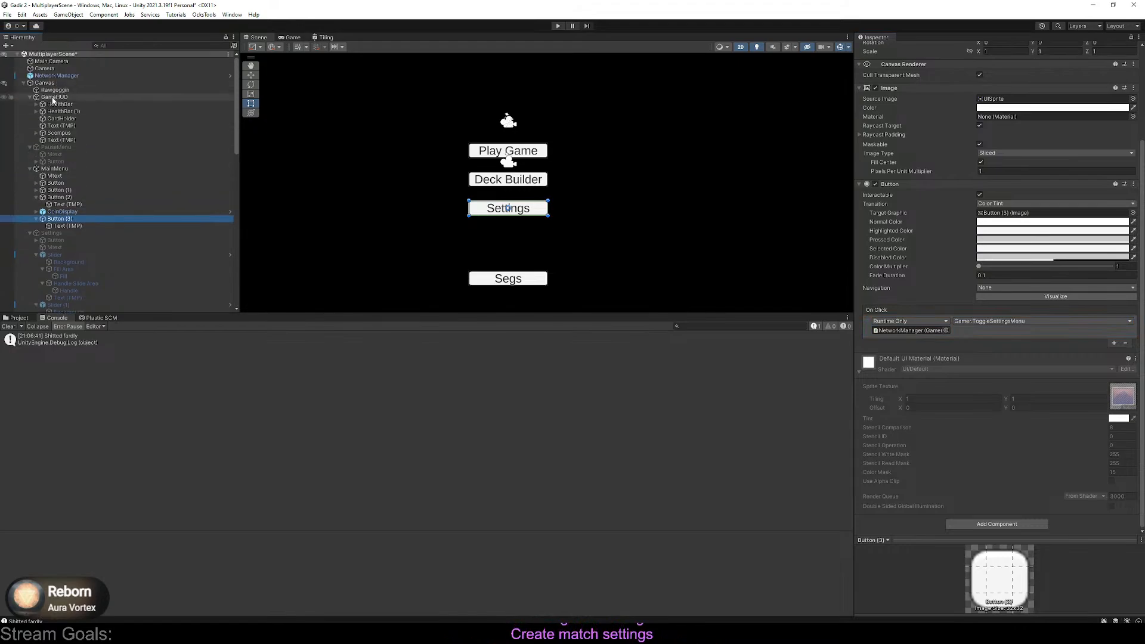
pyautogui.click(55, 169)
pyautogui.scroll(-3, 190, 261)
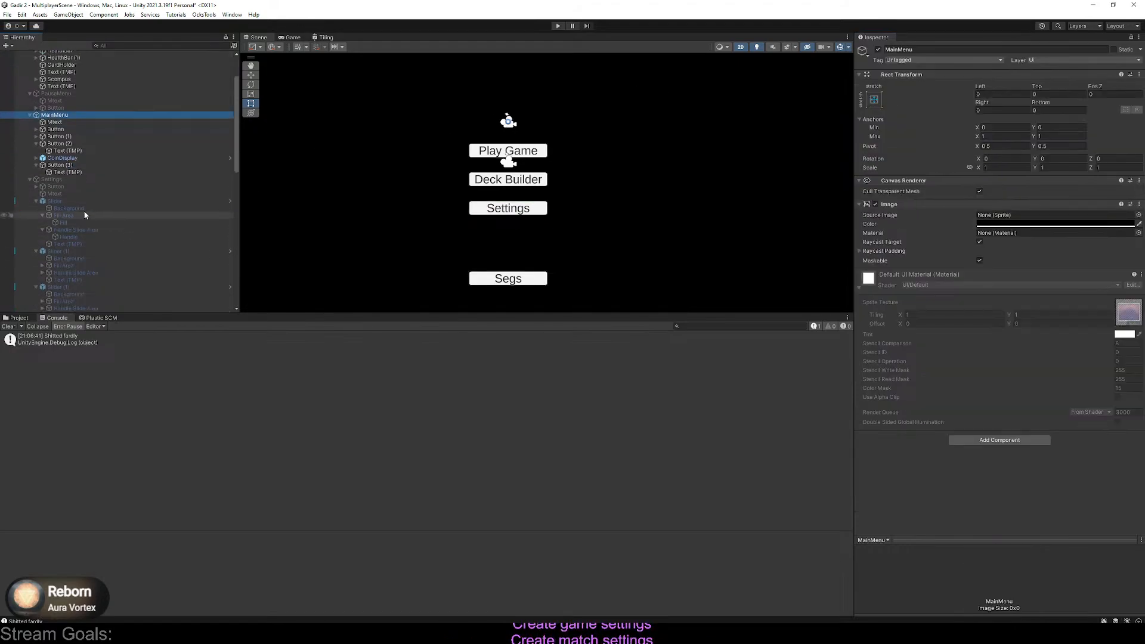
pyautogui.scroll(-6, 69, 179)
pyautogui.click(72, 189)
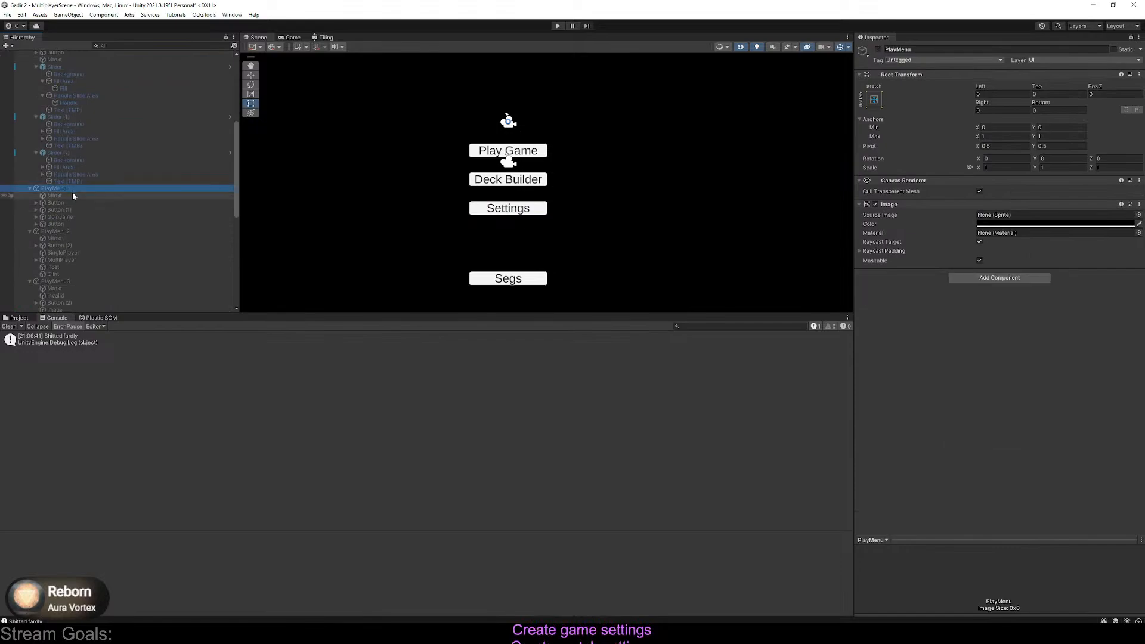
pyautogui.scroll(8, 73, 195)
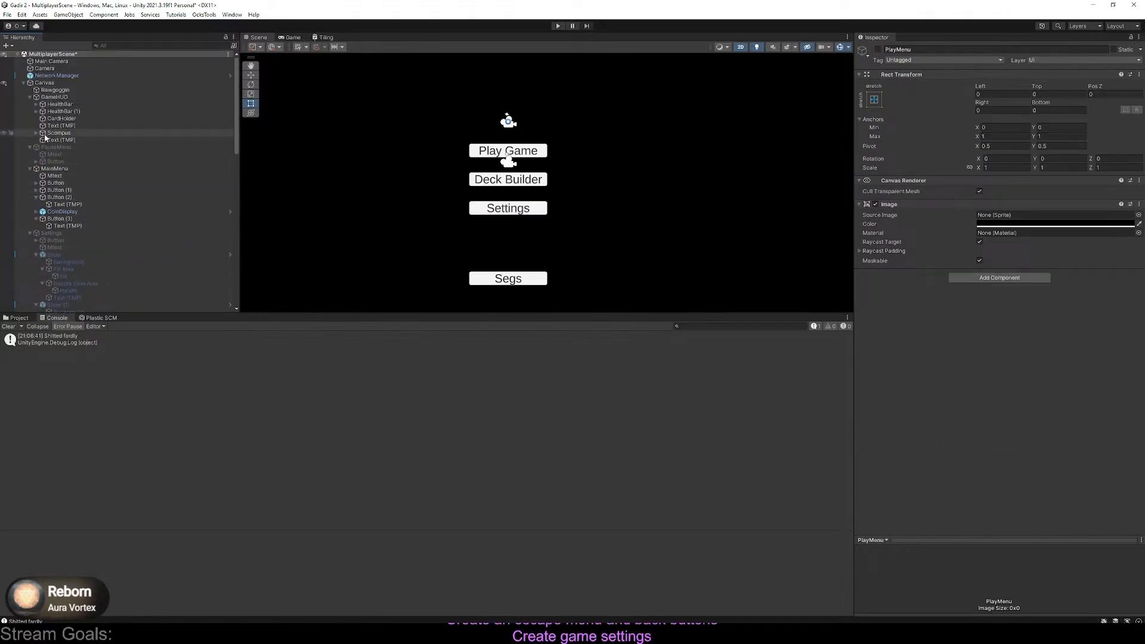
pyautogui.click(92, 146)
pyautogui.click(878, 49)
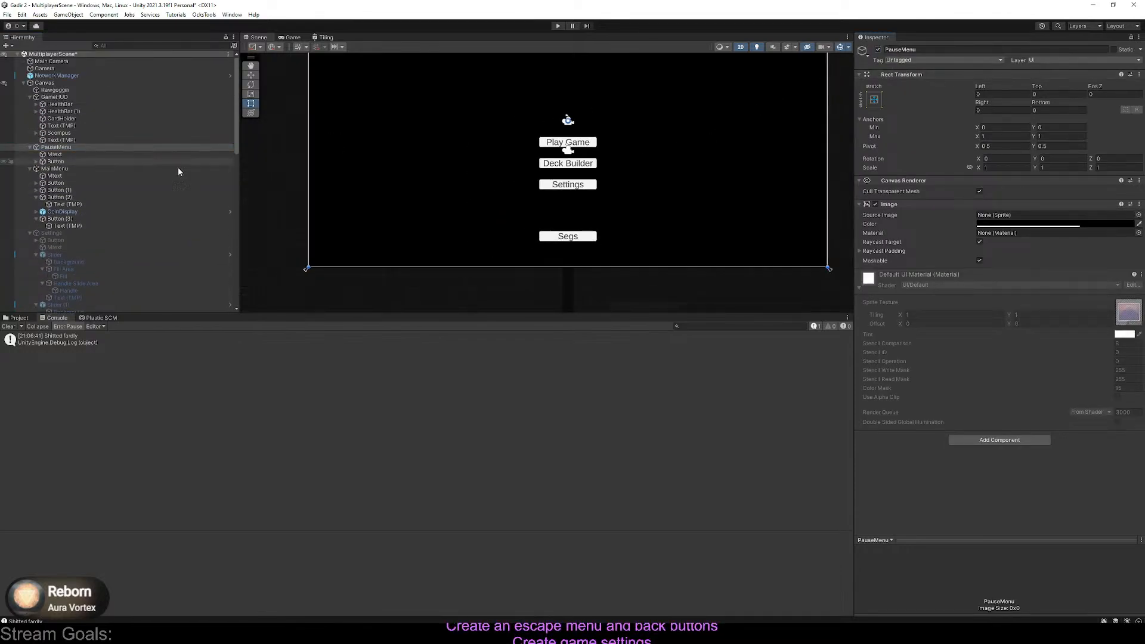
pyautogui.click(77, 169)
pyautogui.click(878, 49)
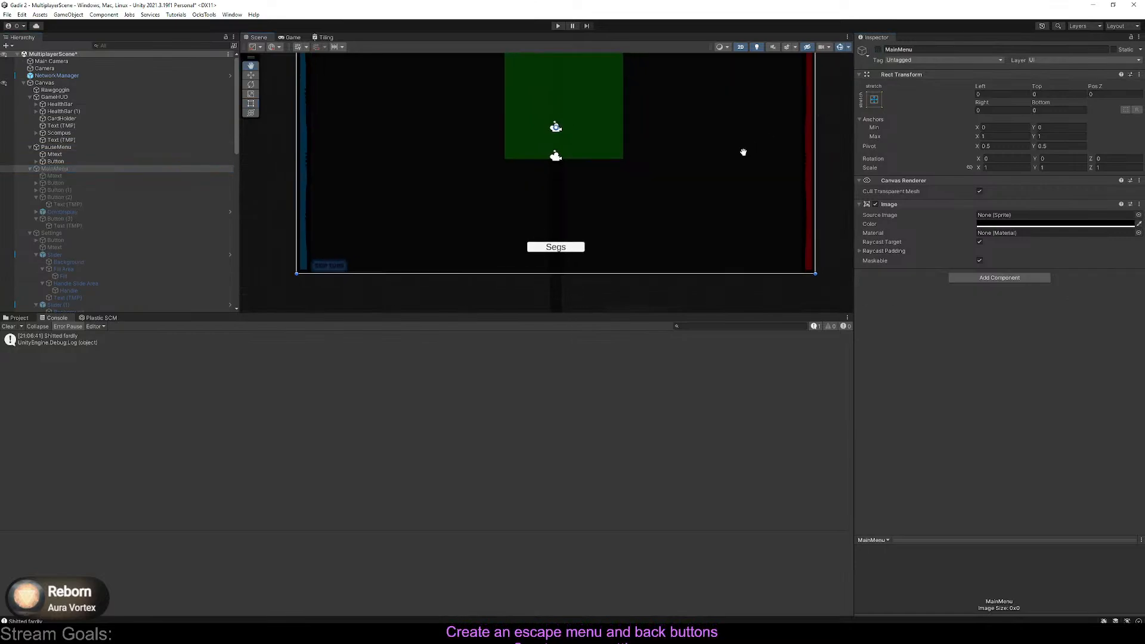
# Paste the Settings button into PauseMenu above its existing button and lower it to a Y position of about -273.8
pyautogui.click(68, 148)
pyautogui.hotkey('ctrl', 'v')
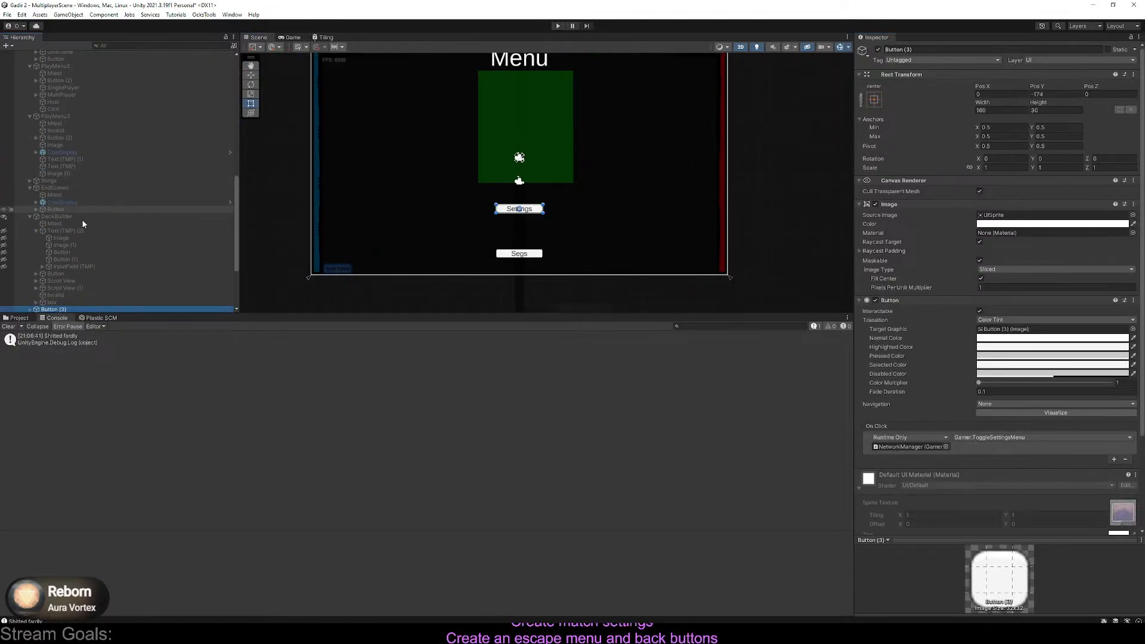
pyautogui.moveTo(59, 309); pyautogui.dragTo(63, 66)
pyautogui.scroll(10, 79, 269)
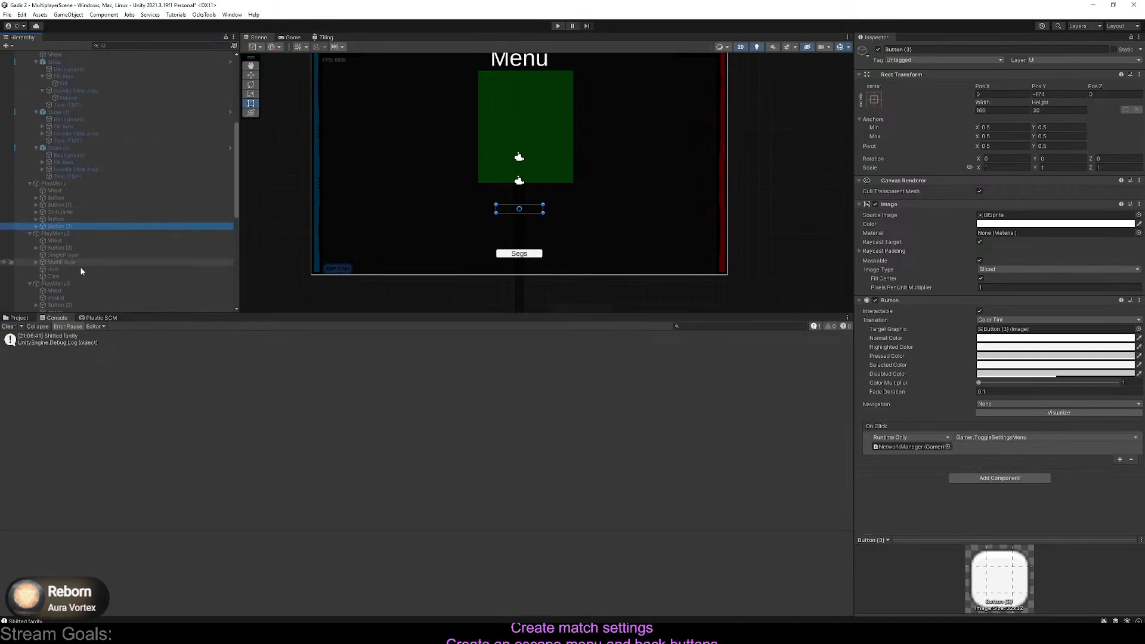
pyautogui.scroll(-2, 58, 296)
pyautogui.moveTo(62, 281); pyautogui.dragTo(82, 76)
pyautogui.scroll(5, 76, 120)
pyautogui.moveTo(59, 225); pyautogui.dragTo(66, 159)
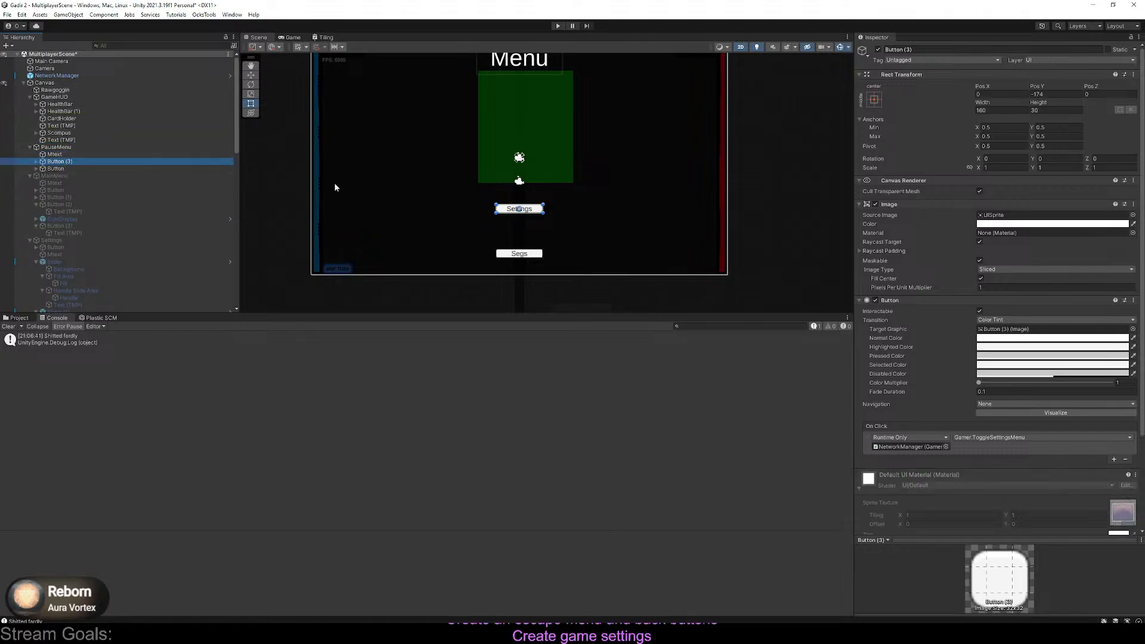
pyautogui.scroll(3, 525, 206)
pyautogui.moveTo(549, 216); pyautogui.dragTo(549, 272)
# Run the game, try the main menu's Settings button, open the resulting error's source line in Visual Studio, and stop the game
pyautogui.click(558, 26)
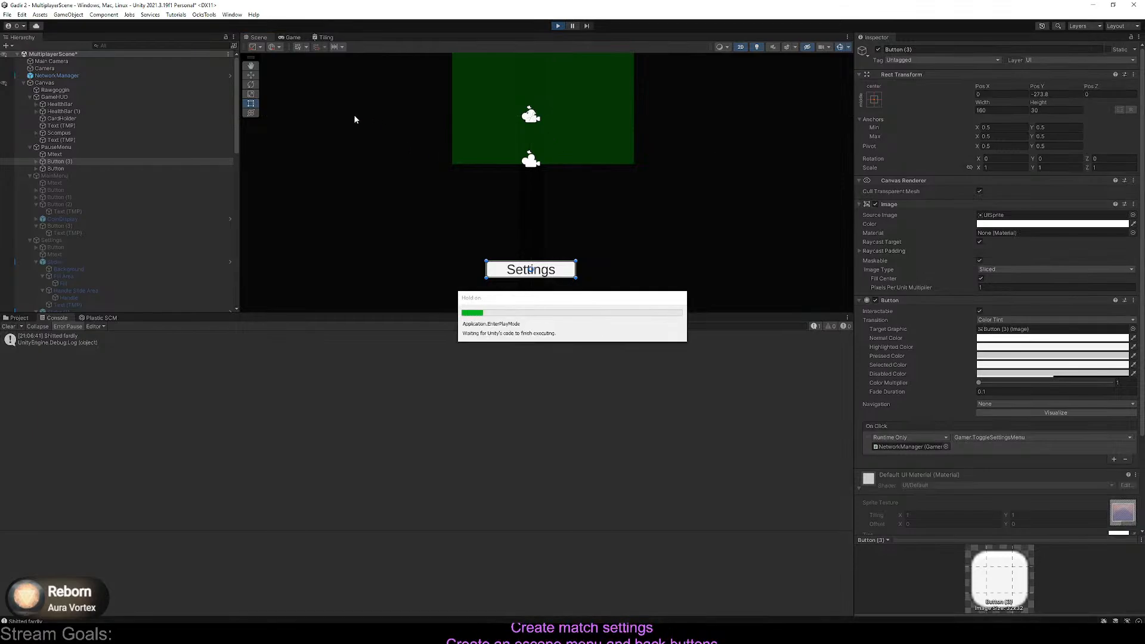
pyautogui.doubleClick(292, 37)
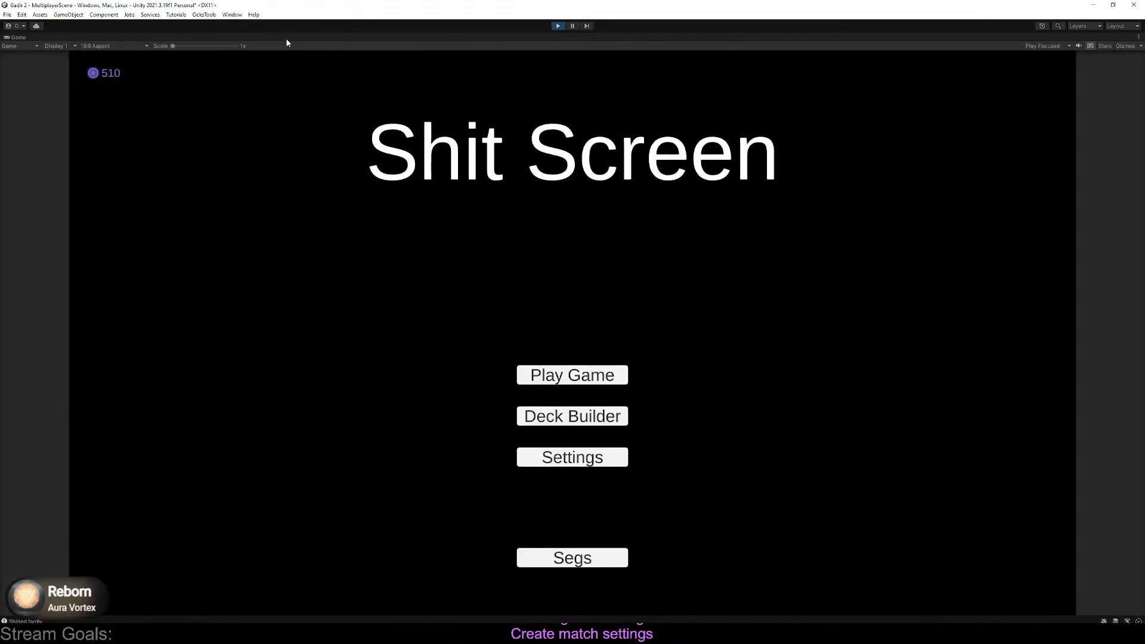
pyautogui.click(570, 464)
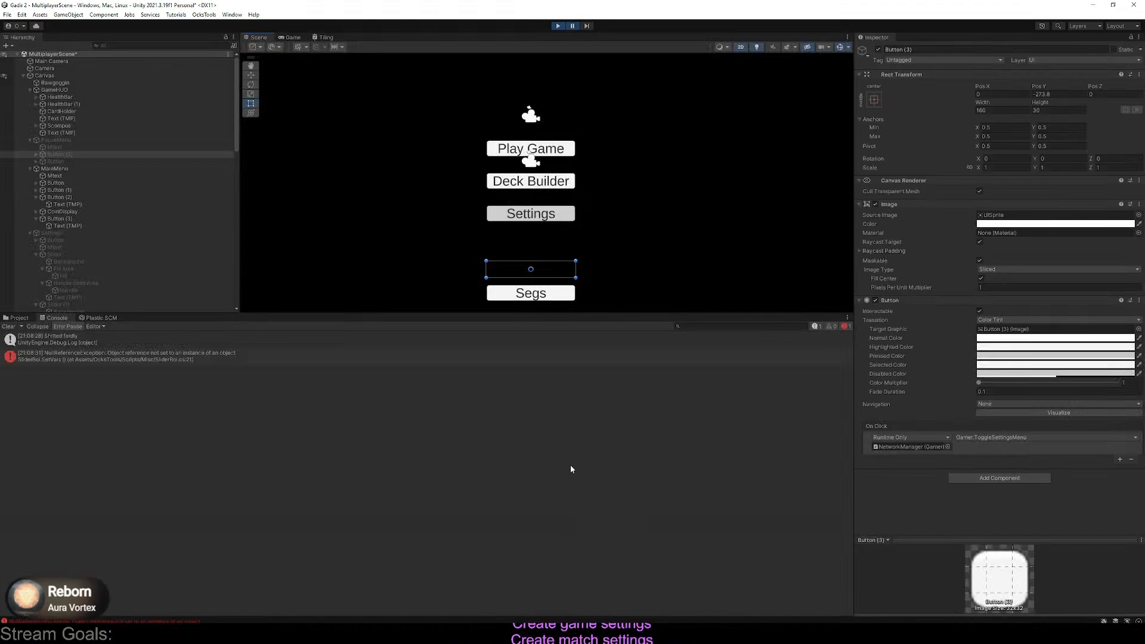
pyautogui.click(247, 357)
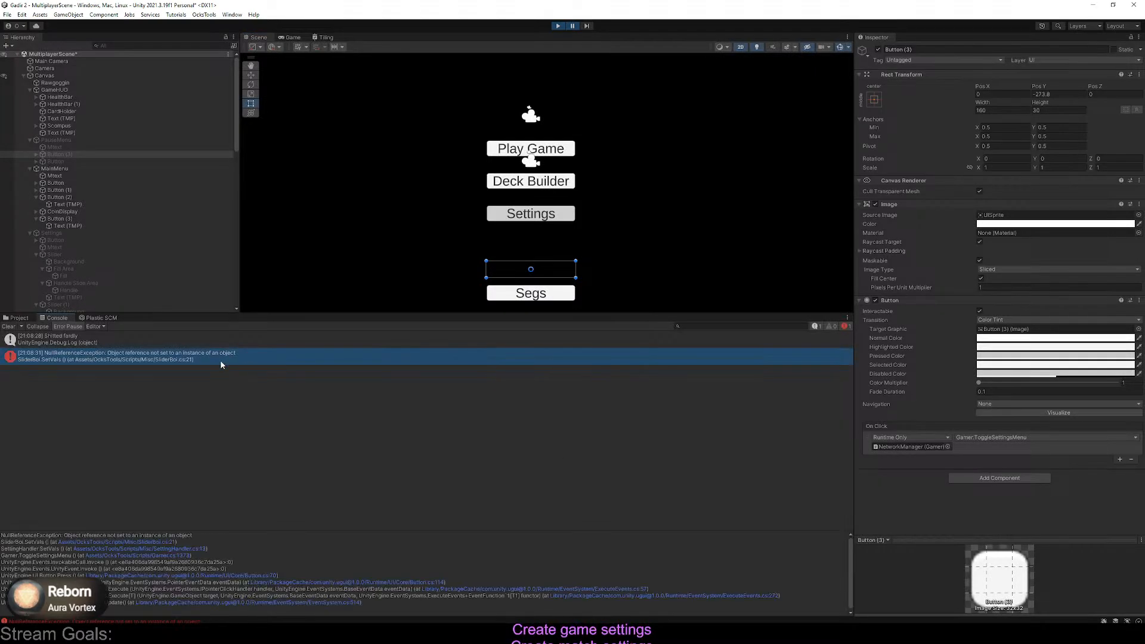
pyautogui.doubleClick(220, 360)
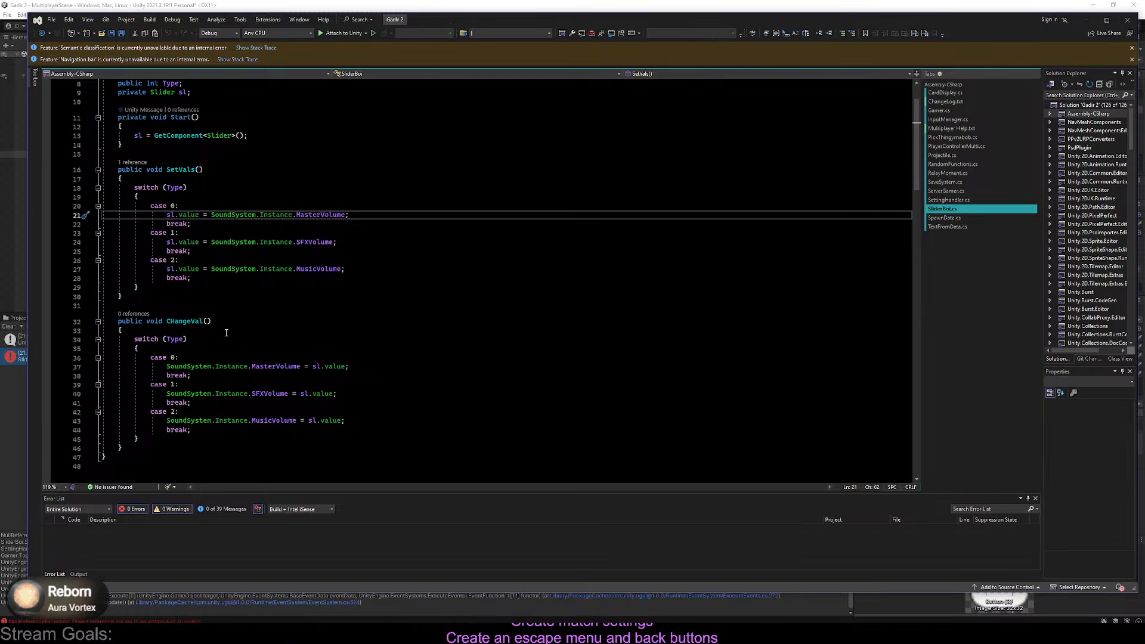
pyautogui.click(217, 5)
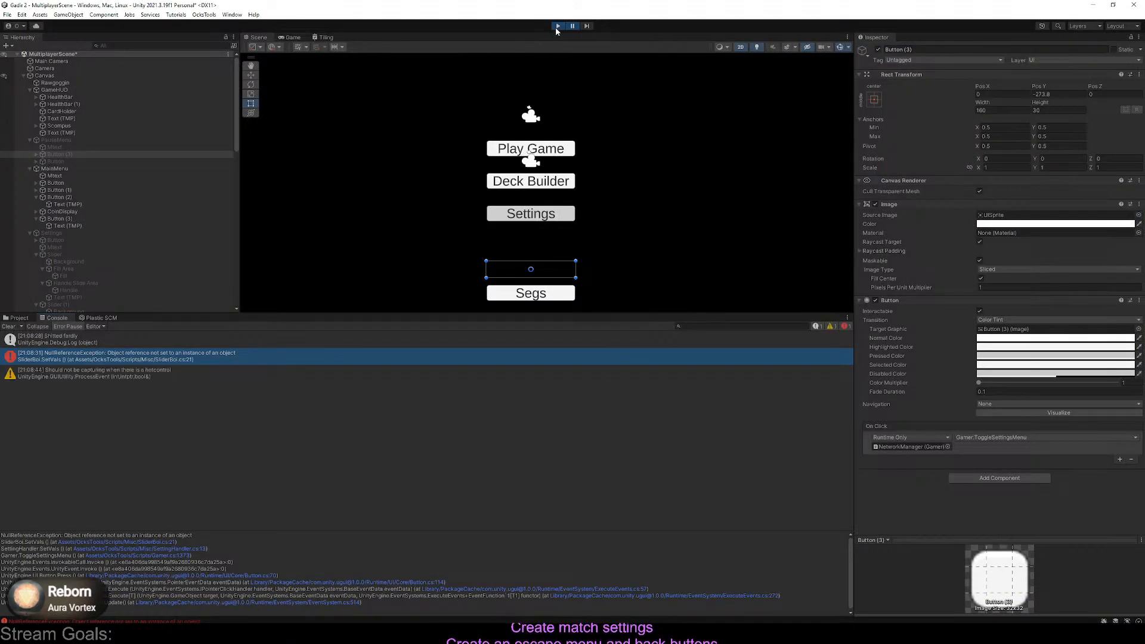
pyautogui.click(557, 27)
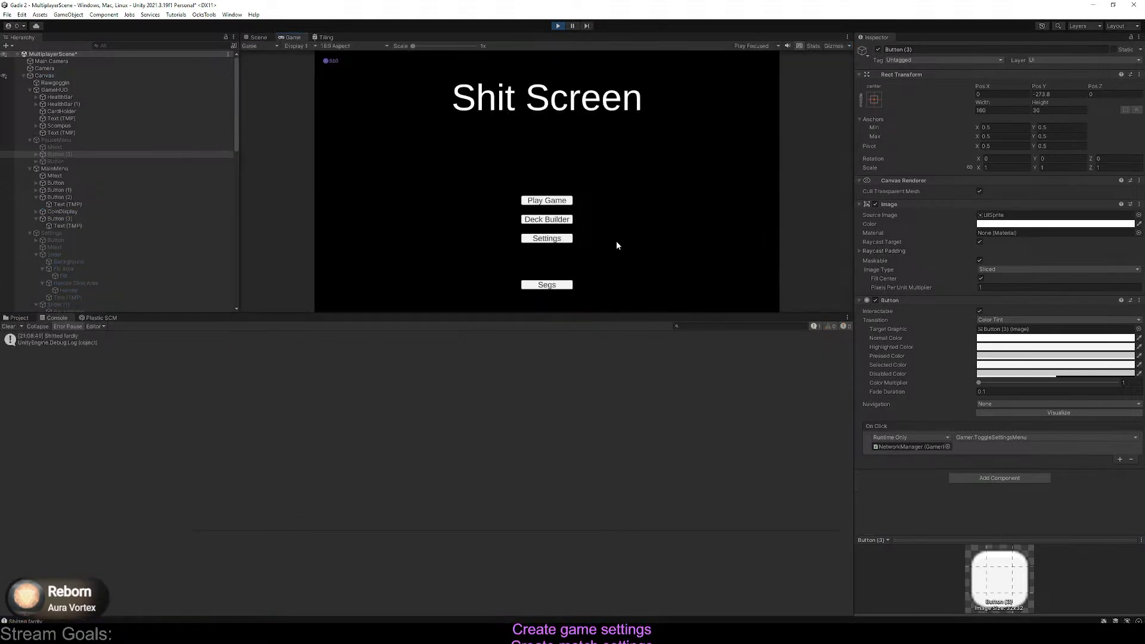
# Test the main menu's Settings button again and examine the error's source line in SliderBoi's SetVals method in Visual Studio
pyautogui.click(547, 238)
pyautogui.click(559, 27)
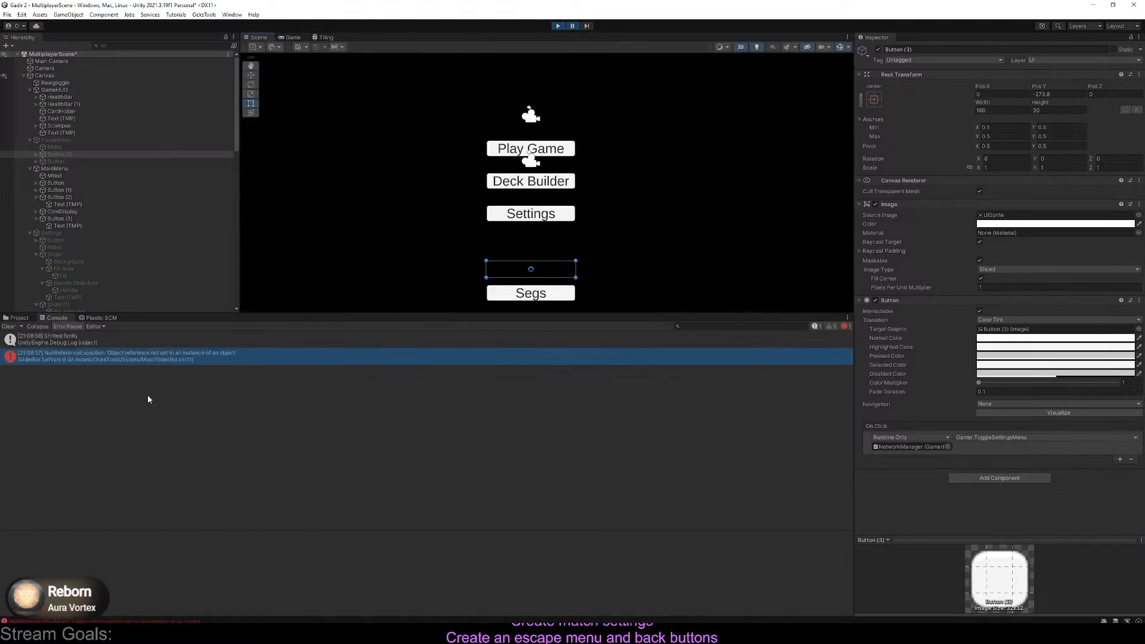
pyautogui.click(182, 357)
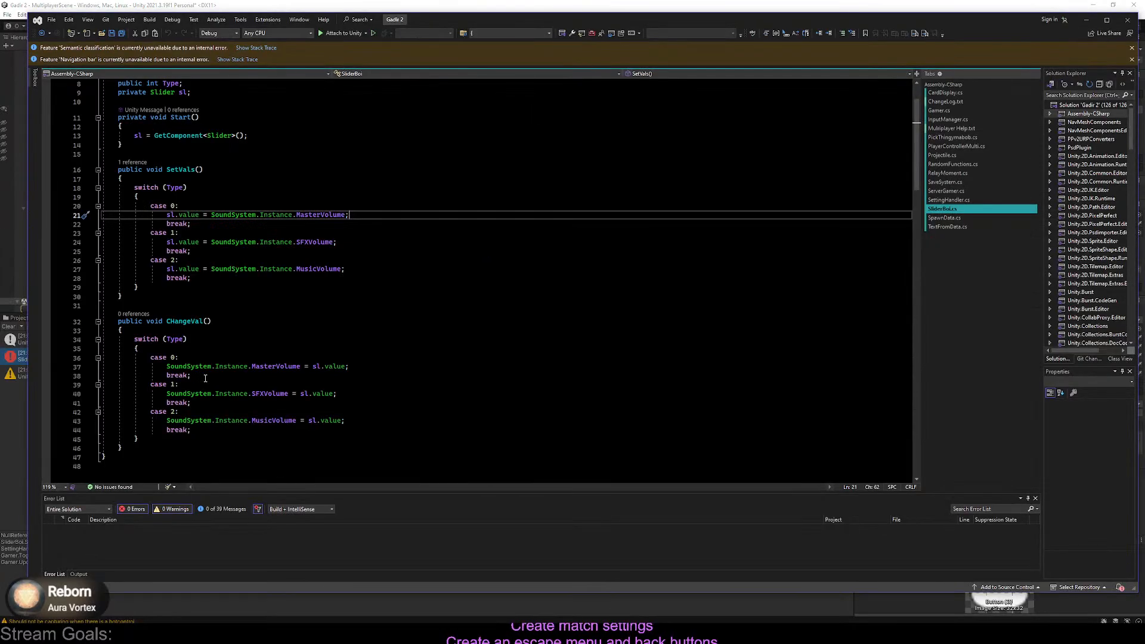
pyautogui.click(320, 316)
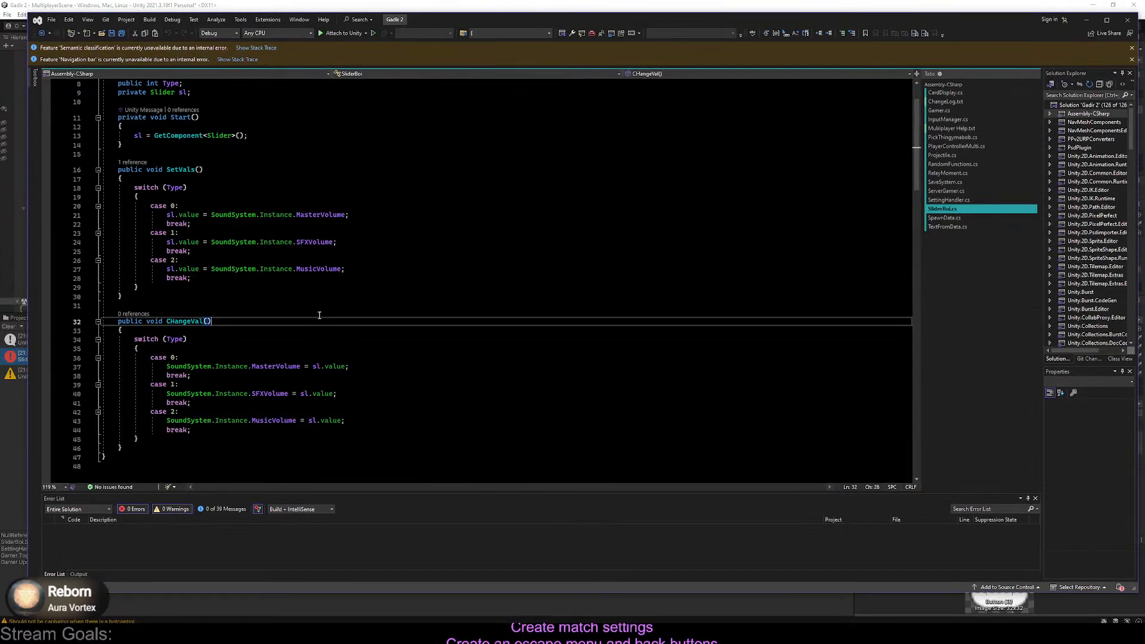
pyautogui.scroll(3, 319, 316)
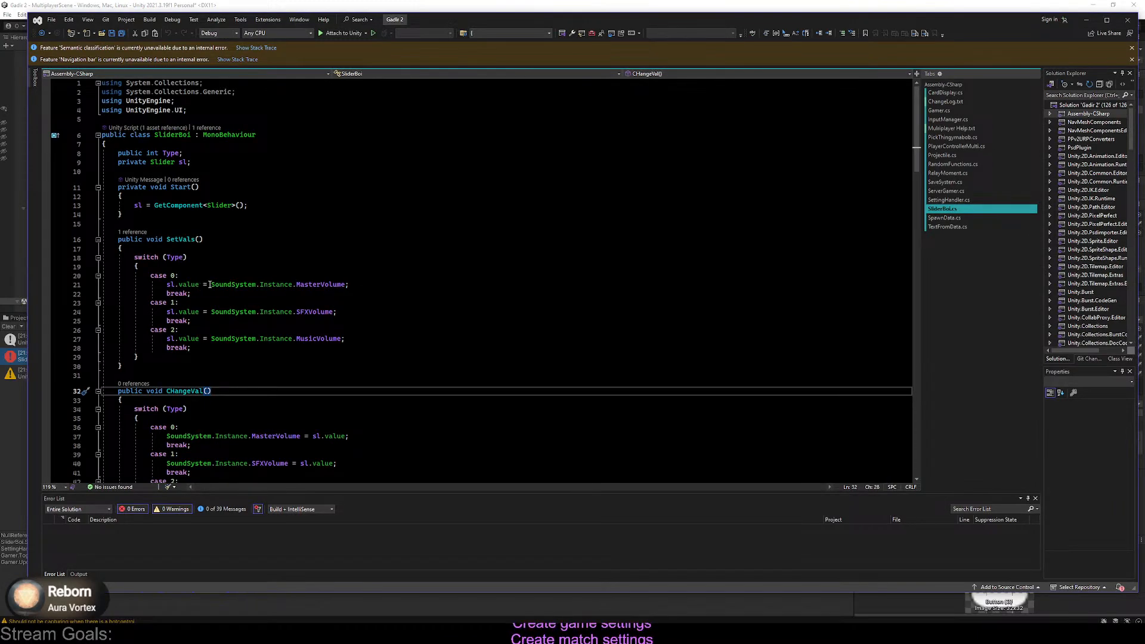
pyautogui.moveTo(210, 285); pyautogui.dragTo(391, 286)
pyautogui.click(392, 289)
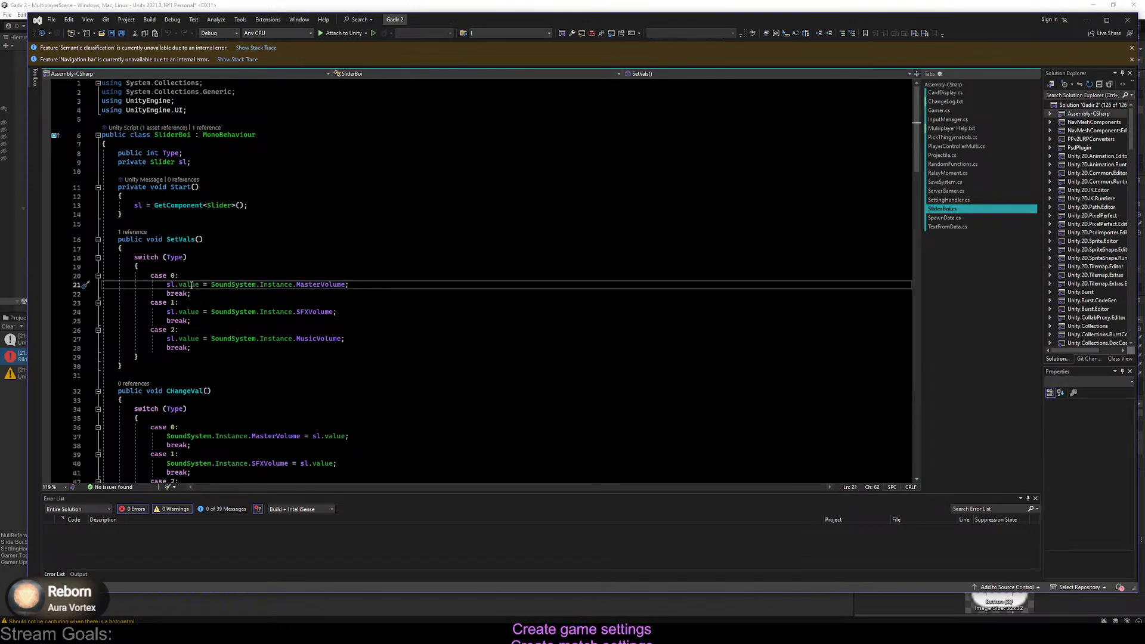
# Copy the sl = GetComponent<Slider>() line from Start to the beginning of SliderBoi's SetVals method, save the script, and return to Unity
pyautogui.moveTo(201, 285); pyautogui.dragTo(171, 284)
pyautogui.click(205, 250)
pyautogui.moveTo(258, 205); pyautogui.dragTo(241, 197)
pyautogui.hotkey('ctrl', 'c')
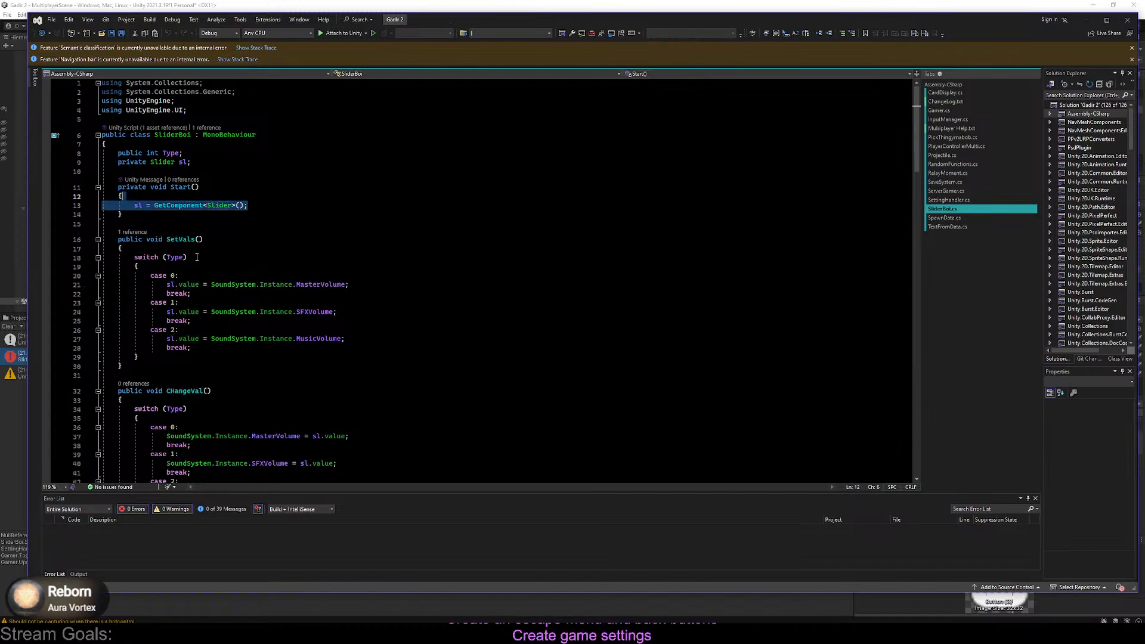
pyautogui.click(184, 249)
pyautogui.hotkey('ctrl', 'v')
pyautogui.hotkey('ctrl', 's')
pyautogui.click(16, 418)
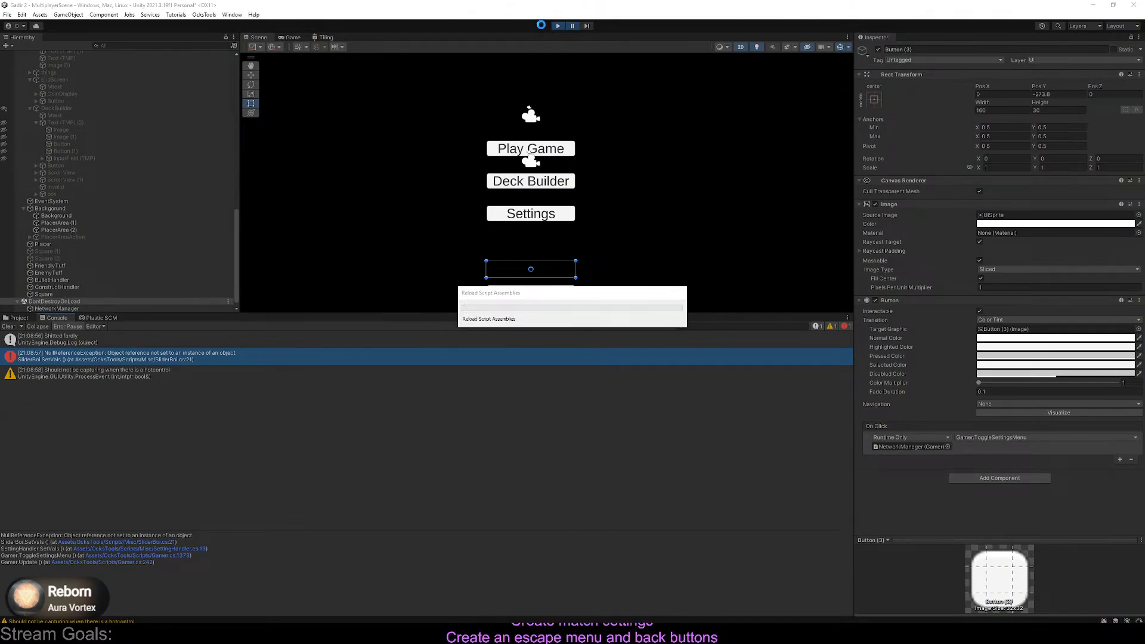
# Run the game, open Settings from the main menu, maximize the Game view, try the Master Volume slider, and return to the menu
pyautogui.click(561, 27)
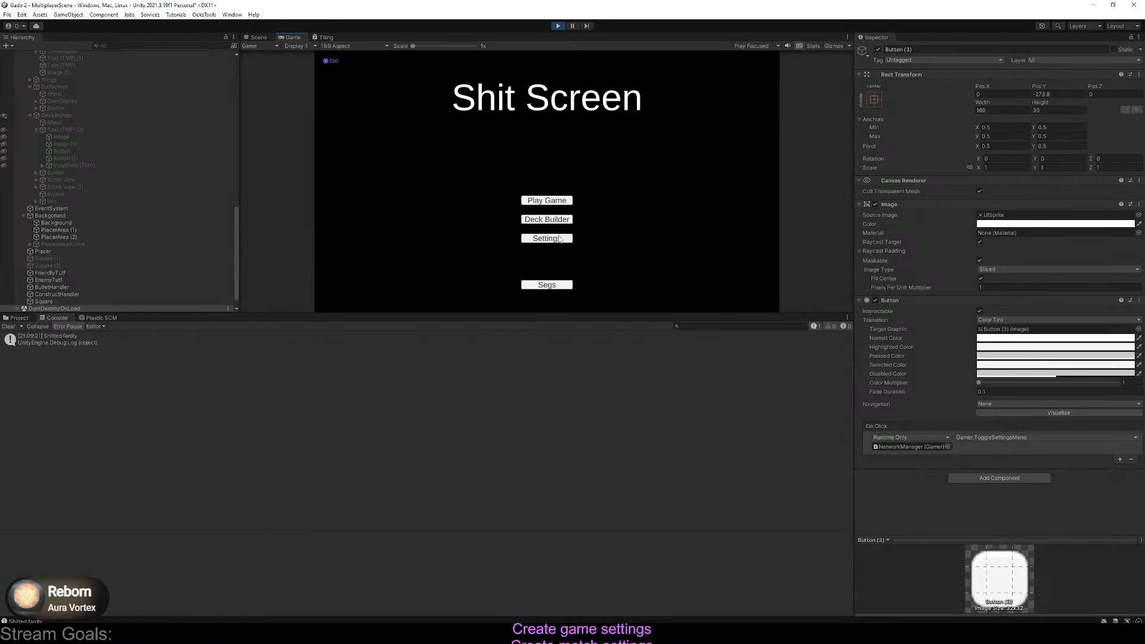
pyautogui.click(554, 239)
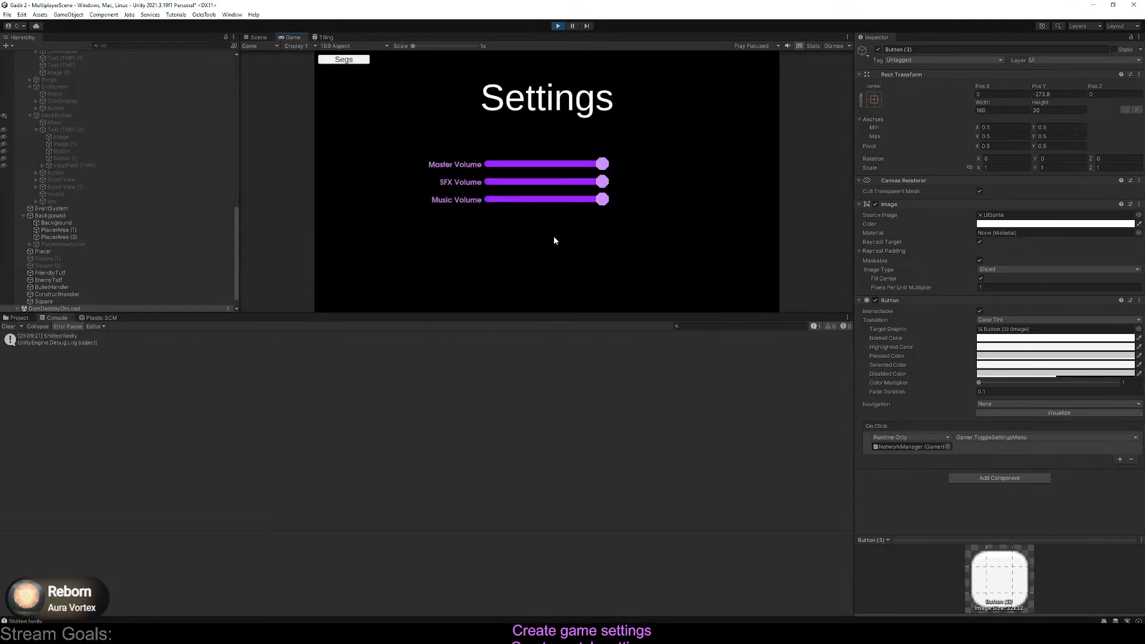
pyautogui.doubleClick(298, 41)
pyautogui.moveTo(691, 297)
pyautogui.mouseDown()
pyautogui.moveTo(460, 302)
pyautogui.moveTo(707, 297)
pyautogui.mouseUp()
pyautogui.click(132, 69)
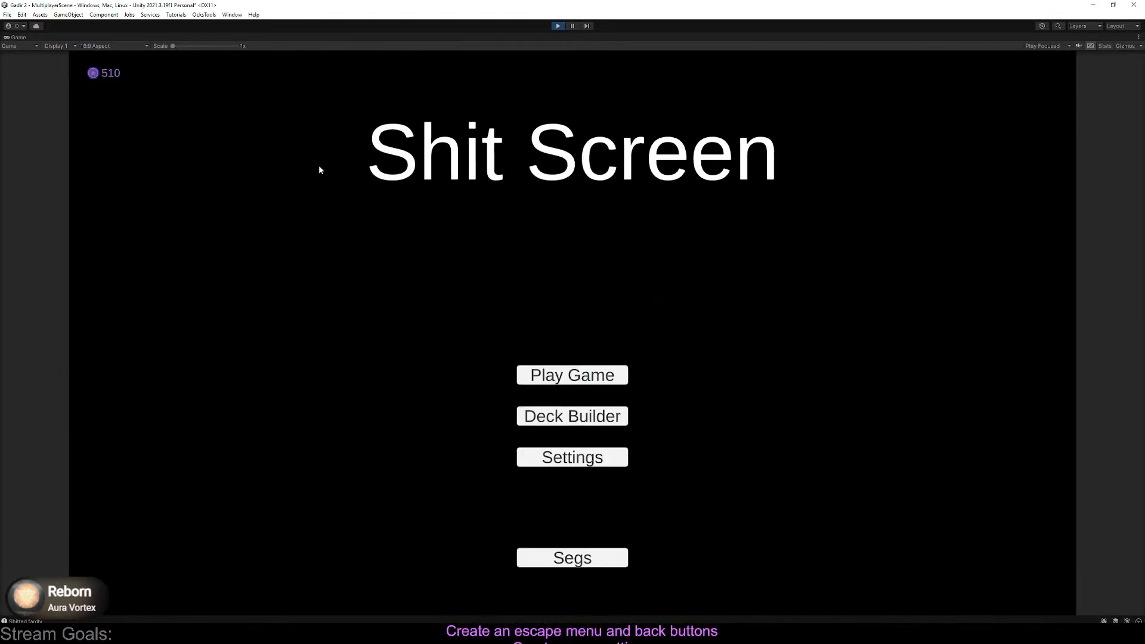
# Retest opening and closing Settings from the main menu, adjust the Master Volume slider, and stop the game
pyautogui.click(586, 454)
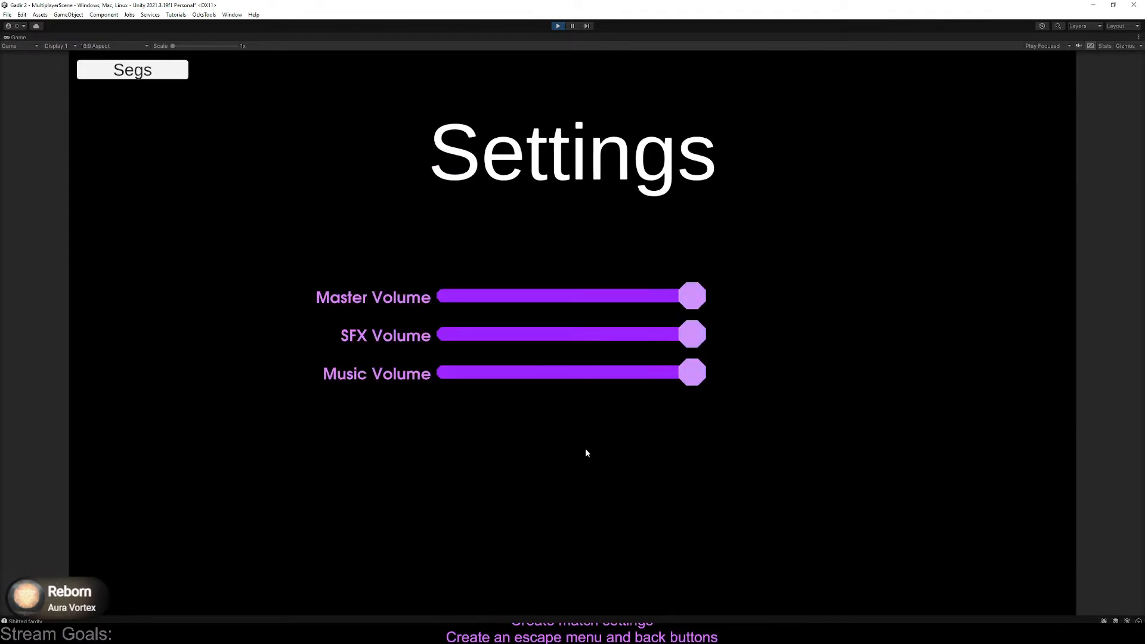
pyautogui.click(132, 69)
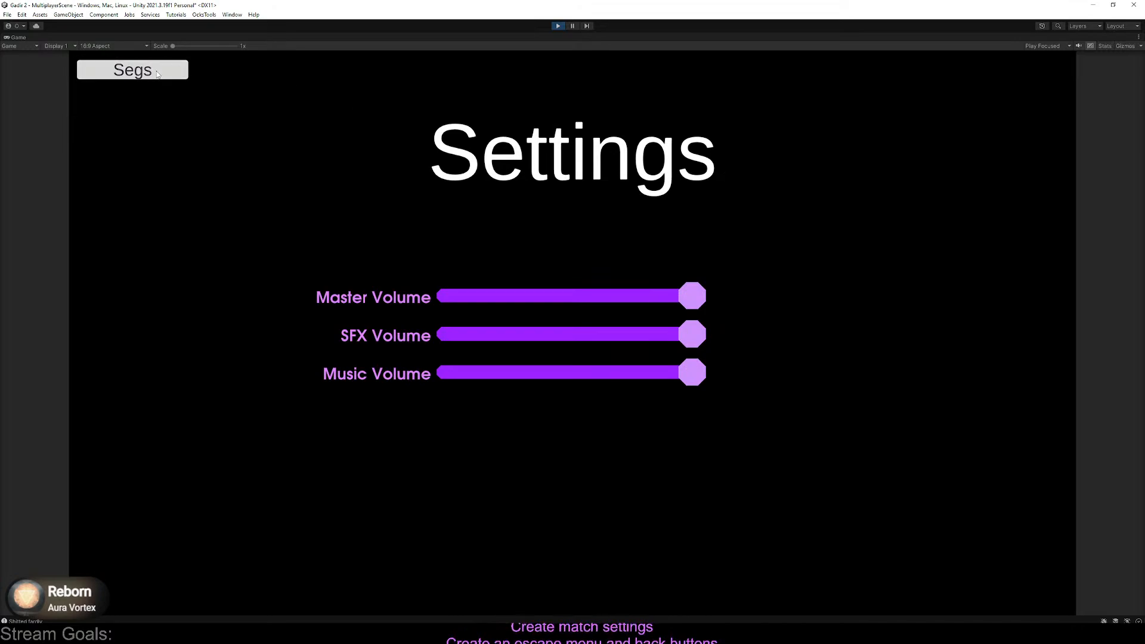
pyautogui.click(525, 370)
pyautogui.click(162, 74)
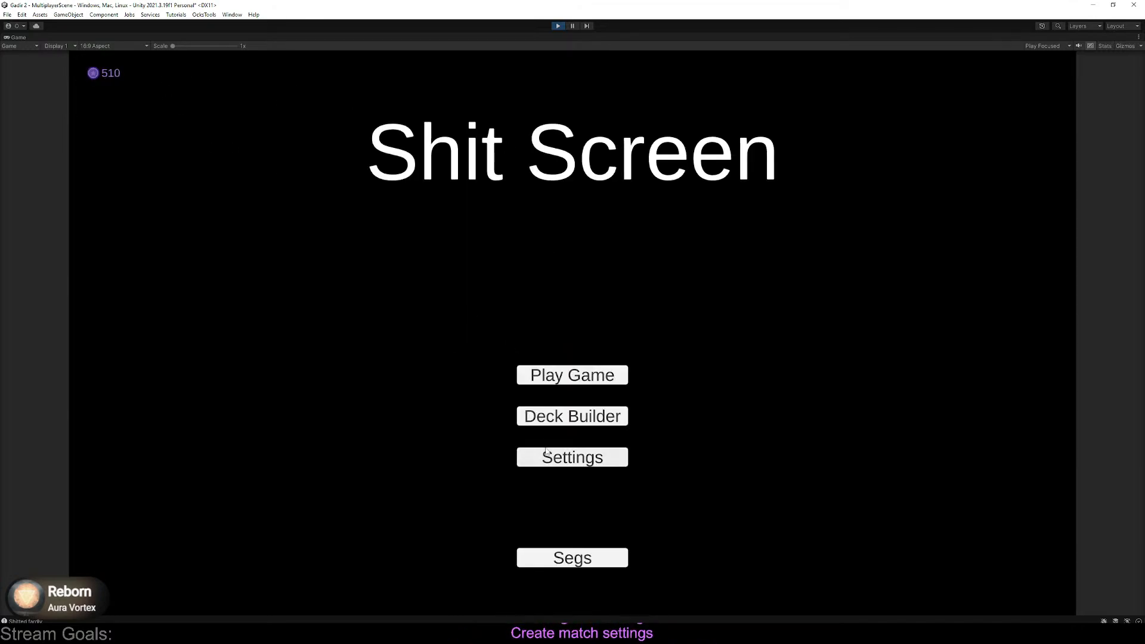
pyautogui.click(544, 457)
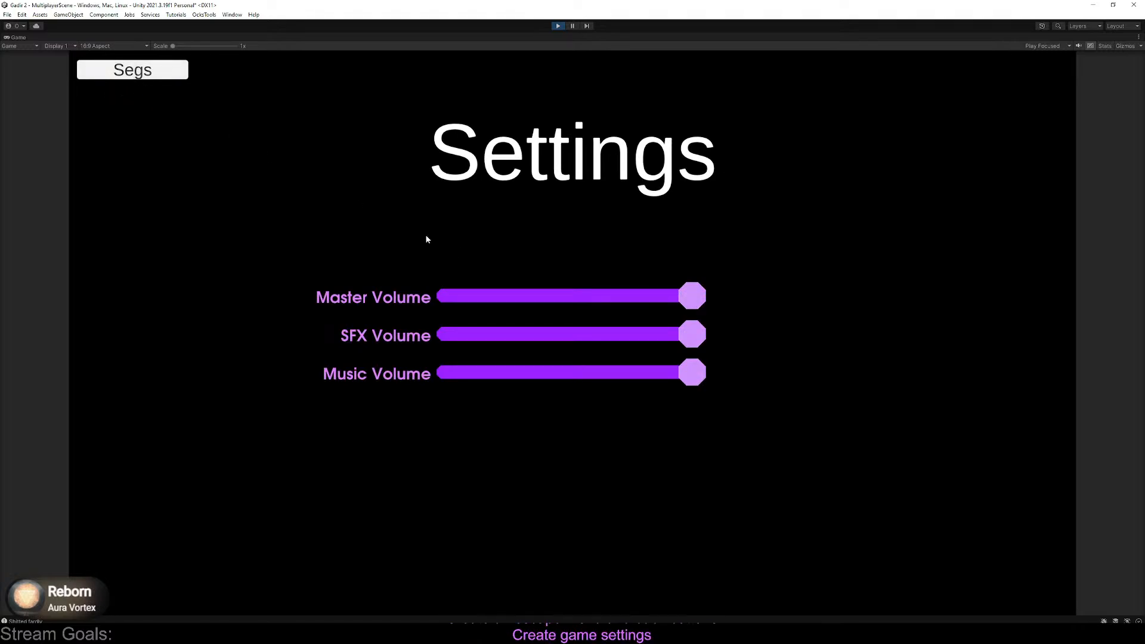
pyautogui.moveTo(468, 294); pyautogui.dragTo(694, 280)
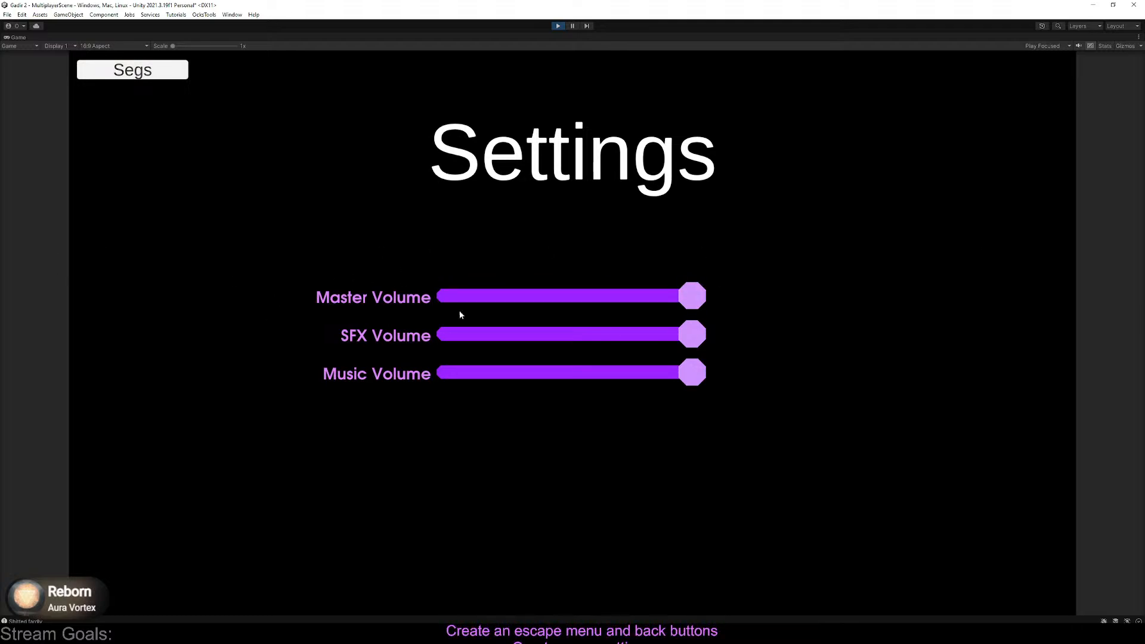
pyautogui.click(134, 76)
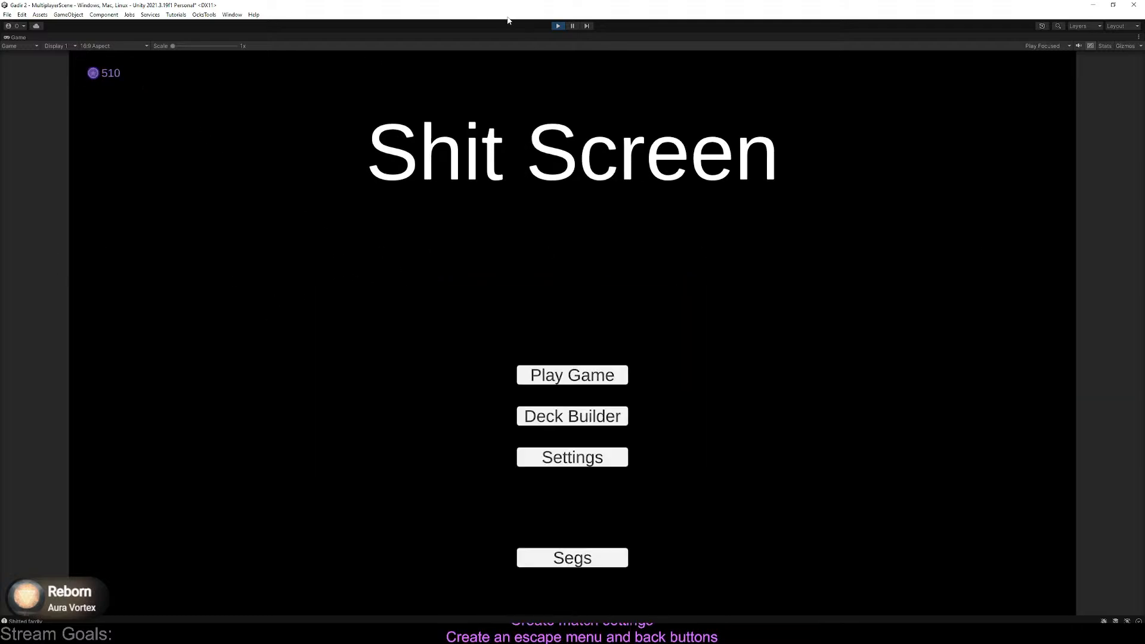
pyautogui.click(558, 25)
# Save the scene and check in all pending Plastic SCM changes with the comment "segs settings part 5"
pyautogui.scroll(-5, 564, 154)
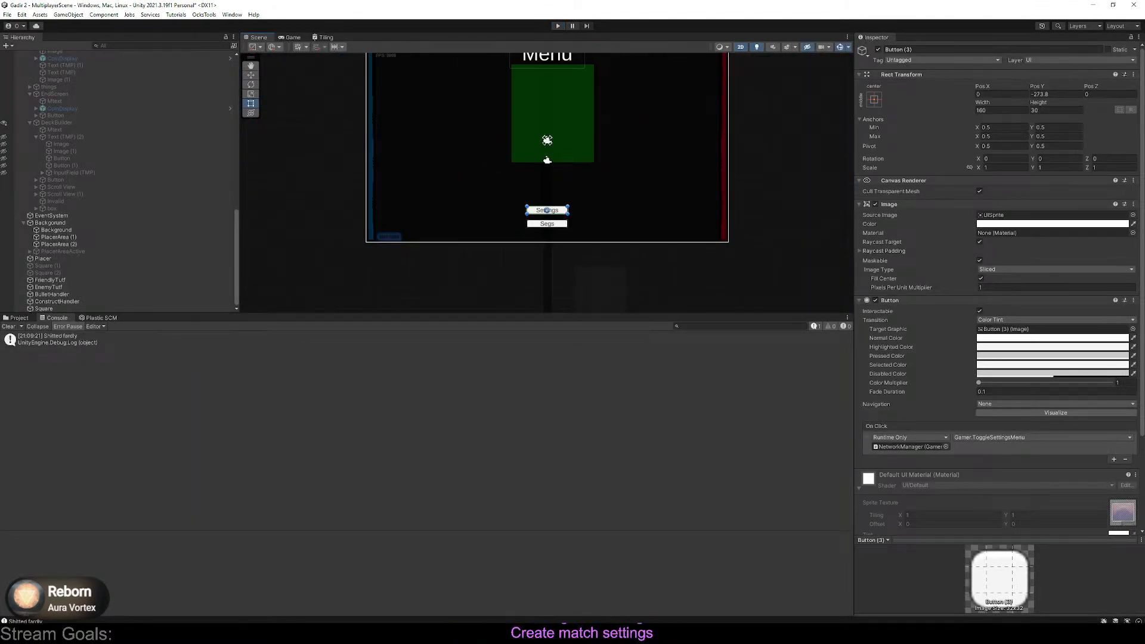
pyautogui.click(7, 14)
pyautogui.click(100, 279)
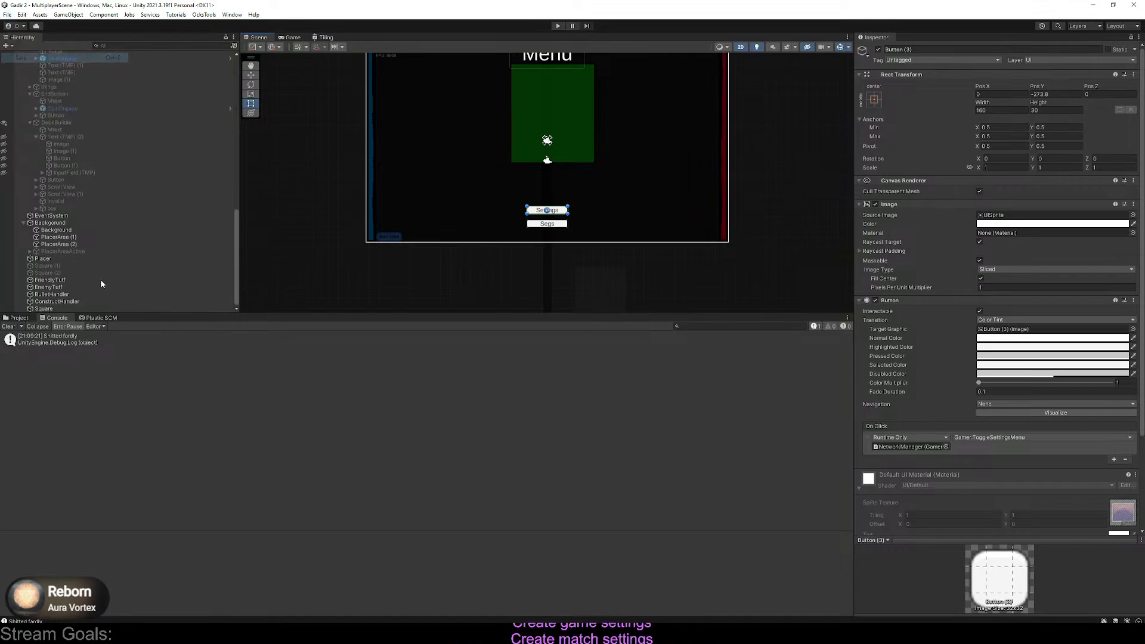
pyautogui.click(98, 317)
pyautogui.click(109, 581)
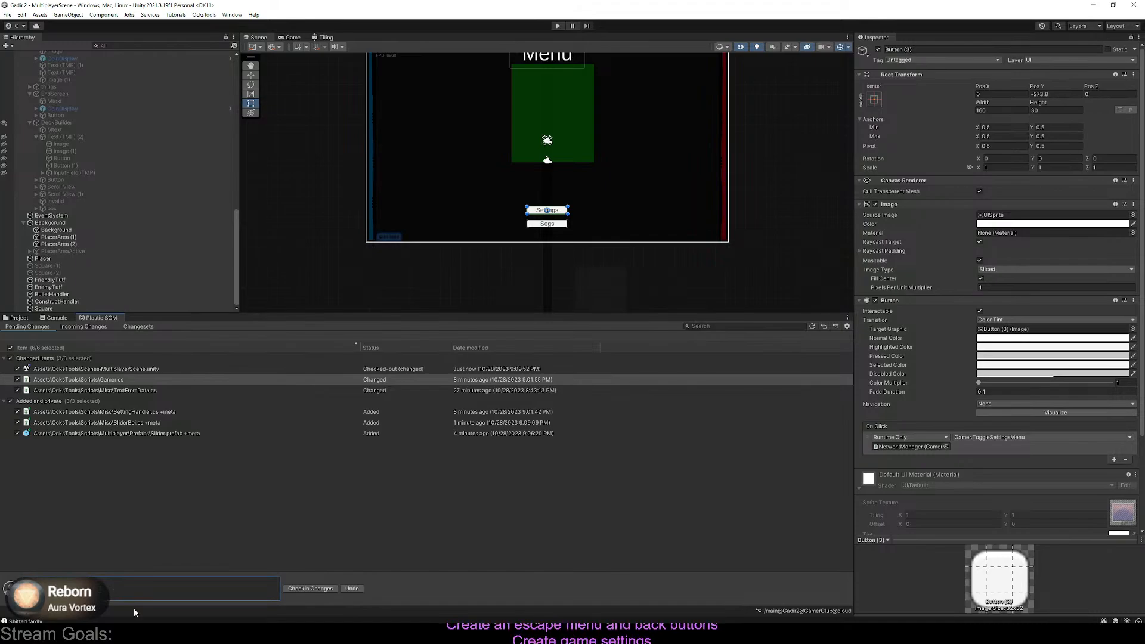
pyautogui.click(310, 588)
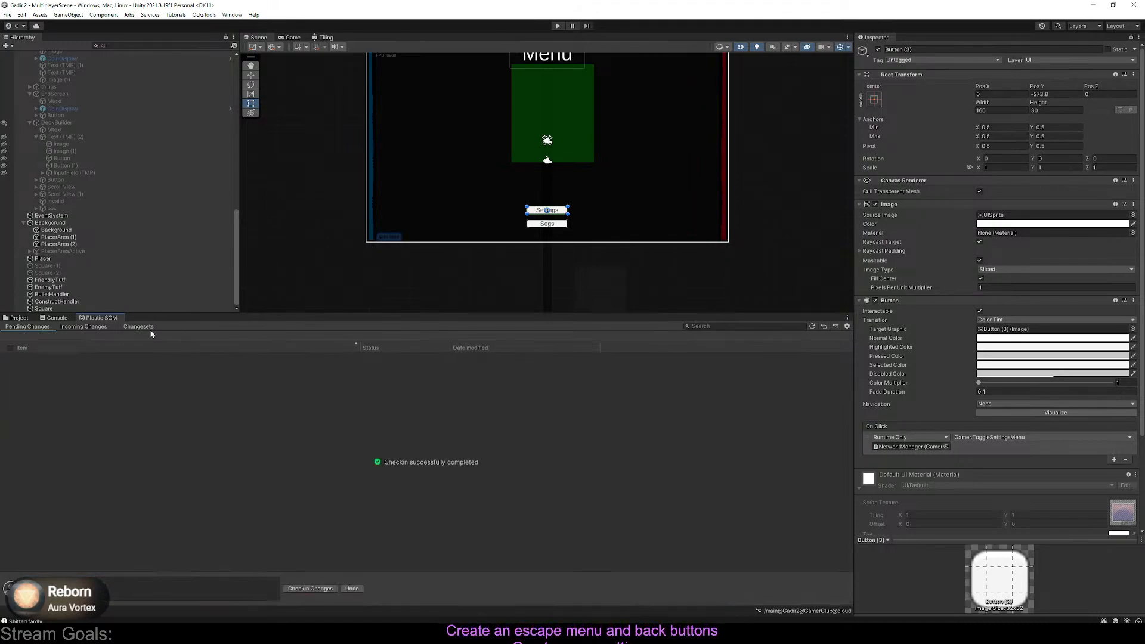
# Open the changeset history and examine the files changed in changesets 35 to 37
pyautogui.click(133, 328)
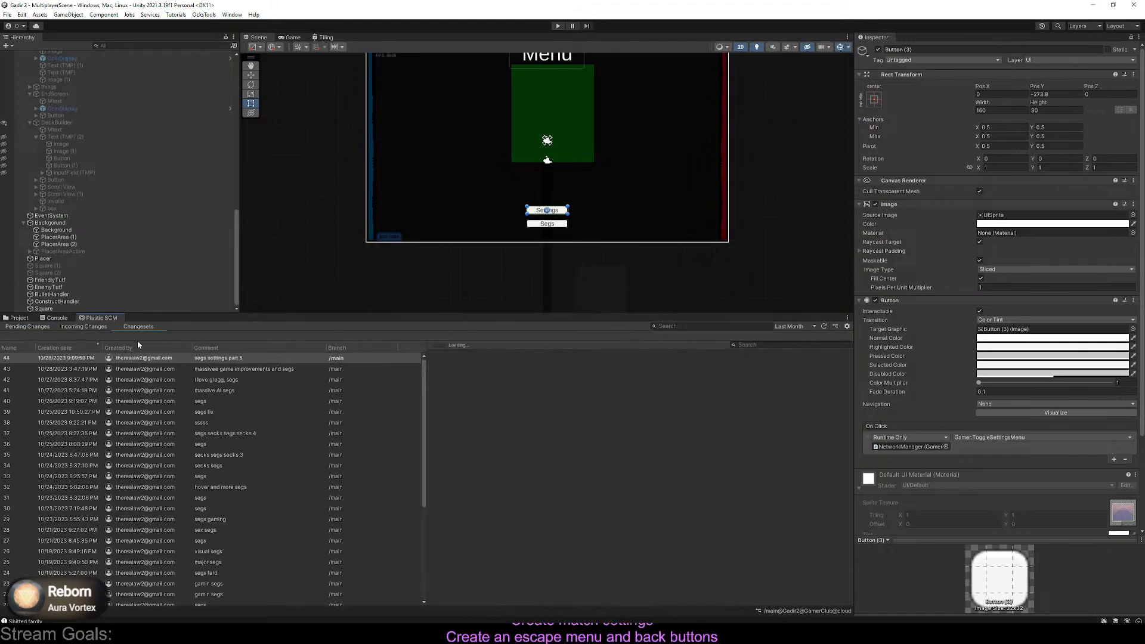
pyautogui.click(257, 444)
pyautogui.click(253, 434)
pyautogui.click(249, 455)
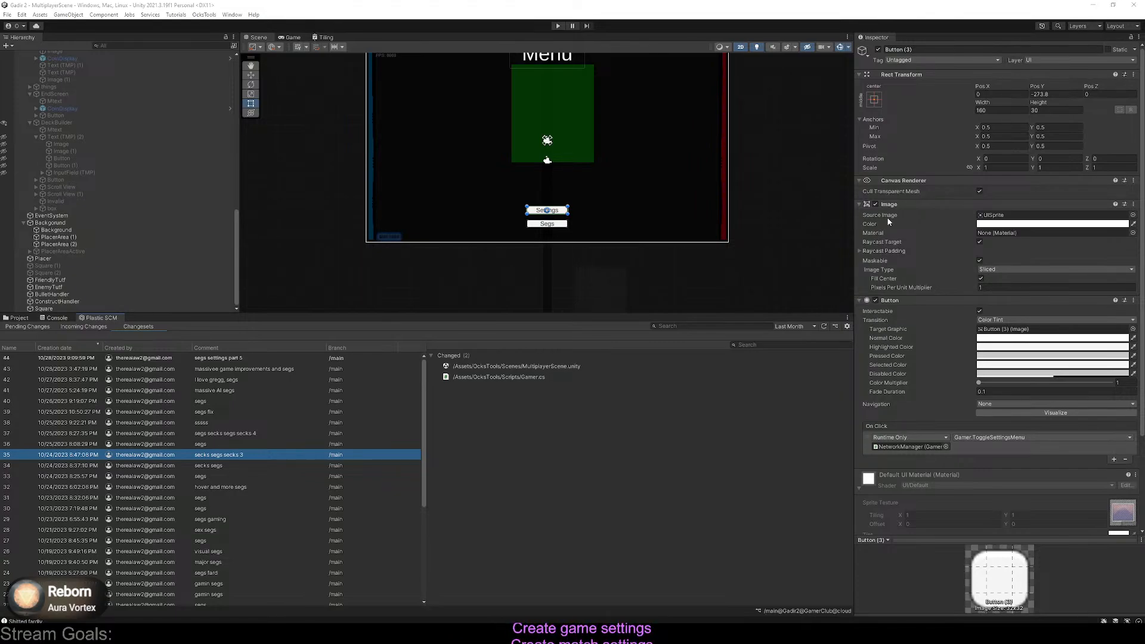
# Examine the files changed in the oldest listed changesets, up to "added a boolean"
pyautogui.scroll(-5, 127, 484)
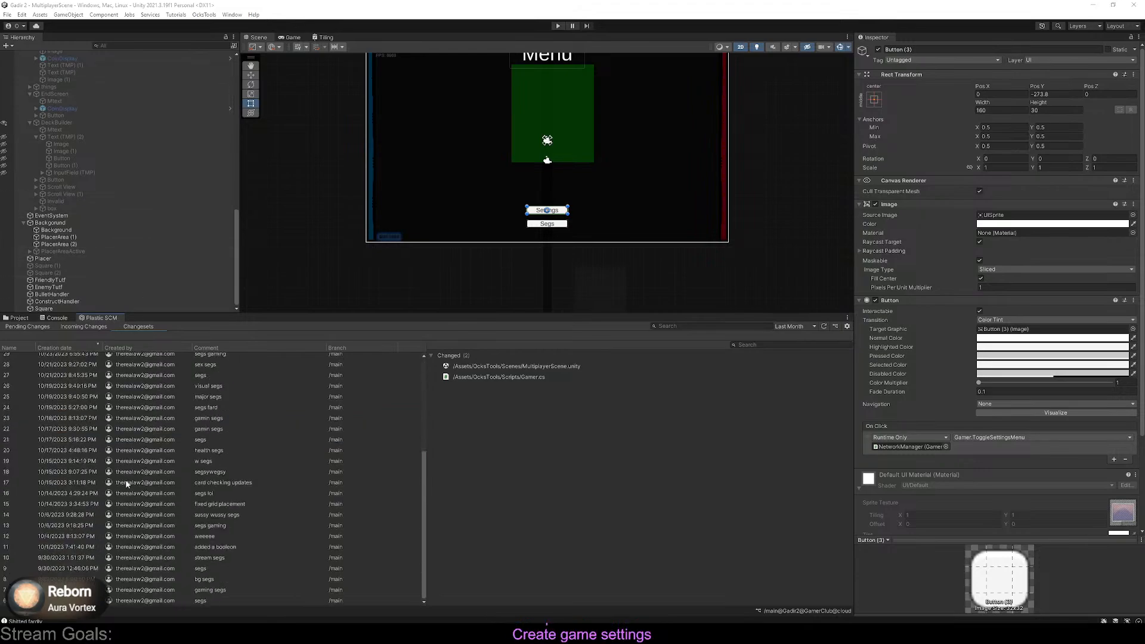
pyautogui.click(120, 600)
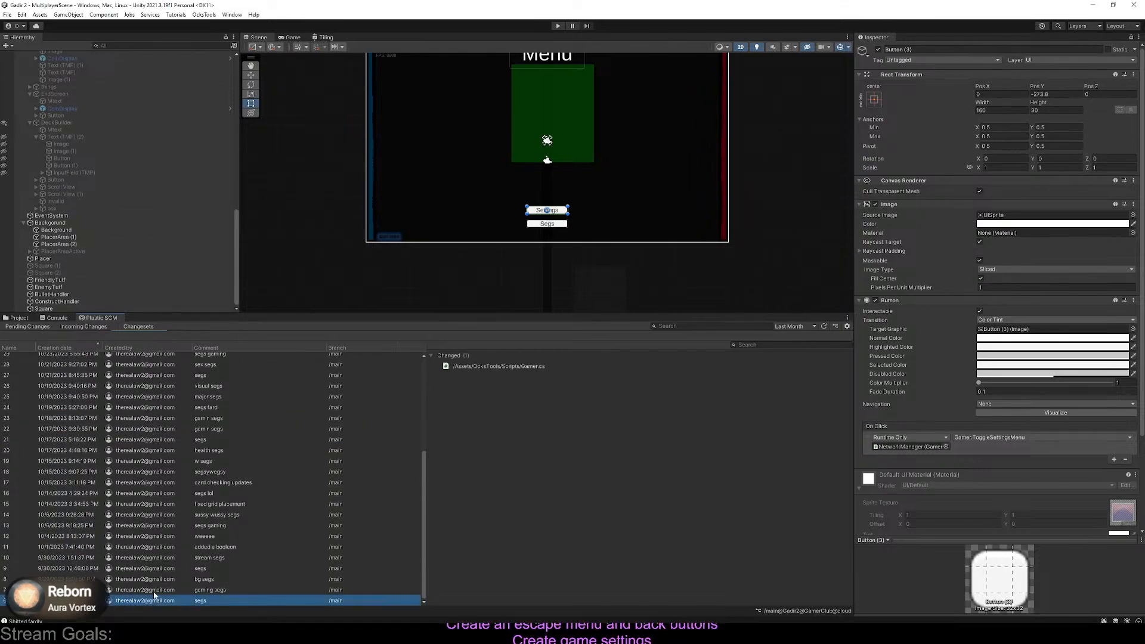
pyautogui.click(74, 590)
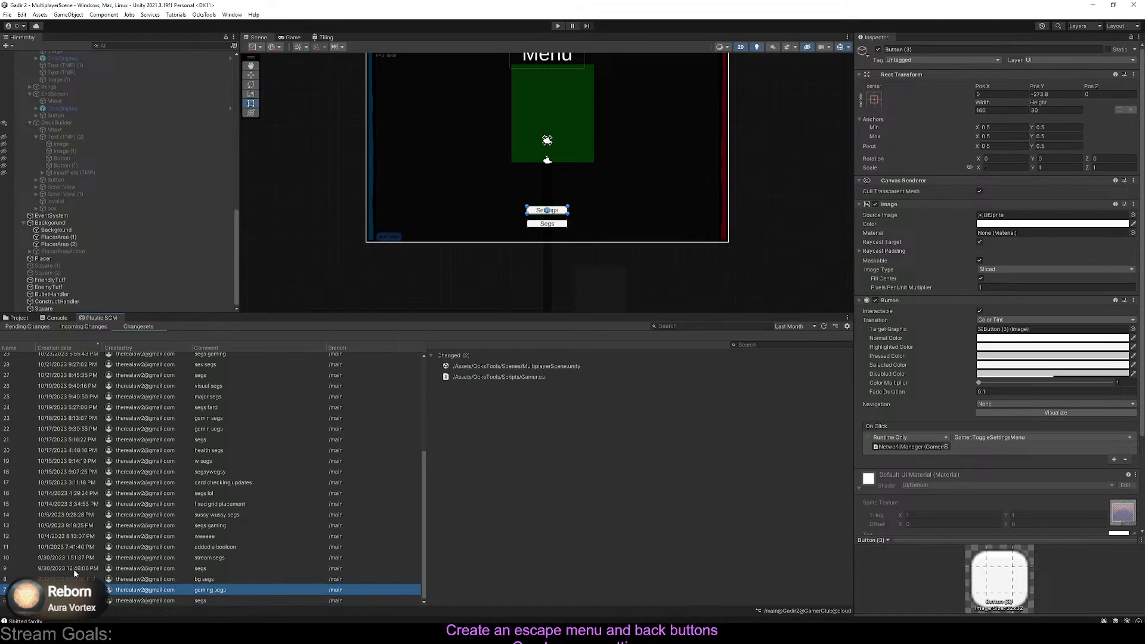
pyautogui.click(74, 569)
pyautogui.click(73, 557)
pyautogui.click(76, 548)
pyautogui.scroll(2, 74, 548)
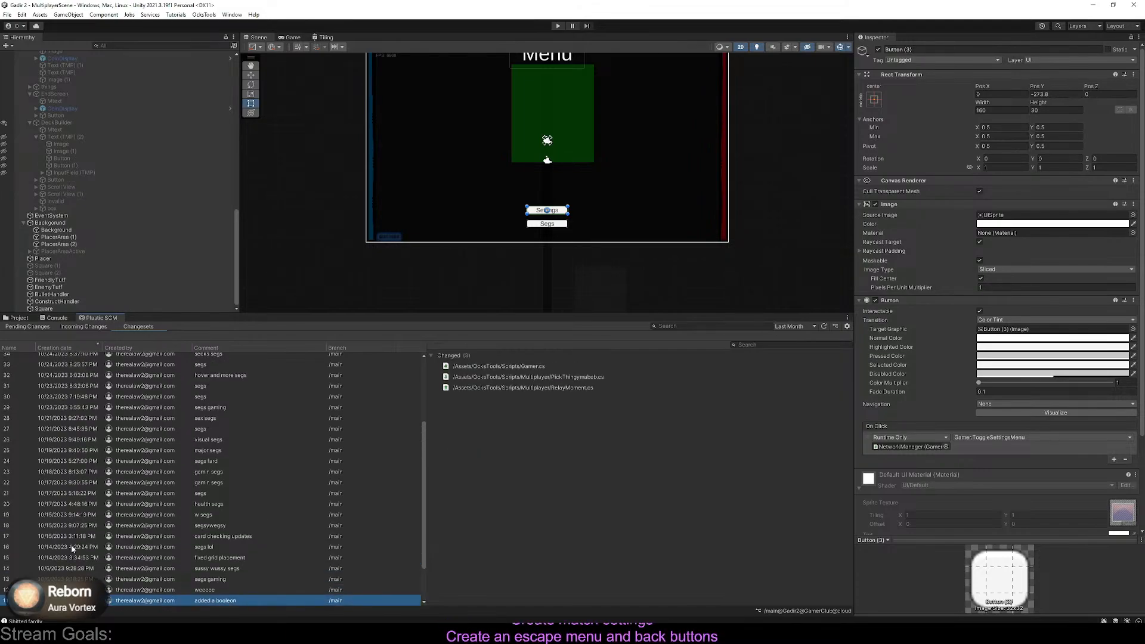
pyautogui.scroll(-1, 61, 565)
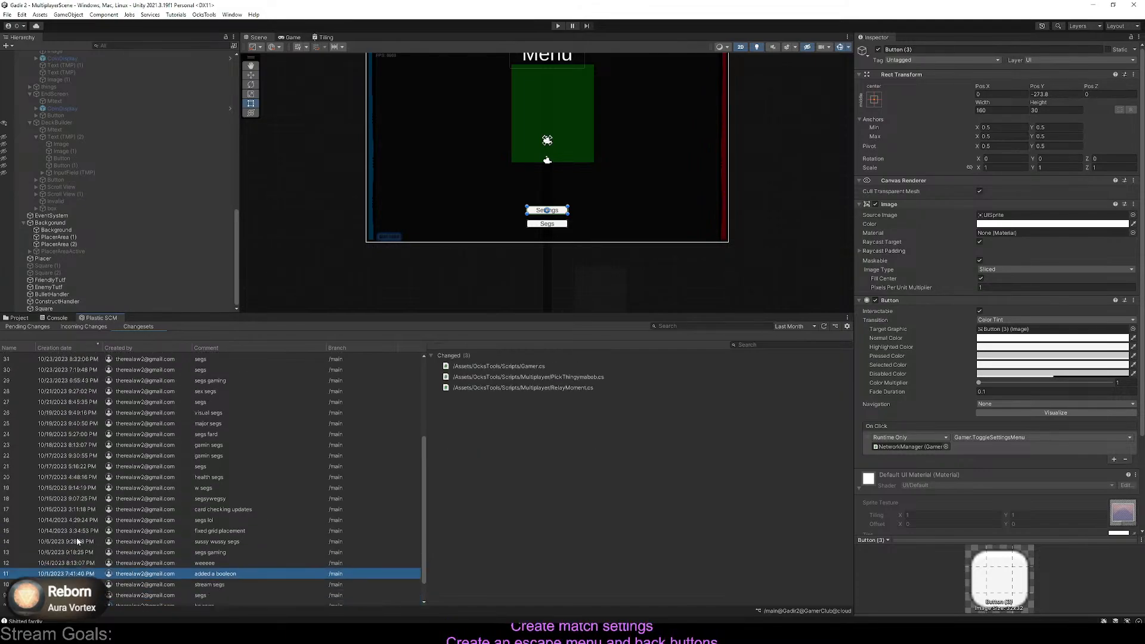
# Compare the dates and changed files of changesets 11 to 15, from "added a boolean" to "fixed grid placement"
pyautogui.click(77, 534)
pyautogui.click(77, 571)
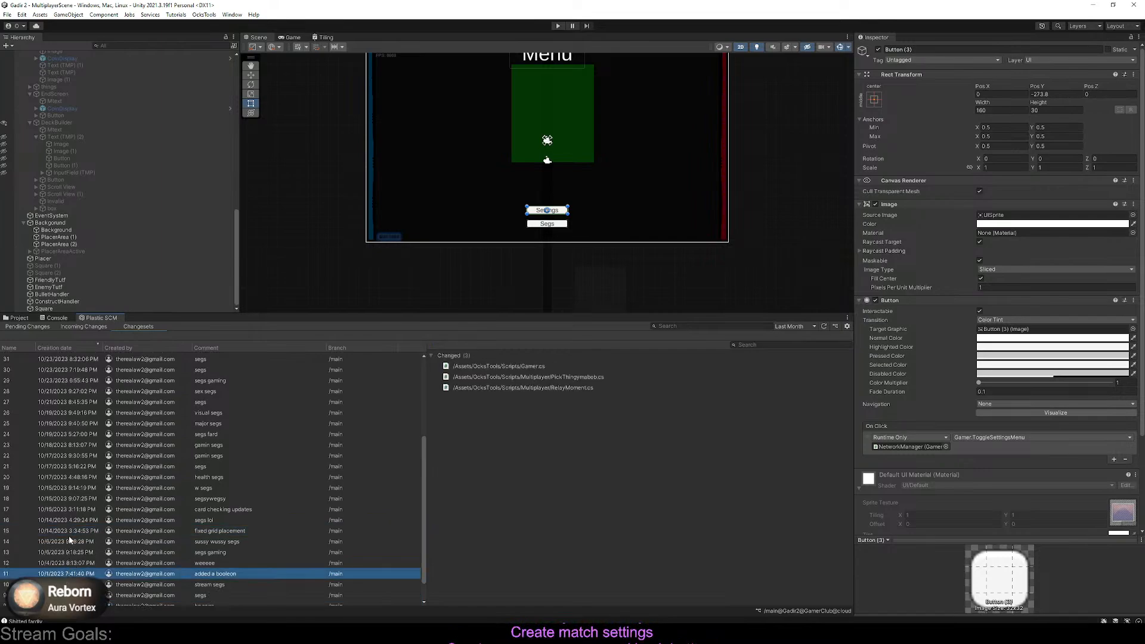
pyautogui.click(70, 539)
pyautogui.click(70, 534)
pyautogui.click(62, 541)
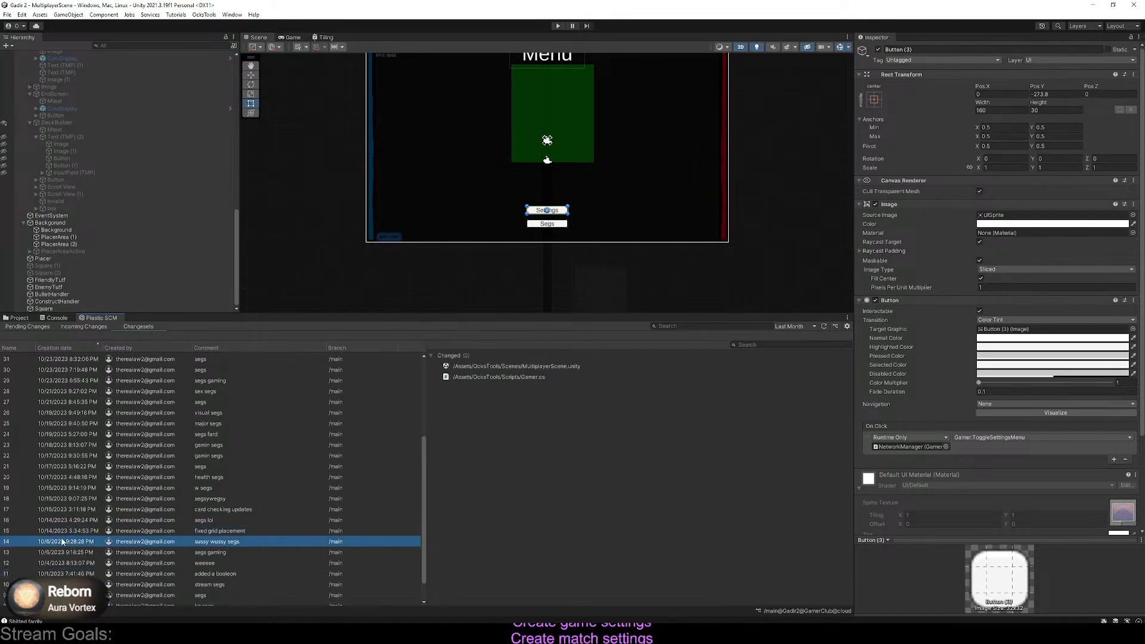
pyautogui.click(57, 552)
pyautogui.click(38, 573)
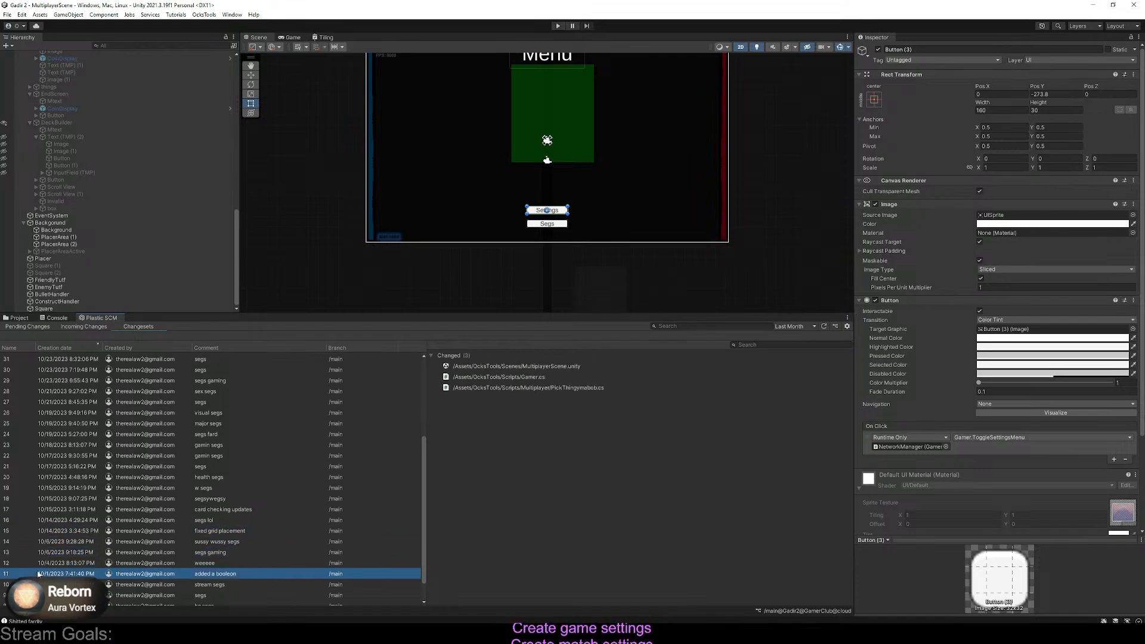
pyautogui.click(46, 563)
pyautogui.click(66, 553)
pyautogui.click(72, 541)
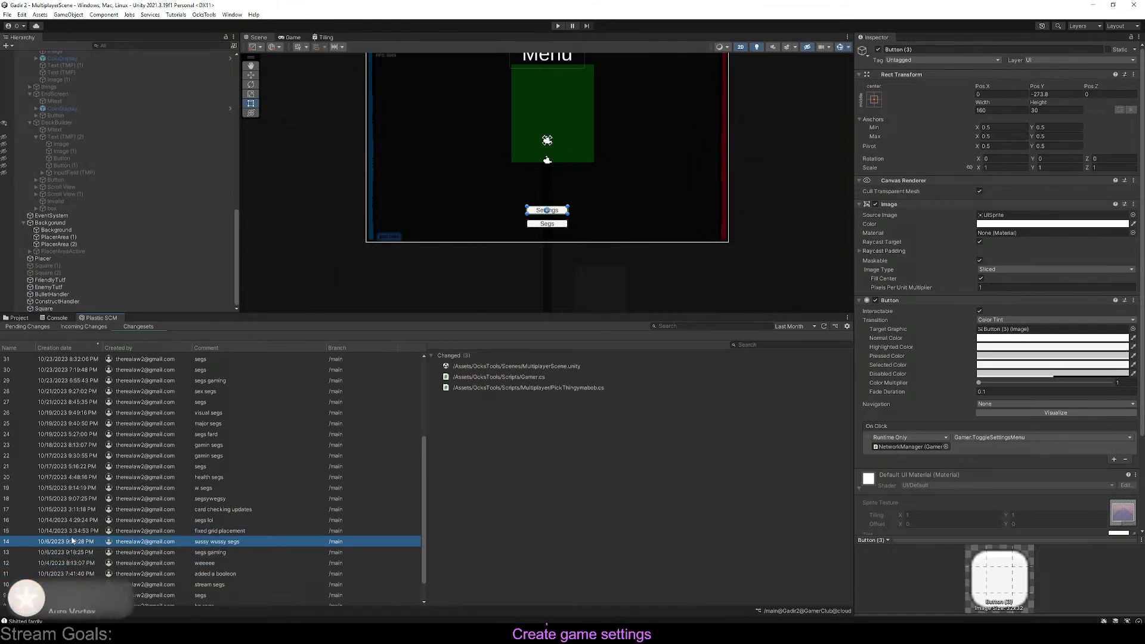
pyautogui.press('Up')
pyautogui.press('Down')
pyautogui.press('Down')
pyautogui.press('Down')
pyautogui.press('Down')
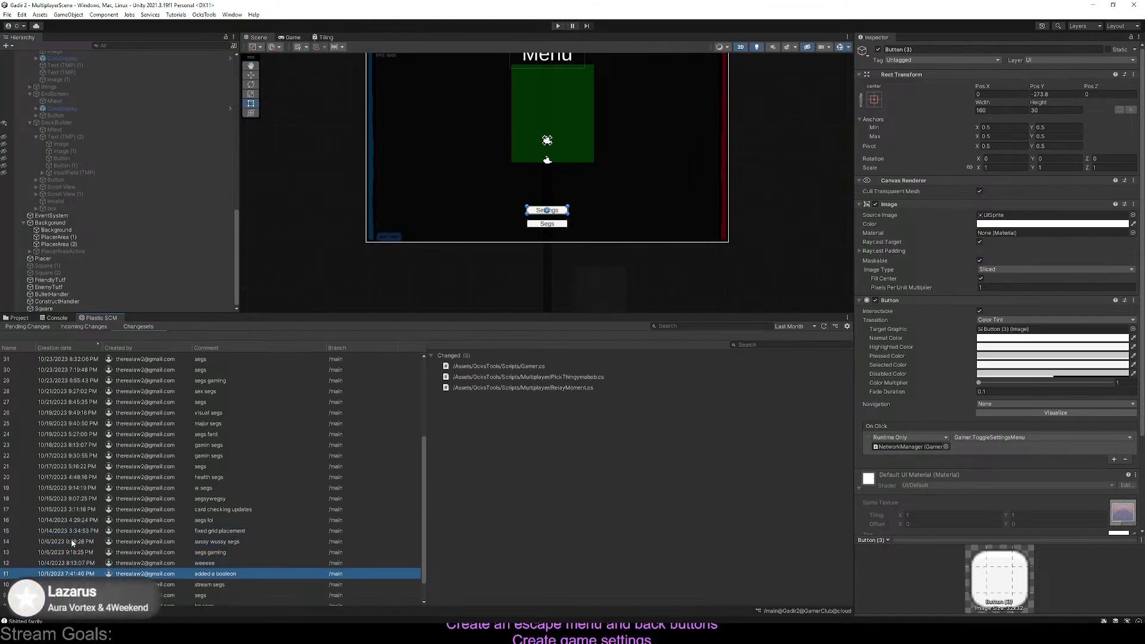
pyautogui.click(80, 532)
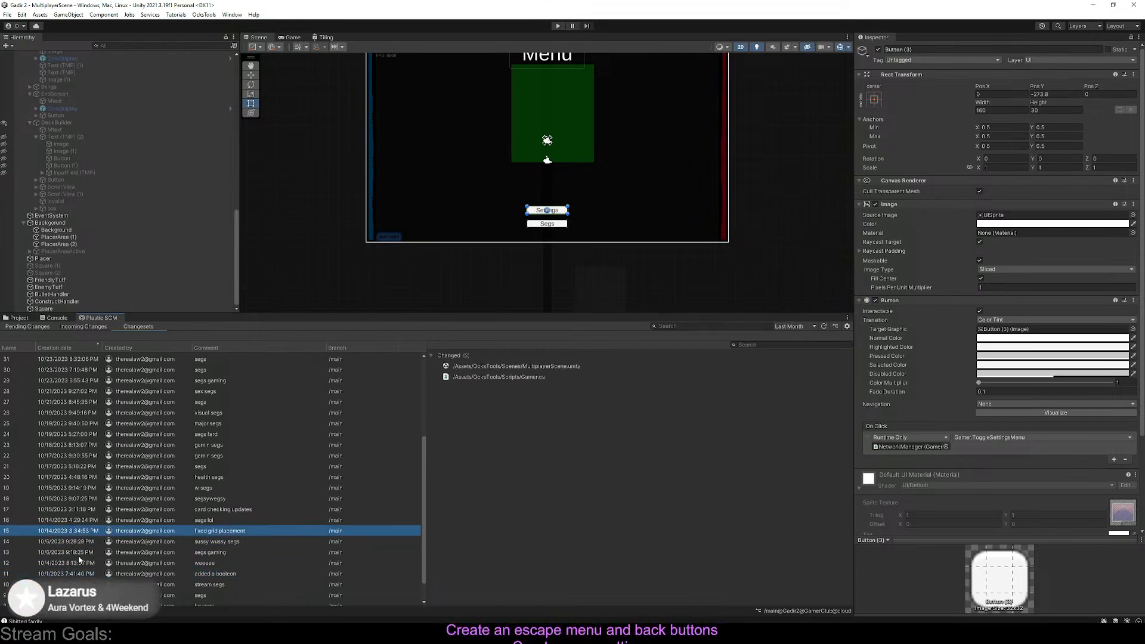
pyautogui.press('Down')
pyautogui.press('Down')
pyautogui.press('Down')
pyautogui.press('Down')
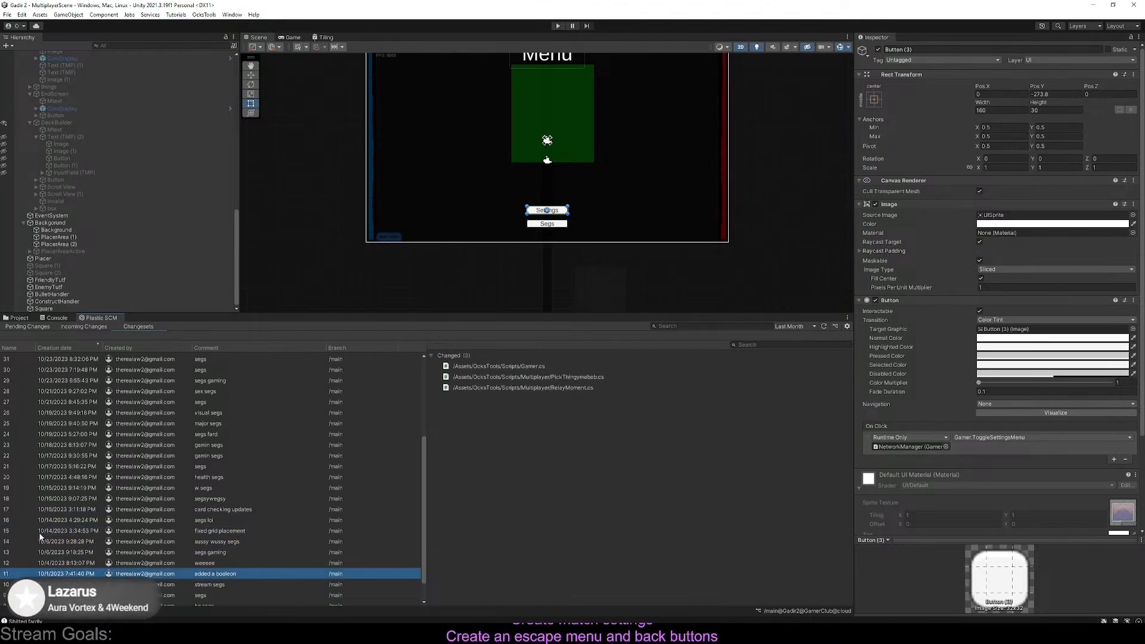
pyautogui.click(84, 532)
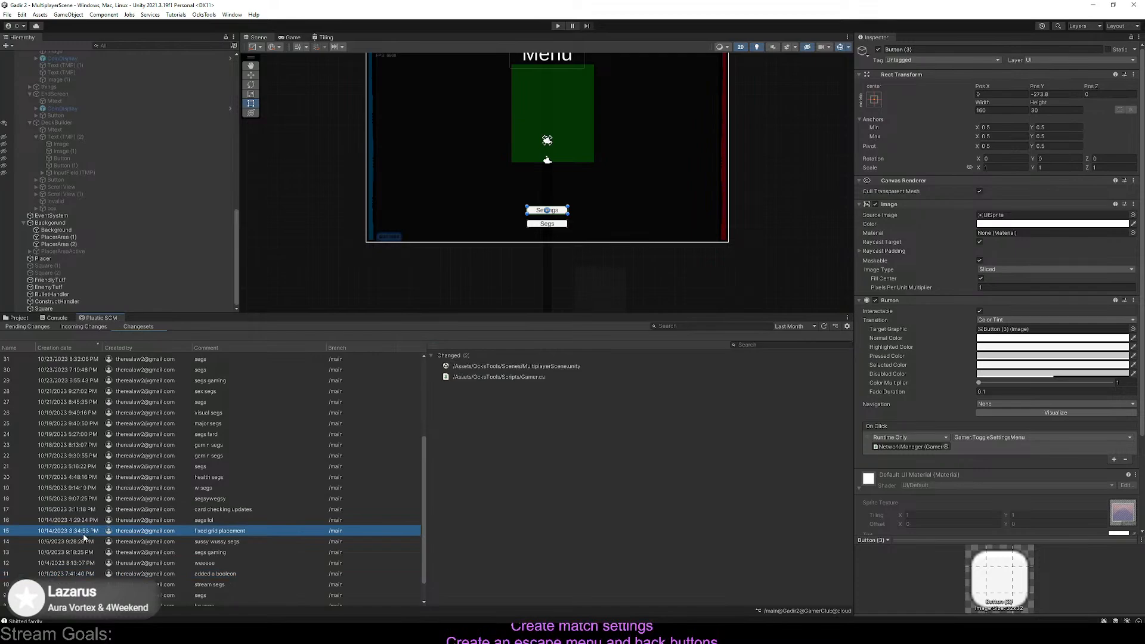
# Review the creation dates and comments of the newer changesets in the history
pyautogui.scroll(3, 93, 536)
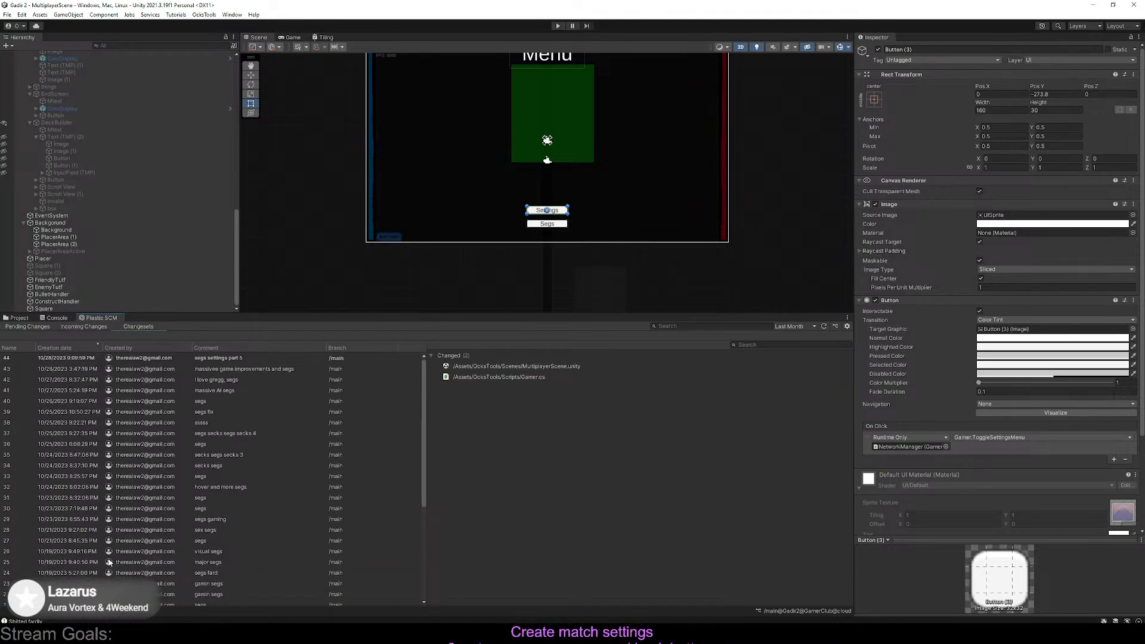
pyautogui.scroll(5, 78, 528)
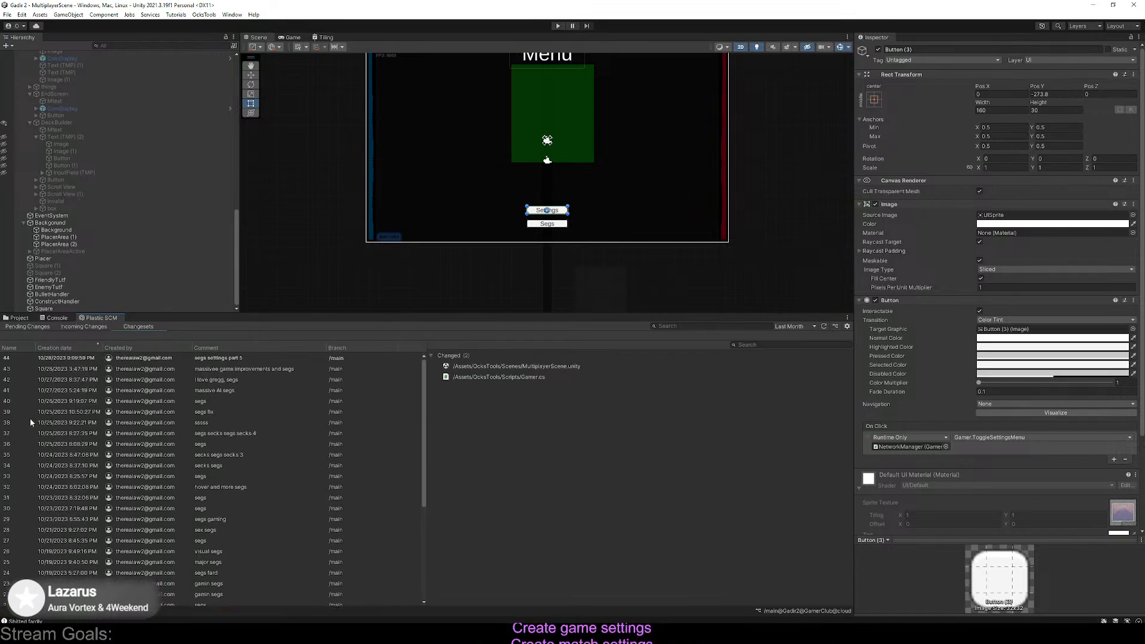
pyautogui.scroll(-4, 51, 418)
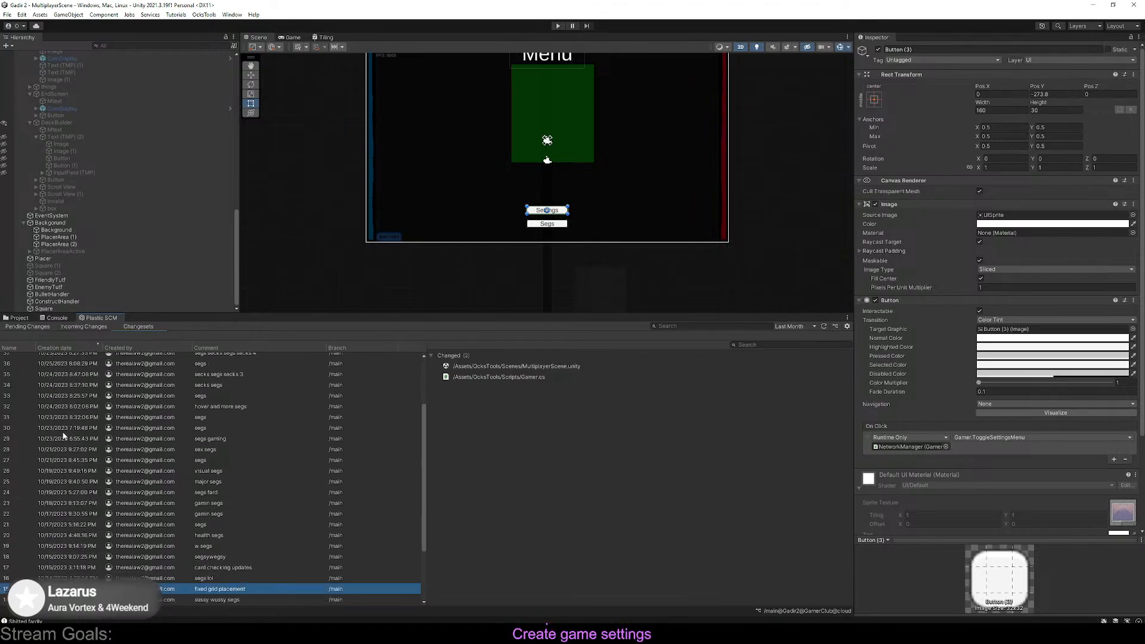
pyautogui.scroll(4, 55, 438)
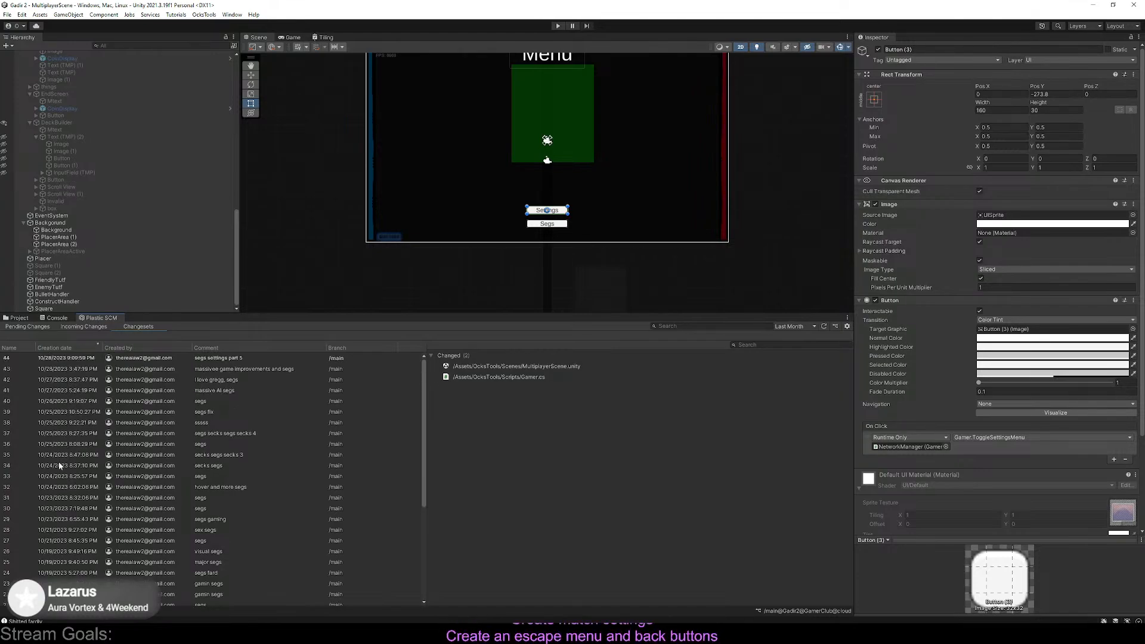
pyautogui.scroll(-1, 56, 514)
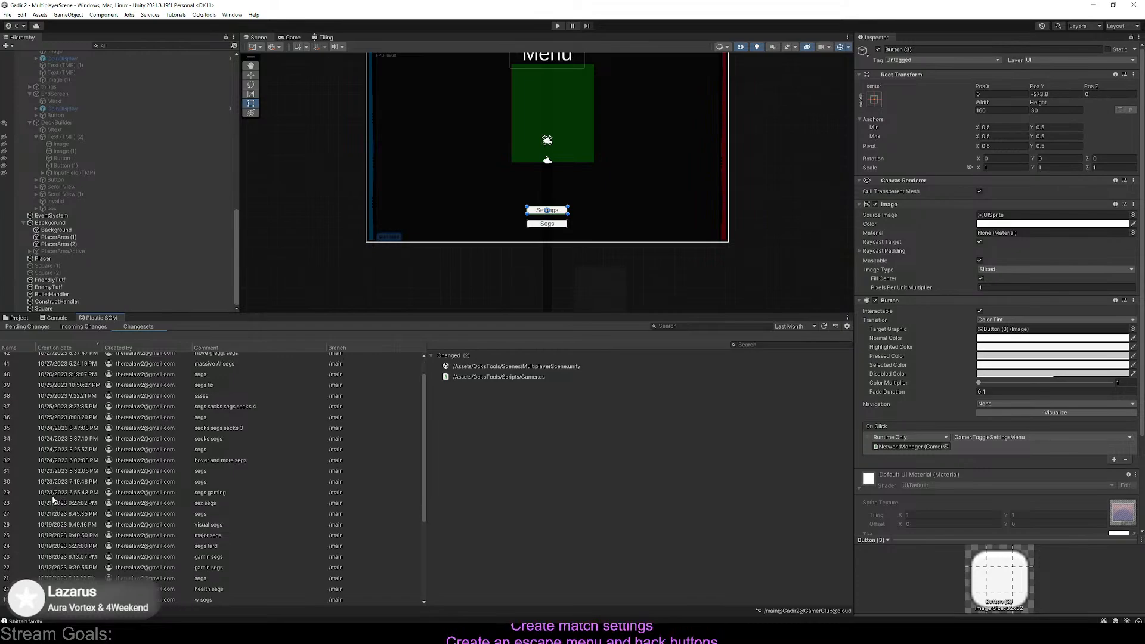
# Examine the files changed in changeset 28
pyautogui.click(58, 506)
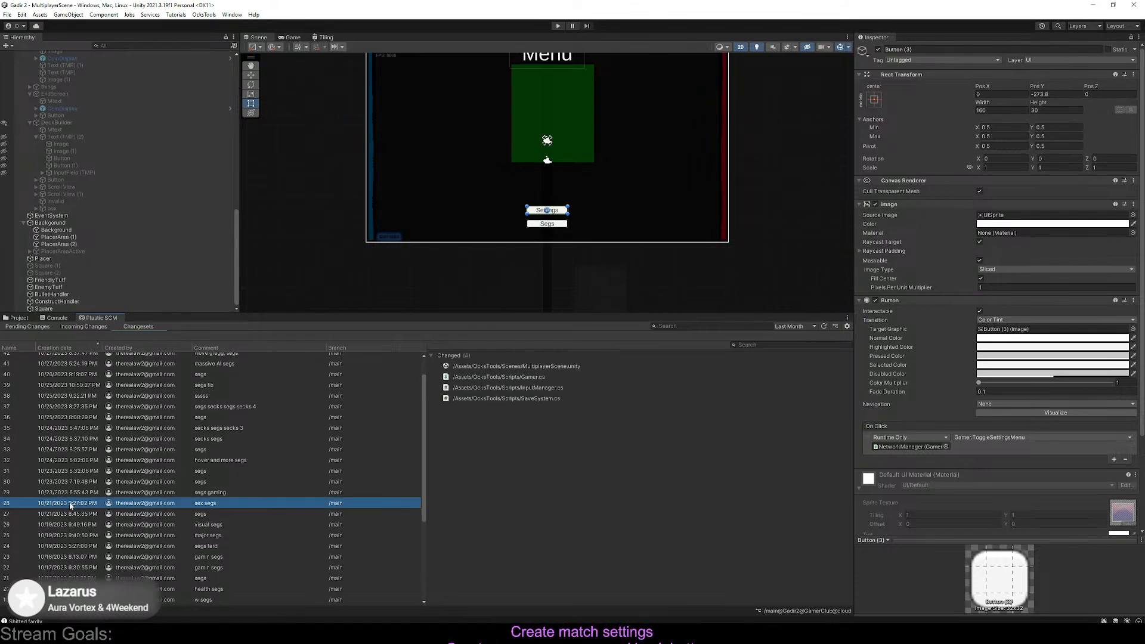
pyautogui.scroll(1, 66, 507)
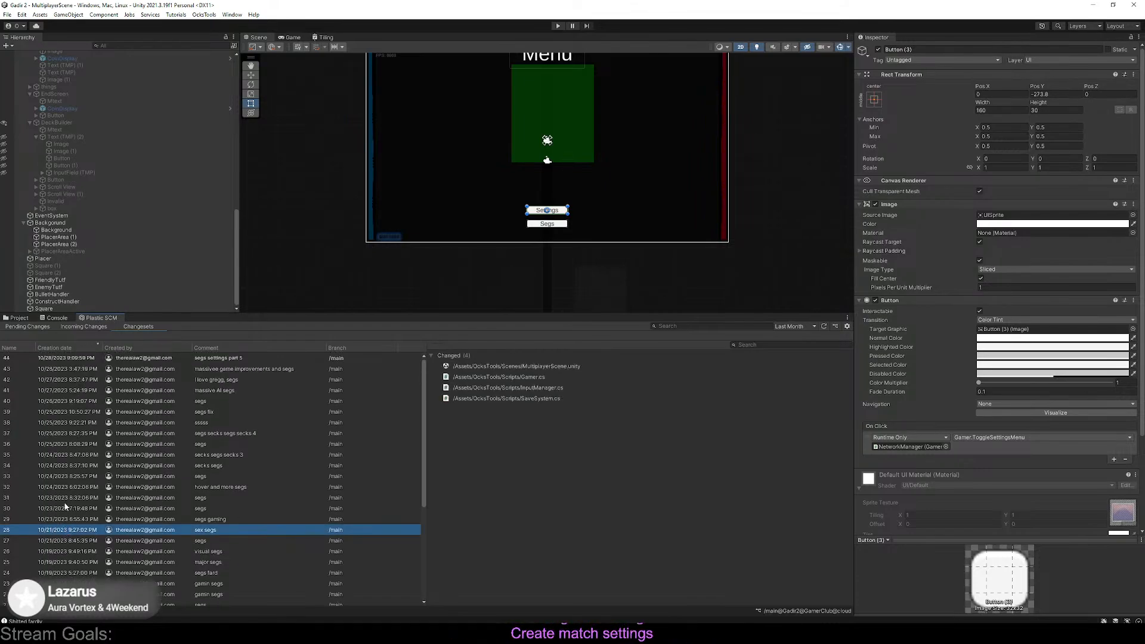
# Return to the project's Prefabs assets and save the open MultiplayerScene
pyautogui.click(57, 318)
pyautogui.click(19, 317)
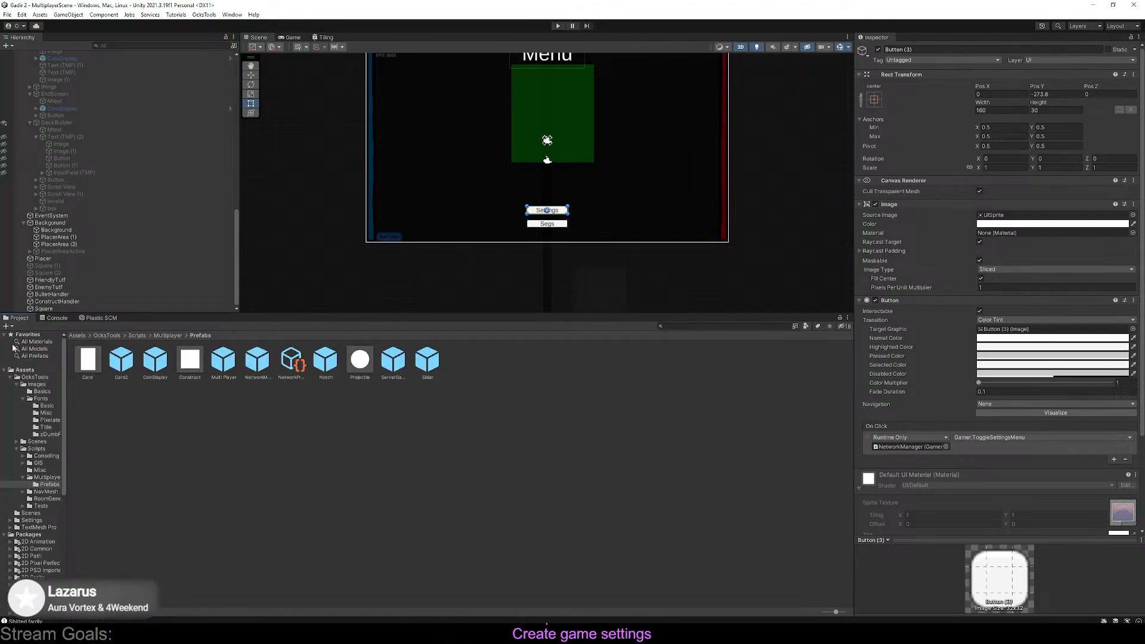
pyautogui.click(8, 15)
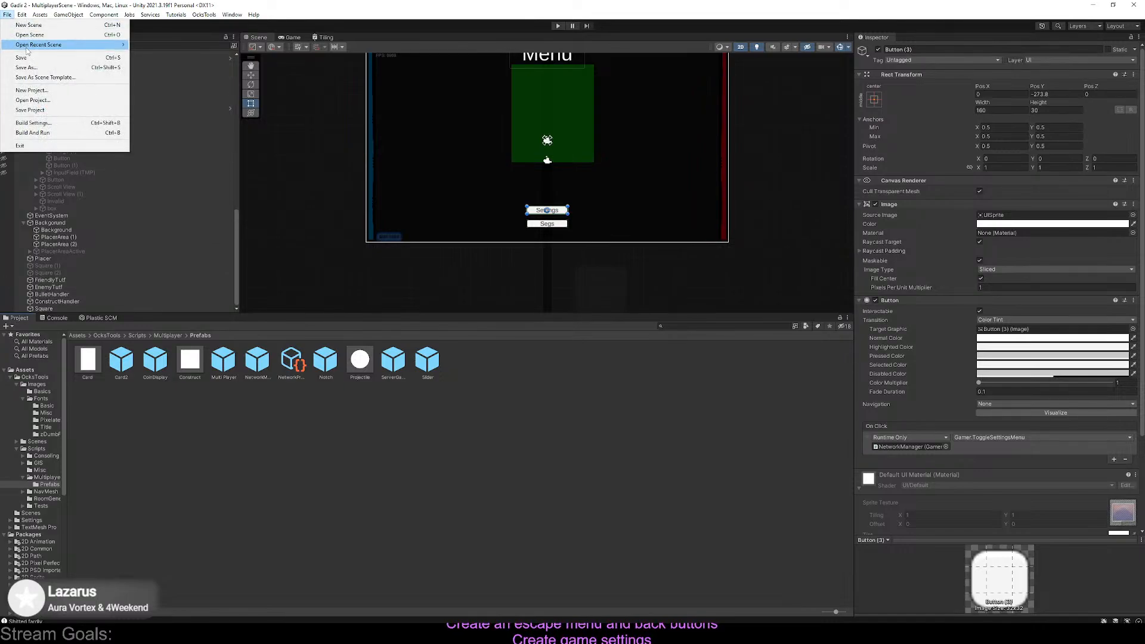
pyautogui.click(24, 58)
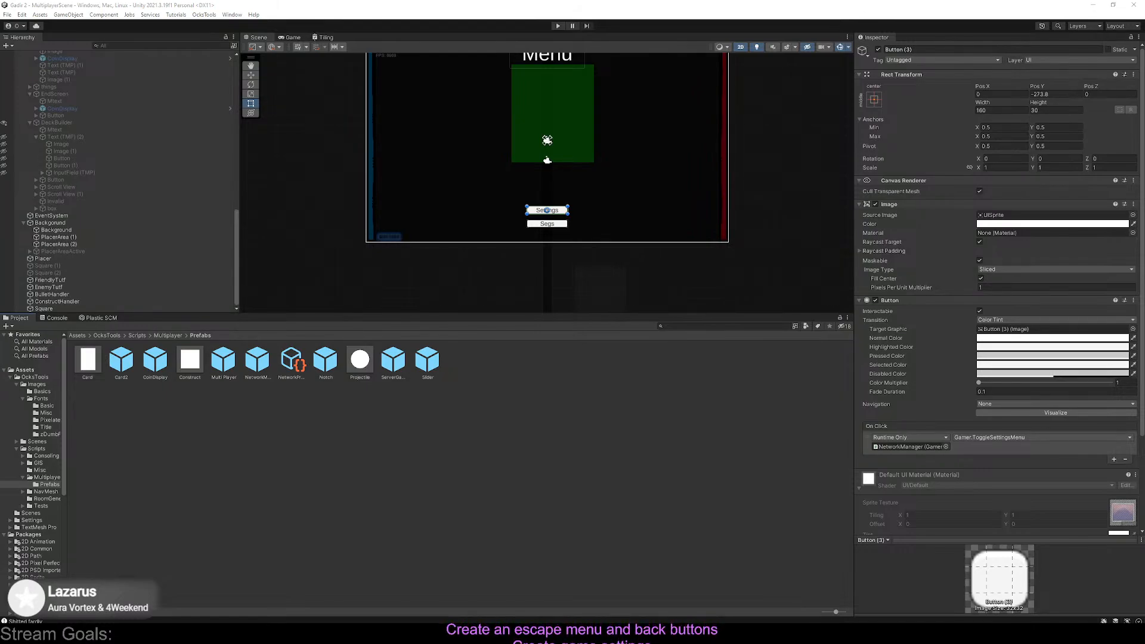
# Switch to the browser and look through the Ocks YouTube channel's home page and uploaded videos
pyautogui.moveTo(644, 641); pyautogui.dragTo(678, 130)
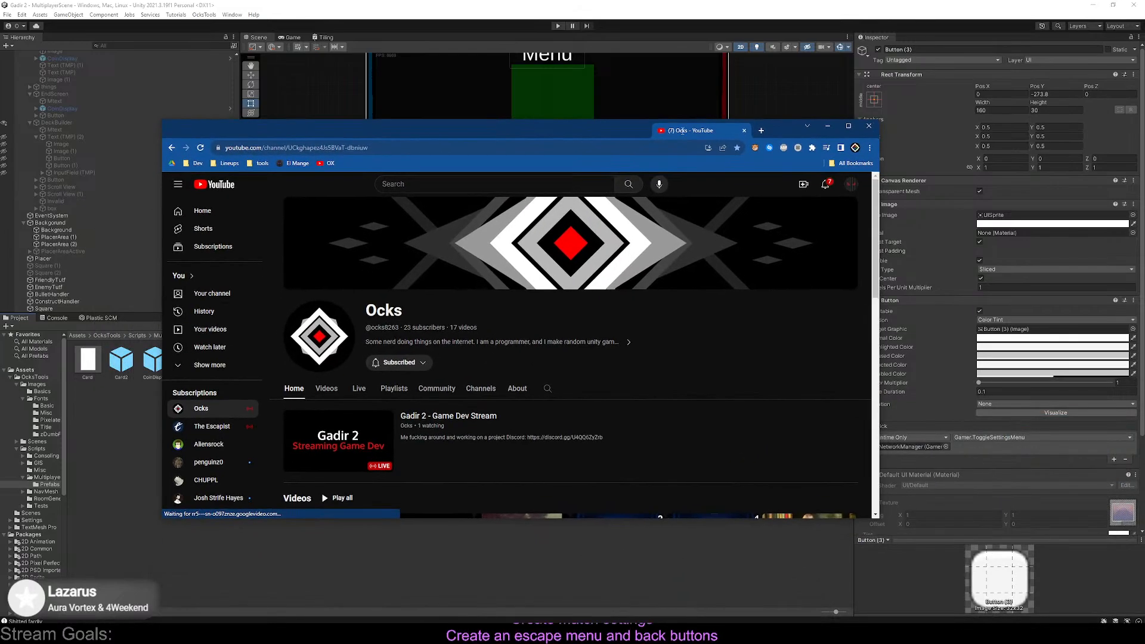
pyautogui.scroll(-5, 809, 395)
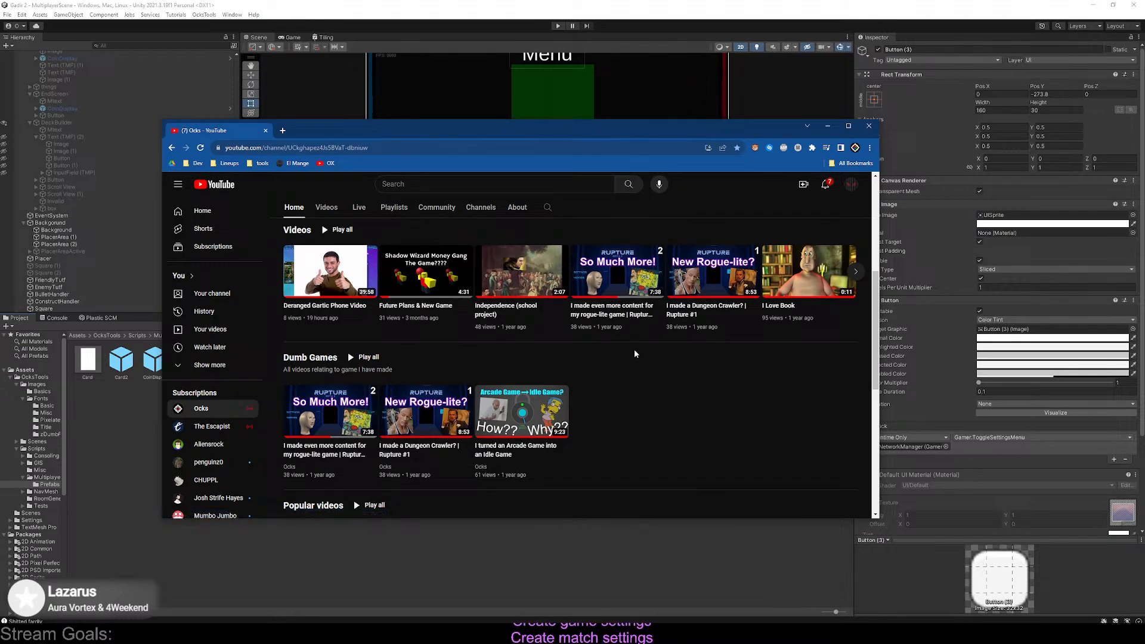
pyautogui.scroll(5, 632, 356)
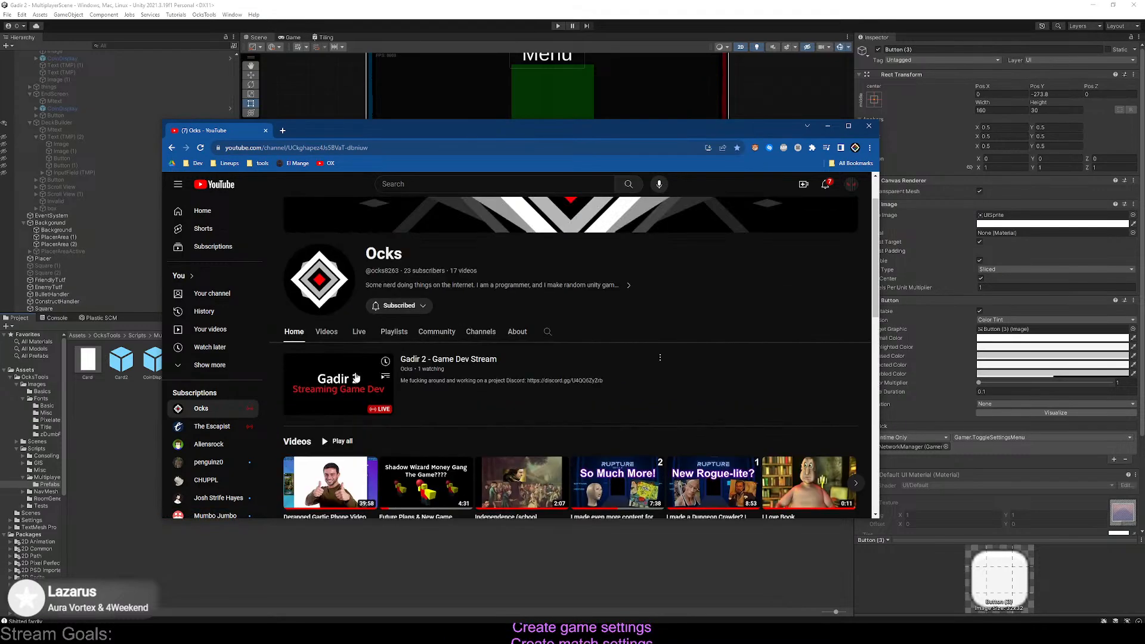
pyautogui.click(325, 340)
pyautogui.scroll(-2, 323, 344)
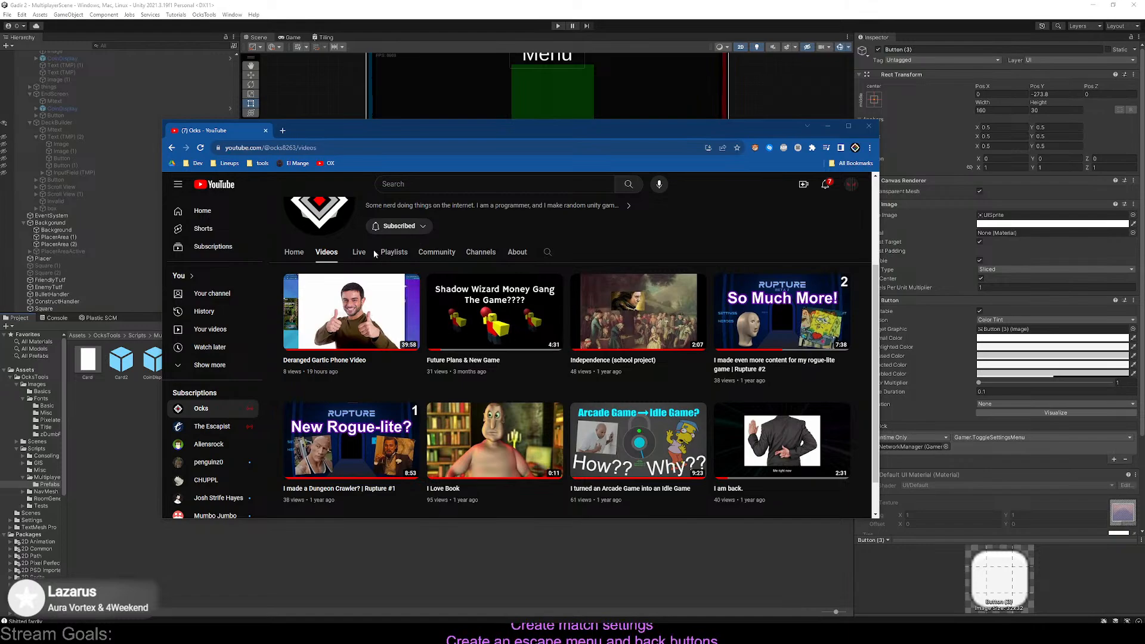
# Examine the streaming dates and lengths of the Gadir 2 game dev streams among the channel's live streams
pyautogui.click(359, 252)
pyautogui.scroll(-4, 534, 371)
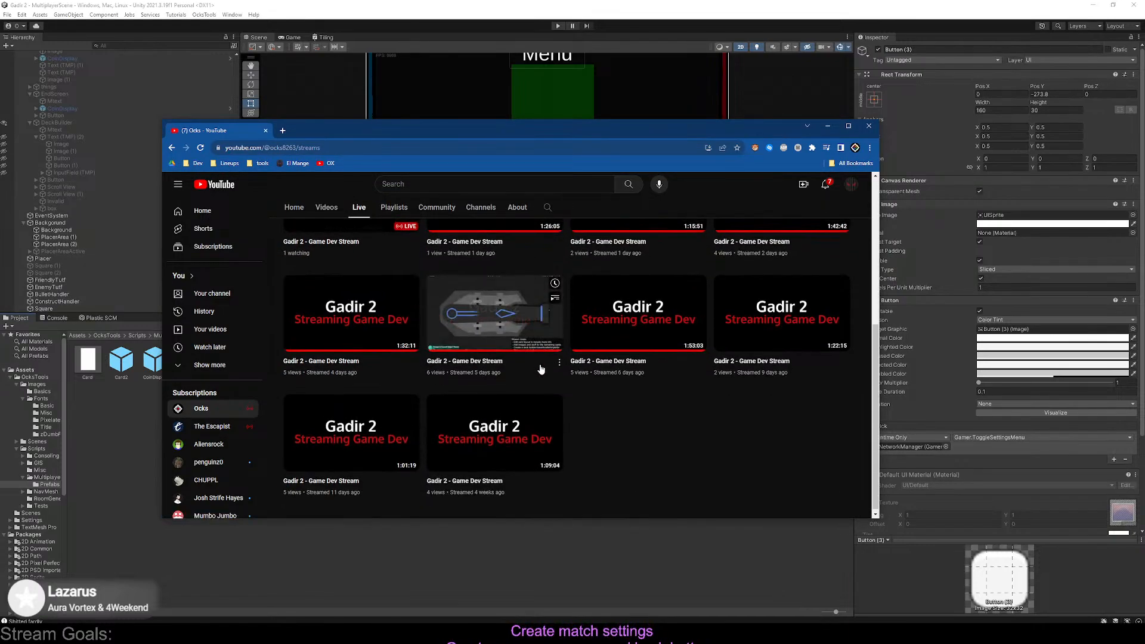
pyautogui.scroll(3, 590, 358)
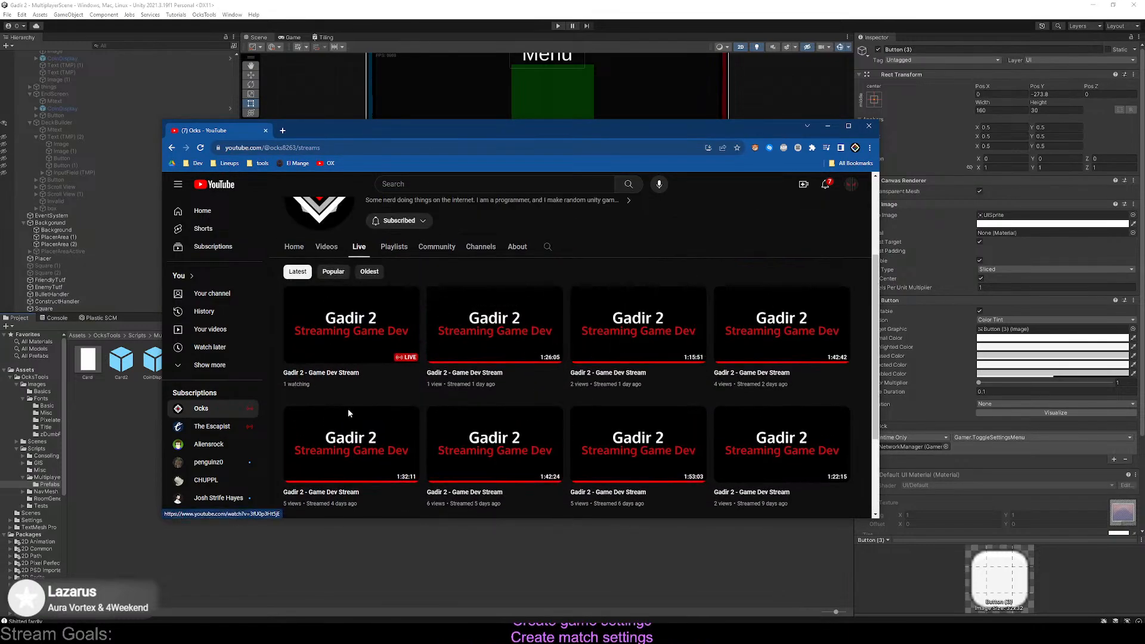
pyautogui.scroll(-2, 626, 429)
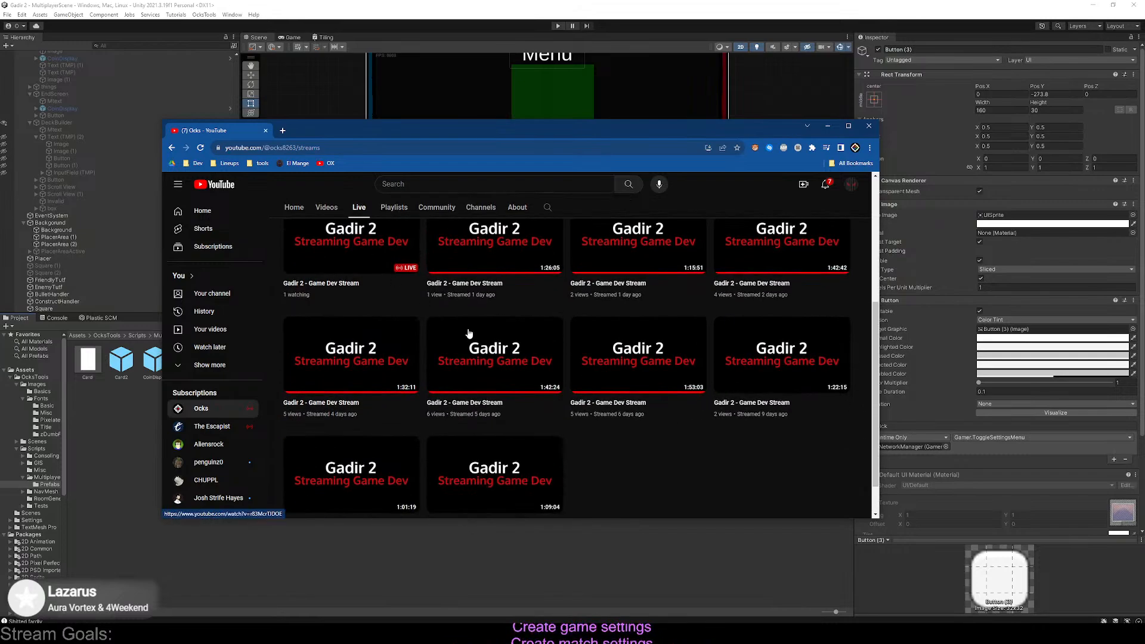
pyautogui.scroll(1, 468, 333)
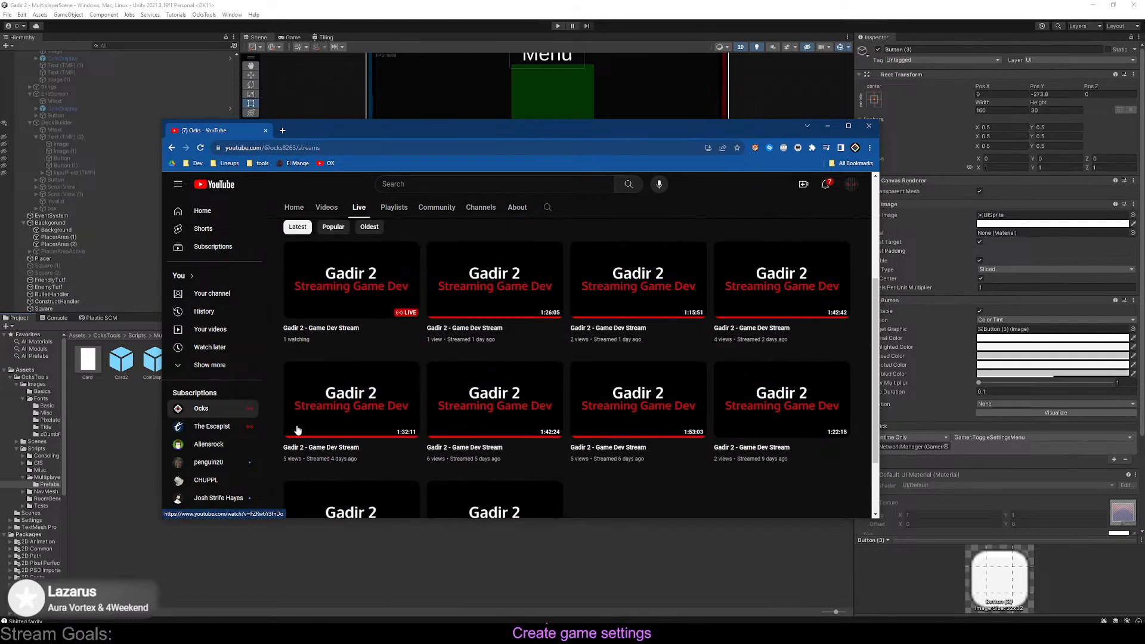
pyautogui.scroll(-1, 672, 286)
pyautogui.scroll(3, 693, 338)
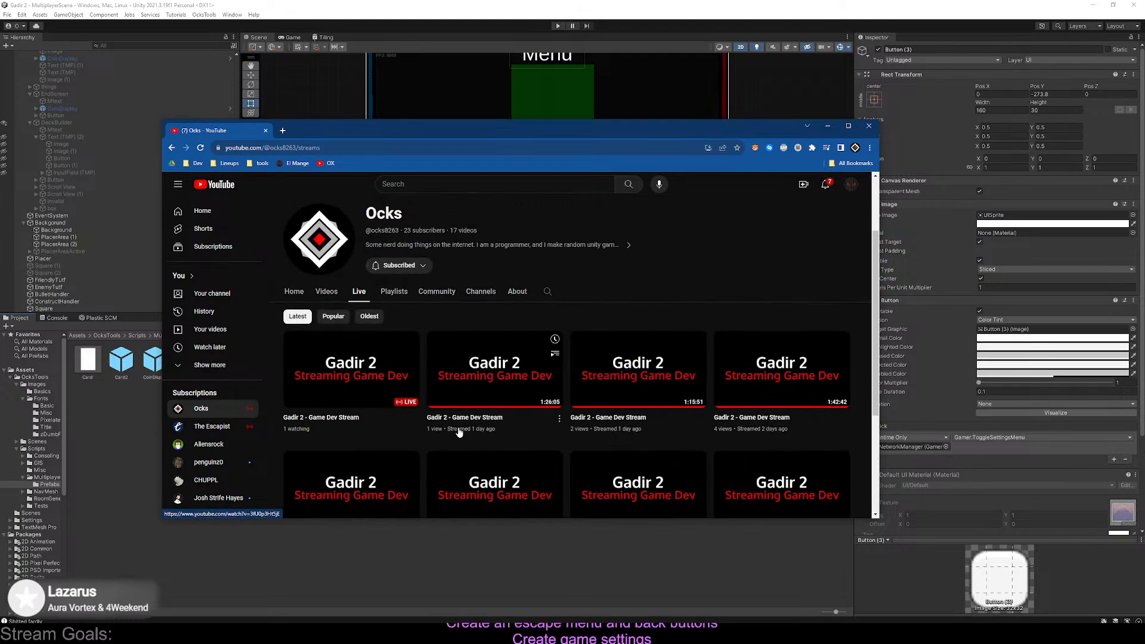
pyautogui.scroll(-1, 459, 432)
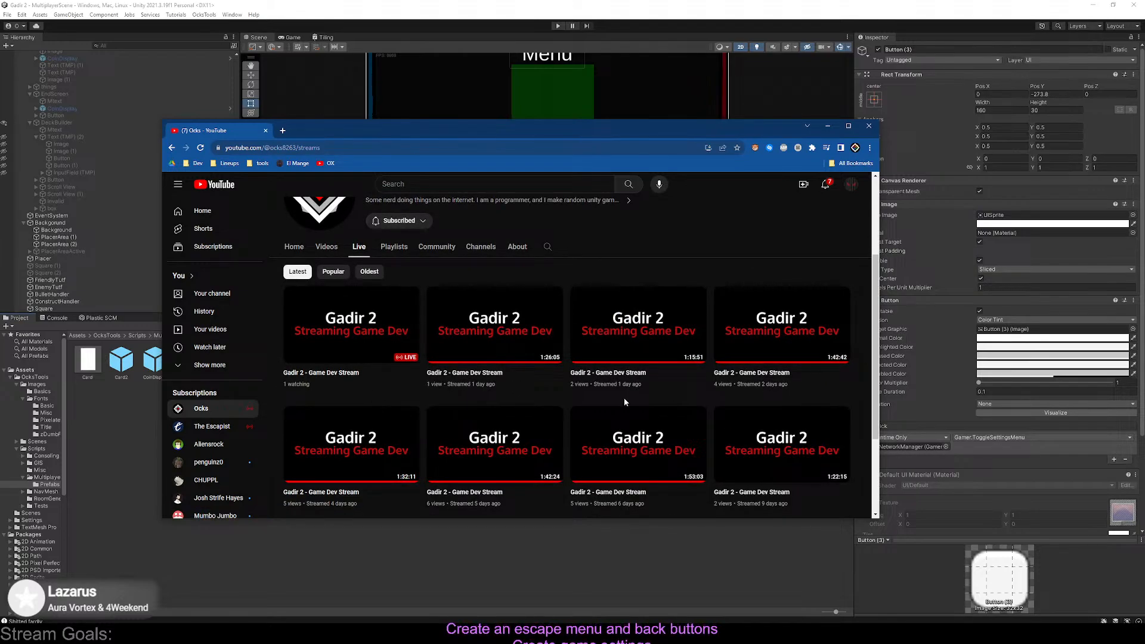
pyautogui.scroll(-1, 542, 414)
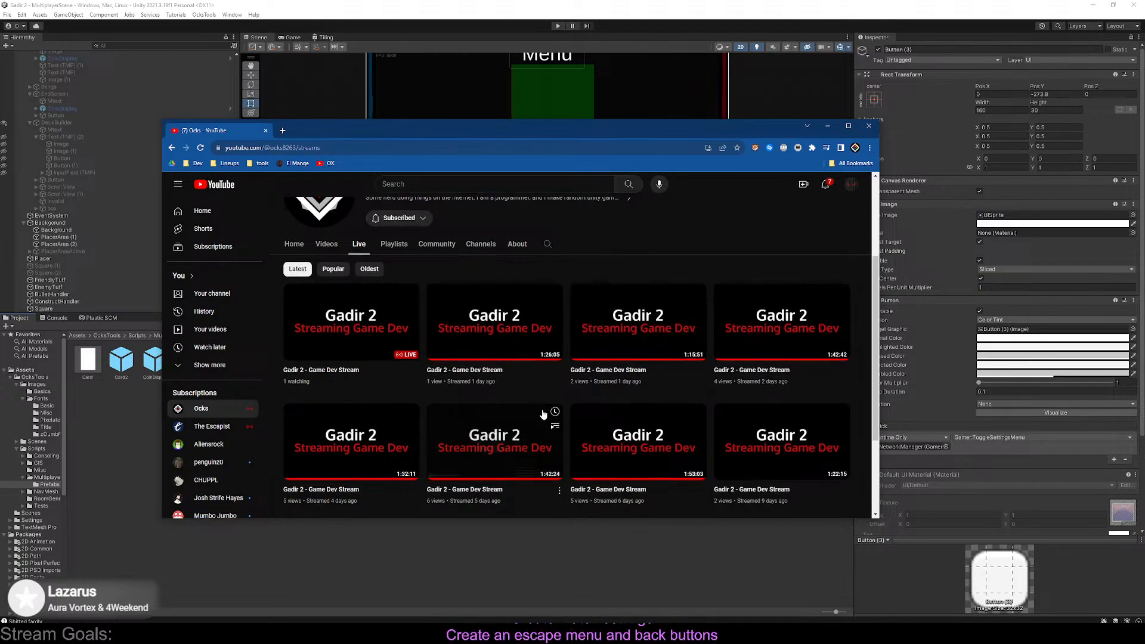
pyautogui.scroll(-2, 543, 413)
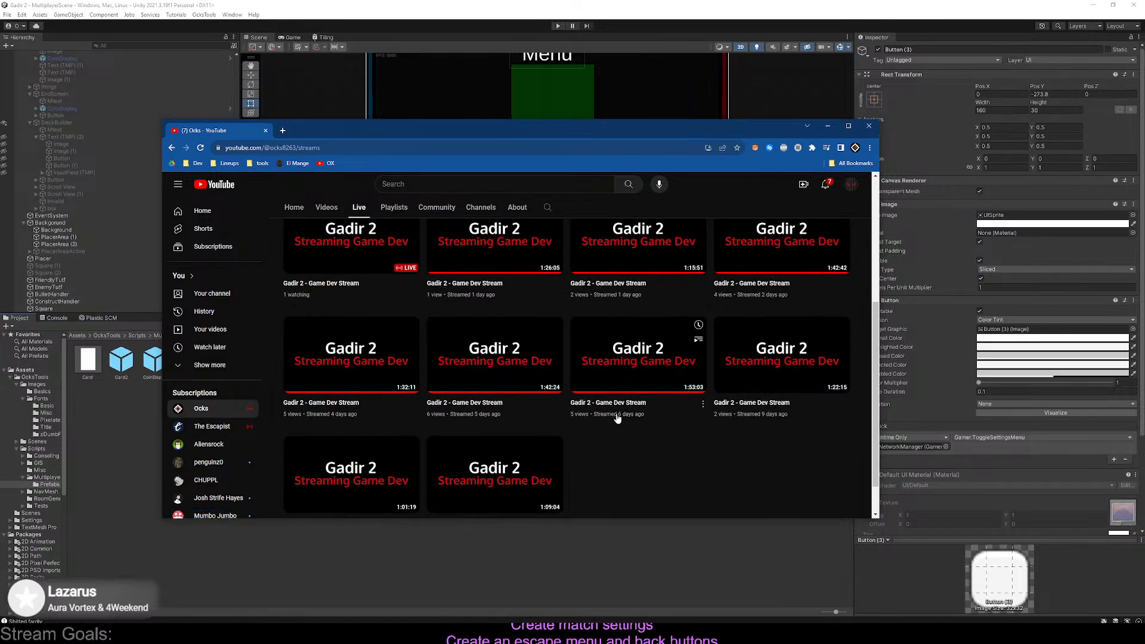
pyautogui.scroll(3, 481, 284)
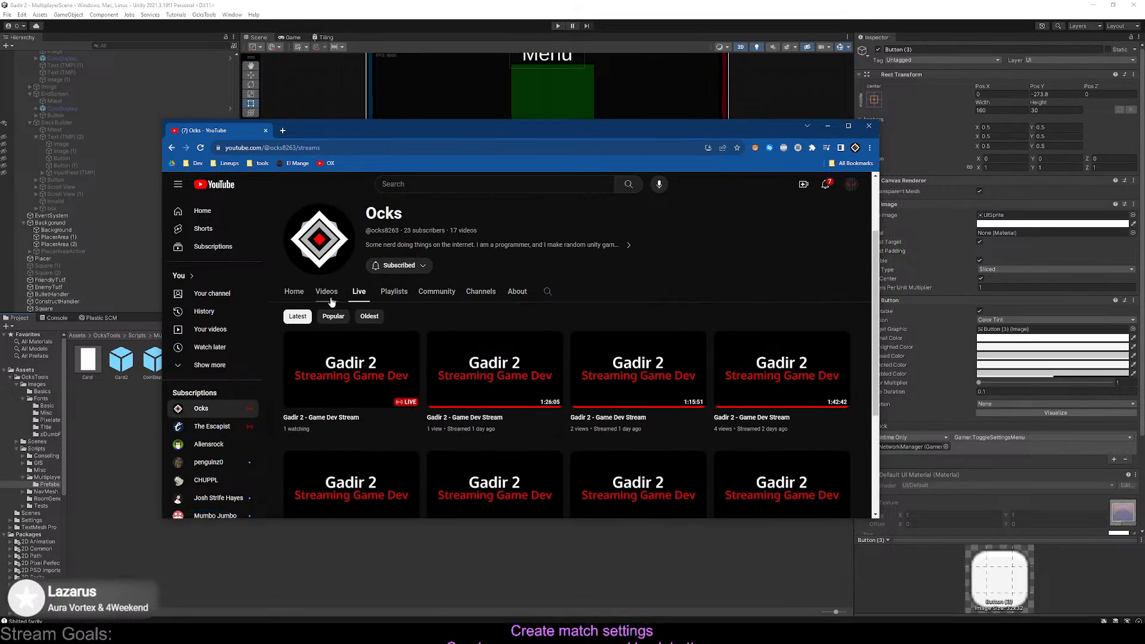
# Review the channel's list of uploaded videos again
pyautogui.click(329, 296)
pyautogui.scroll(-4, 646, 349)
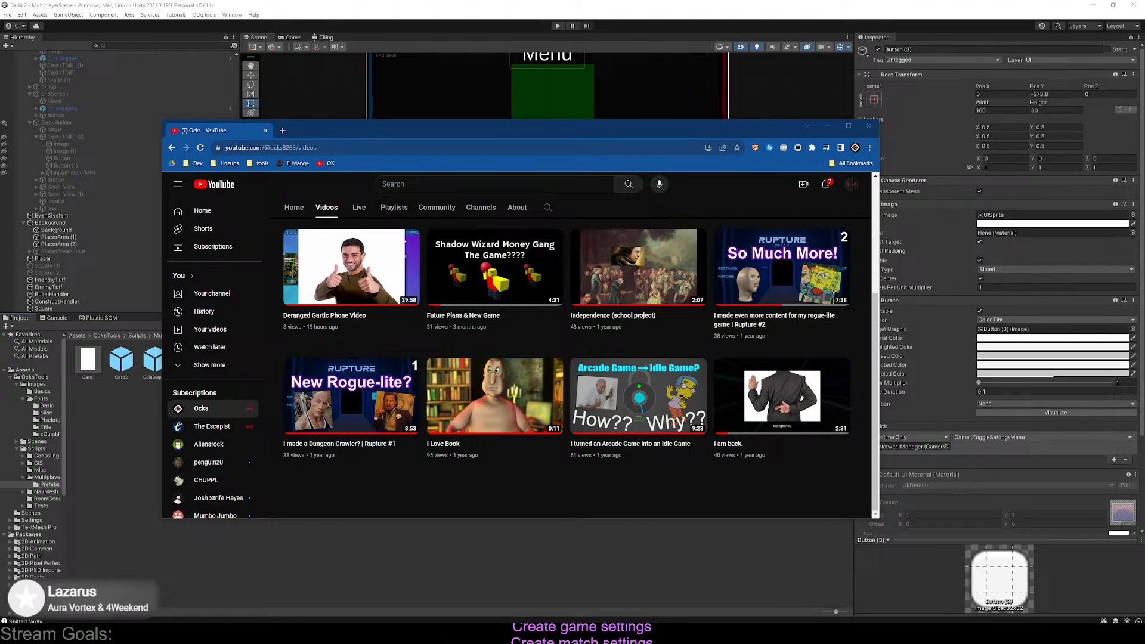
# Switch back to Unity and inspect the Menu screen's layout around the Settings and Segs buttons
pyautogui.click(581, 84)
pyautogui.scroll(-2, 592, 236)
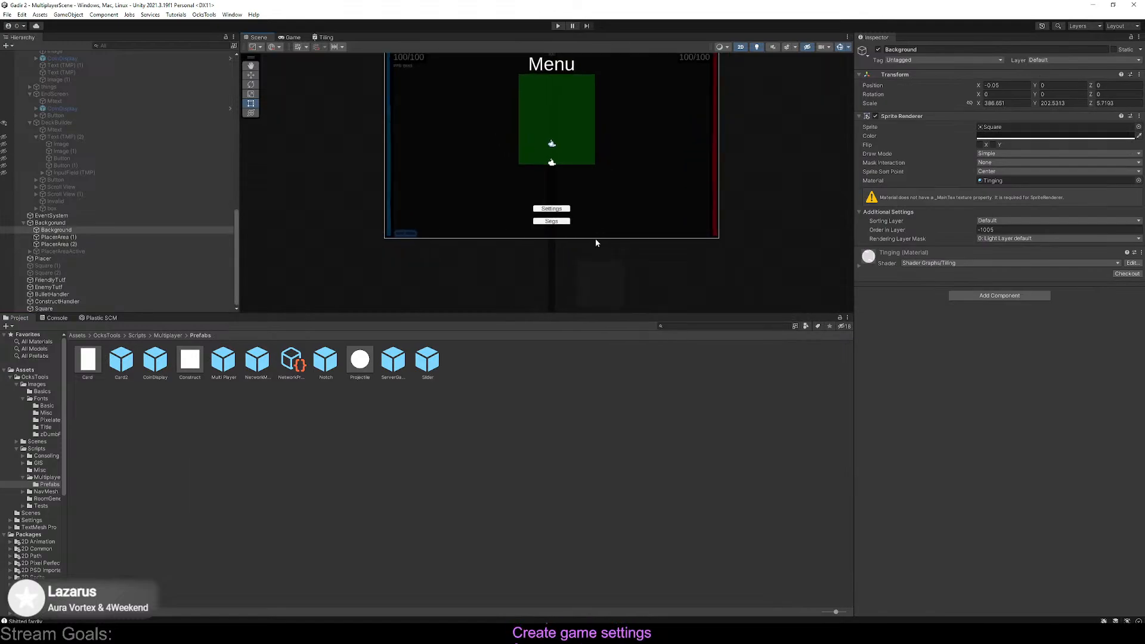
pyautogui.scroll(4, 592, 244)
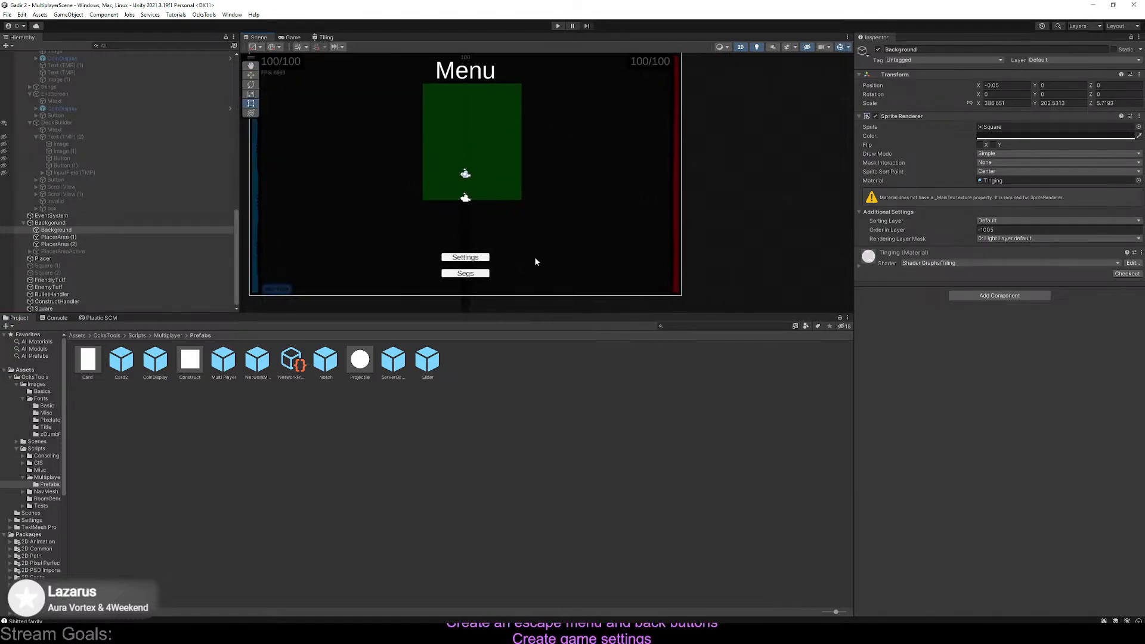
pyautogui.scroll(-1, 562, 263)
pyautogui.moveTo(562, 261); pyautogui.dragTo(604, 265, button='middle')
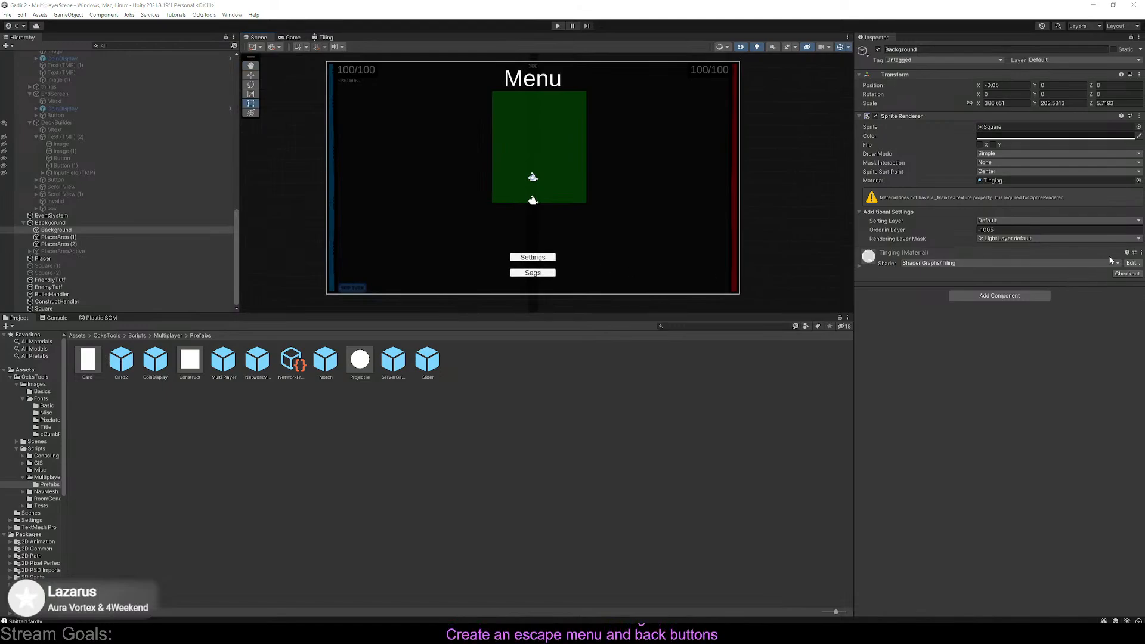
pyautogui.scroll(-1, 693, 278)
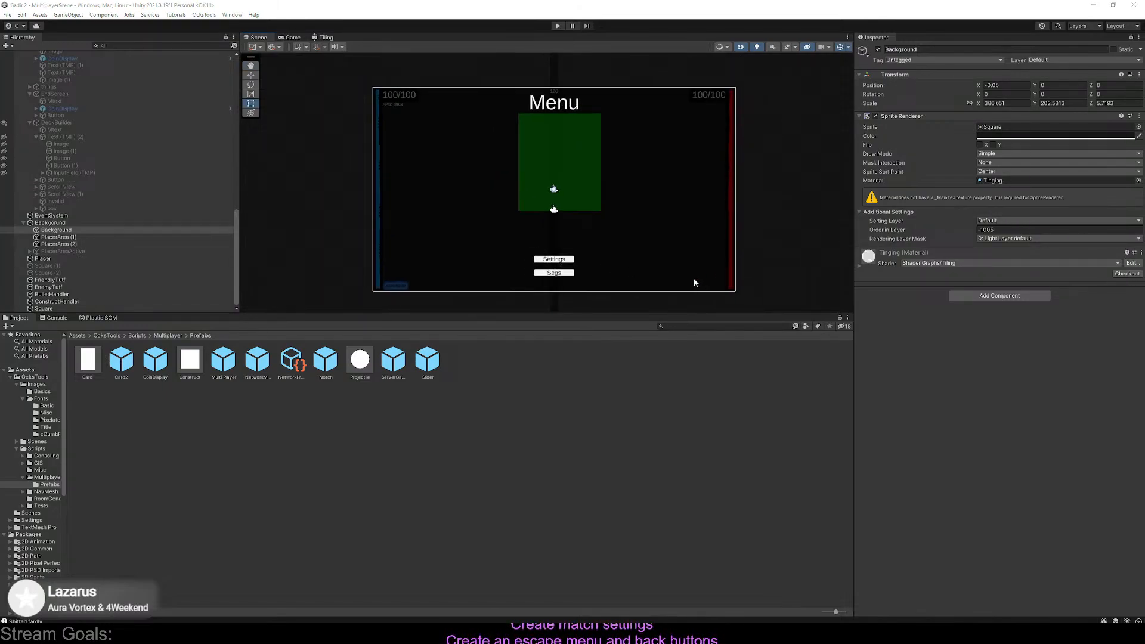
pyautogui.scroll(2, 692, 279)
pyautogui.scroll(2, 496, 161)
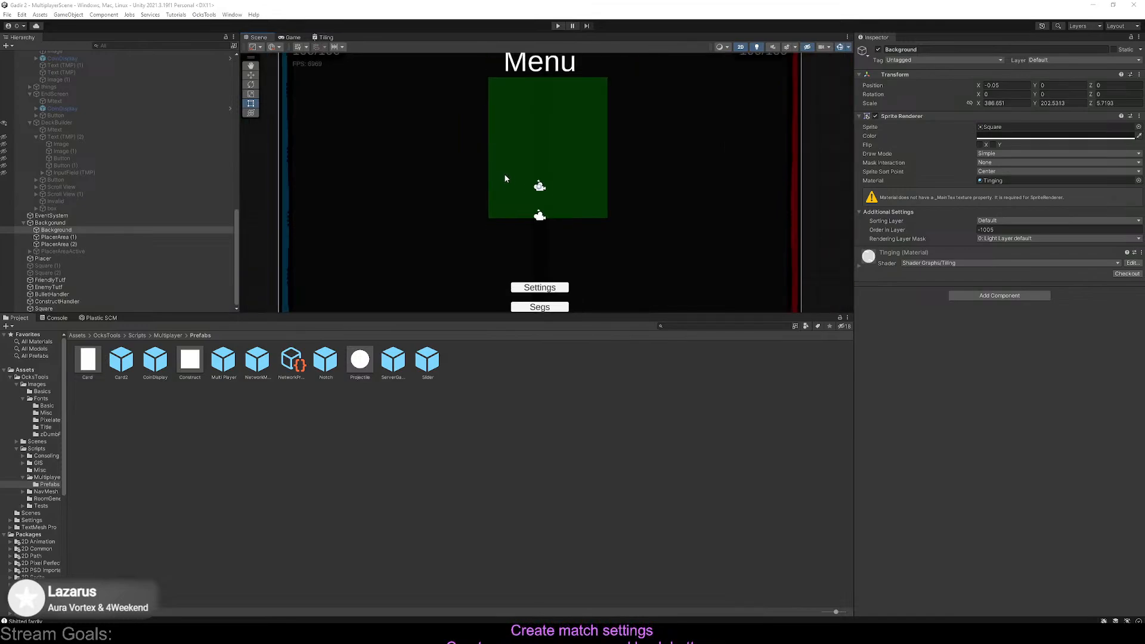
pyautogui.scroll(-2, 538, 179)
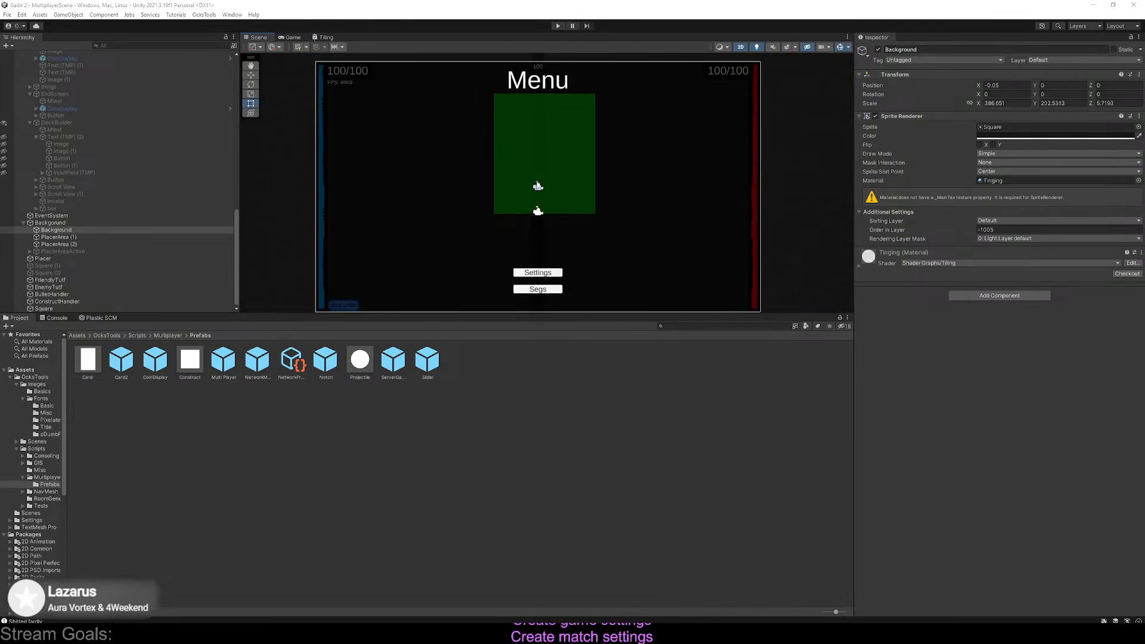
pyautogui.scroll(1, 539, 179)
pyautogui.scroll(-1, 536, 188)
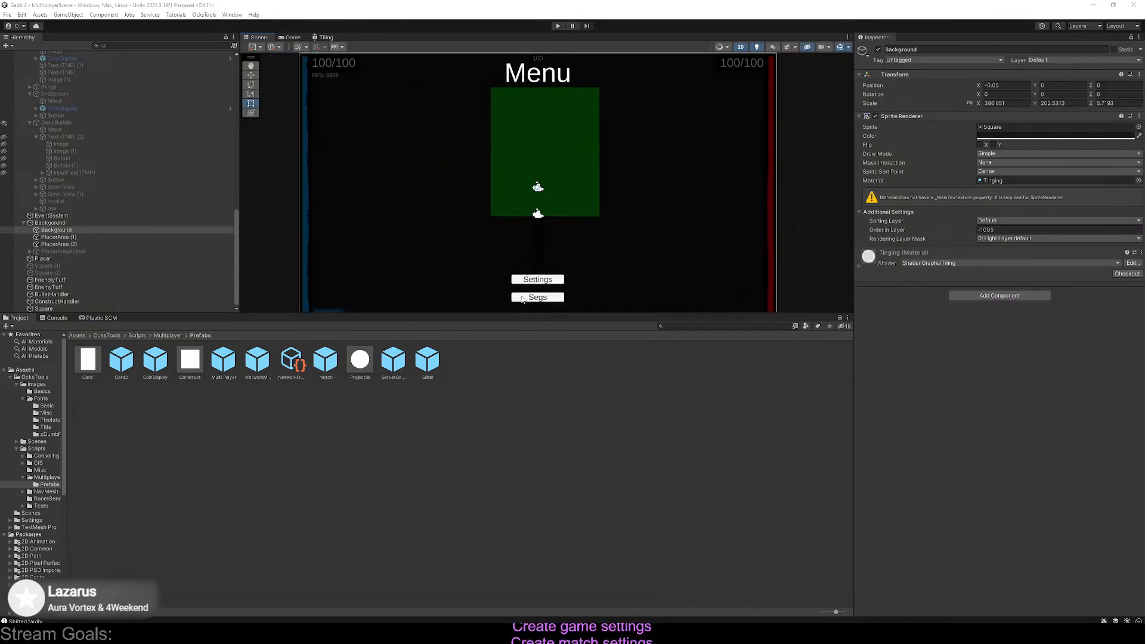